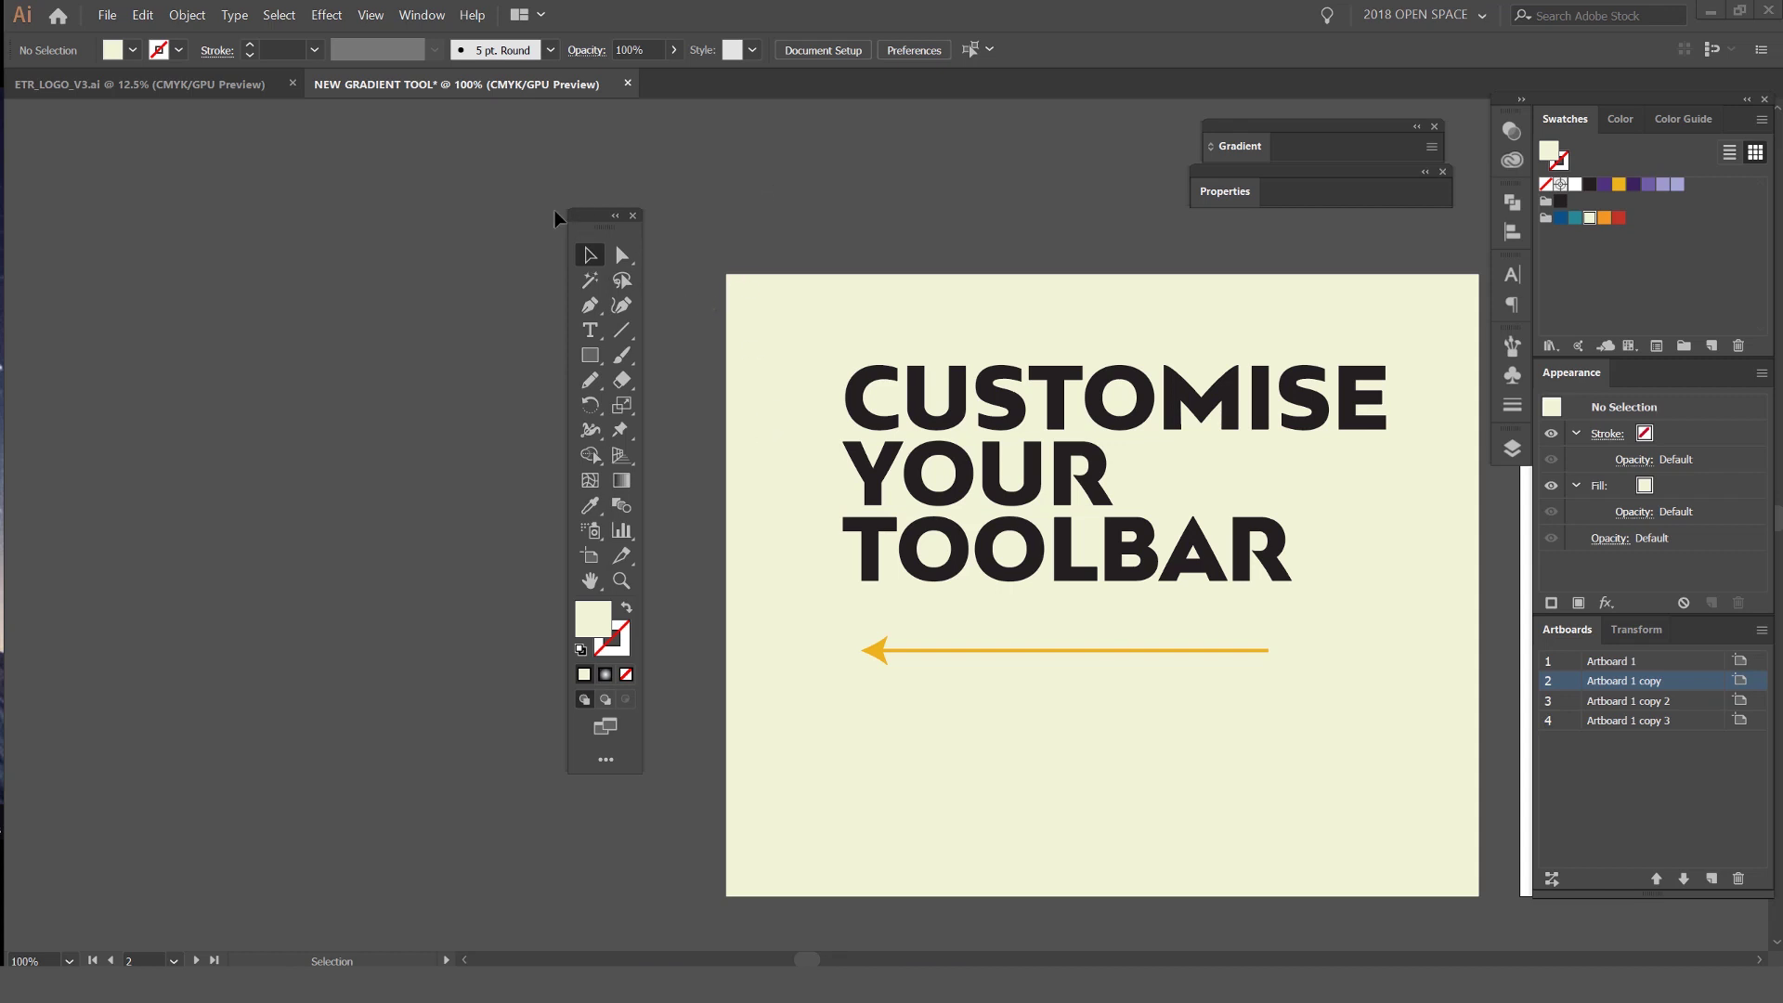
Reposition the floating toolbar and shift the artboard aside so the toolbar stands over empty canvas
{"action": "left_click_drag", "start_coordinate": [594, 220], "coordinate": [624, 198]}
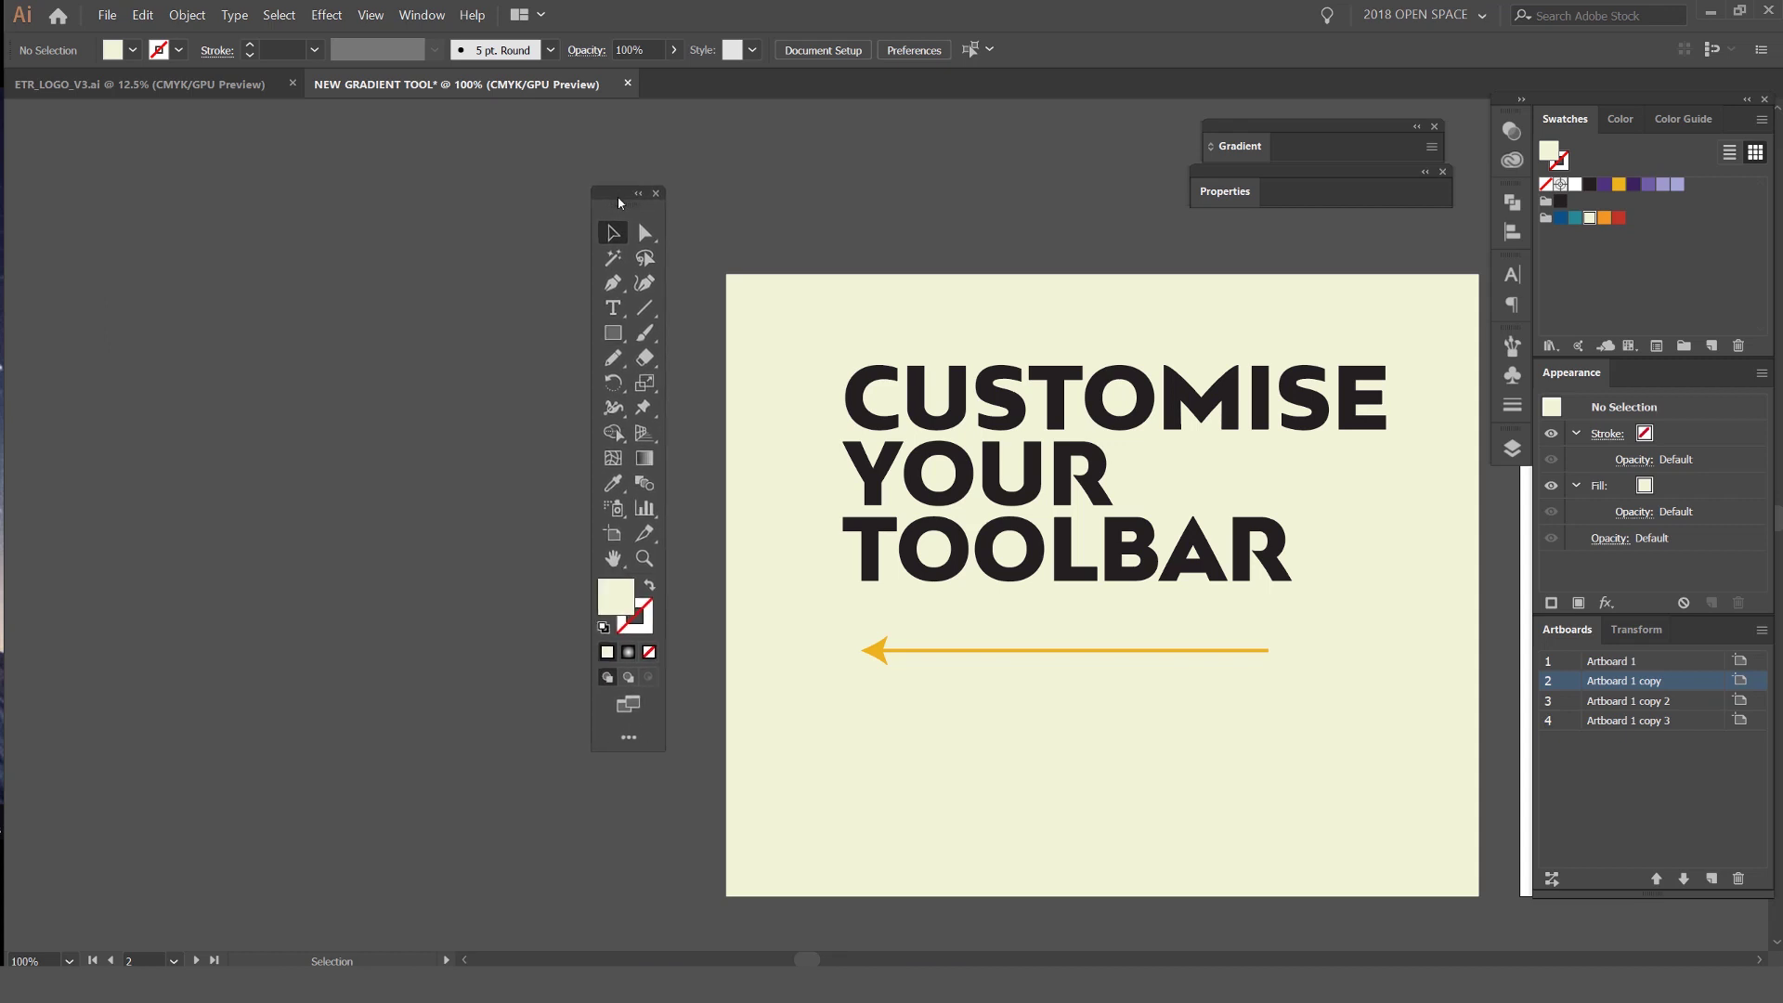
{"action": "key", "text": "space"}
{"action": "left_click_drag", "start_coordinate": [890, 203], "coordinate": [1123, 194]}
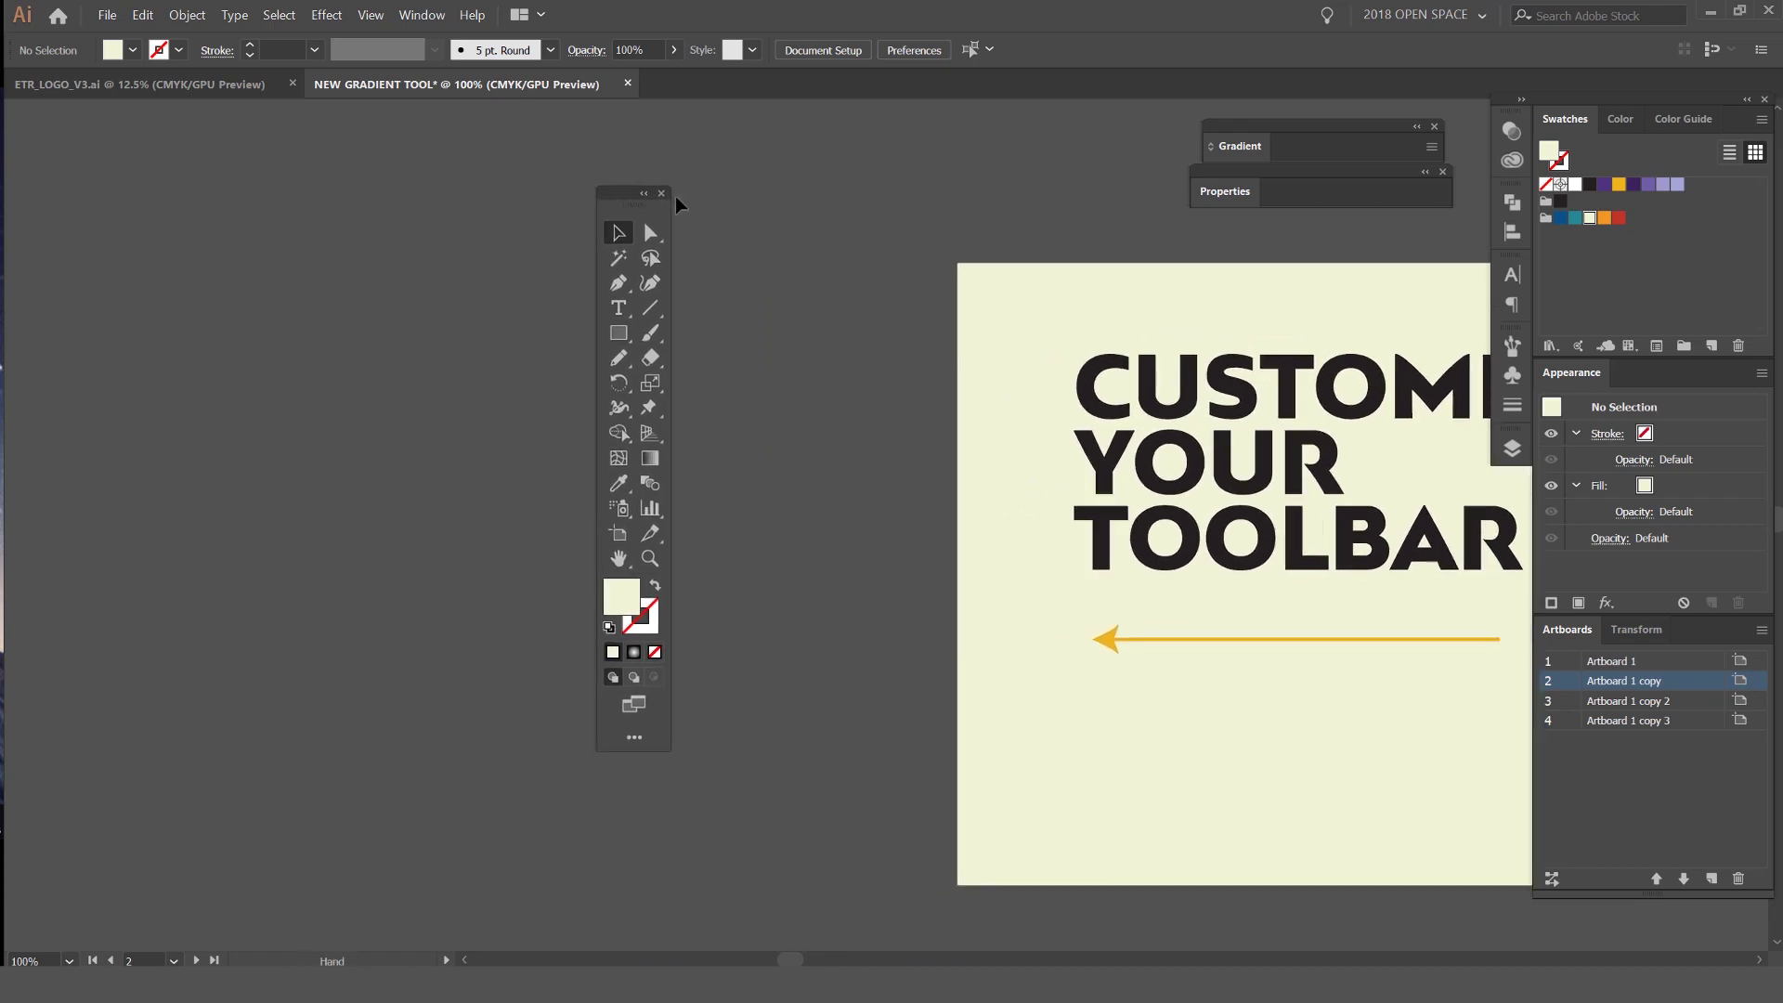
{"action": "left_click_drag", "start_coordinate": [624, 197], "coordinate": [765, 210]}
{"action": "key", "text": "space"}
{"action": "left_click_drag", "start_coordinate": [936, 223], "coordinate": [1052, 211]}
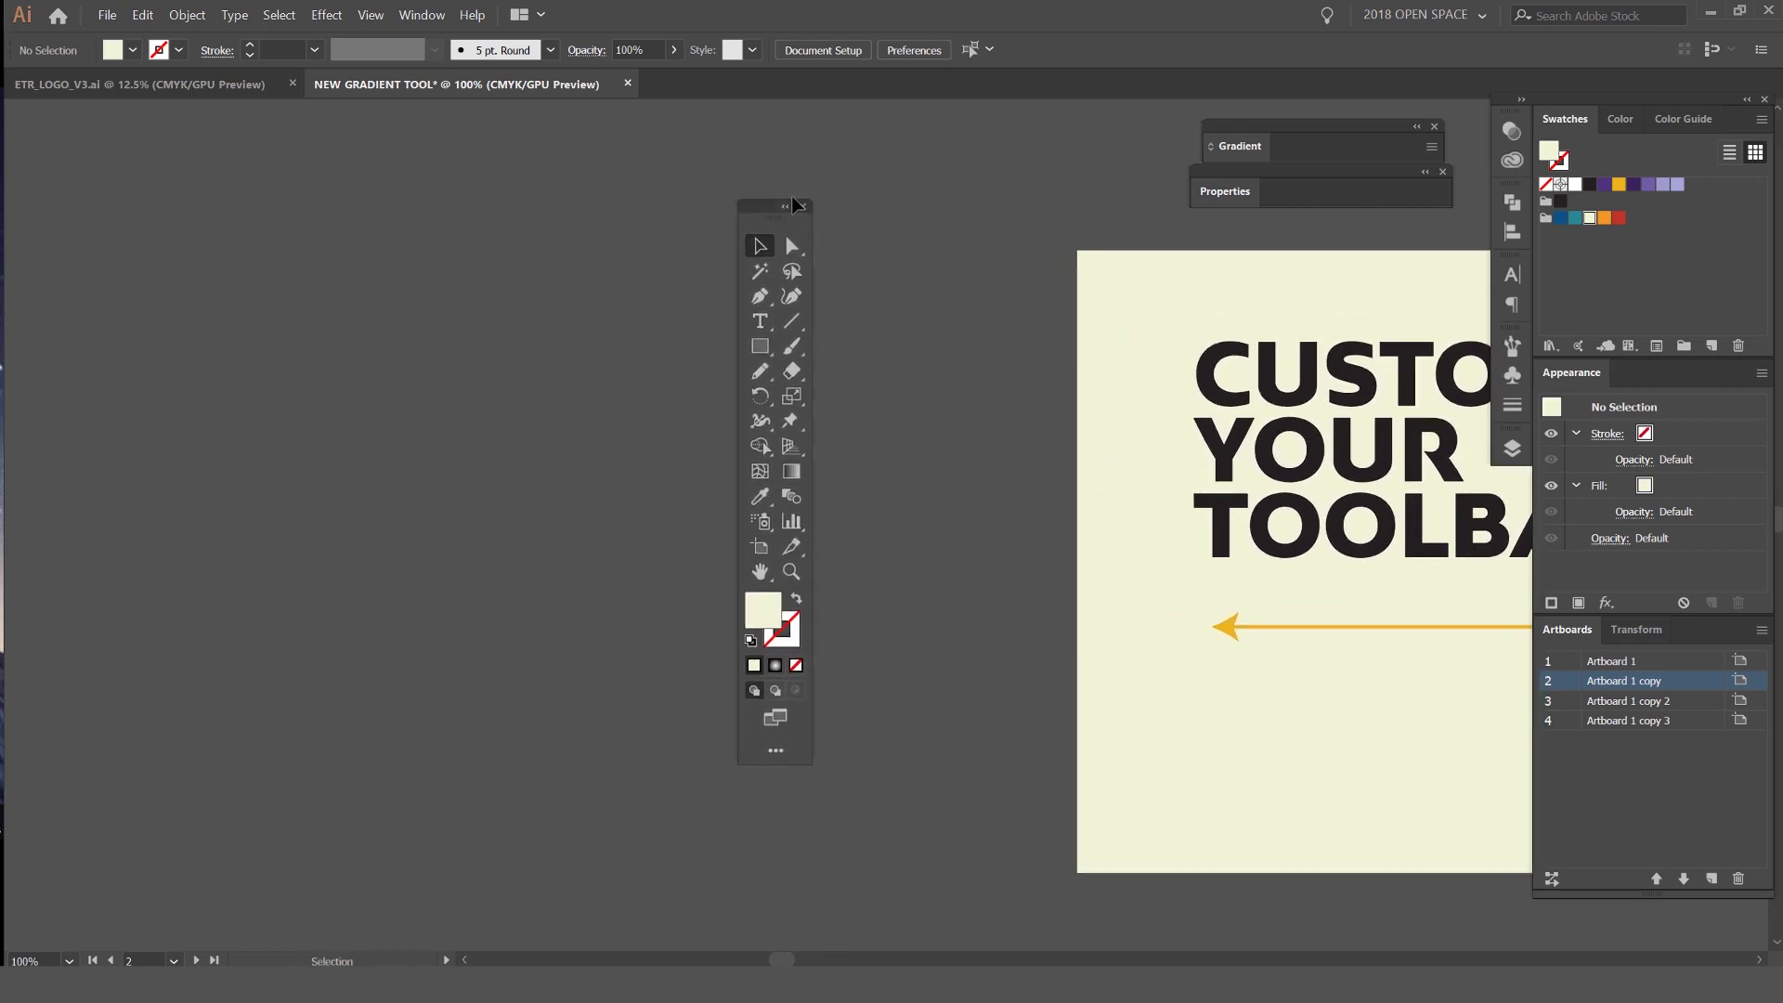
{"action": "left_click_drag", "start_coordinate": [776, 205], "coordinate": [786, 184]}
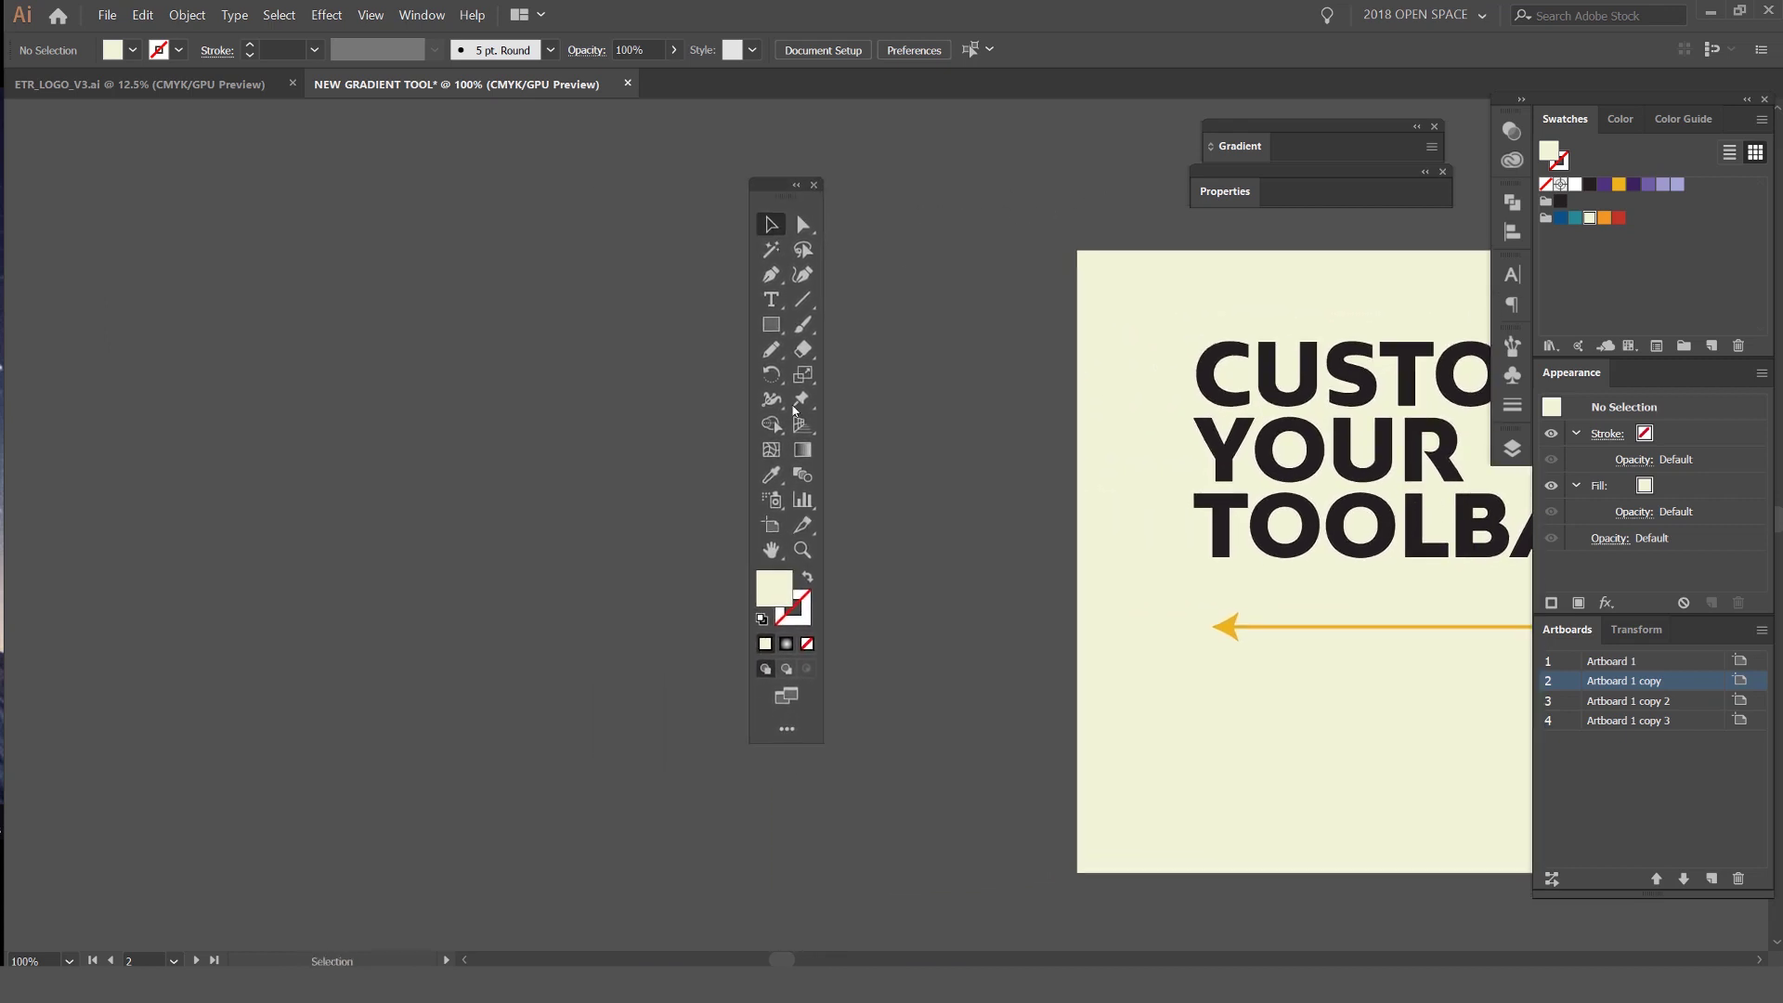
Move the floating toolbar further from the artboard and open its full list of tools
{"action": "left_click", "coordinate": [789, 738]}
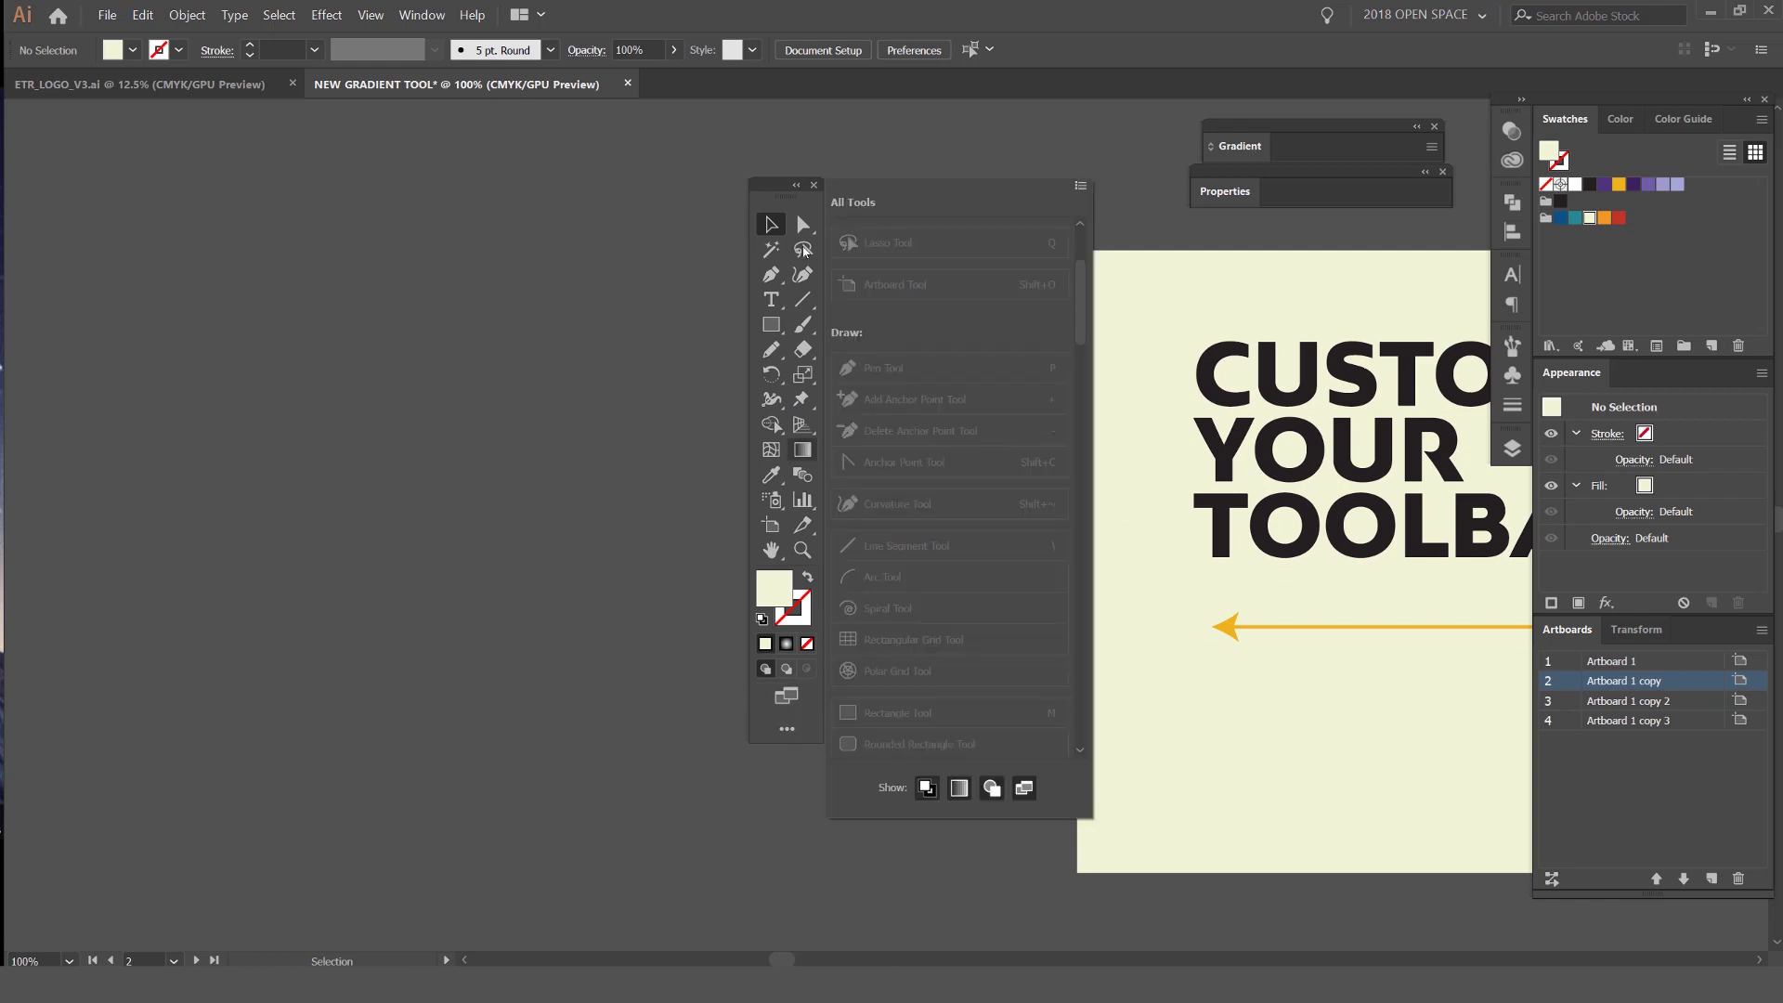
{"action": "left_click", "coordinate": [730, 183]}
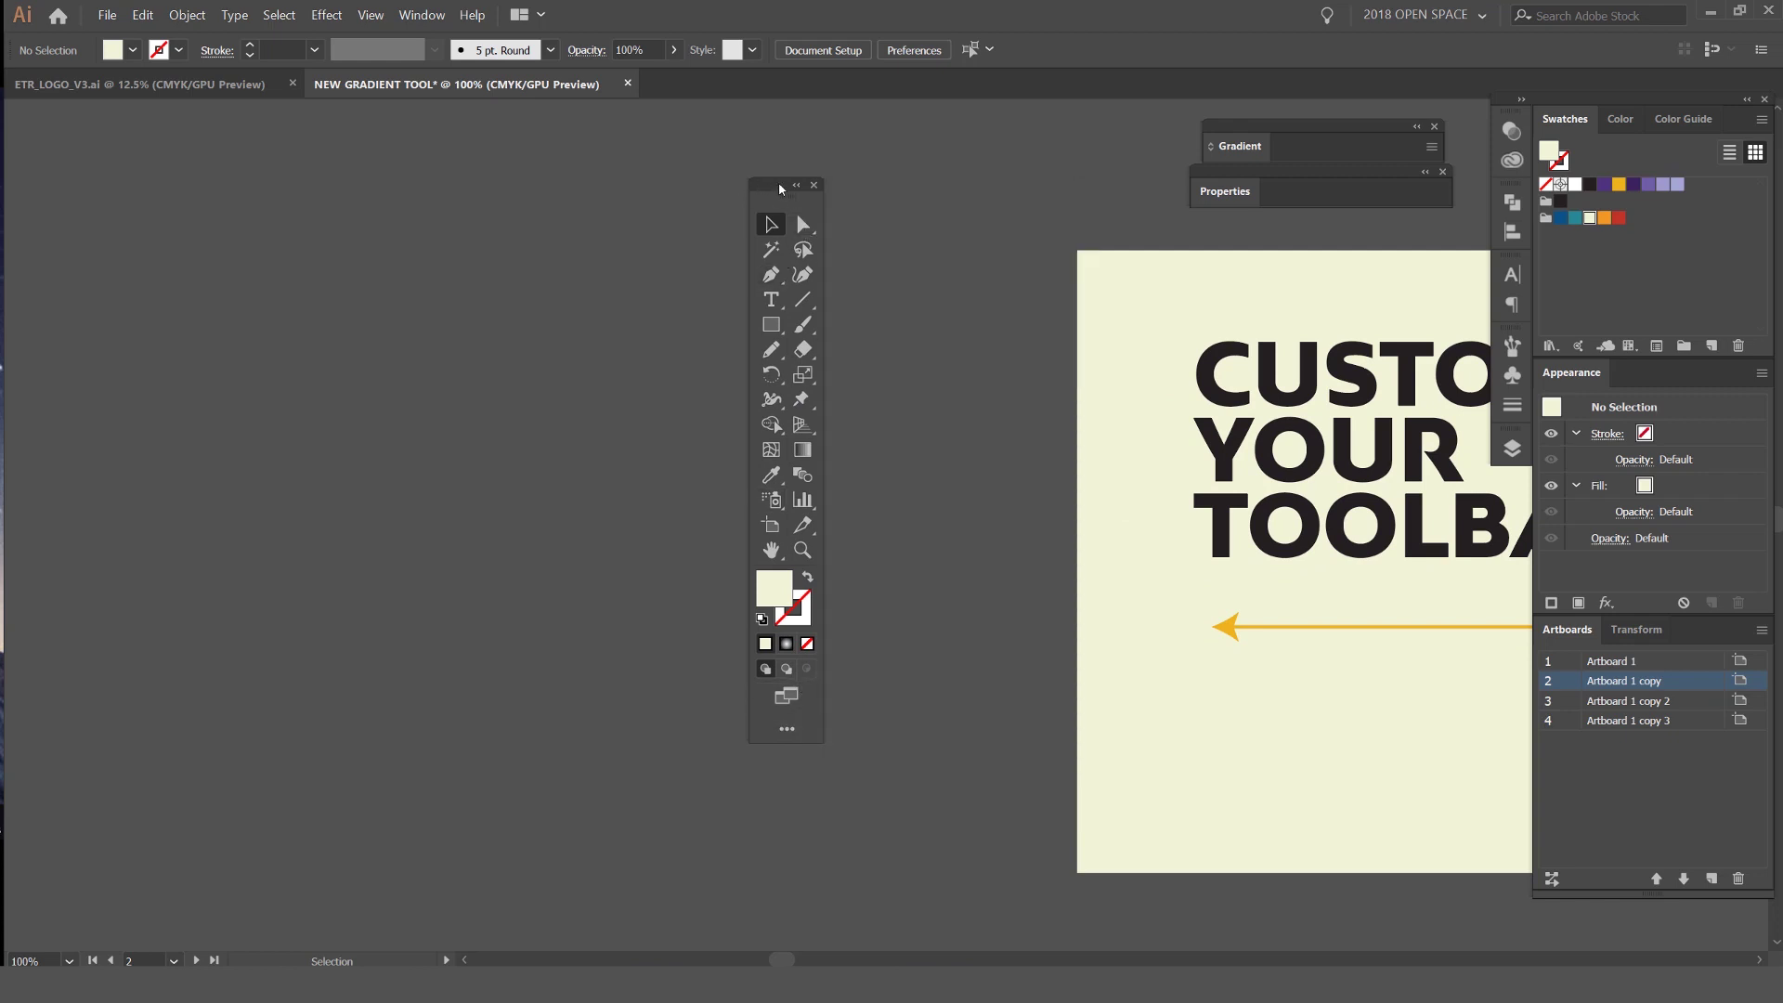
{"action": "left_click_drag", "start_coordinate": [785, 196], "coordinate": [644, 201]}
{"action": "left_click", "coordinate": [644, 734]}
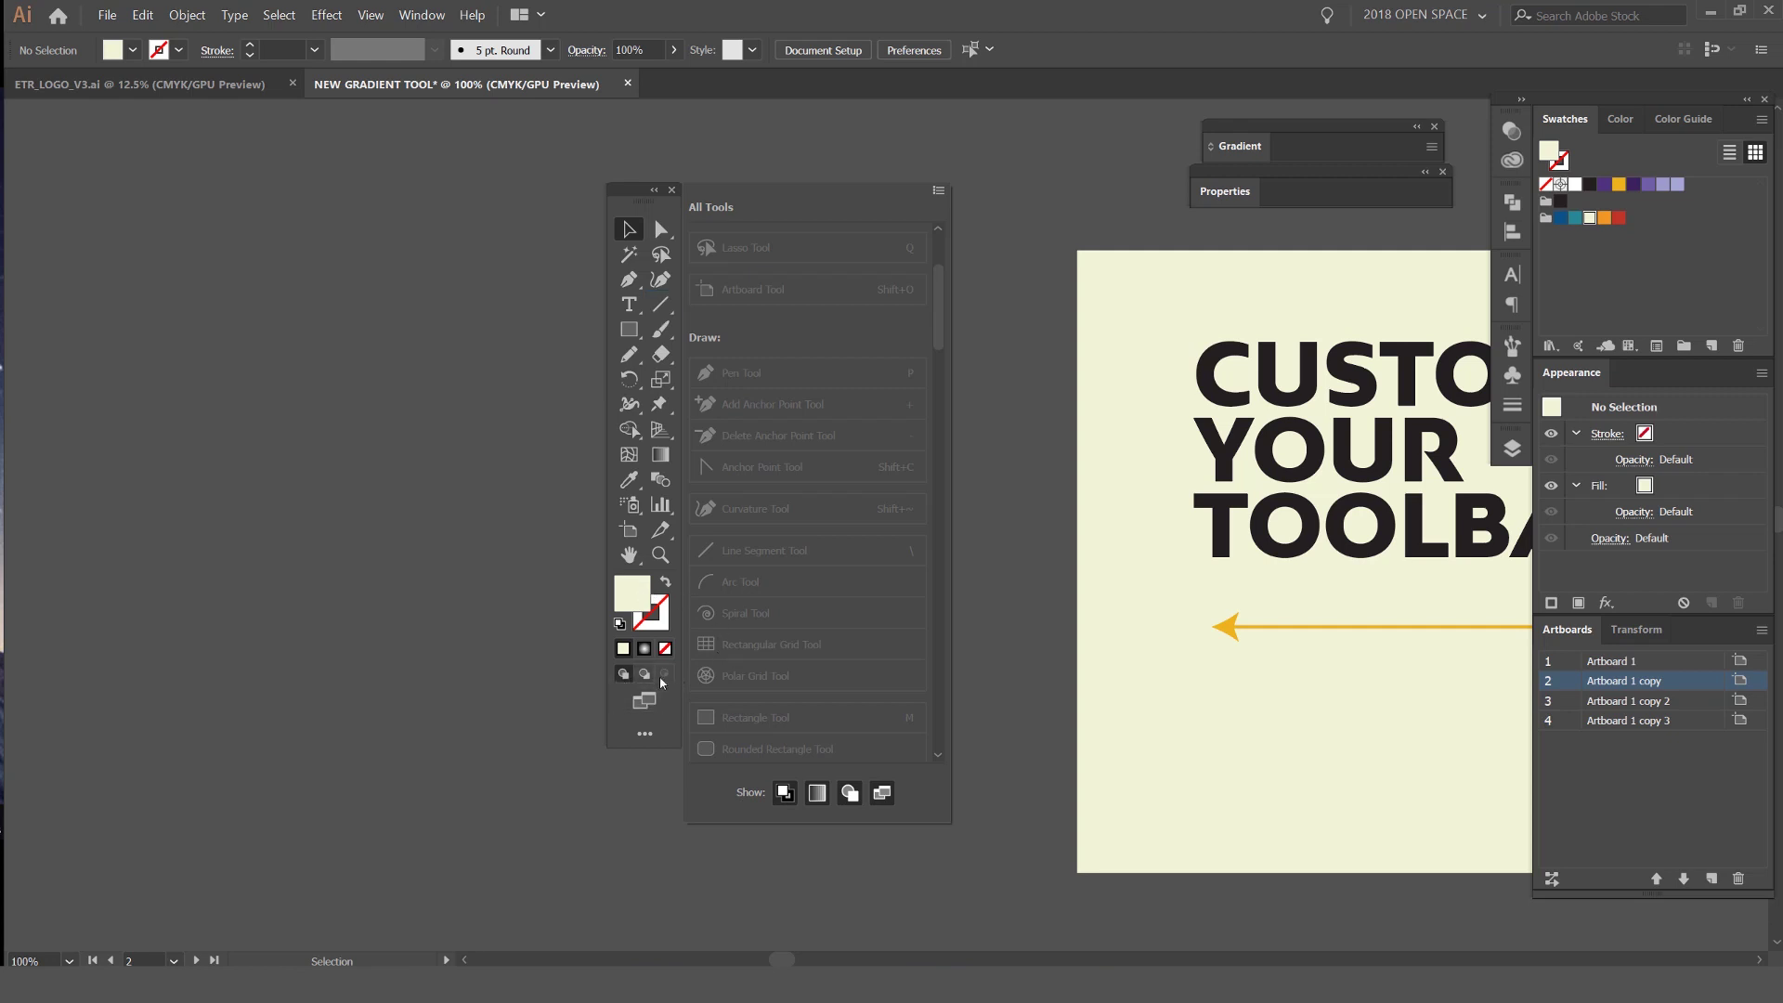
Hide the fill and stroke, coloring, drawing mode and screen mode controls from the toolbar
{"action": "left_click", "coordinate": [785, 792]}
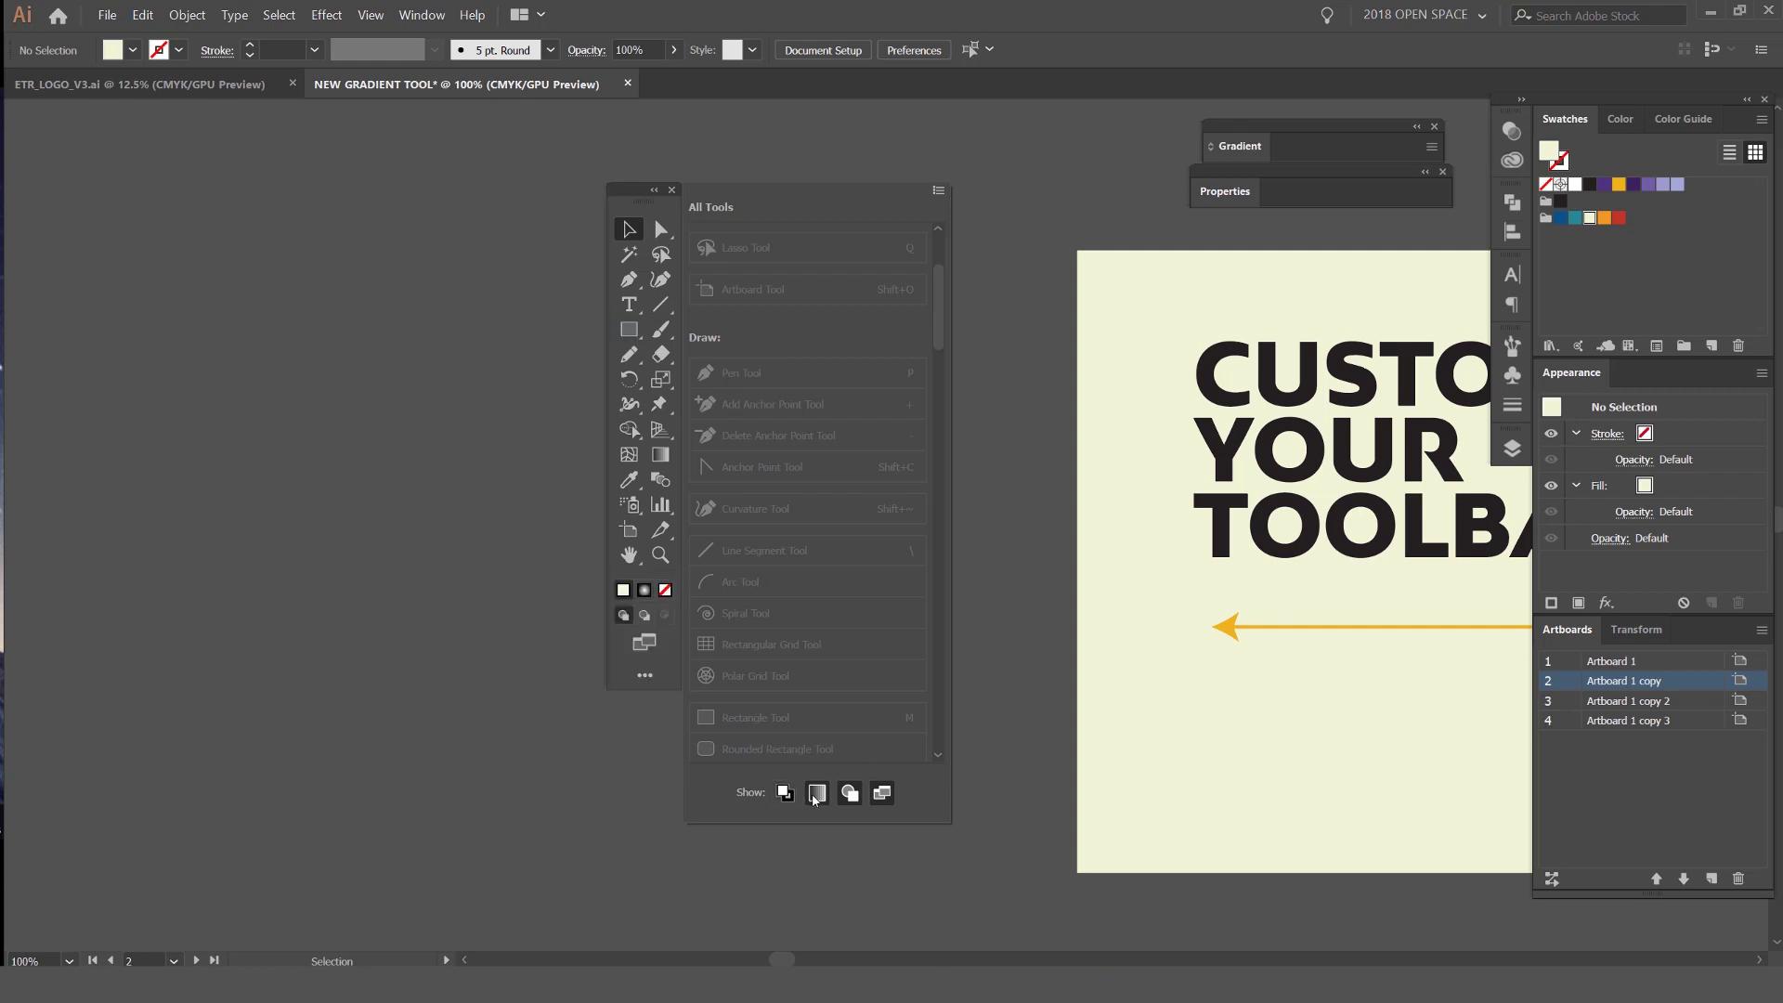
{"action": "left_click", "coordinate": [817, 792]}
{"action": "left_click", "coordinate": [849, 792]}
{"action": "left_click", "coordinate": [881, 792]}
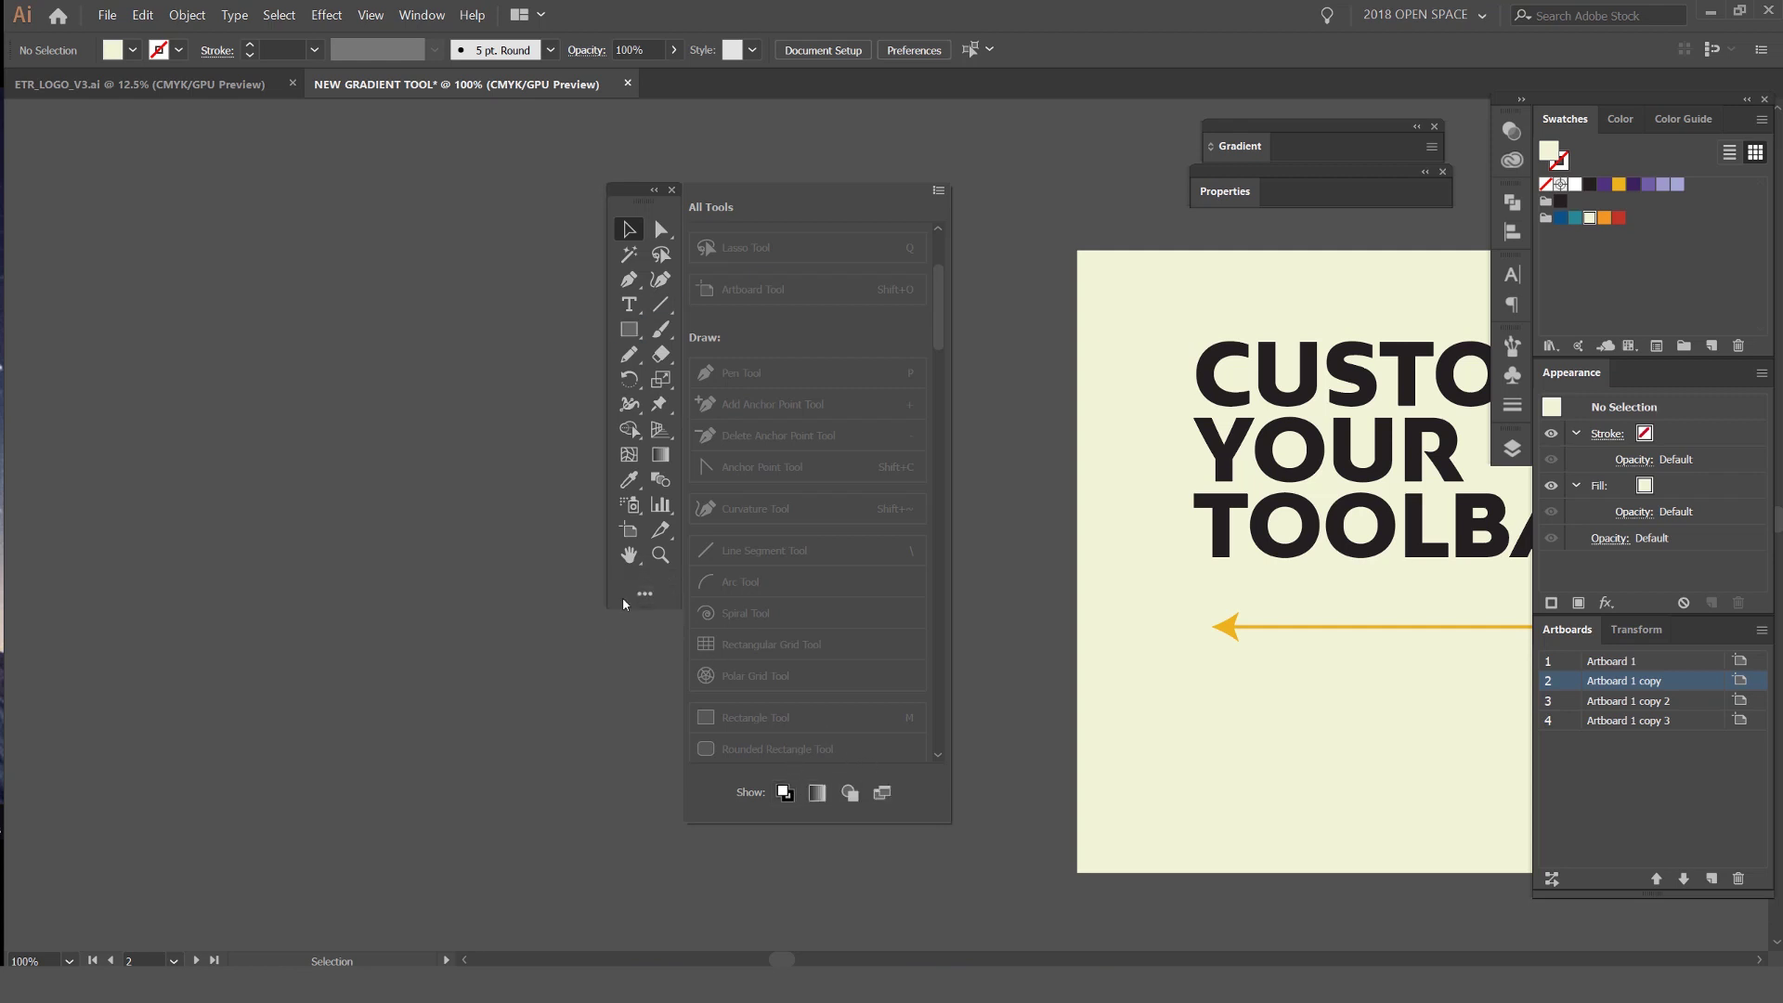
Show the screen mode, drawing mode, coloring, and fill and stroke controls in the toolbar again
{"action": "left_click", "coordinate": [882, 792]}
{"action": "left_click", "coordinate": [849, 792]}
{"action": "left_click", "coordinate": [817, 792]}
{"action": "left_click", "coordinate": [786, 792]}
{"action": "left_click", "coordinate": [792, 791]}
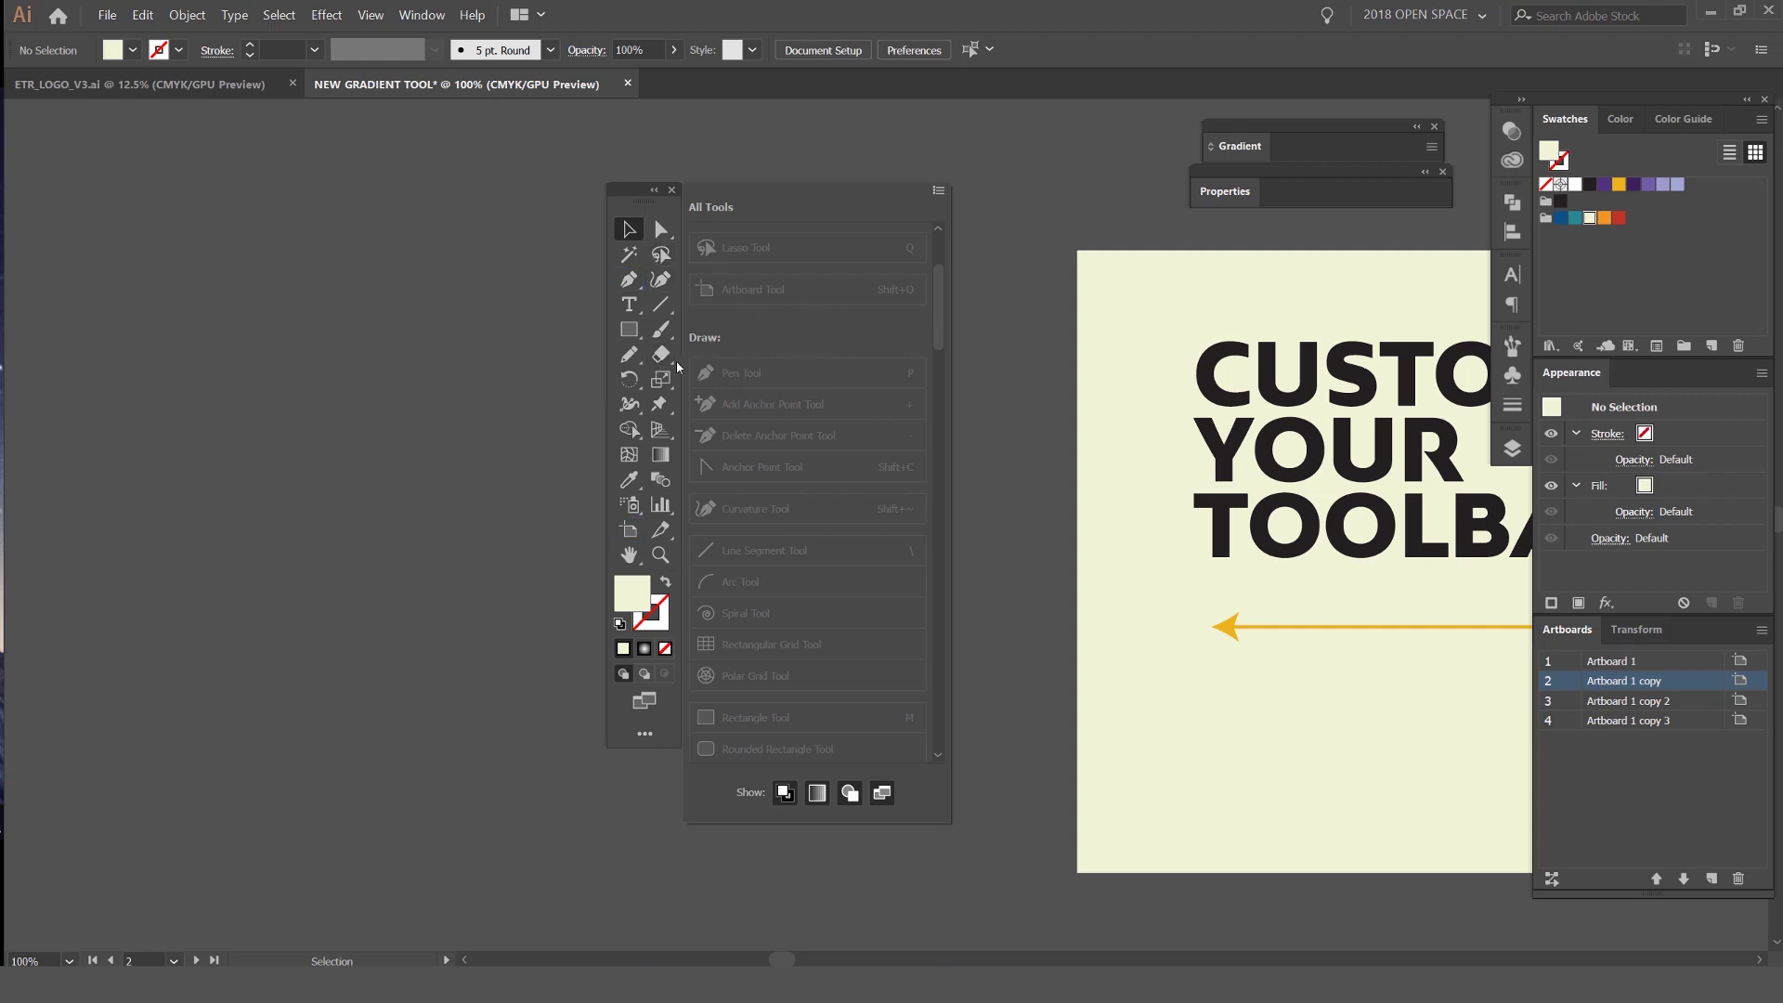
Remove the Perspective Grid tool from the toolbar and add it back from the tool list beside the Rotate tool
{"action": "left_click", "coordinate": [662, 430]}
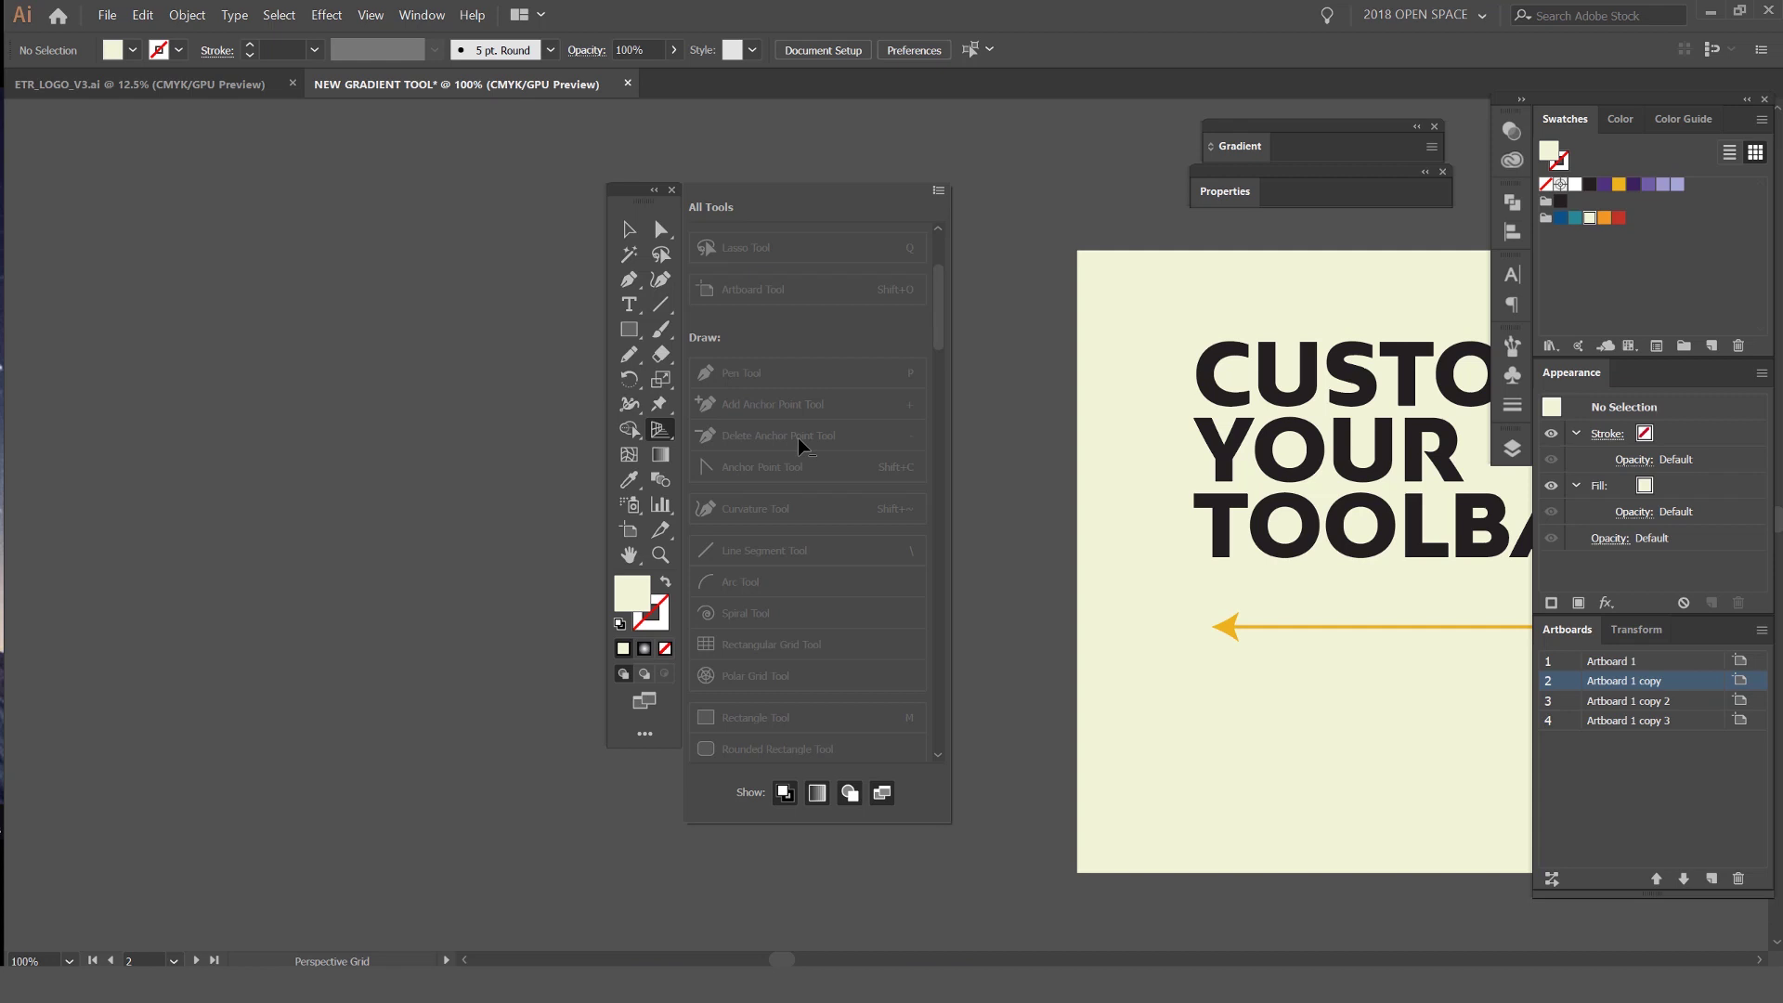
{"action": "left_click_drag", "start_coordinate": [799, 438], "coordinate": [799, 438]}
{"action": "scroll", "coordinate": [925, 360], "scroll_direction": "down", "scroll_amount": 6}
{"action": "scroll", "coordinate": [925, 360], "scroll_direction": "down", "scroll_amount": 1}
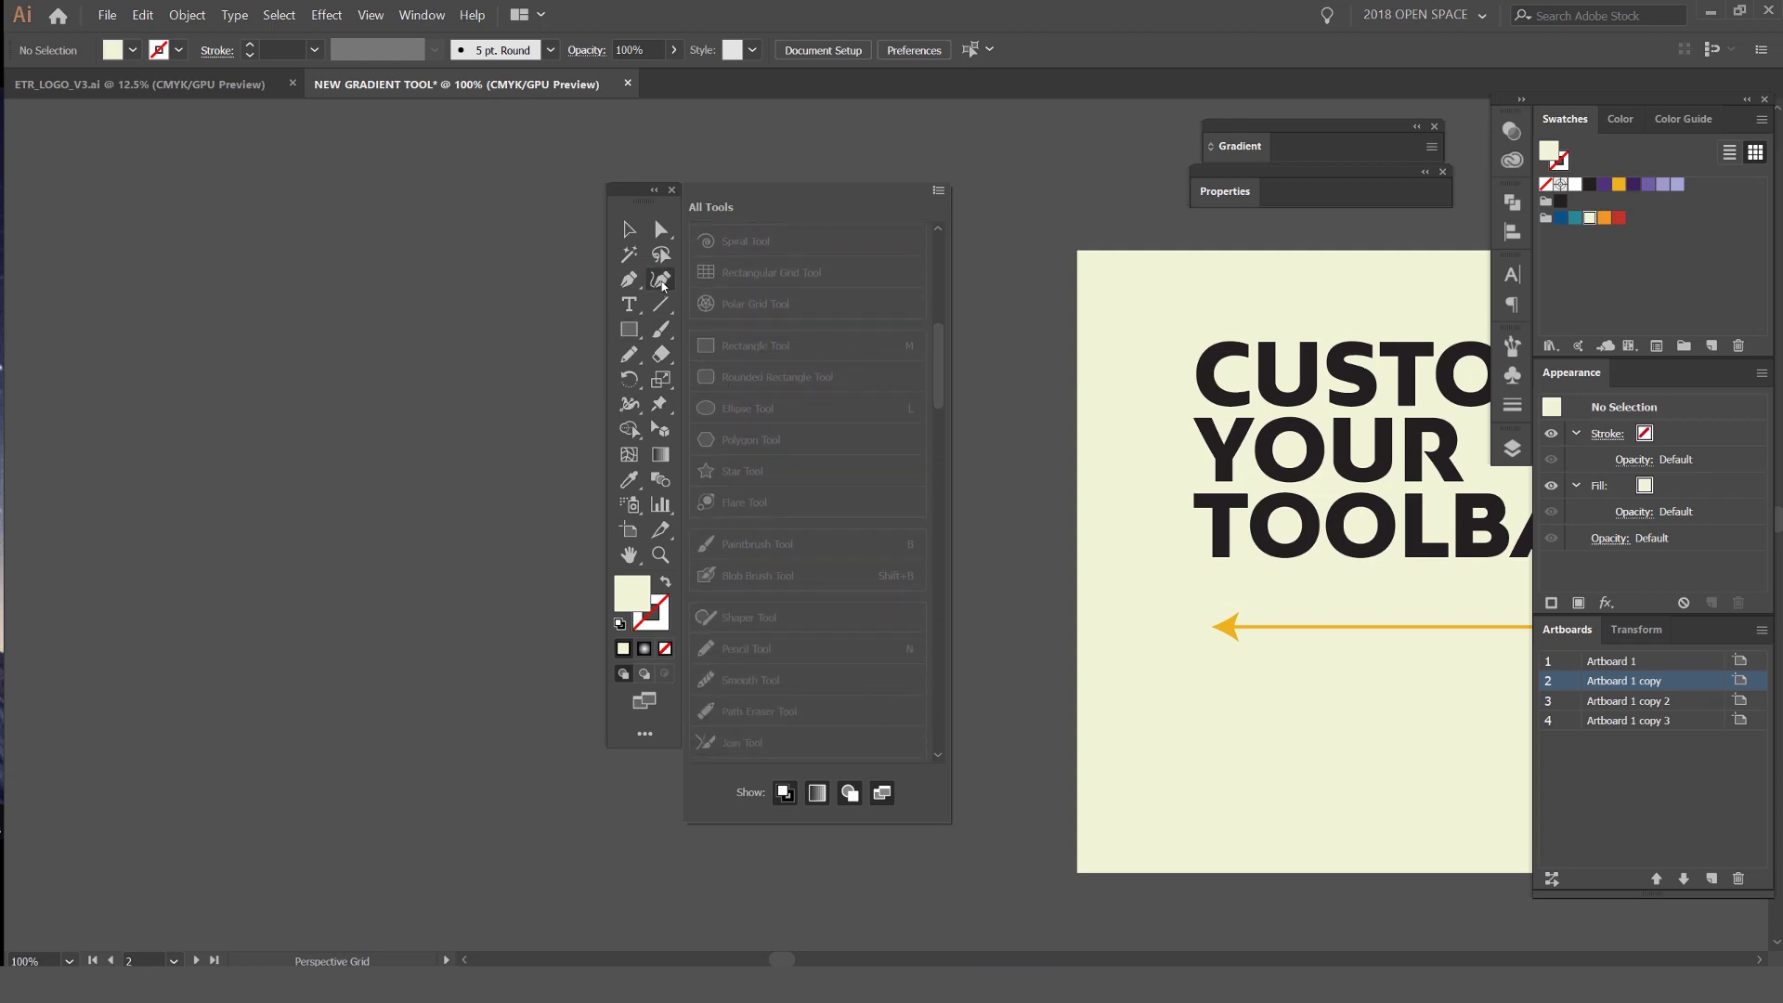
{"action": "scroll", "coordinate": [938, 480], "scroll_direction": "down", "scroll_amount": 5}
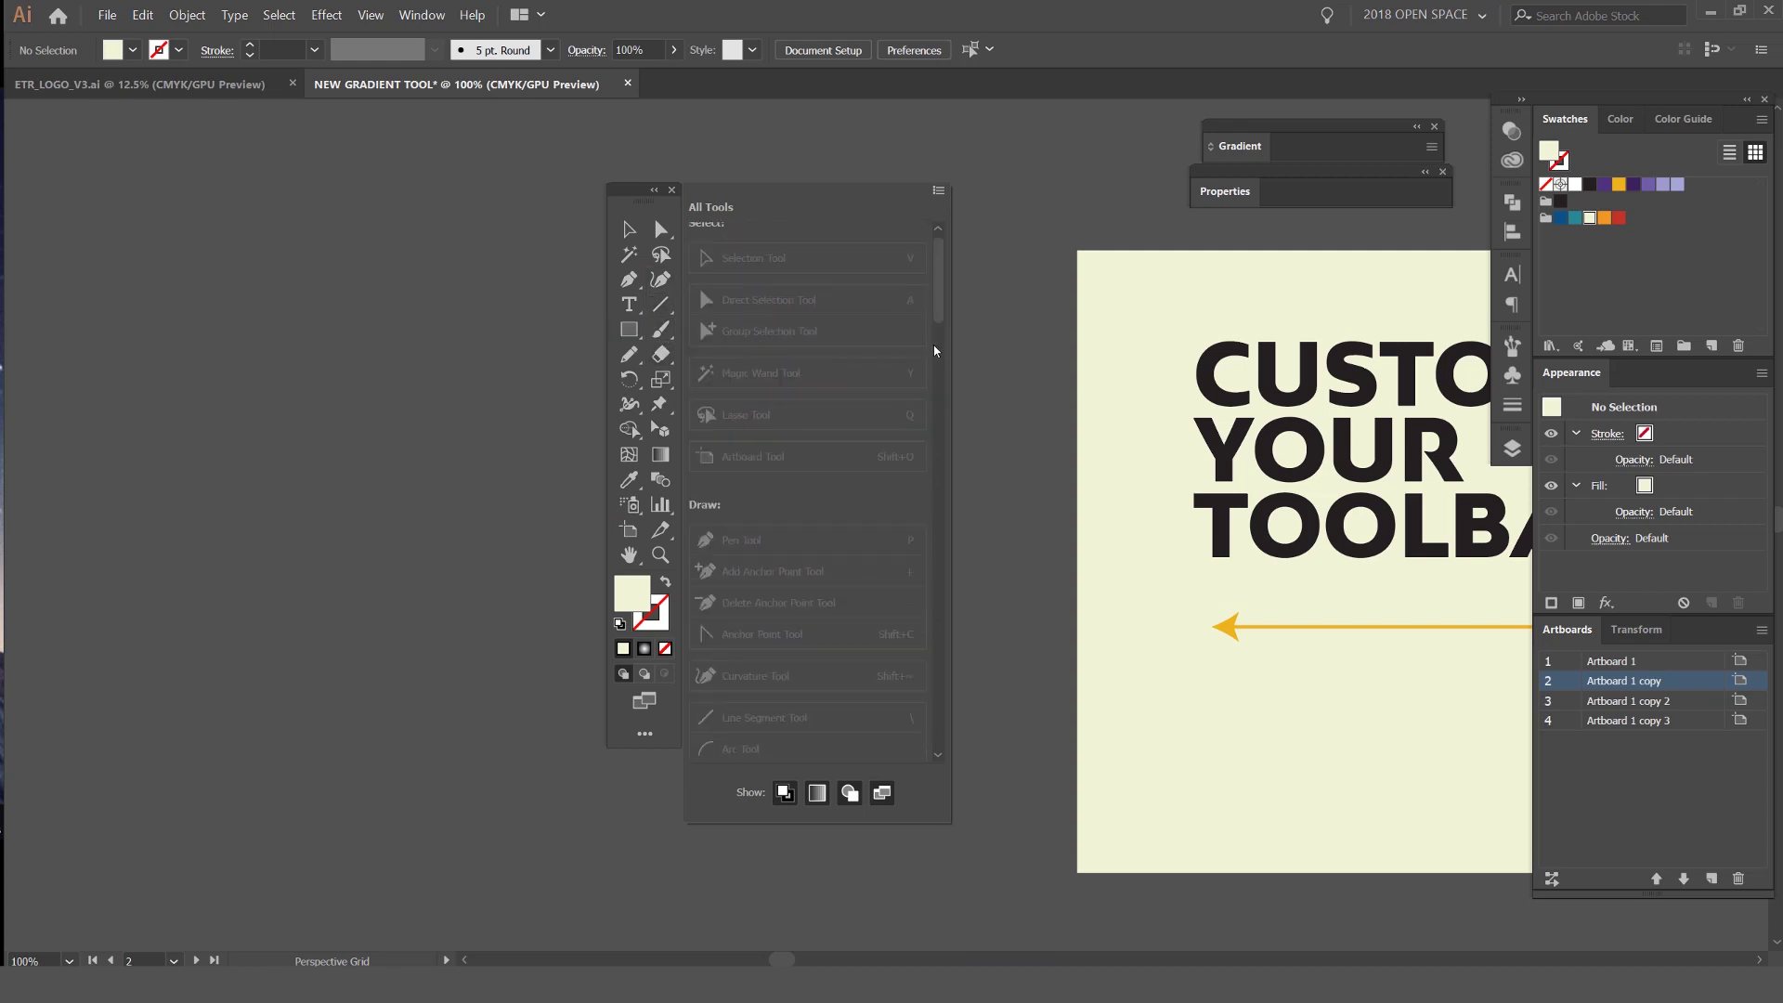
{"action": "scroll", "coordinate": [938, 481], "scroll_direction": "down", "scroll_amount": 5}
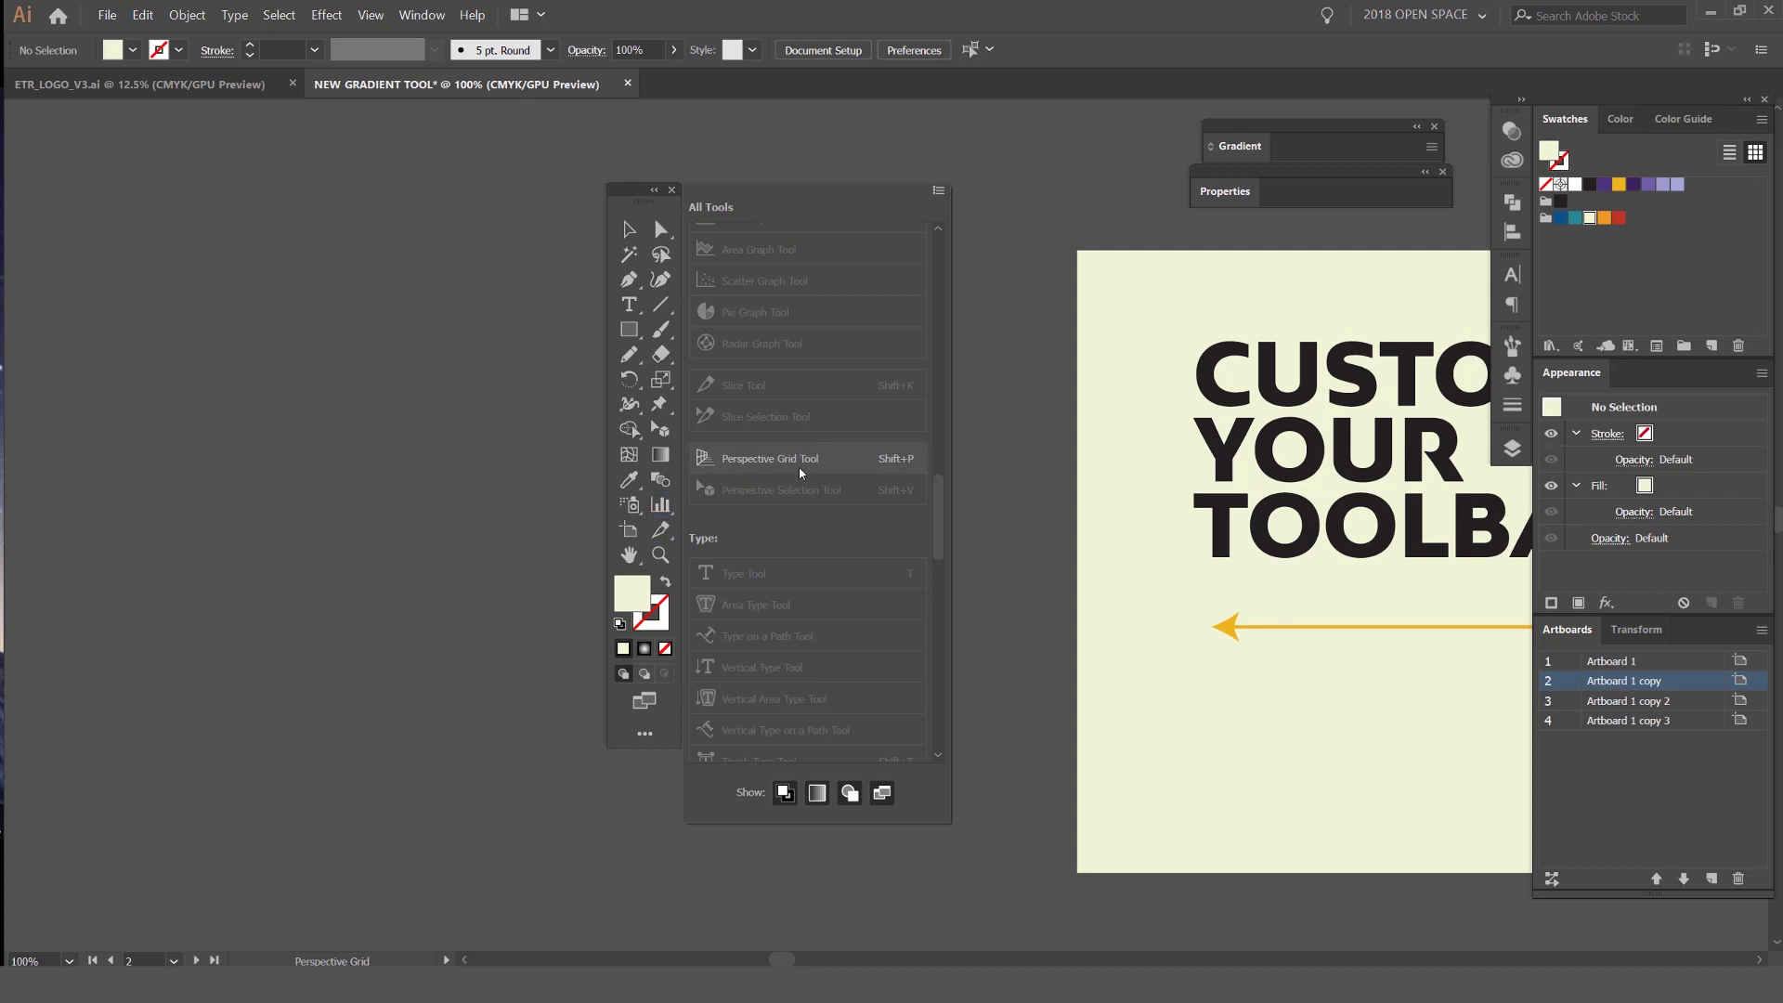
{"action": "left_click_drag", "start_coordinate": [821, 462], "coordinate": [661, 379]}
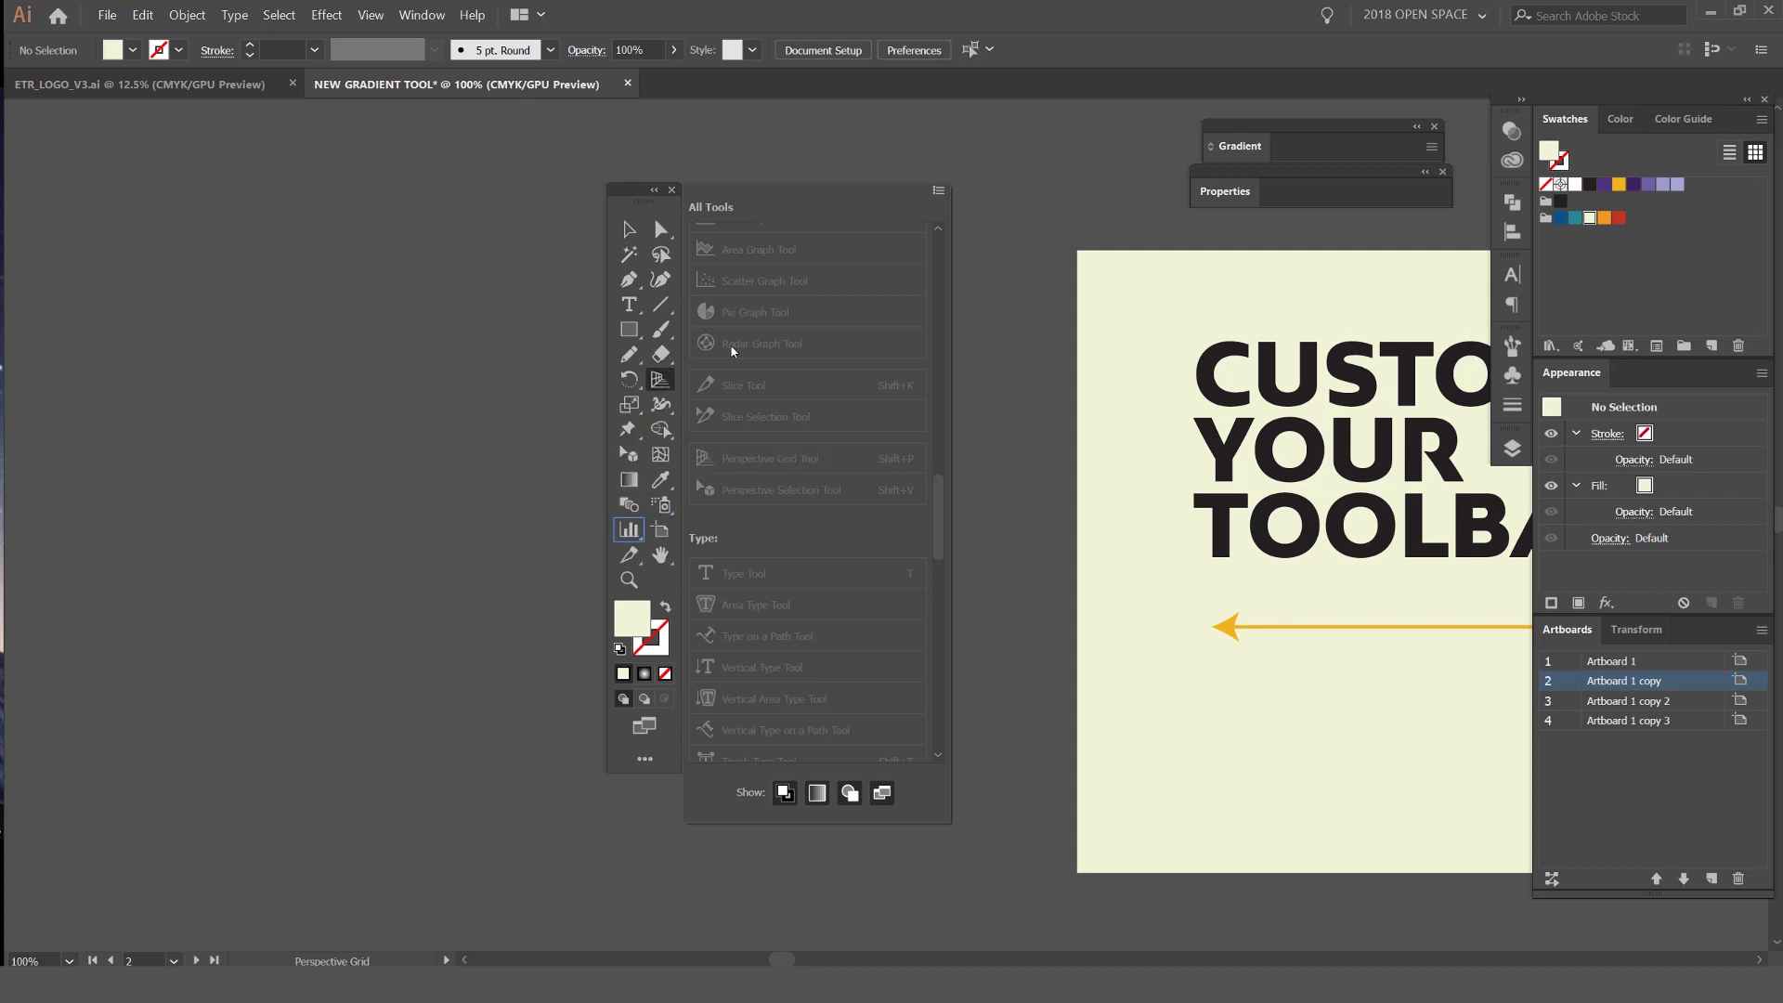
Move the Perspective Grid tool below the Rectangle tool and remove the Line Segment and Shape Builder tools from the toolbar
{"action": "mouse_move", "coordinate": [618, 362]}
{"action": "left_mouse_down"}
{"action": "mouse_move", "coordinate": [641, 453]}
{"action": "mouse_move", "coordinate": [663, 460]}
{"action": "left_mouse_up"}
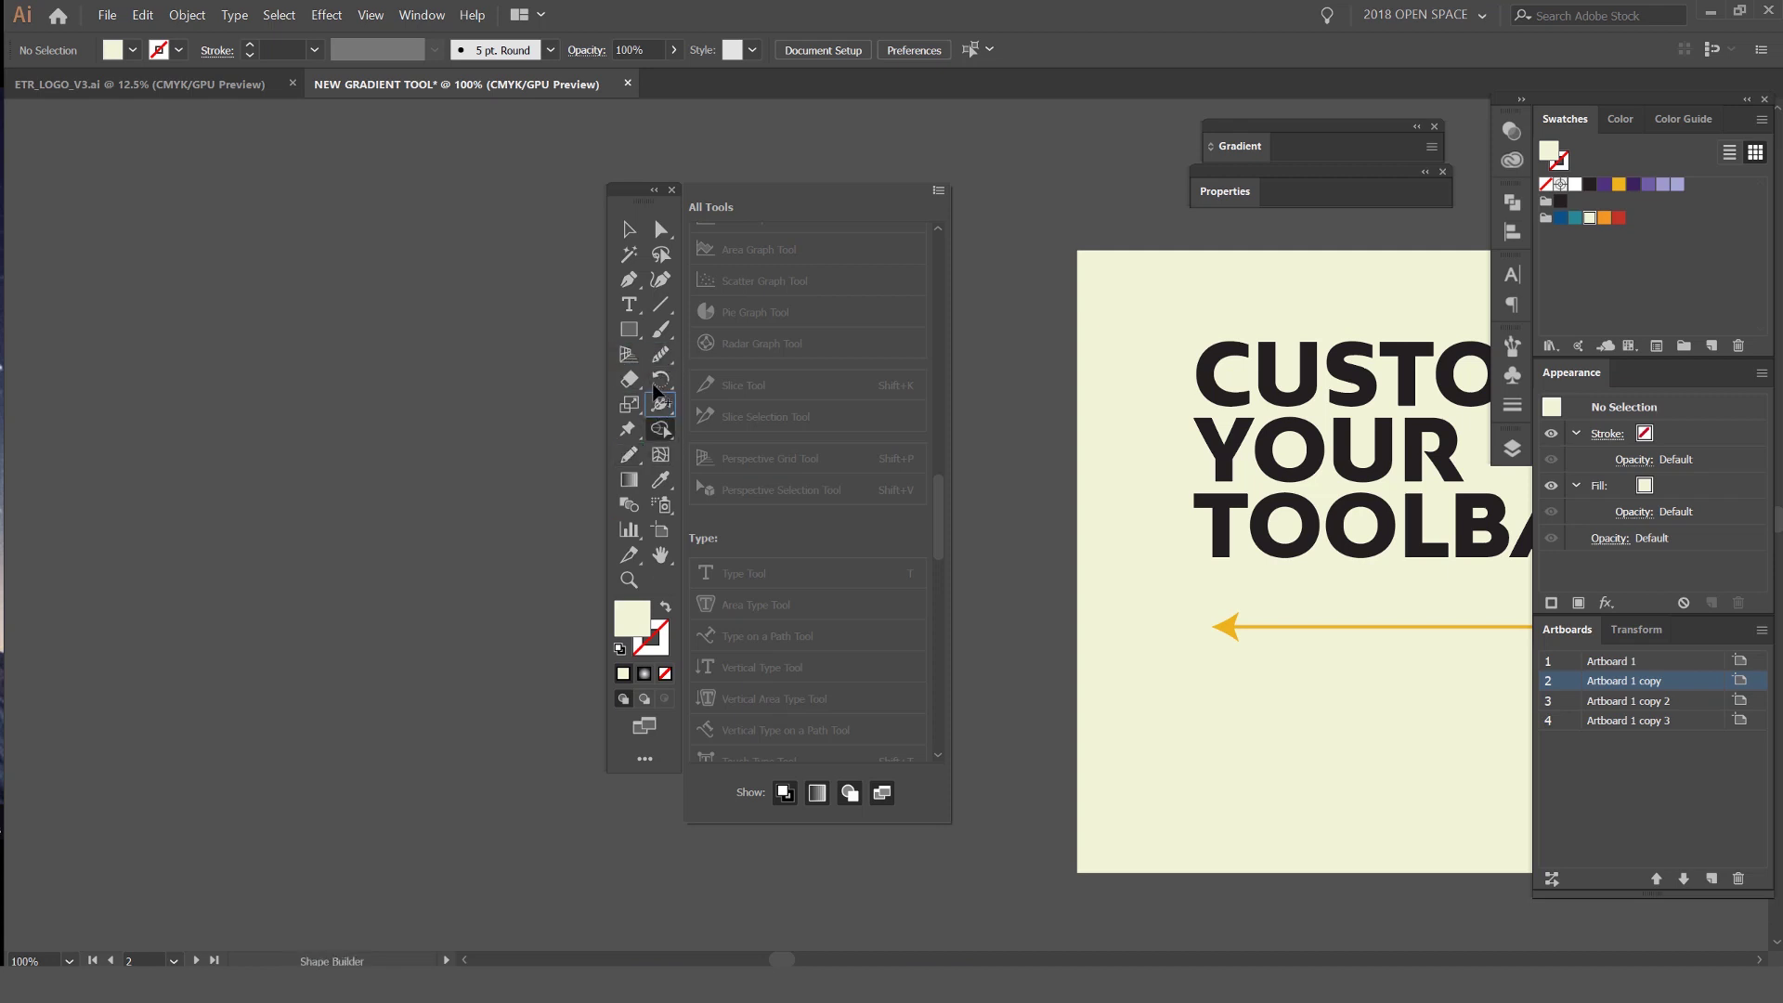
{"action": "left_click", "coordinate": [661, 304]}
{"action": "left_click_drag", "start_coordinate": [762, 402], "coordinate": [763, 403]}
{"action": "left_click_drag", "start_coordinate": [662, 379], "coordinate": [784, 446]}
{"action": "scroll", "coordinate": [798, 446], "scroll_direction": "down", "scroll_amount": 4}
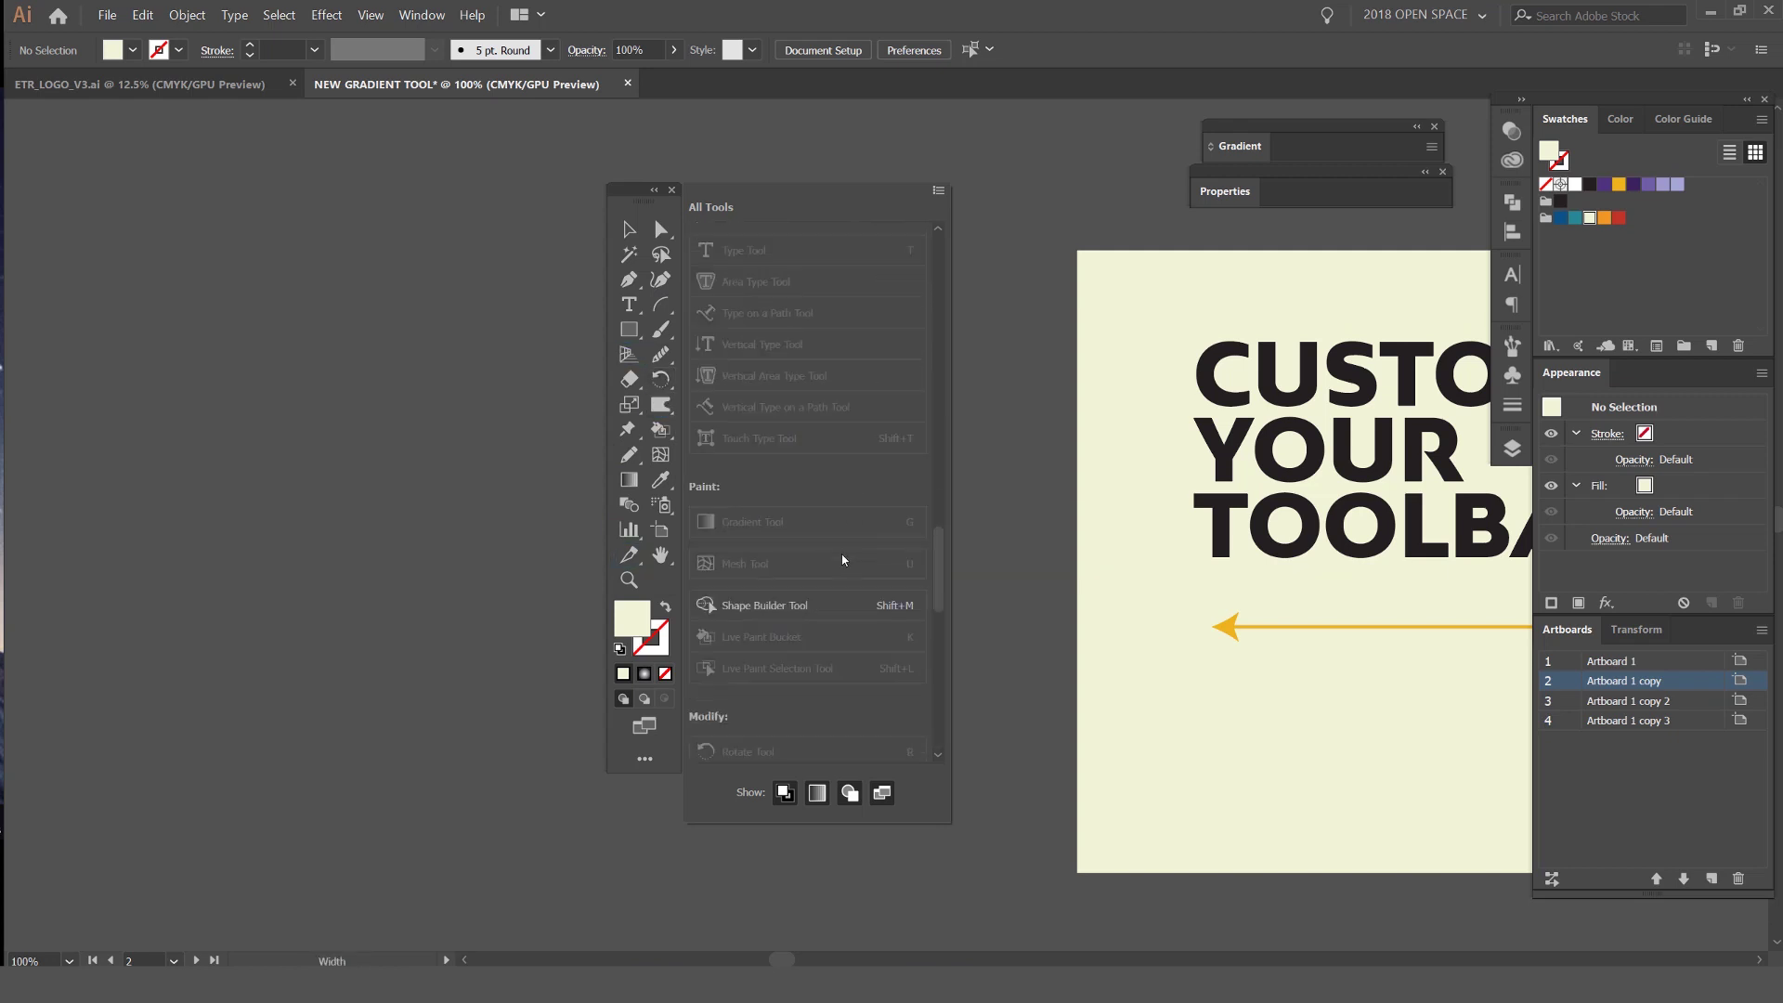
Reset the Advanced toolbar to its default set and arrangement of tools
{"action": "scroll", "coordinate": [827, 517], "scroll_direction": "up", "scroll_amount": 15}
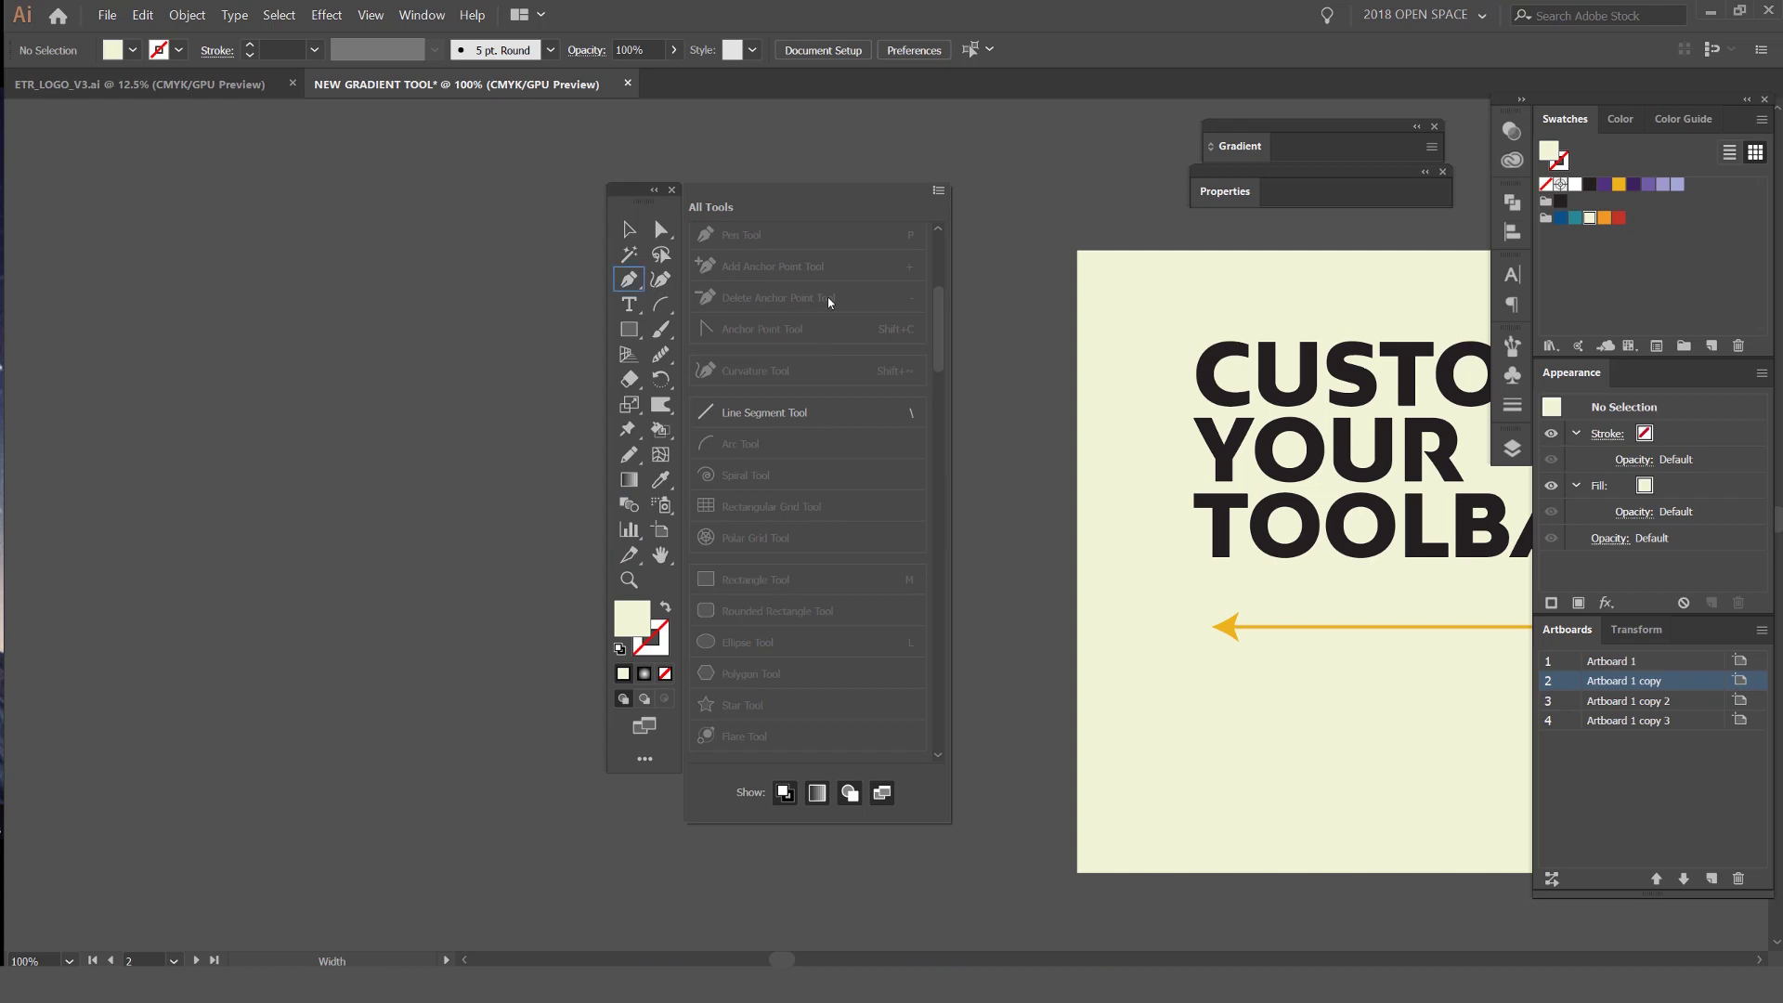
{"action": "left_click", "coordinate": [938, 192]}
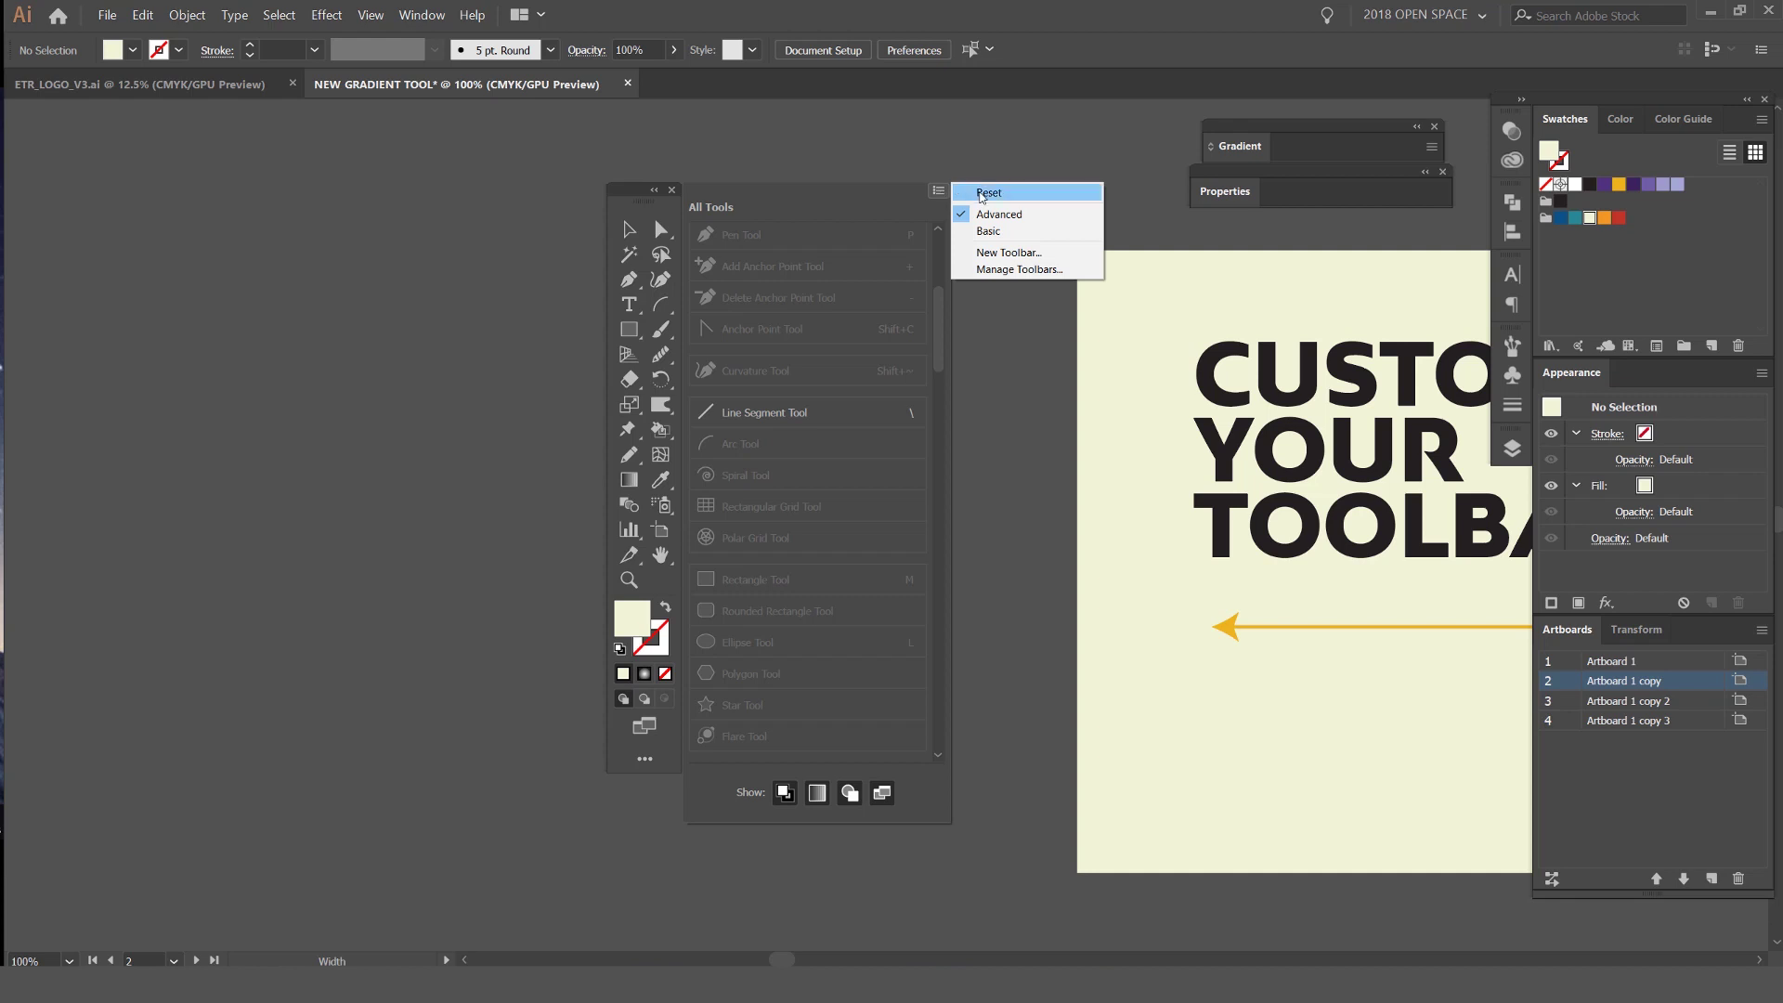
{"action": "left_click", "coordinate": [990, 193]}
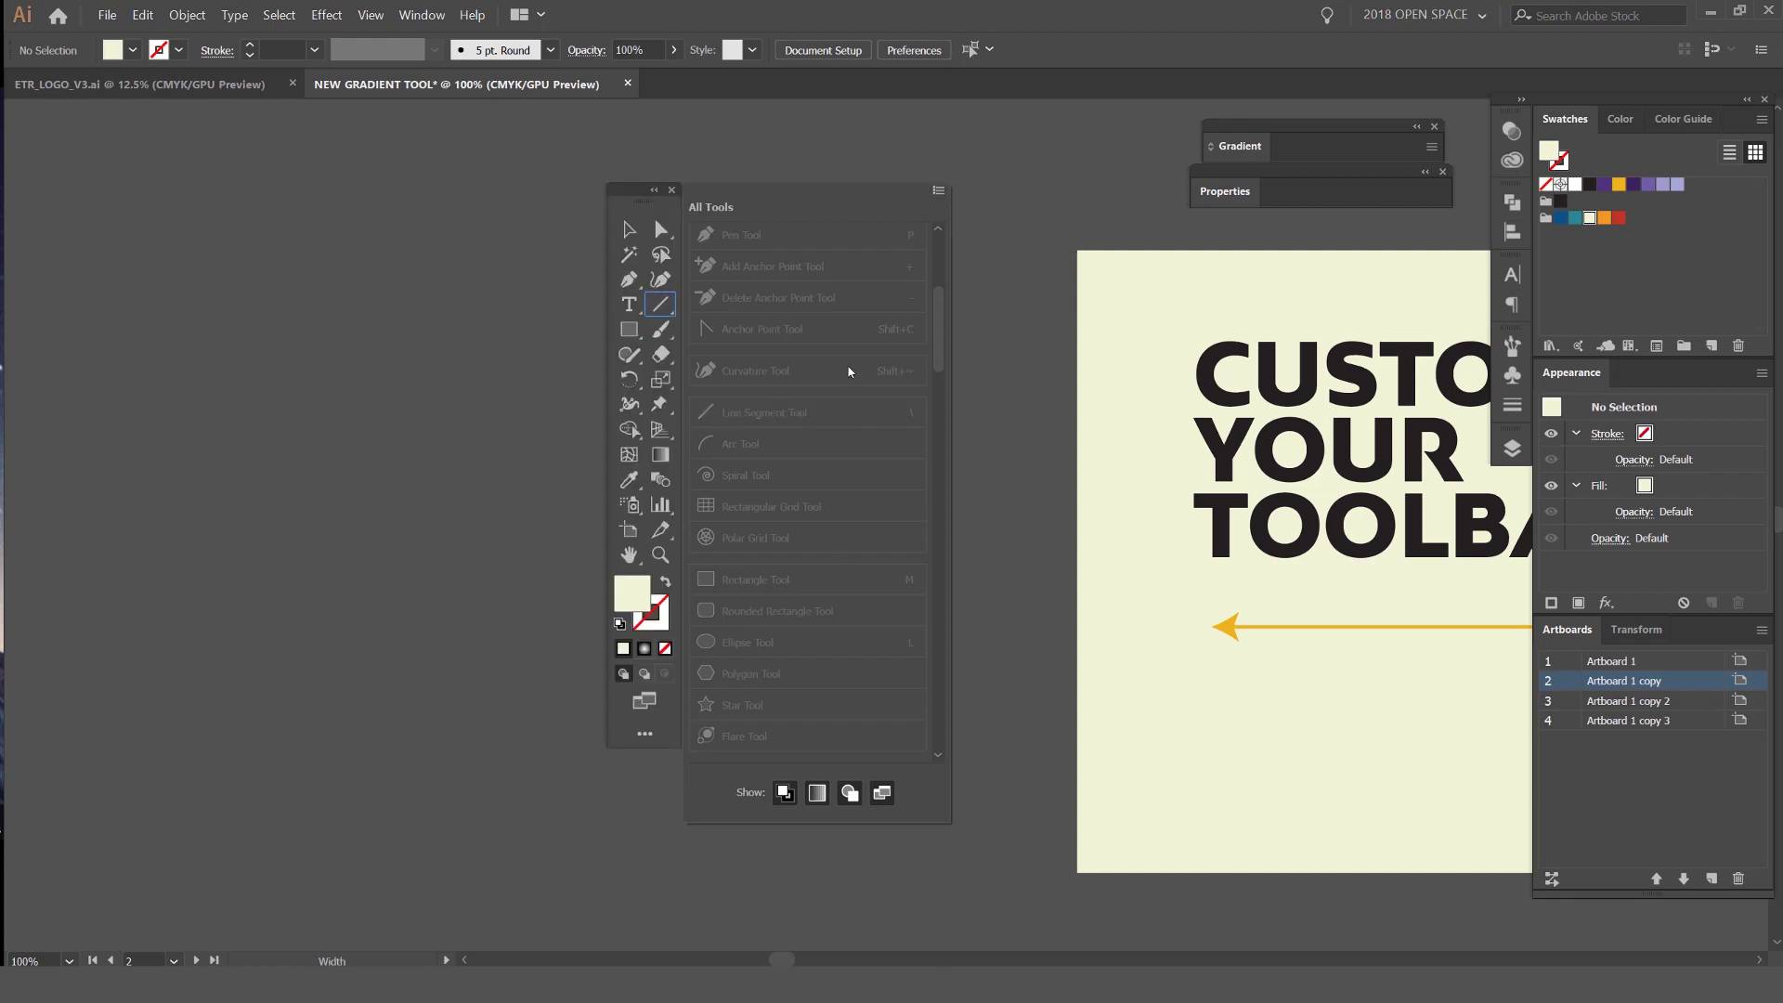
{"action": "left_click", "coordinate": [660, 303]}
Switch to the Basic toolbar, place it in the empty canvas area and activate the Perspective Grid tool
{"action": "left_click", "coordinate": [938, 192]}
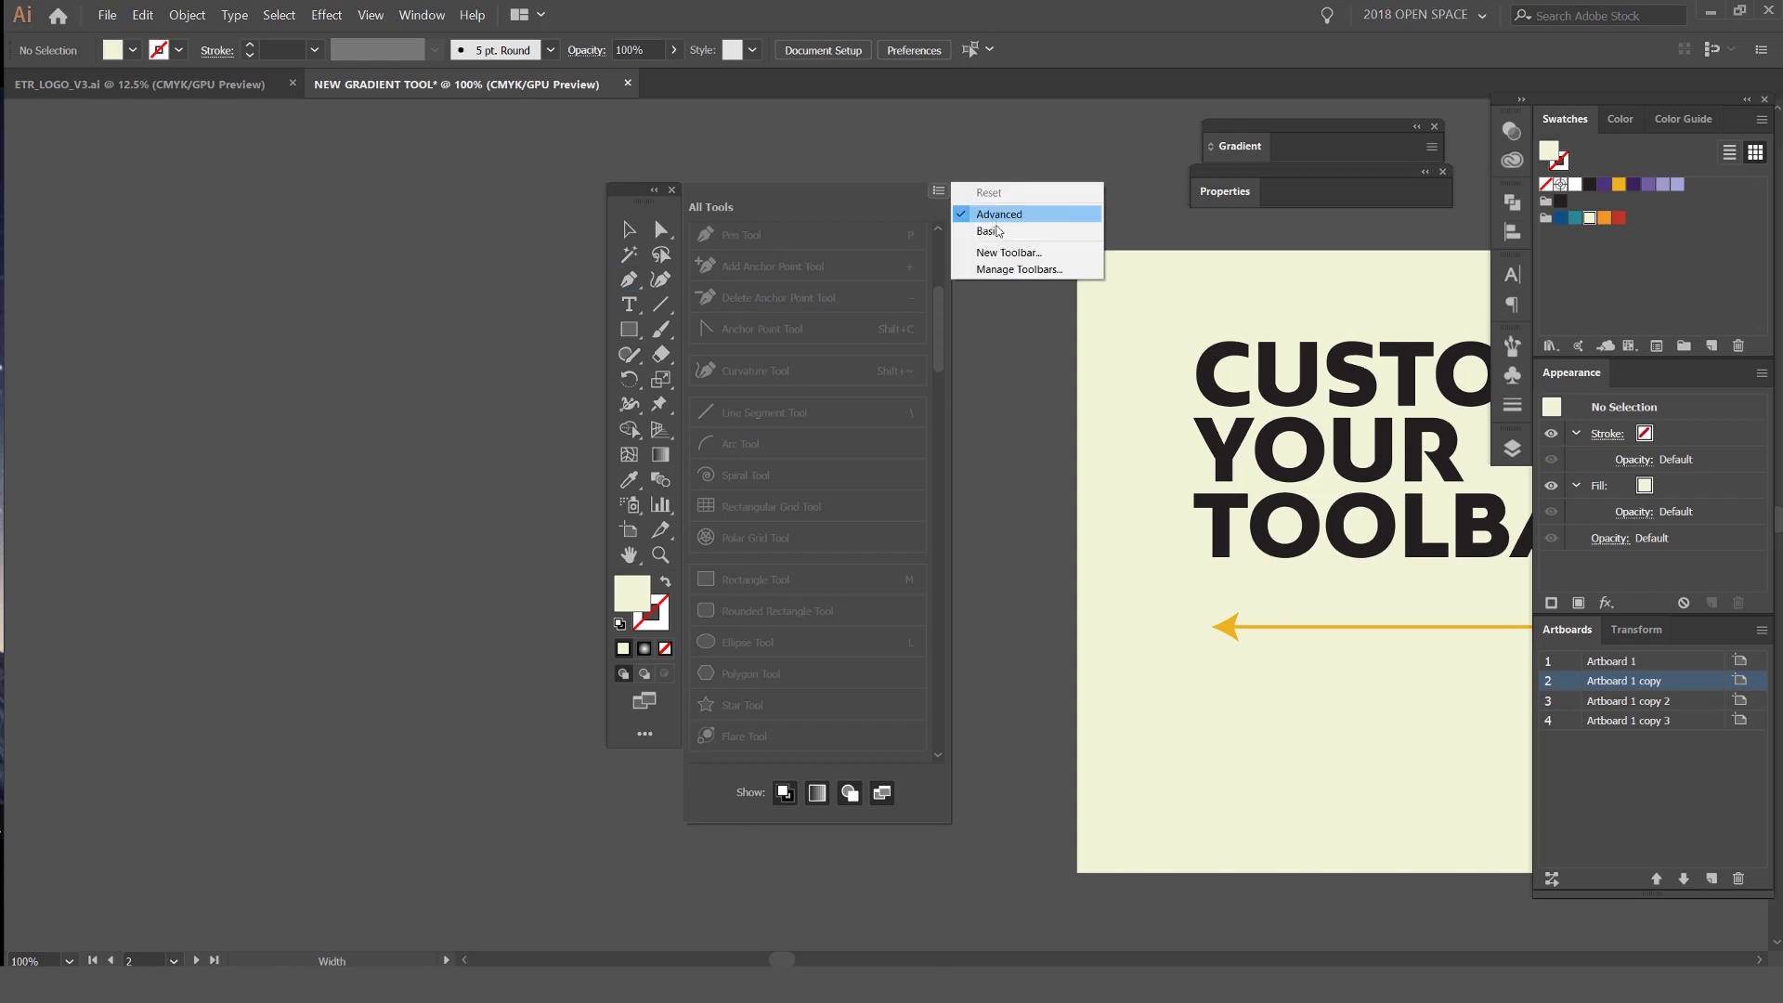
{"action": "left_click", "coordinate": [988, 232]}
{"action": "left_click_drag", "start_coordinate": [40, 164], "coordinate": [654, 255]}
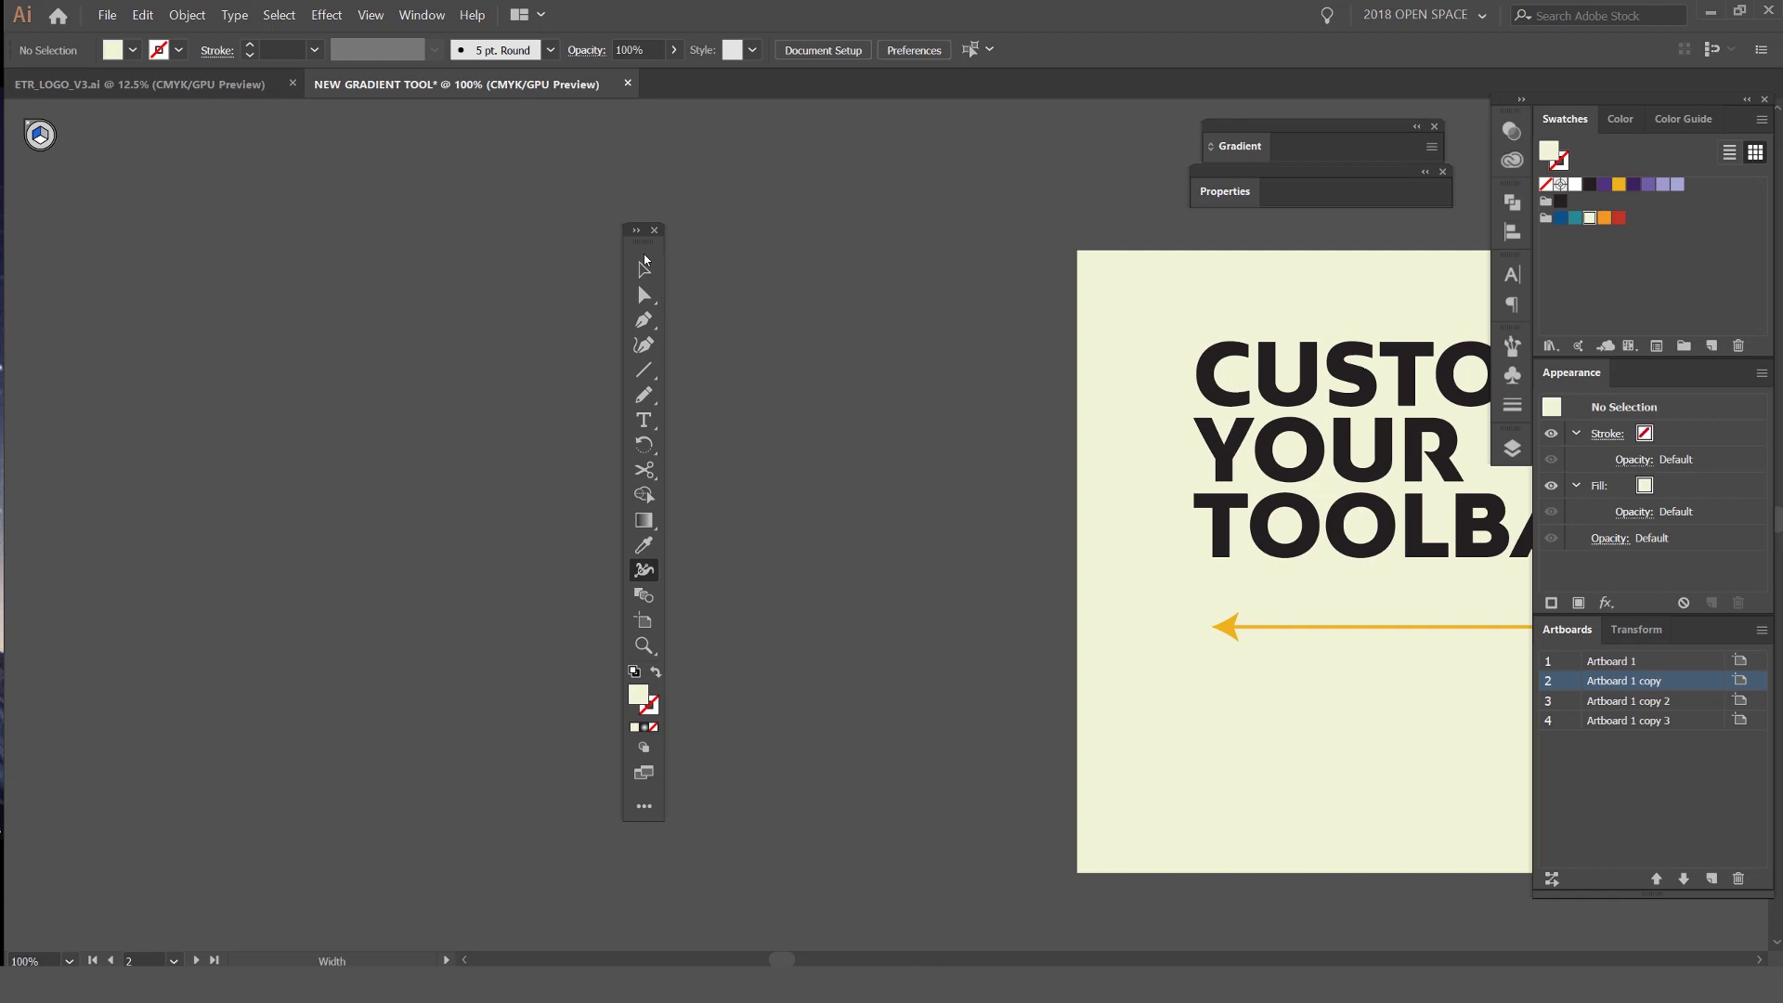
{"action": "key", "text": "shift+p"}
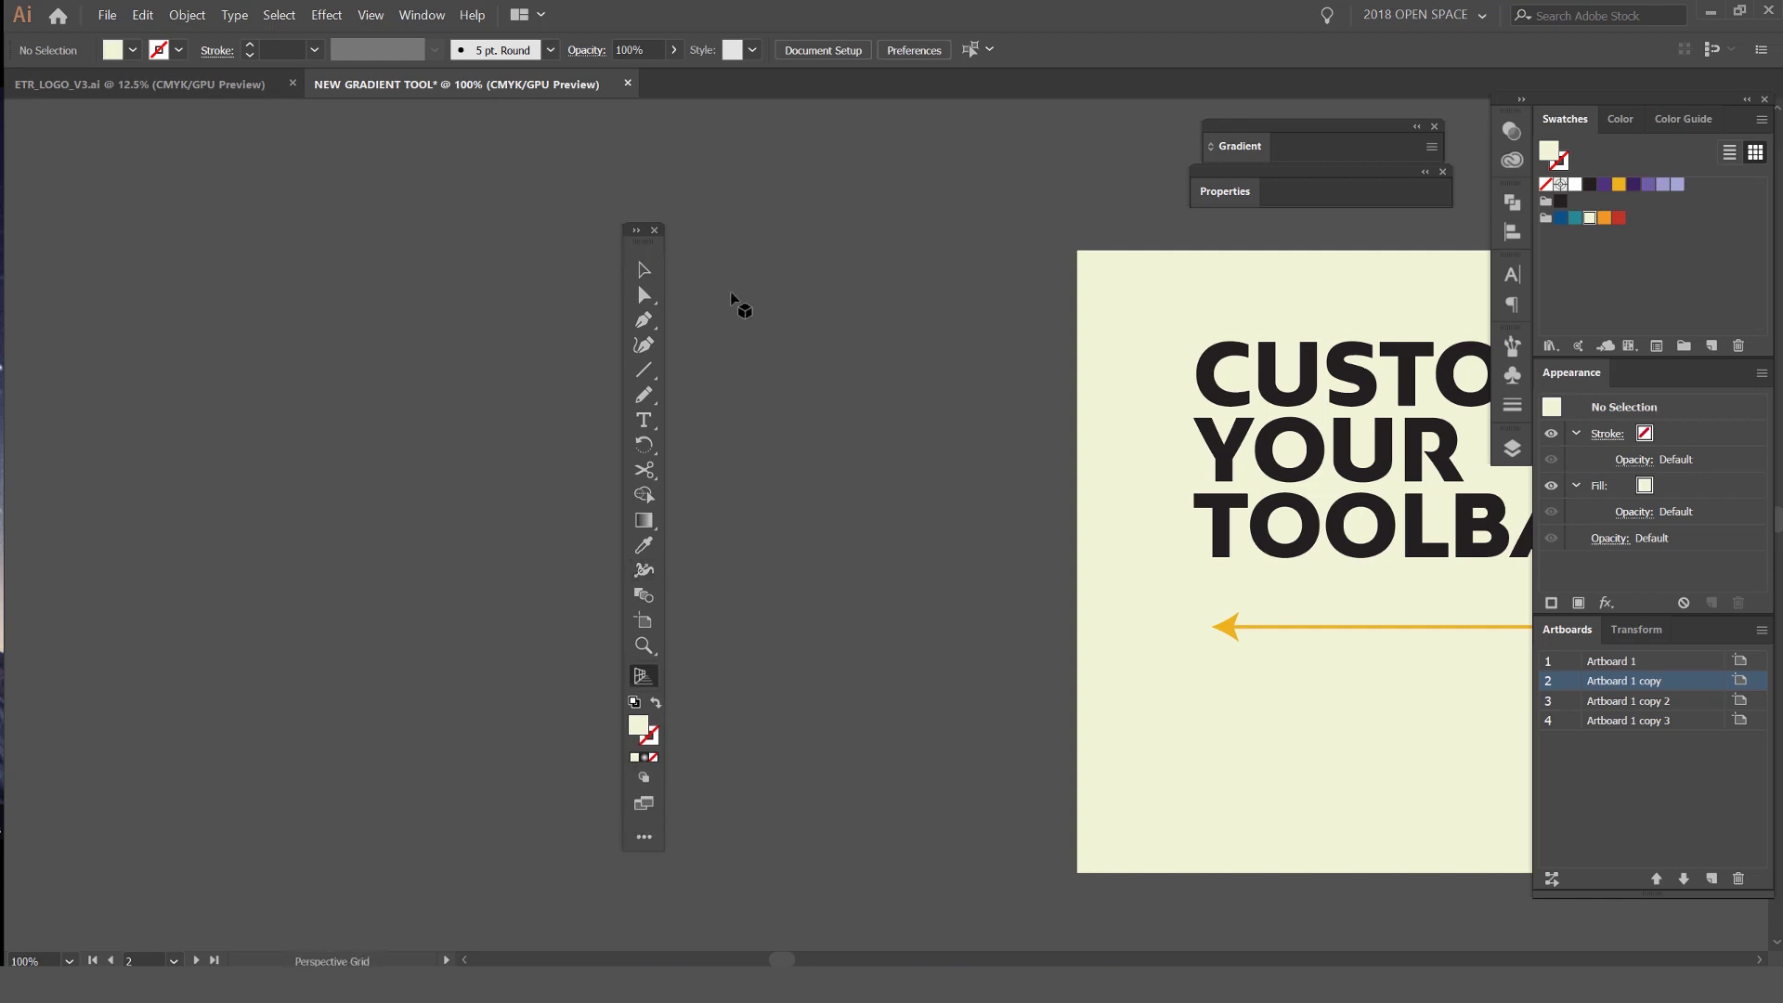
Switch the toolbar back to the Advanced set
{"action": "left_click", "coordinate": [644, 836]}
{"action": "left_click", "coordinate": [909, 232]}
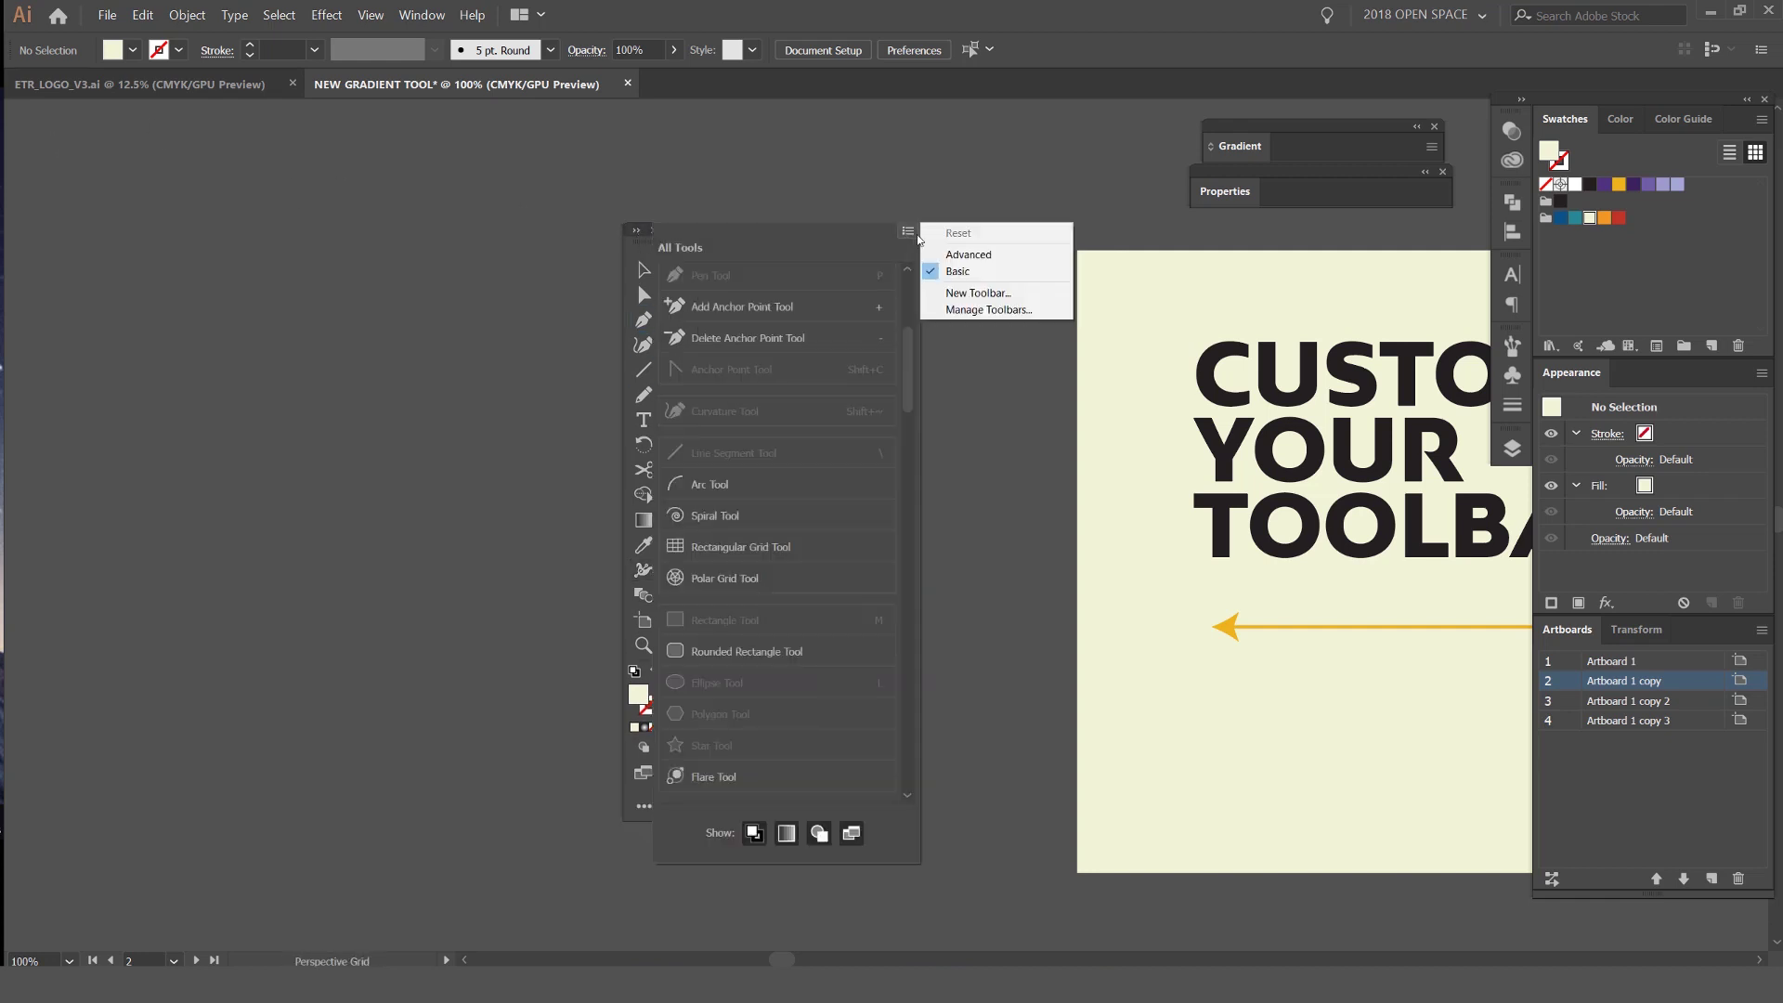
{"action": "left_click", "coordinate": [965, 255]}
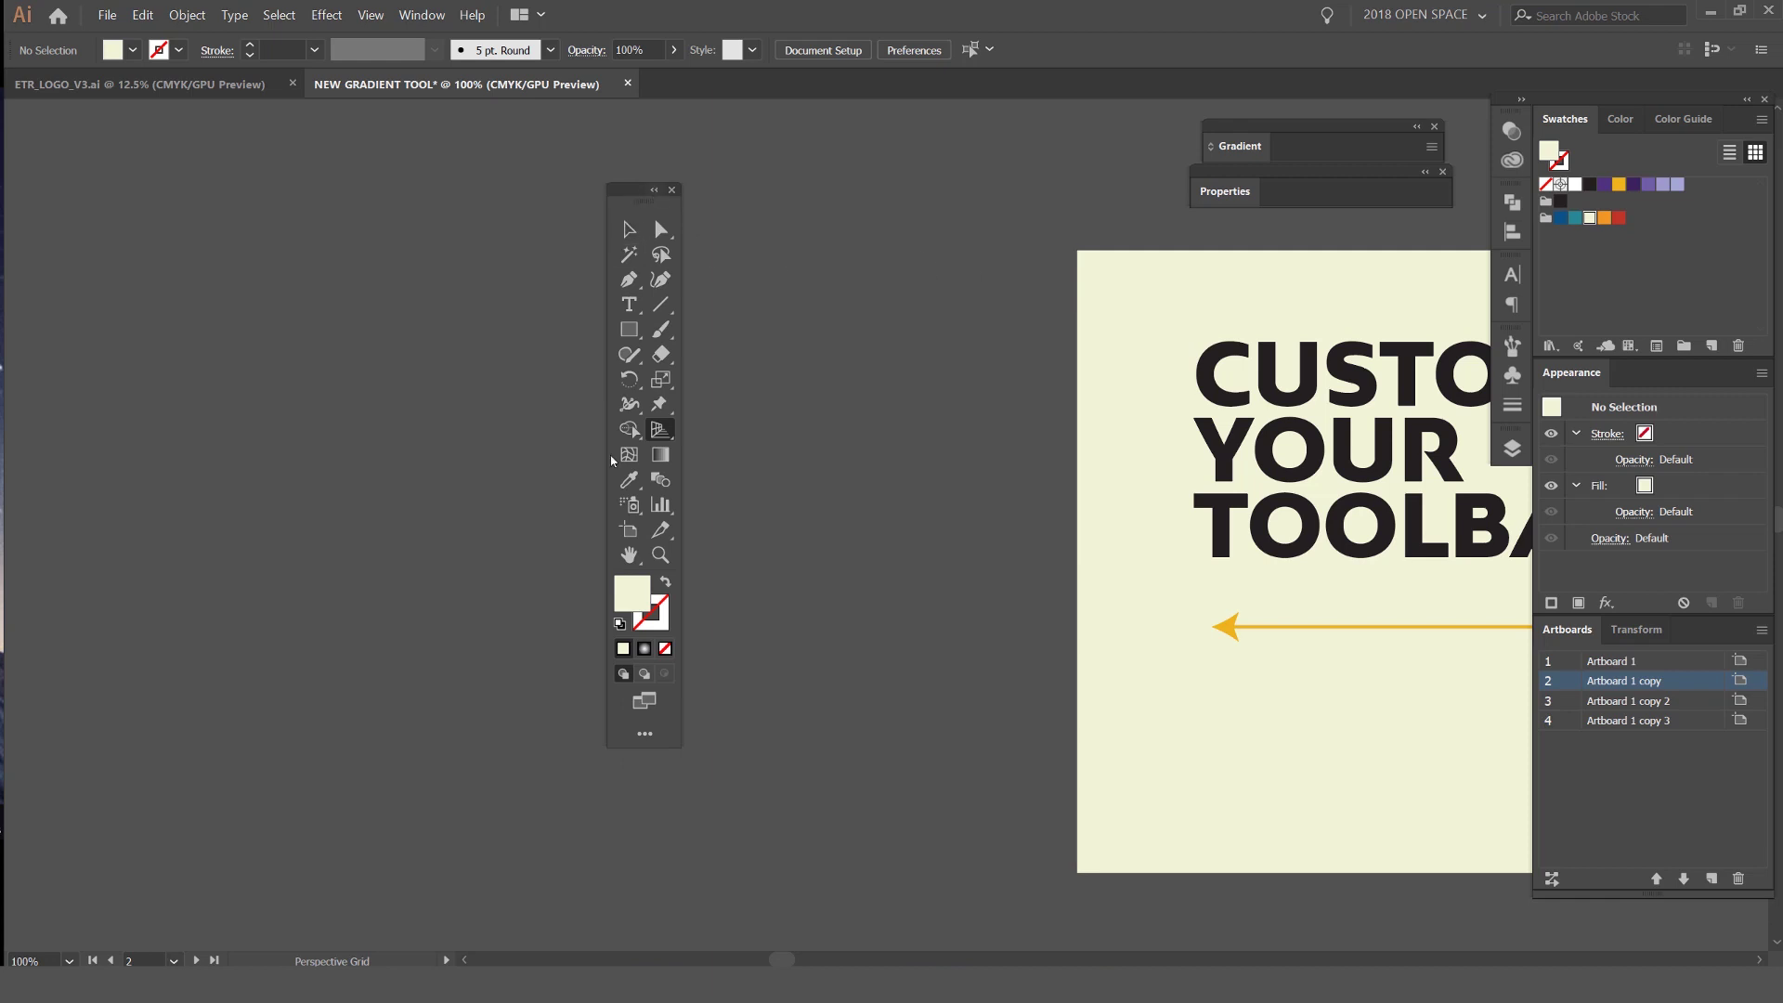
Create a new custom toolbar named with the owner's first name followed by 2018
{"action": "left_click", "coordinate": [644, 734]}
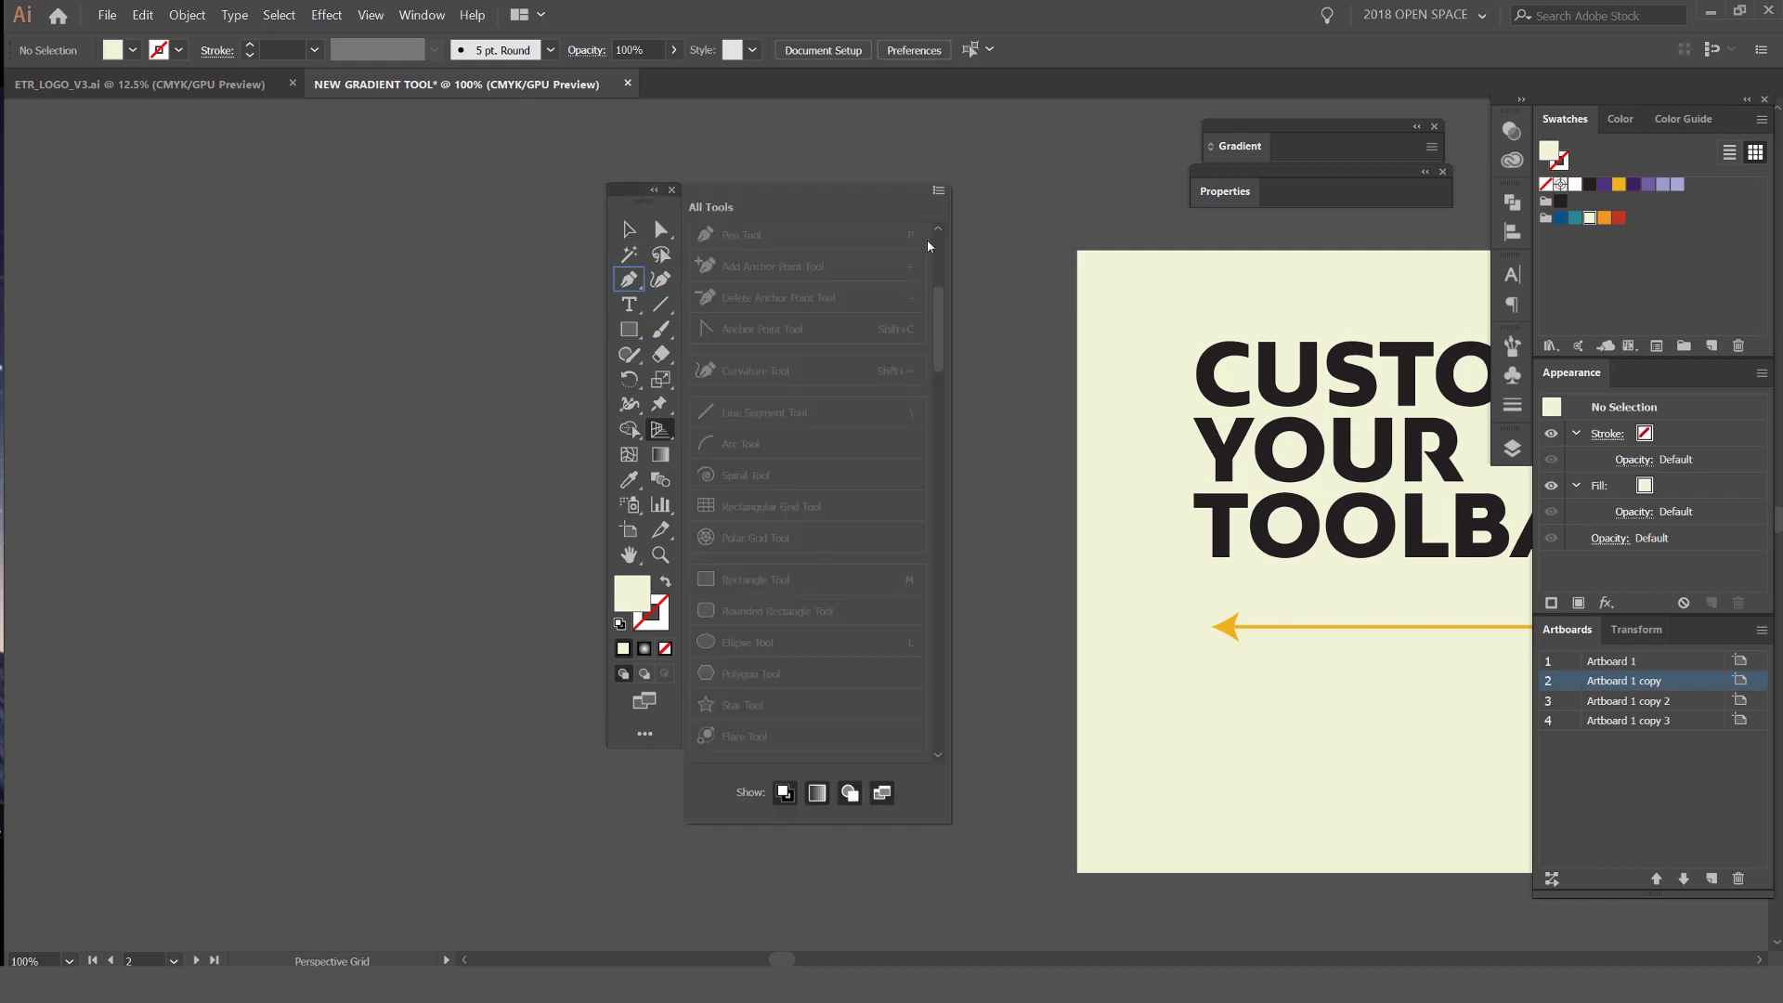
{"action": "left_click", "coordinate": [938, 189]}
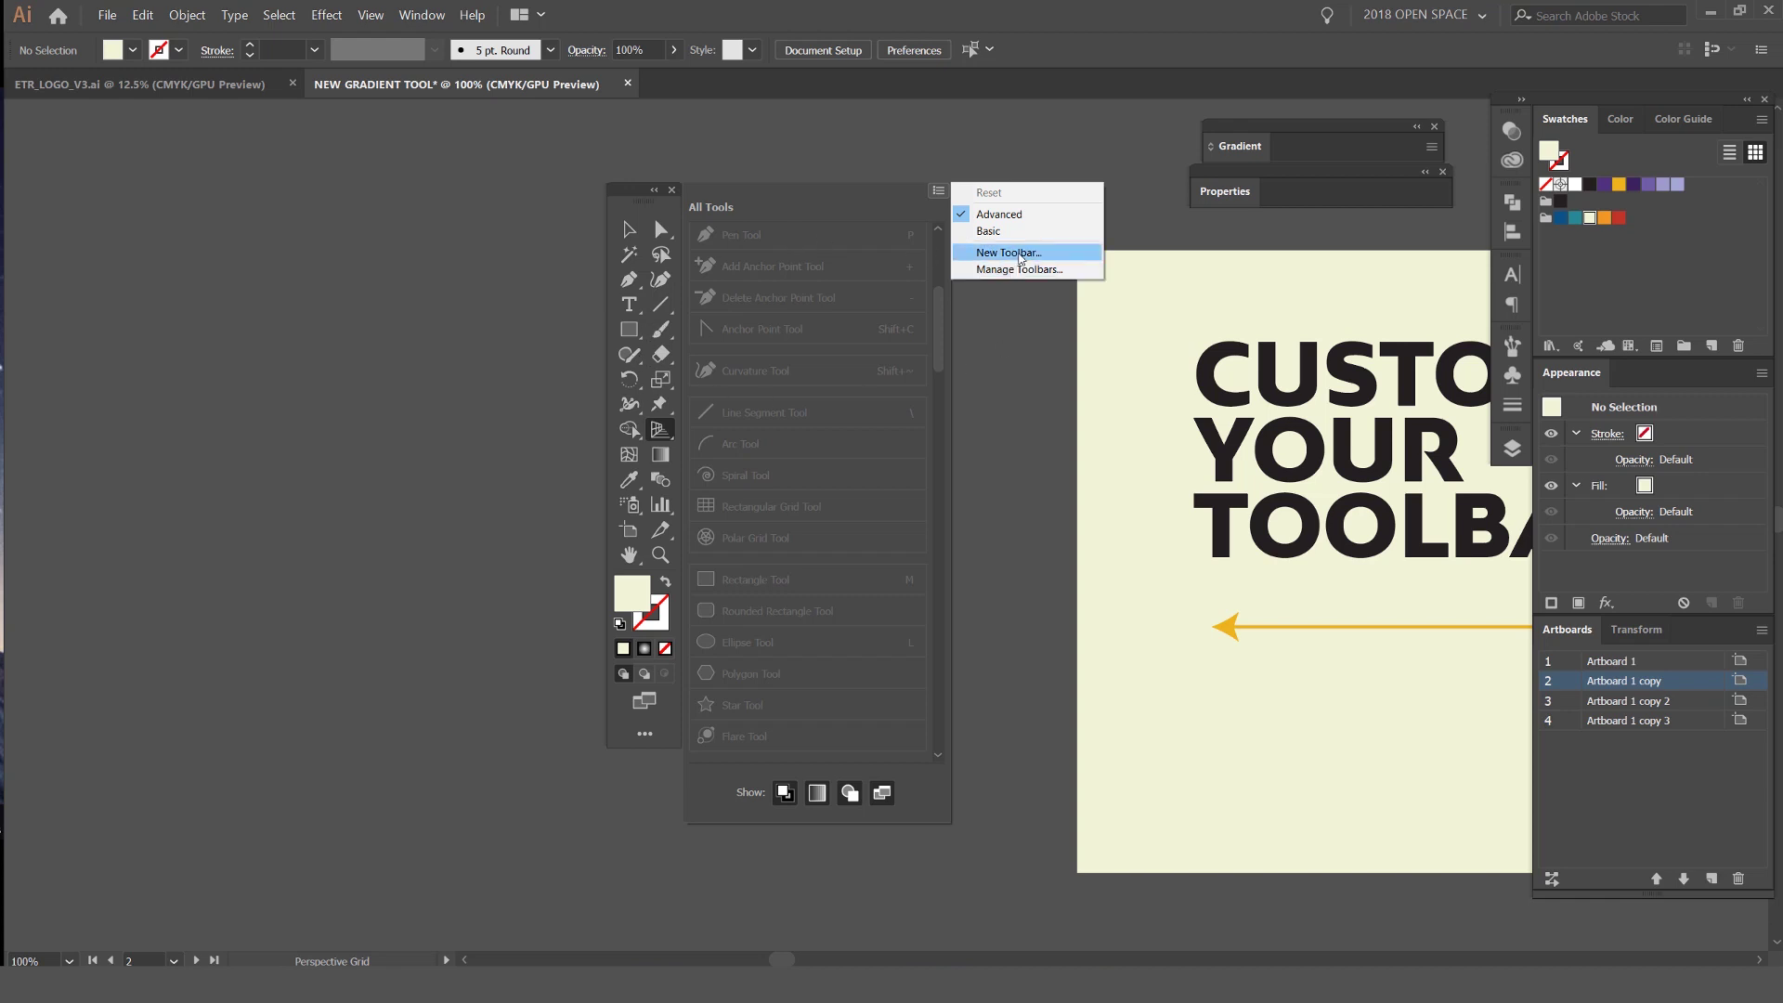
{"action": "left_click", "coordinate": [1008, 251]}
{"action": "type", "text": "Jerem"}
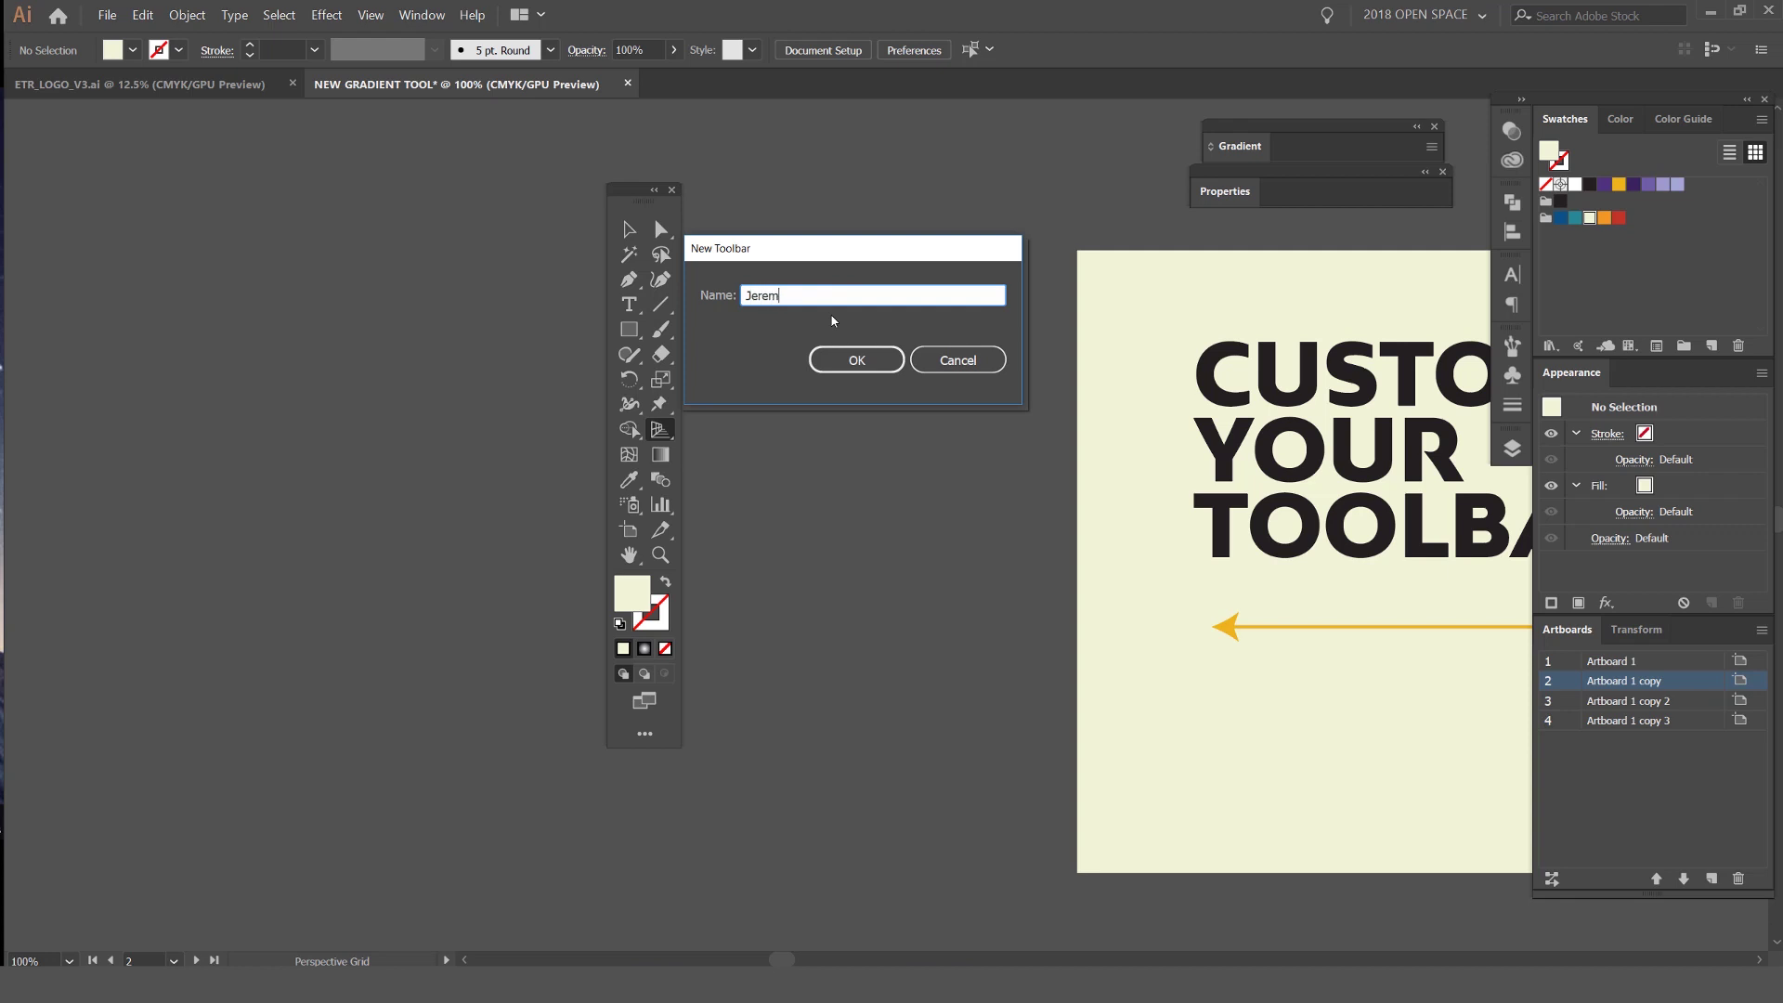
{"action": "type", "text": "y 2018"}
{"action": "key", "text": "Return"}
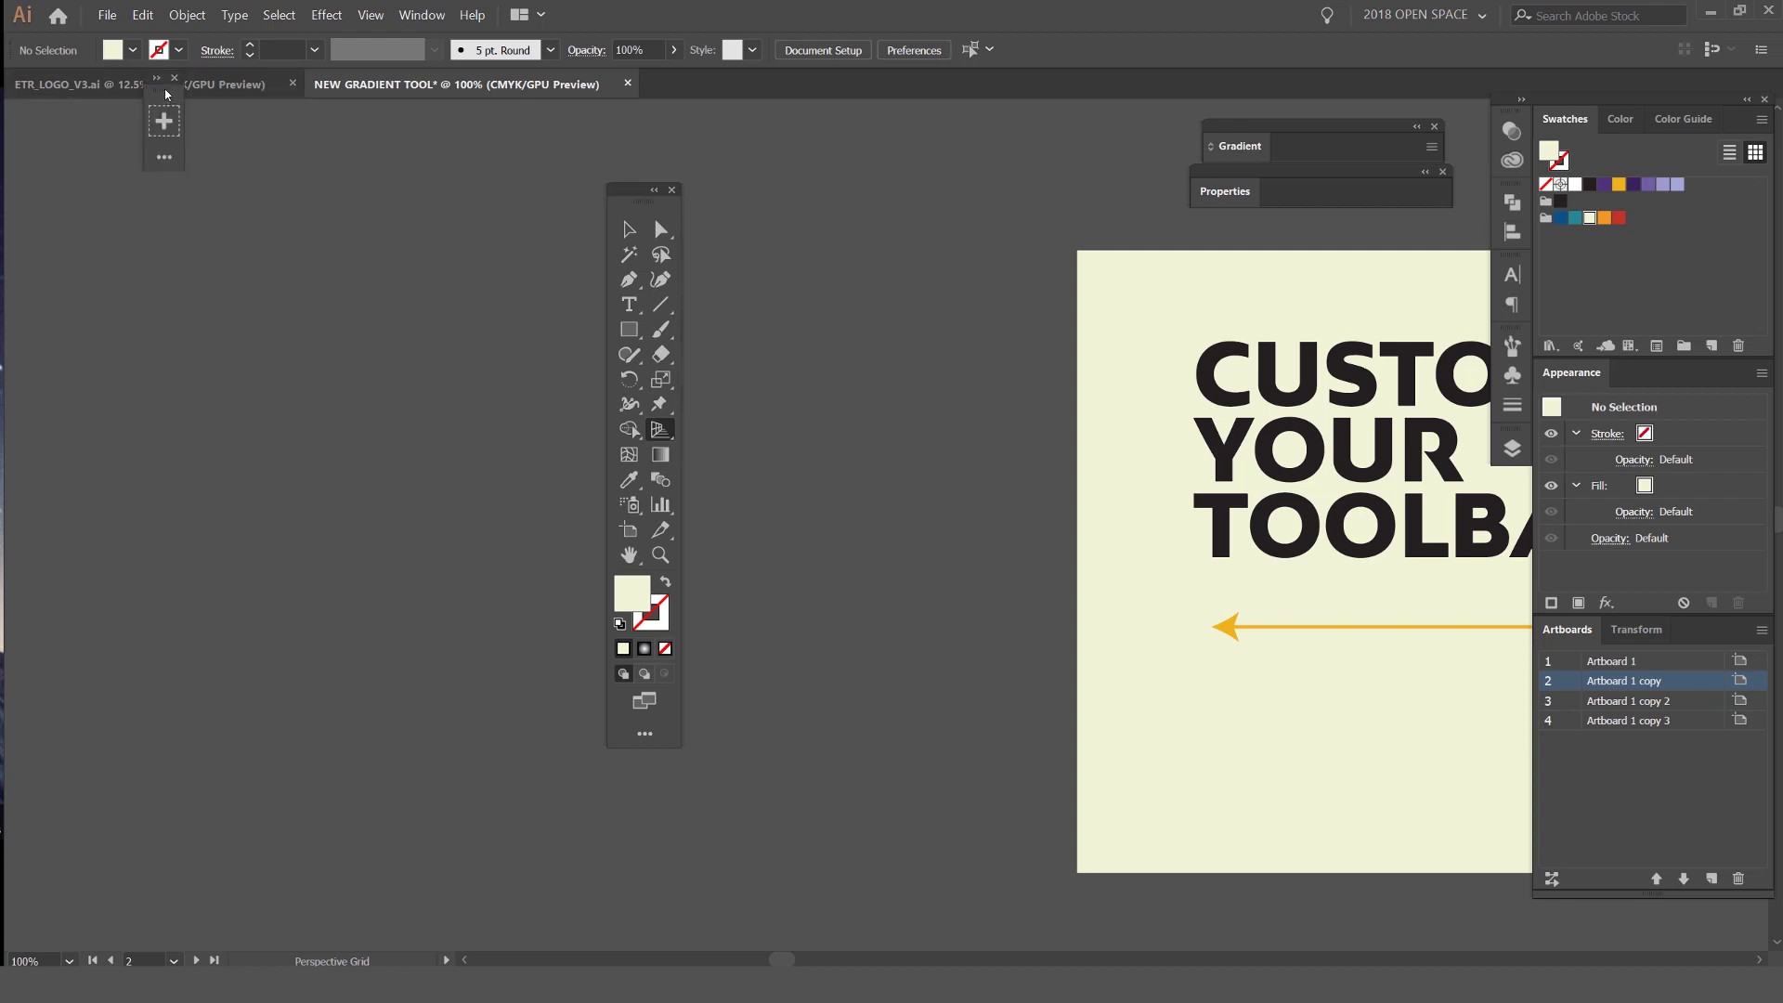
Park the new empty toolbar at the far edge of the workspace, briefly opening its list of available tools
{"action": "left_click_drag", "start_coordinate": [166, 90], "coordinate": [136, 135]}
{"action": "left_click", "coordinate": [134, 201]}
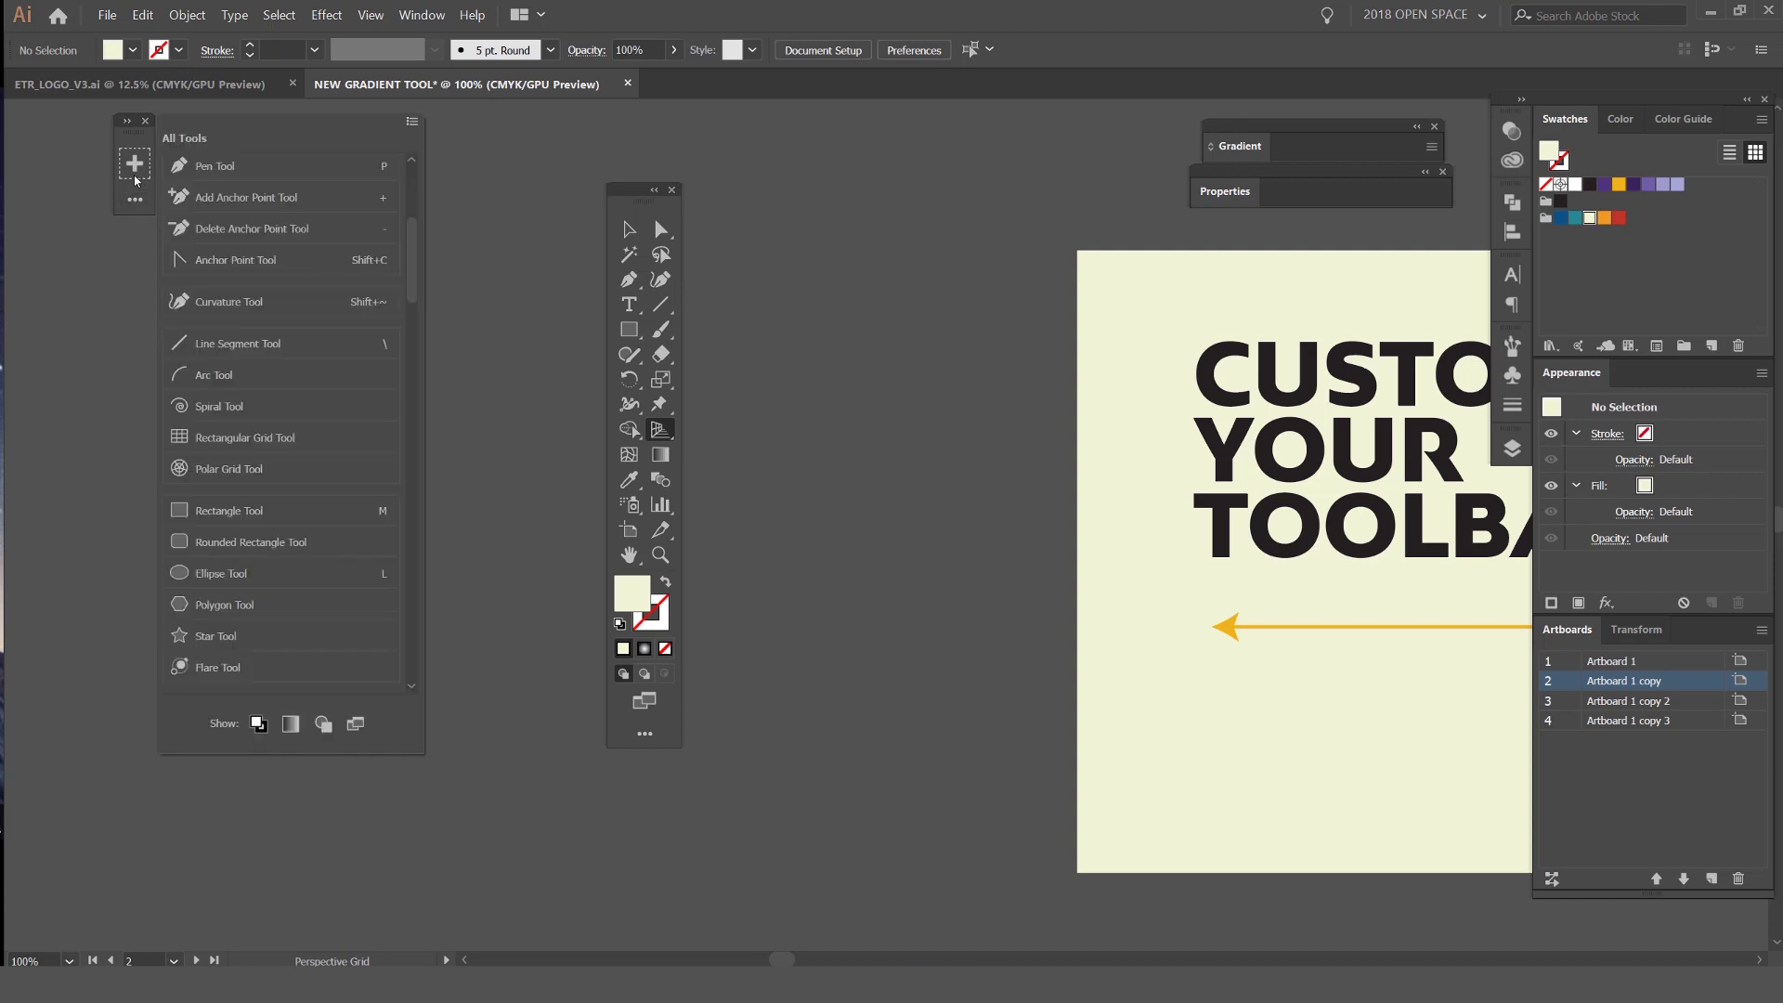
{"action": "left_click", "coordinate": [135, 202]}
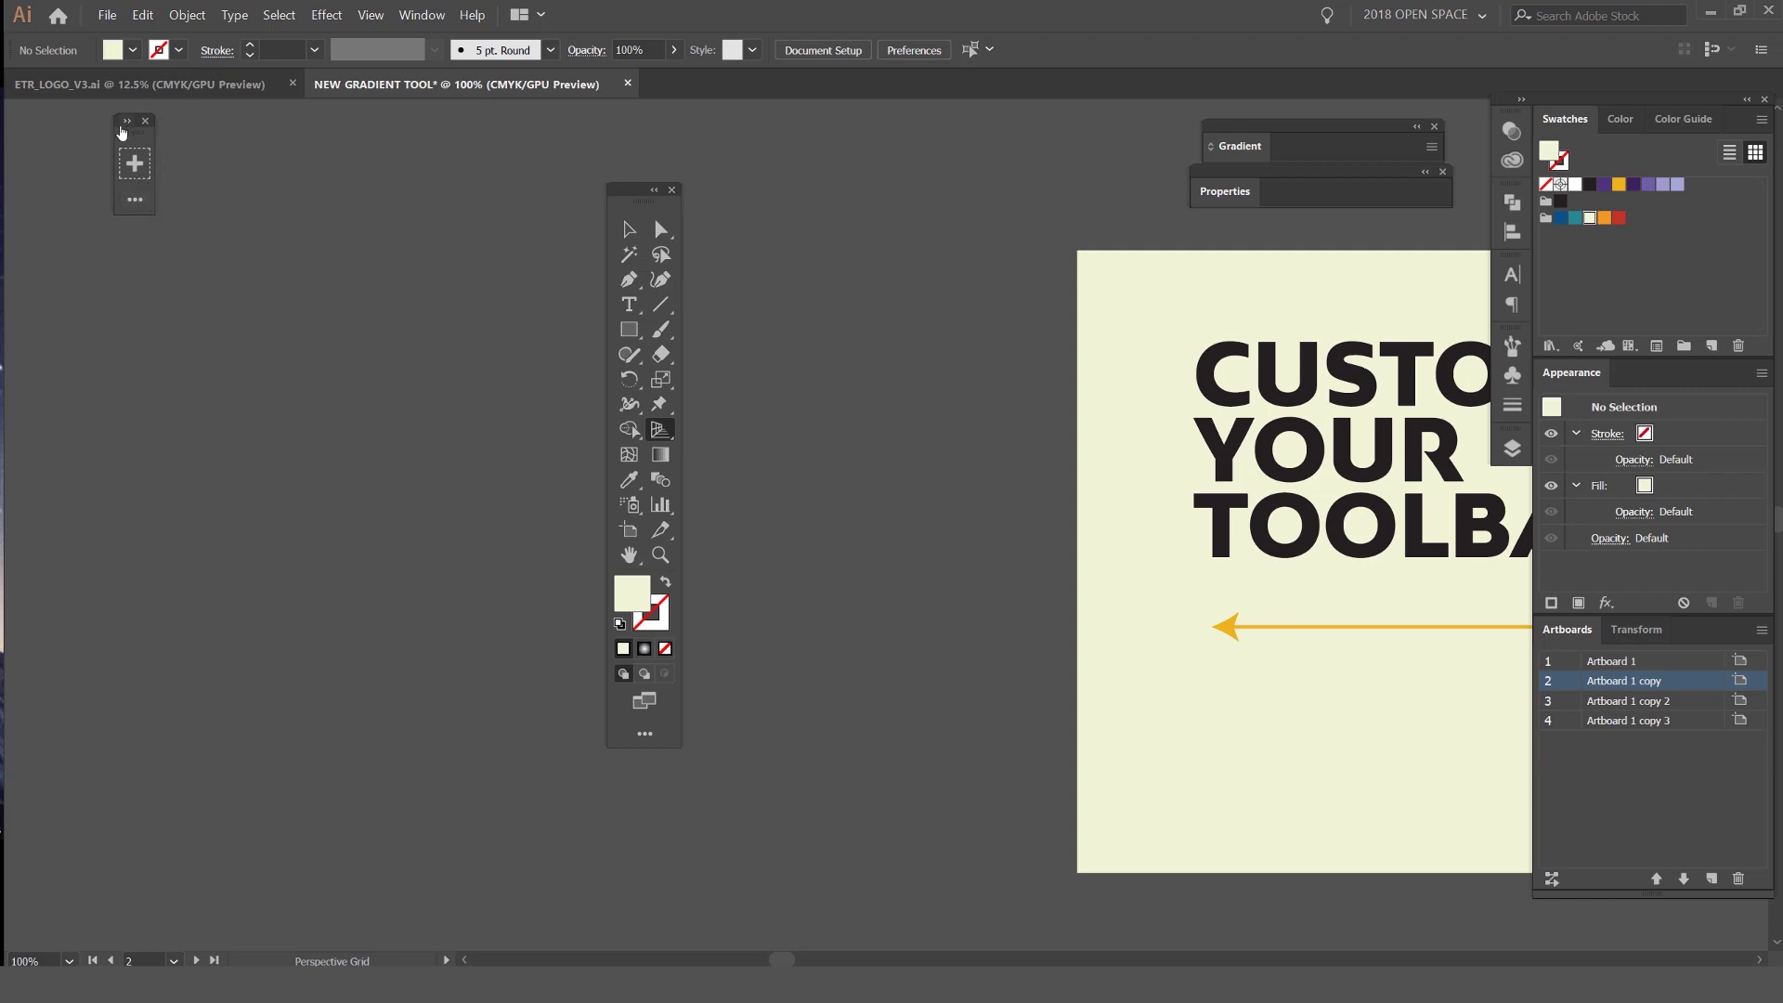
{"action": "left_click_drag", "start_coordinate": [135, 138], "coordinate": [52, 139]}
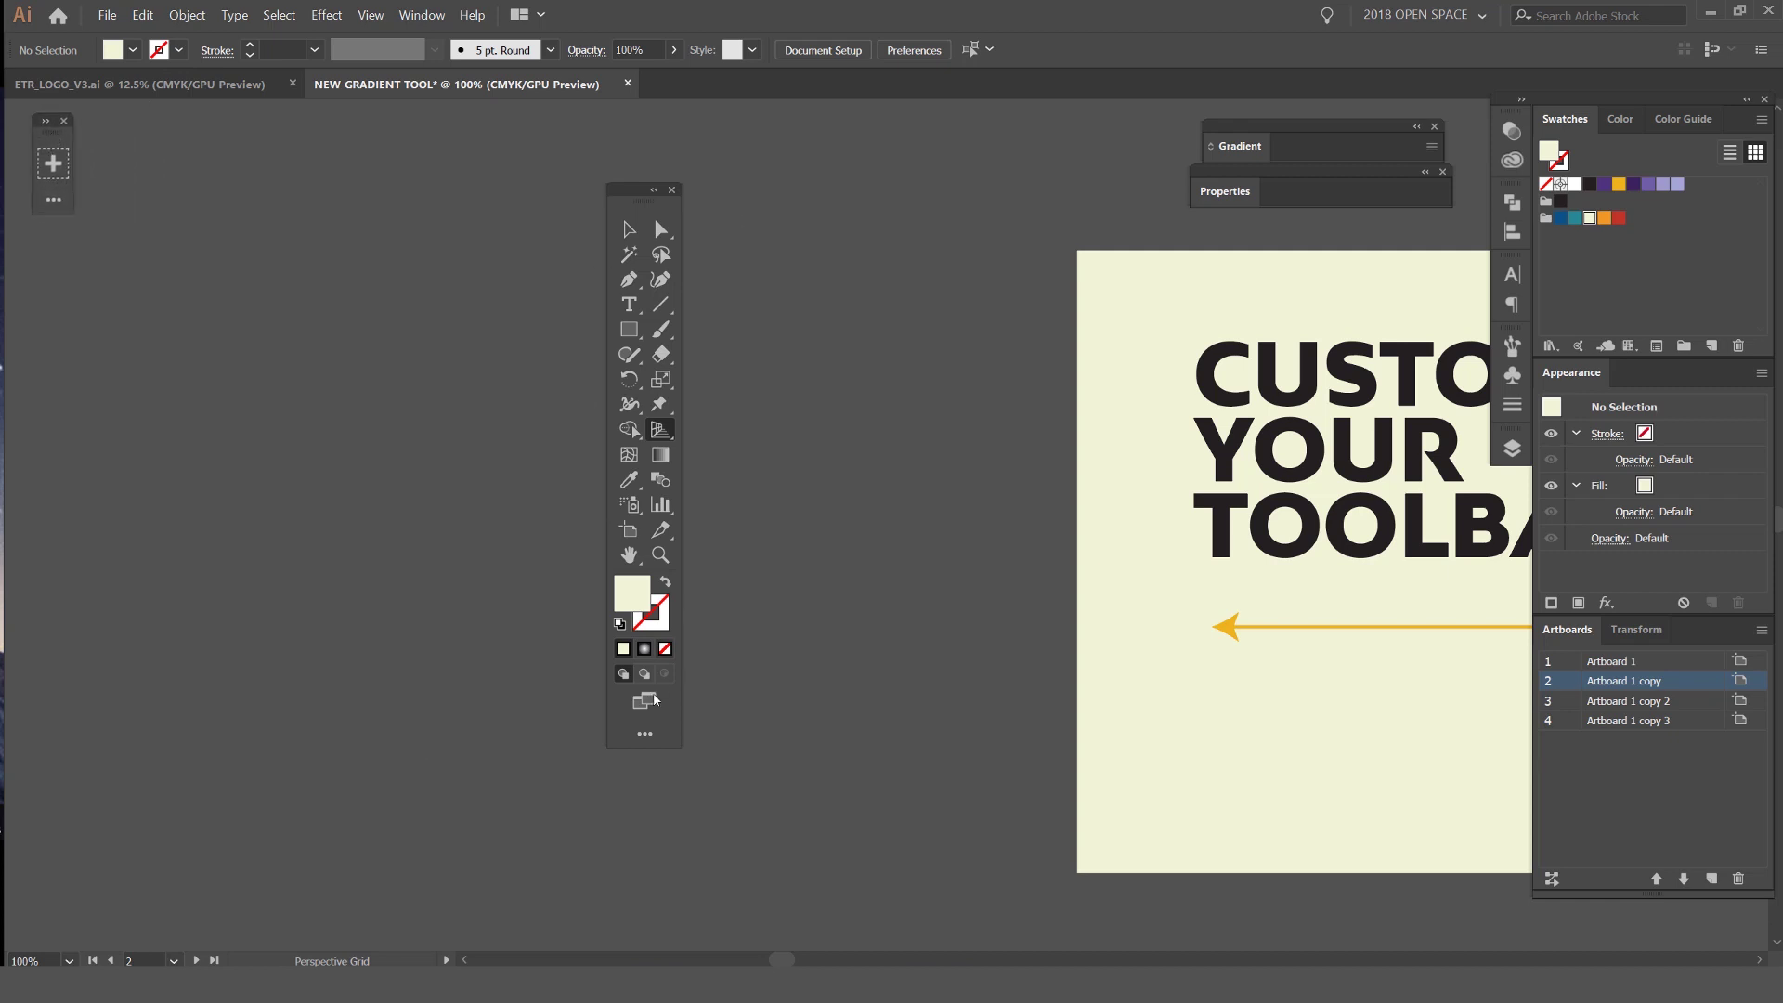
Duplicate the custom toolbar named with the owner's first name and Tools through Manage Toolbars, keeping the copy's default name
{"action": "left_click", "coordinate": [644, 734]}
{"action": "left_click", "coordinate": [943, 192]}
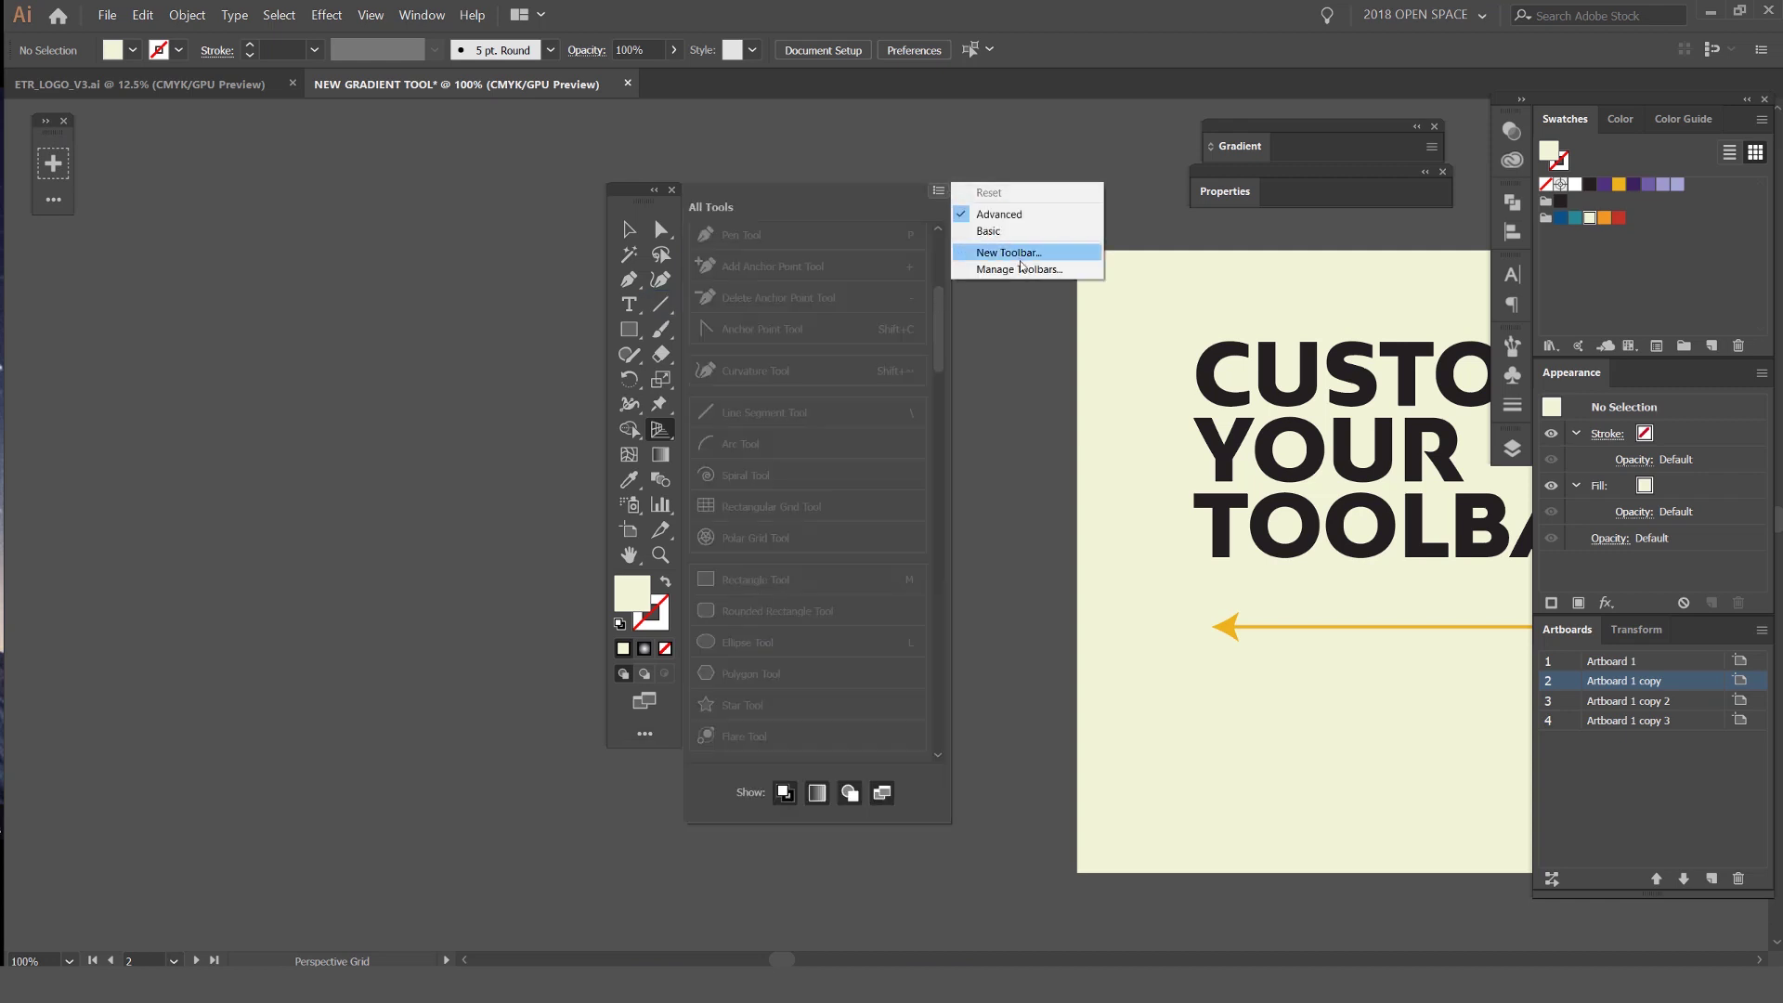
{"action": "left_click", "coordinate": [993, 272]}
{"action": "left_click", "coordinate": [833, 393]}
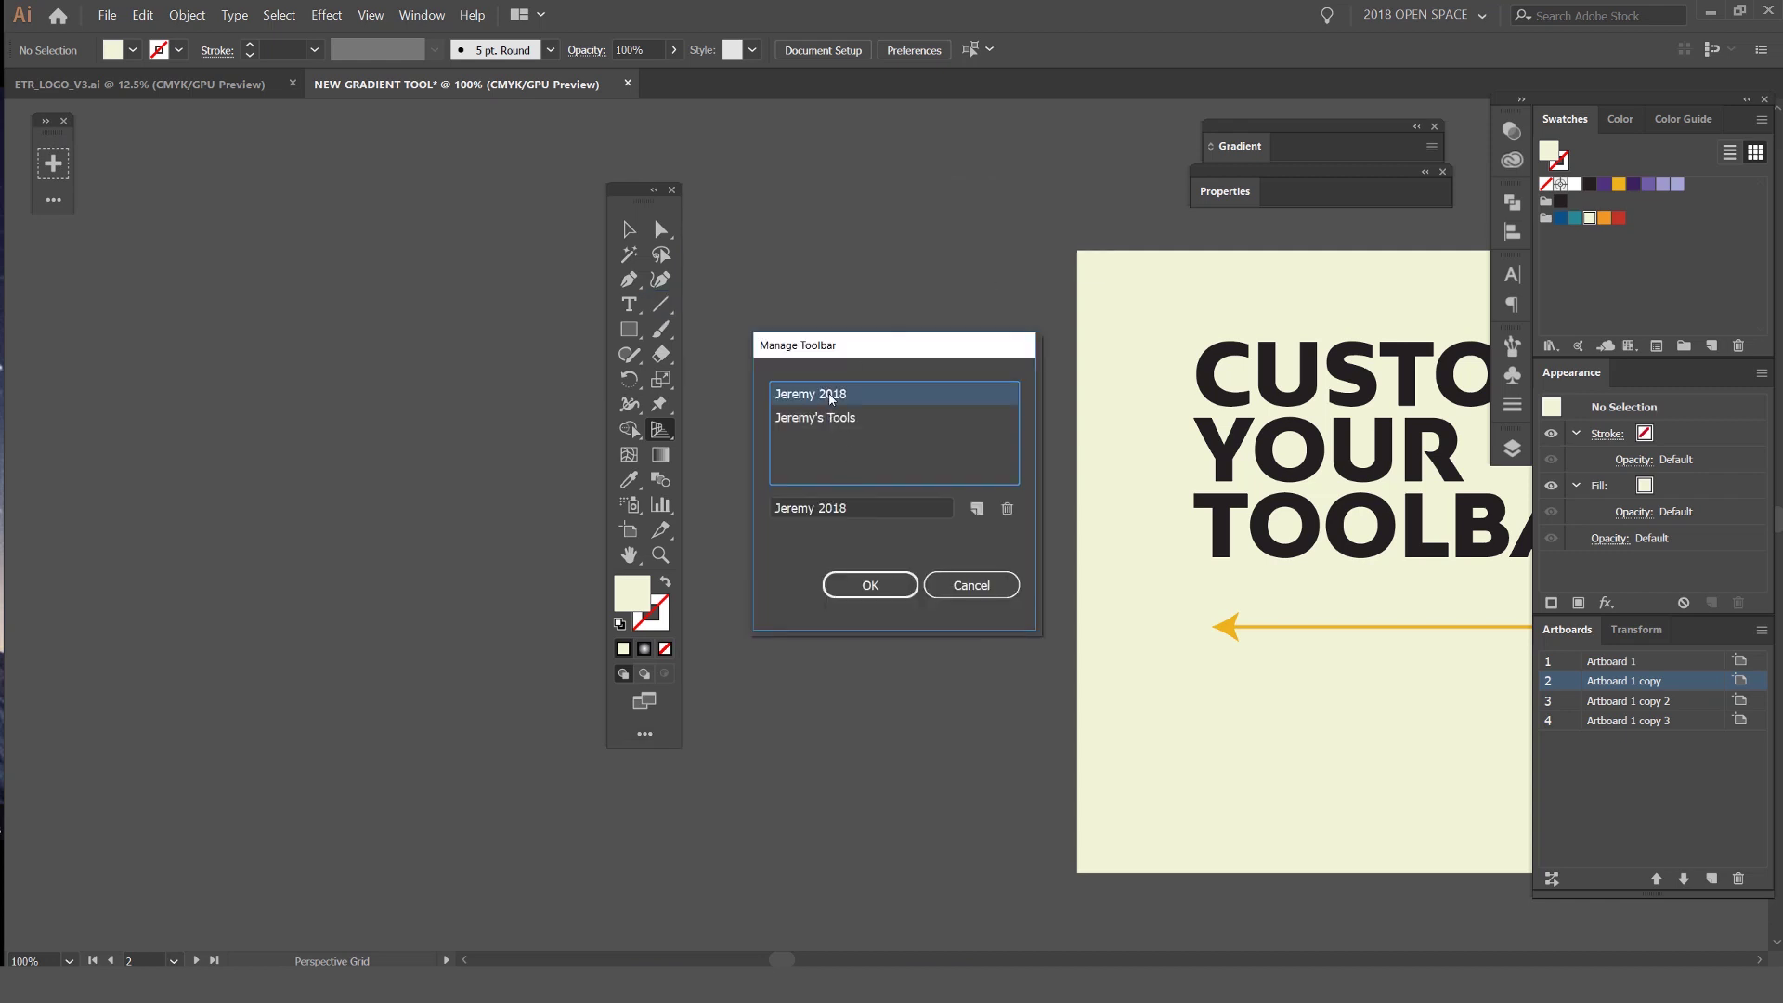
{"action": "left_click", "coordinate": [833, 417]}
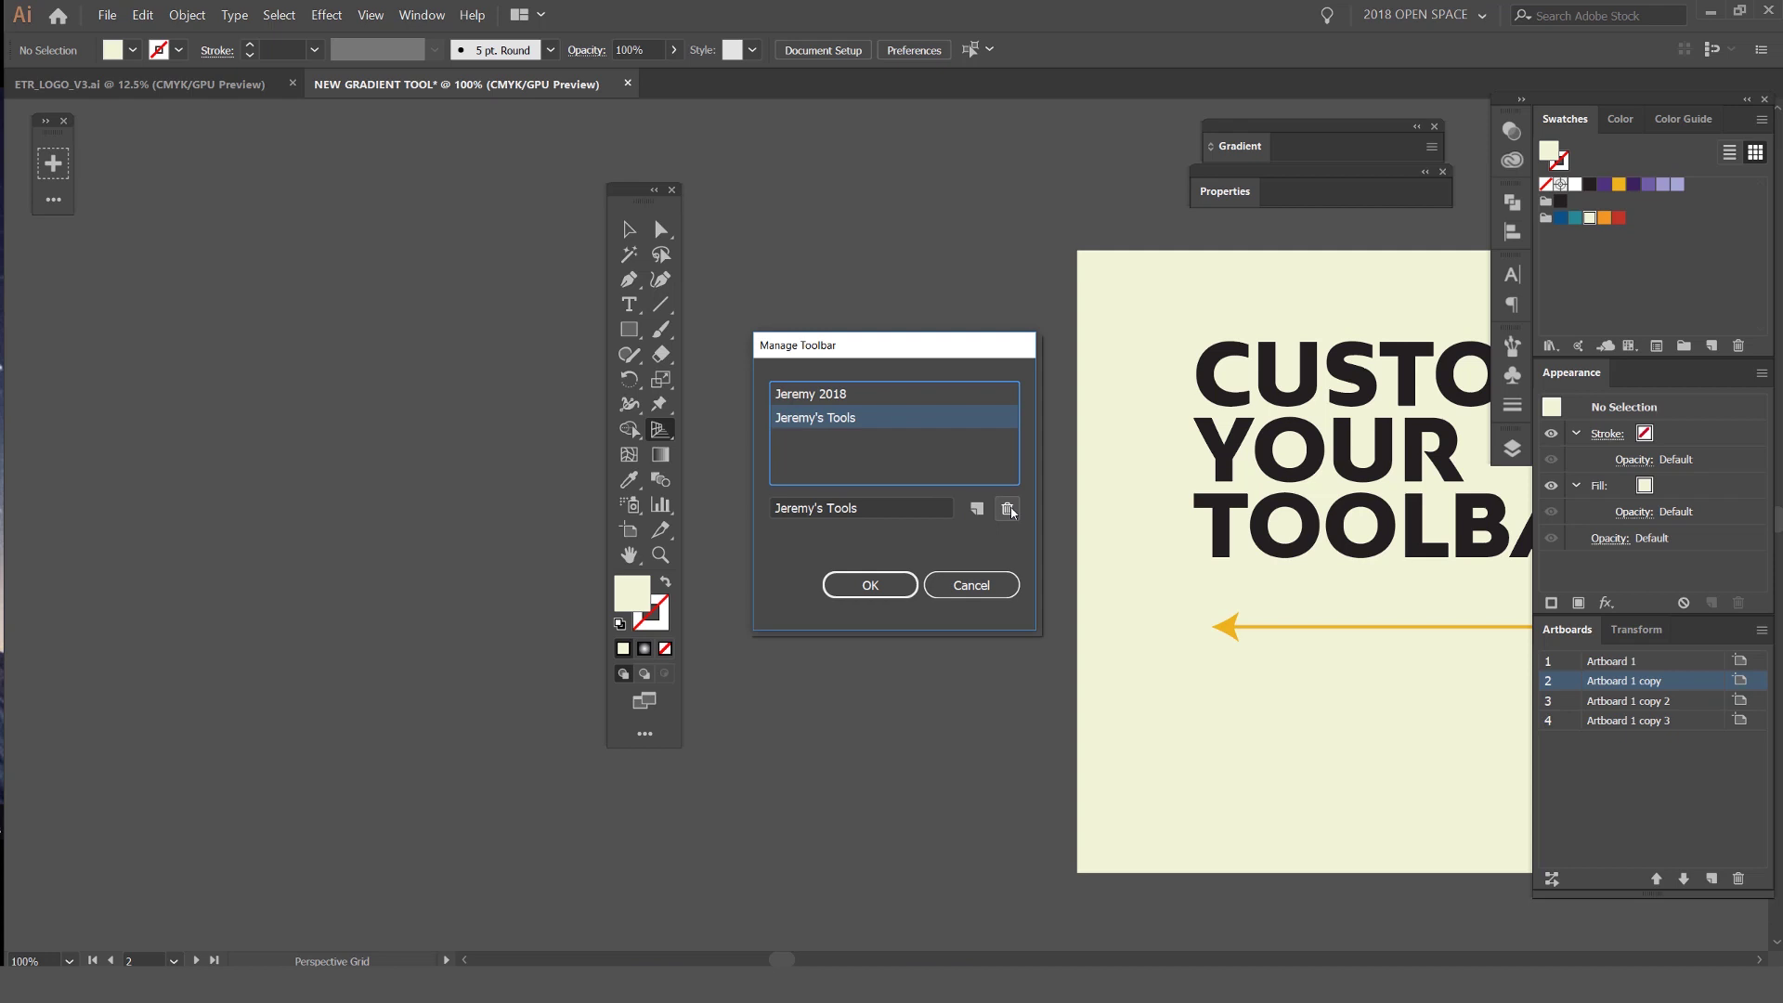
{"action": "left_click", "coordinate": [976, 508]}
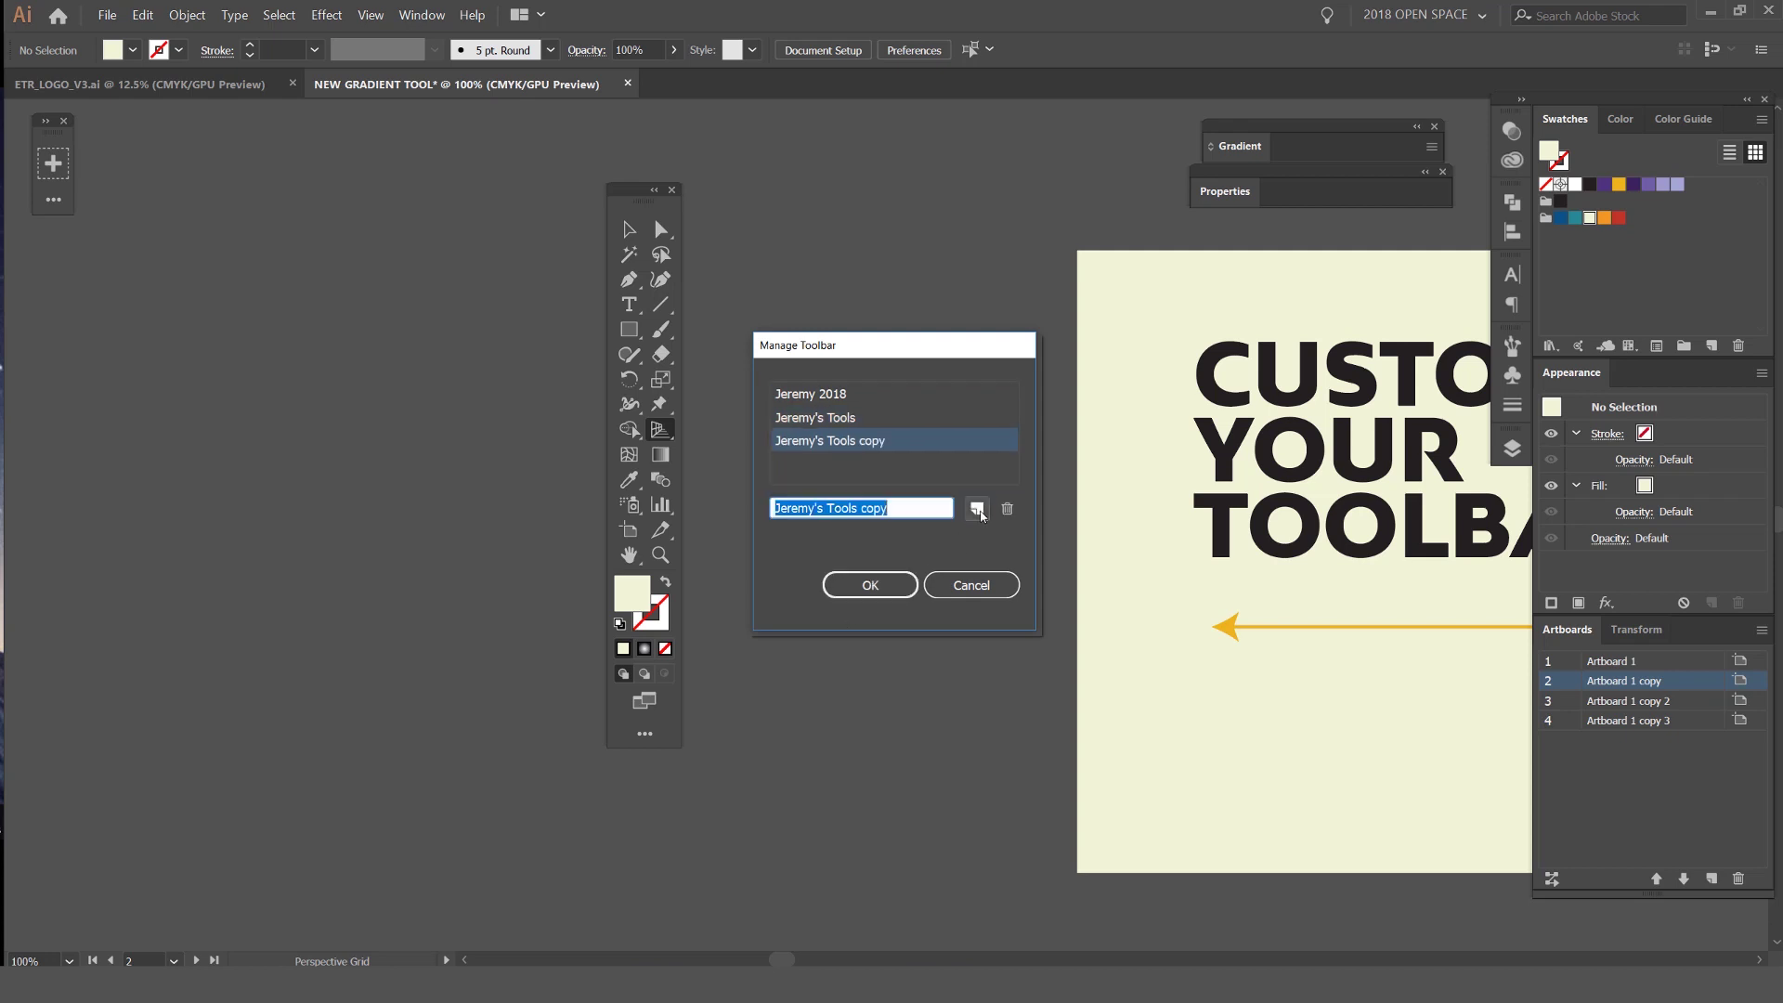
{"action": "left_click", "coordinate": [882, 455]}
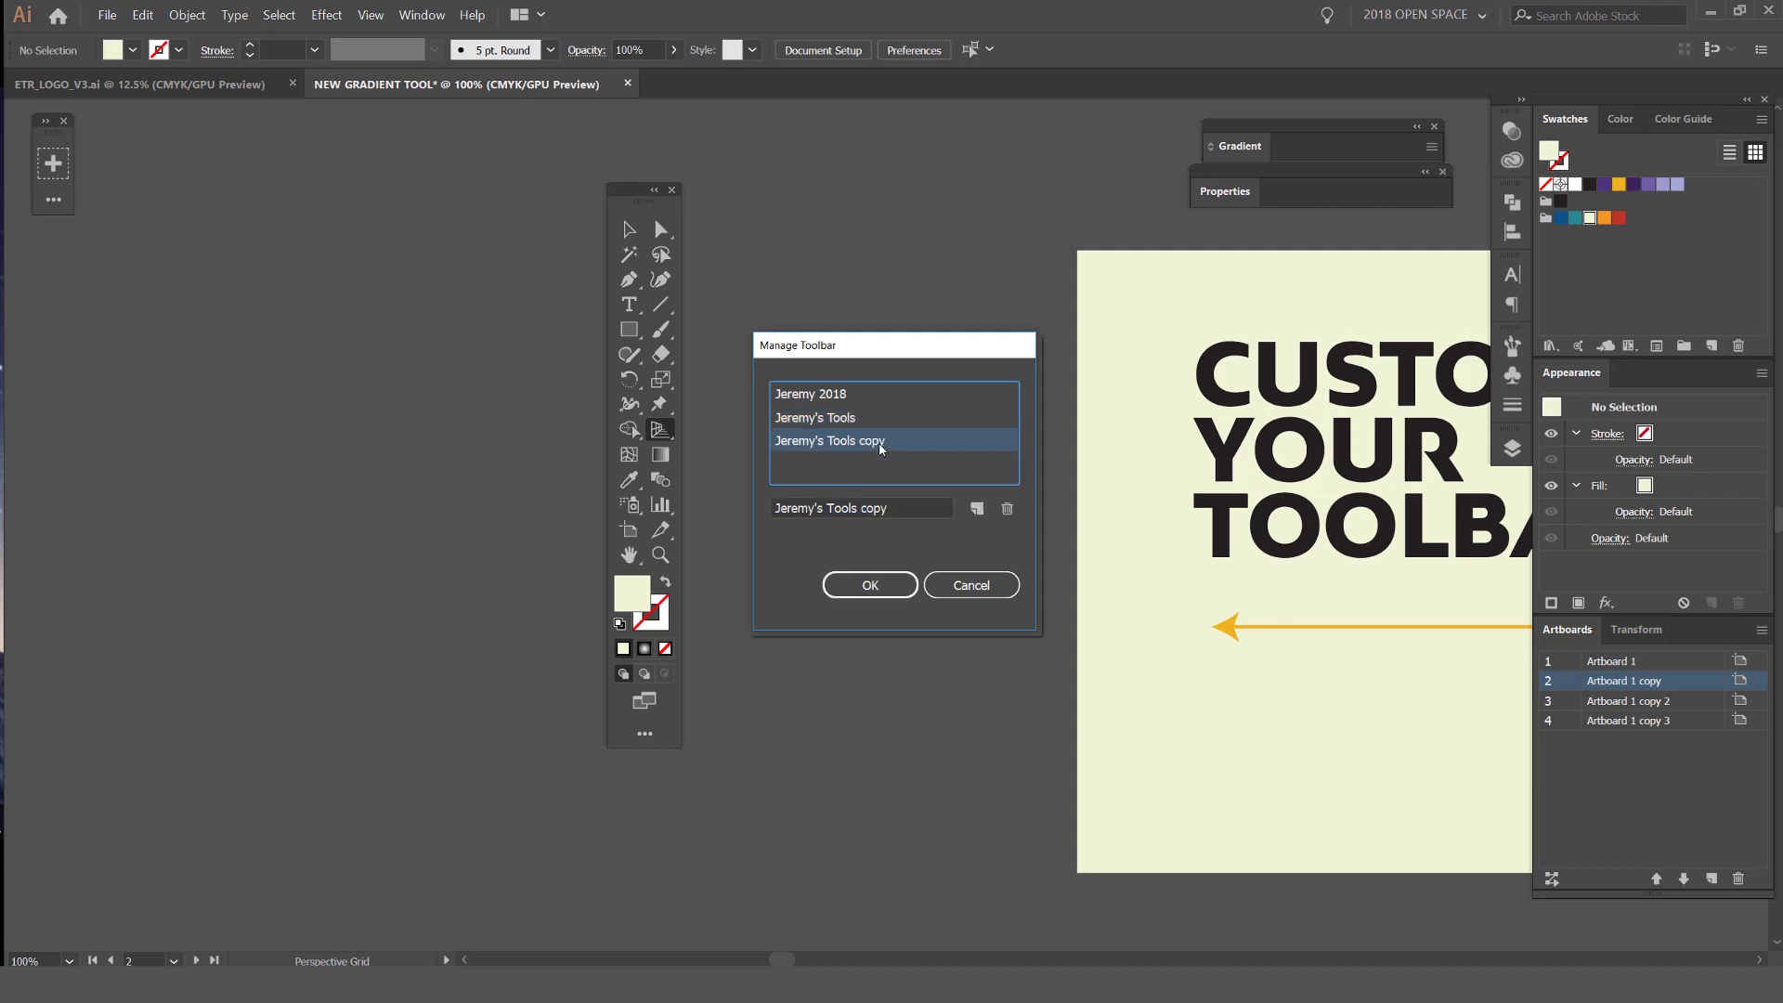
{"action": "left_click", "coordinate": [870, 585]}
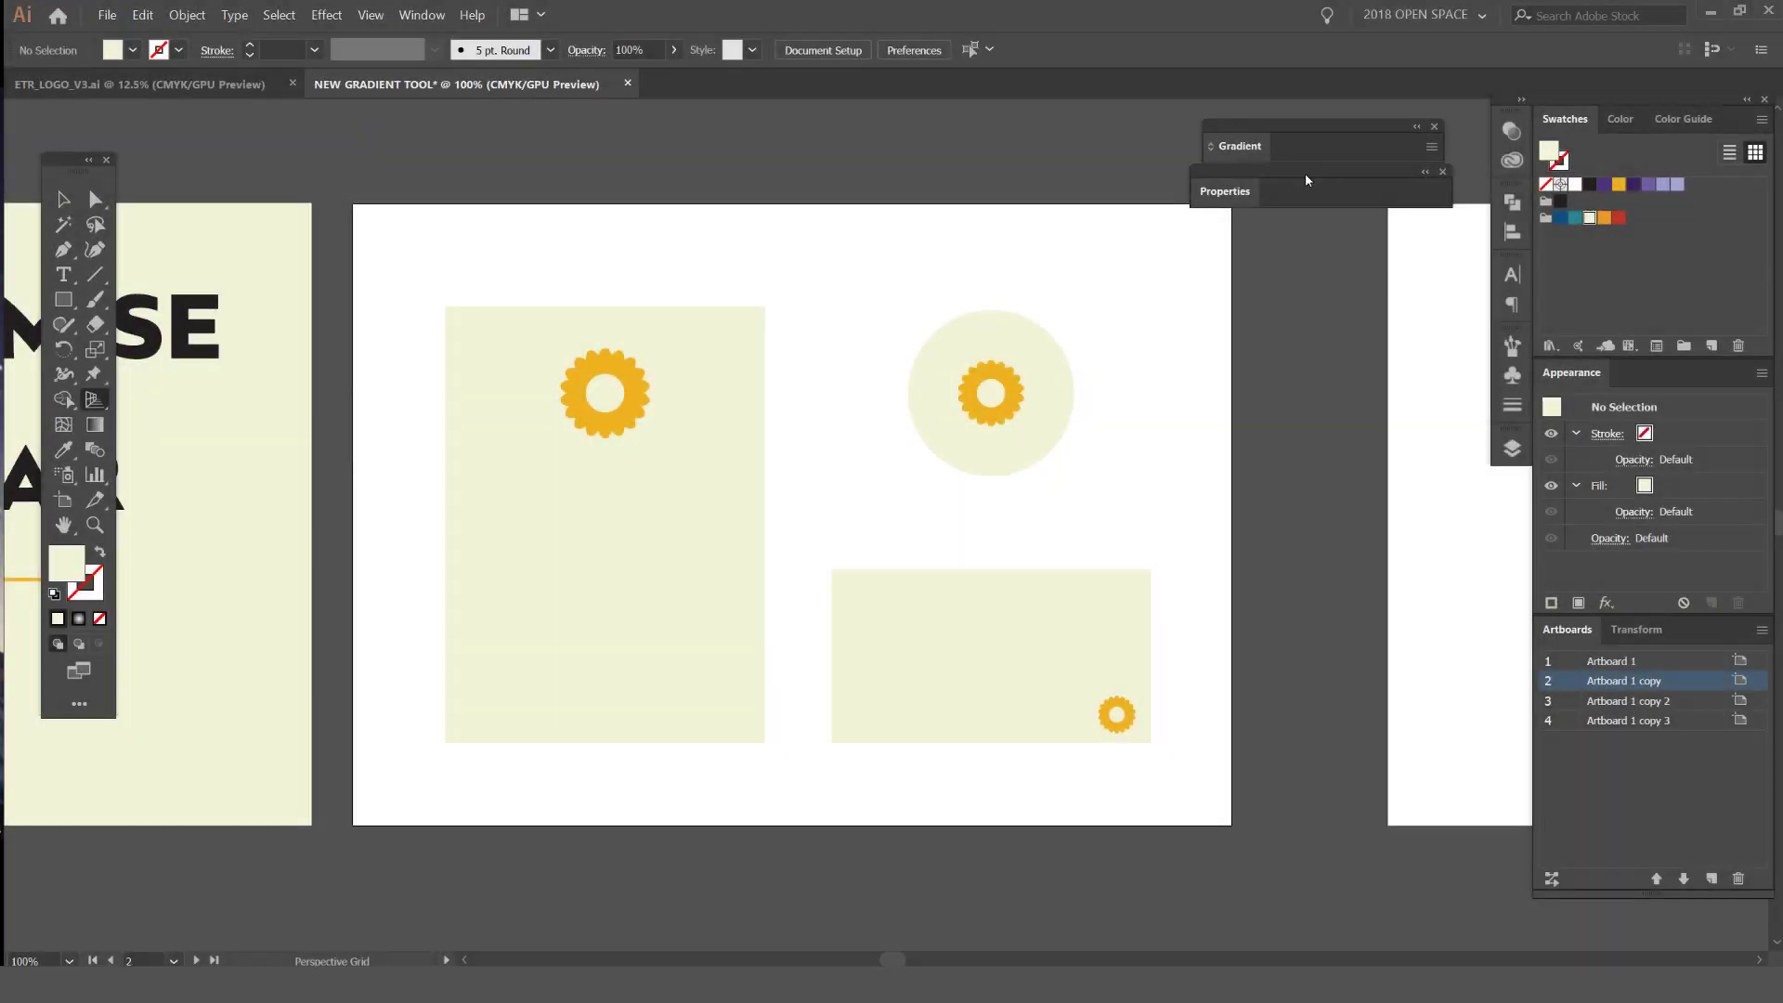
Separate the collapsed Properties and Gradient panels and line them up side by side above the artboard
{"action": "left_click_drag", "start_coordinate": [1307, 174], "coordinate": [1034, 139]}
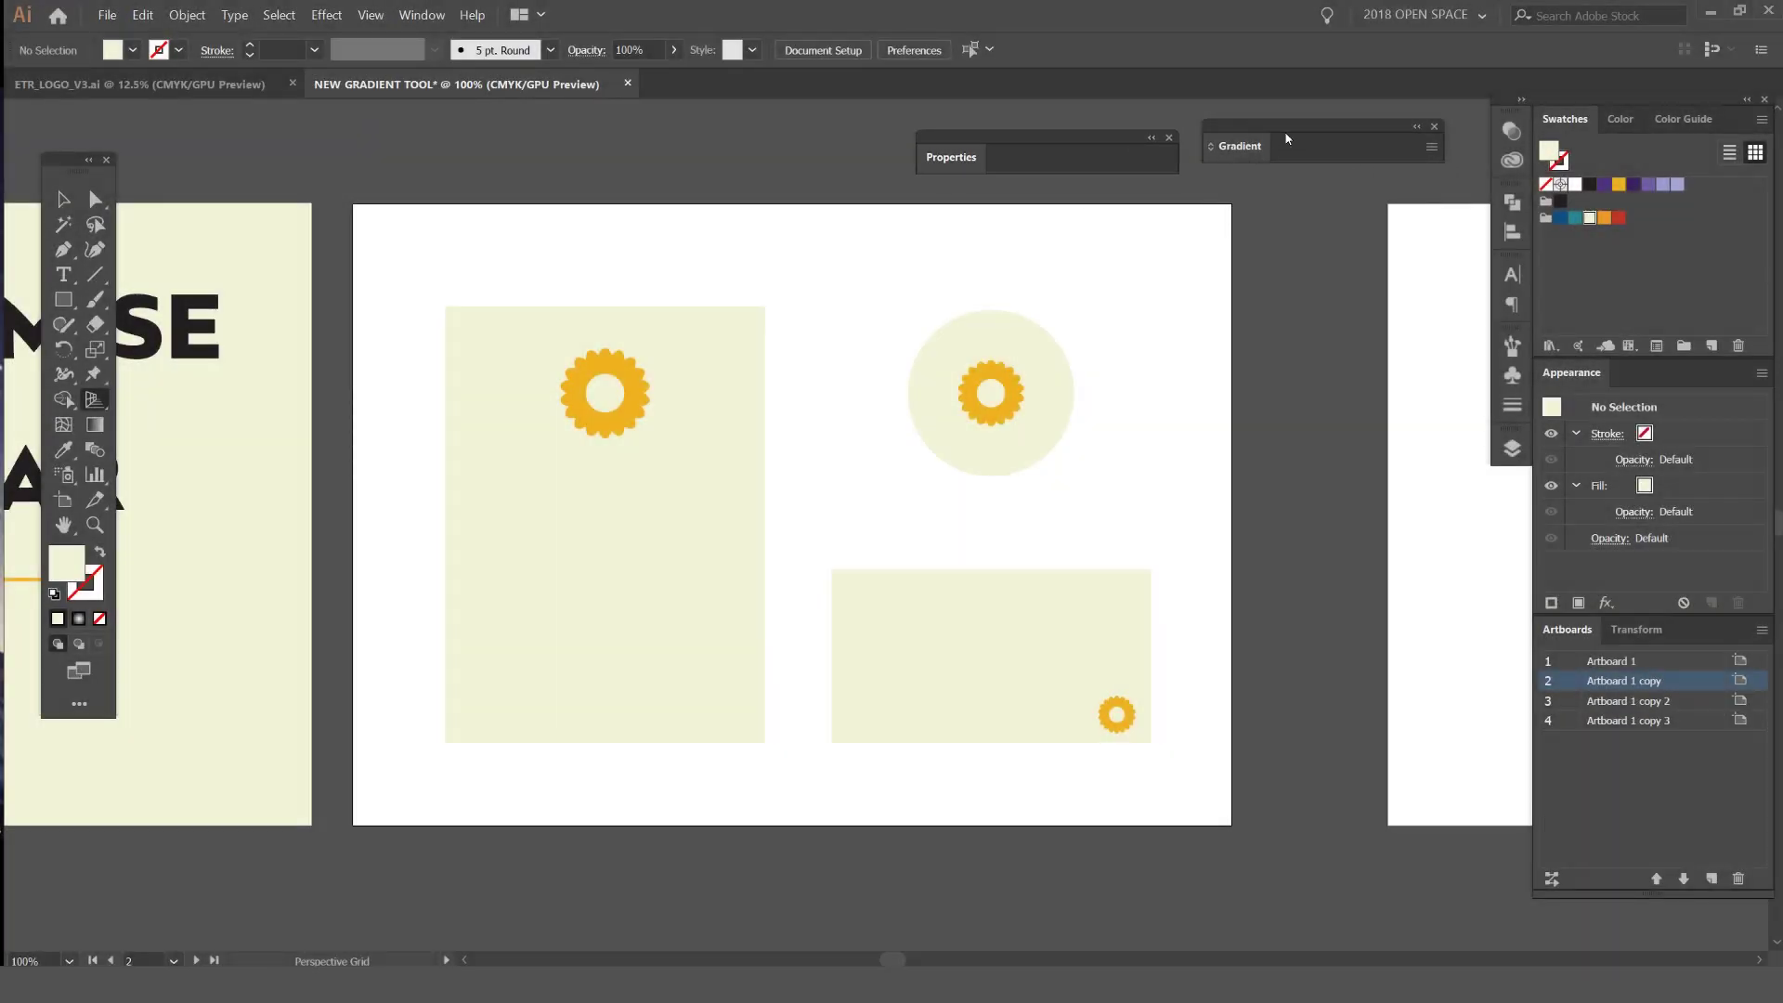
{"action": "left_click_drag", "start_coordinate": [1309, 127], "coordinate": [1343, 138]}
{"action": "left_click_drag", "start_coordinate": [1106, 136], "coordinate": [1127, 134]}
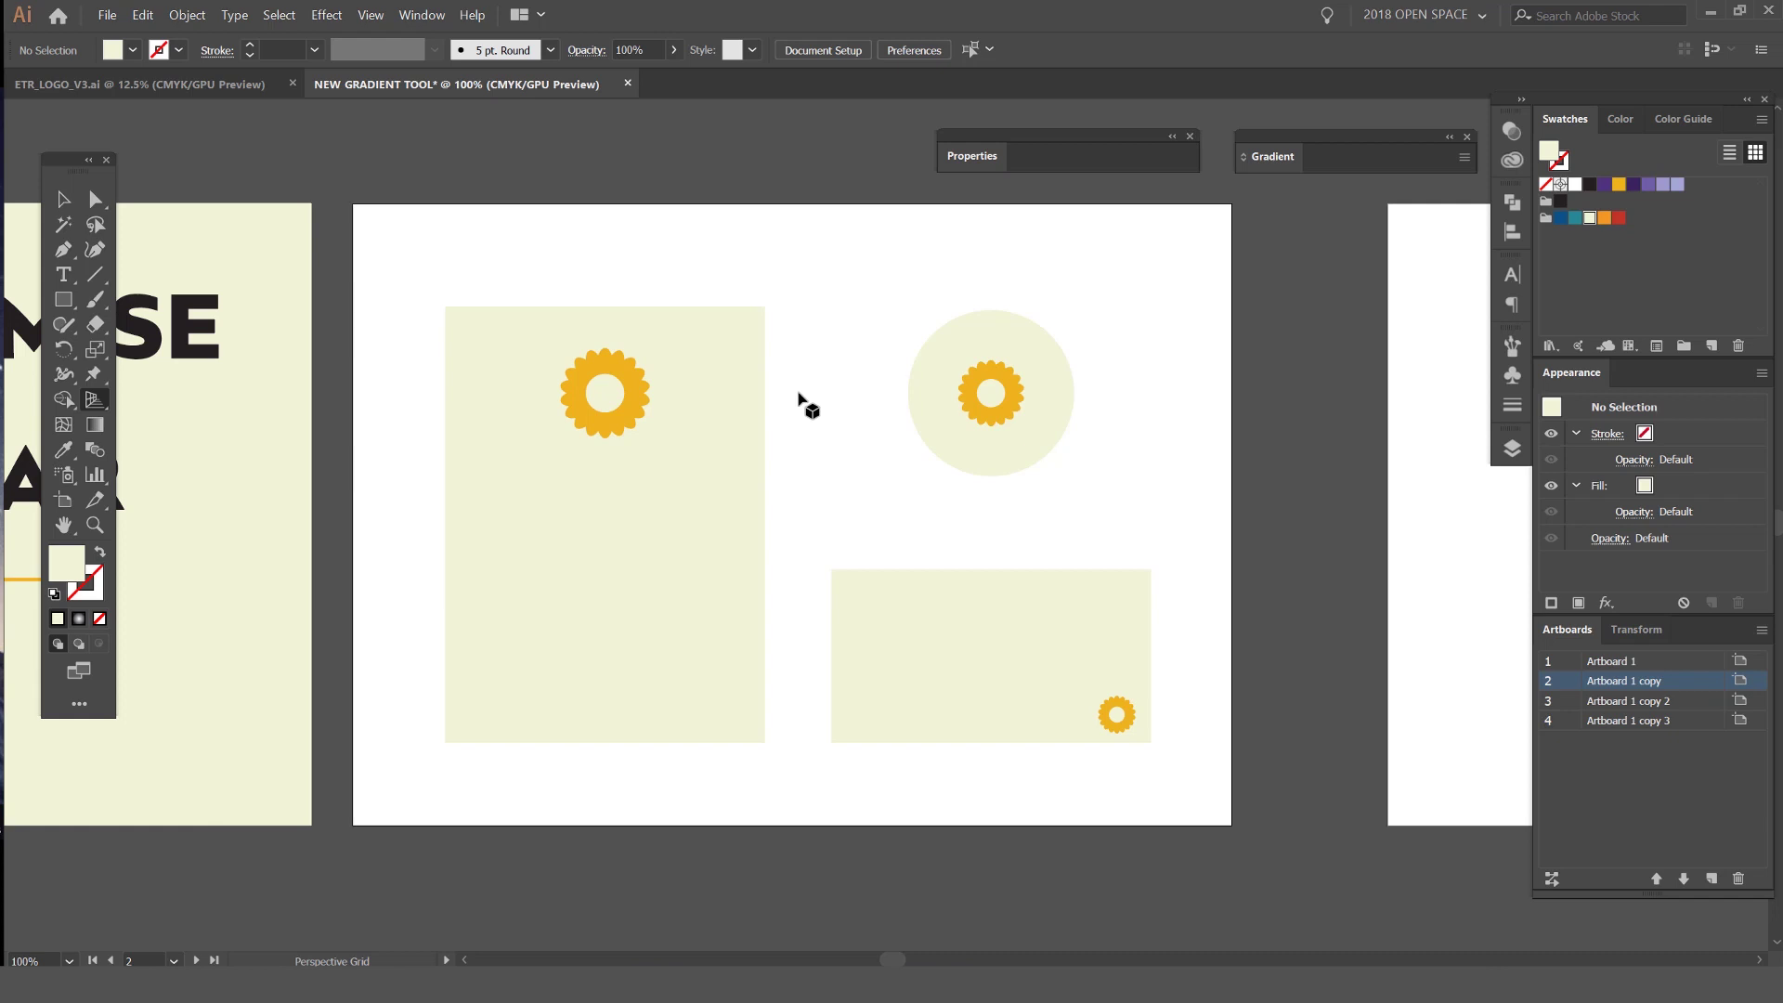
Expand the Properties panel and place it beside the toolbar, clear of the flower artwork
{"action": "left_click", "coordinate": [437, 16]}
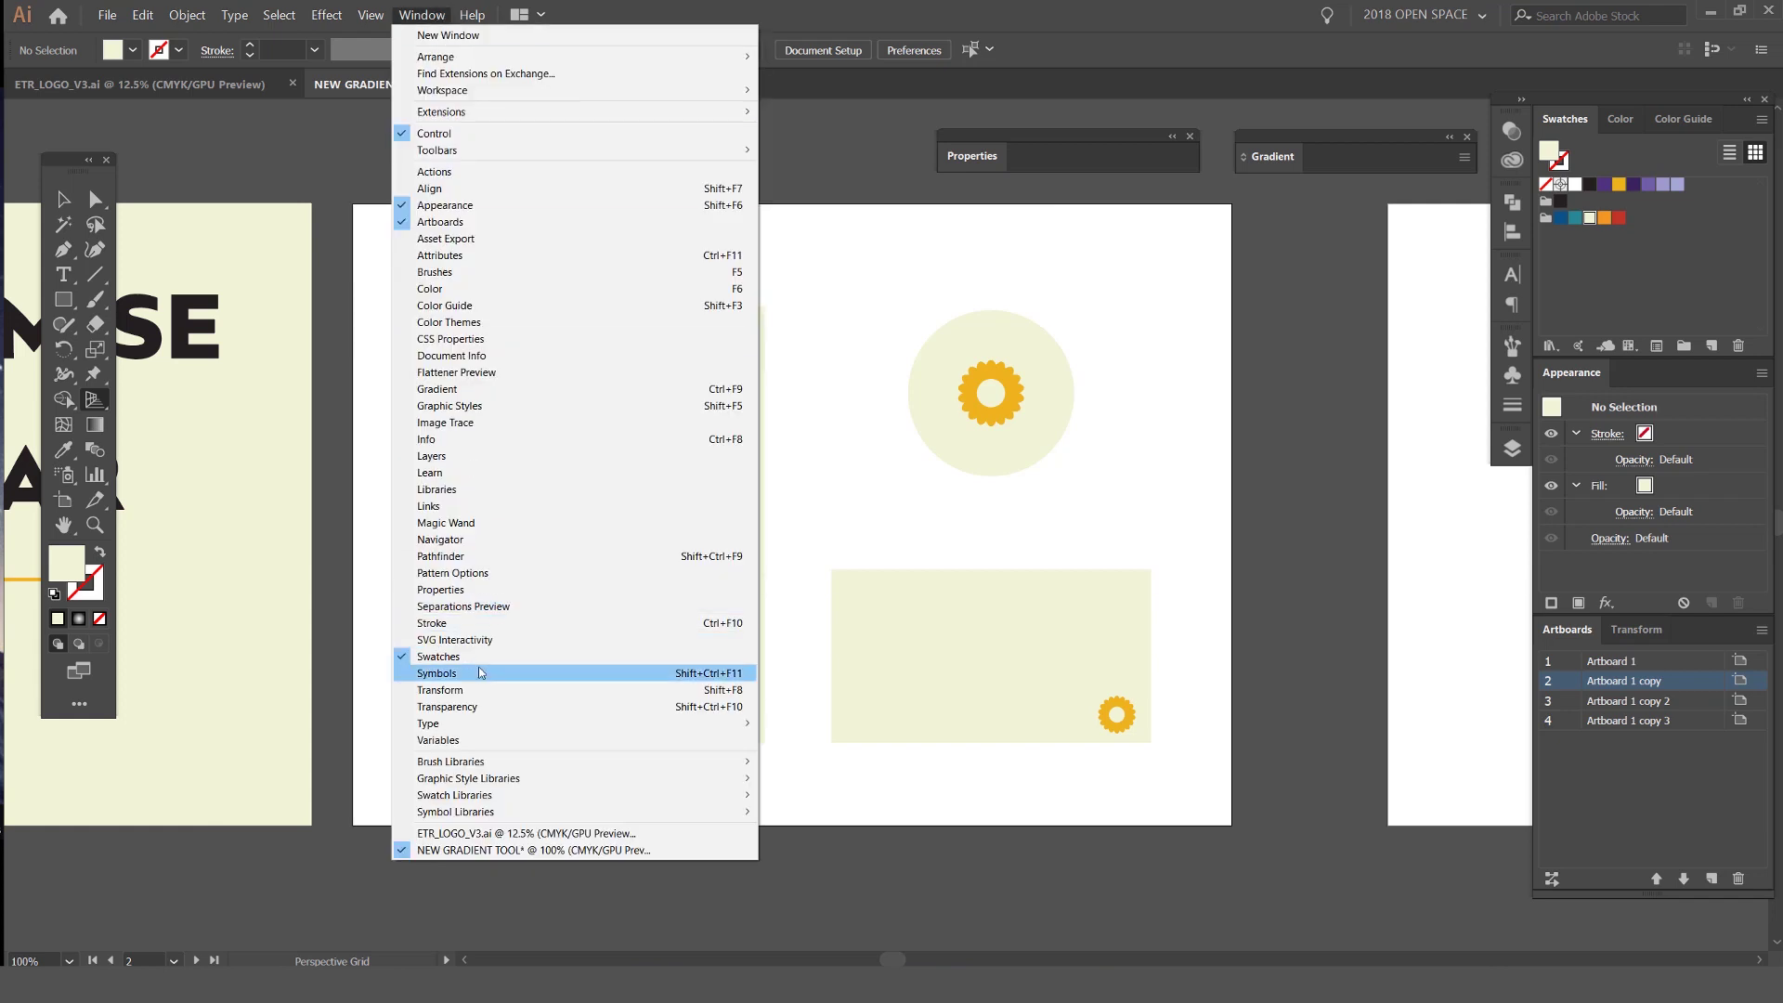
{"action": "left_click", "coordinate": [468, 589]}
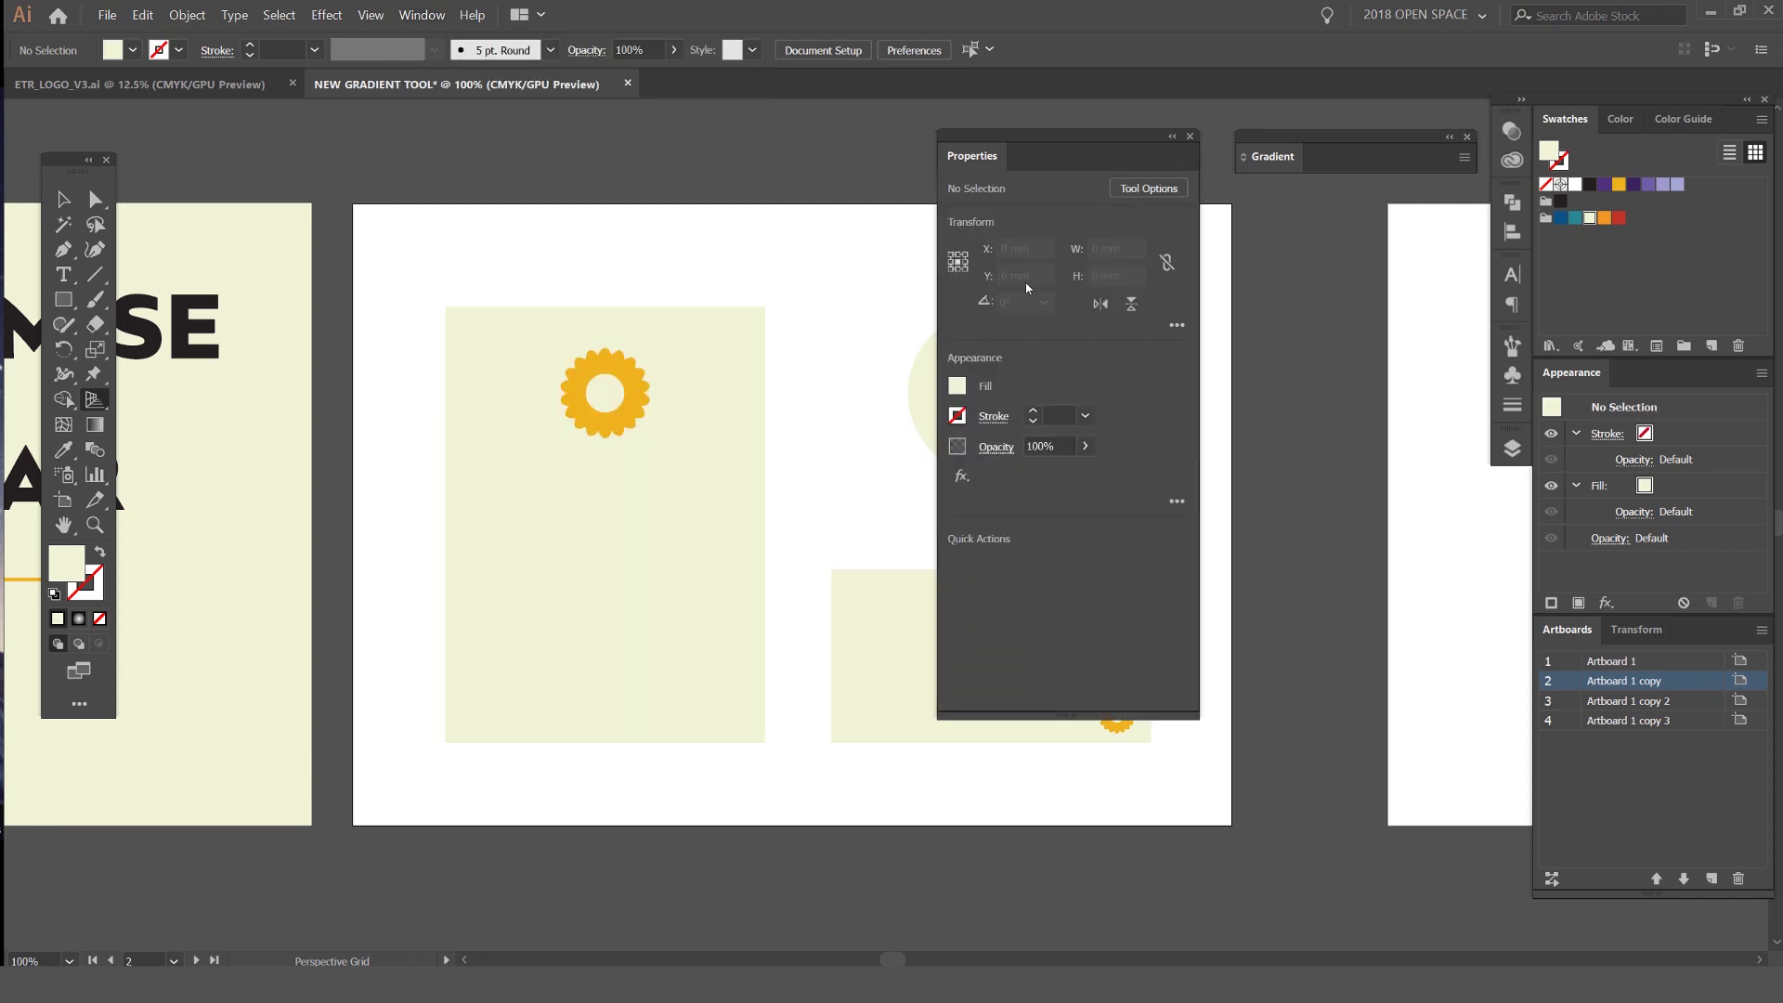
{"action": "left_click_drag", "start_coordinate": [1055, 138], "coordinate": [1011, 133]}
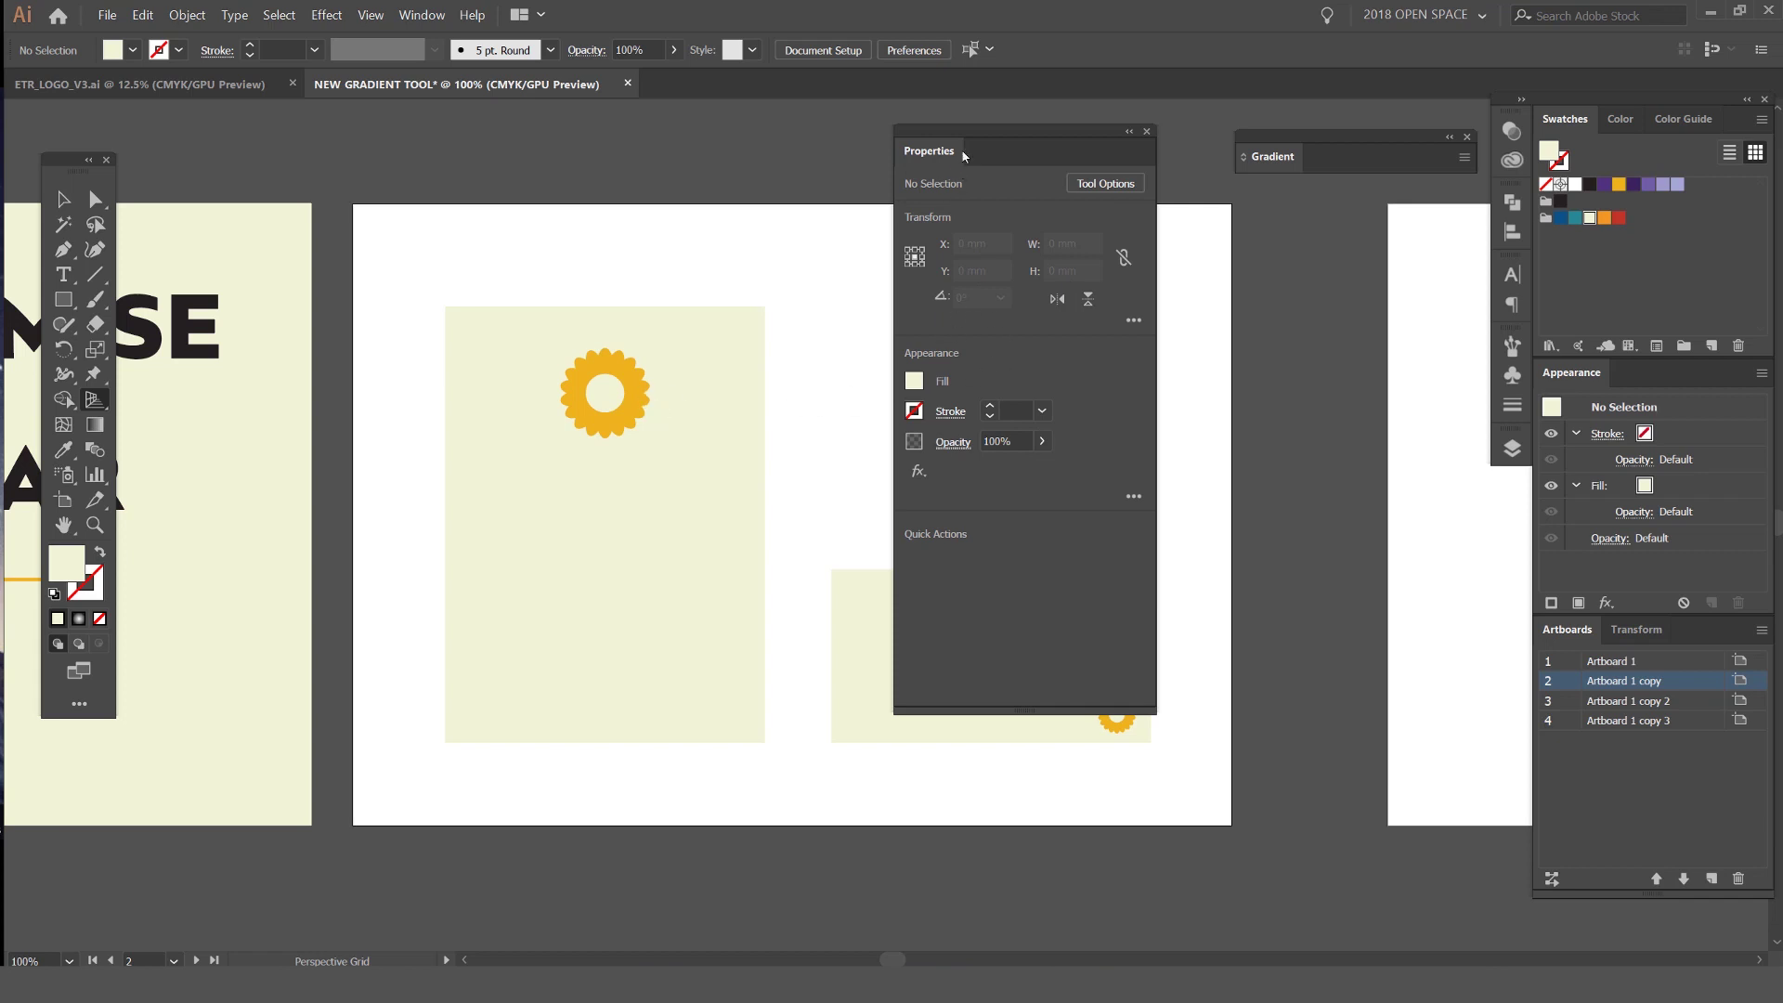
{"action": "left_click_drag", "start_coordinate": [964, 156], "coordinate": [289, 282]}
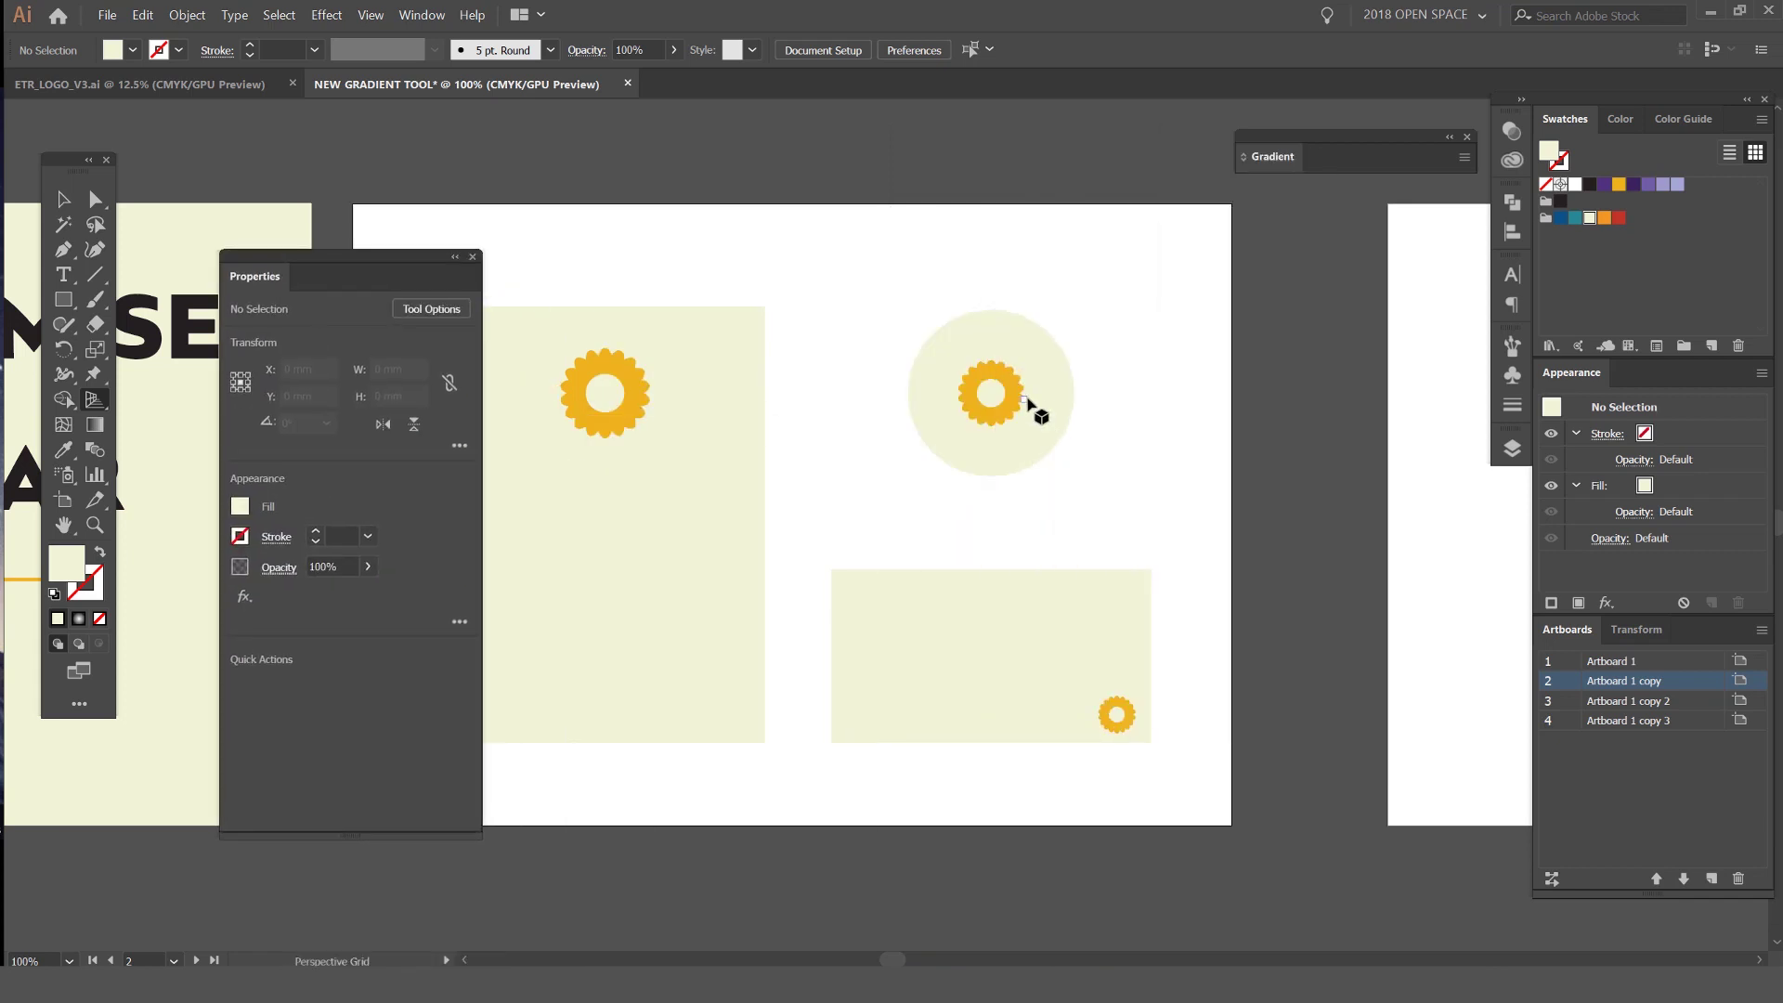
{"action": "key", "text": "ctrl+="}
{"action": "left_click_drag", "start_coordinate": [388, 250], "coordinate": [332, 162]}
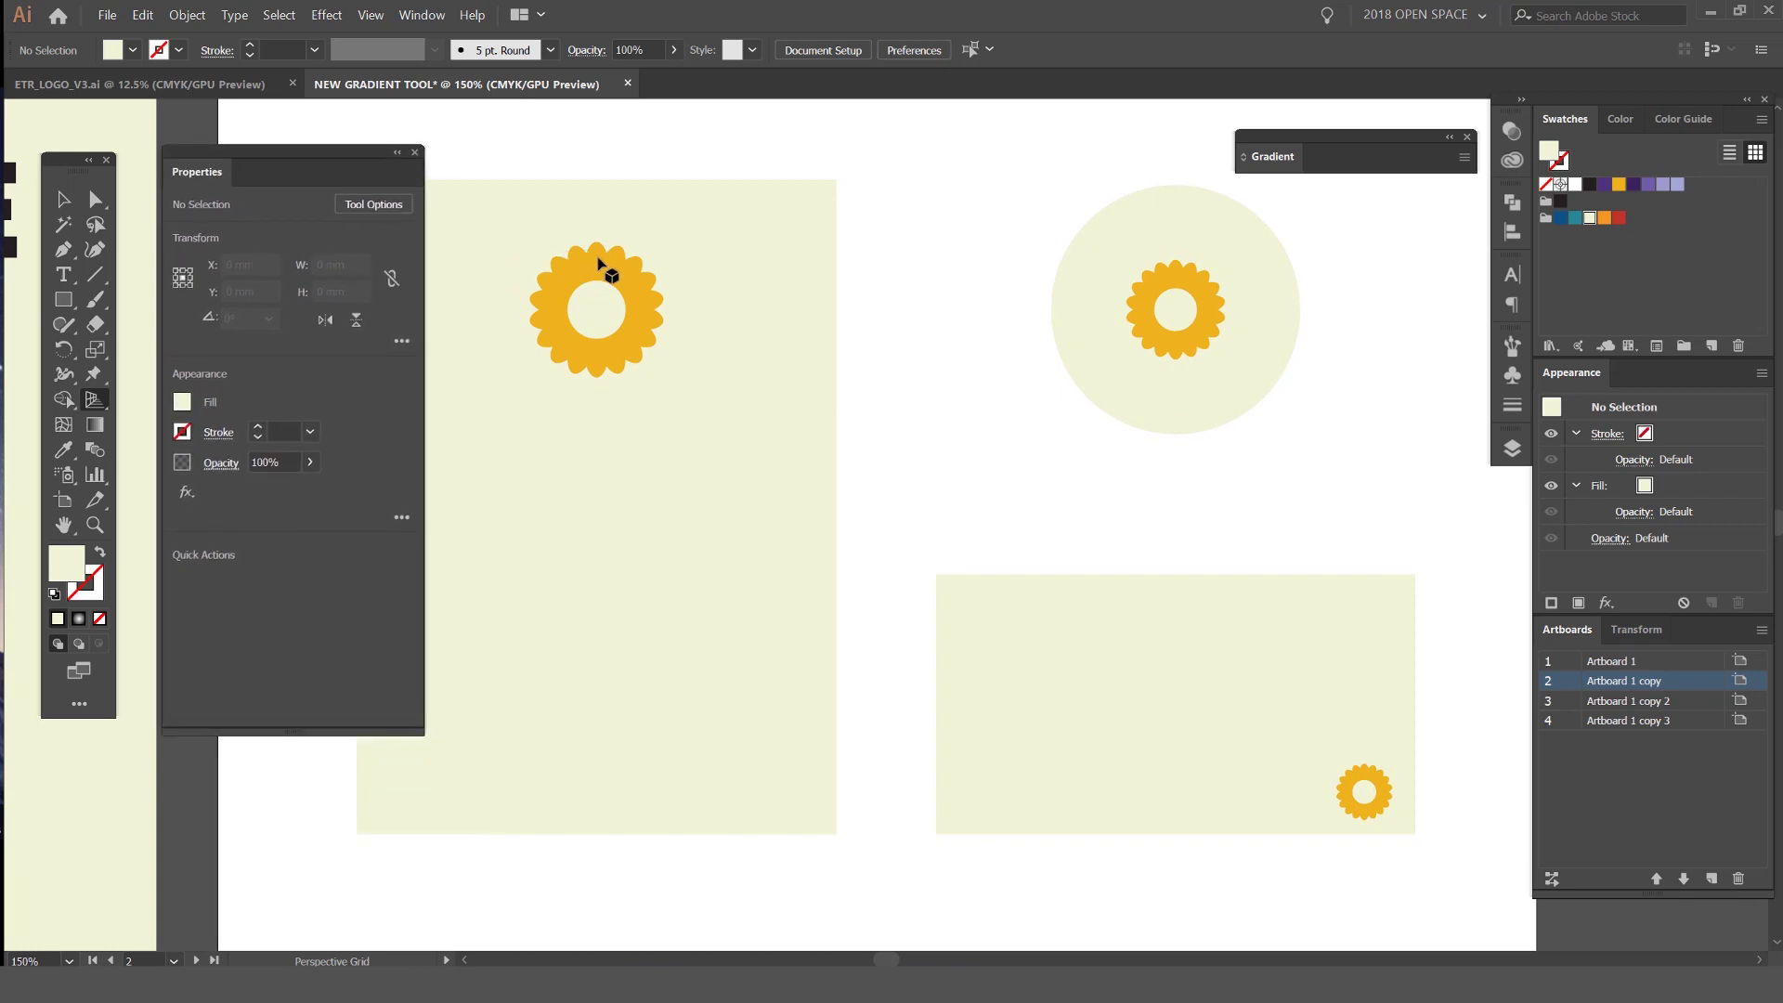
Delete the flower on the circle and the small flower in the corner of the smaller rectangle
{"action": "key", "text": "v"}
{"action": "left_click", "coordinate": [582, 251]}
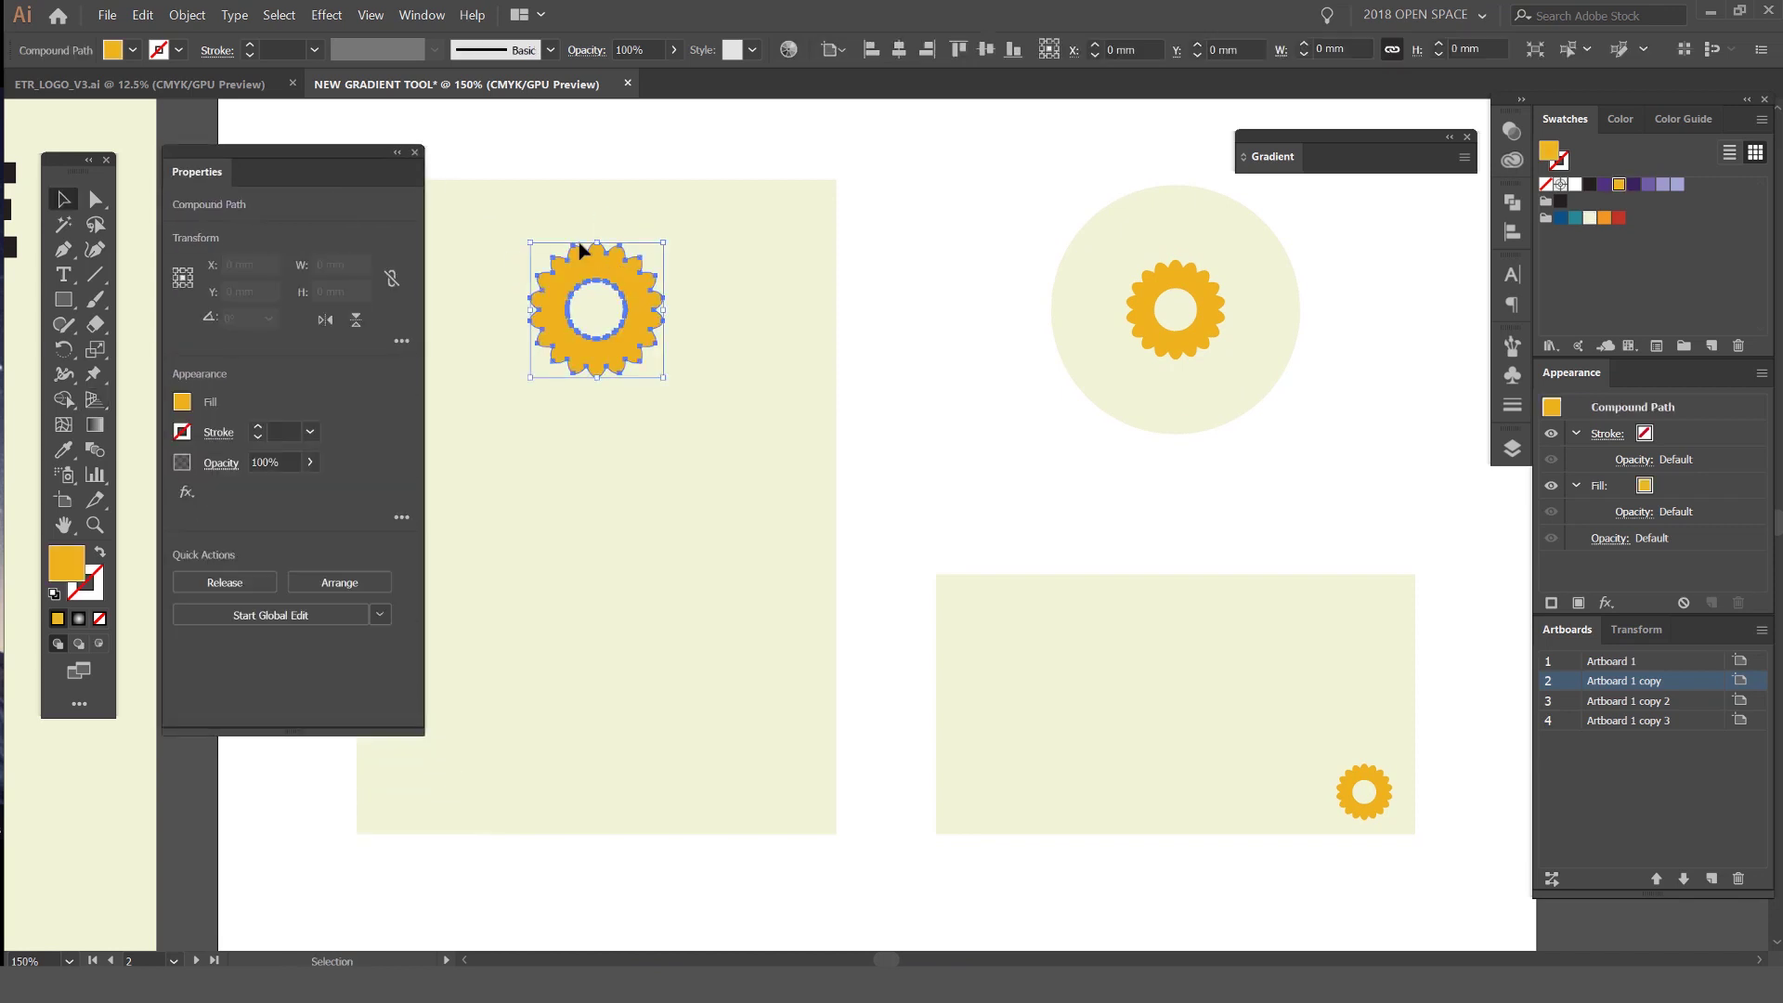
{"action": "left_click", "coordinate": [1131, 318]}
{"action": "left_click", "coordinate": [631, 284]}
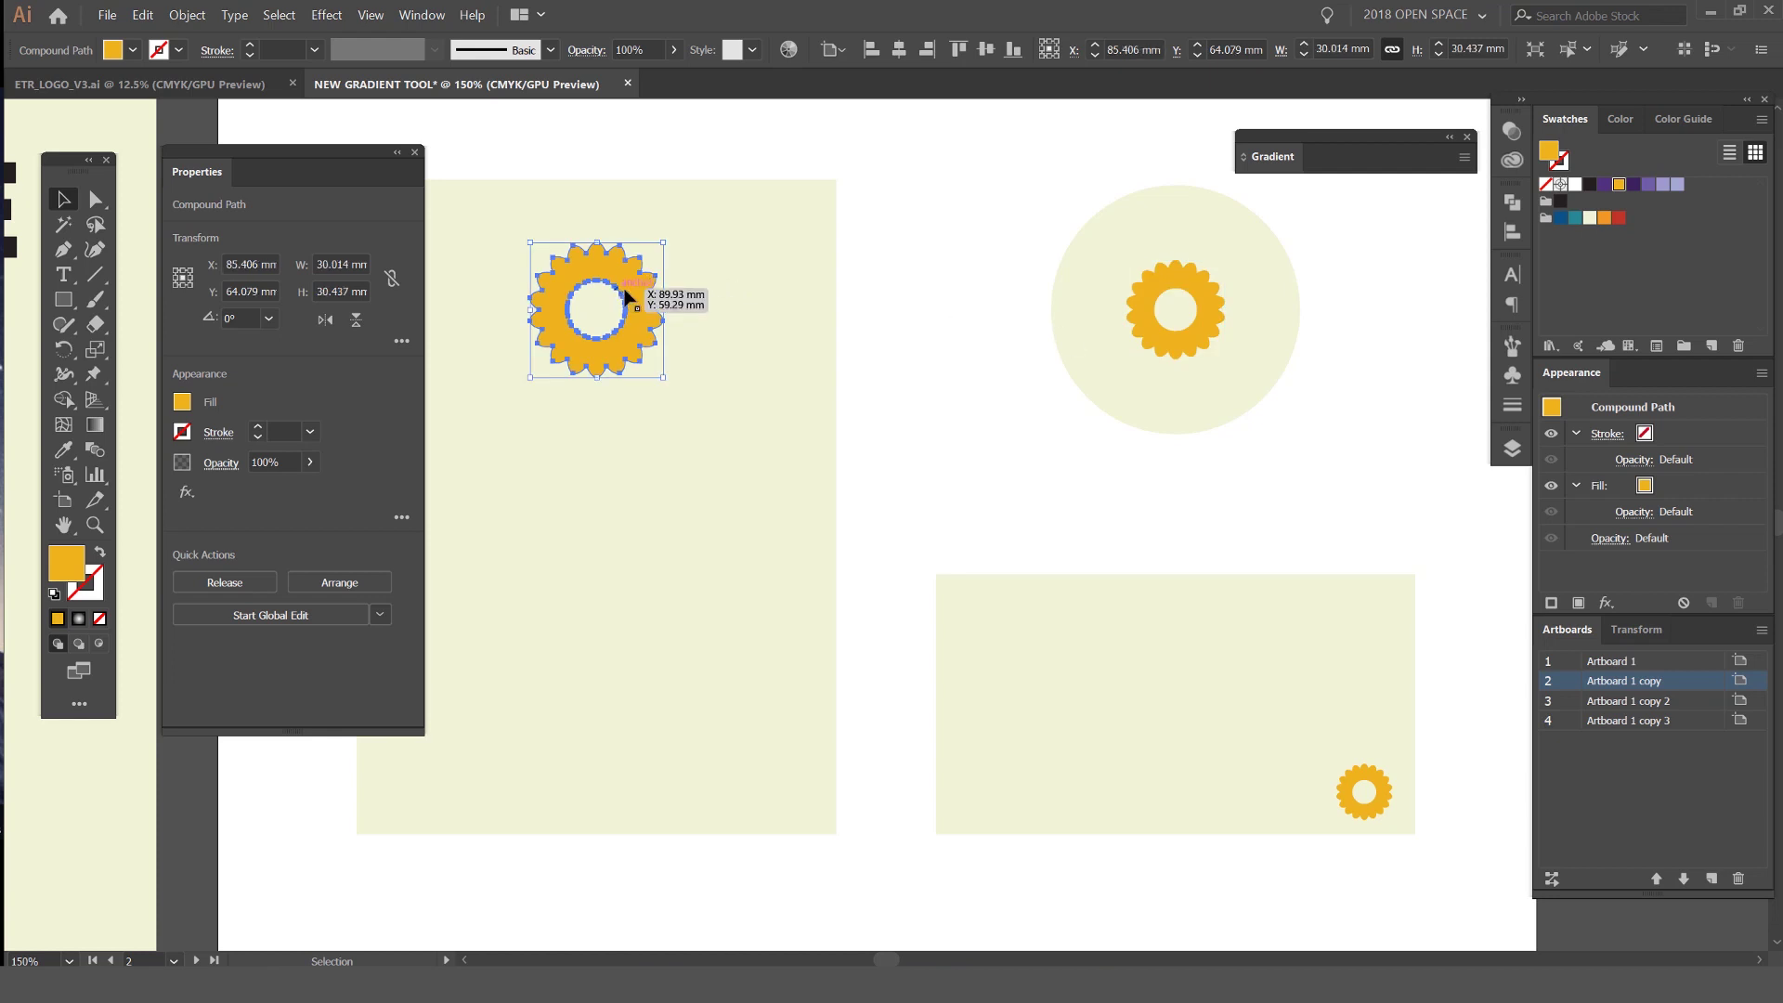
{"action": "left_click", "coordinate": [1178, 318]}
{"action": "left_click", "coordinate": [1359, 782], "text": "shift"}
{"action": "key", "text": "Delete"}
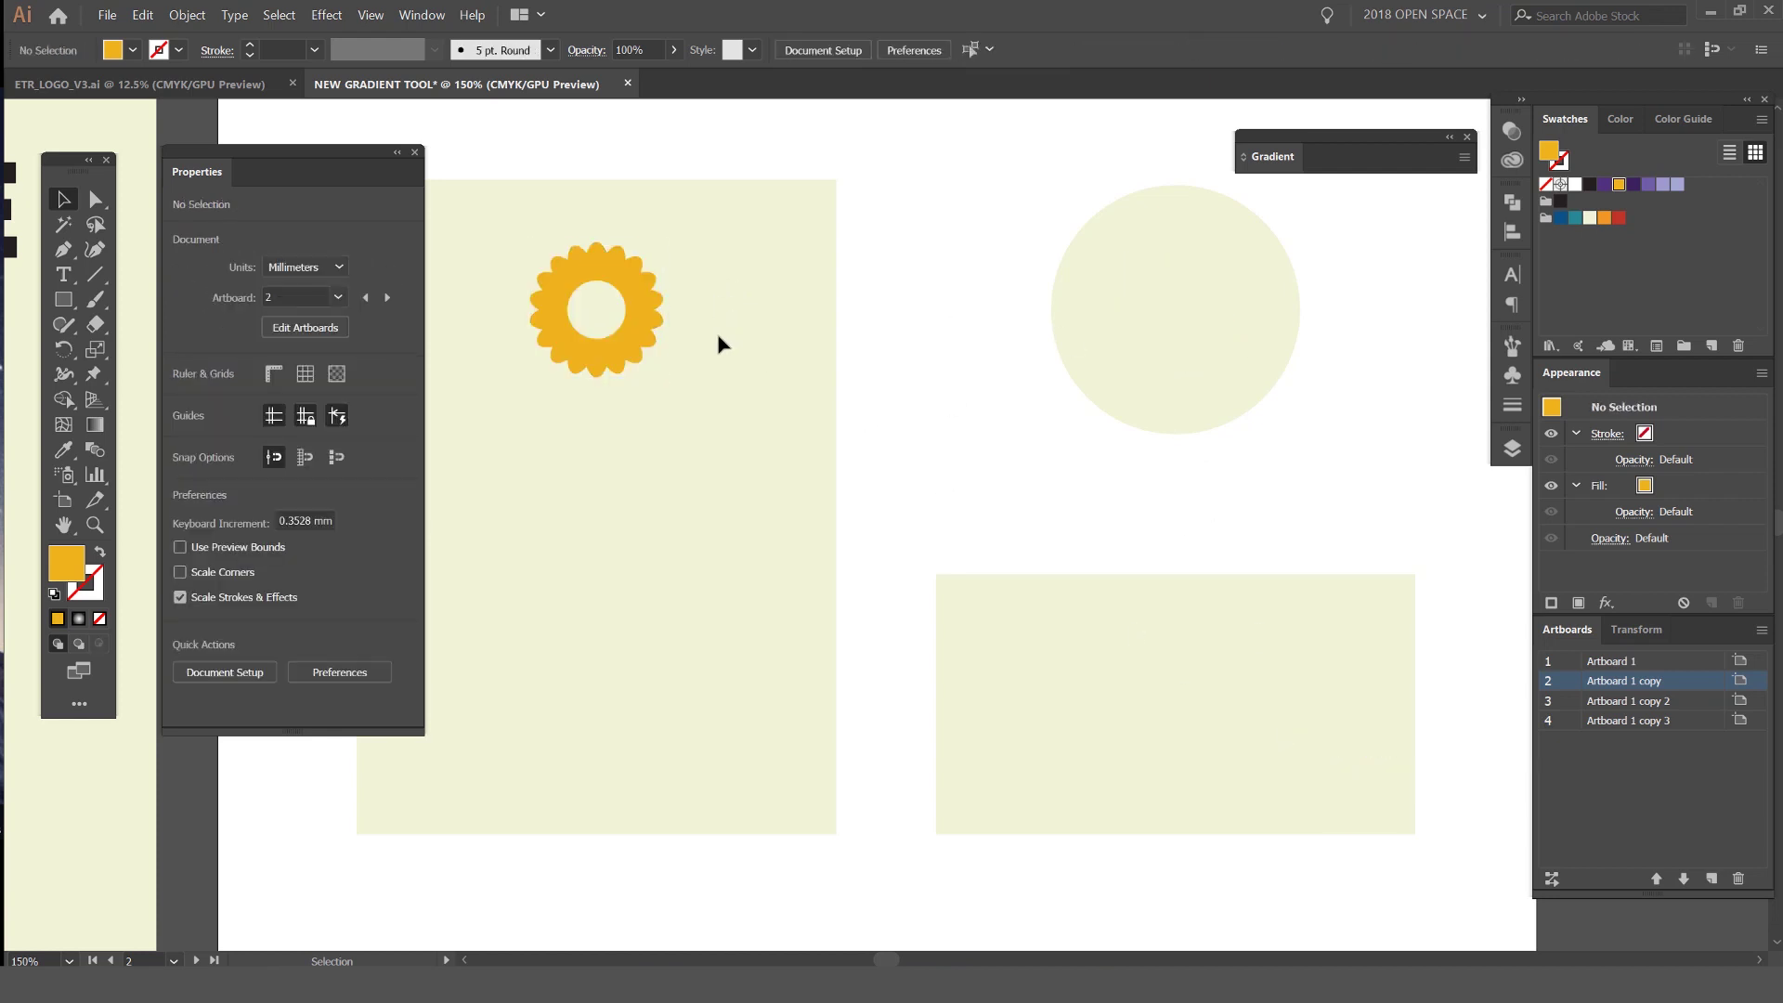
Copy the large rectangle's flower onto the circle and, at about half size, into the lower right corner of the smaller rectangle
{"action": "left_click", "coordinate": [656, 296]}
{"action": "left_click_drag", "start_coordinate": [622, 266], "coordinate": [1365, 717]}
{"action": "left_click_drag", "start_coordinate": [1271, 682], "coordinate": [1320, 754]}
{"action": "left_click", "coordinate": [1436, 784]}
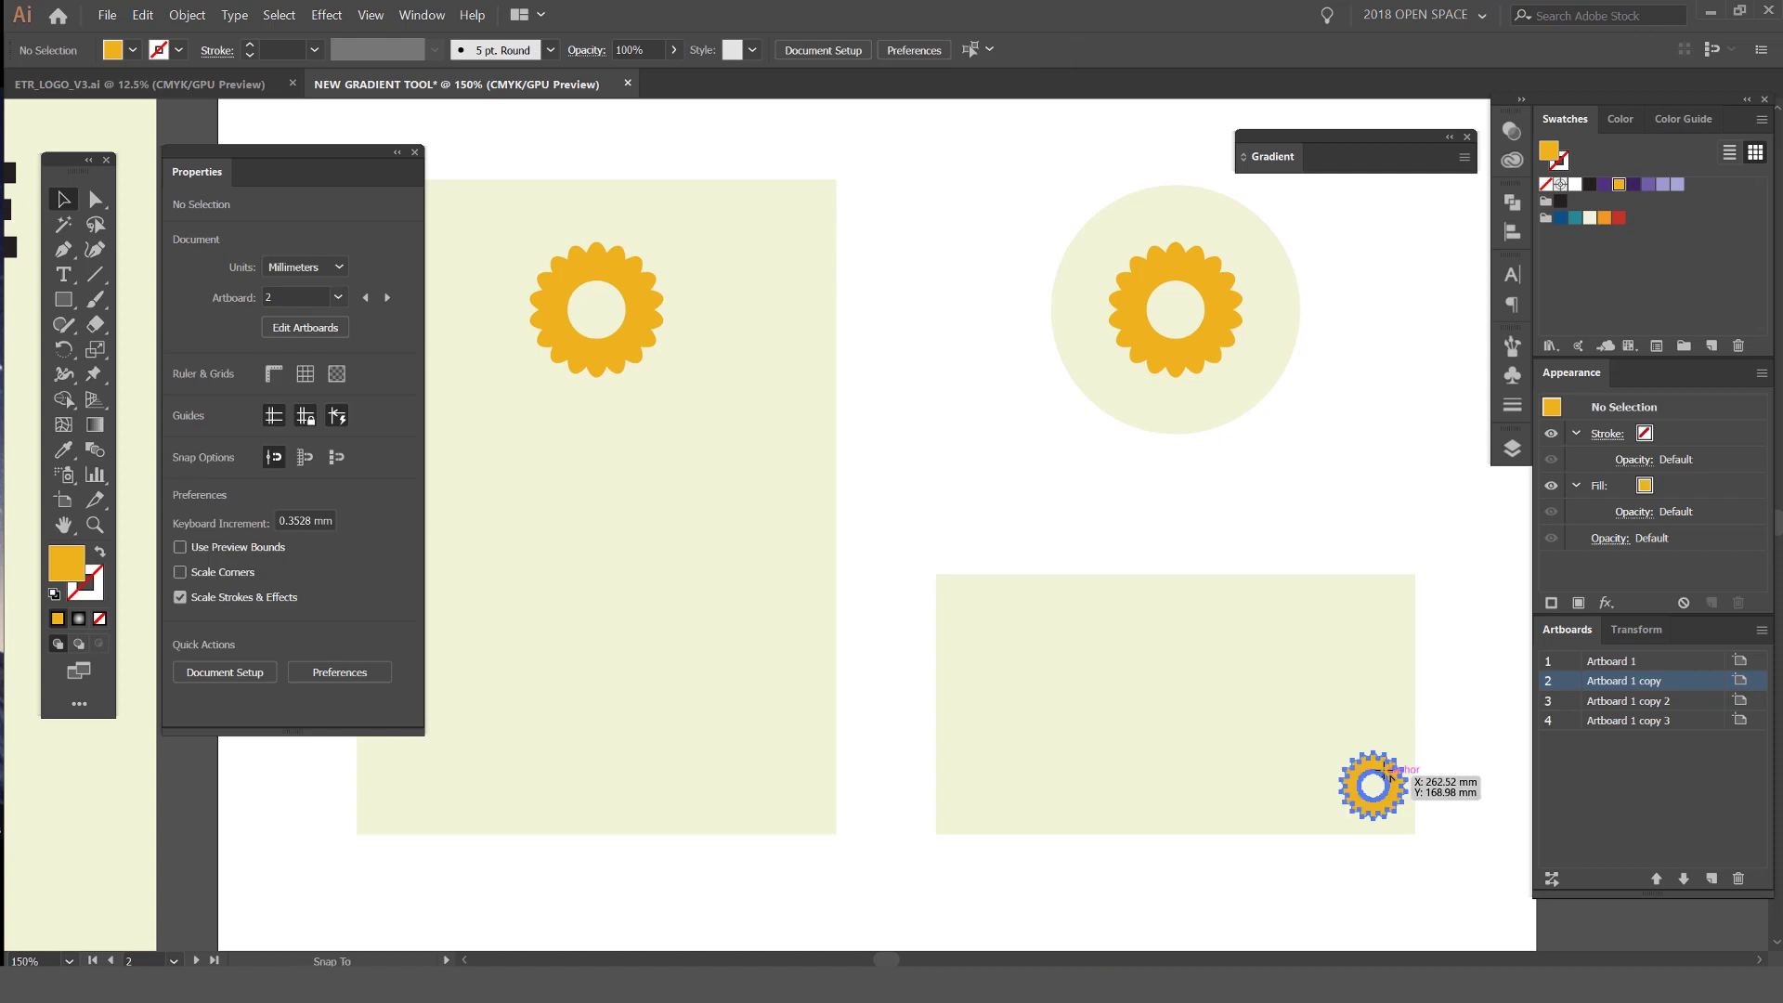
Start a global edit from the flower on the large rectangle so its matching copies are included
{"action": "left_click", "coordinate": [655, 318]}
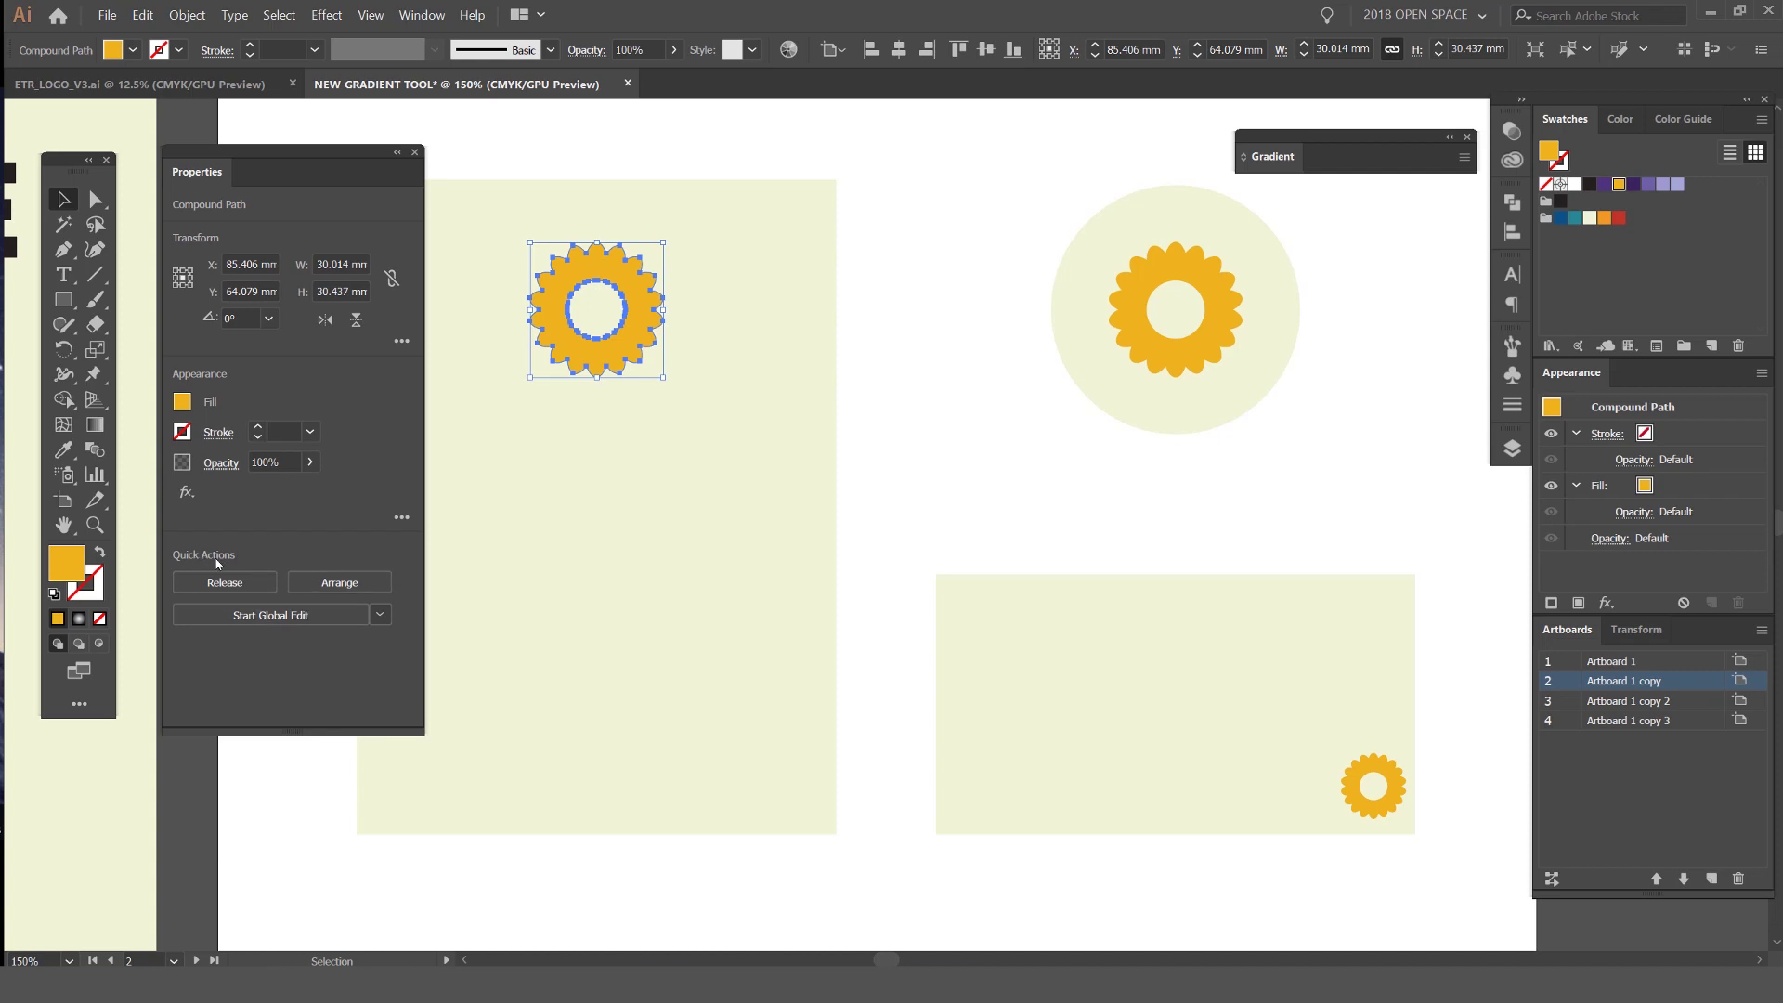
{"action": "left_click", "coordinate": [286, 619]}
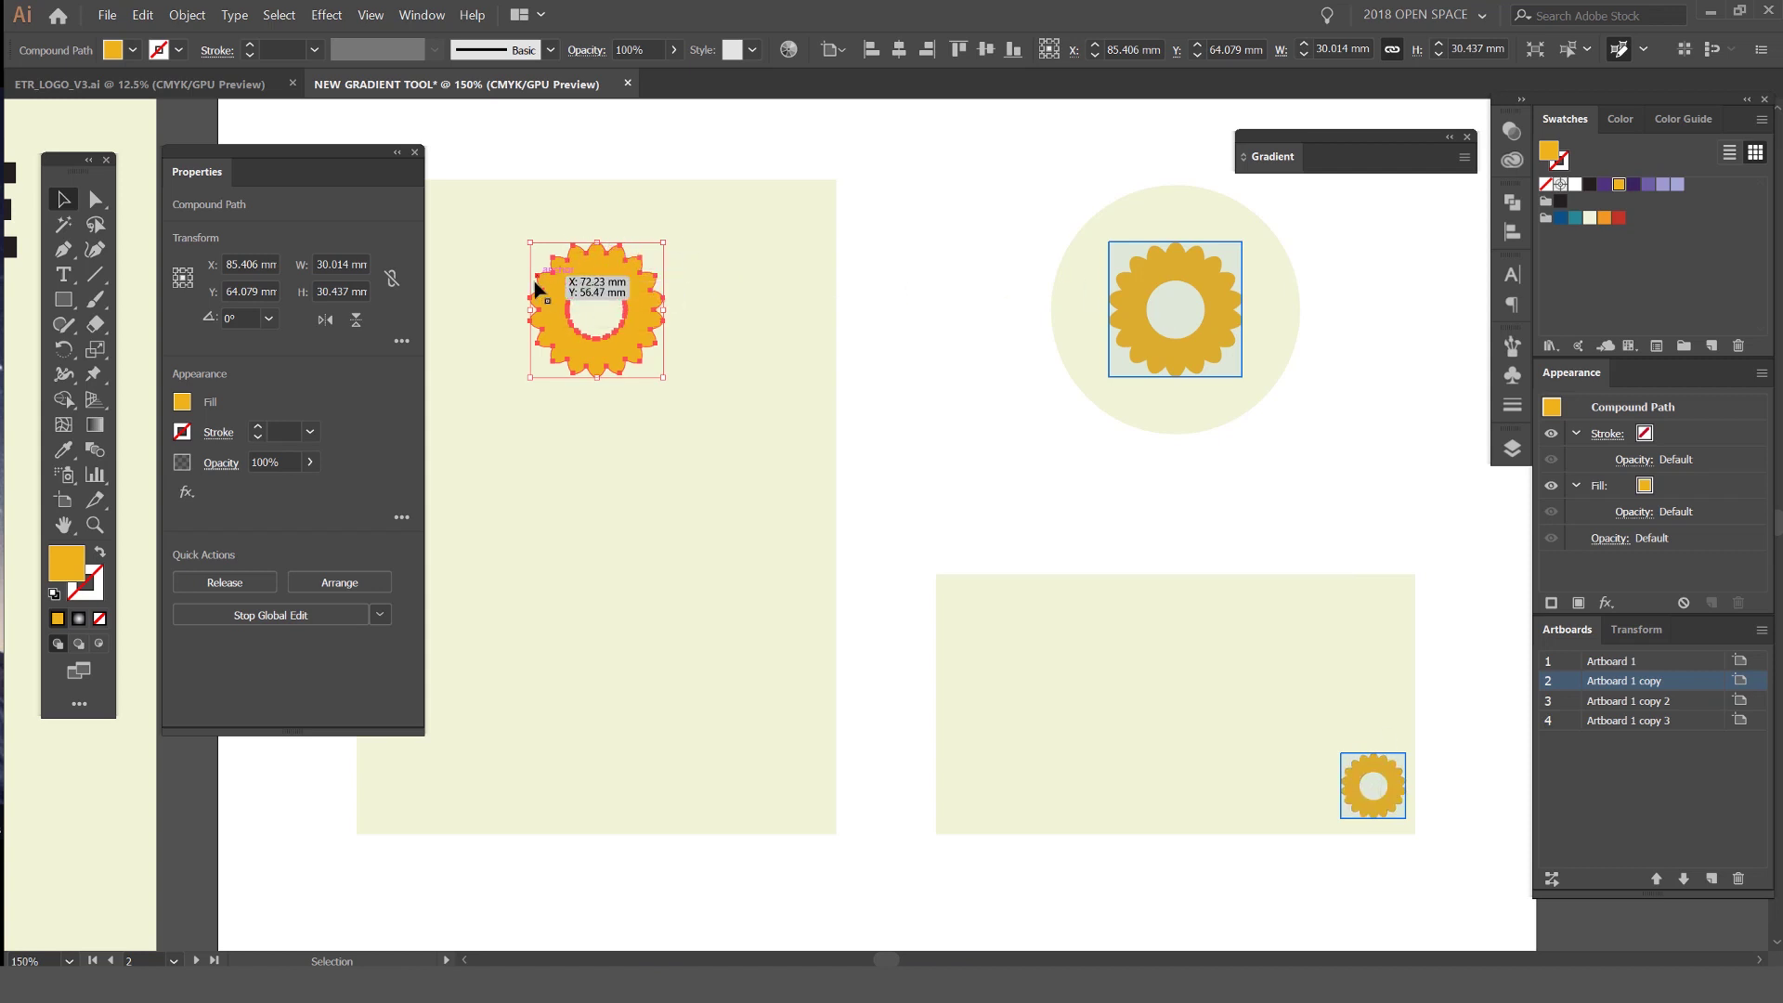
{"action": "scroll", "coordinate": [548, 290], "scroll_direction": "up", "scroll_amount": 4, "text": "alt"}
{"action": "scroll", "coordinate": [608, 306], "scroll_direction": "down", "scroll_amount": 5}
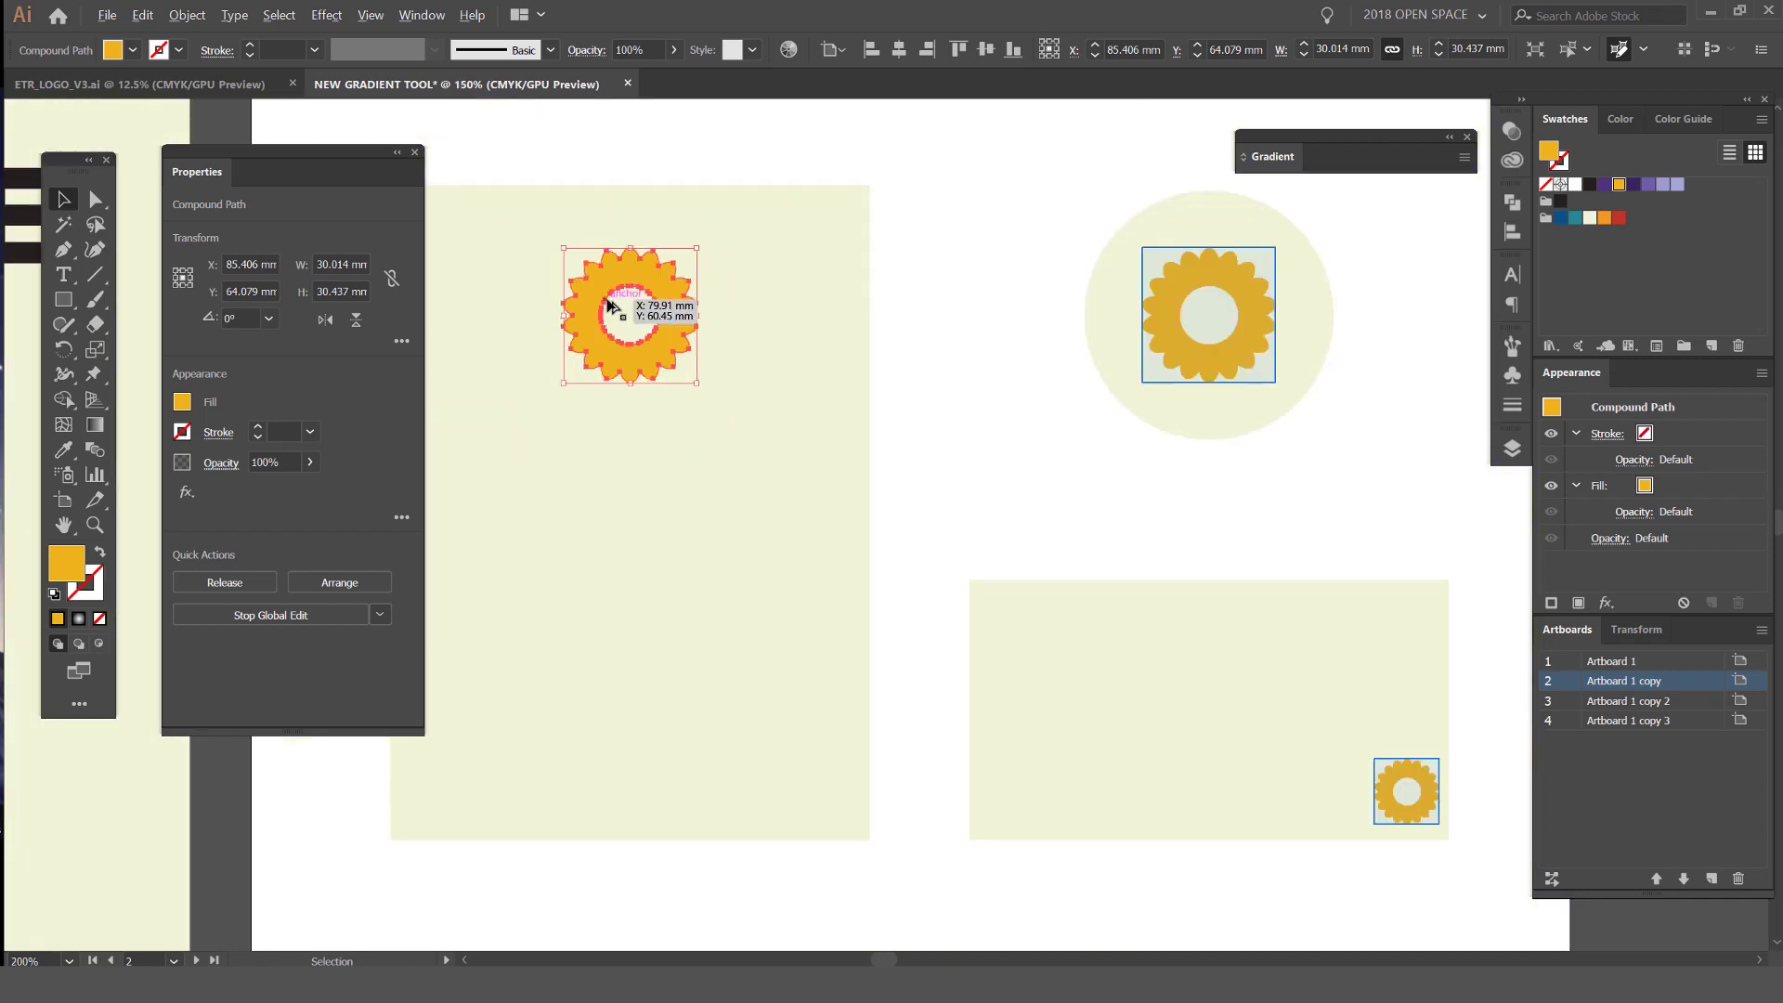
{"action": "scroll", "coordinate": [1027, 350], "scroll_direction": "up", "scroll_amount": 5}
{"action": "scroll", "coordinate": [1027, 350], "scroll_direction": "down", "scroll_amount": 5, "text": "alt"}
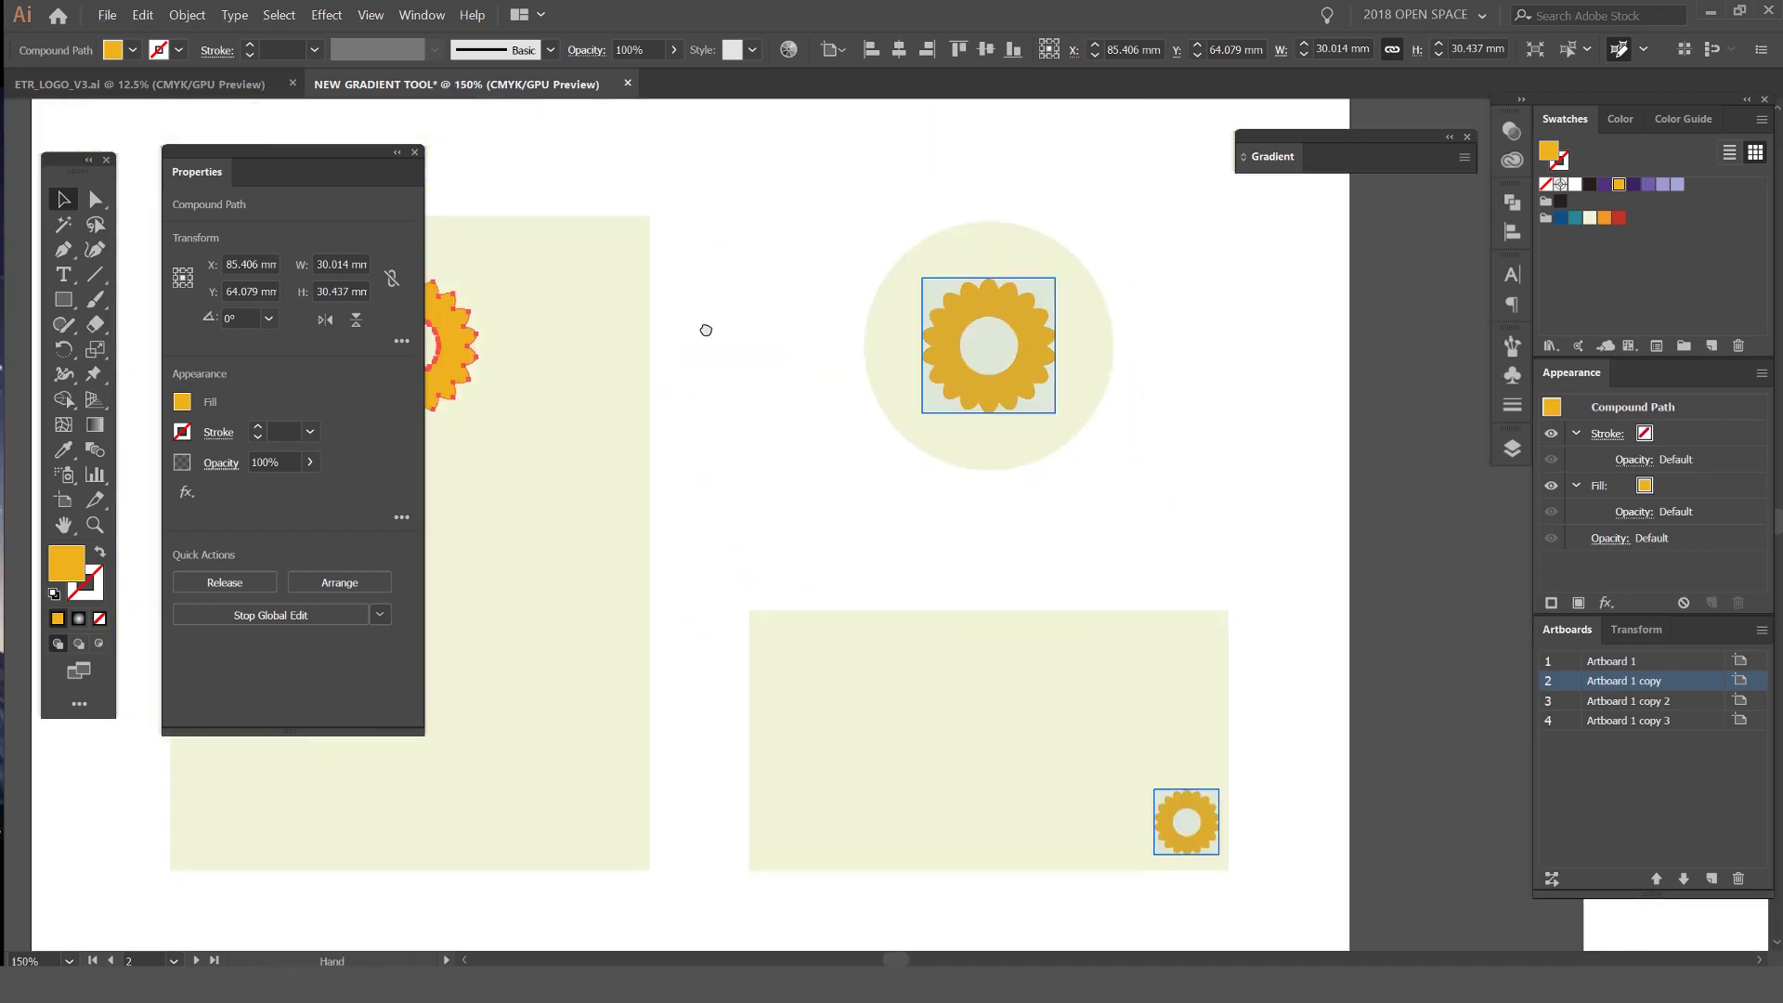
{"action": "scroll", "coordinate": [706, 327], "scroll_direction": "up", "scroll_amount": 3, "text": "alt"}
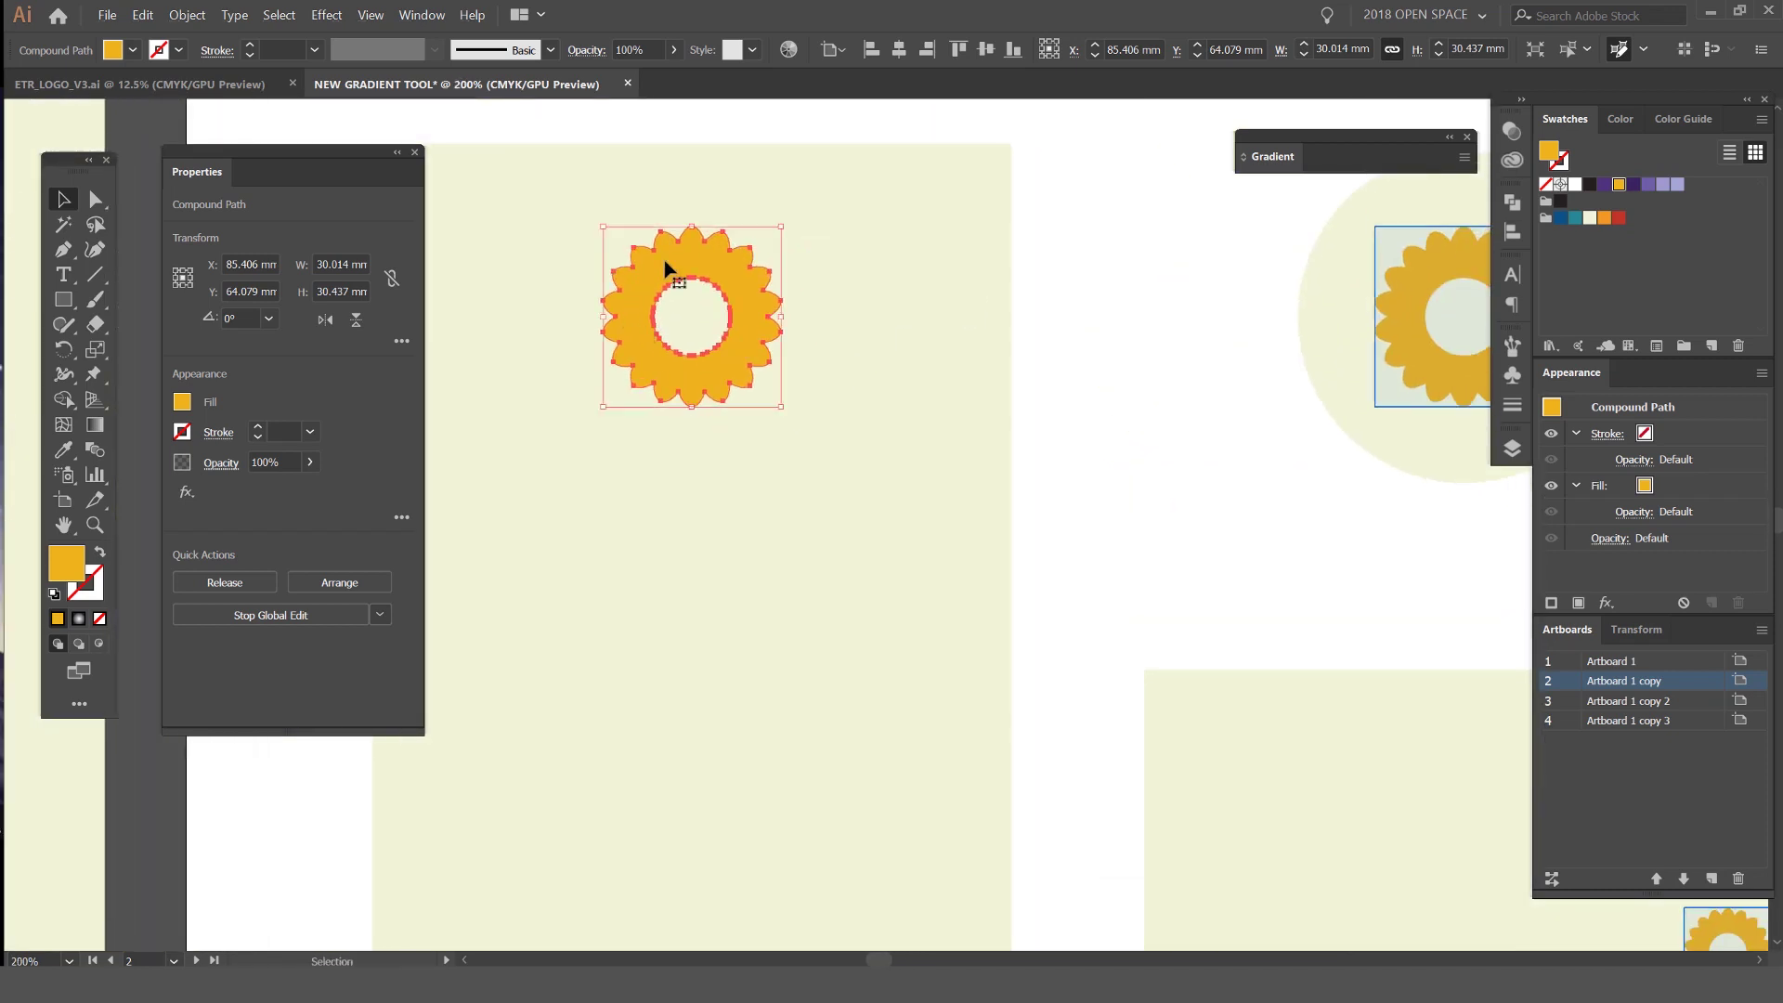
Move the Properties panel closer to the flower and change the globally edited flowers' fill to medium purple
{"action": "left_click_drag", "start_coordinate": [303, 156], "coordinate": [398, 157]}
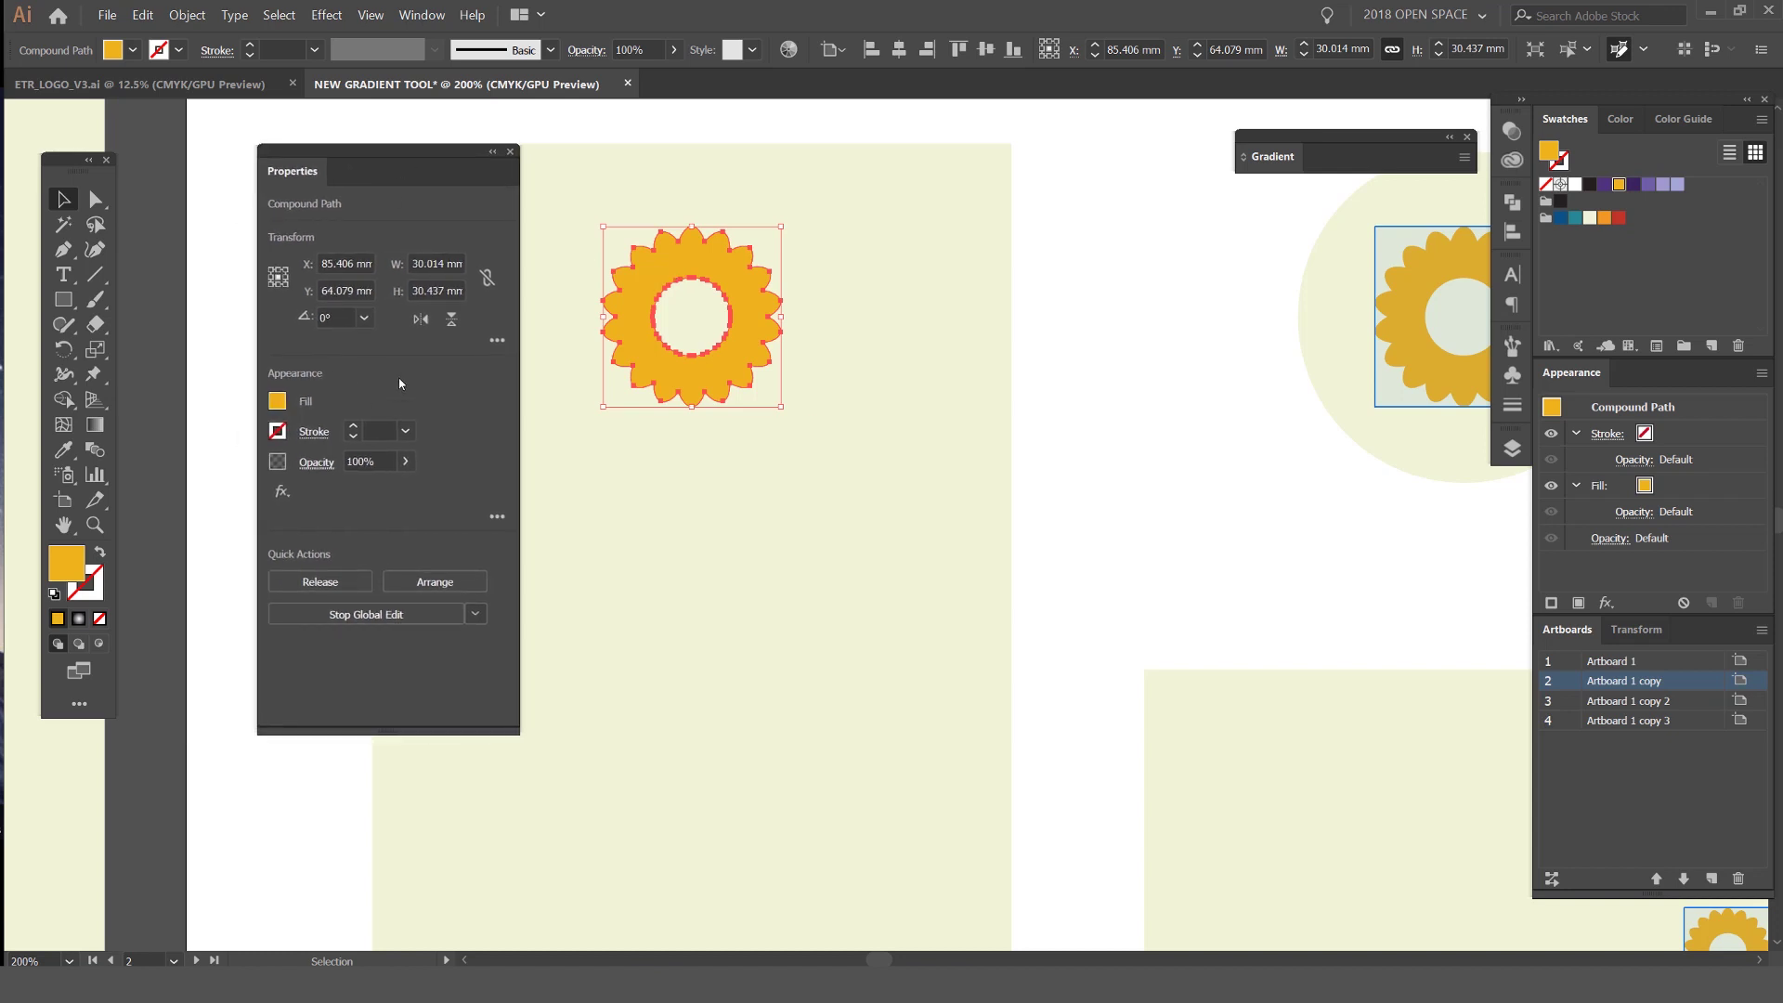
{"action": "left_click", "coordinate": [278, 402]}
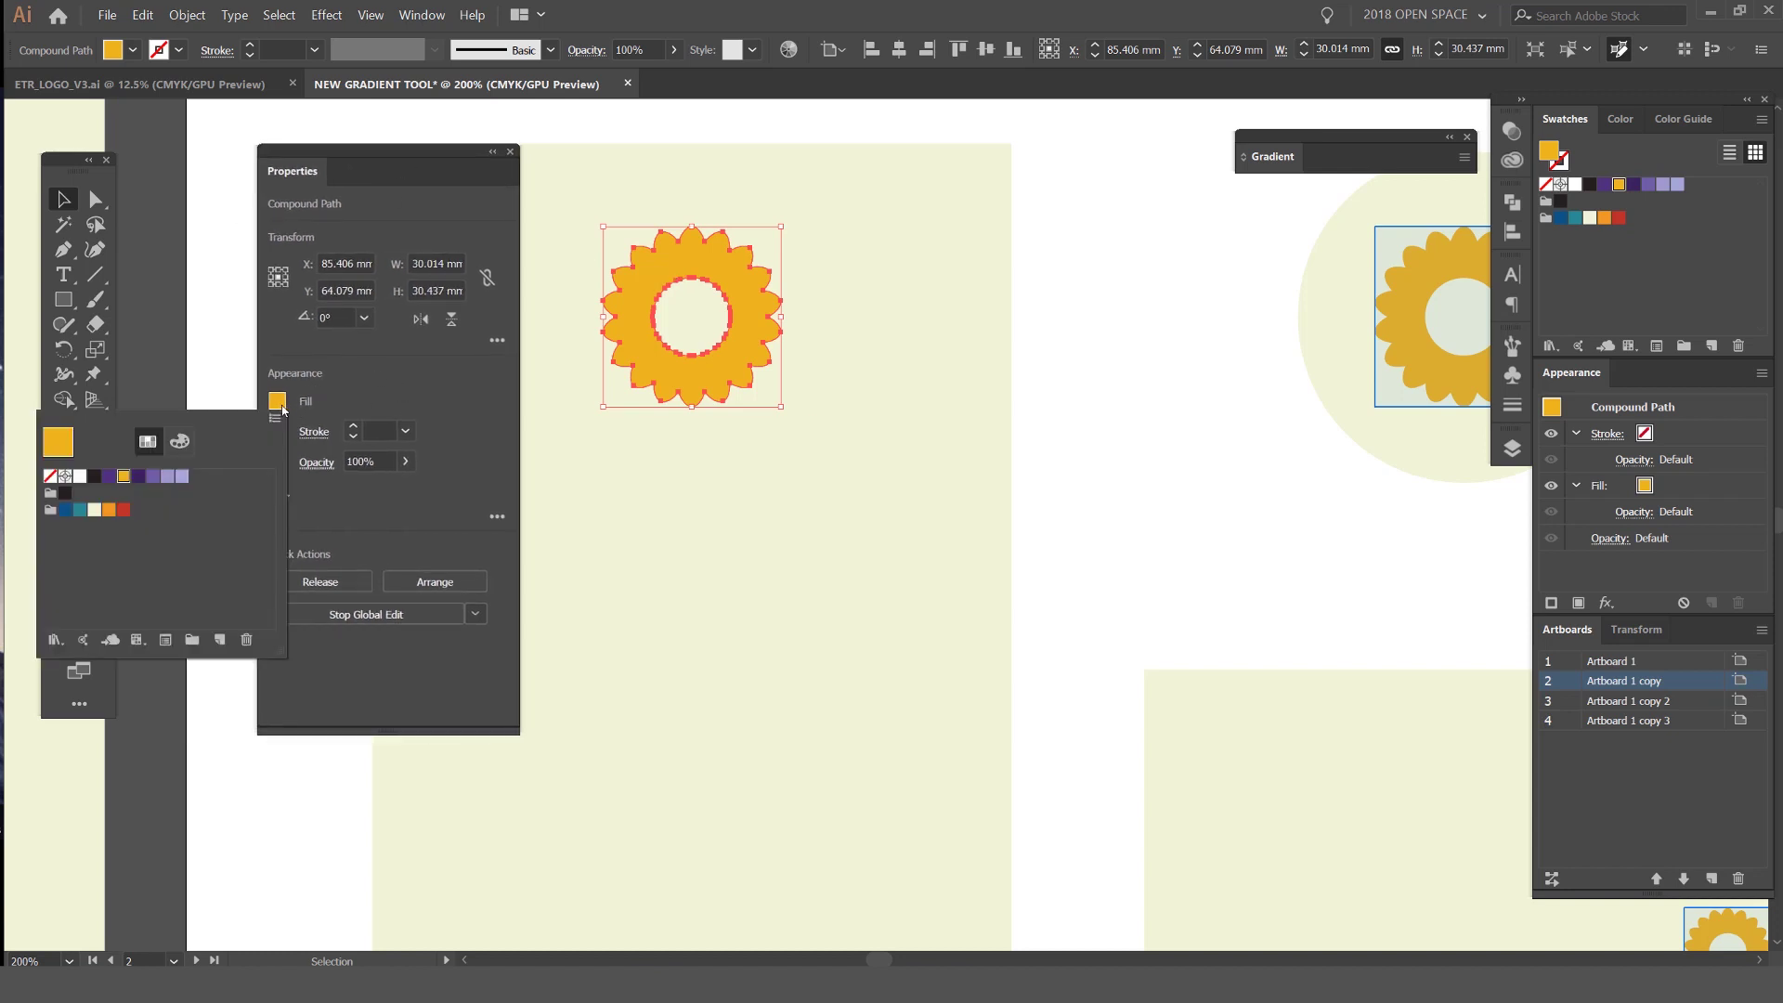
{"action": "left_click", "coordinate": [139, 478]}
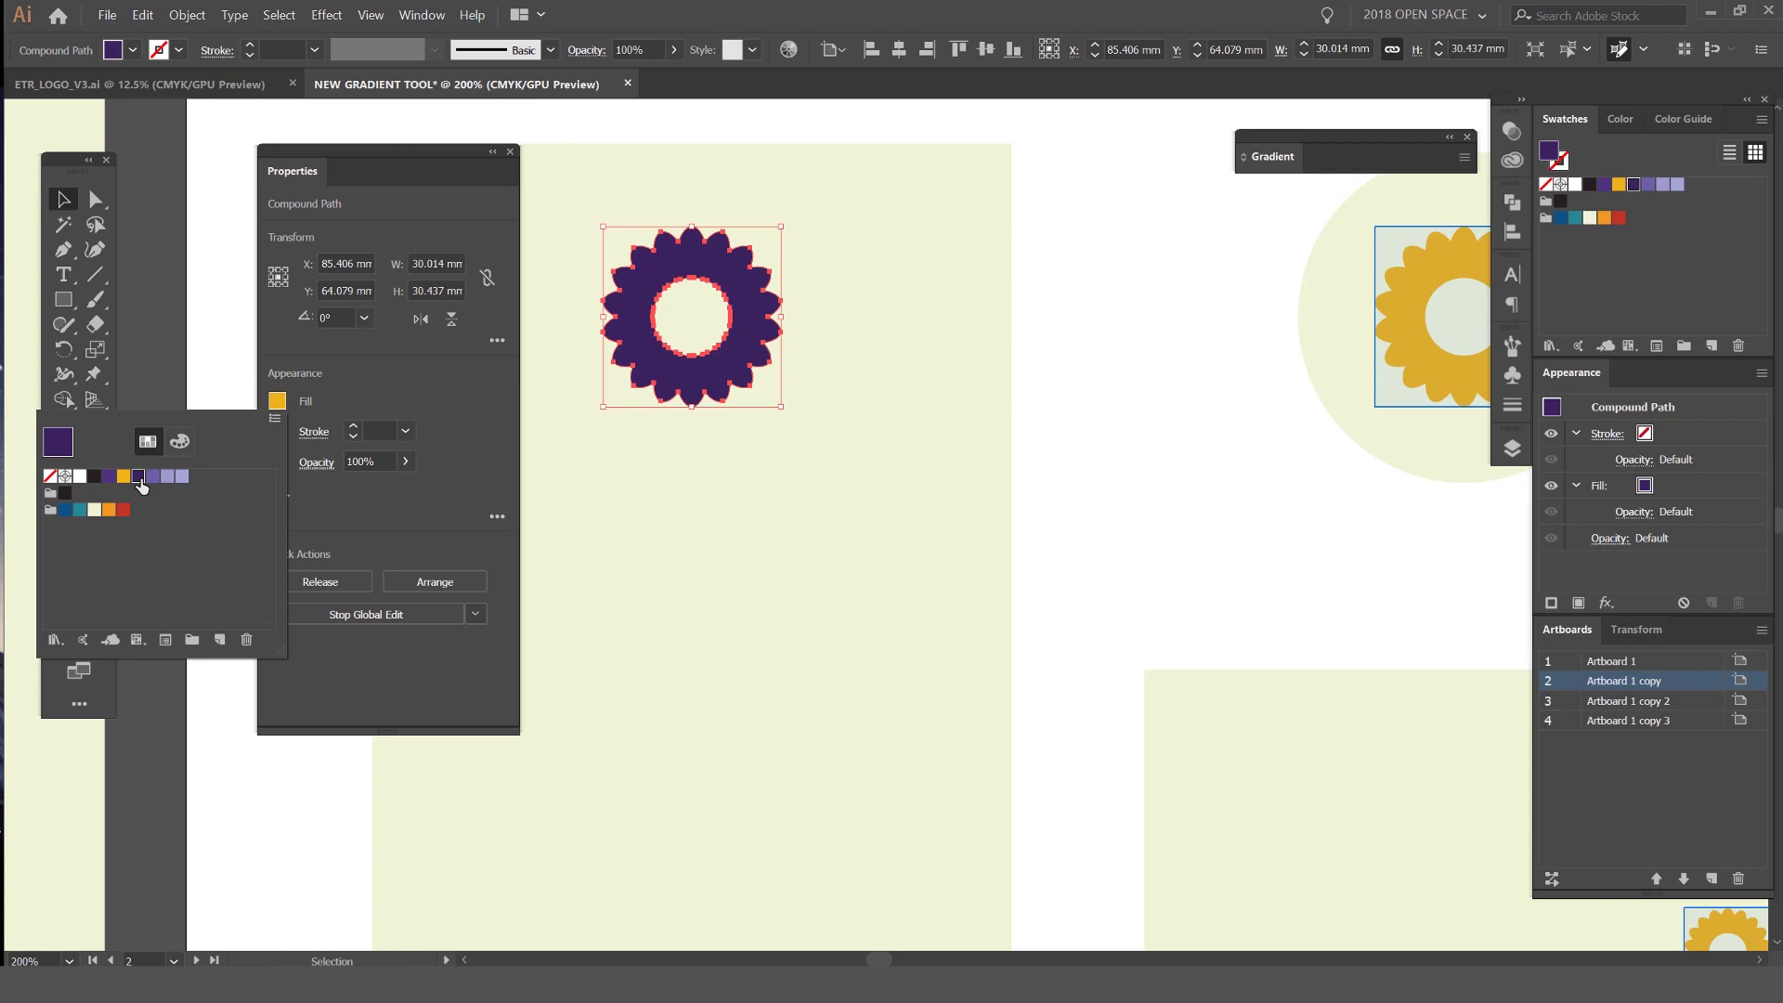
{"action": "left_click", "coordinate": [153, 477]}
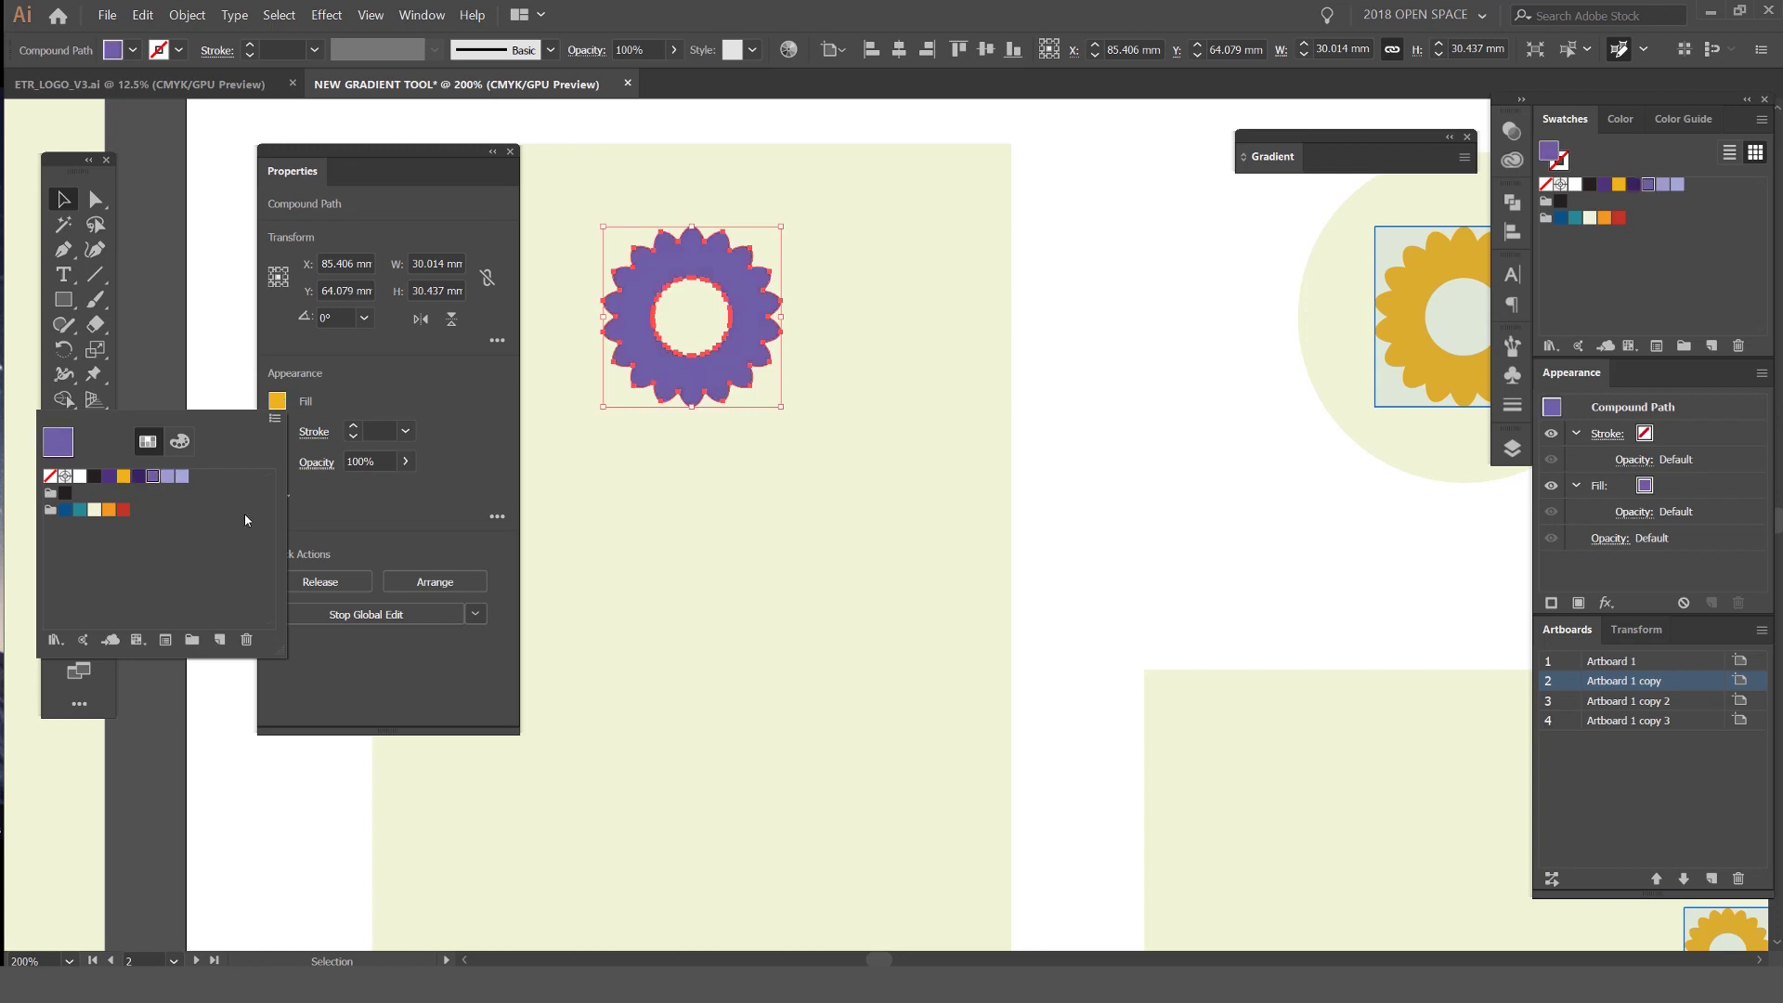
{"action": "left_click", "coordinate": [743, 376]}
{"action": "left_click_drag", "start_coordinate": [788, 376], "coordinate": [668, 409]}
{"action": "scroll", "coordinate": [724, 397], "scroll_direction": "down", "scroll_amount": 1}
{"action": "left_click_drag", "start_coordinate": [782, 352], "coordinate": [788, 339]}
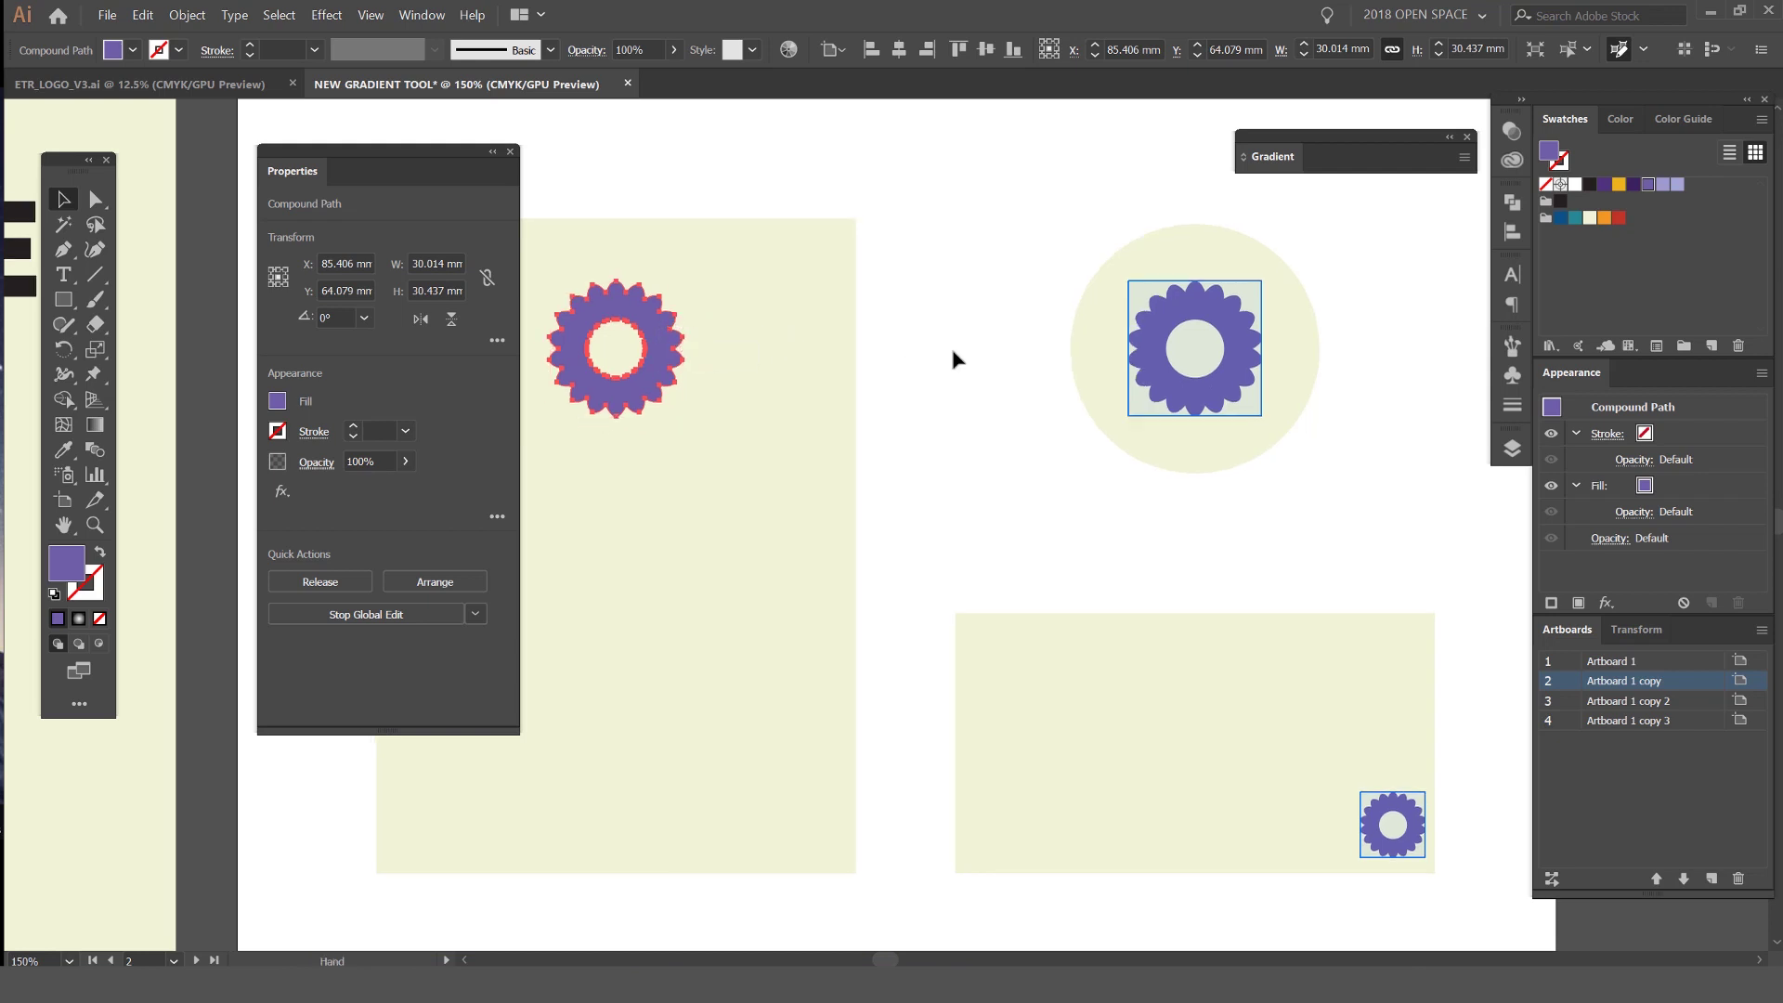
Add a 6 pt golden-yellow stroke to the globally edited flowers
{"action": "left_click", "coordinate": [276, 431]}
{"action": "left_click", "coordinate": [354, 427]}
{"action": "left_click", "coordinate": [355, 427]}
{"action": "left_click", "coordinate": [355, 427]}
{"action": "left_click", "coordinate": [355, 427]}
{"action": "left_click", "coordinate": [355, 427]}
{"action": "left_click", "coordinate": [355, 427]}
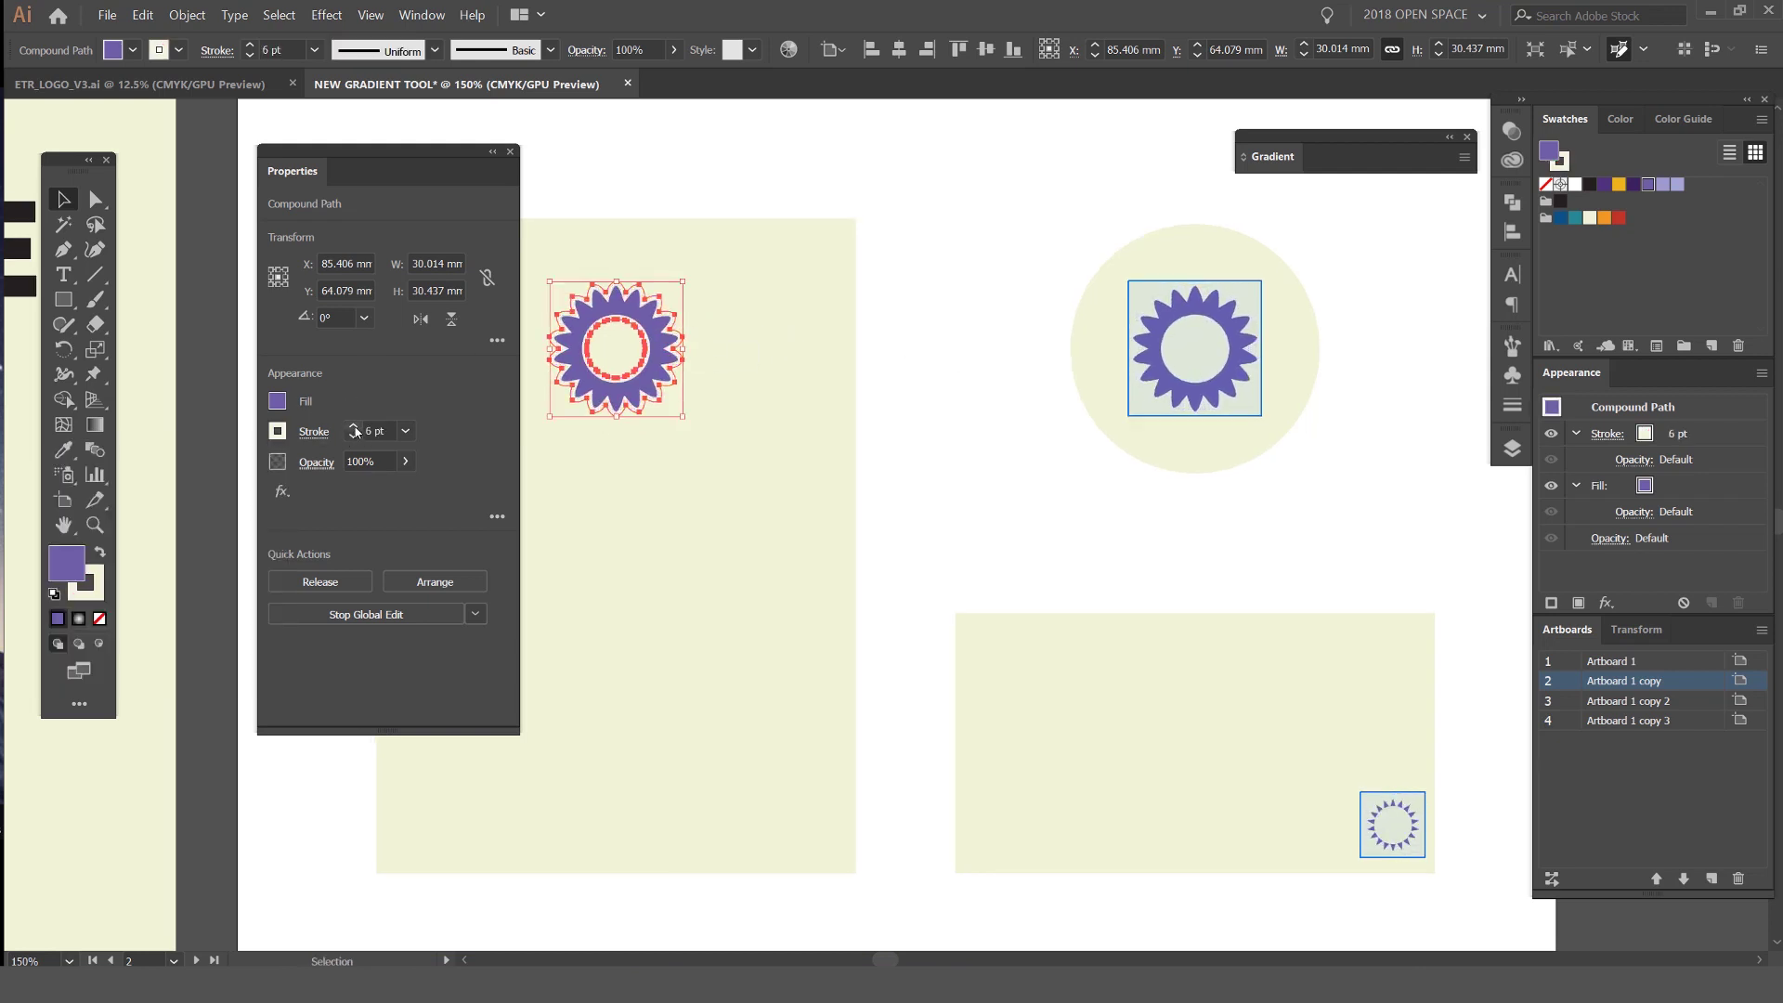
{"action": "left_click", "coordinate": [285, 432]}
{"action": "left_click", "coordinate": [107, 539]}
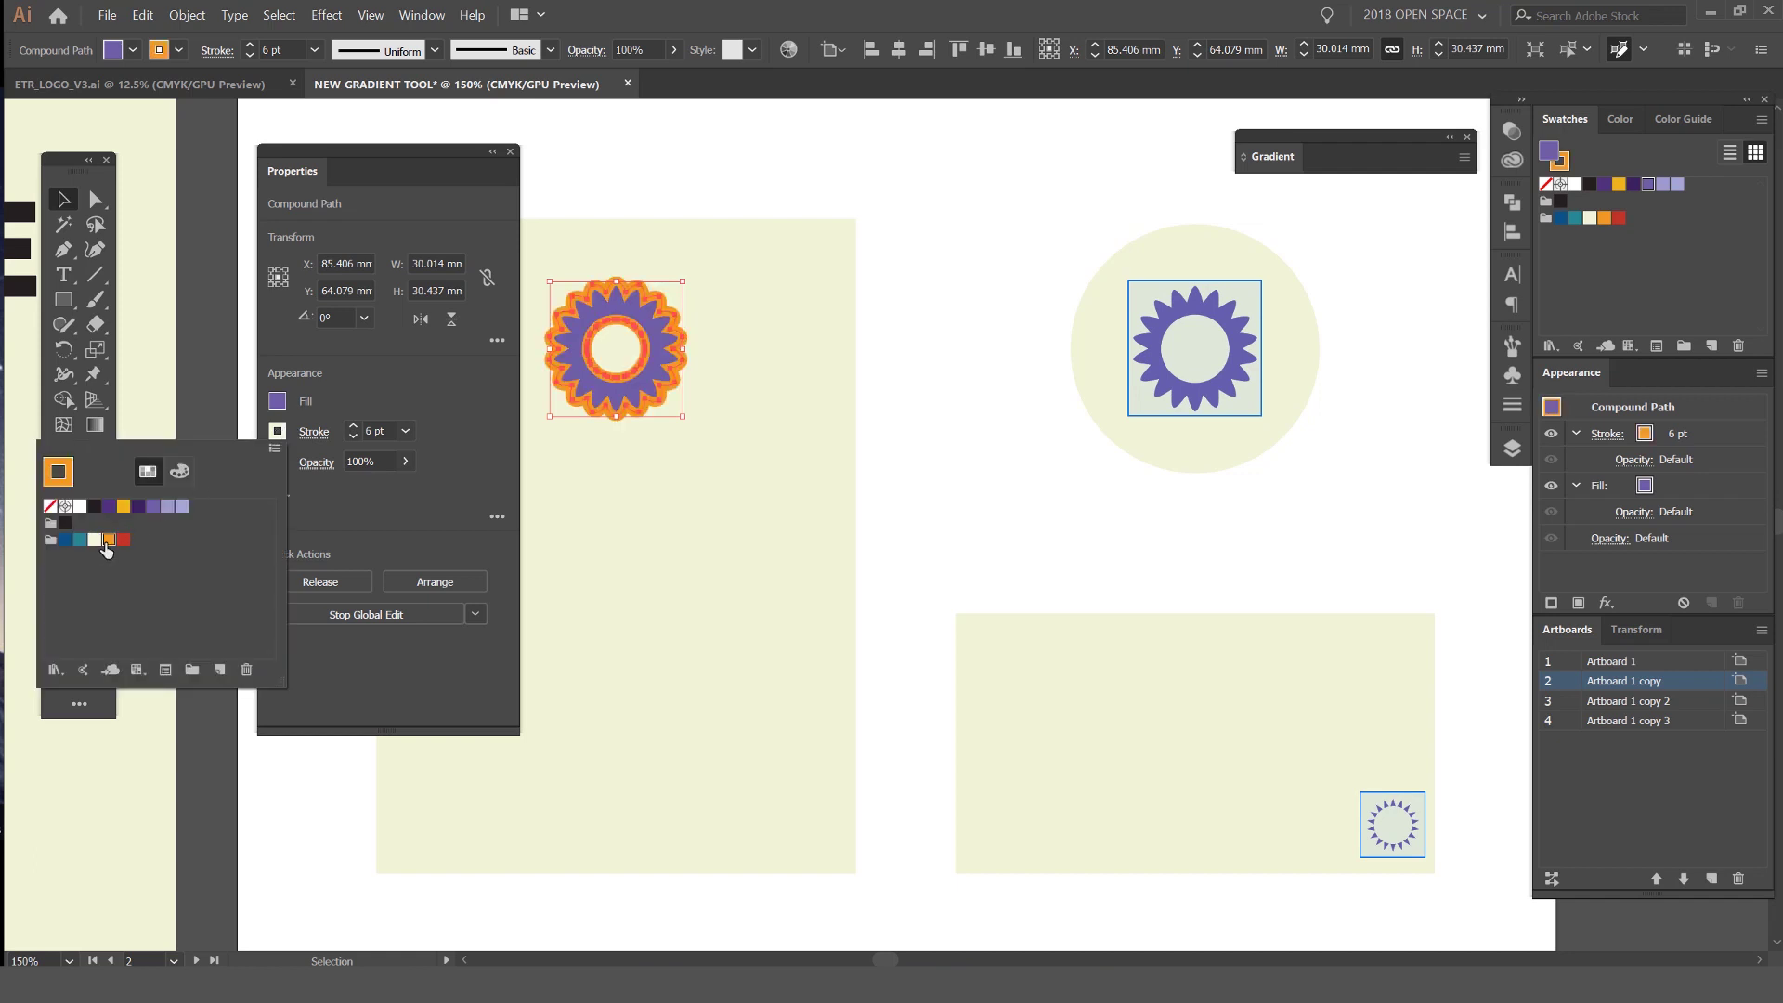
{"action": "left_click", "coordinate": [111, 506]}
{"action": "left_click", "coordinate": [123, 506]}
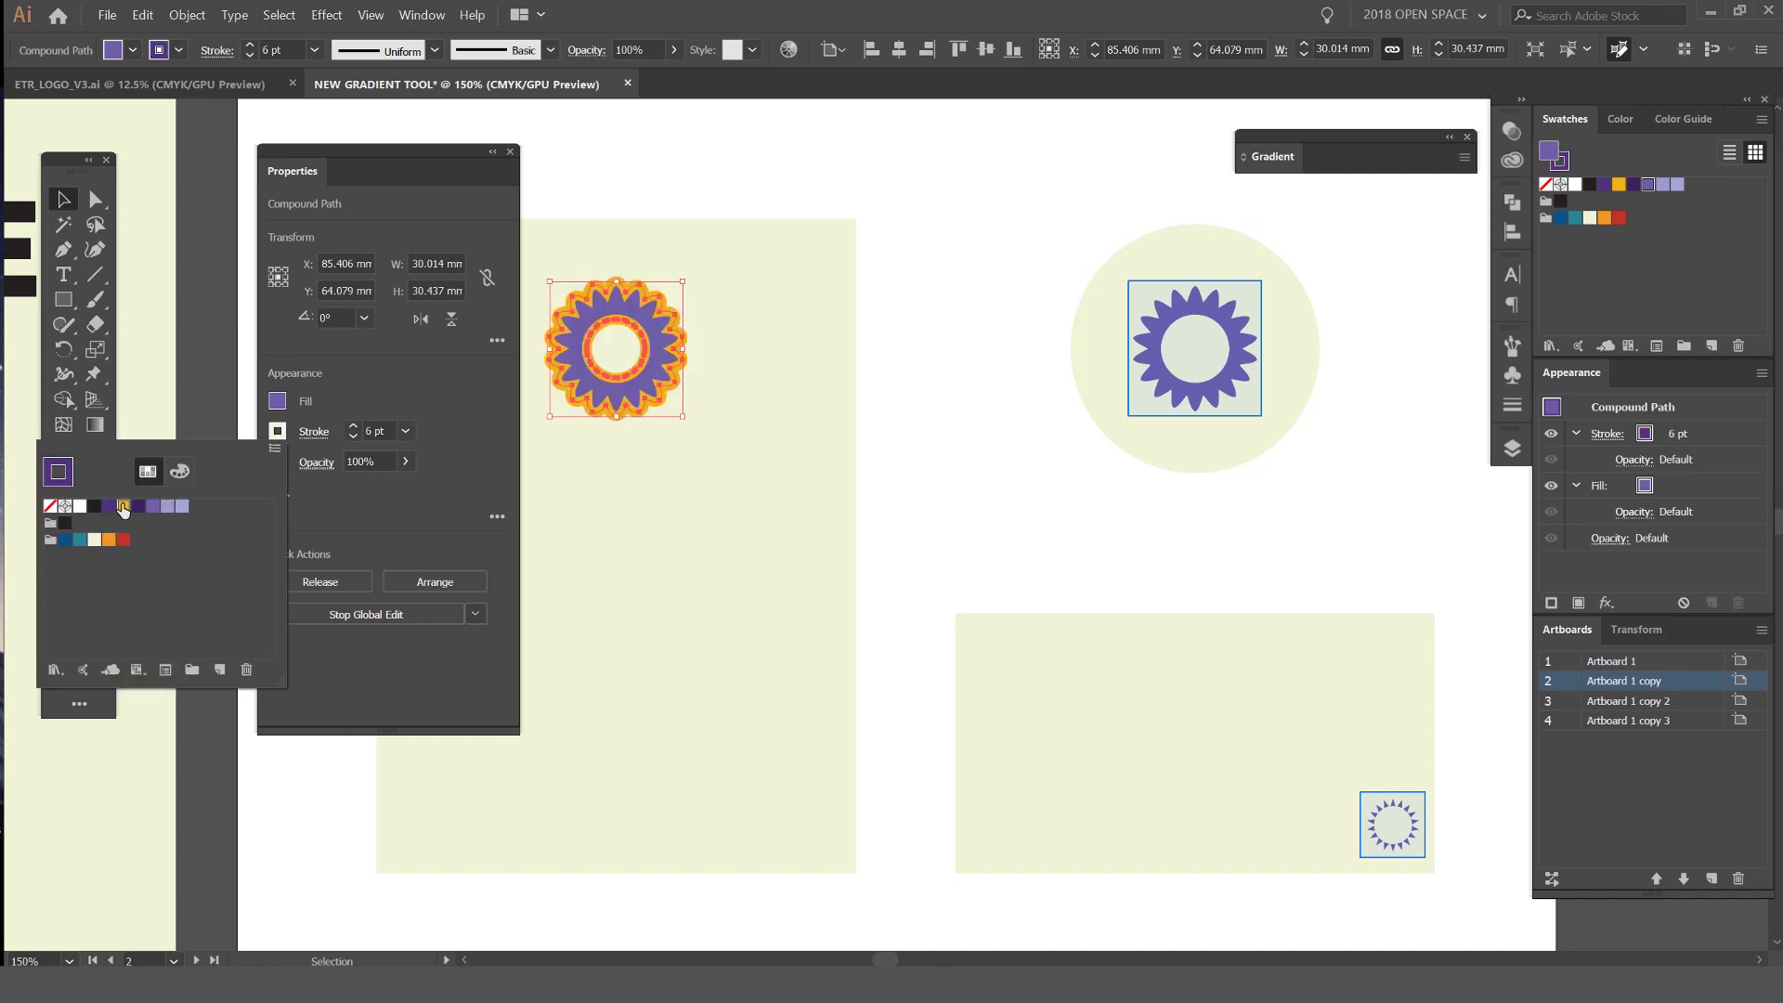
Lower the opacity of the globally edited flowers to 19%
{"action": "left_click", "coordinate": [402, 464]}
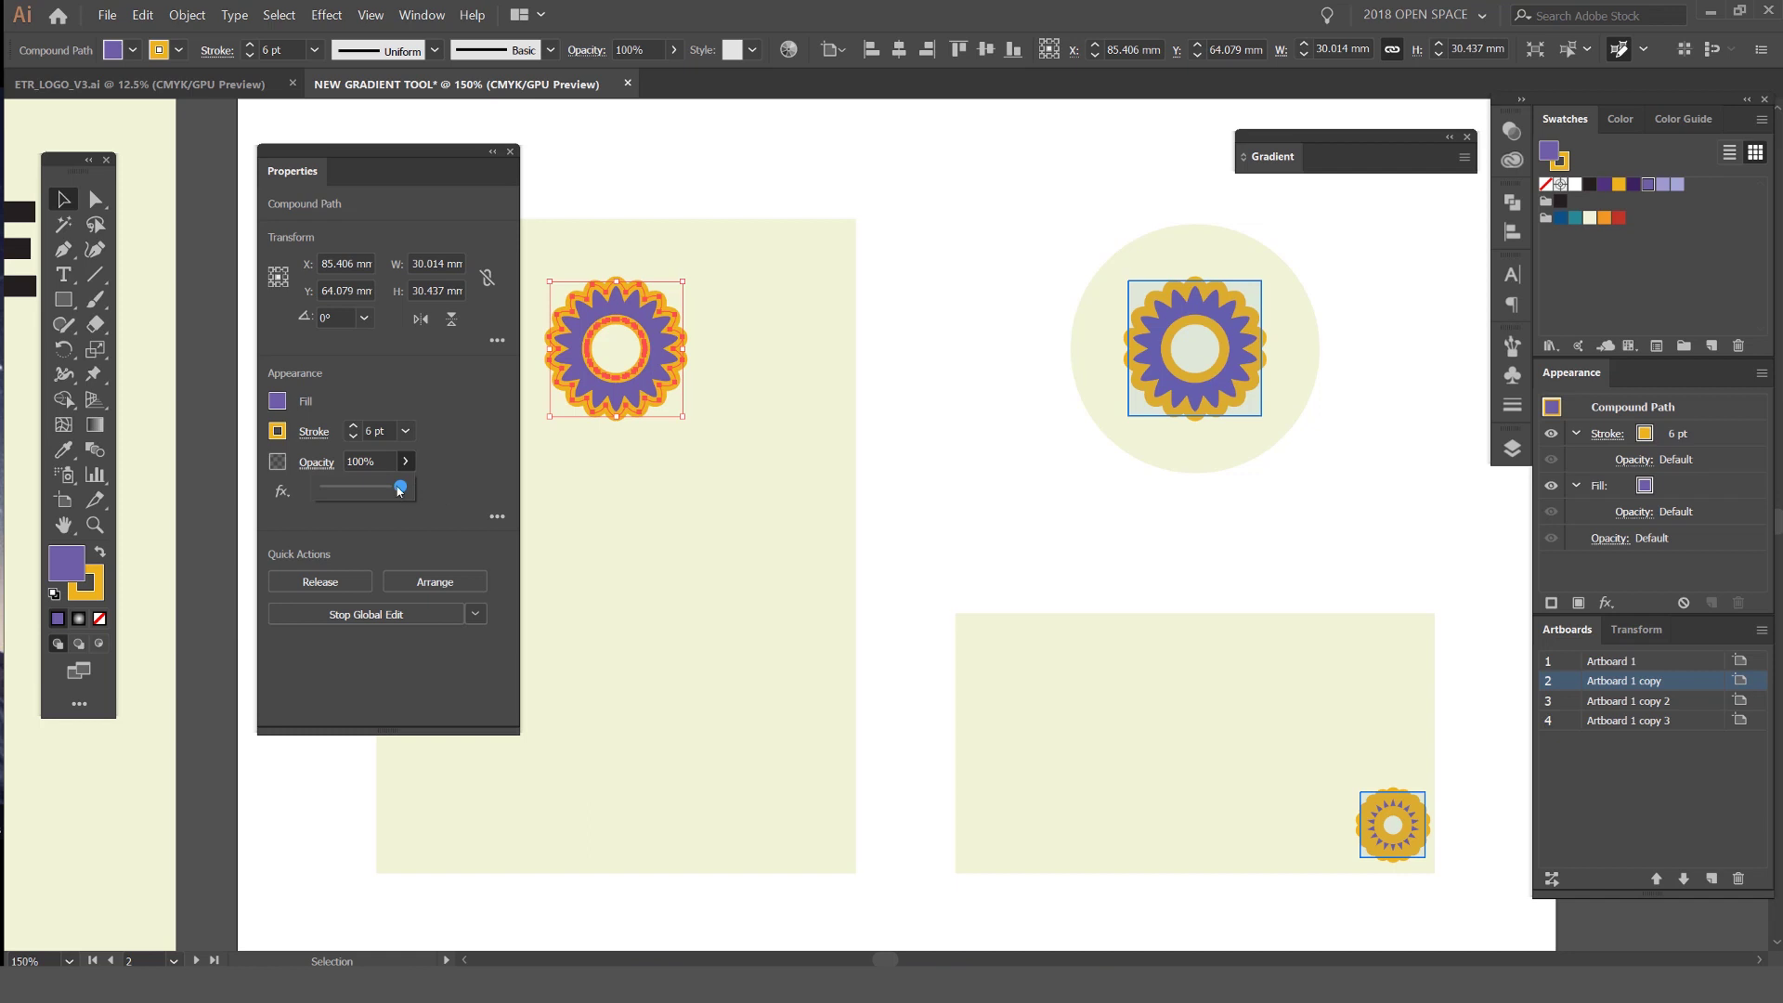
{"action": "left_click_drag", "start_coordinate": [399, 488], "coordinate": [340, 487]}
{"action": "key", "text": "space"}
{"action": "left_click_drag", "start_coordinate": [1131, 501], "coordinate": [982, 489]}
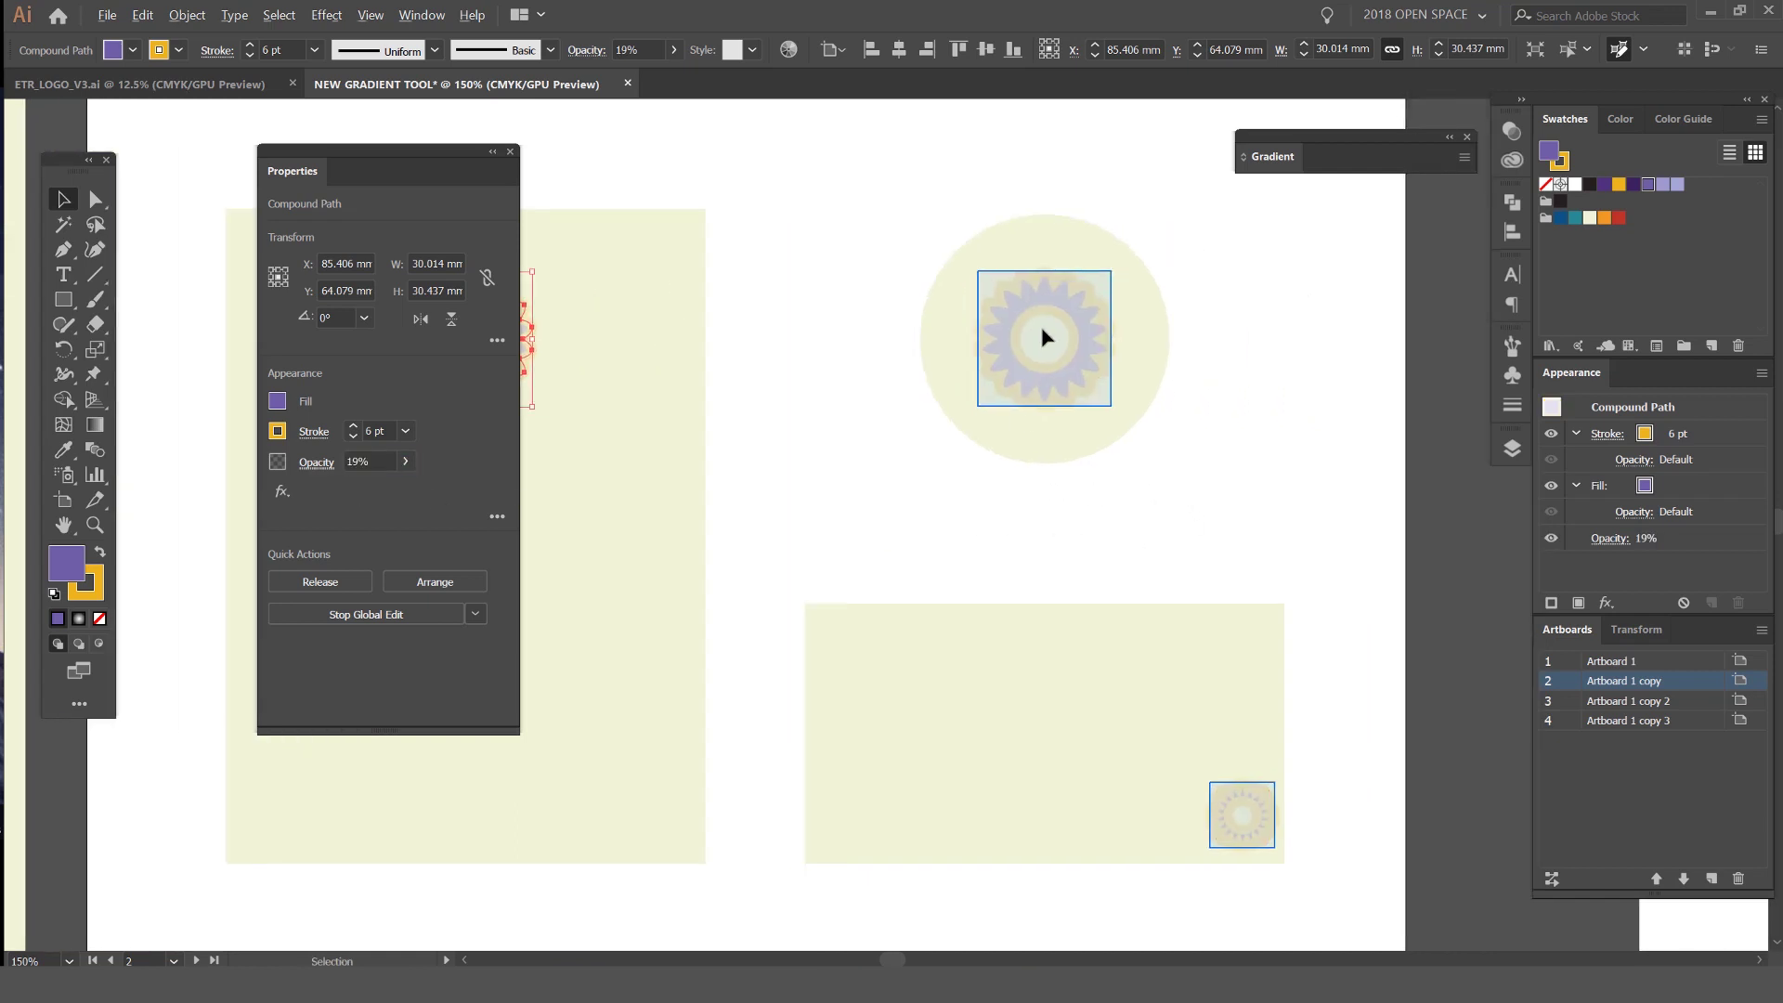
Release the compound paths of the globally edited flowers and clear the selection
{"action": "scroll", "coordinate": [1043, 334], "scroll_direction": "down", "scroll_amount": 1}
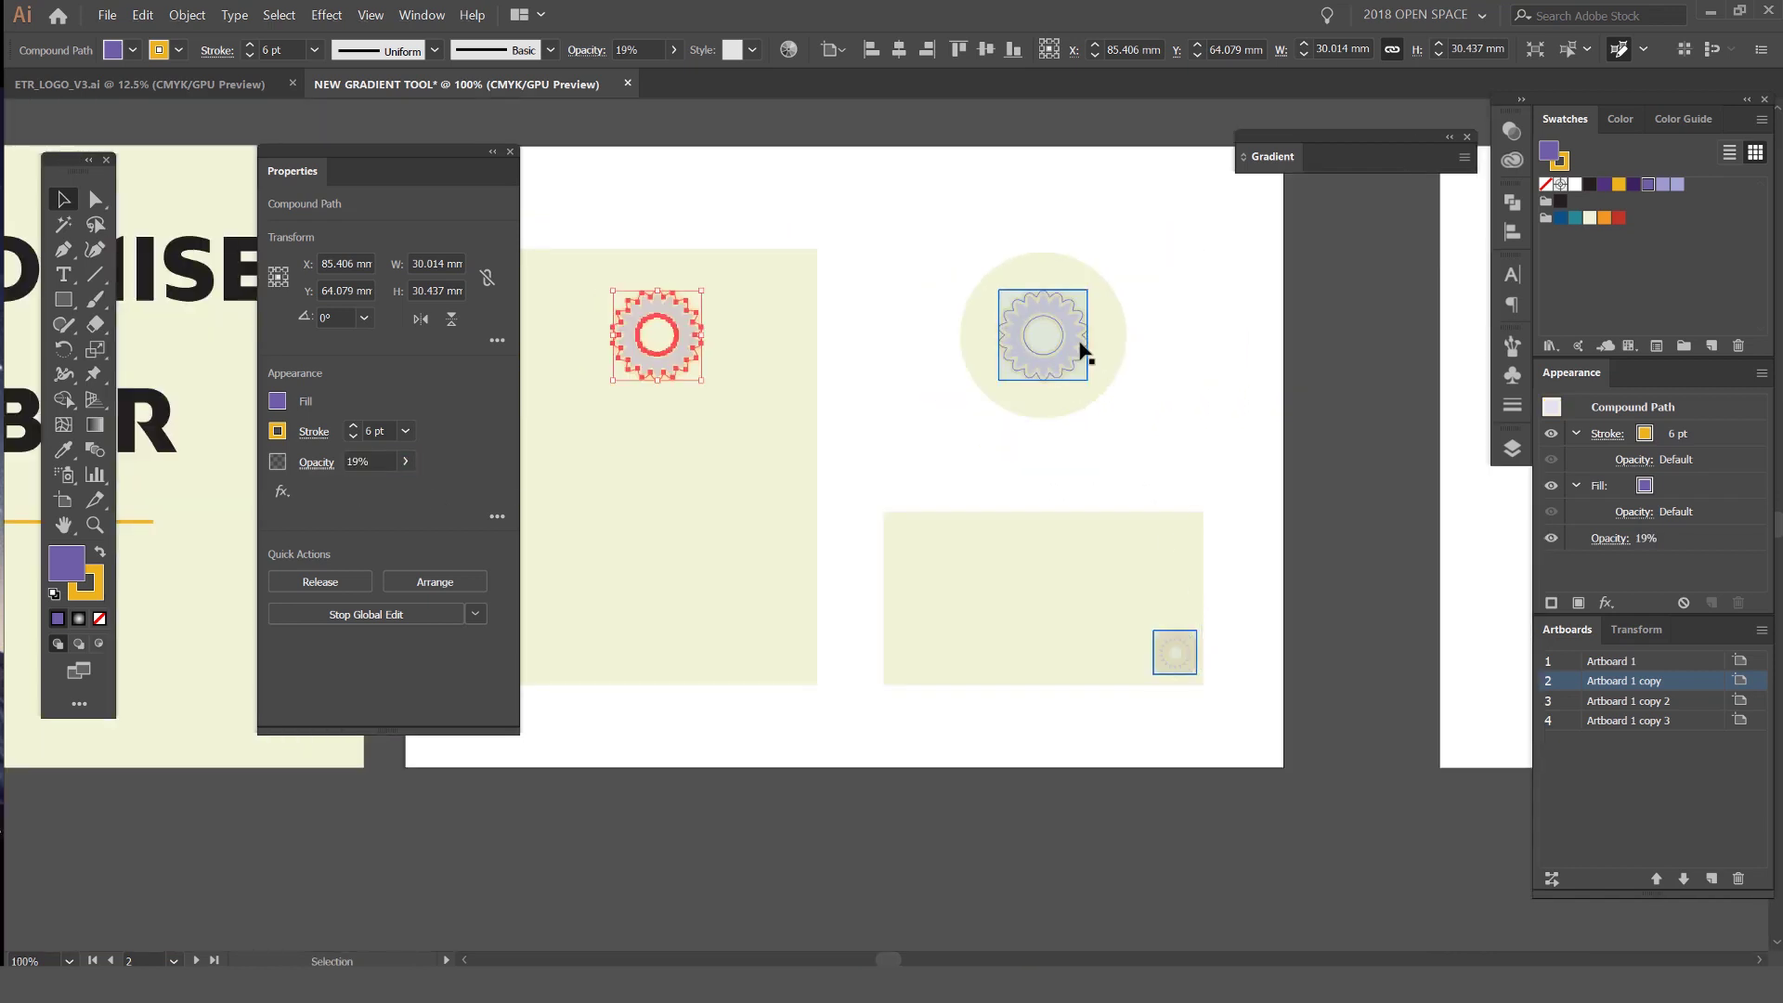
{"action": "scroll", "coordinate": [752, 334], "scroll_direction": "up", "scroll_amount": 1, "text": "alt"}
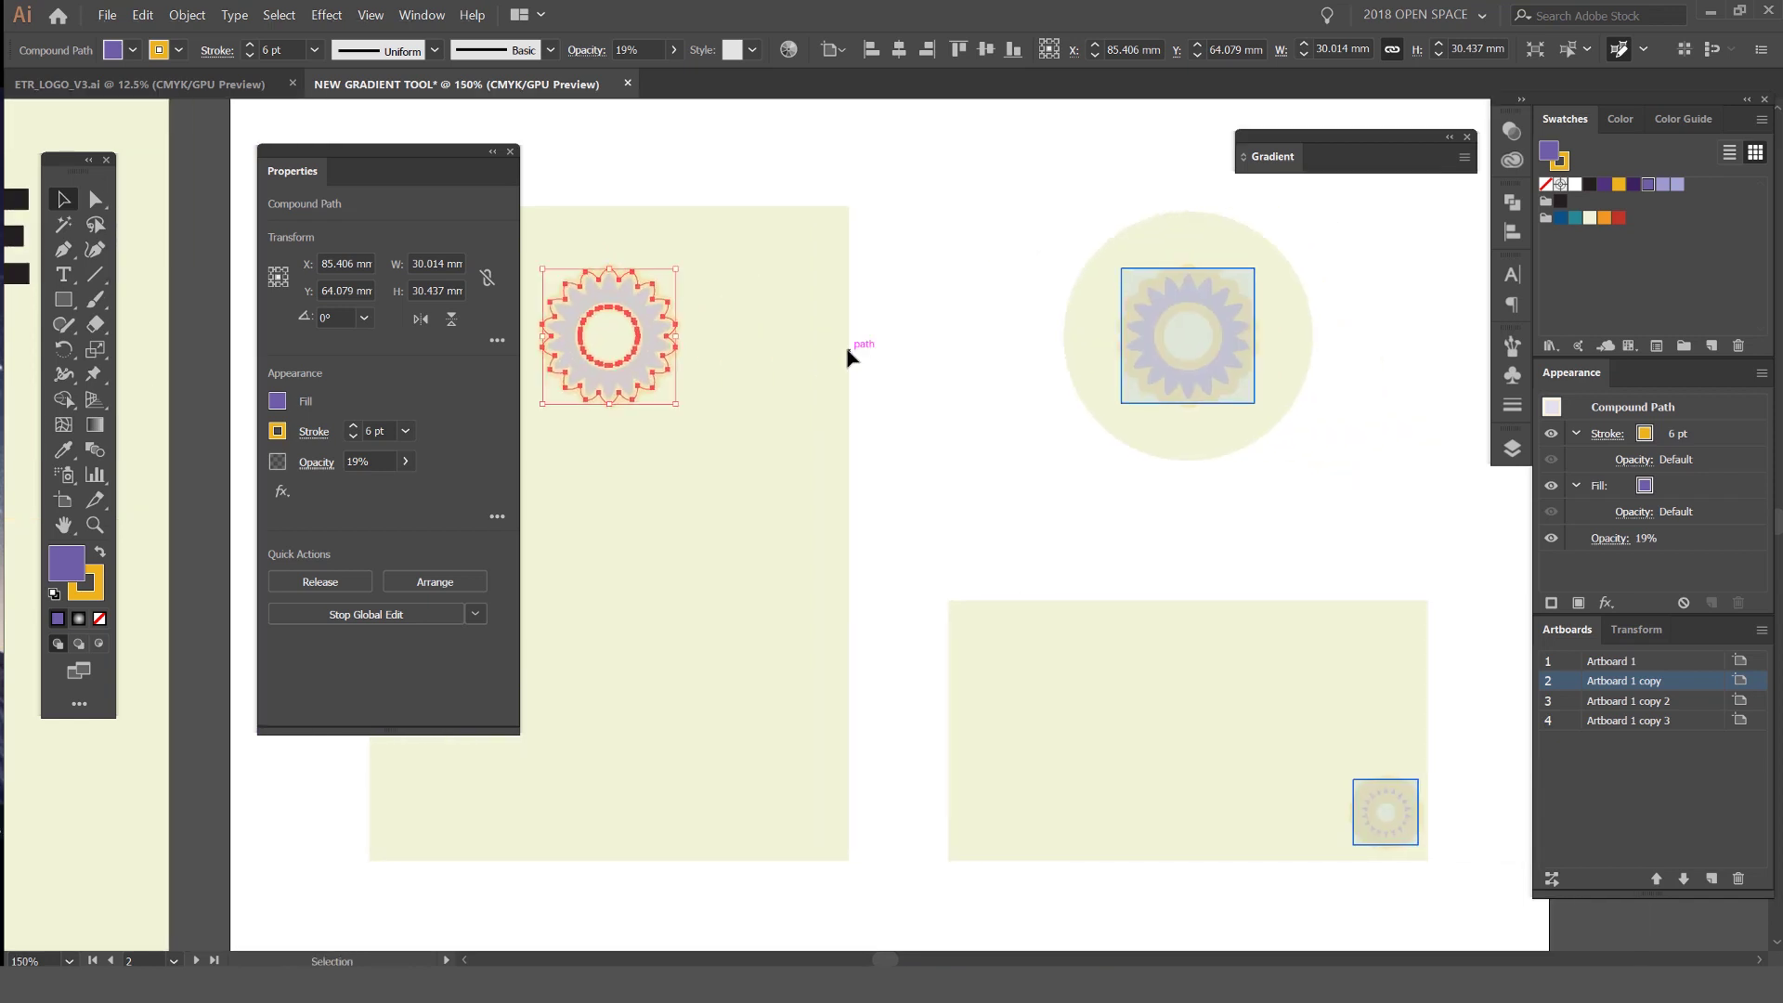
{"action": "left_click", "coordinate": [346, 588]}
{"action": "left_click", "coordinate": [917, 334]}
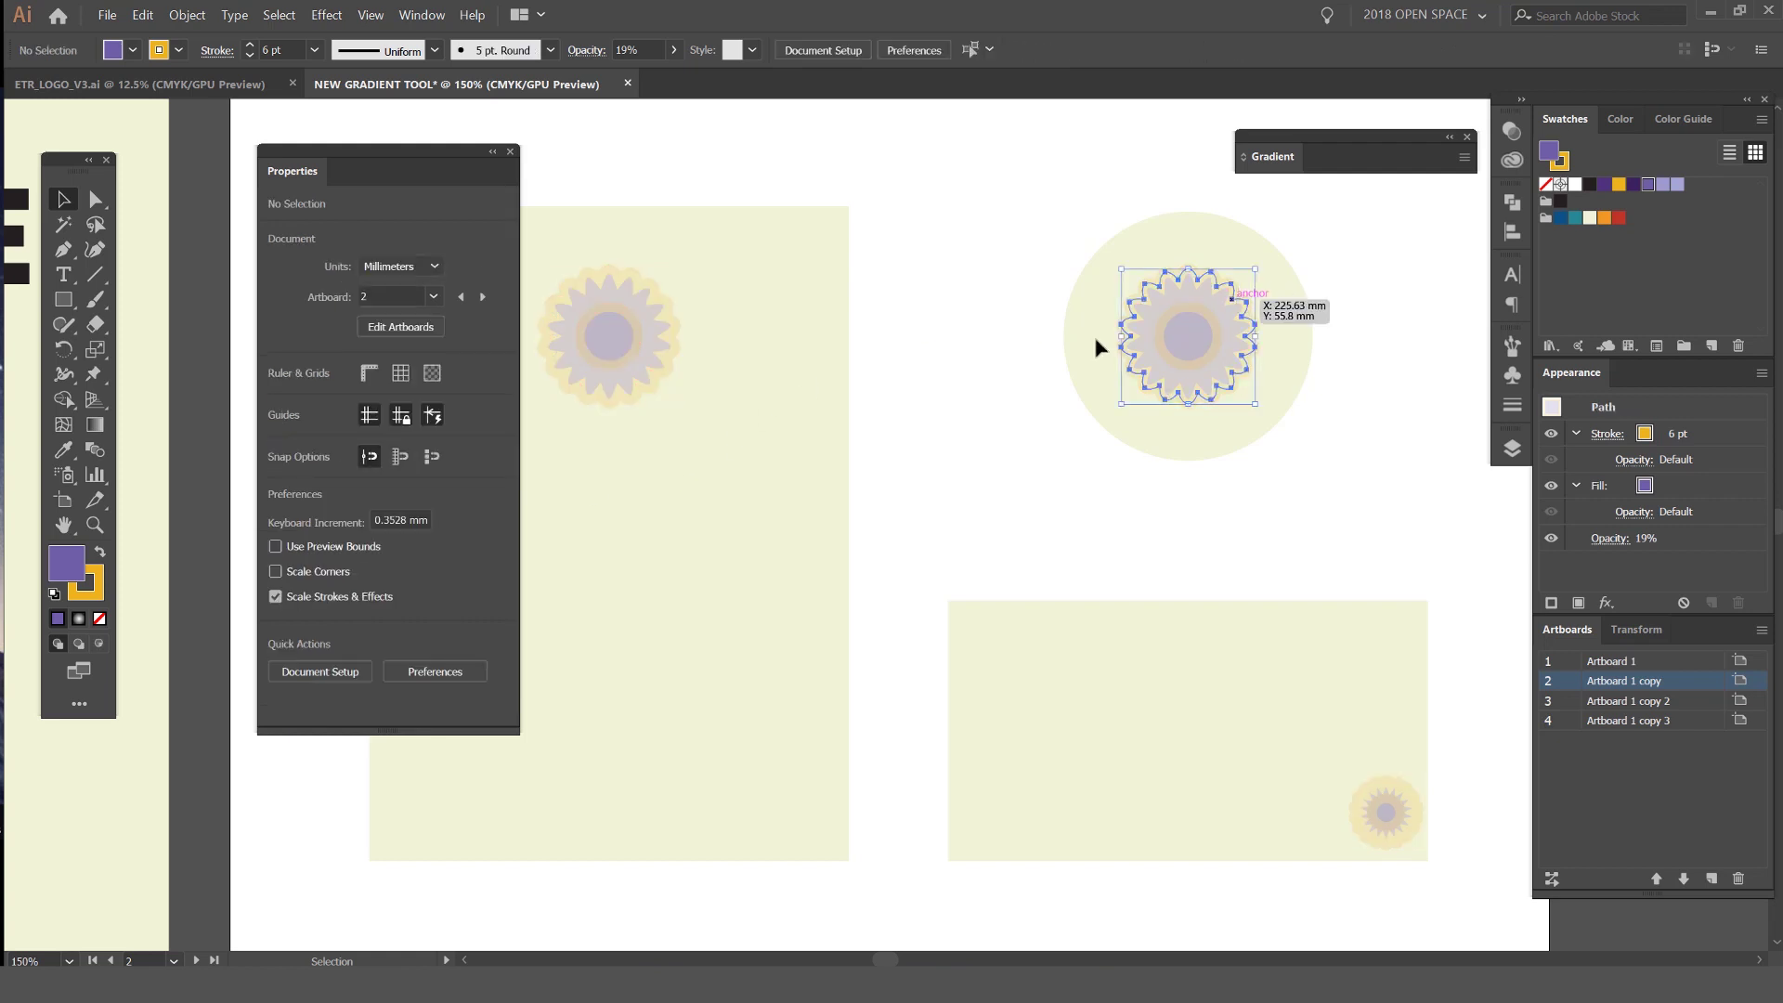
Select the flower on the large portrait rectangle and start Global Edit for all matching shapes
{"action": "scroll", "coordinate": [955, 339], "scroll_direction": "down", "scroll_amount": 1, "text": "alt"}
{"action": "left_click", "coordinate": [747, 327]}
{"action": "left_click", "coordinate": [366, 647]}
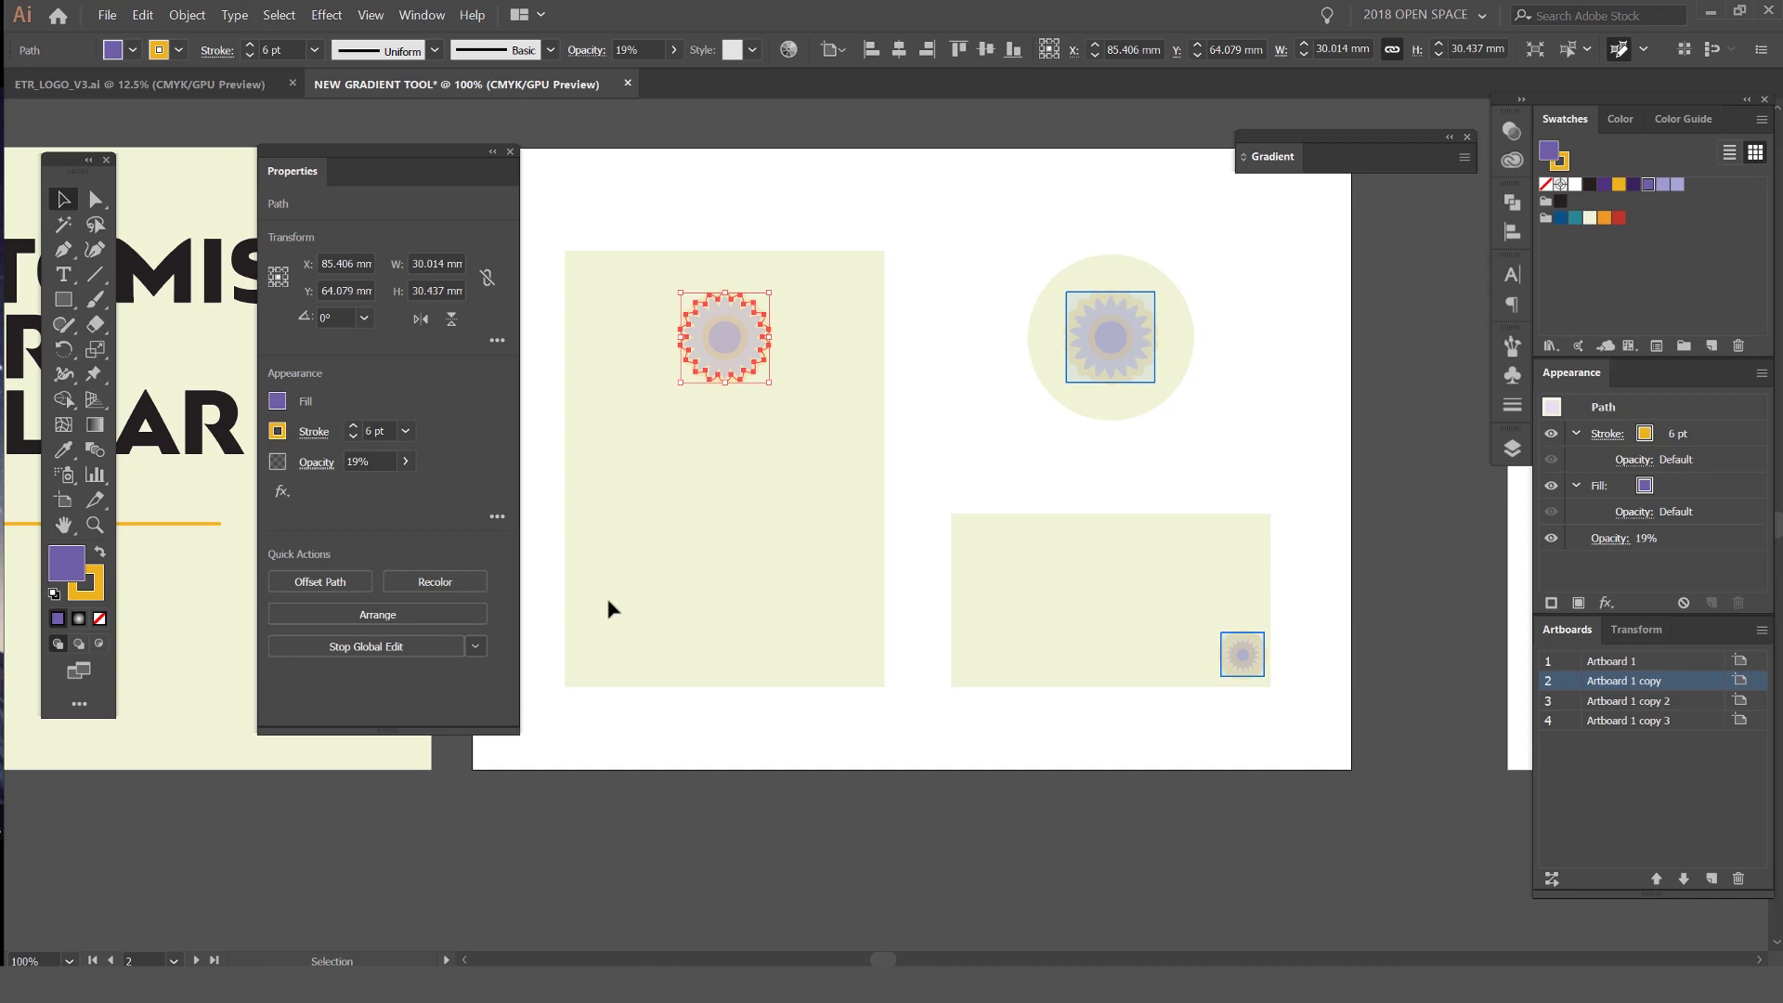
Recolor the globally edited flowers with the blue-to-red color group, shuffling to a red stroke and teal fill, without saving changes to the swatch group
{"action": "scroll", "coordinate": [843, 398], "scroll_direction": "up", "scroll_amount": 1}
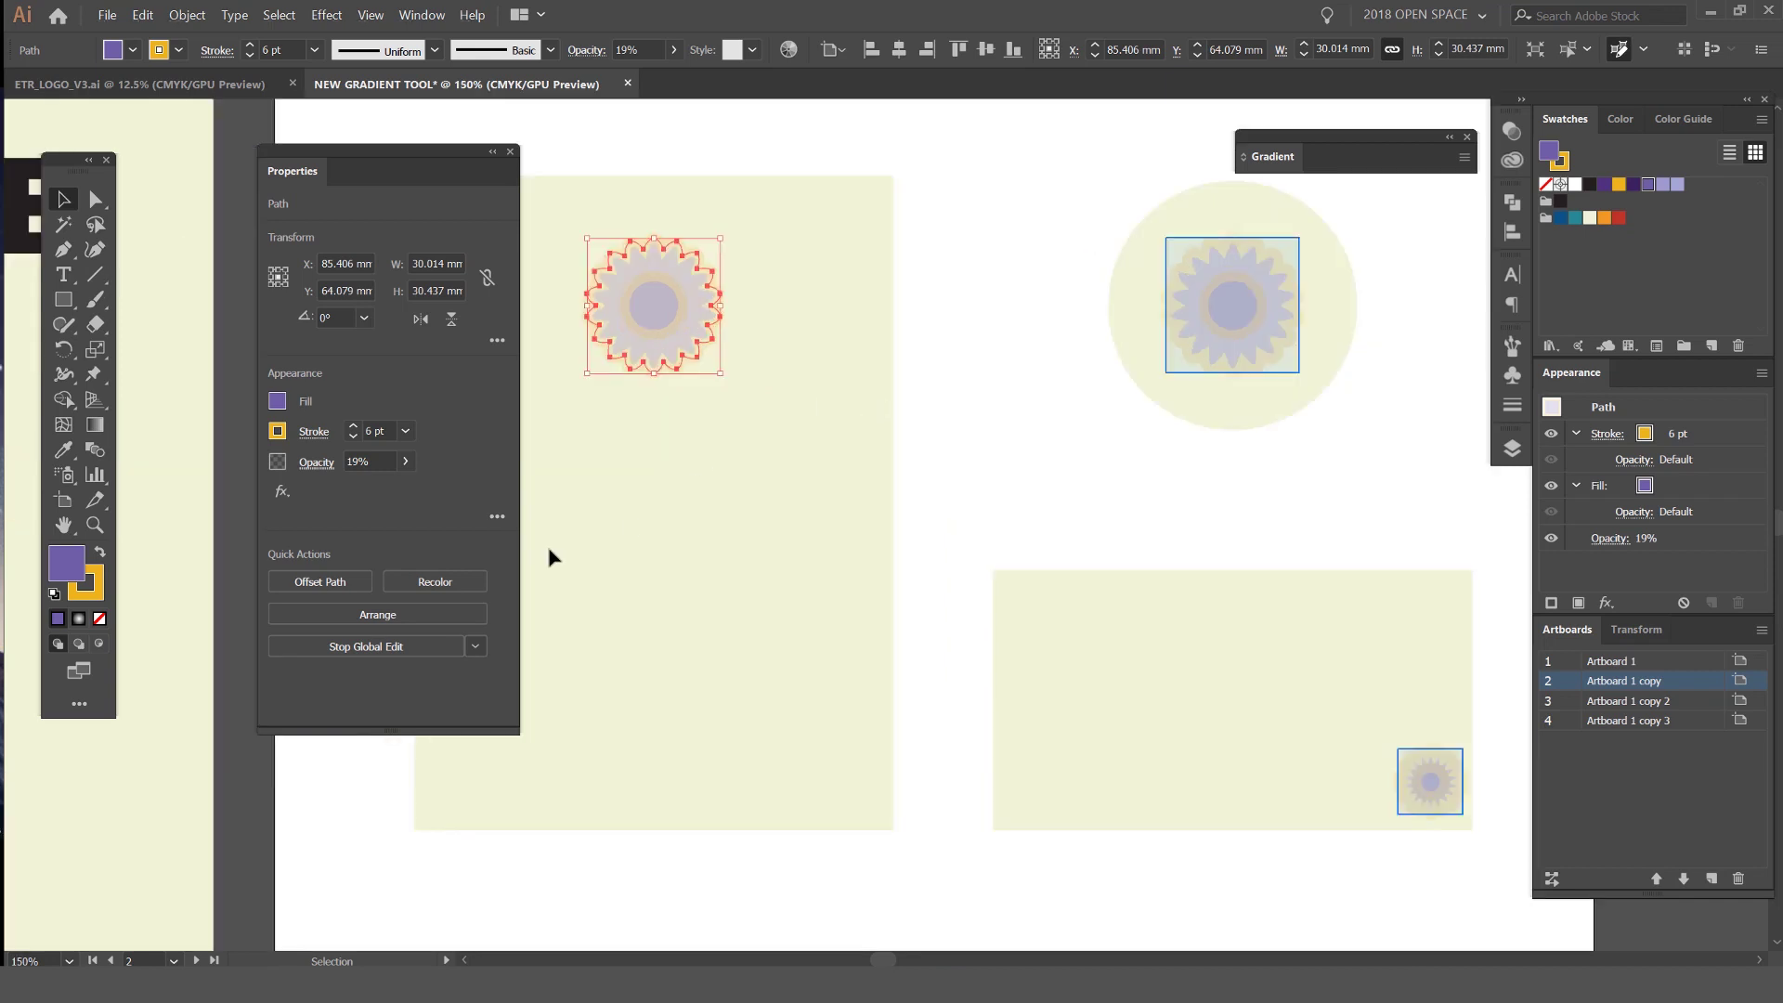
{"action": "left_click", "coordinate": [434, 582]}
{"action": "left_click", "coordinate": [1535, 319]}
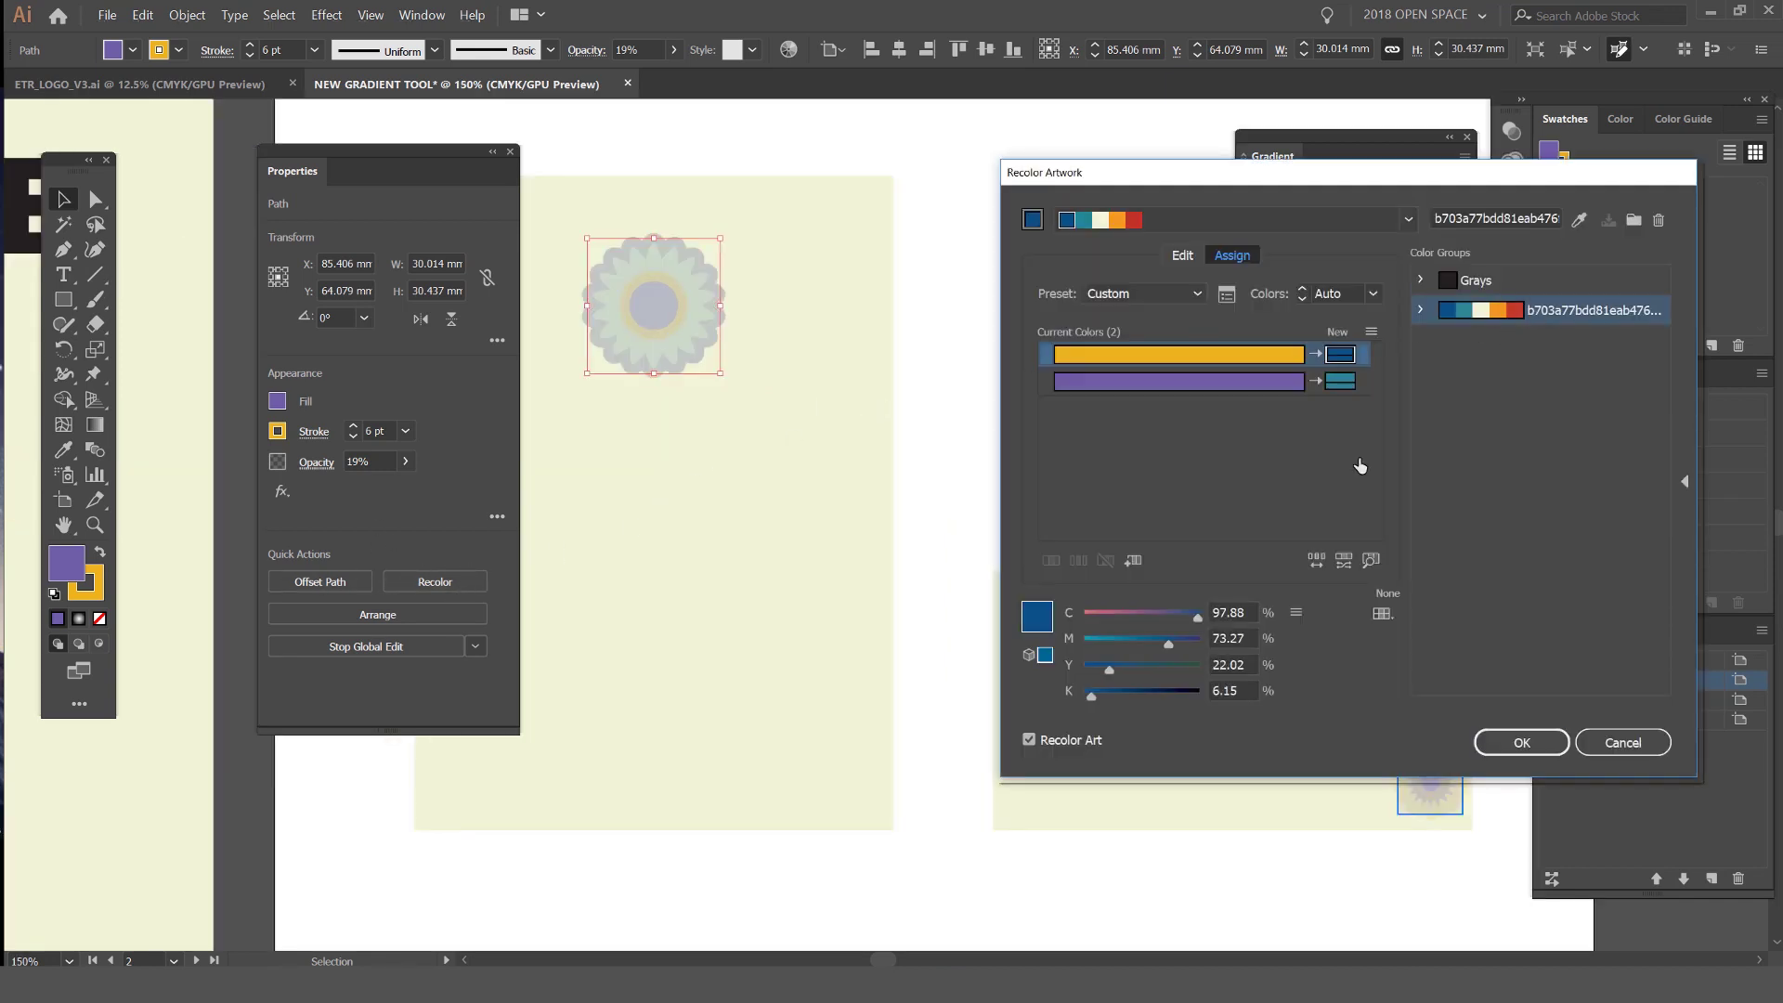
{"action": "left_click", "coordinate": [1317, 560]}
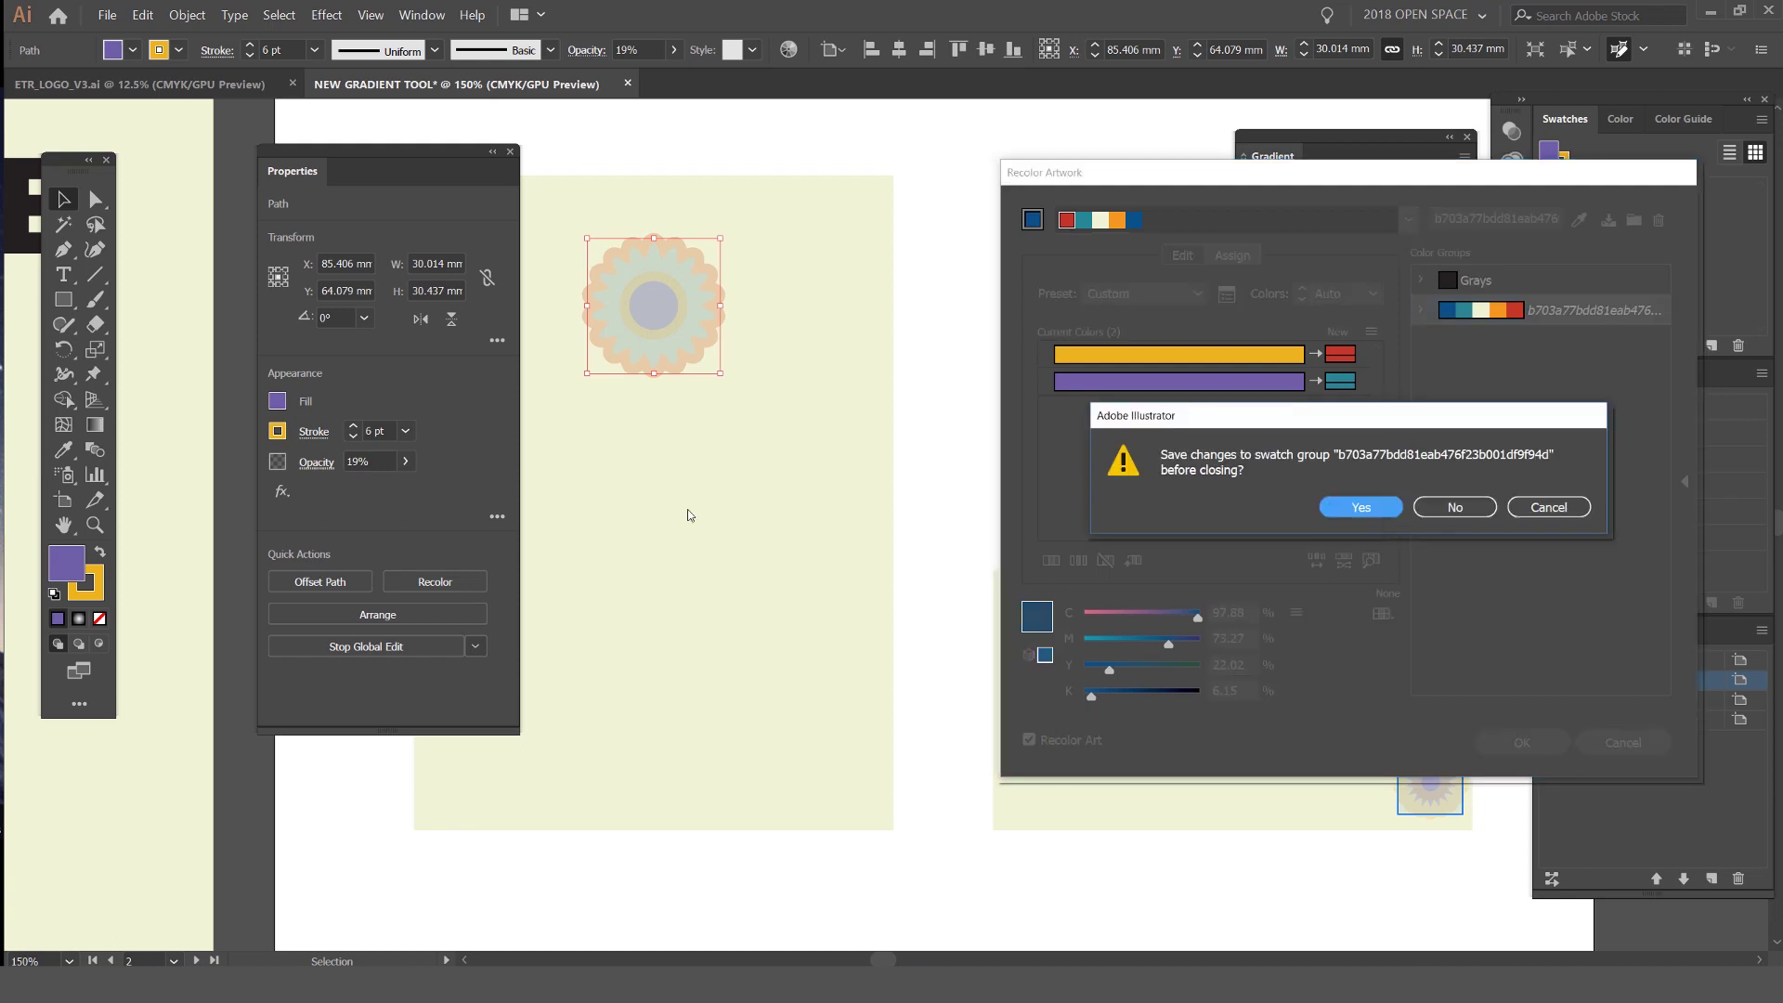
{"action": "left_click", "coordinate": [1454, 507]}
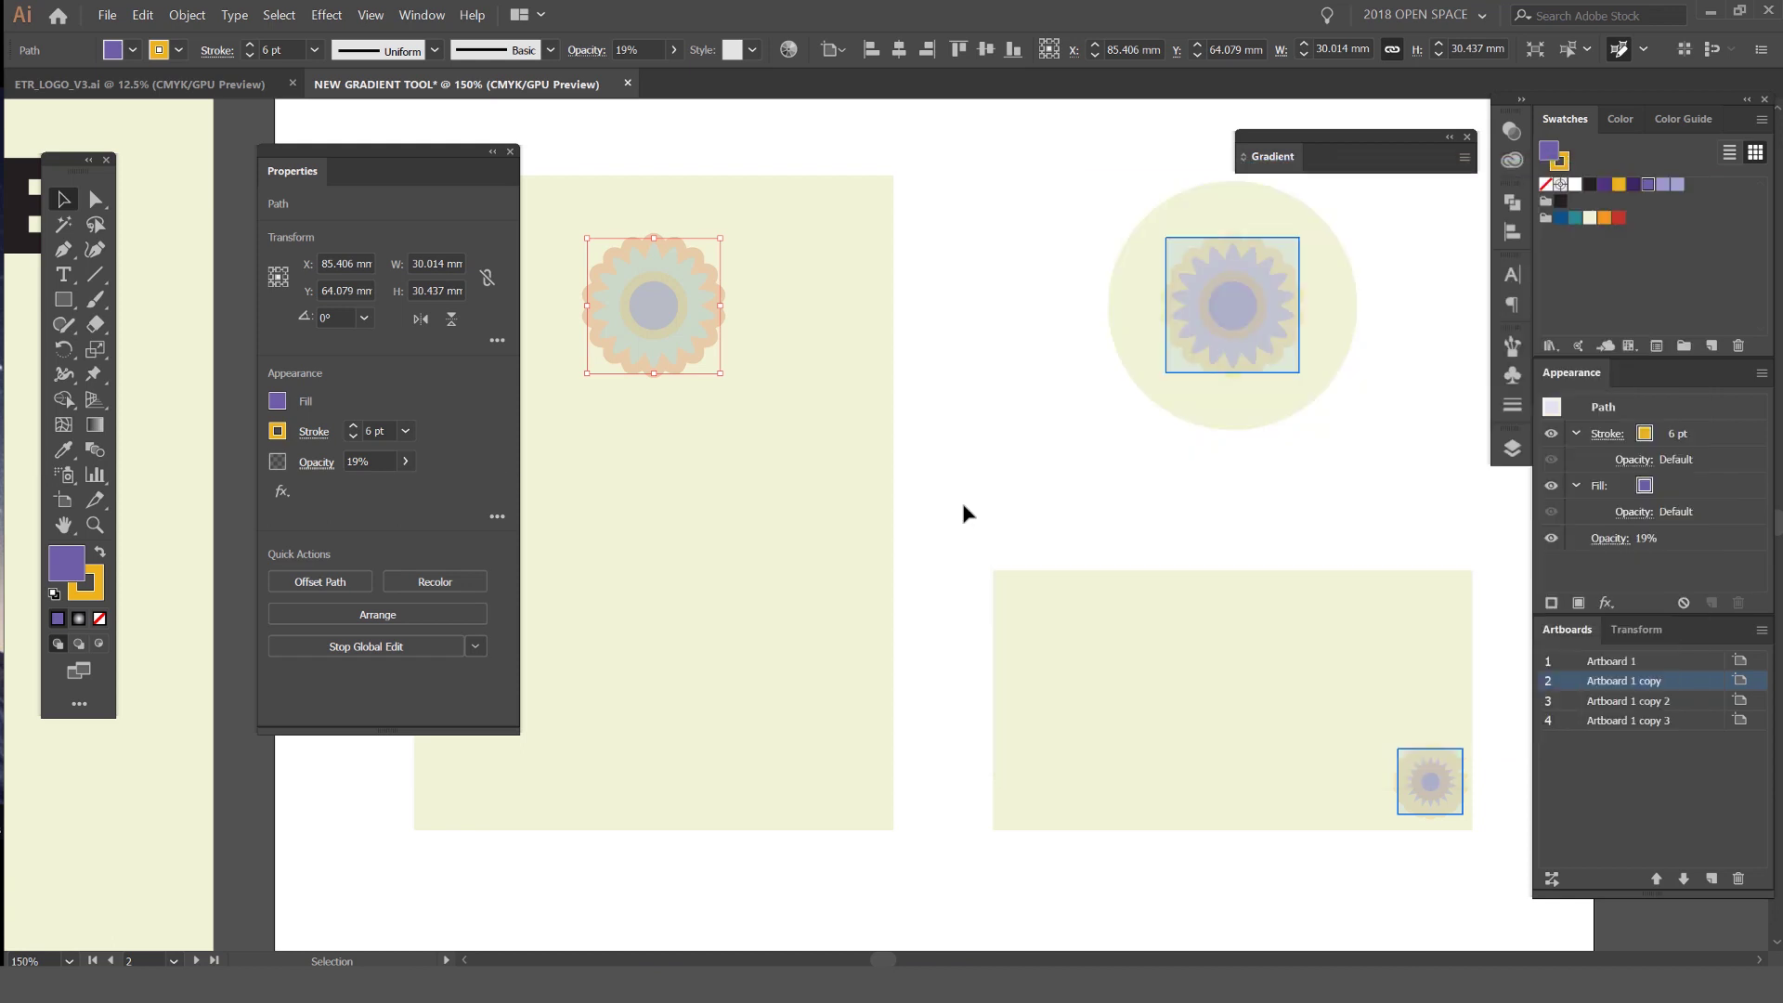
Raise the opacity of the globally edited flowers to 100%
{"action": "left_click", "coordinate": [405, 462]}
{"action": "left_click_drag", "start_coordinate": [334, 486], "coordinate": [400, 486]}
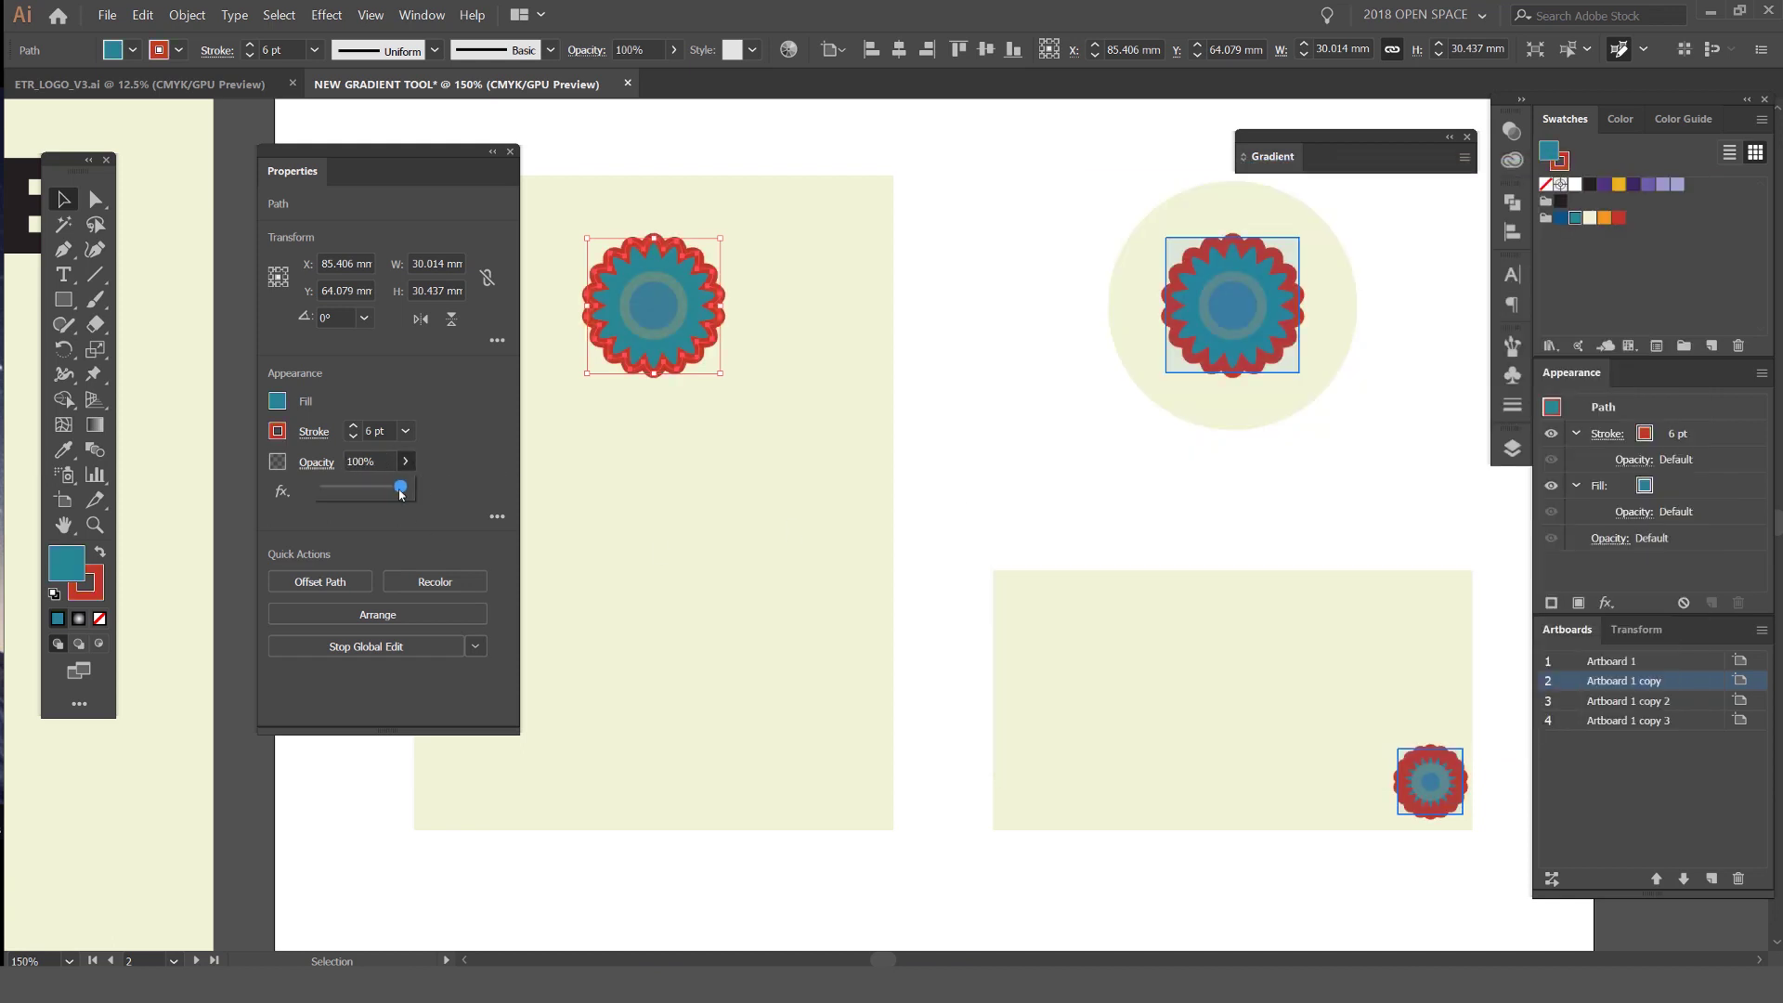
{"action": "left_click", "coordinate": [409, 462]}
Remove the stroke from the globally edited flowers
{"action": "left_click", "coordinate": [406, 431]}
{"action": "left_click", "coordinate": [406, 431]}
{"action": "left_click", "coordinate": [311, 432]}
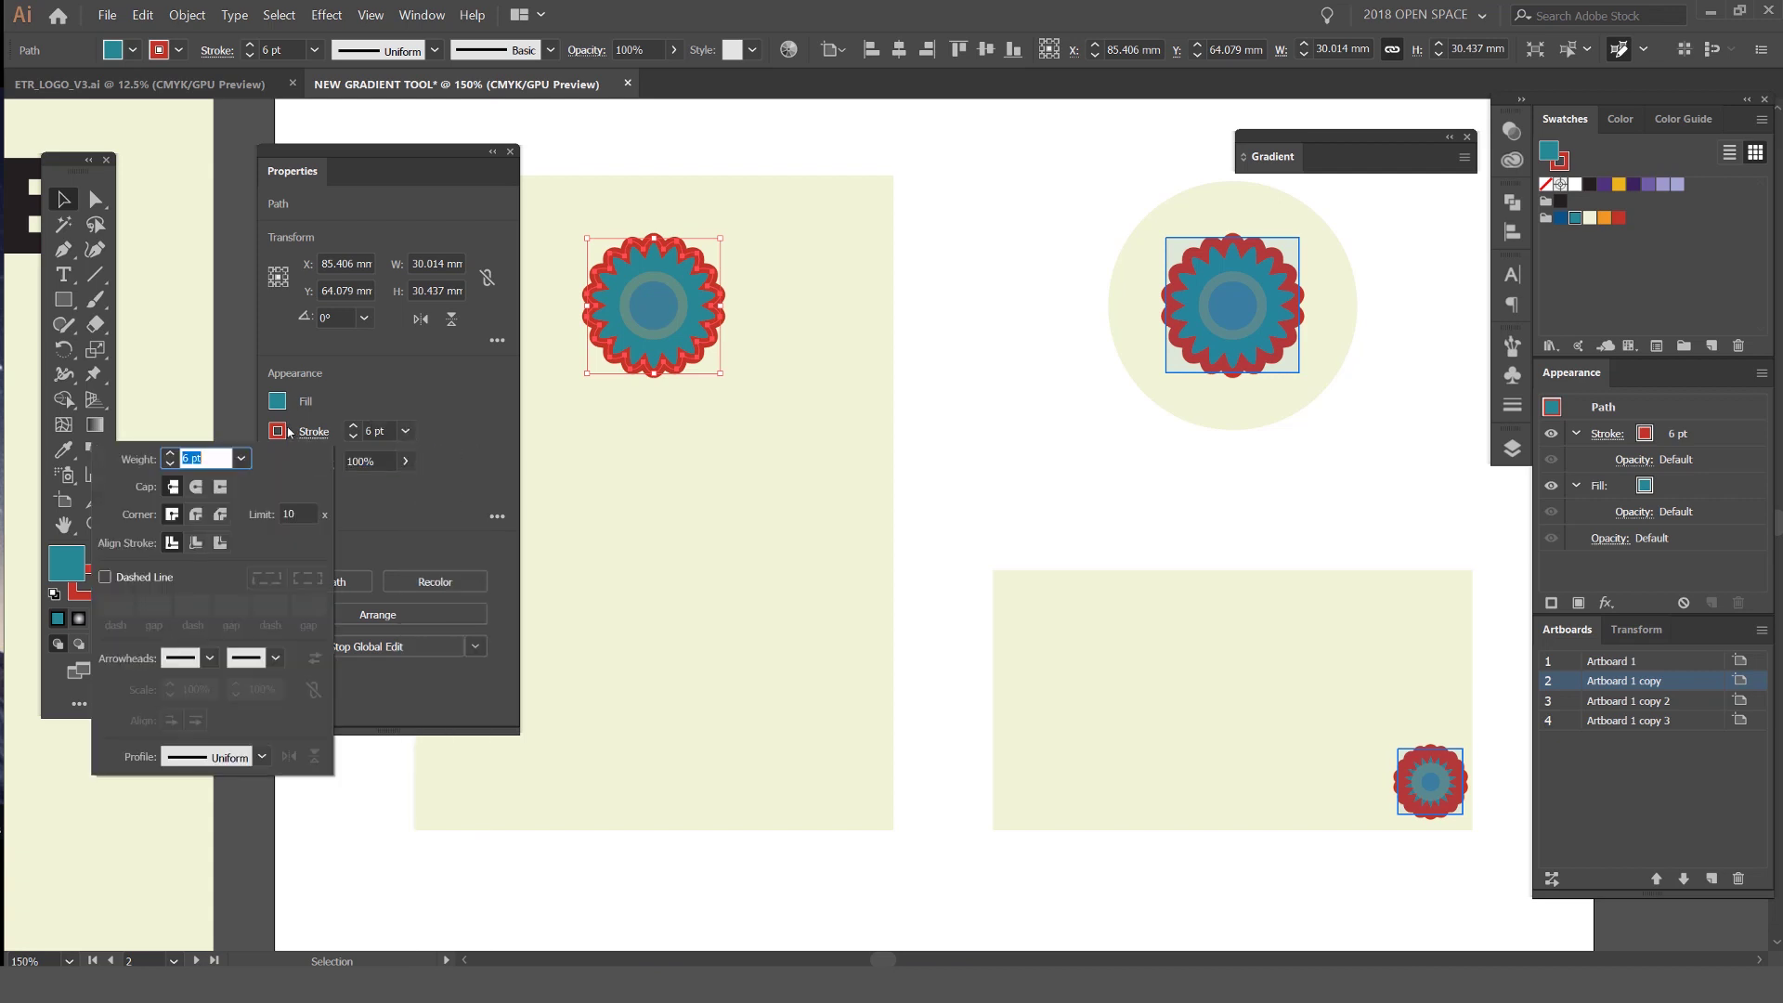
{"action": "left_click", "coordinate": [288, 429]}
{"action": "left_click", "coordinate": [104, 592]}
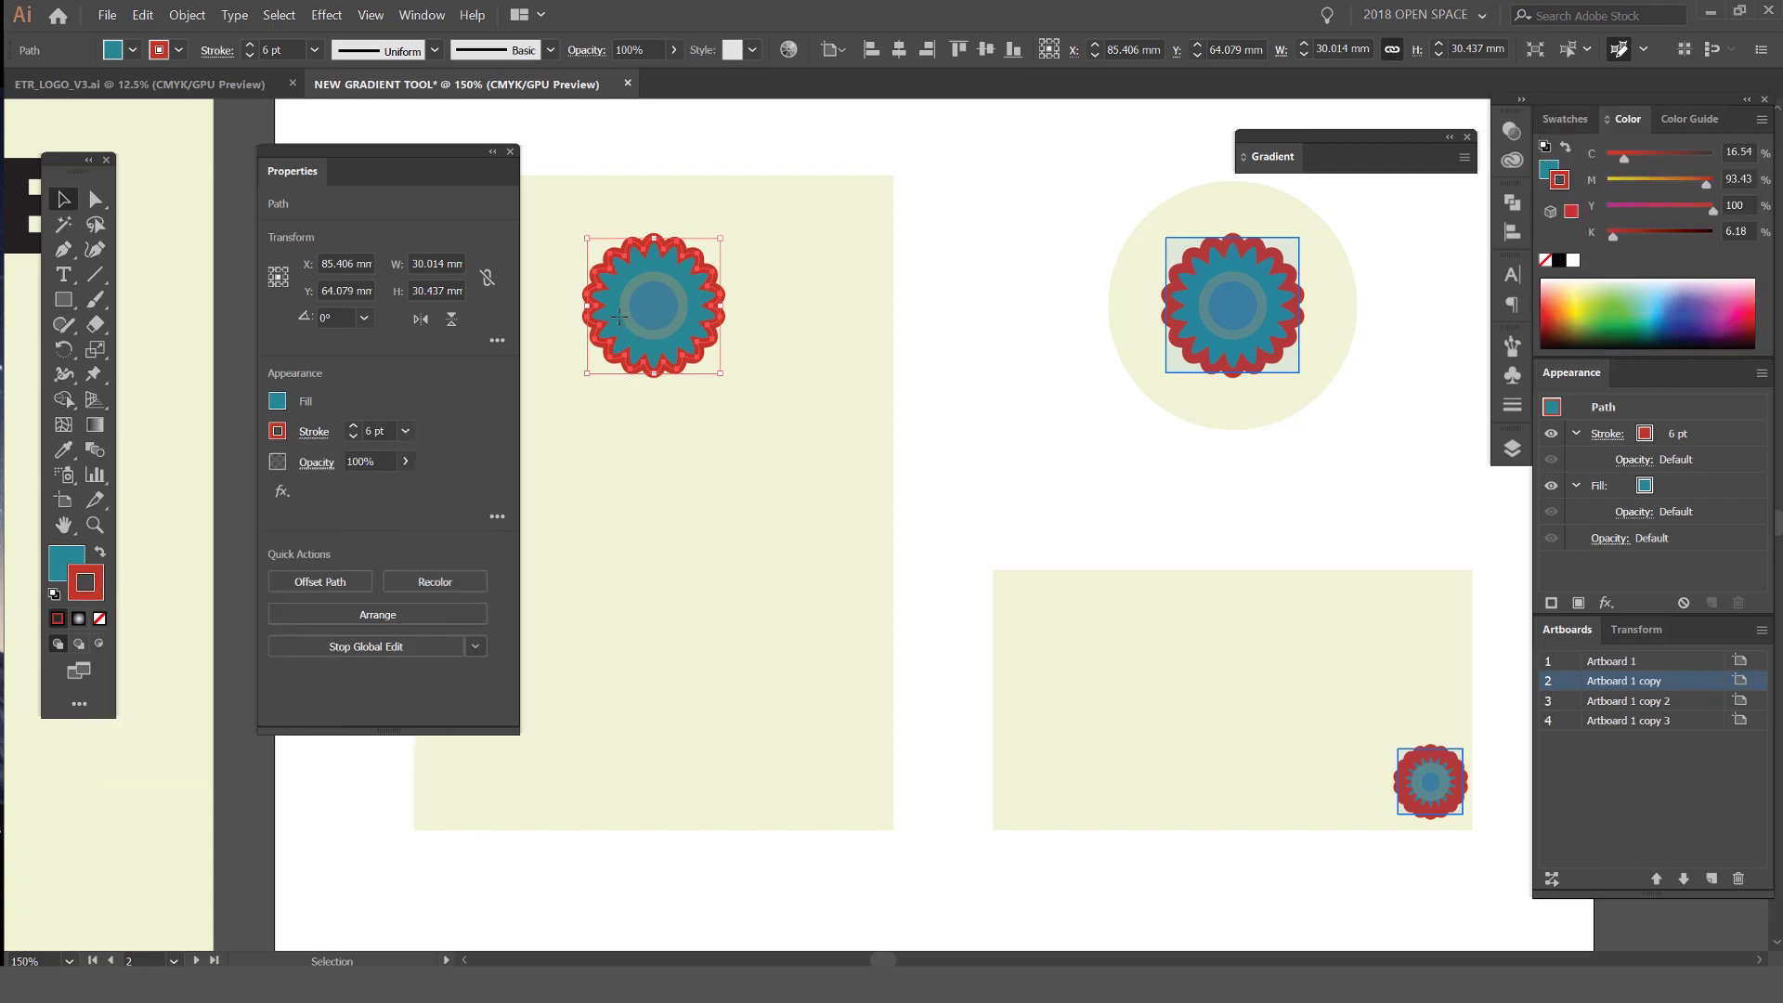
{"action": "key", "text": "slash"}
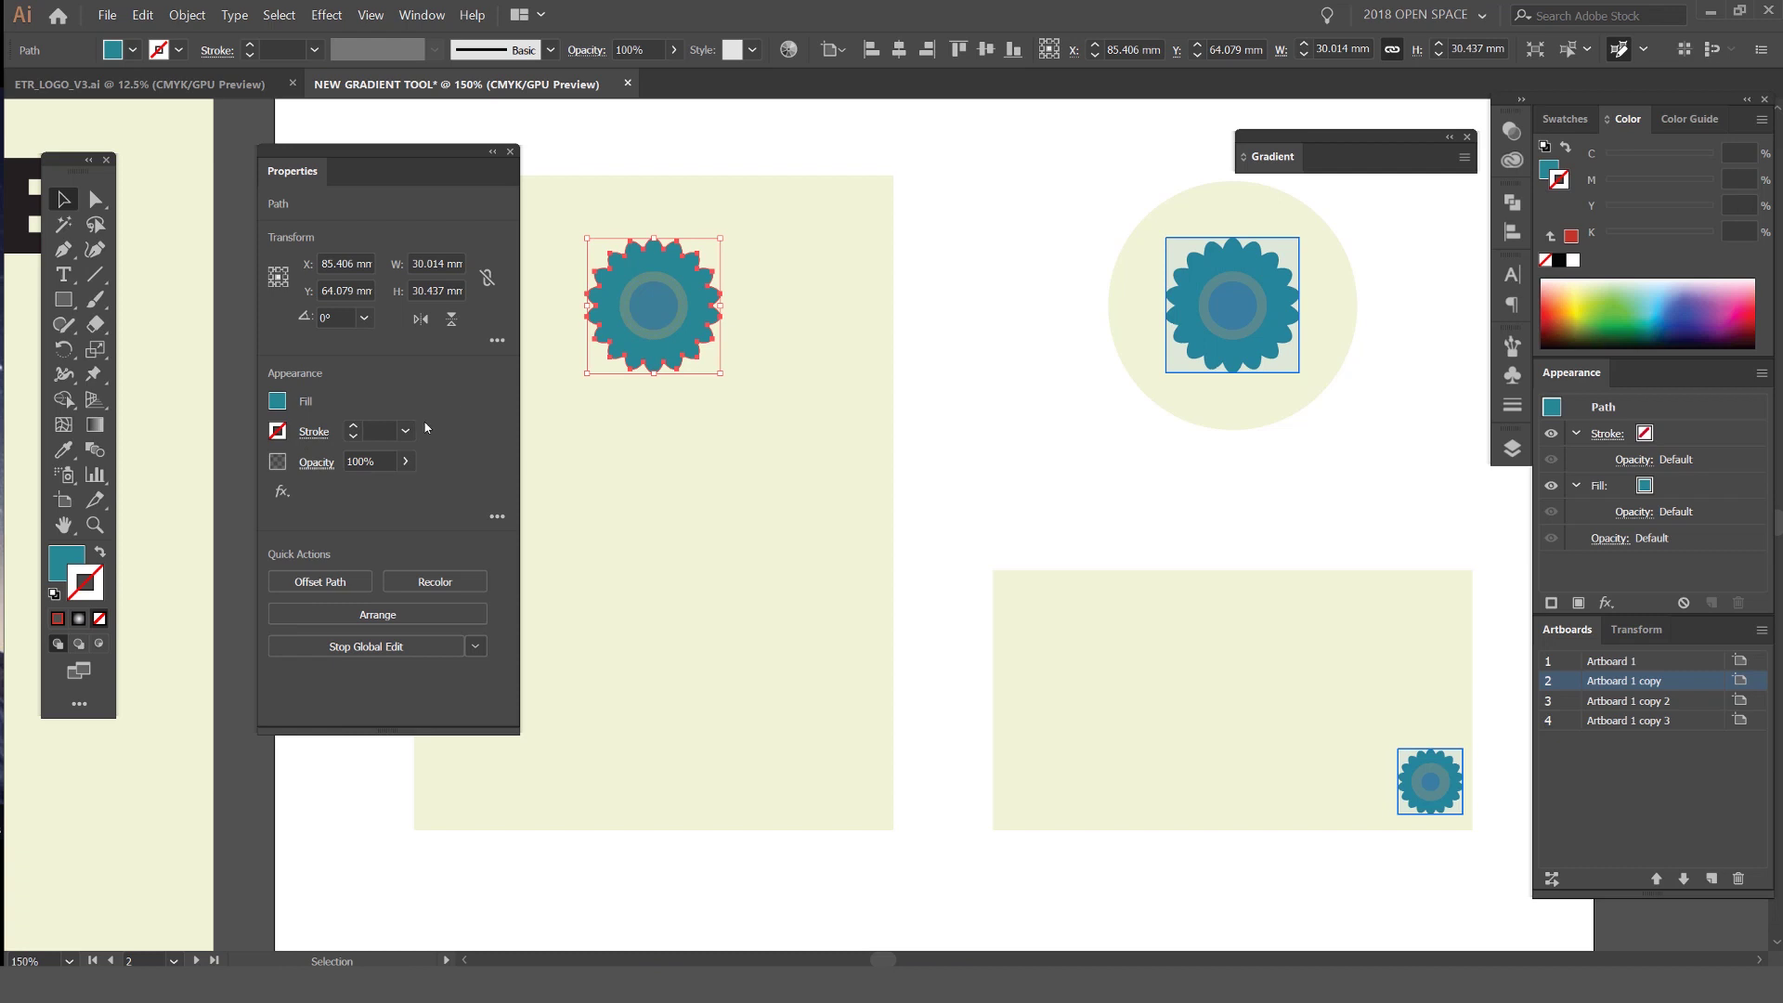
Try black, golden-yellow, orange and cream fills on the globally edited flowers, finishing with the dark purple swatch
{"action": "key", "text": "x"}
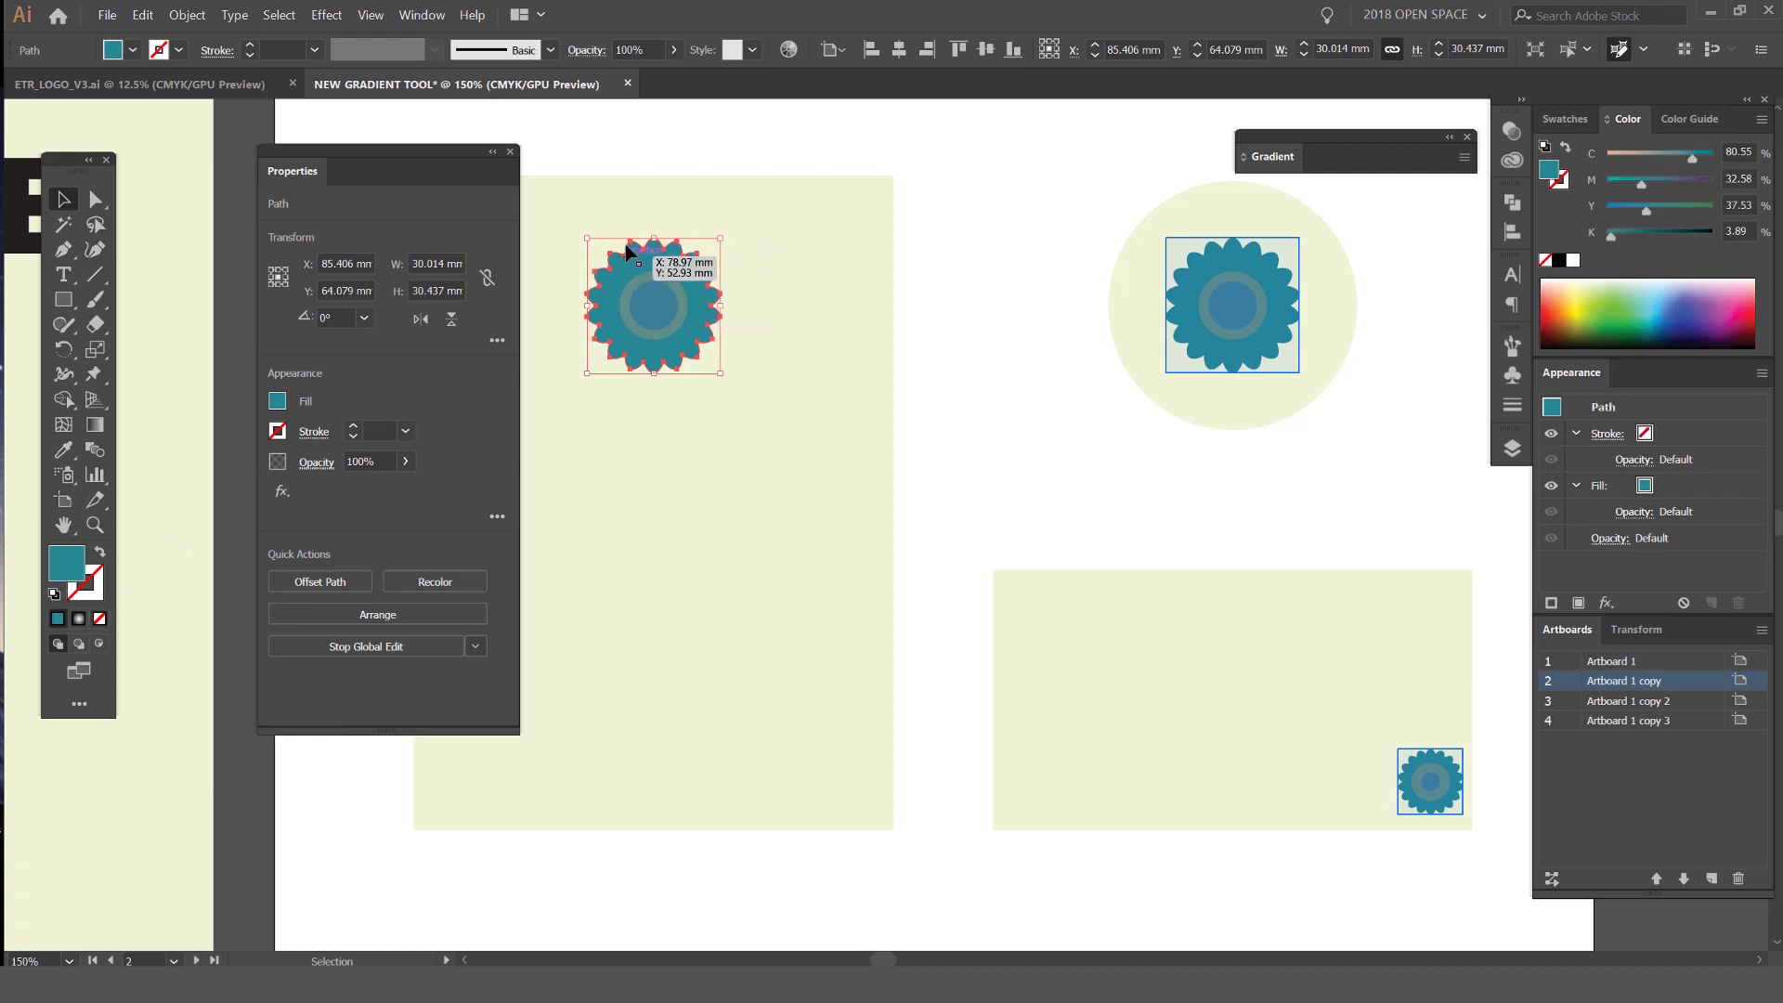
{"action": "left_click_drag", "start_coordinate": [1205, 300], "coordinate": [1180, 305]}
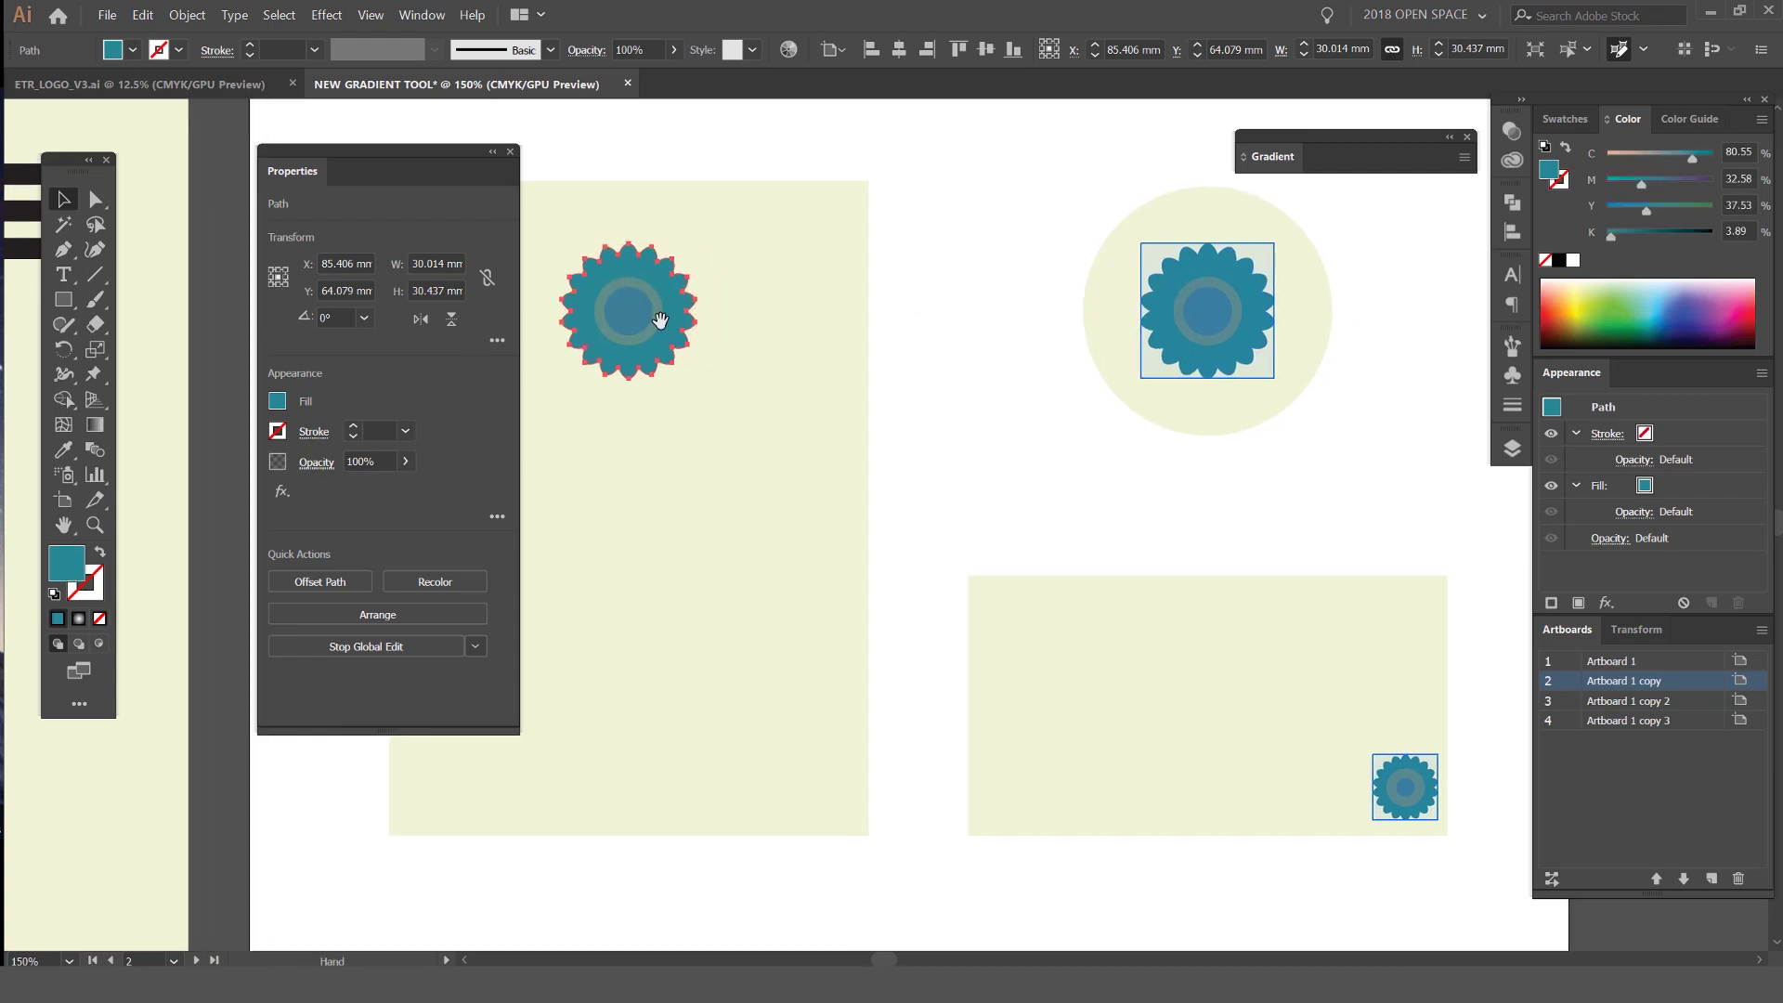
{"action": "left_click_drag", "start_coordinate": [660, 321], "coordinate": [676, 341]}
{"action": "left_click", "coordinate": [1565, 119]}
{"action": "left_click", "coordinate": [1590, 184]}
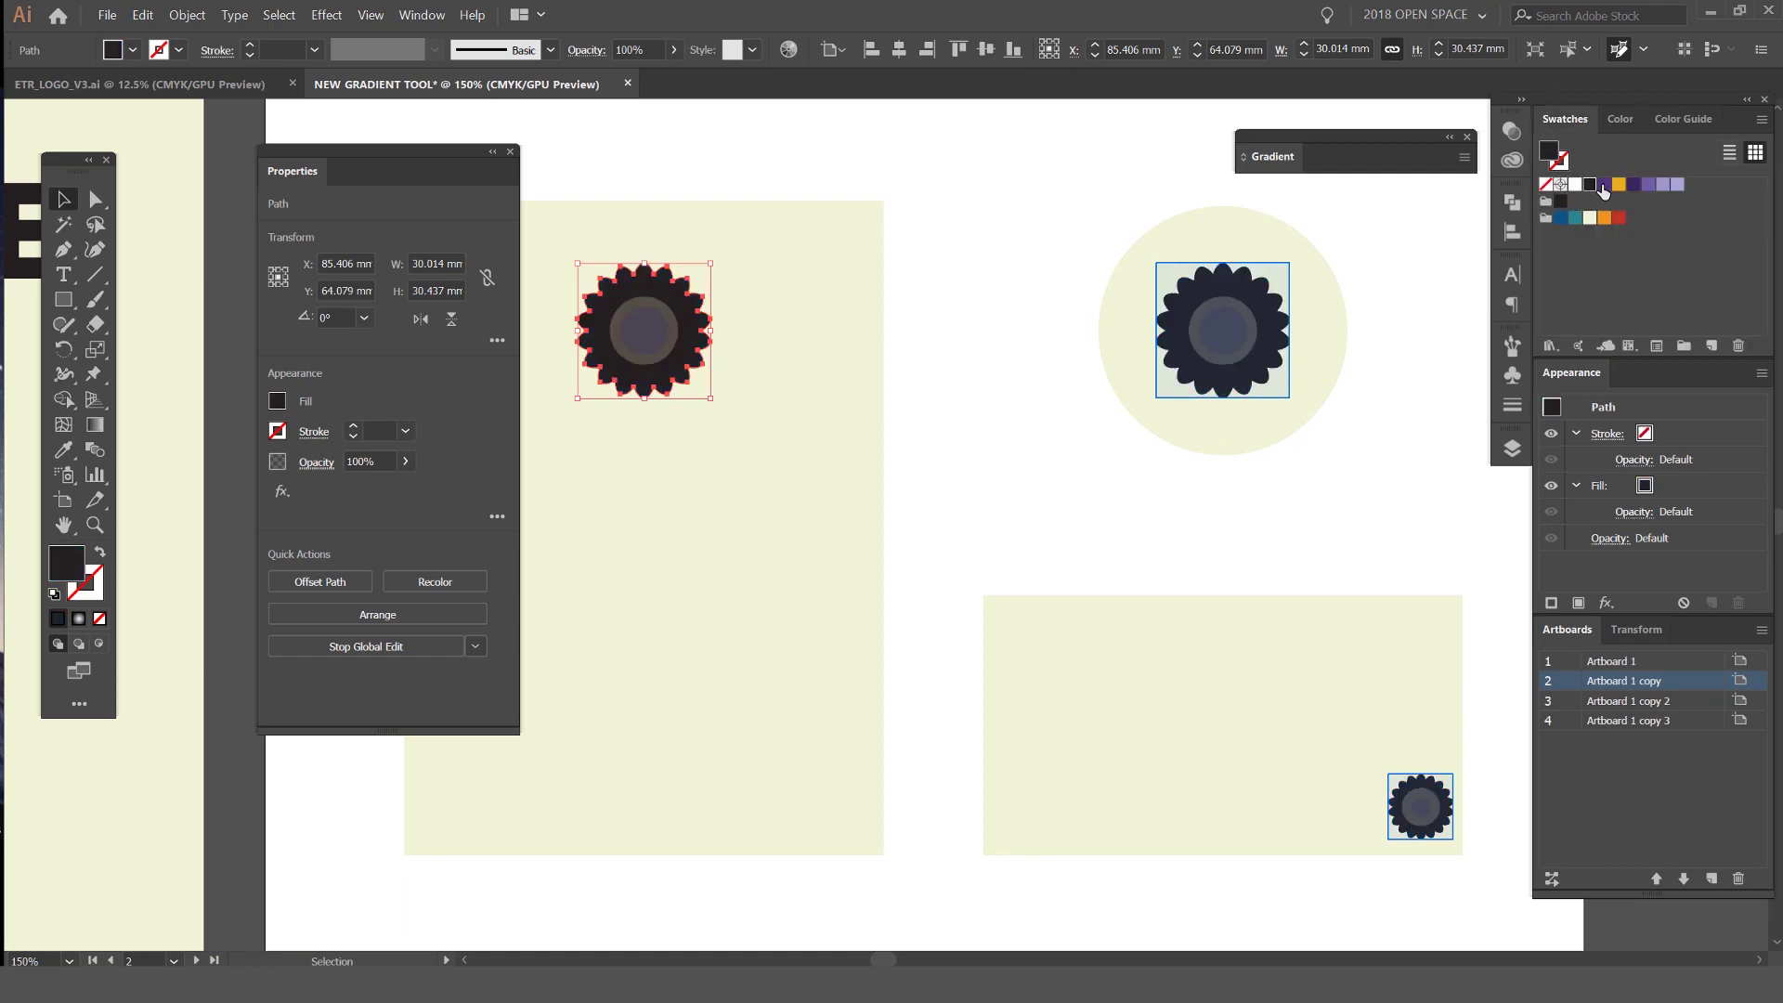
{"action": "left_click", "coordinate": [1619, 184]}
{"action": "left_click", "coordinate": [1603, 218]}
{"action": "left_click", "coordinate": [1589, 218]}
{"action": "left_click", "coordinate": [1604, 184]}
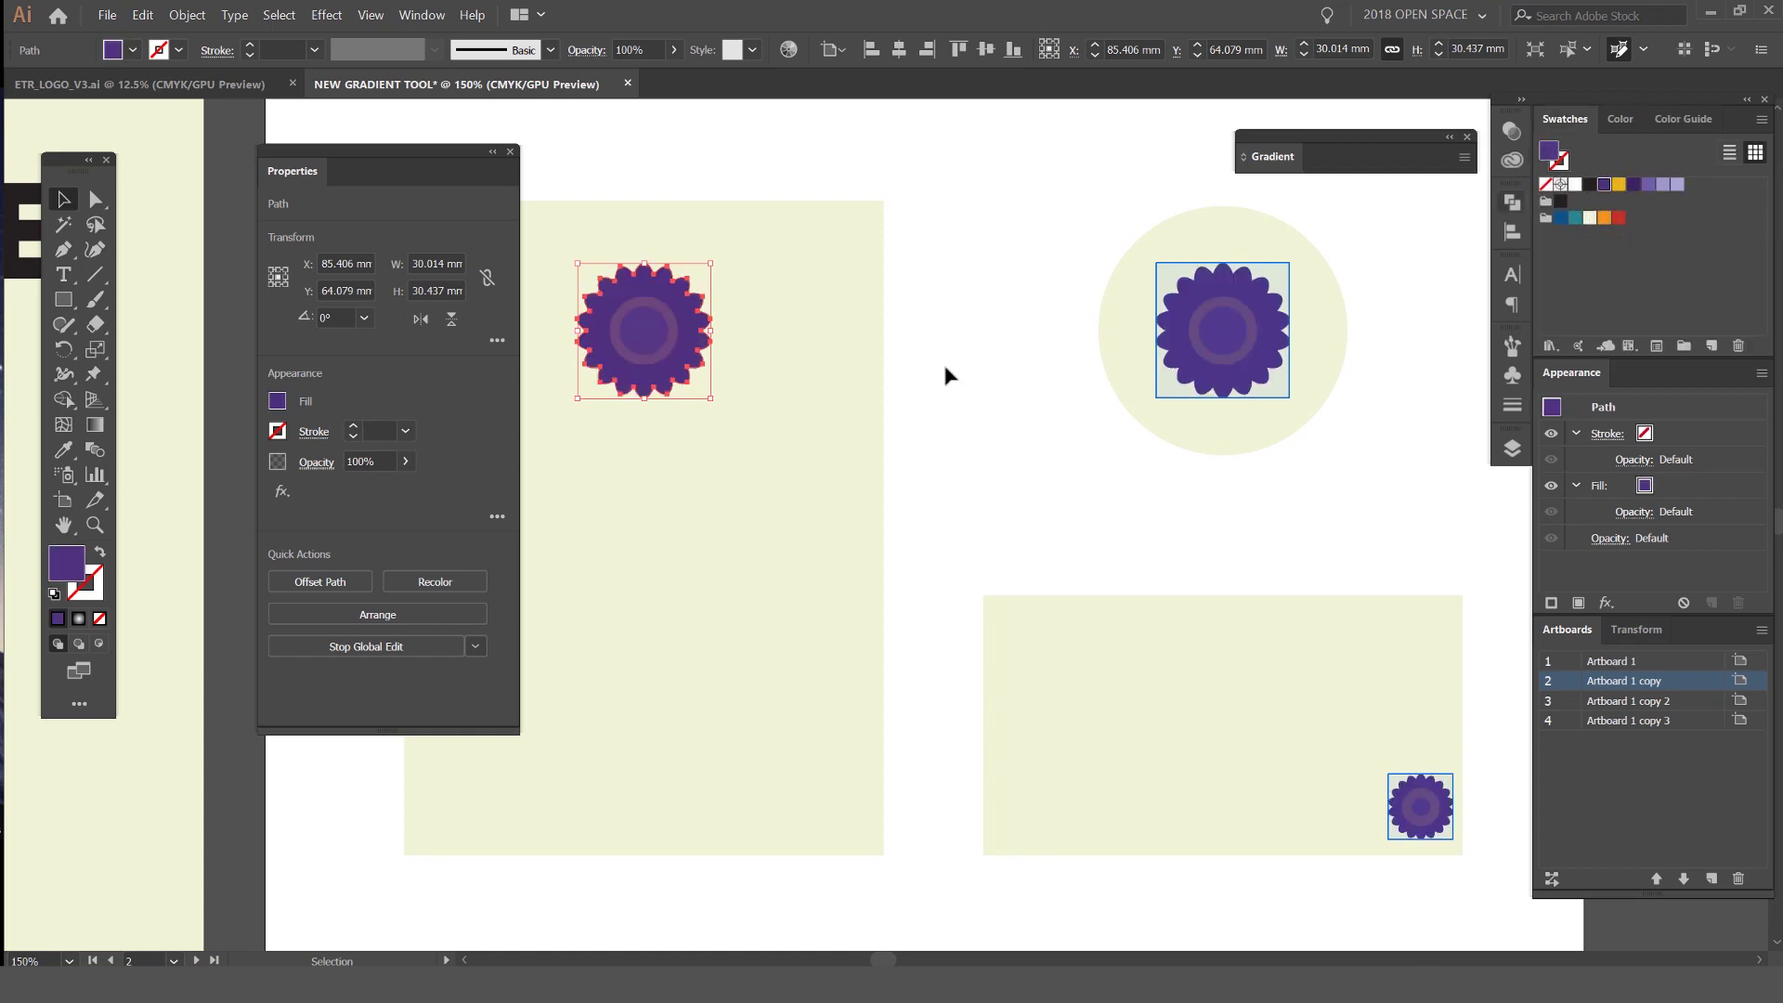
Apply a Stylize drop shadow to the globally edited flowers with preview on, keeping Multiply mode and the default offsets
{"action": "left_click", "coordinate": [1606, 603]}
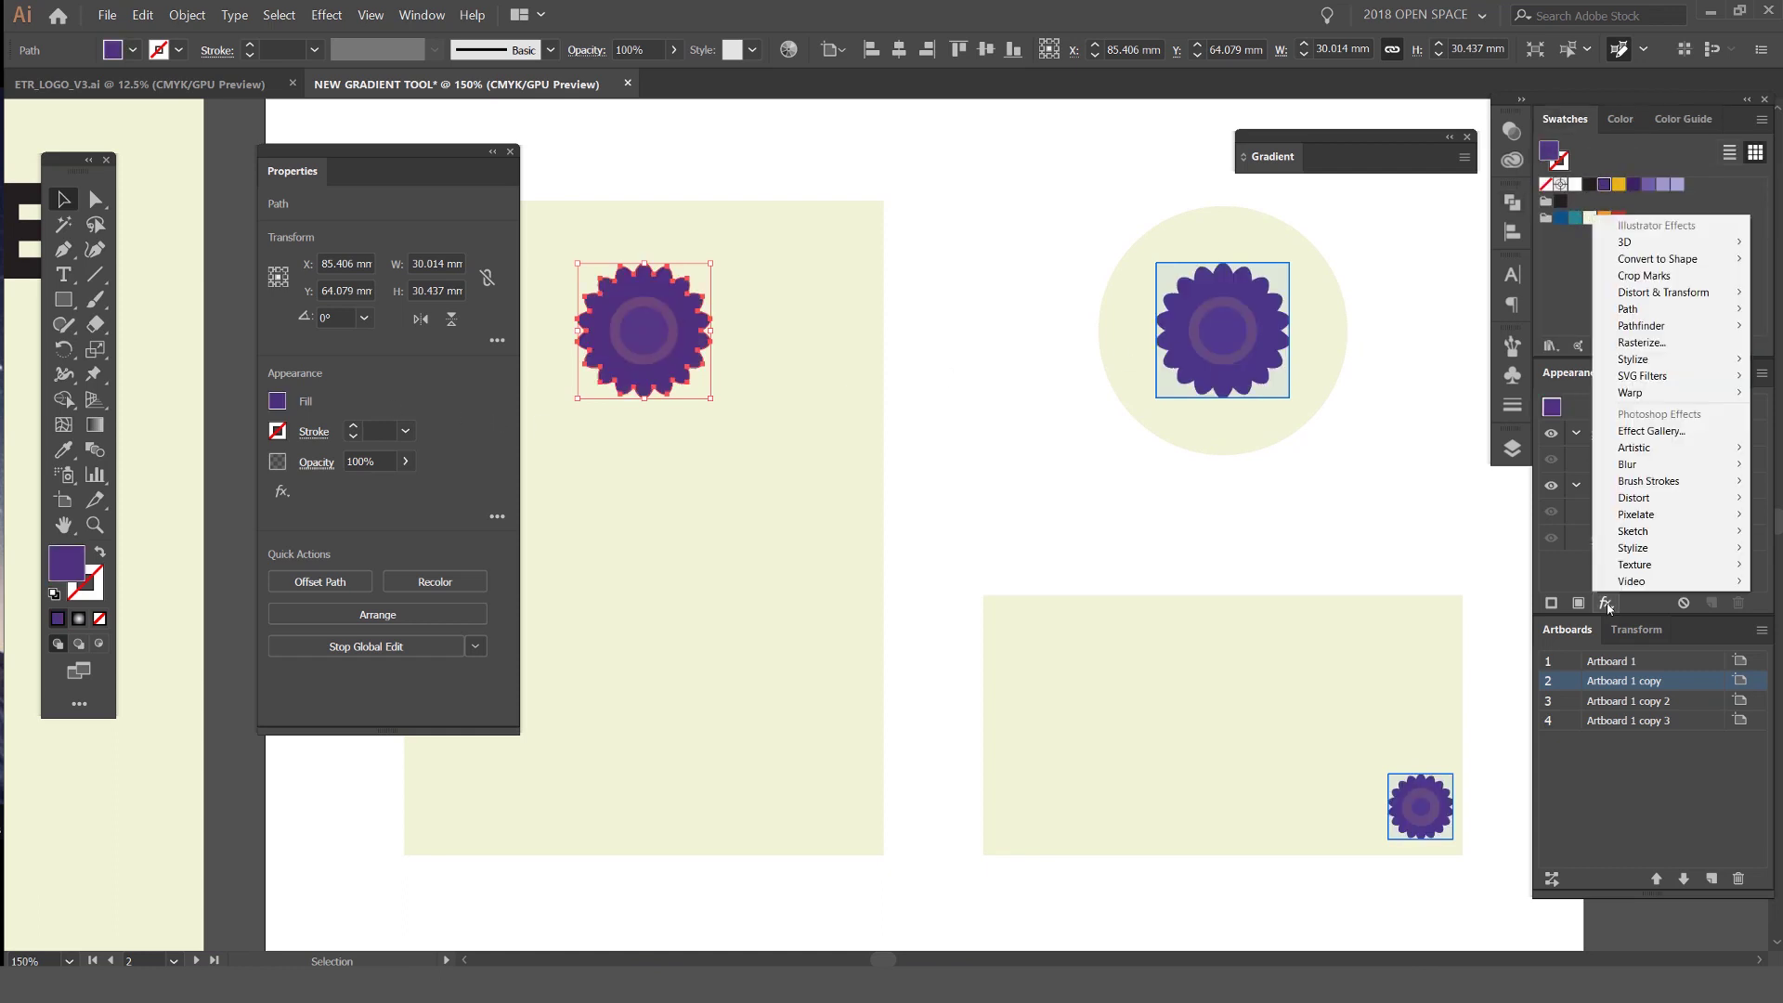
{"action": "mouse_move", "coordinate": [1641, 360]}
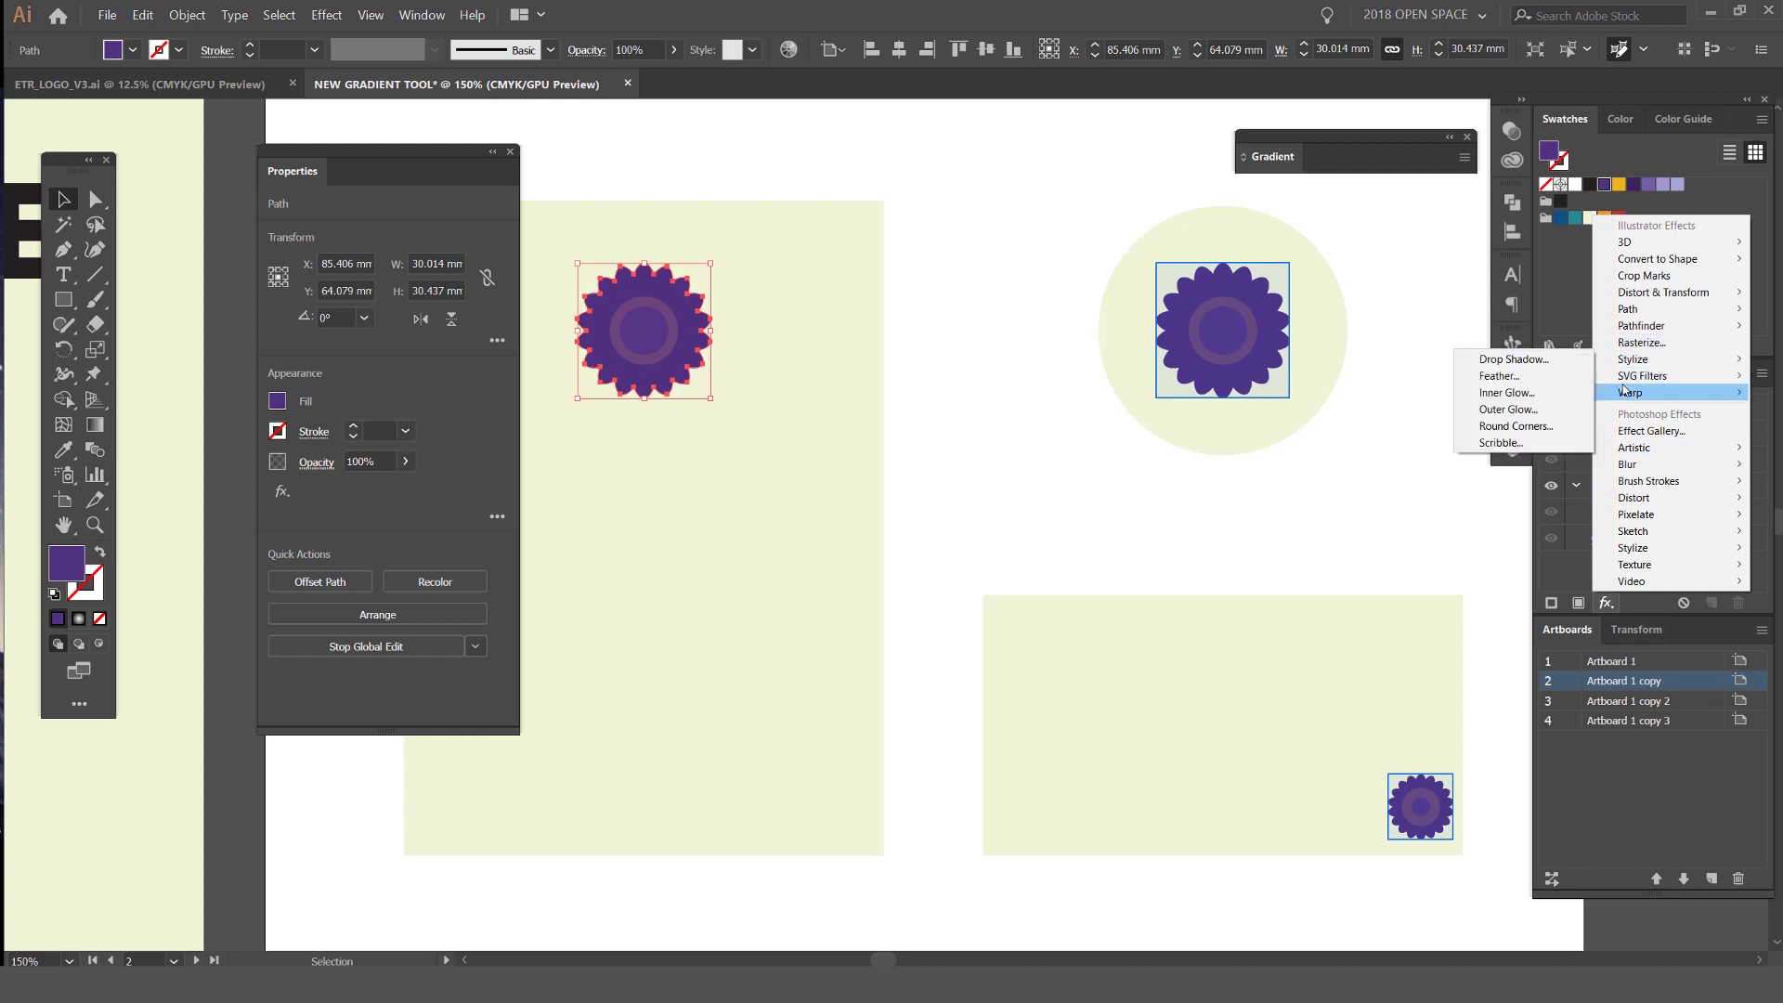
{"action": "left_click", "coordinate": [1495, 359]}
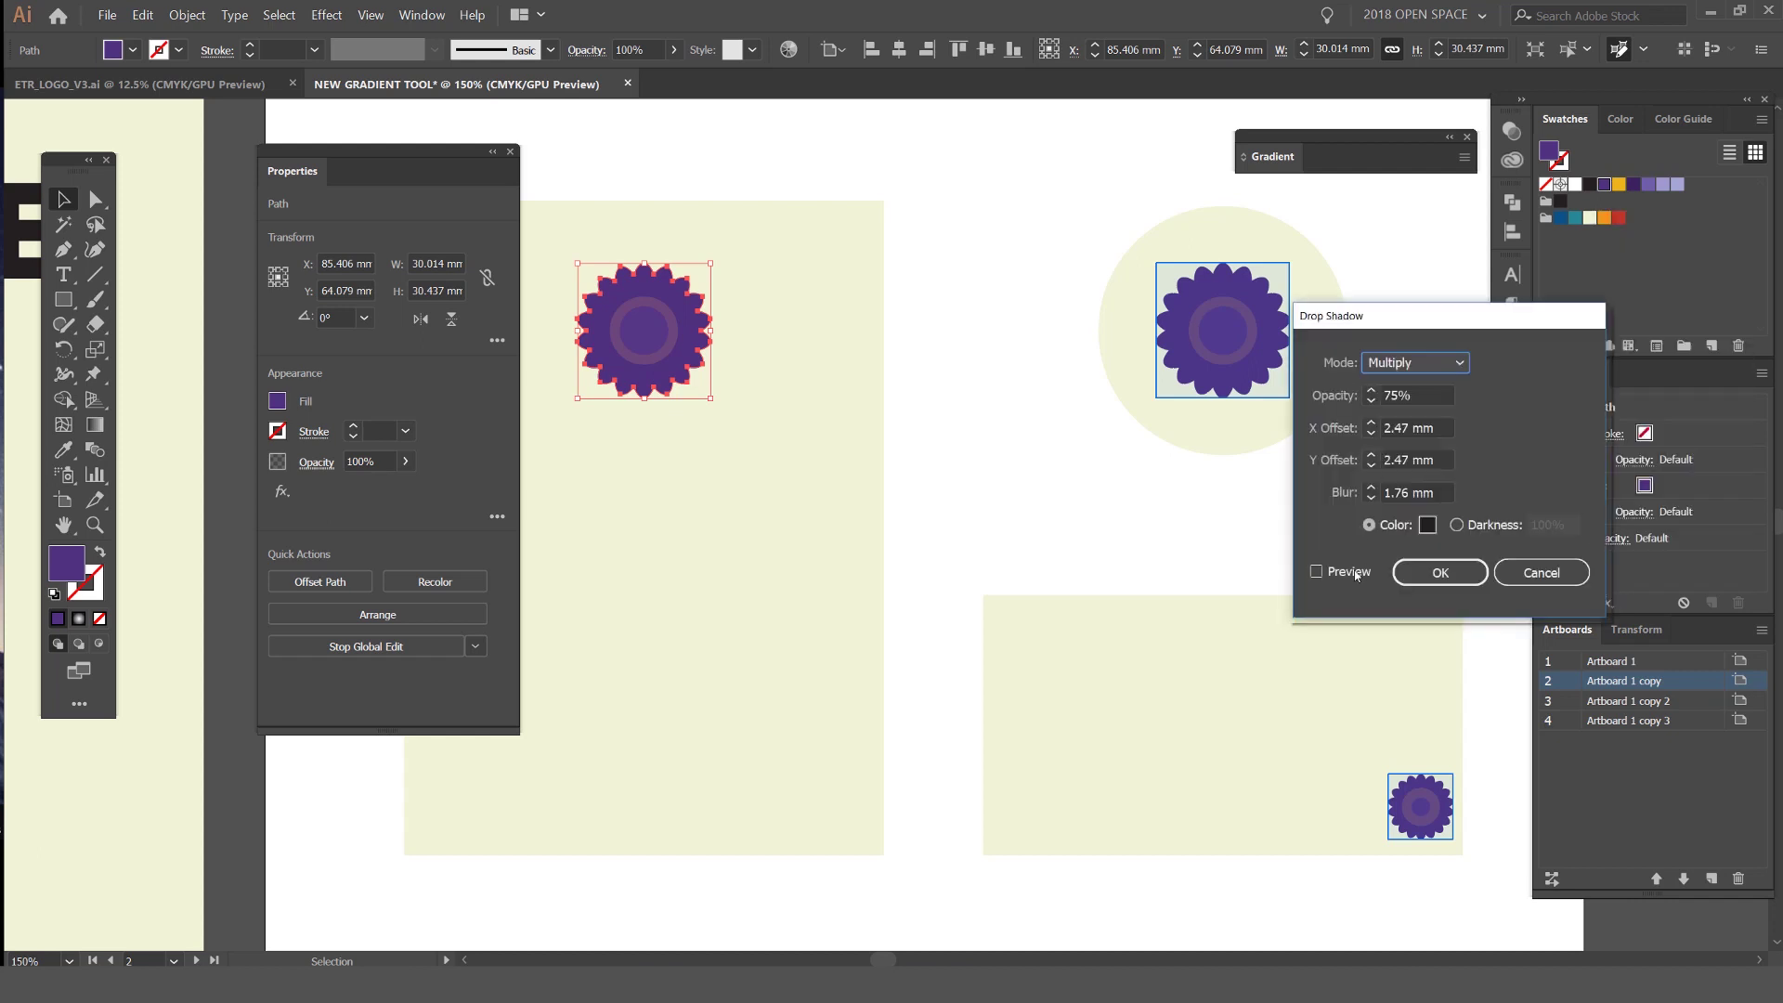
{"action": "left_click", "coordinate": [1317, 572]}
{"action": "left_click", "coordinate": [1428, 576]}
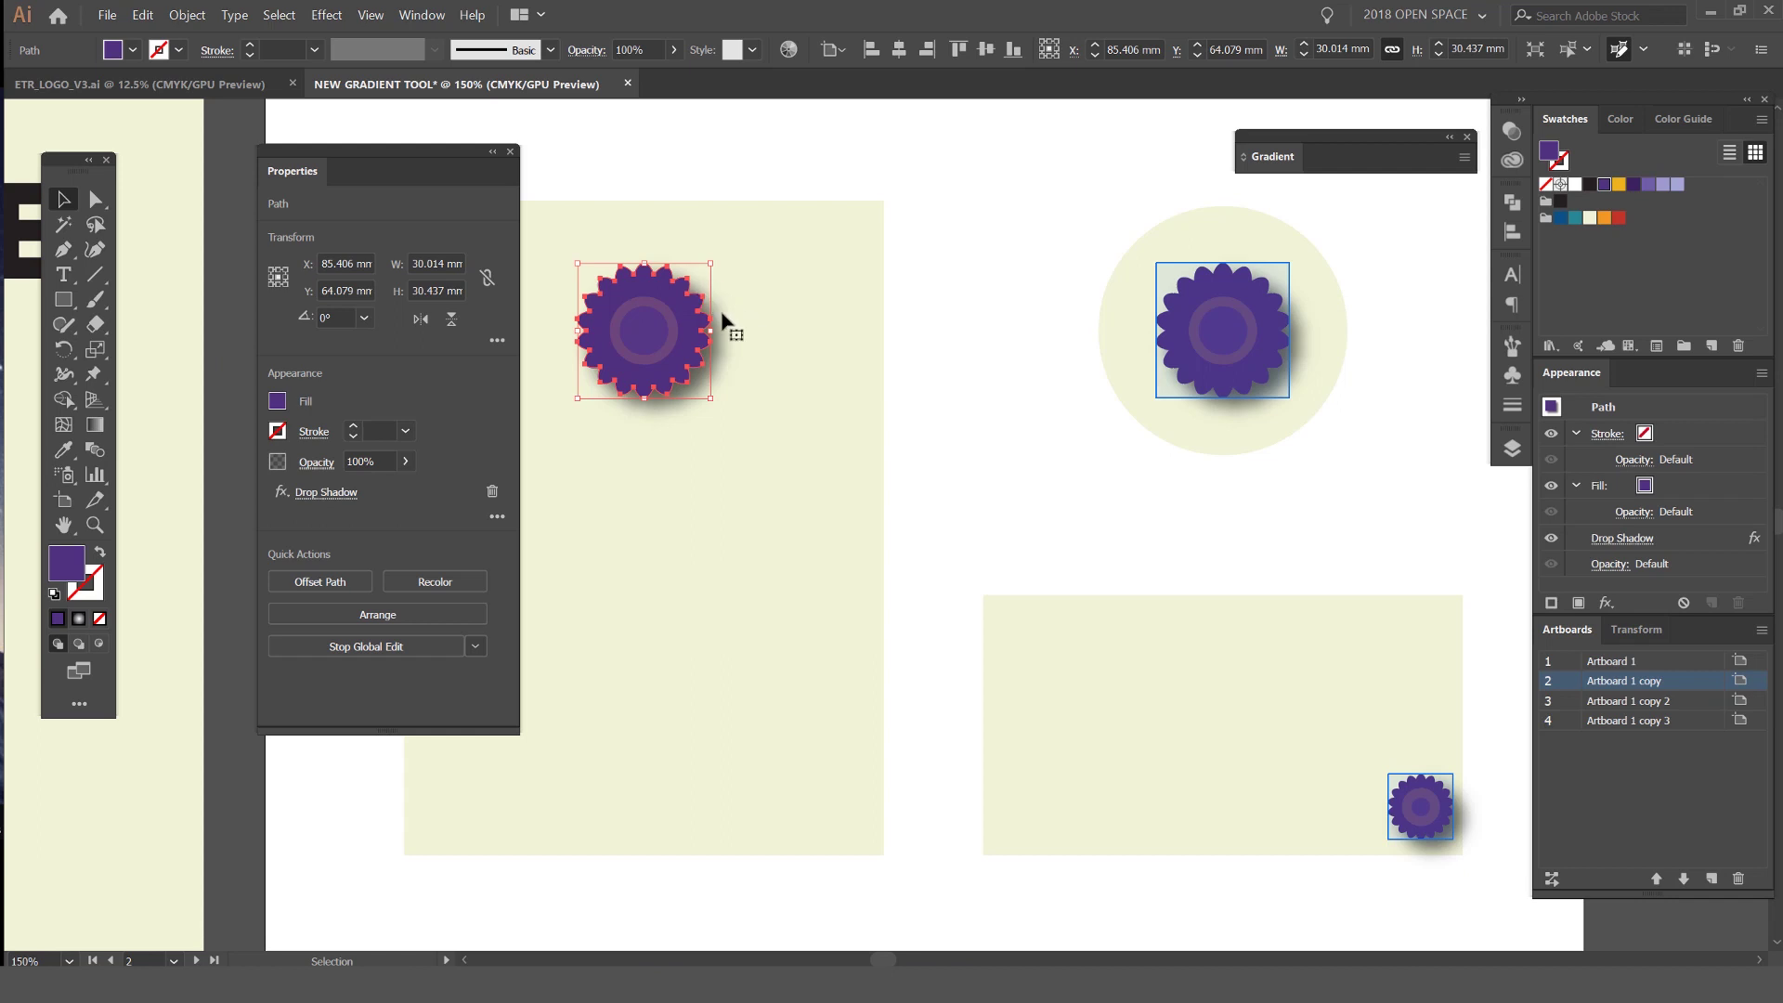
Examine the drop shadow on each matching flower across the artboard
{"action": "key", "text": "ctrl+="}
{"action": "scroll", "coordinate": [1068, 399], "scroll_direction": "up", "scroll_amount": 1}
{"action": "scroll", "coordinate": [1068, 400], "scroll_direction": "down", "scroll_amount": 2}
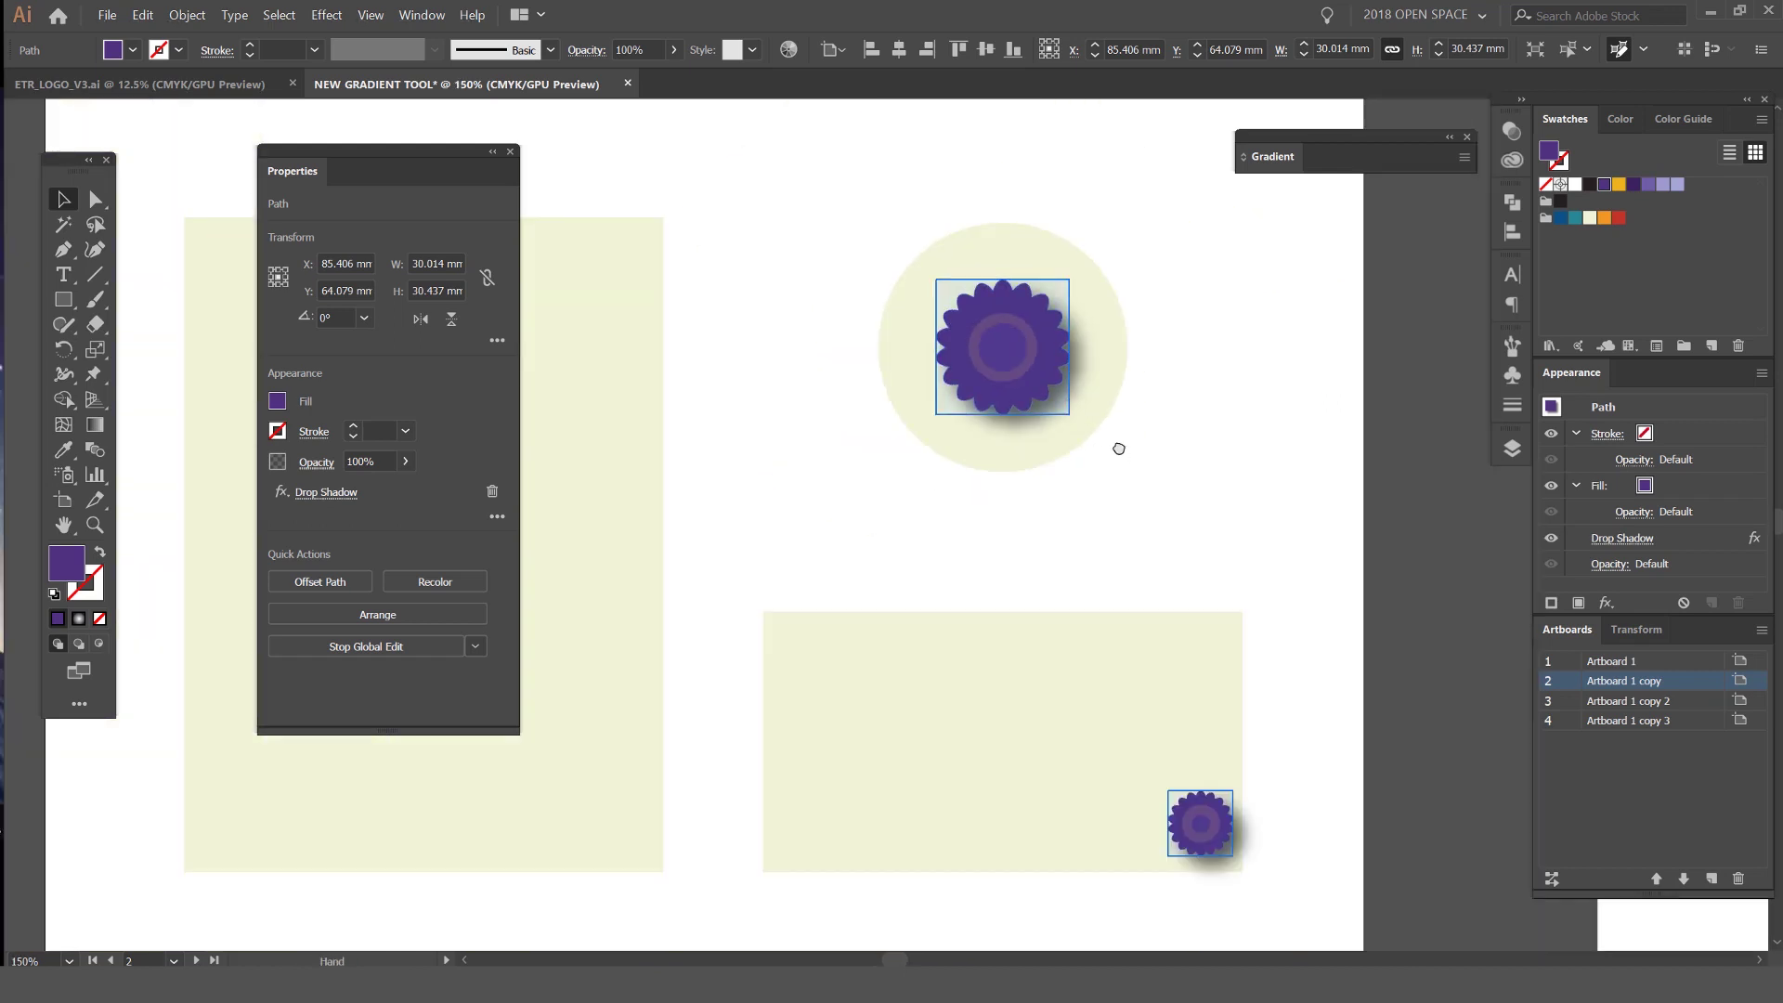
{"action": "left_click_drag", "start_coordinate": [1118, 449], "coordinate": [1126, 377]}
{"action": "left_click_drag", "start_coordinate": [868, 377], "coordinate": [1205, 434]}
{"action": "left_click_drag", "start_coordinate": [1571, 373], "coordinate": [1699, 360]}
{"action": "scroll", "coordinate": [841, 346], "scroll_direction": "down", "scroll_amount": 2}
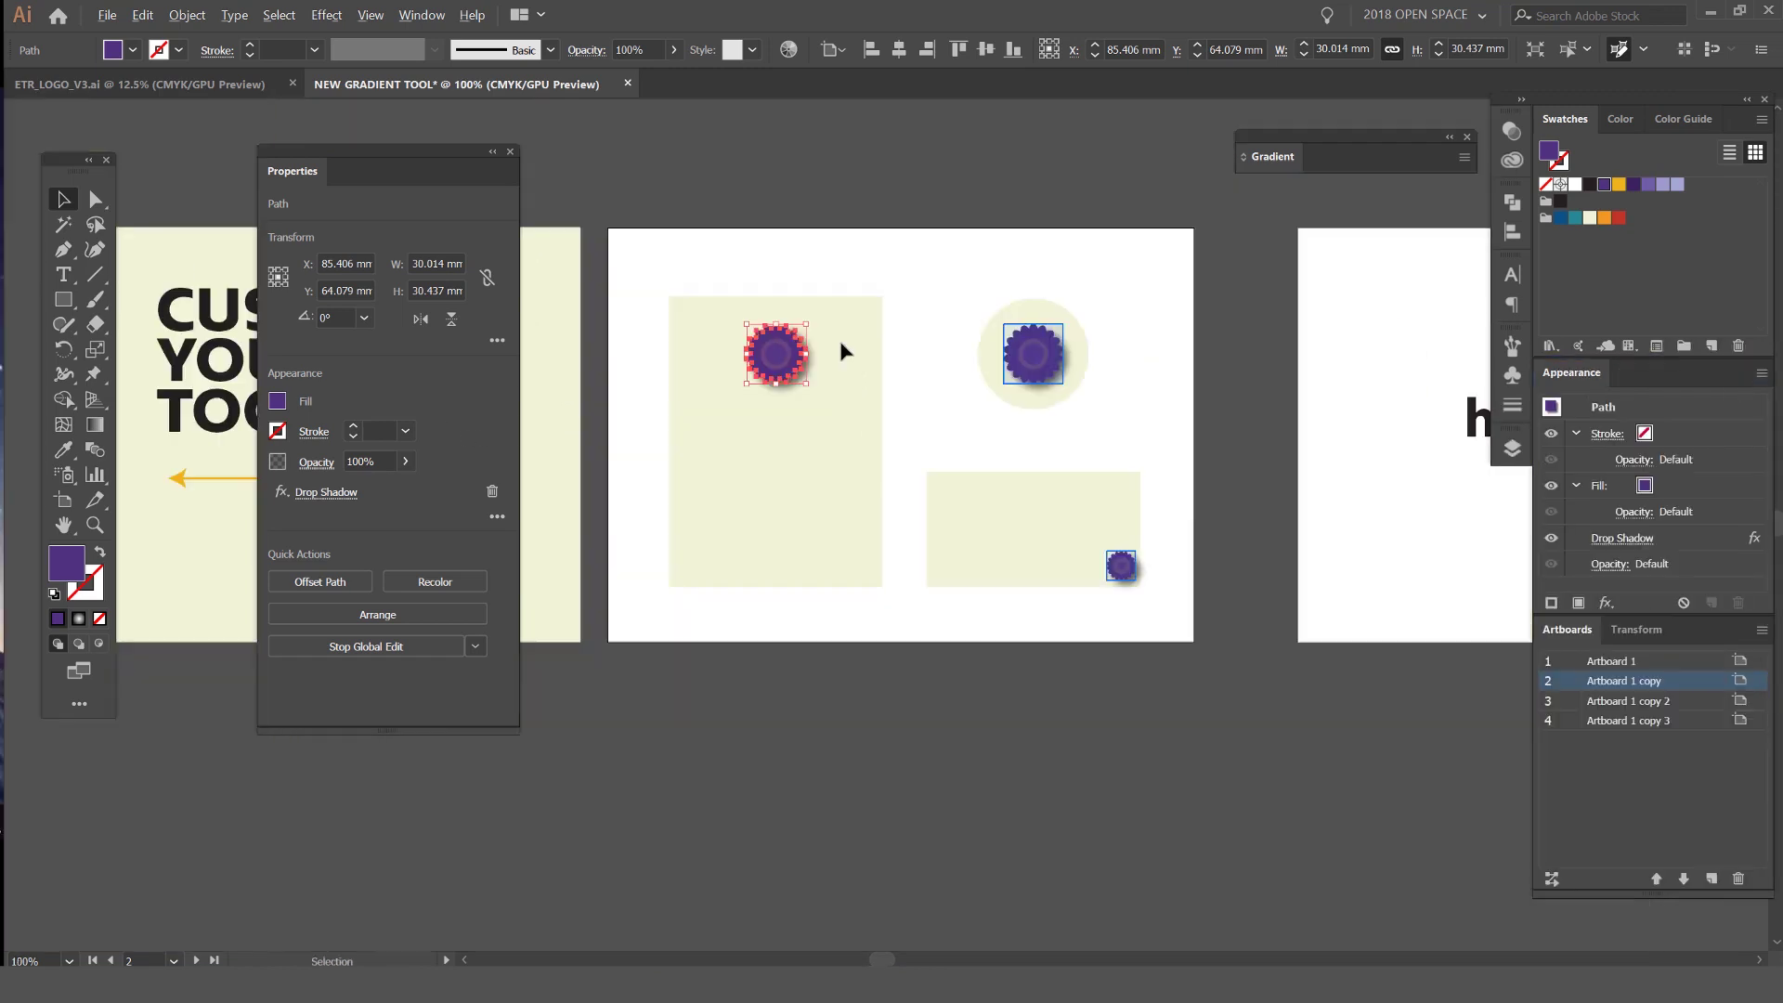
Open the font list for the "hello world." text and set the preview sample to "The quick brown fox jumps over the lazy dog"
{"action": "scroll", "coordinate": [881, 338], "scroll_direction": "up", "scroll_amount": 1}
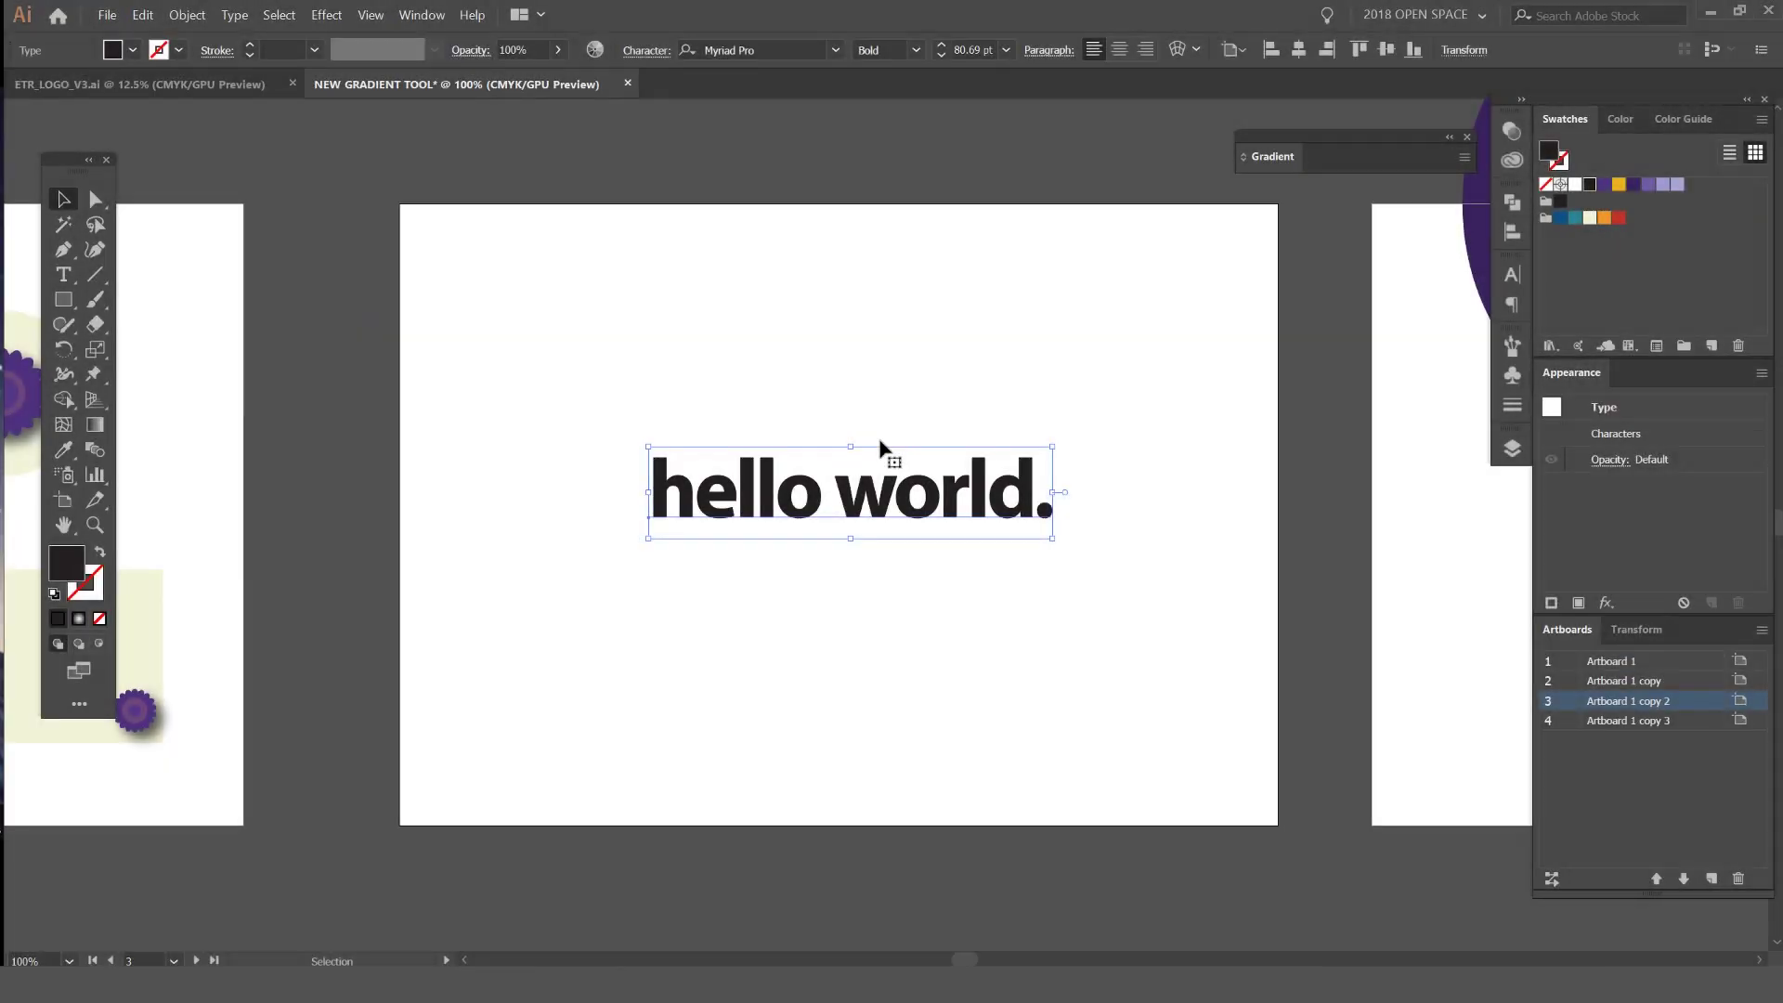
{"action": "left_click", "coordinate": [836, 51]}
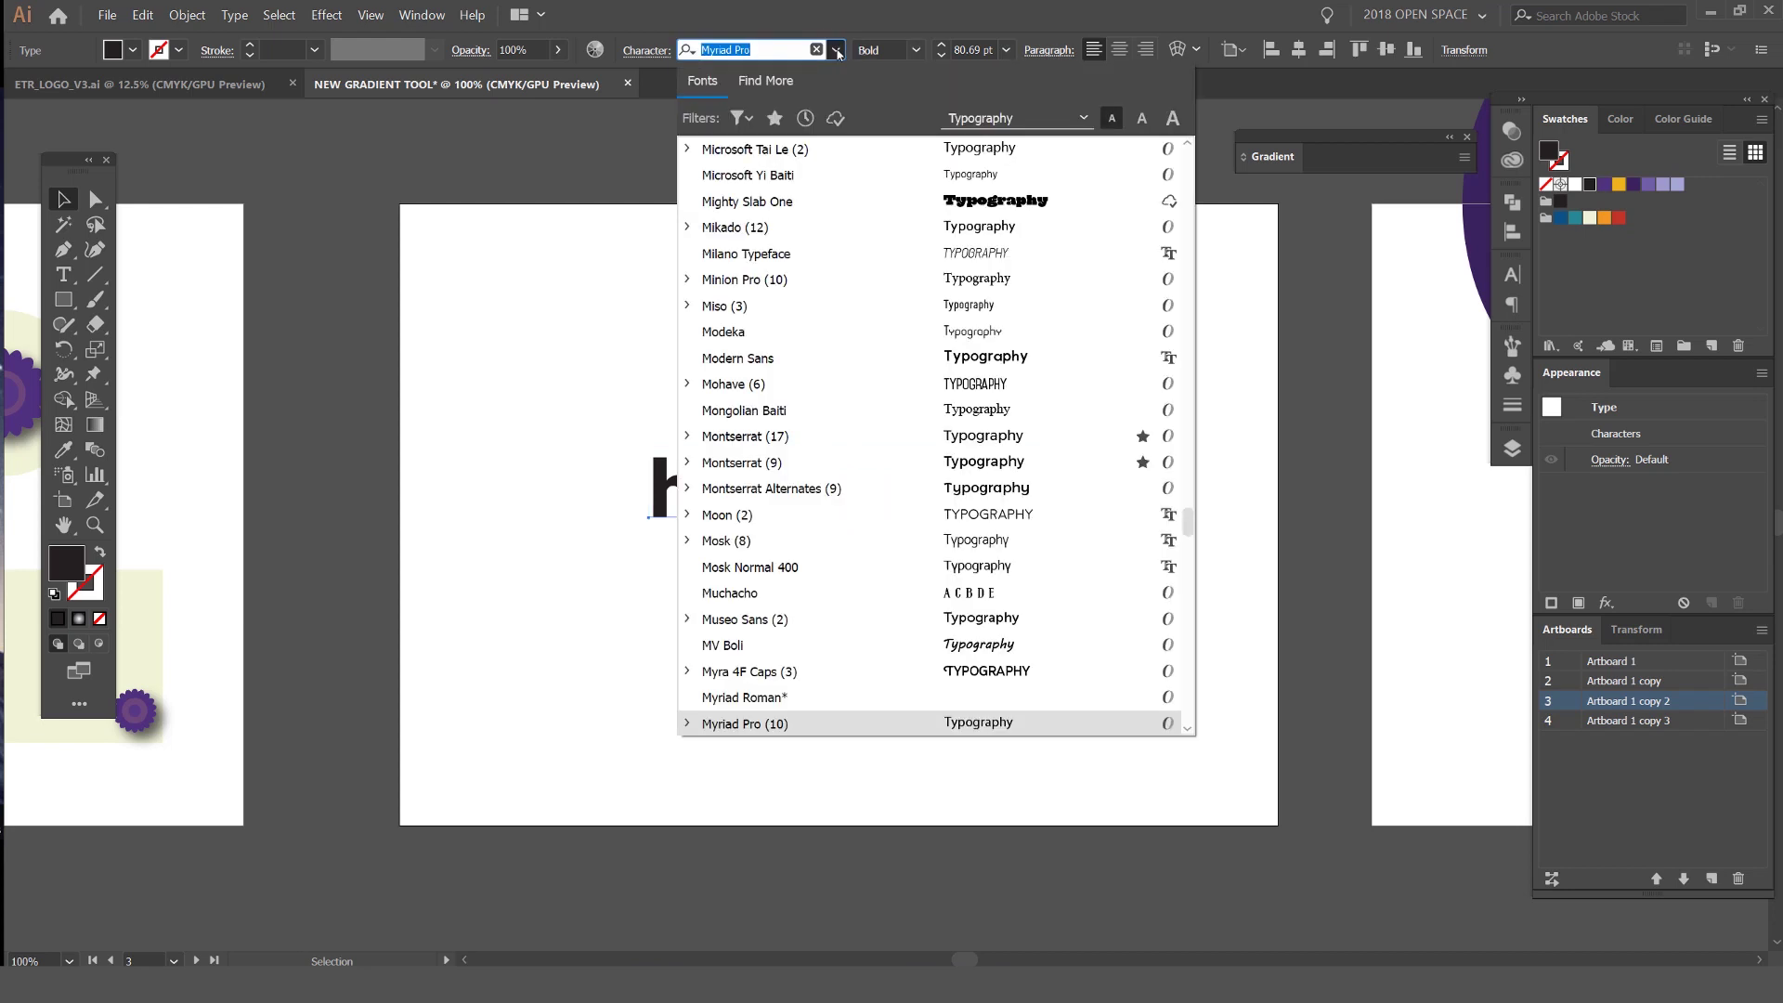
{"action": "scroll", "coordinate": [928, 520], "scroll_direction": "down", "scroll_amount": 10}
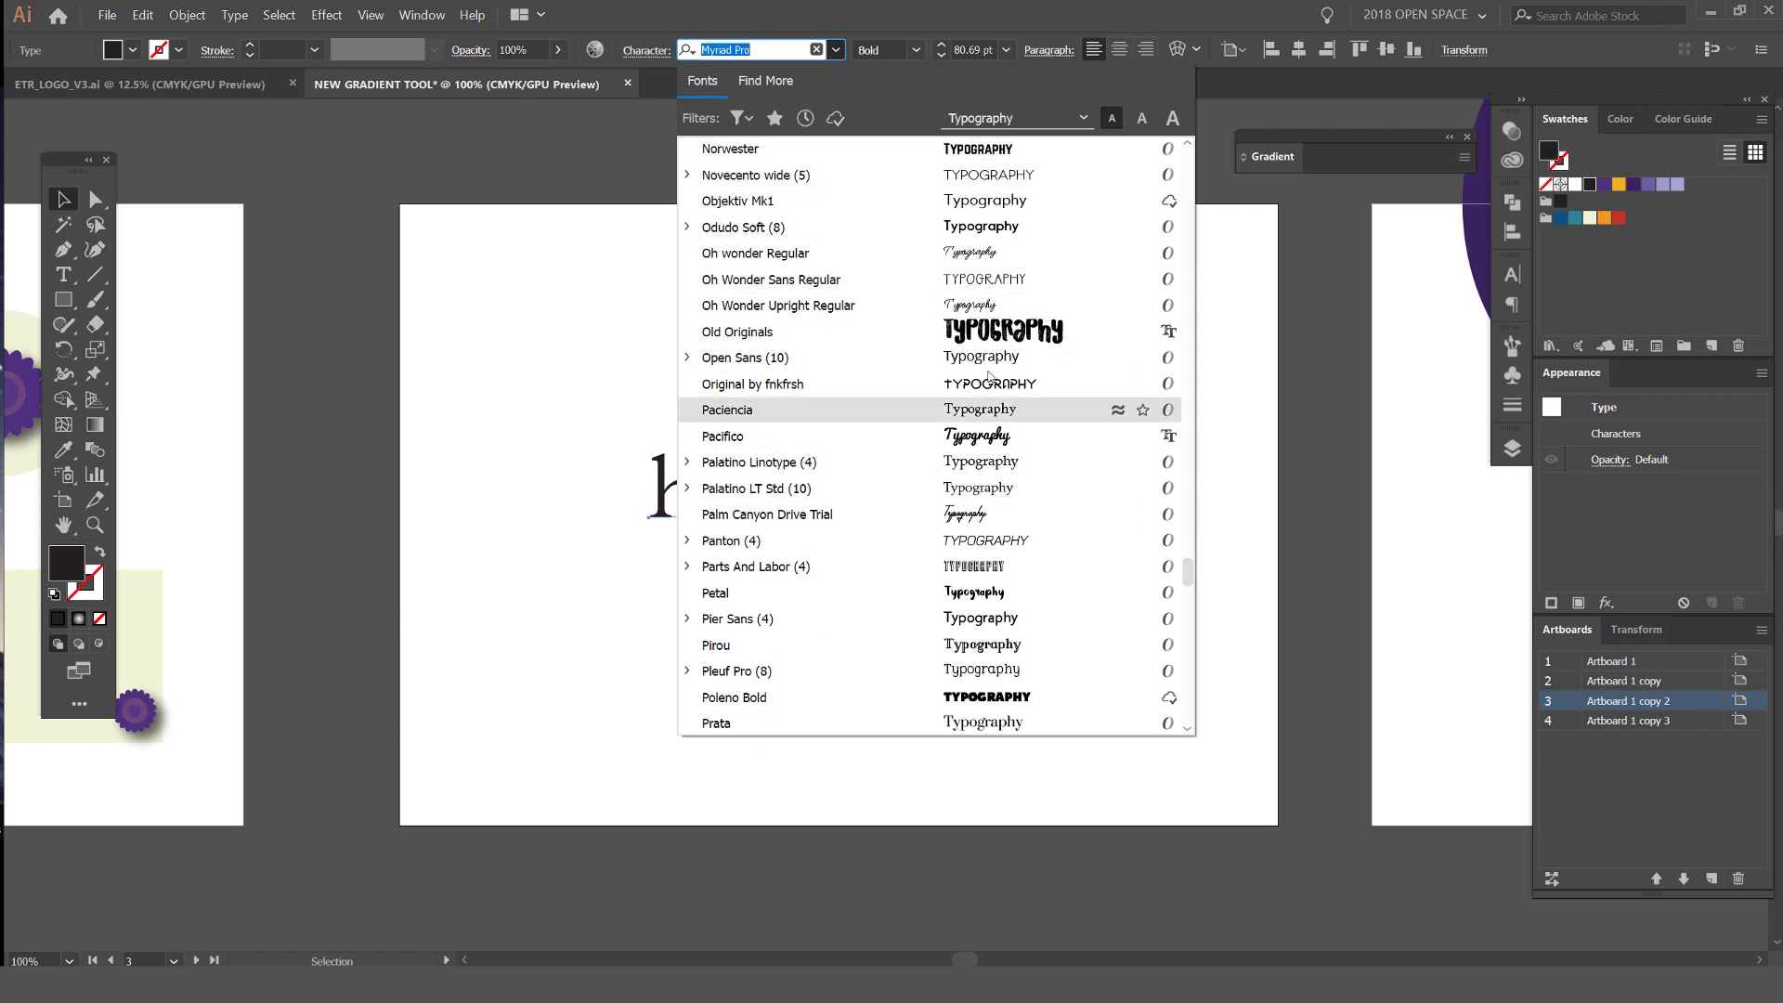
{"action": "left_click", "coordinate": [1012, 118]}
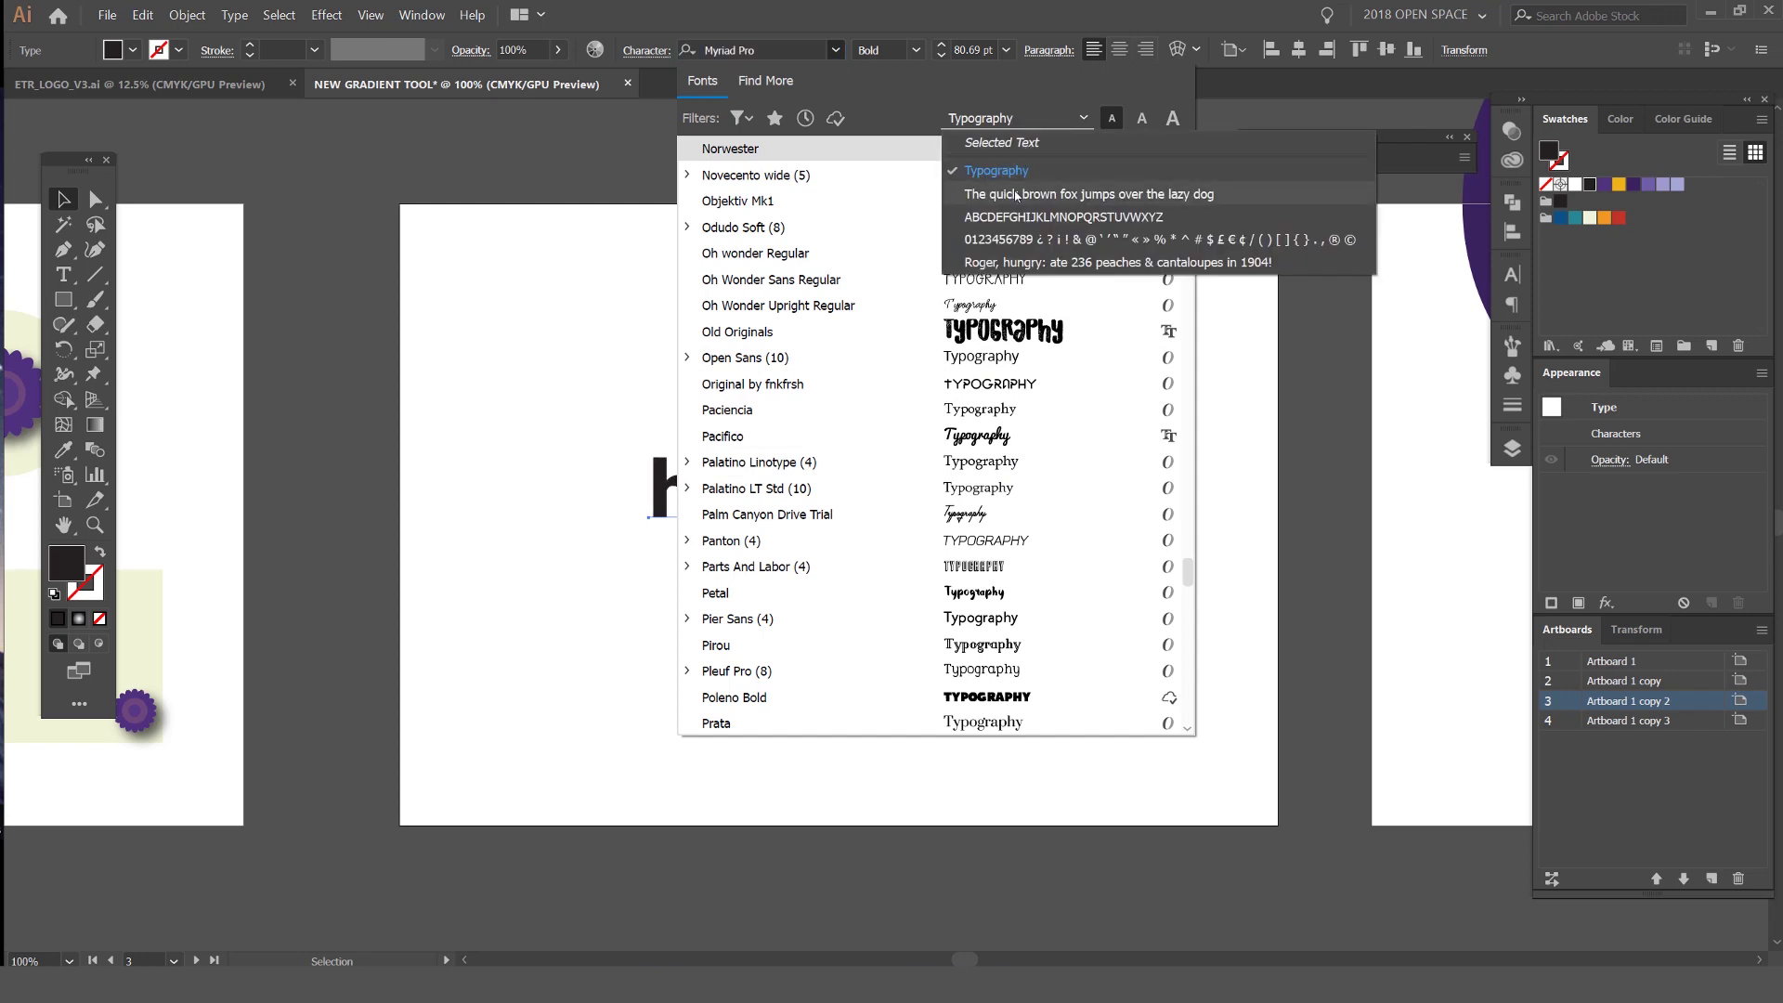
{"action": "left_click", "coordinate": [1088, 194]}
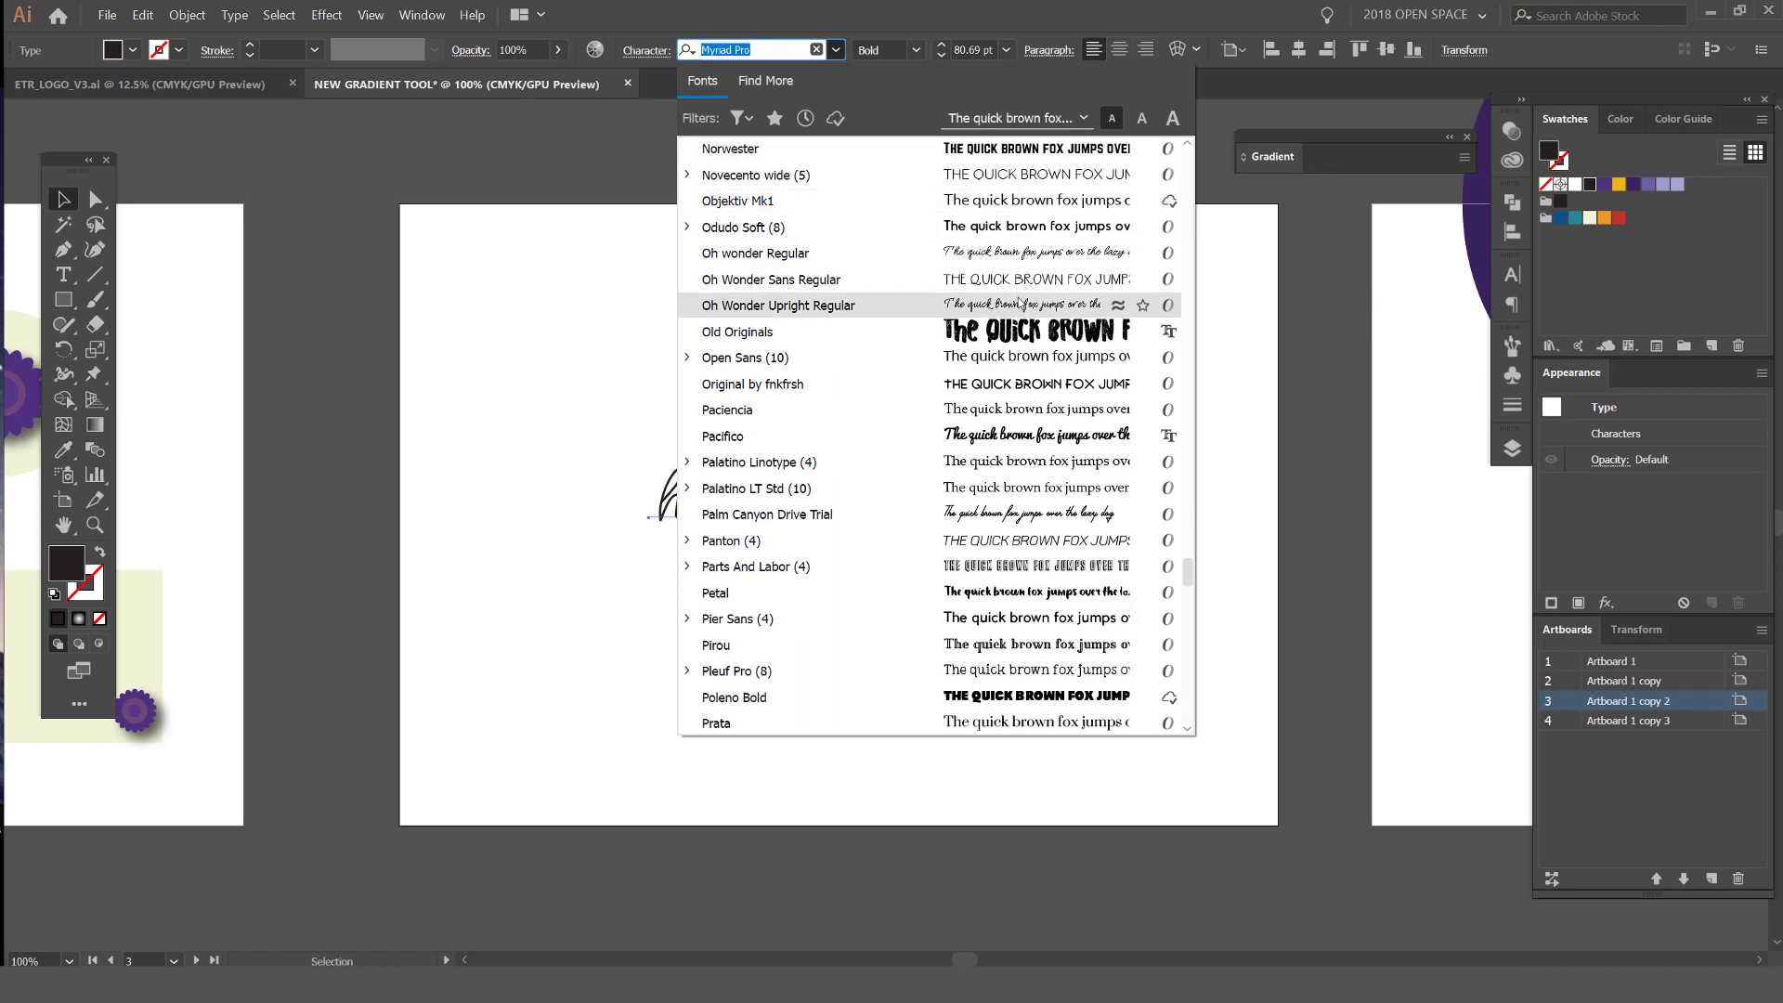
Try the uppercase alphabet, the numbers and symbols, and the "Roger, hungry" sentence as font preview samples
{"action": "left_click", "coordinate": [1012, 118]}
{"action": "left_click", "coordinate": [1031, 212]}
{"action": "left_click", "coordinate": [1036, 128]}
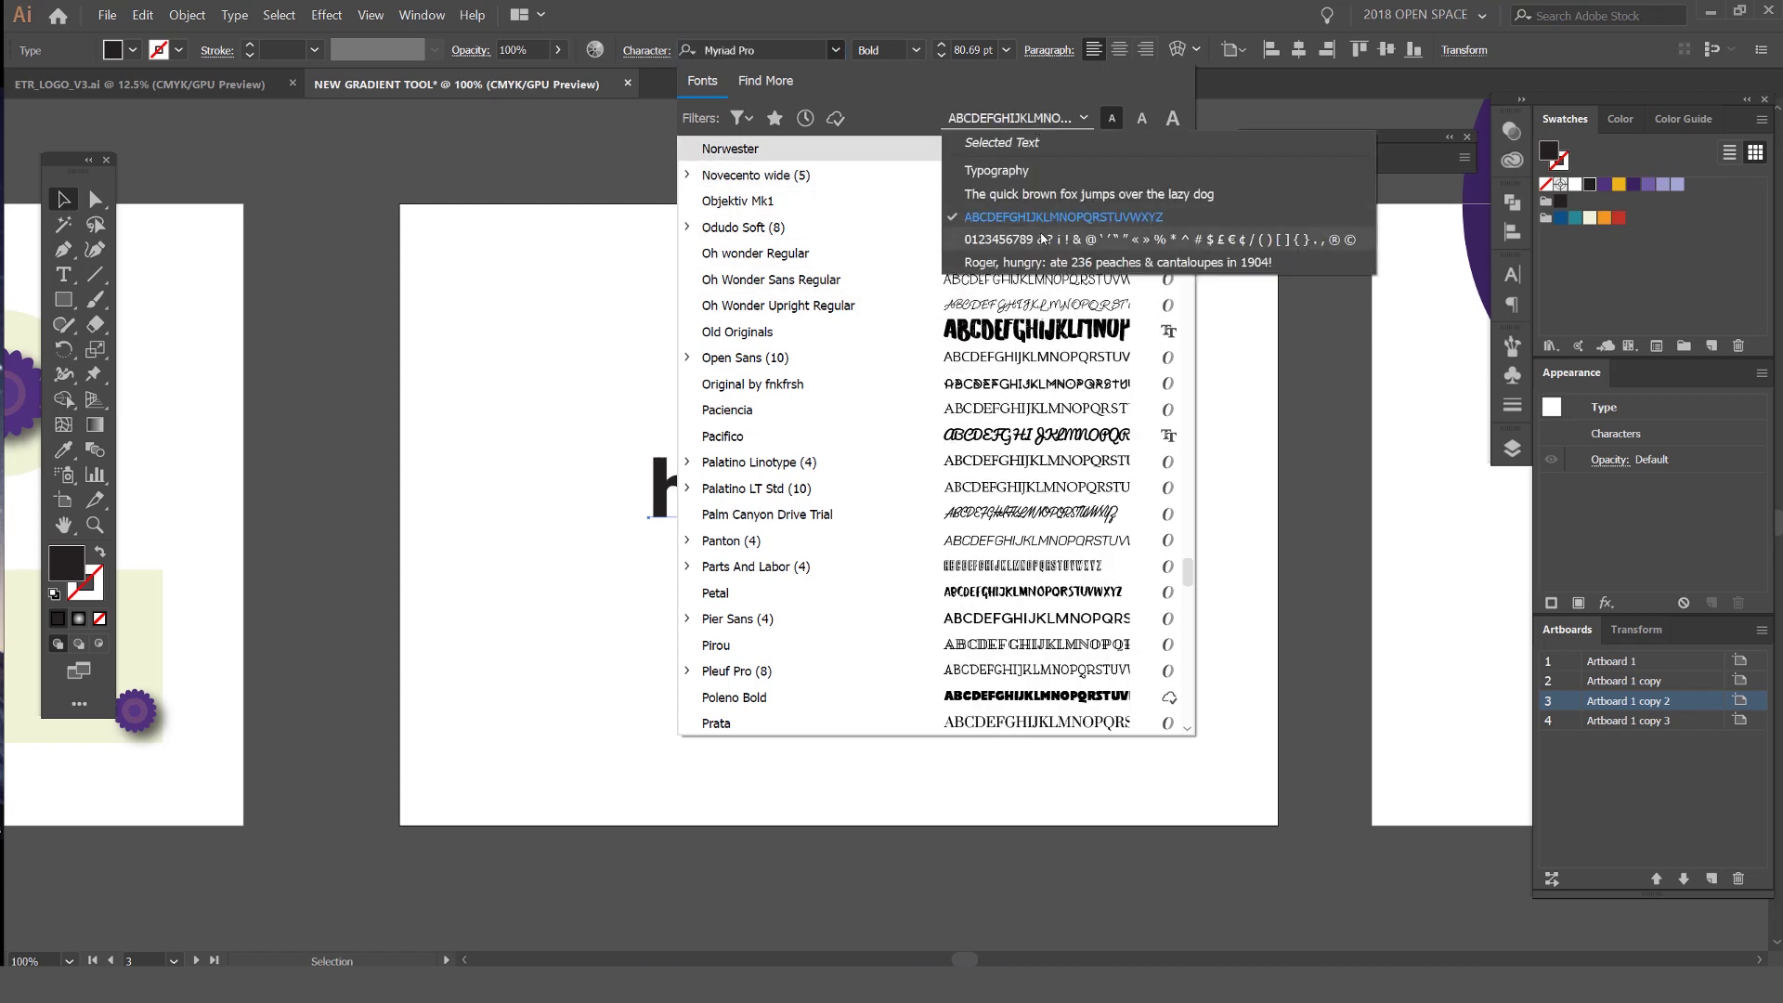
{"action": "left_click", "coordinate": [1042, 237]}
{"action": "left_click", "coordinate": [1000, 122]}
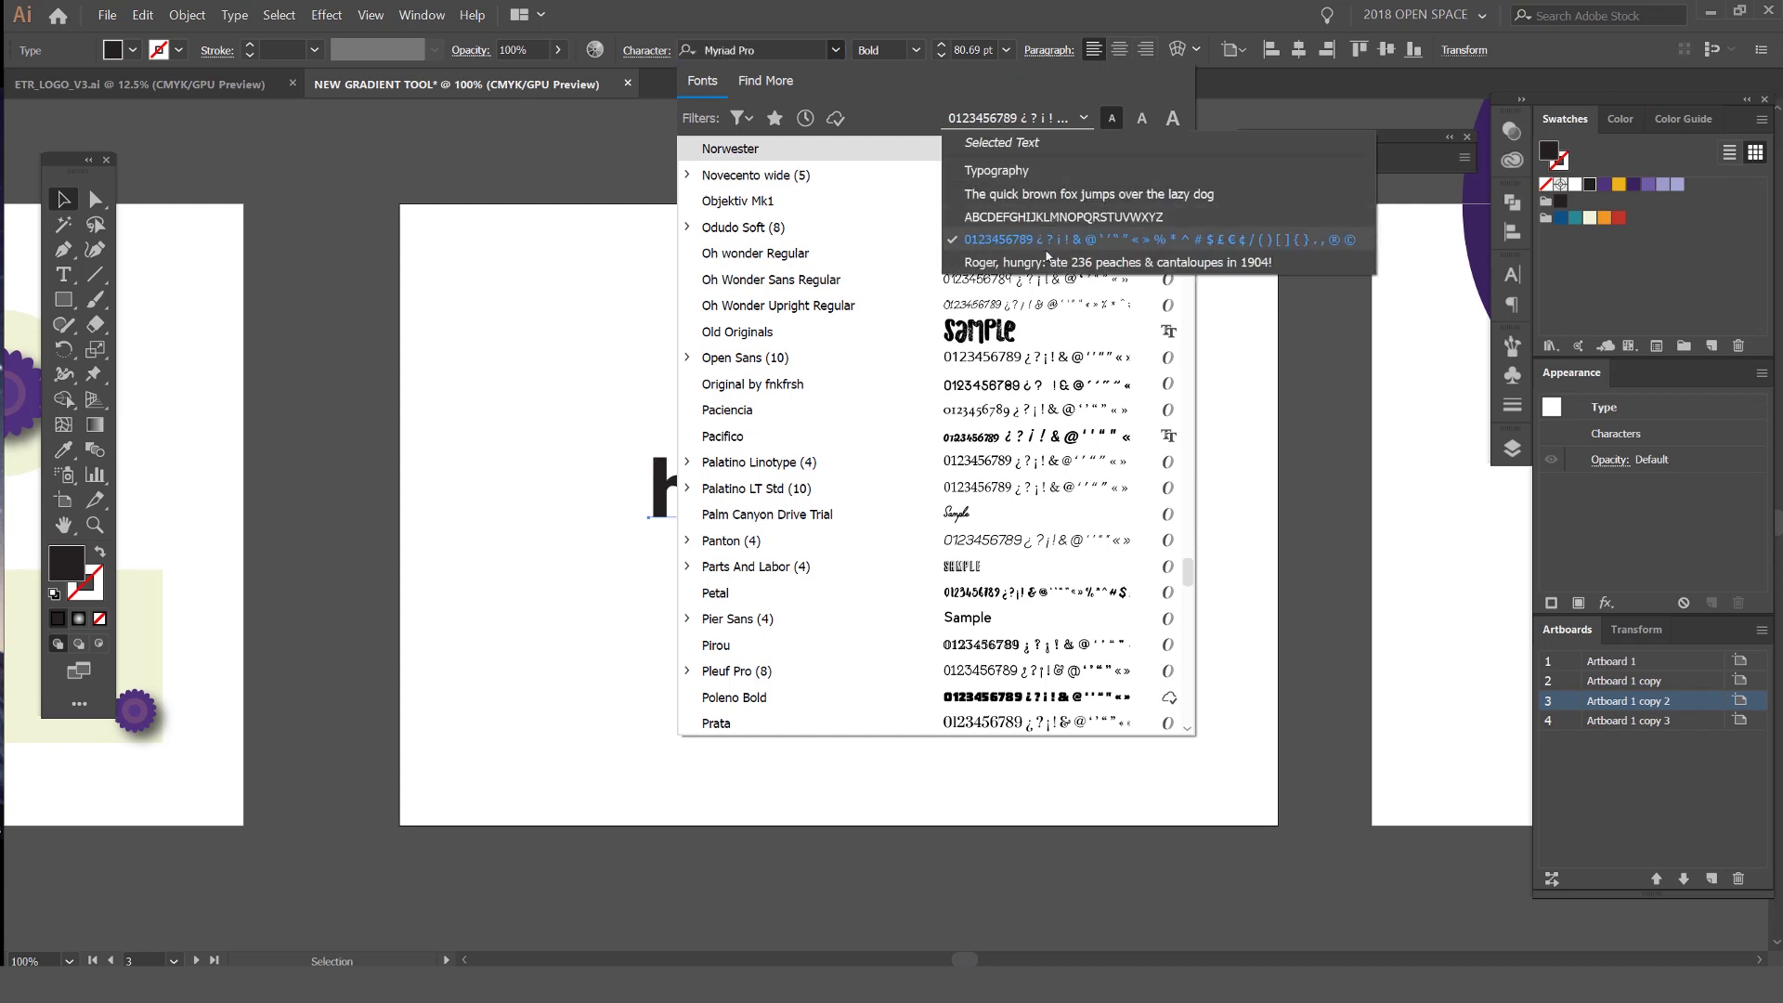
{"action": "left_click", "coordinate": [1056, 262]}
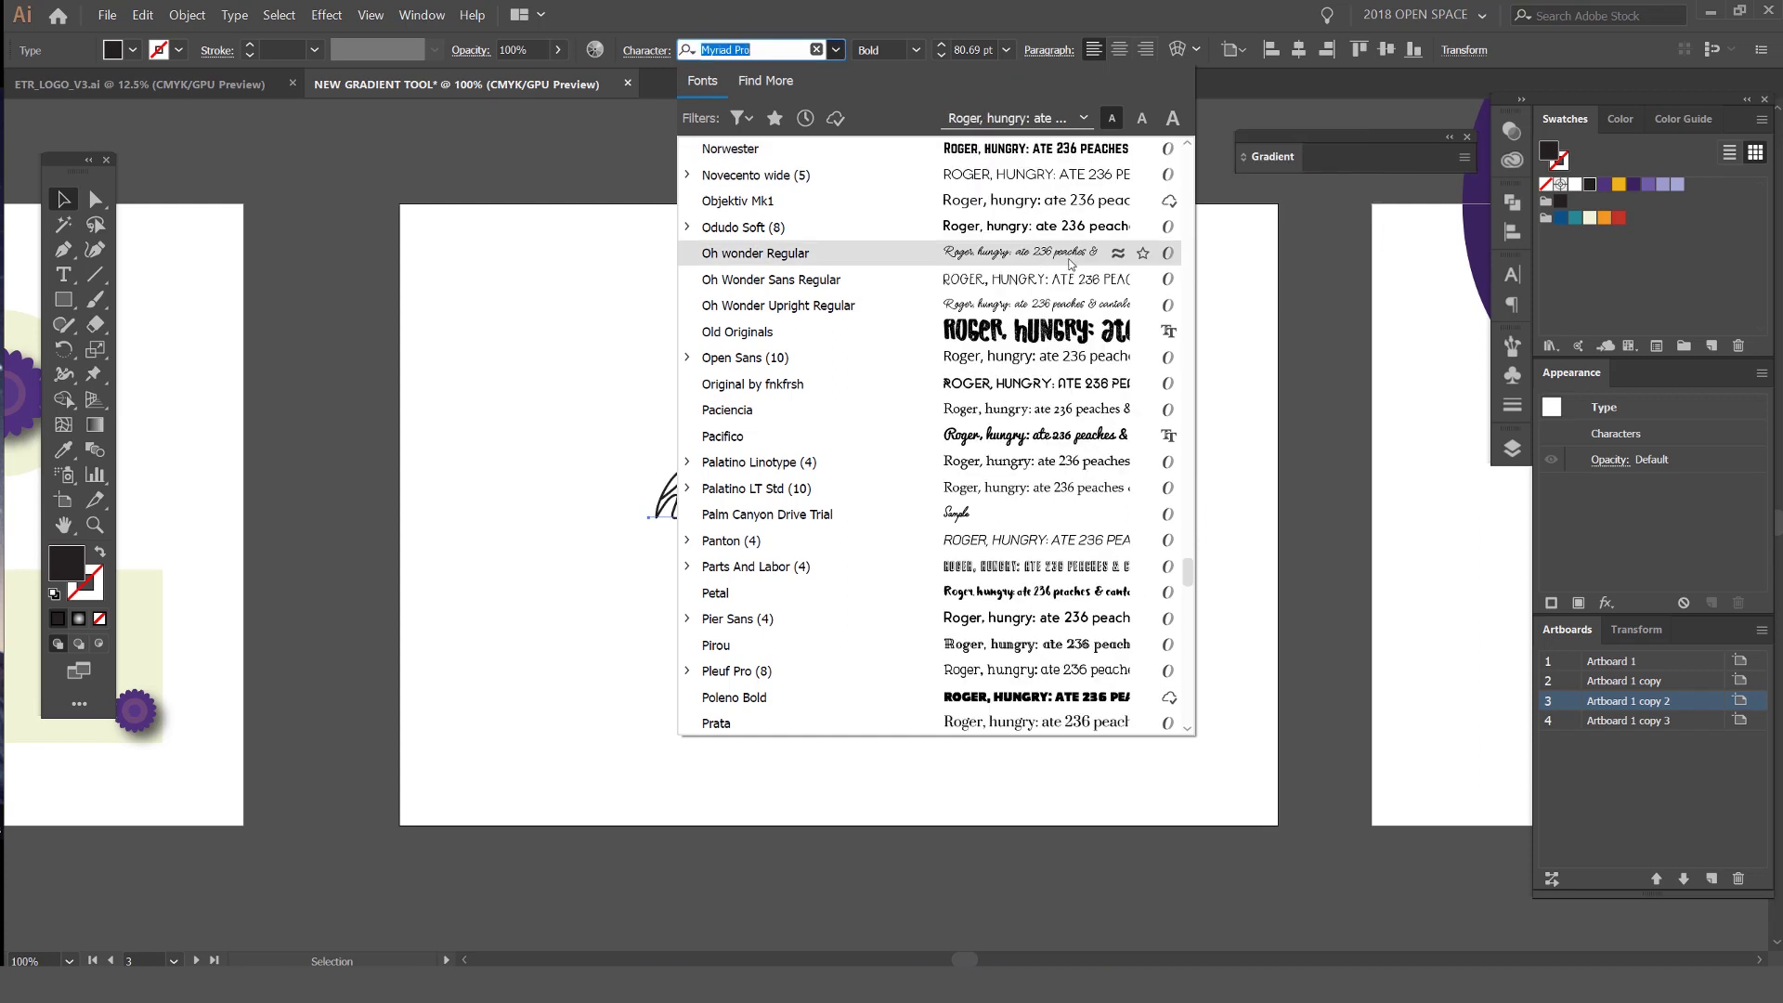
Set the font preview sample to Selected Text, and close the font list with nothing selected
{"action": "left_click", "coordinate": [1045, 119]}
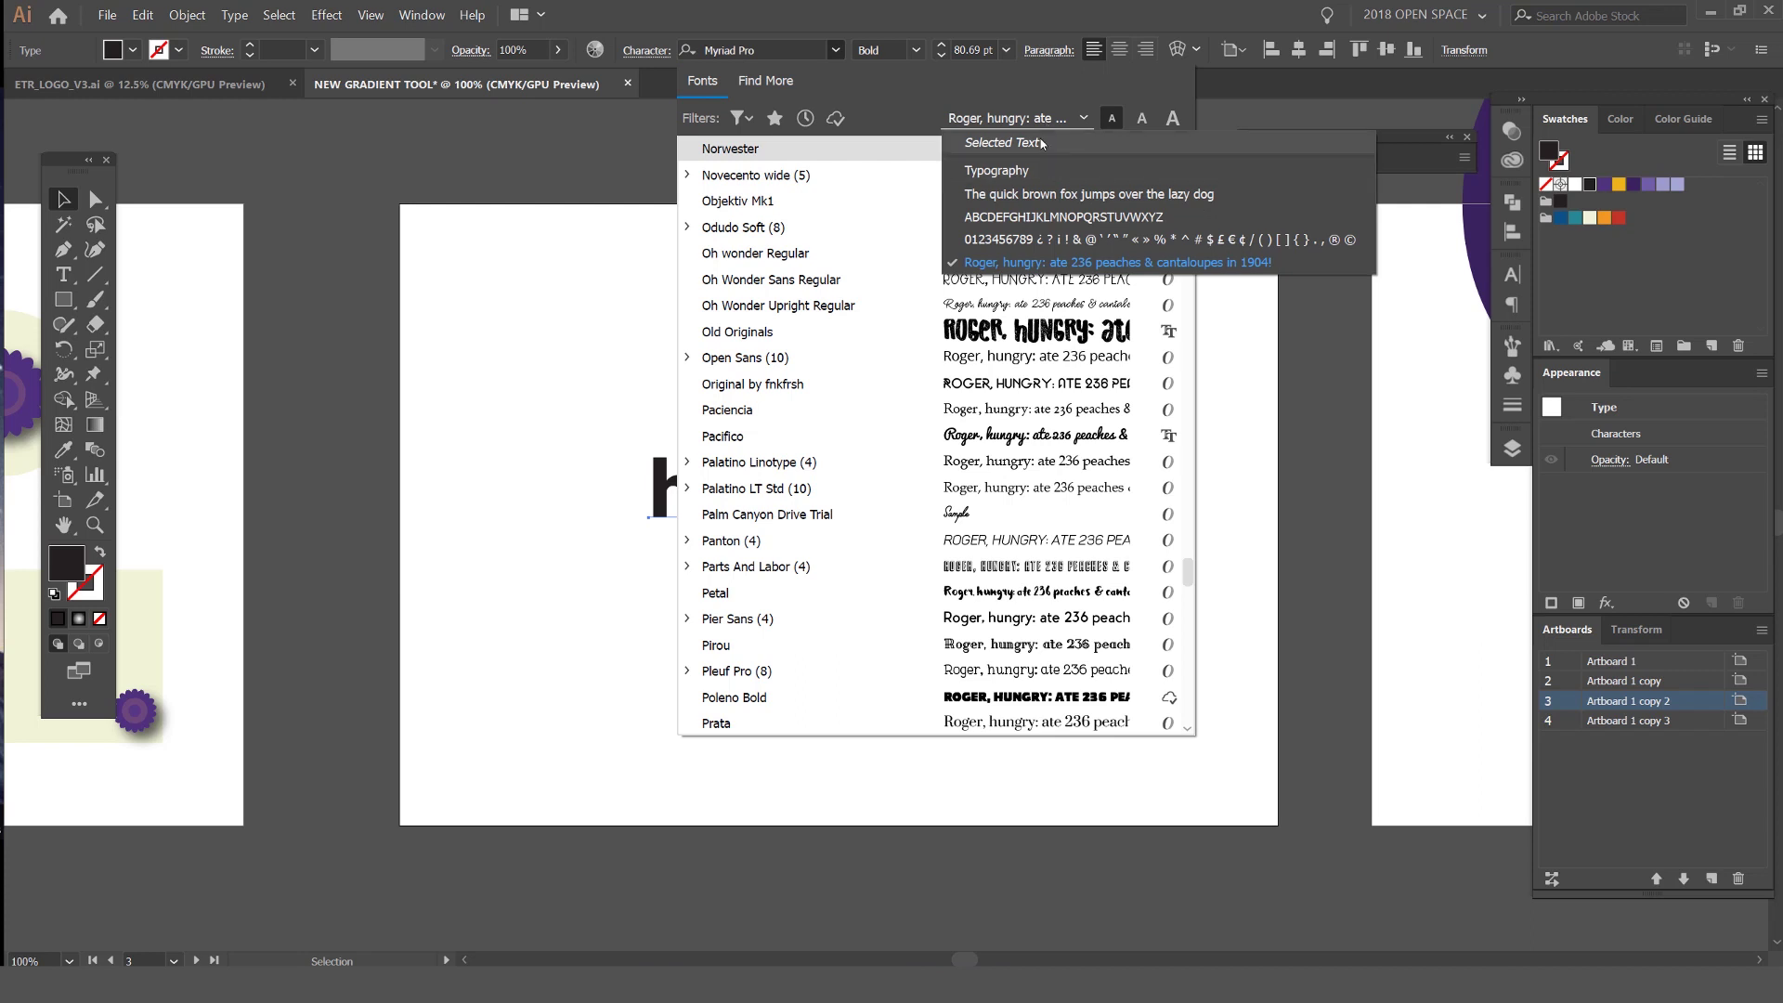
{"action": "left_click", "coordinate": [1048, 142]}
{"action": "left_click", "coordinate": [1036, 129]}
{"action": "left_click", "coordinate": [1038, 124]}
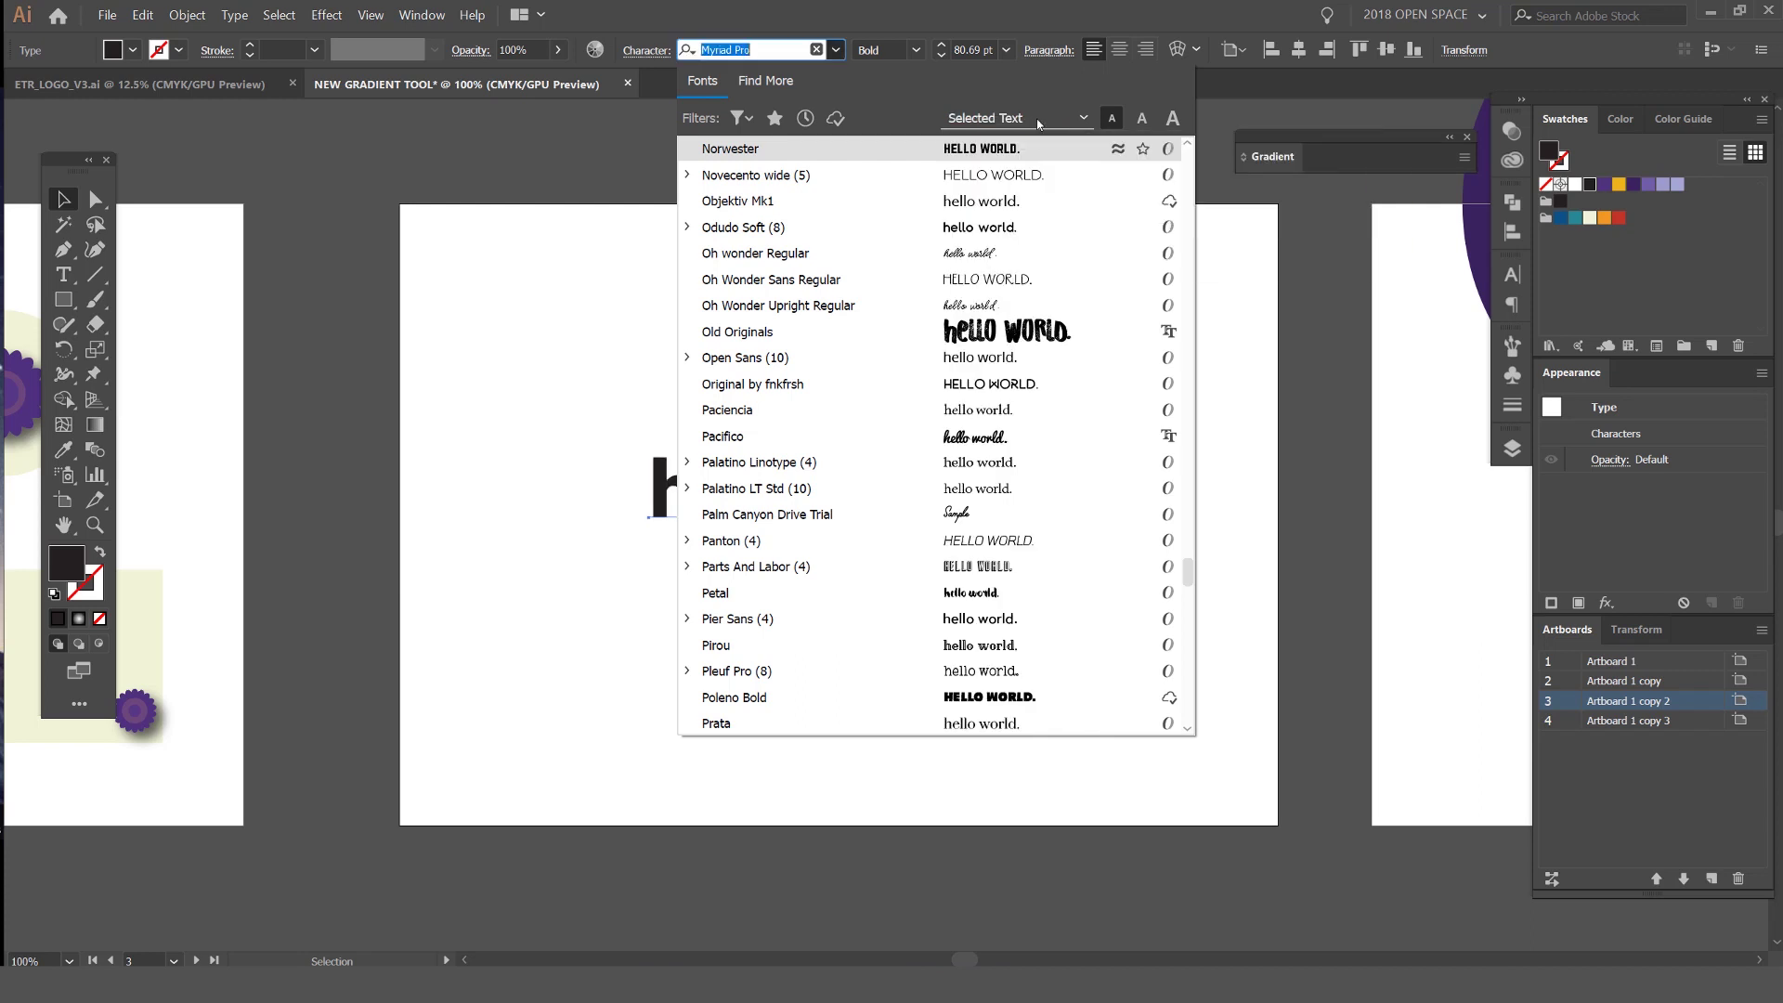
{"action": "left_click", "coordinate": [988, 122]}
{"action": "left_click", "coordinate": [1012, 121]}
{"action": "left_click", "coordinate": [570, 288]}
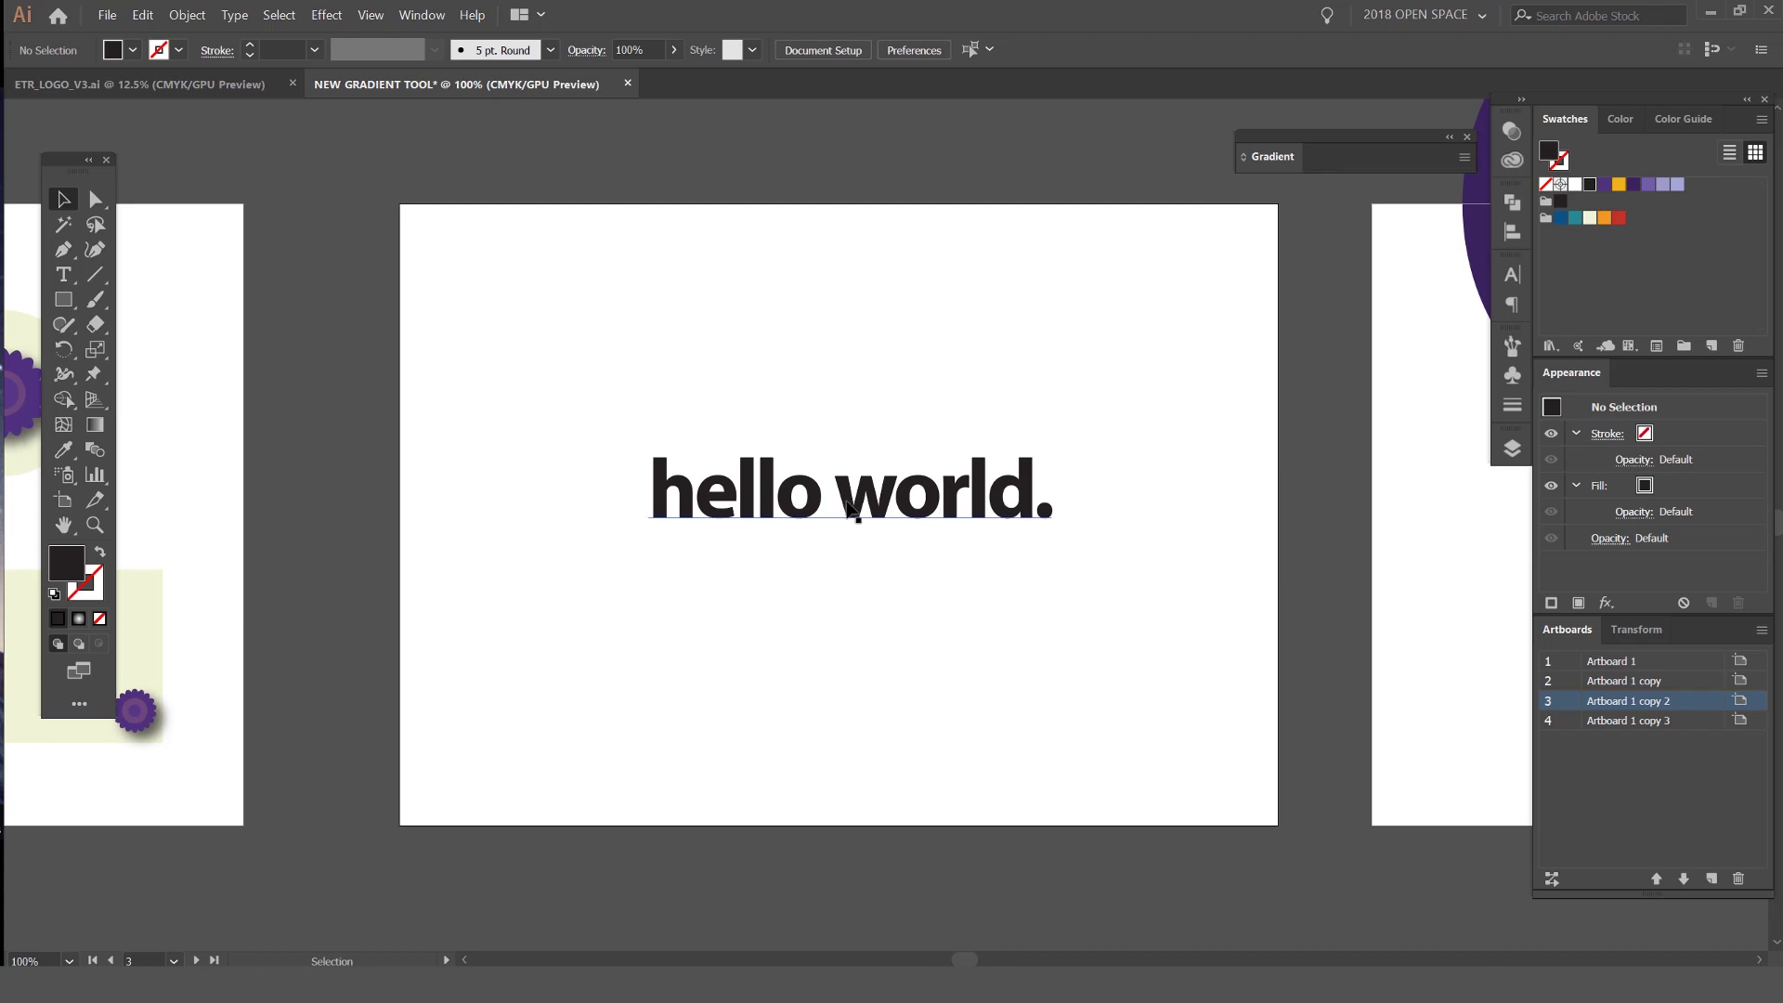
Select the "hello world." text object again on the third artboard
{"action": "scroll", "coordinate": [846, 502], "scroll_direction": "up", "scroll_amount": 1}
{"action": "key", "text": "space"}
{"action": "left_click_drag", "start_coordinate": [953, 431], "coordinate": [693, 366]}
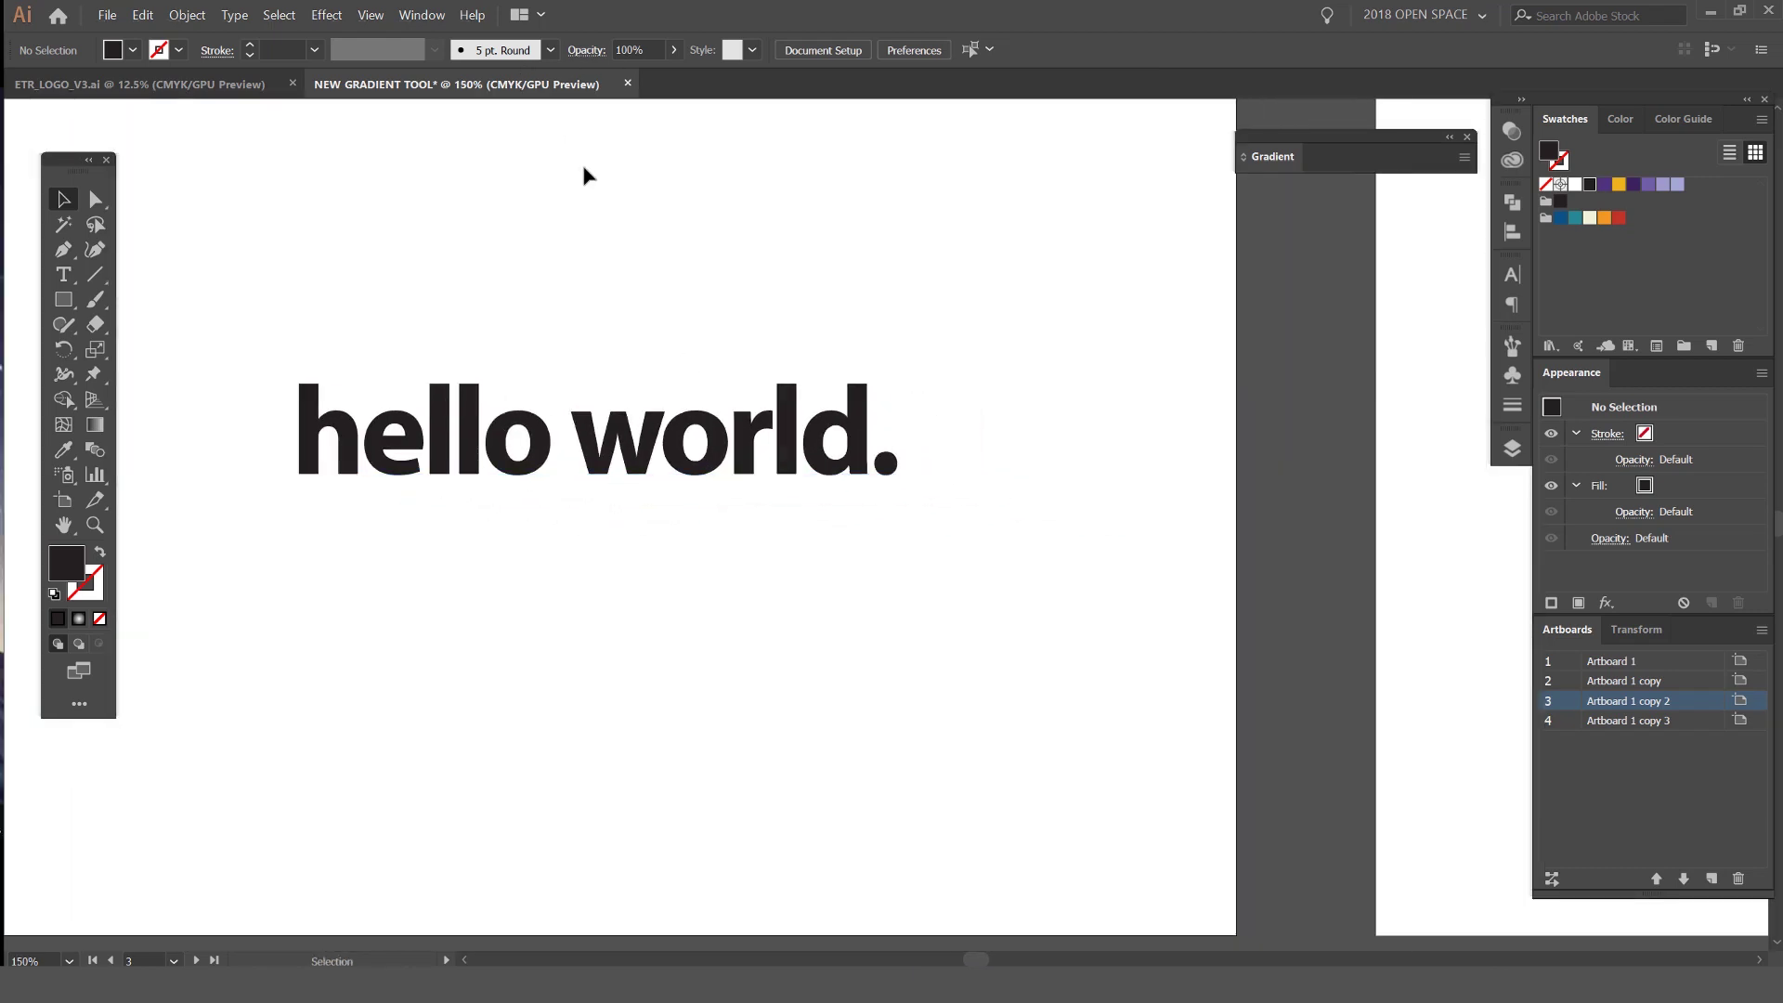
{"action": "scroll", "coordinate": [601, 192], "scroll_direction": "down", "scroll_amount": 1}
{"action": "left_click", "coordinate": [650, 357]}
{"action": "scroll", "coordinate": [743, 176], "scroll_direction": "up", "scroll_amount": 1}
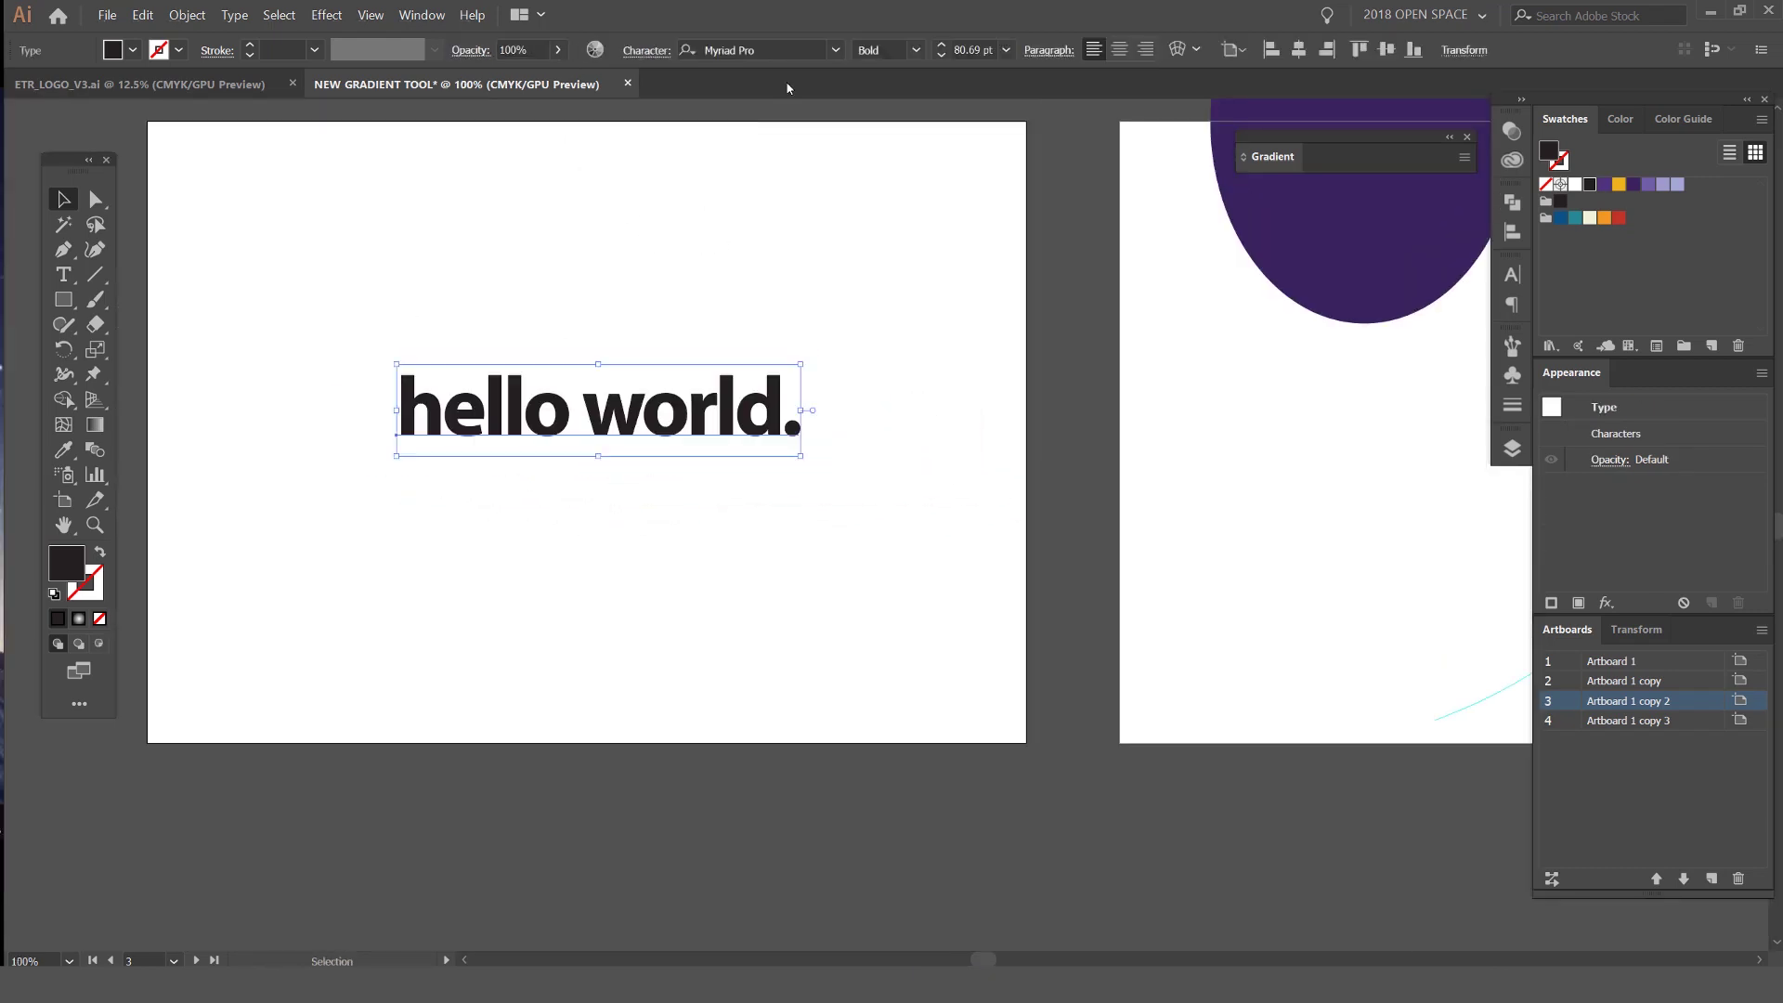
Float the Character panel beside the "hello world." text, near the artboard's upper edge, and open its font list
{"action": "left_click", "coordinate": [835, 50]}
{"action": "key", "text": "Escape"}
{"action": "left_click", "coordinate": [1510, 274]}
{"action": "left_click_drag", "start_coordinate": [1511, 274], "coordinate": [931, 236]}
{"action": "left_click", "coordinate": [1095, 278]}
{"action": "left_click", "coordinate": [1149, 317]}
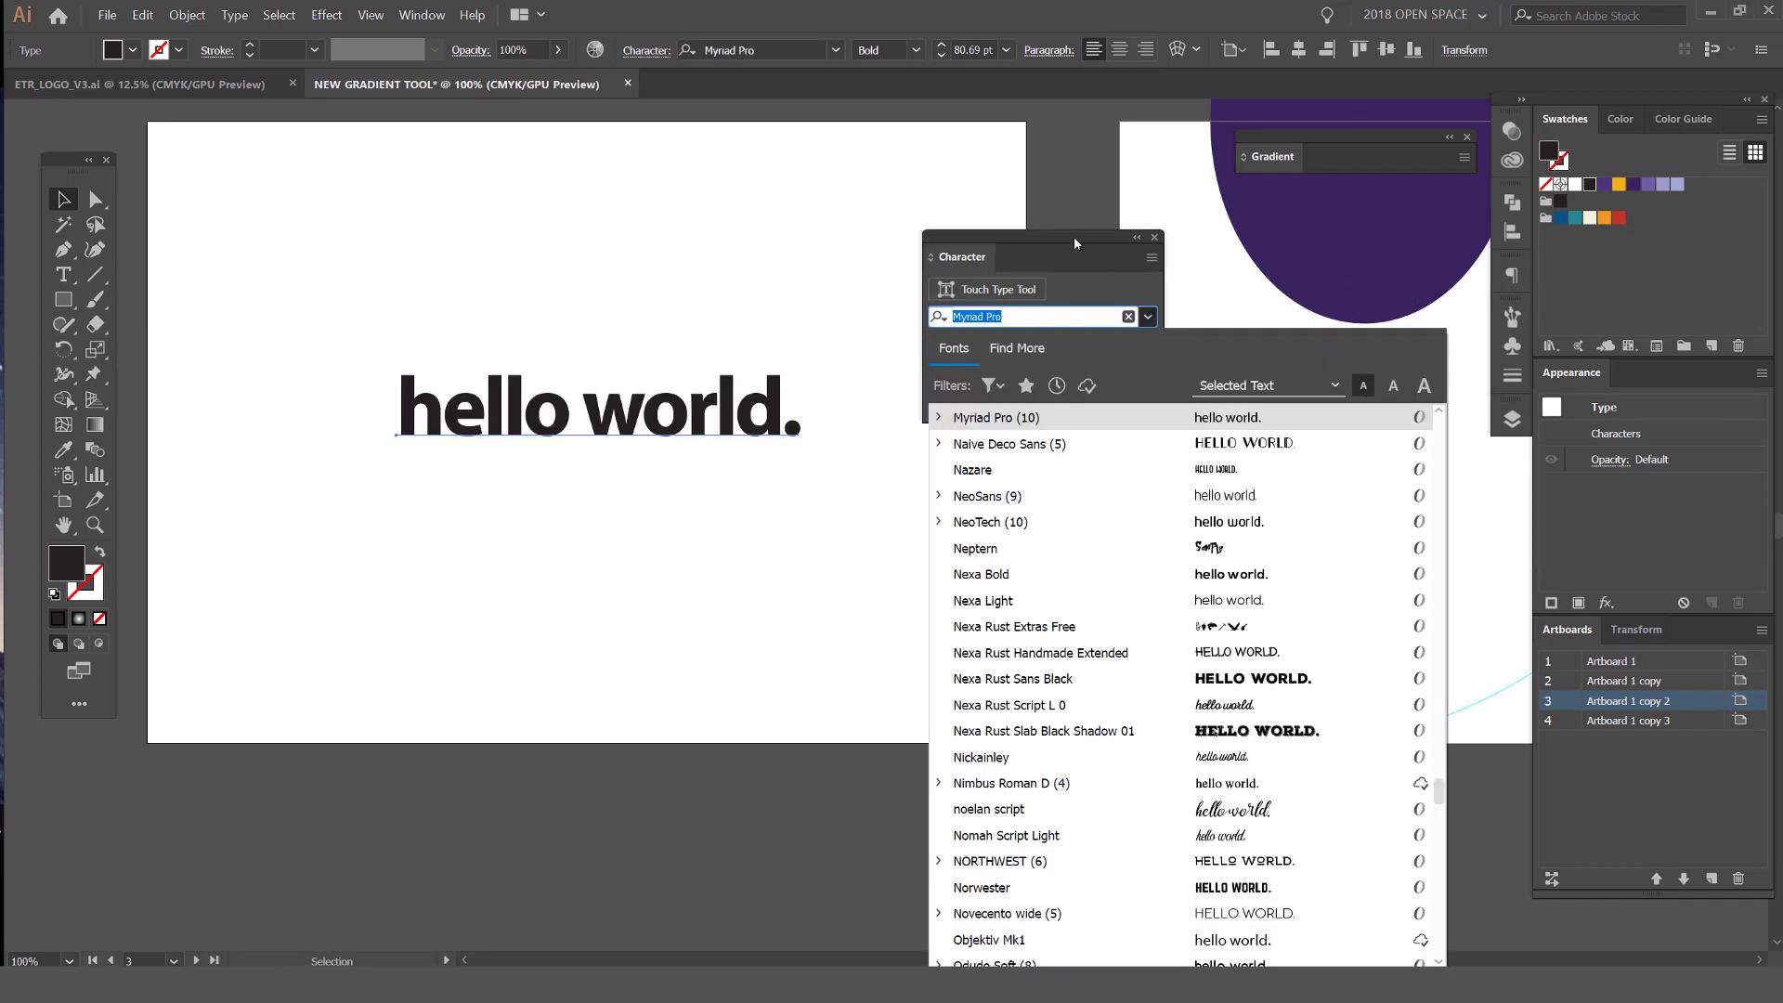
{"action": "left_click_drag", "start_coordinate": [1075, 243], "coordinate": [1064, 154]}
{"action": "left_click", "coordinate": [1134, 230]}
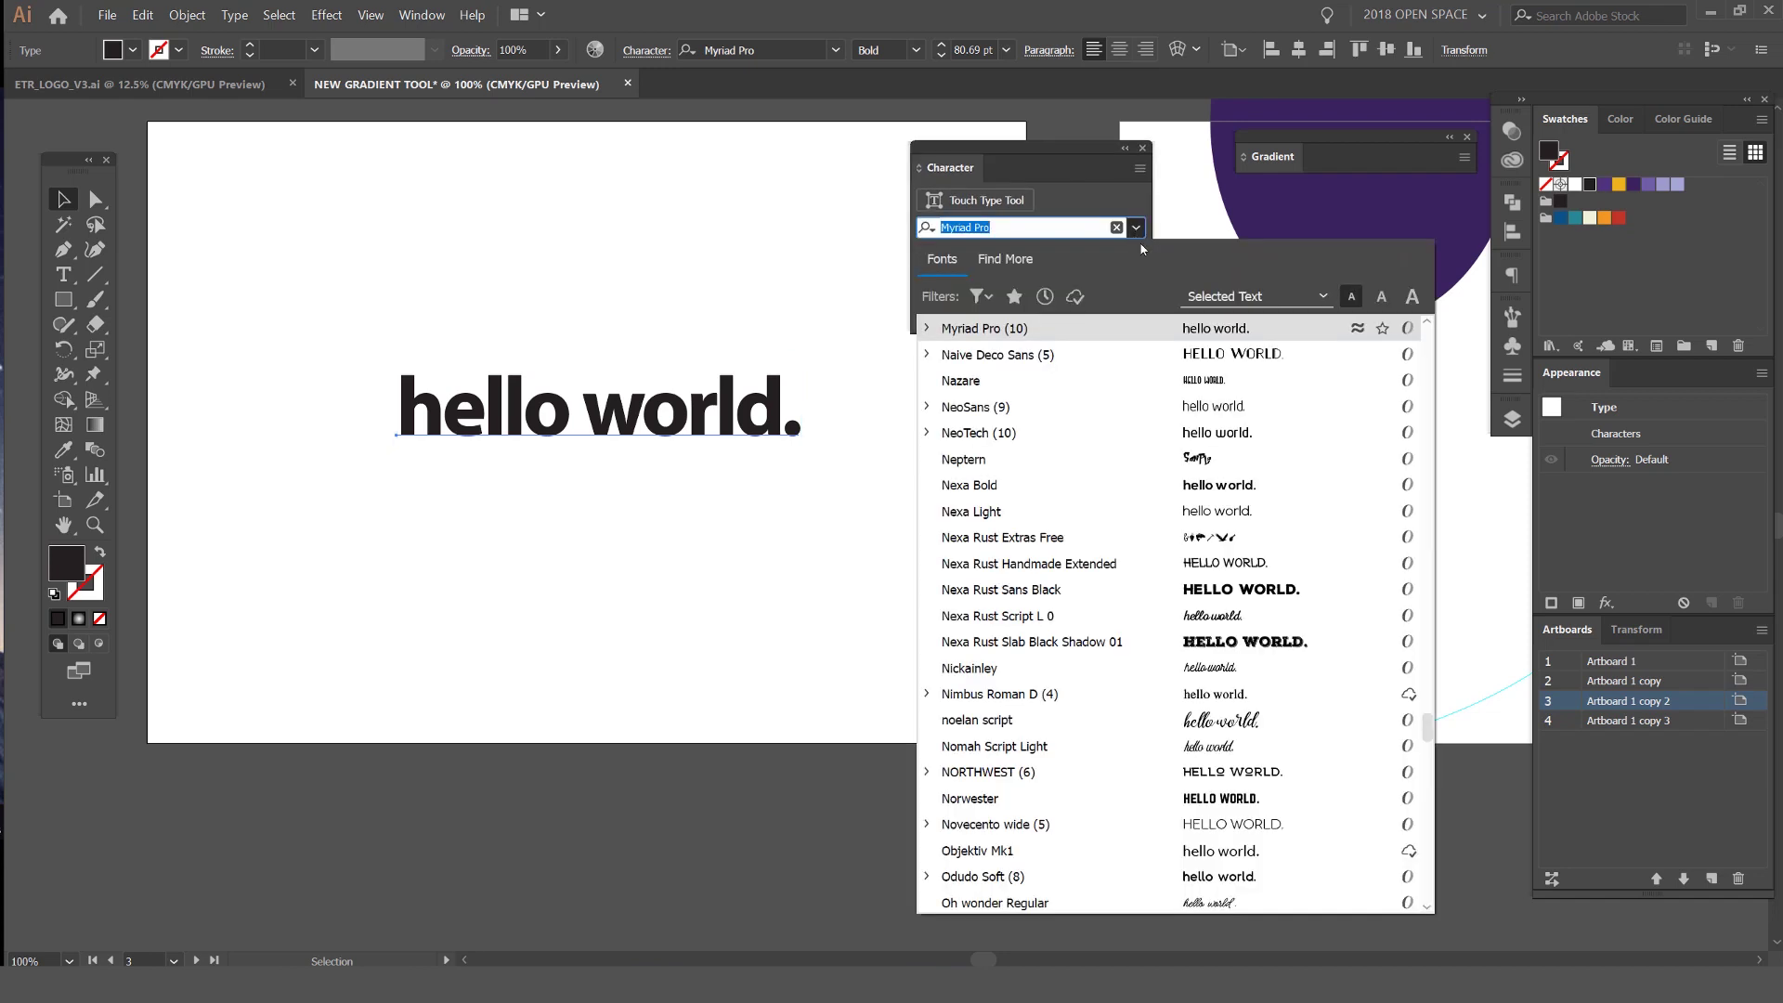
Enlarge the font preview samples through the medium to the largest size and browse further down the fonts
{"action": "left_click", "coordinate": [1381, 297]}
{"action": "left_click", "coordinate": [1412, 297]}
{"action": "scroll", "coordinate": [1216, 369], "scroll_direction": "down", "scroll_amount": 2}
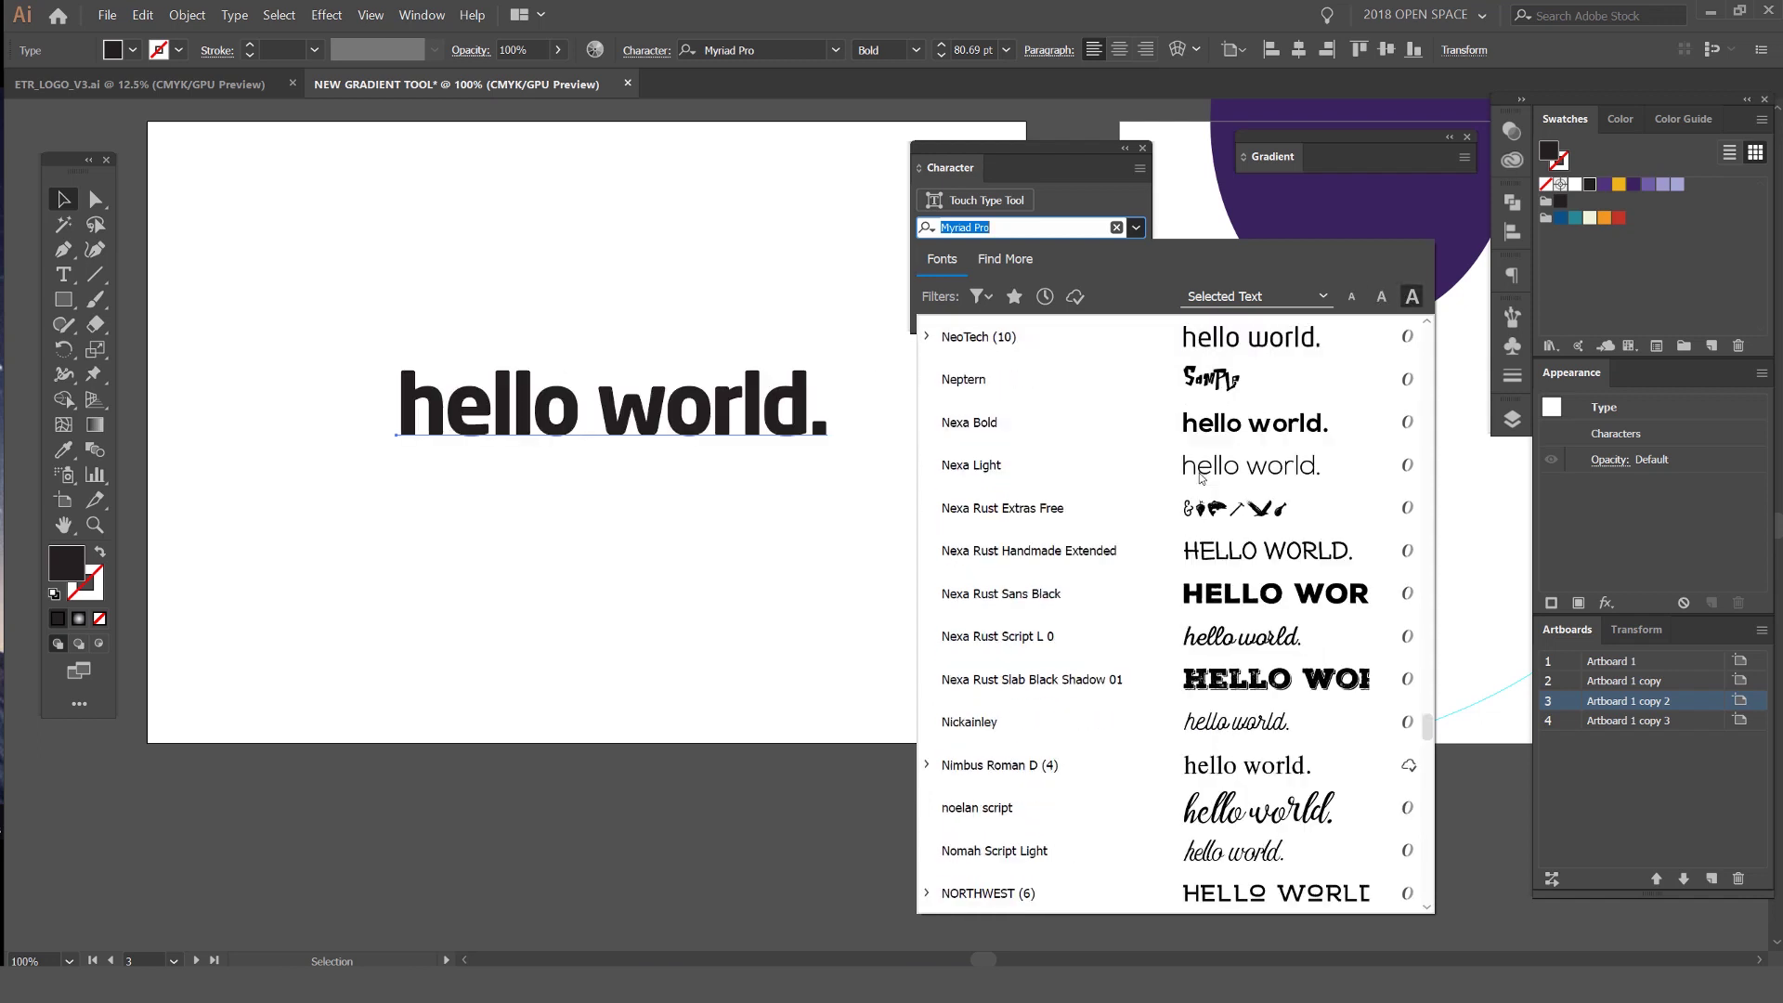
Preview the fonts at the medium and smallest sample sizes, and return the samples to the largest size
{"action": "left_click", "coordinate": [1381, 297]}
{"action": "left_click", "coordinate": [1352, 297]}
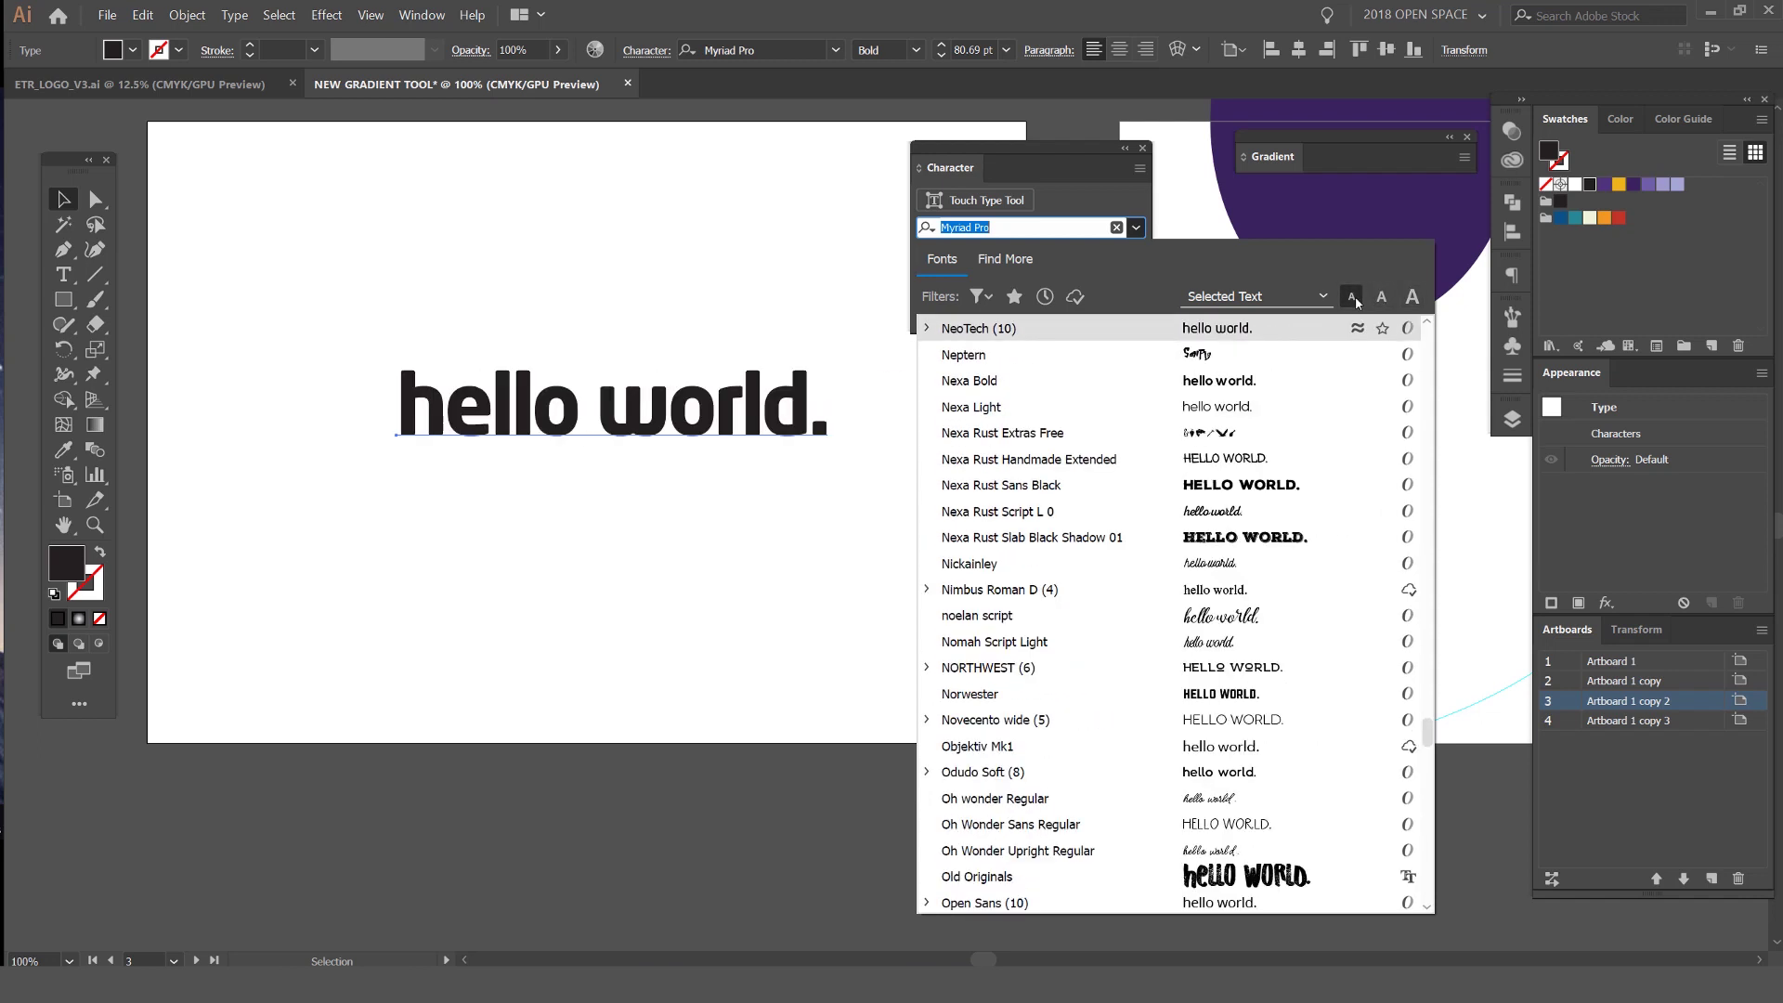
{"action": "scroll", "coordinate": [1103, 458], "scroll_direction": "down", "scroll_amount": 4}
{"action": "scroll", "coordinate": [1103, 459], "scroll_direction": "up", "scroll_amount": 4}
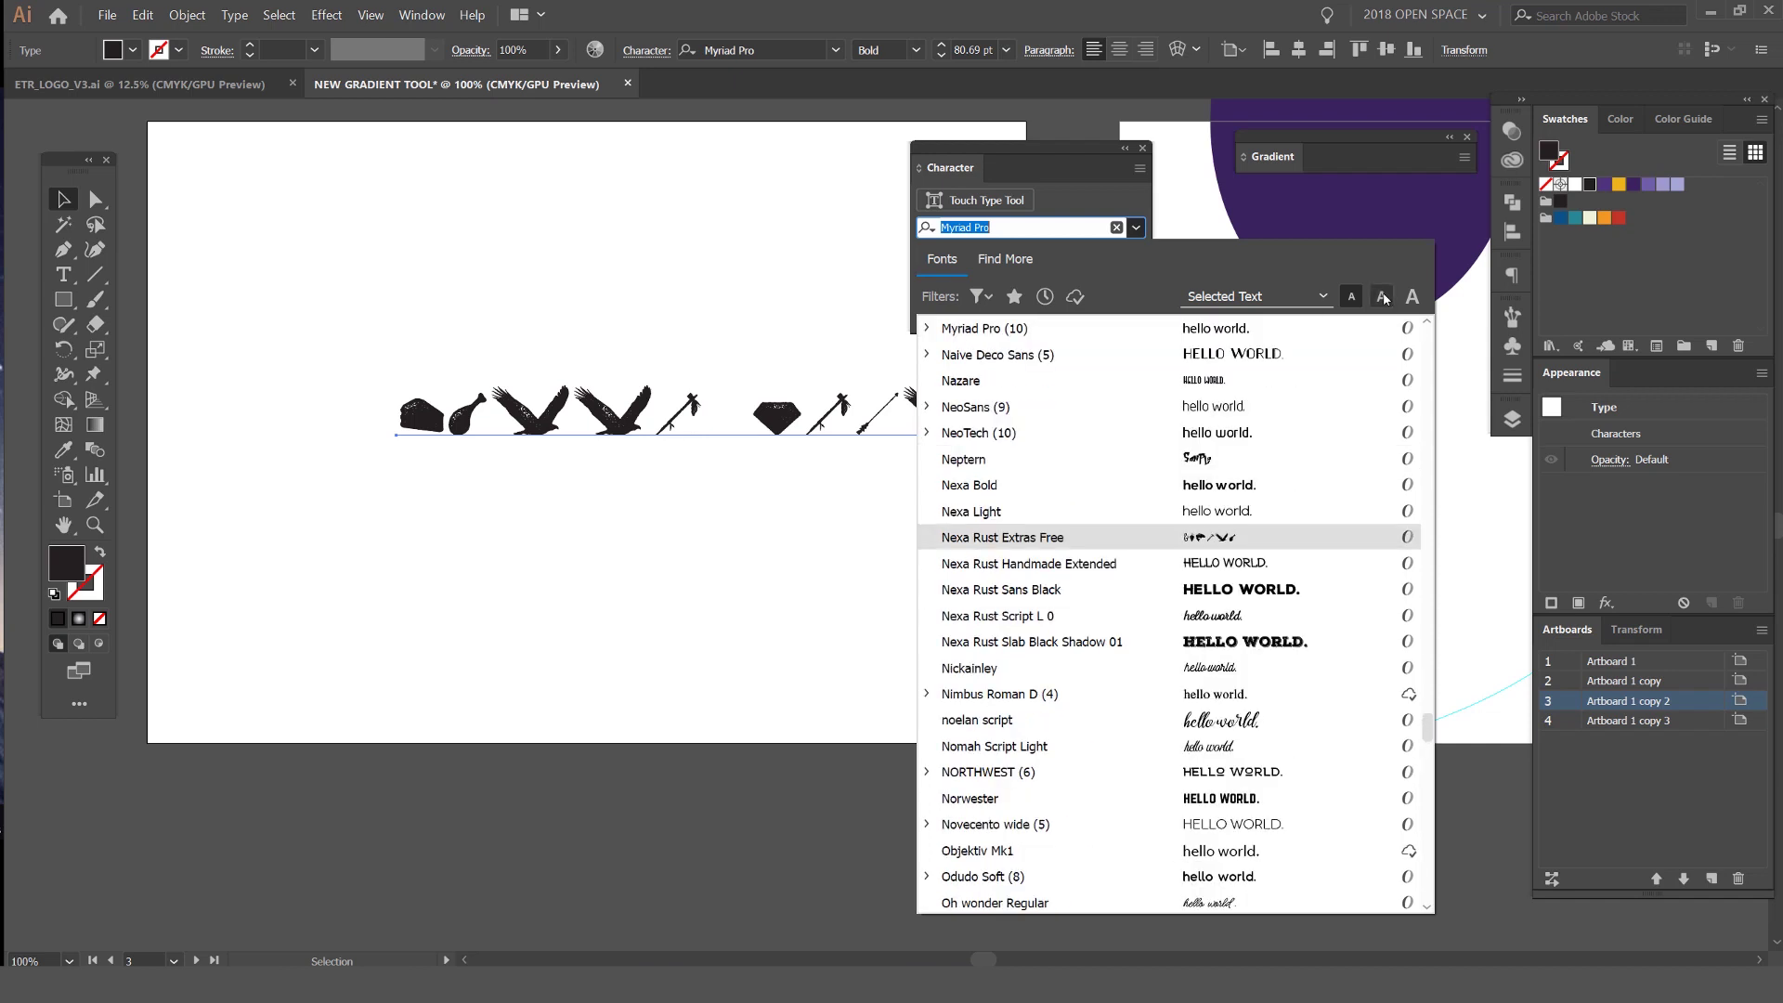
{"action": "left_click", "coordinate": [1412, 298]}
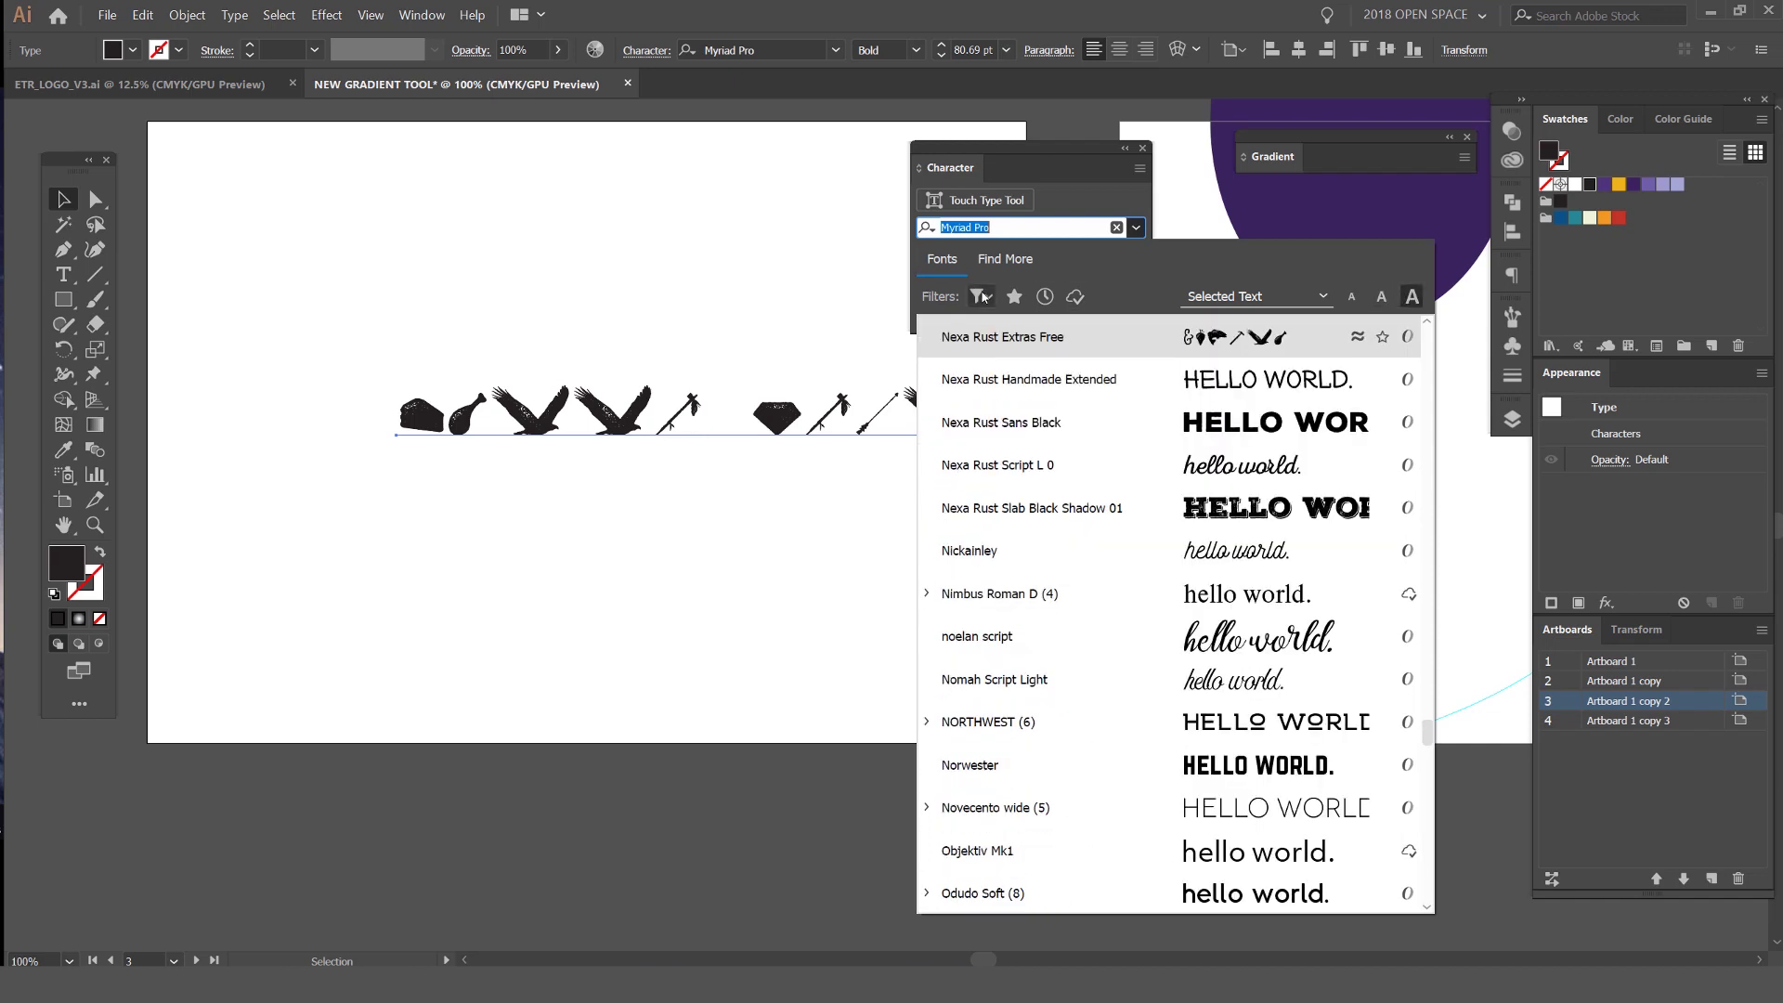
Filter the font list to slab serif fonts and apply ChunkFive Roman to the "hello world." text
{"action": "left_click", "coordinate": [982, 296]}
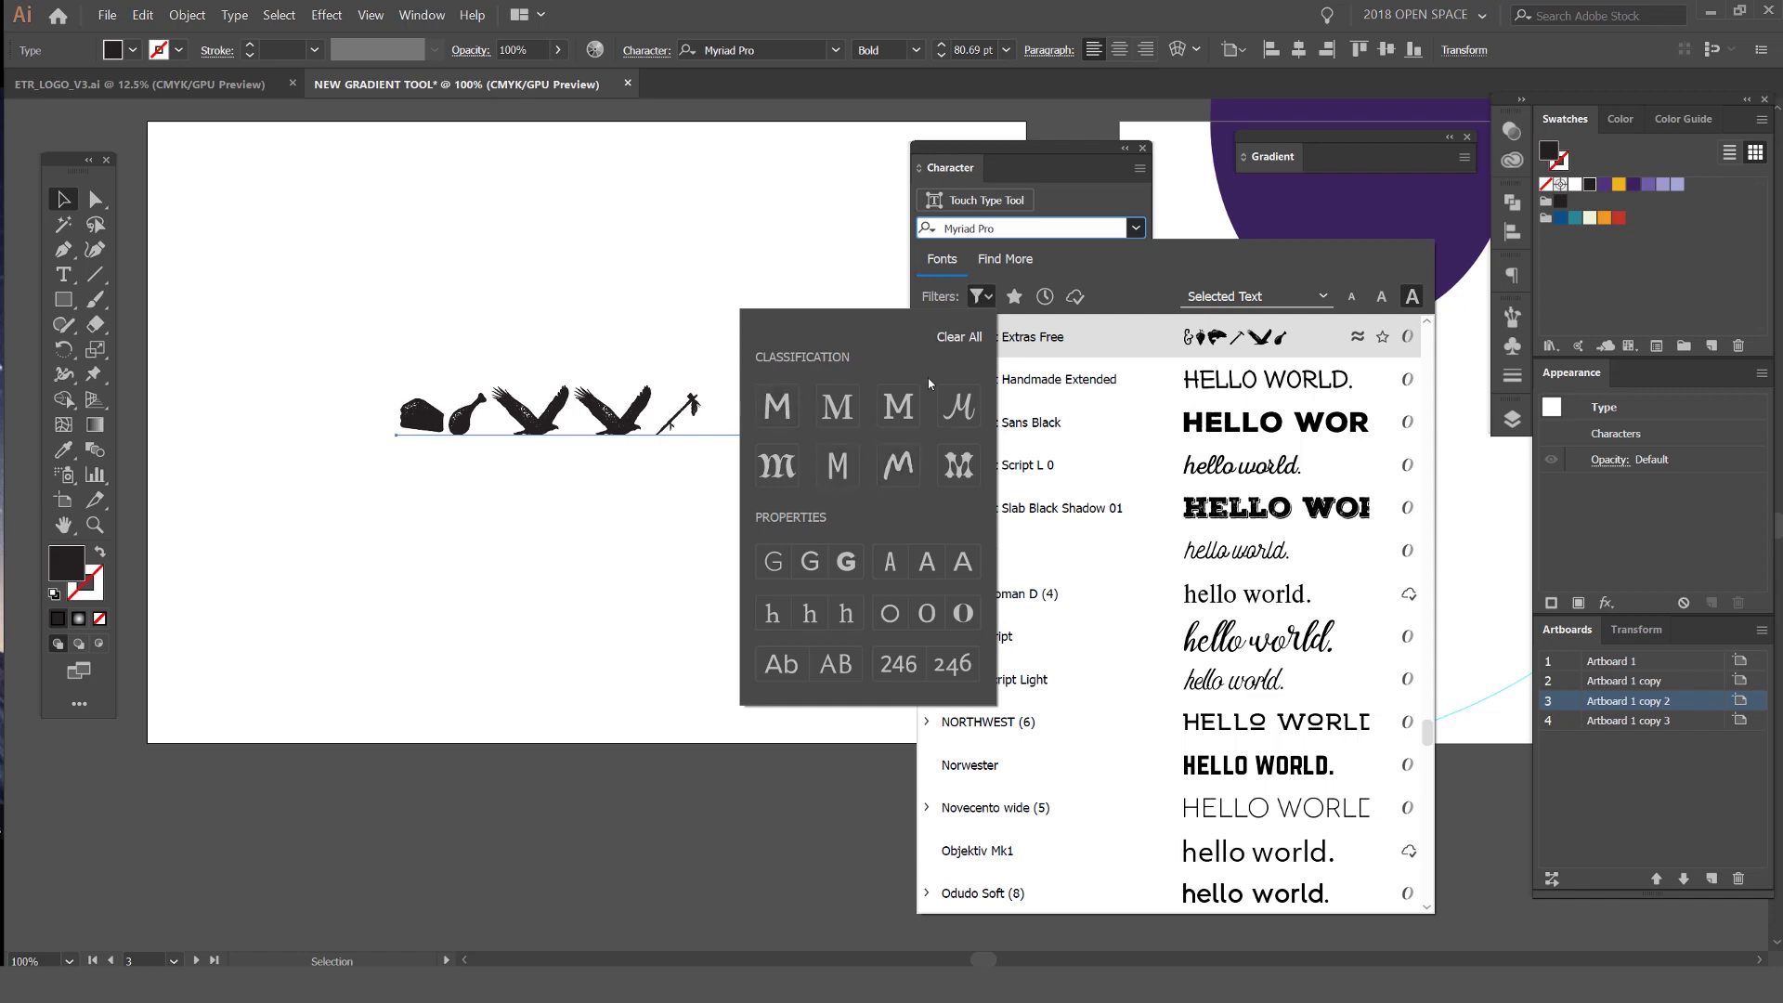
{"action": "left_click", "coordinate": [790, 409]}
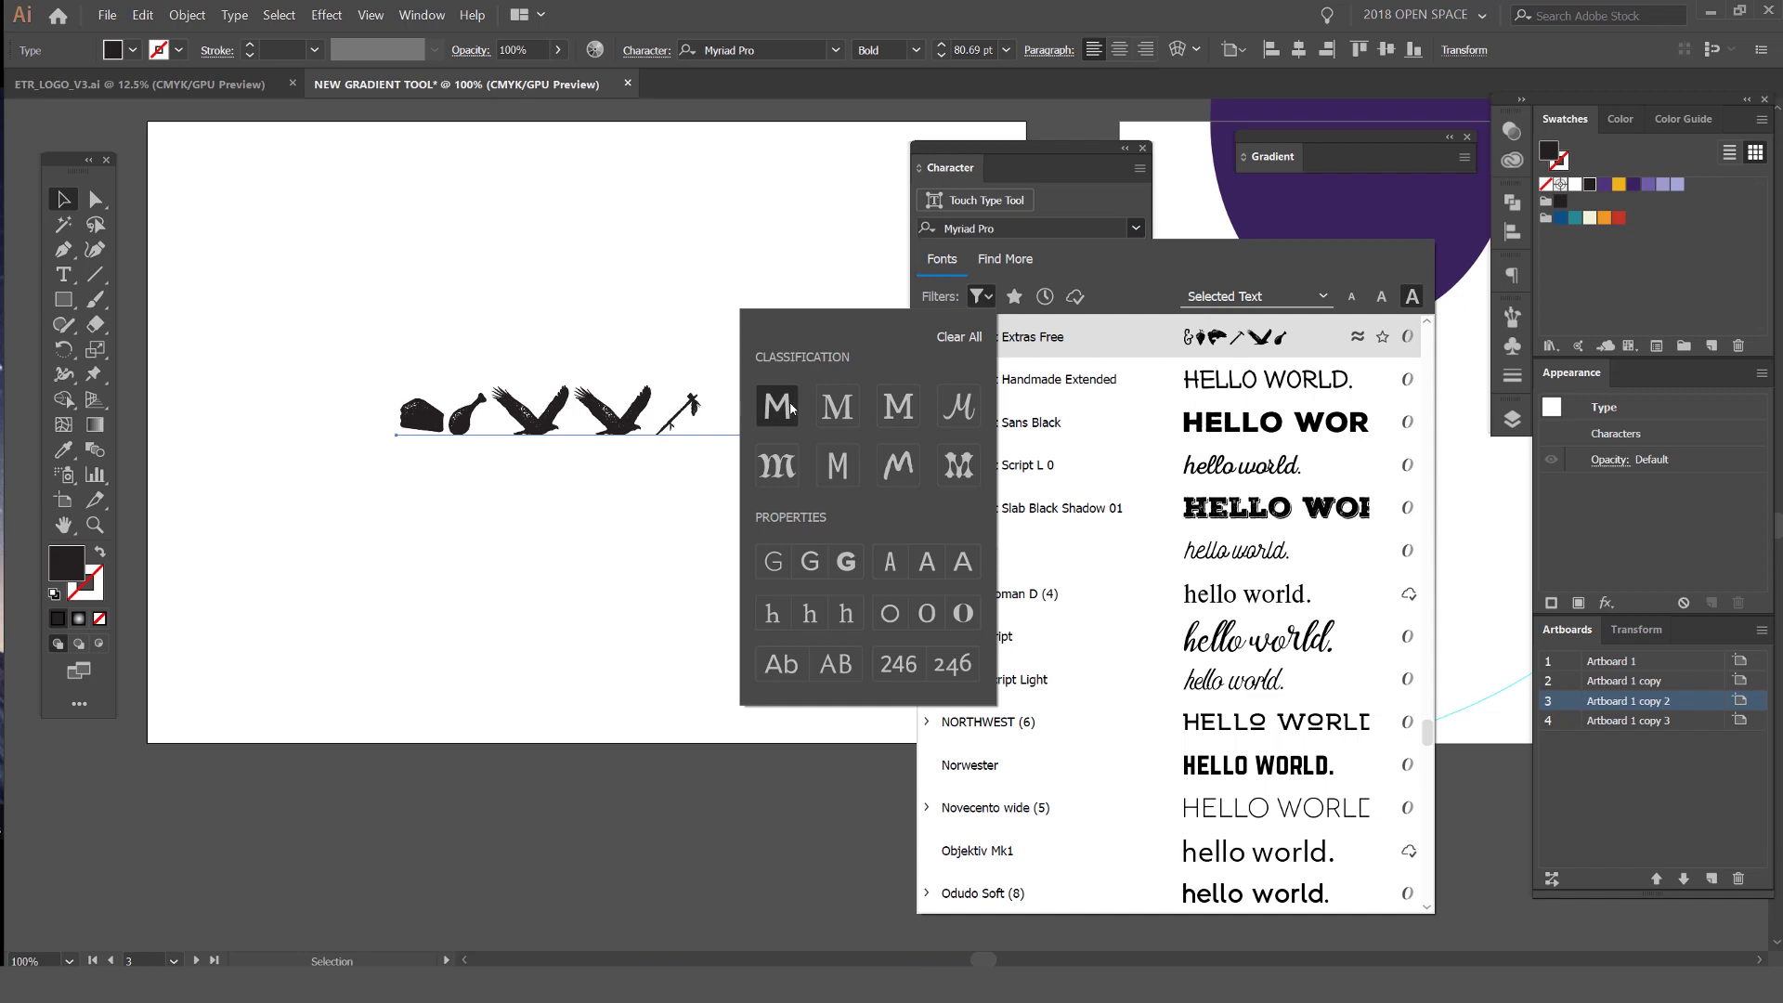
{"action": "left_click", "coordinate": [768, 416]}
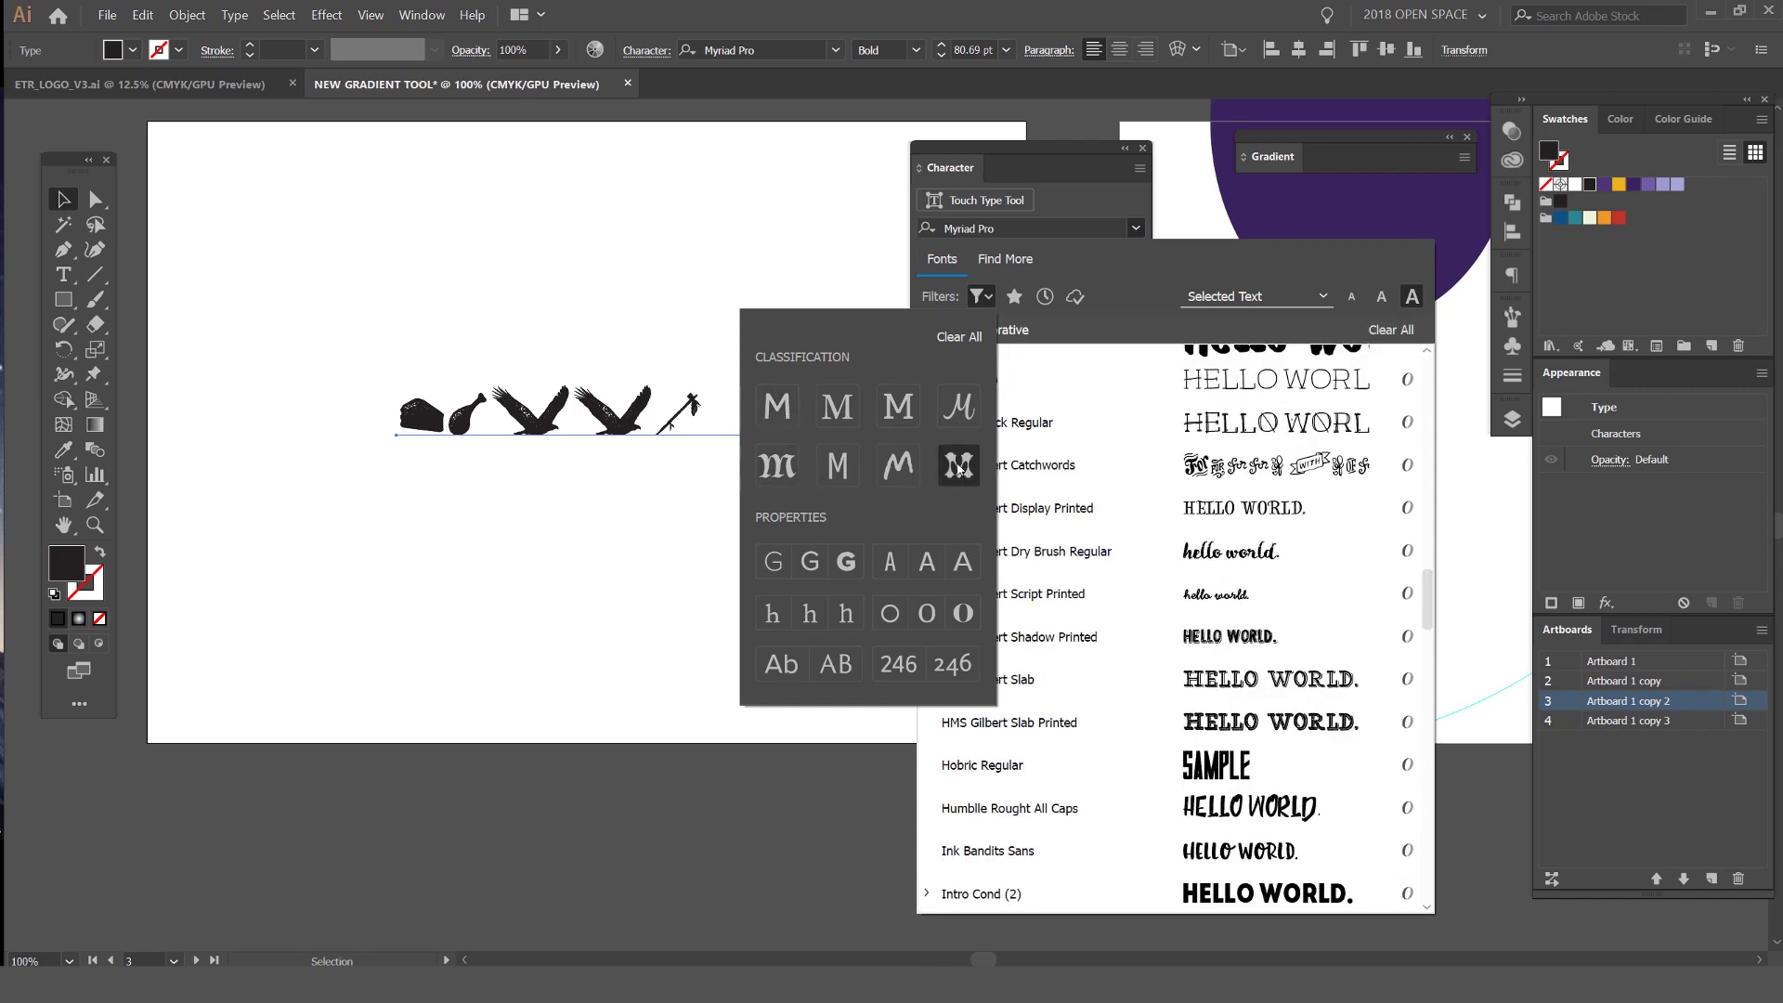
{"action": "left_click", "coordinate": [898, 406]}
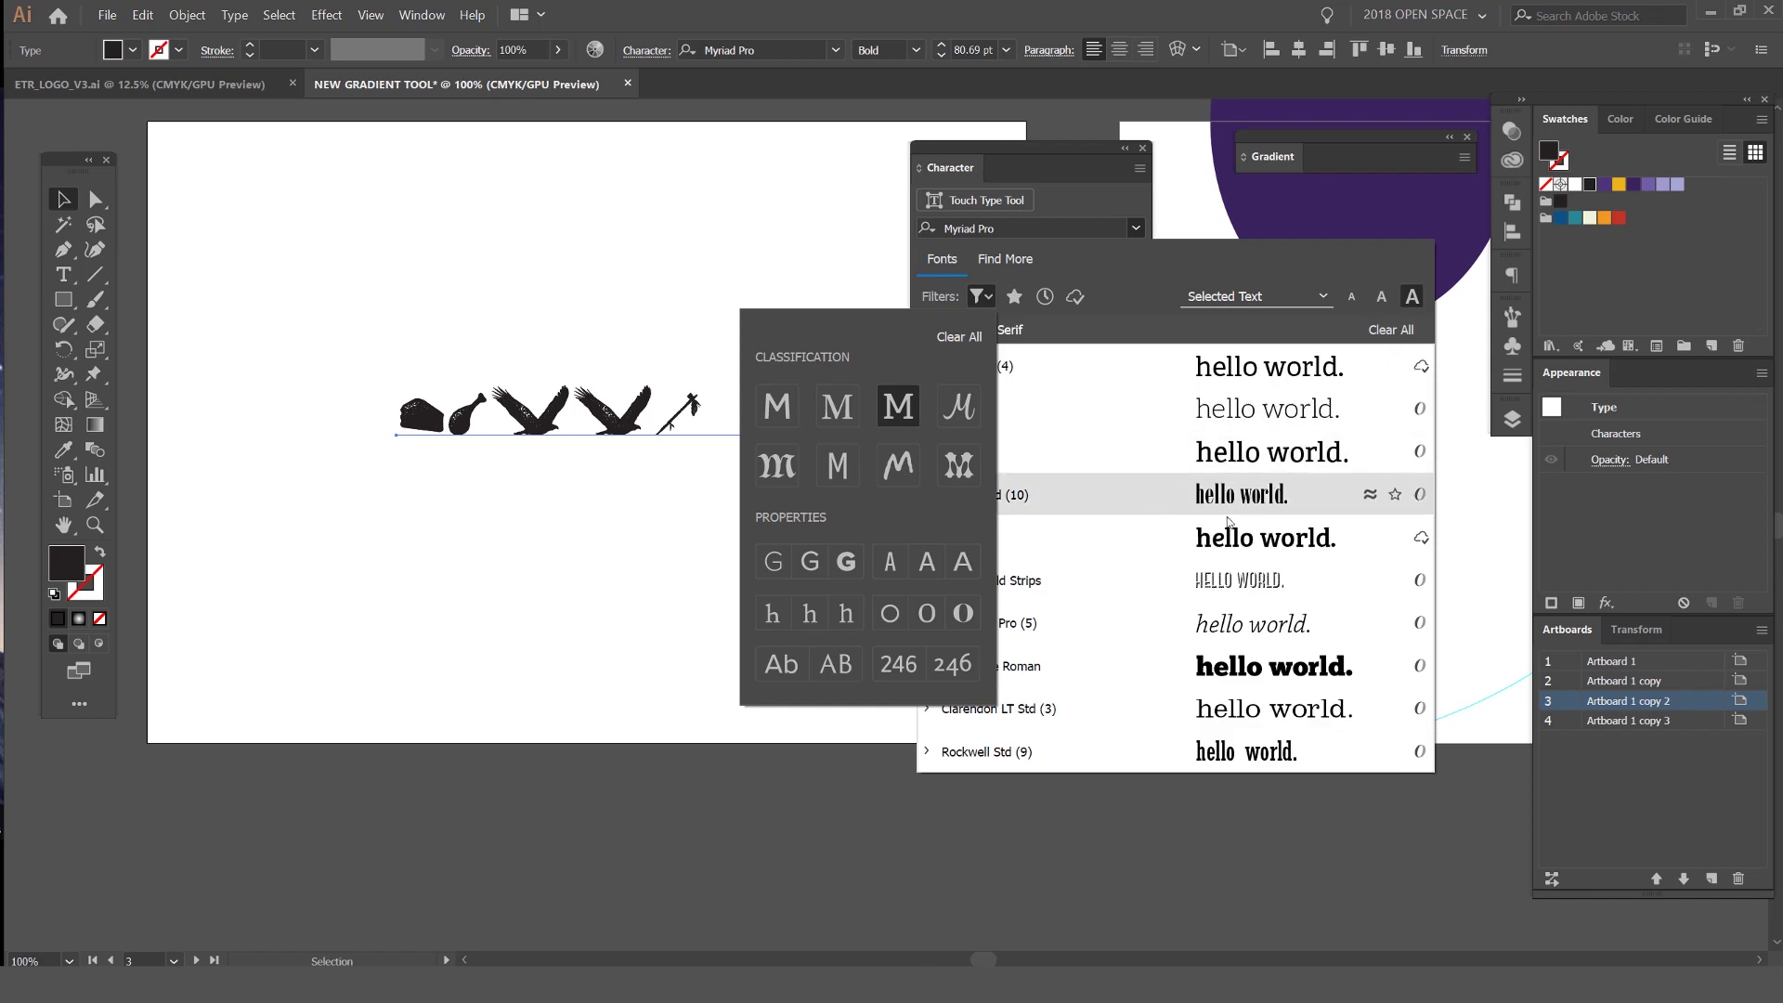
{"action": "left_click", "coordinate": [1235, 673]}
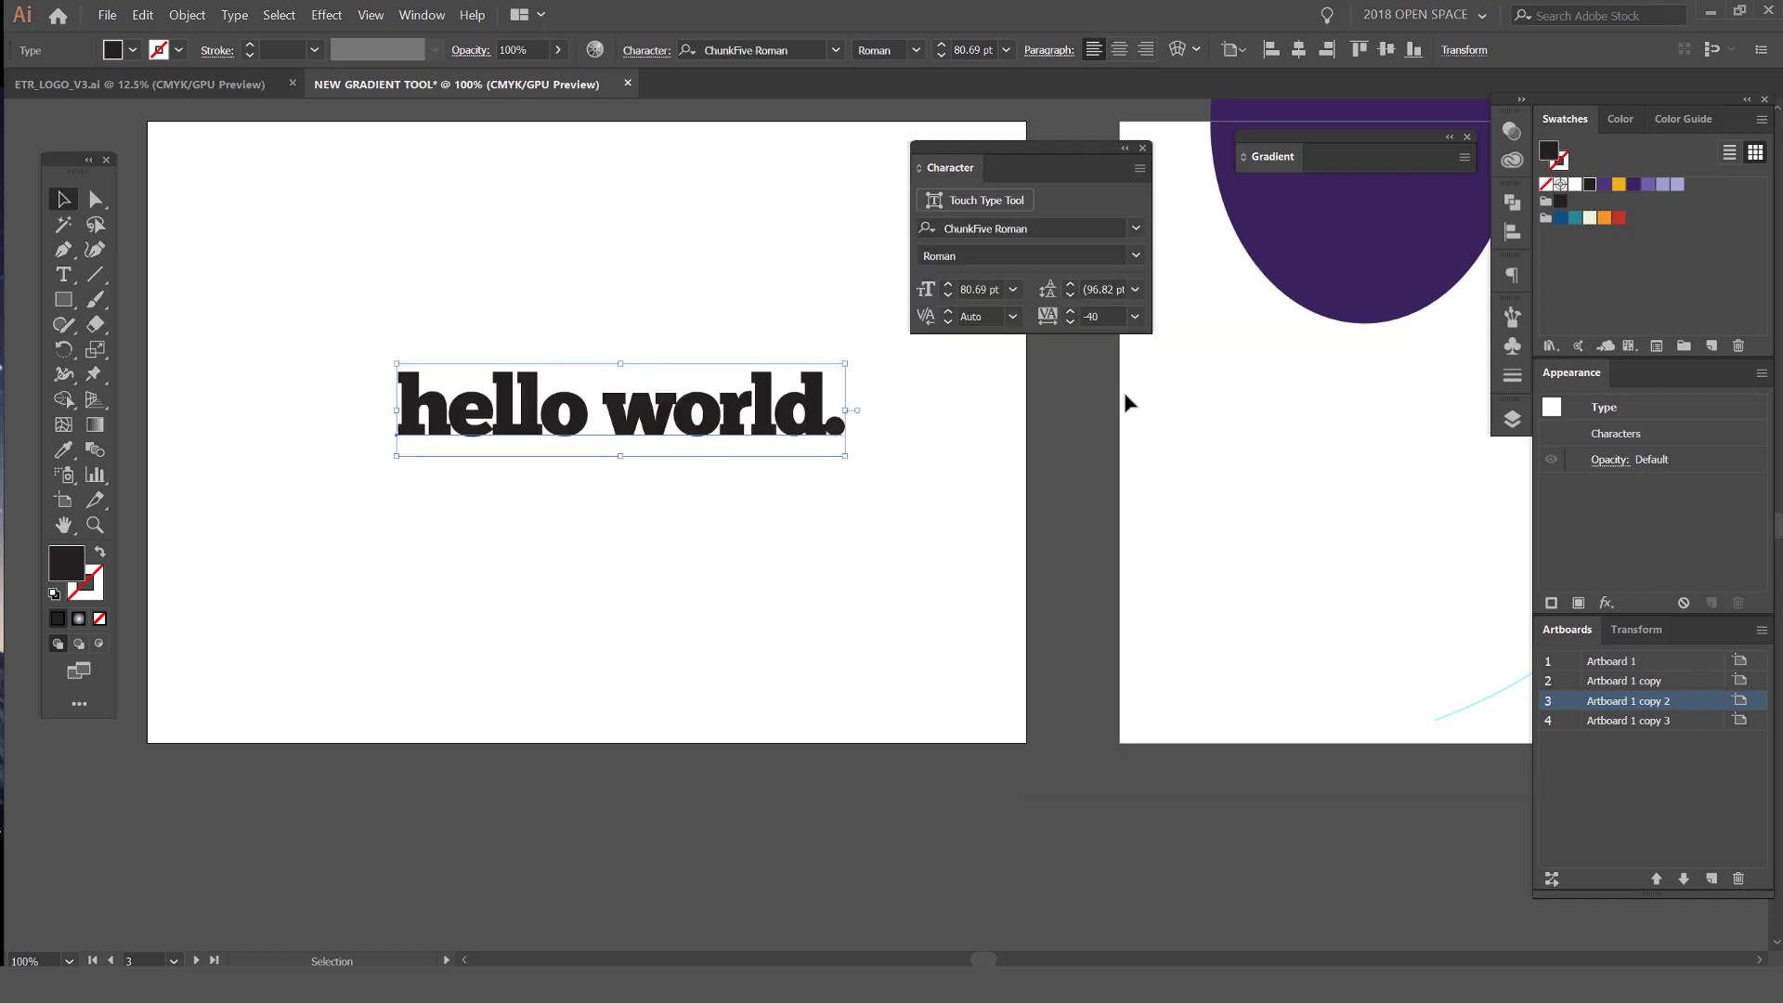
Reopen the font list and try adding the favorites filter to the slab serif fonts
{"action": "left_click", "coordinate": [1136, 229]}
{"action": "left_click", "coordinate": [975, 304]}
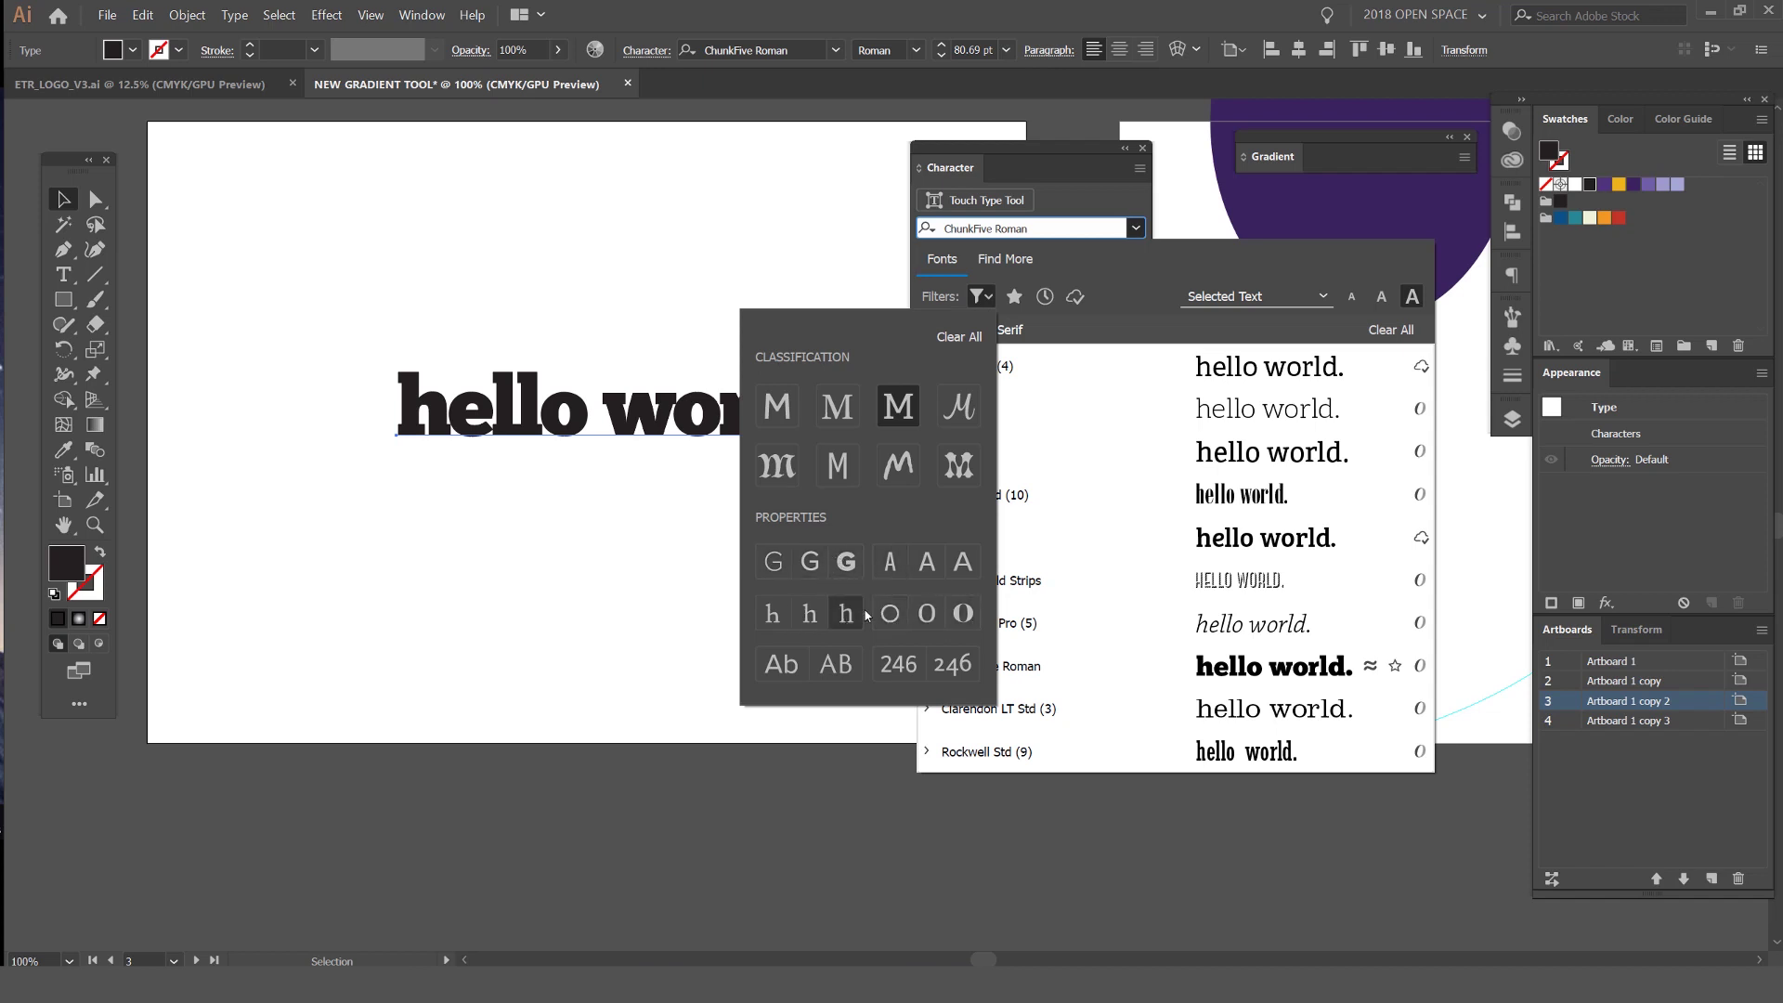
{"action": "left_click", "coordinate": [1015, 303]}
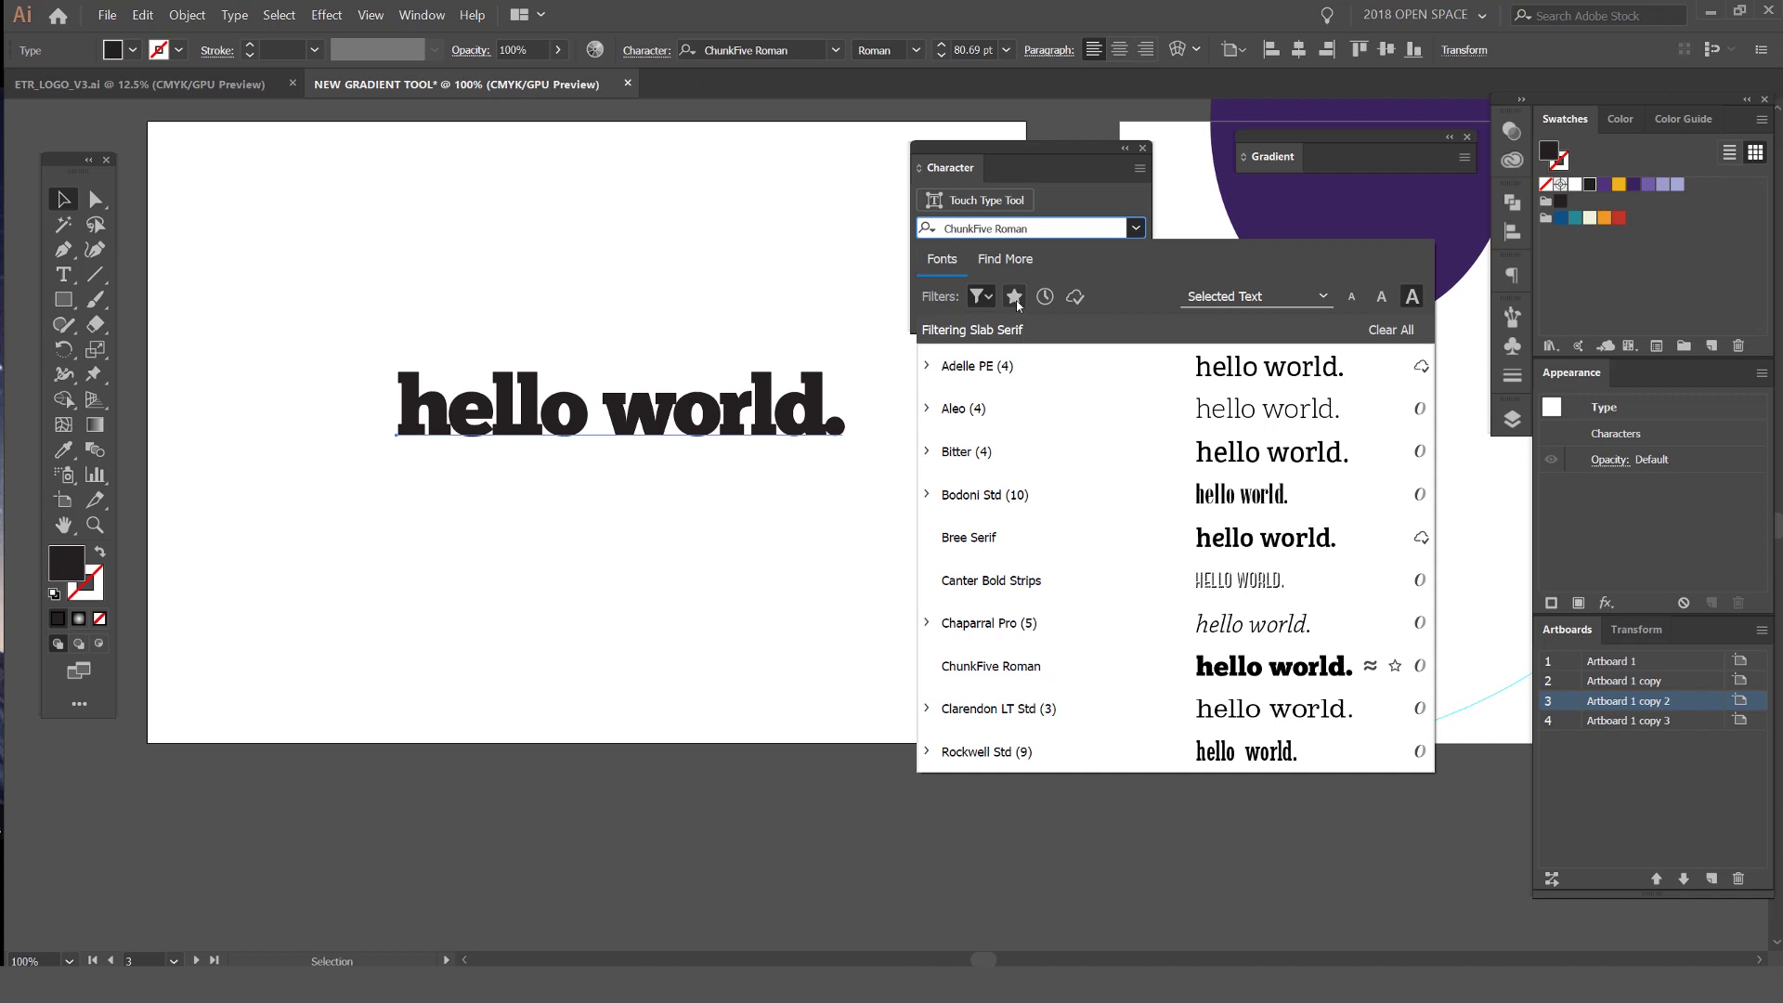
{"action": "left_click", "coordinate": [1014, 299]}
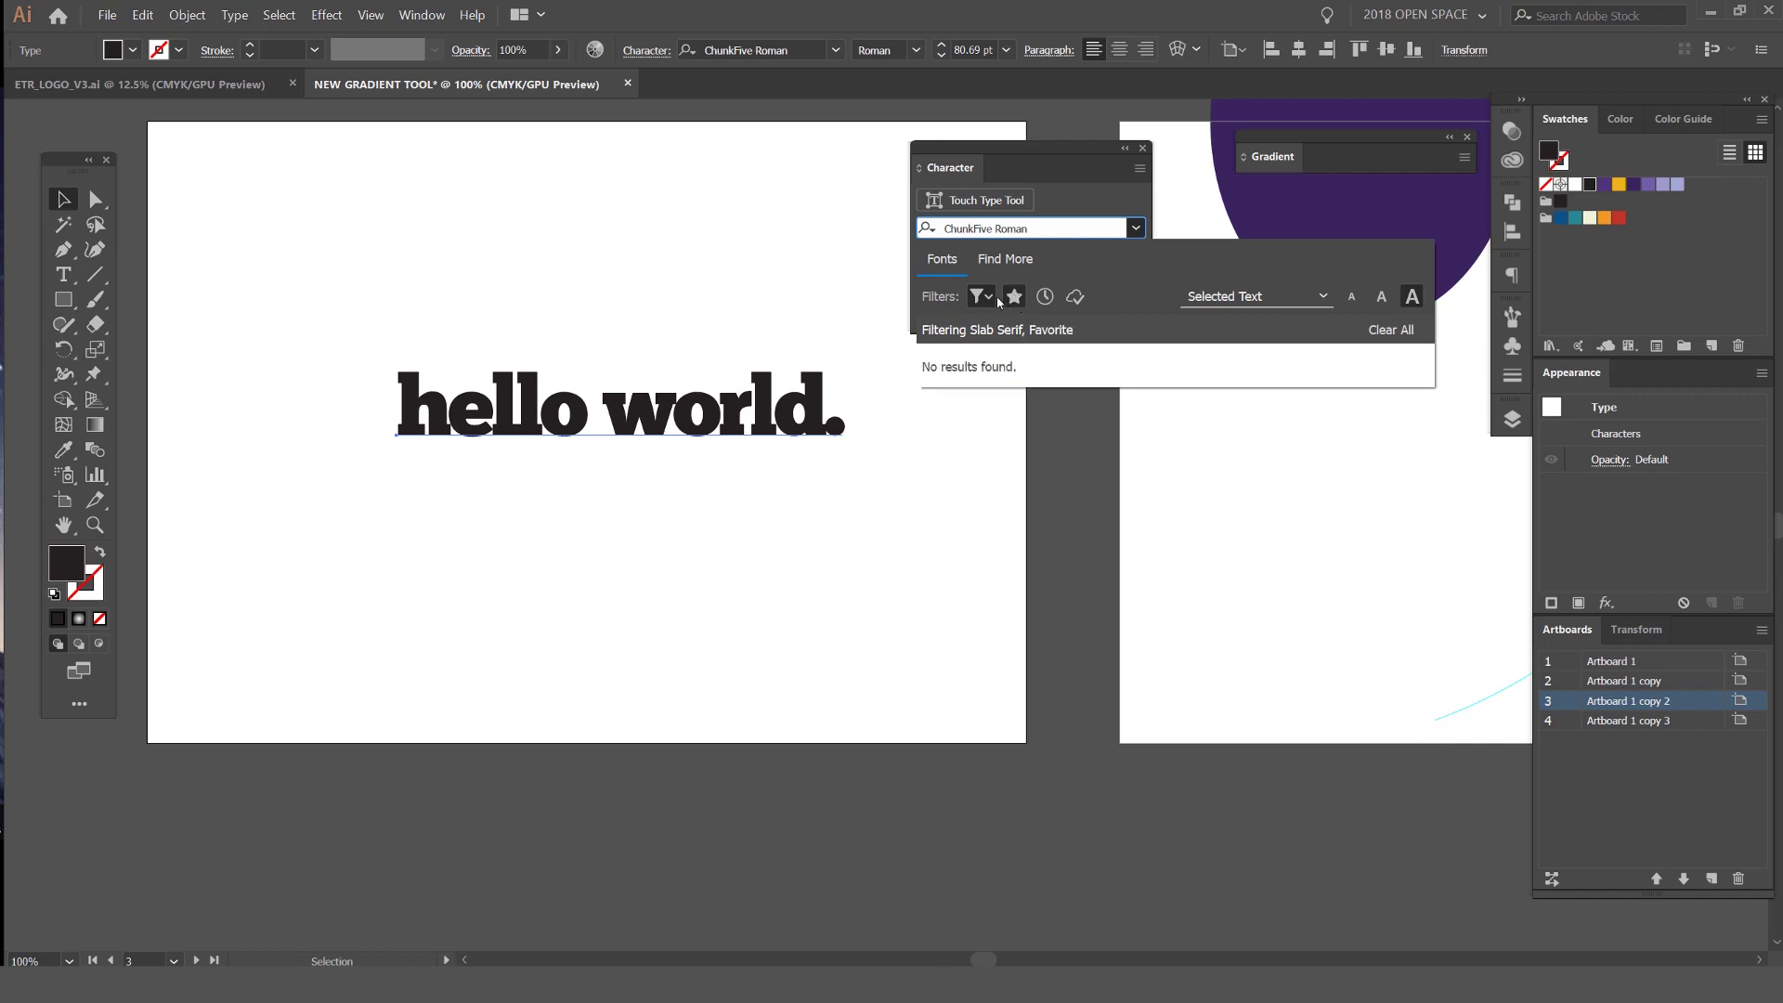
{"action": "left_click", "coordinate": [991, 299]}
{"action": "left_click", "coordinate": [987, 296]}
{"action": "left_click", "coordinate": [1007, 298]}
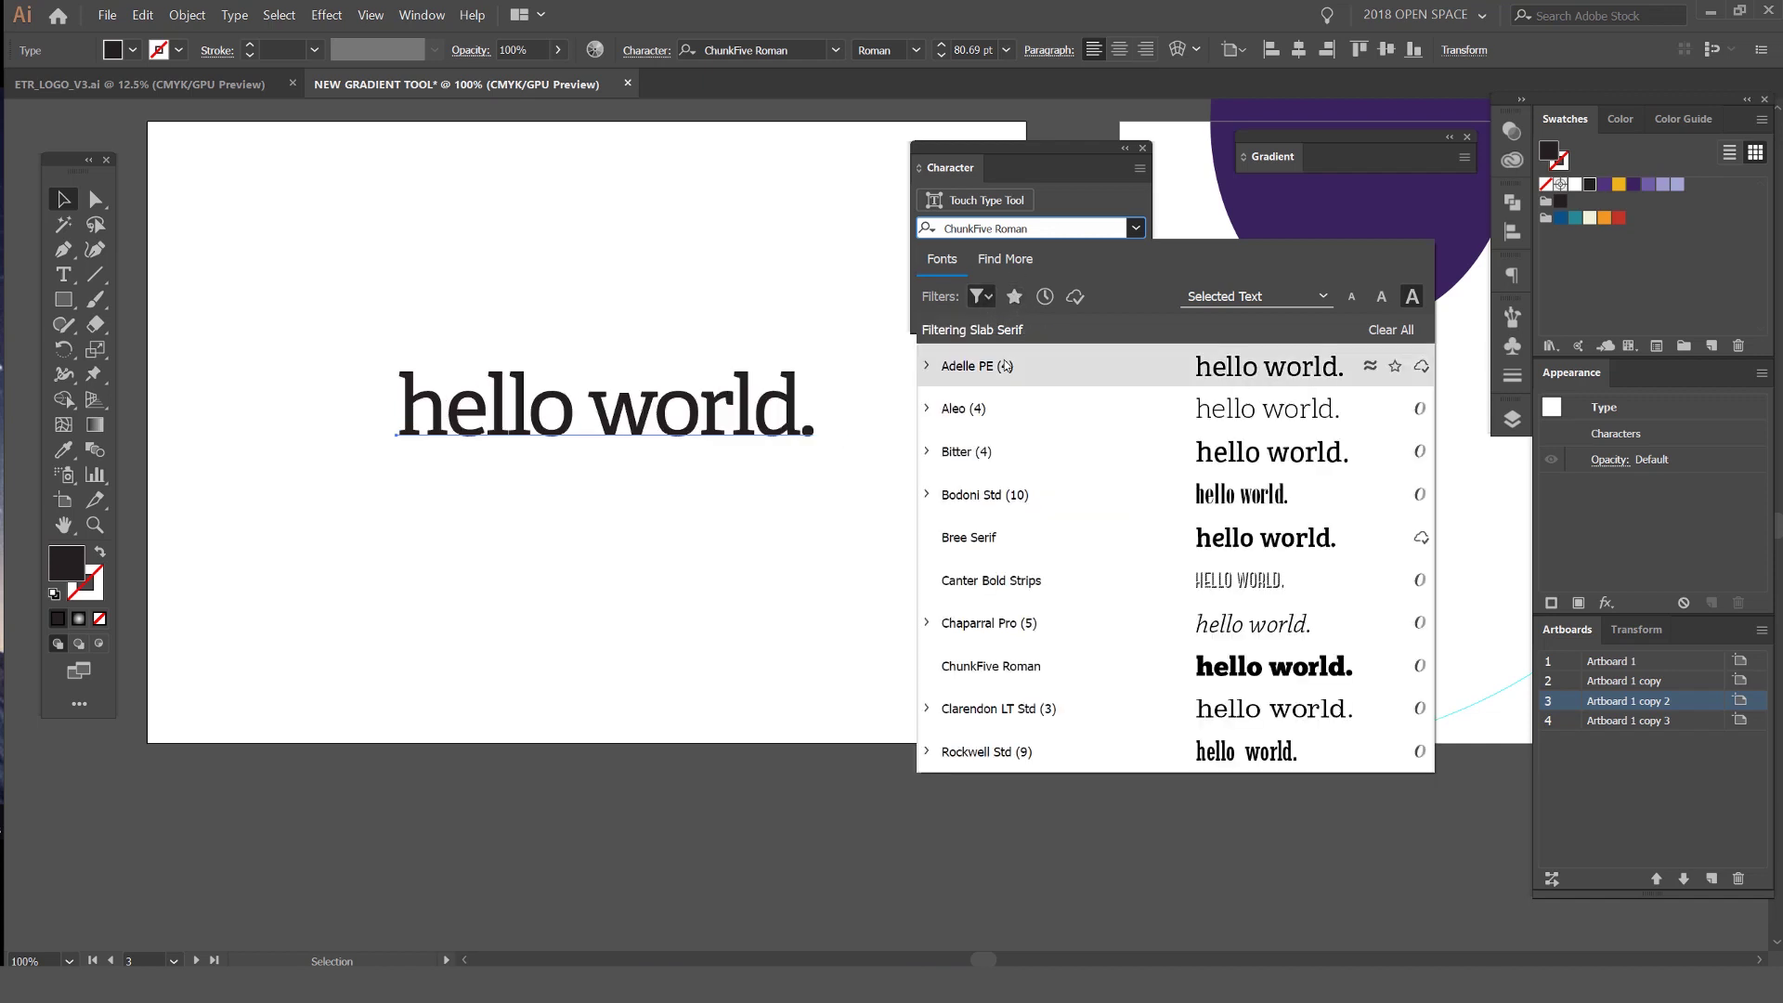
Mark Adelle PE as a favorite, show only favorite slab serifs, and briefly try the Recently Added filter
{"action": "left_click", "coordinate": [1394, 367]}
{"action": "left_click", "coordinate": [1013, 296]}
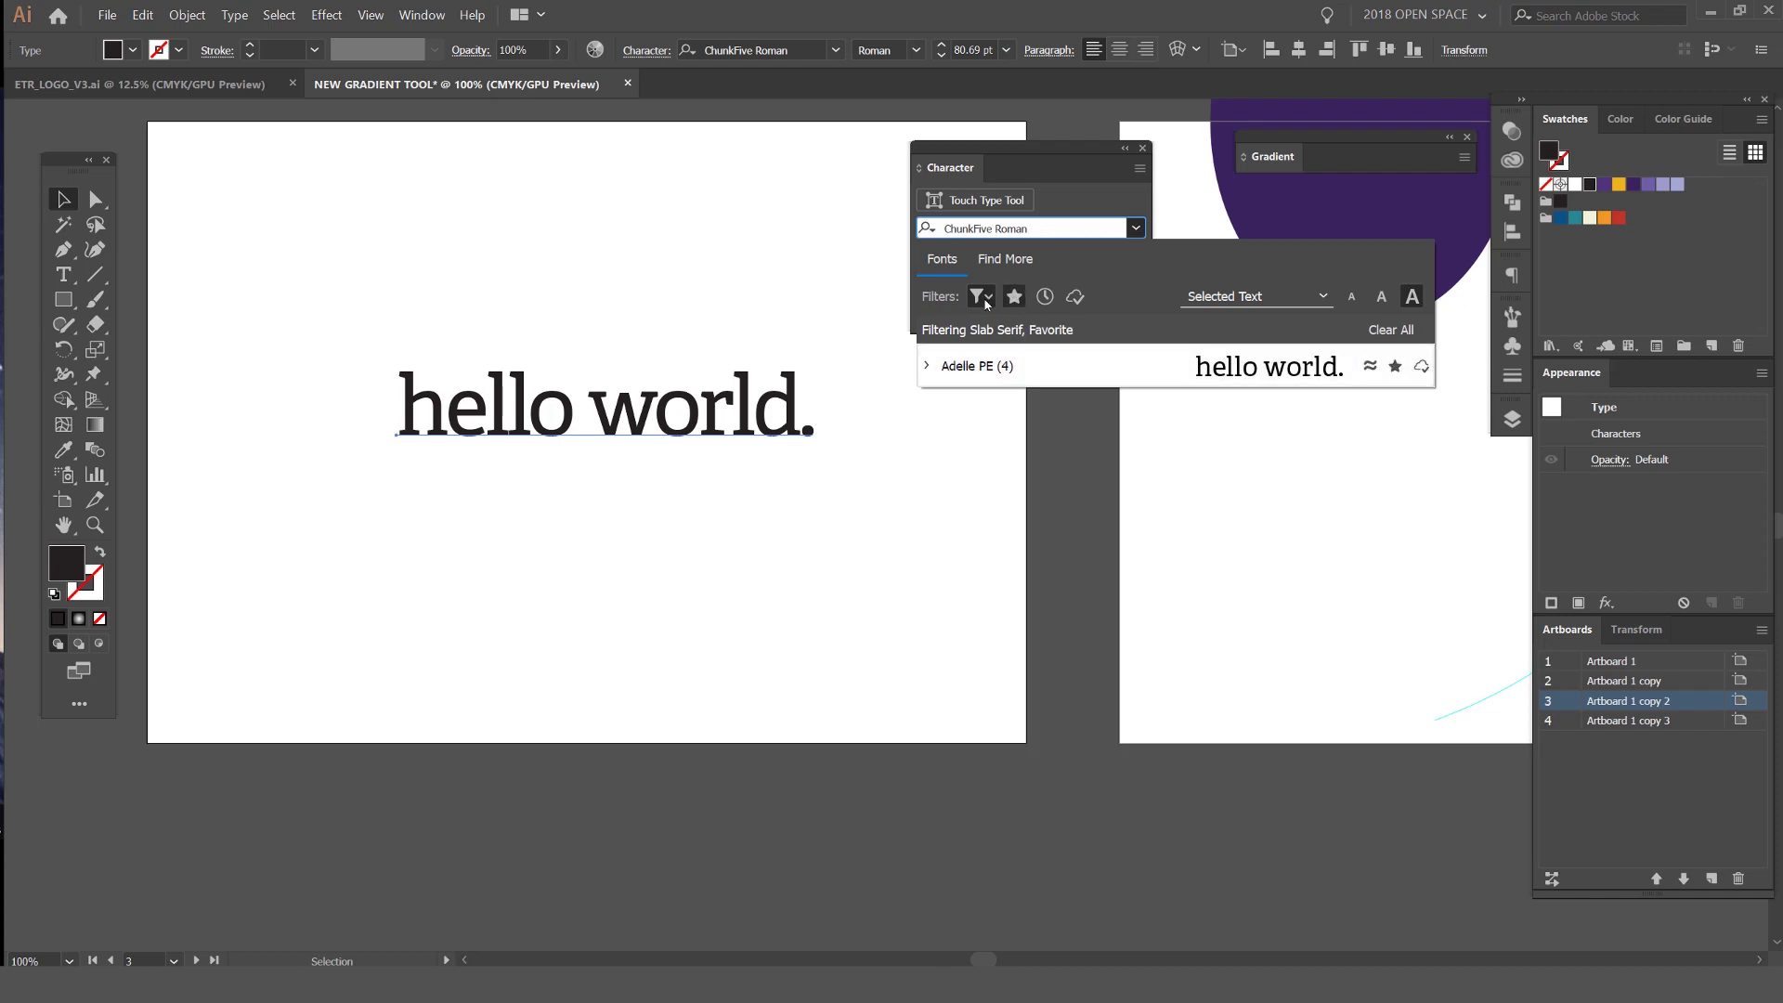
{"action": "left_click", "coordinate": [1044, 297]}
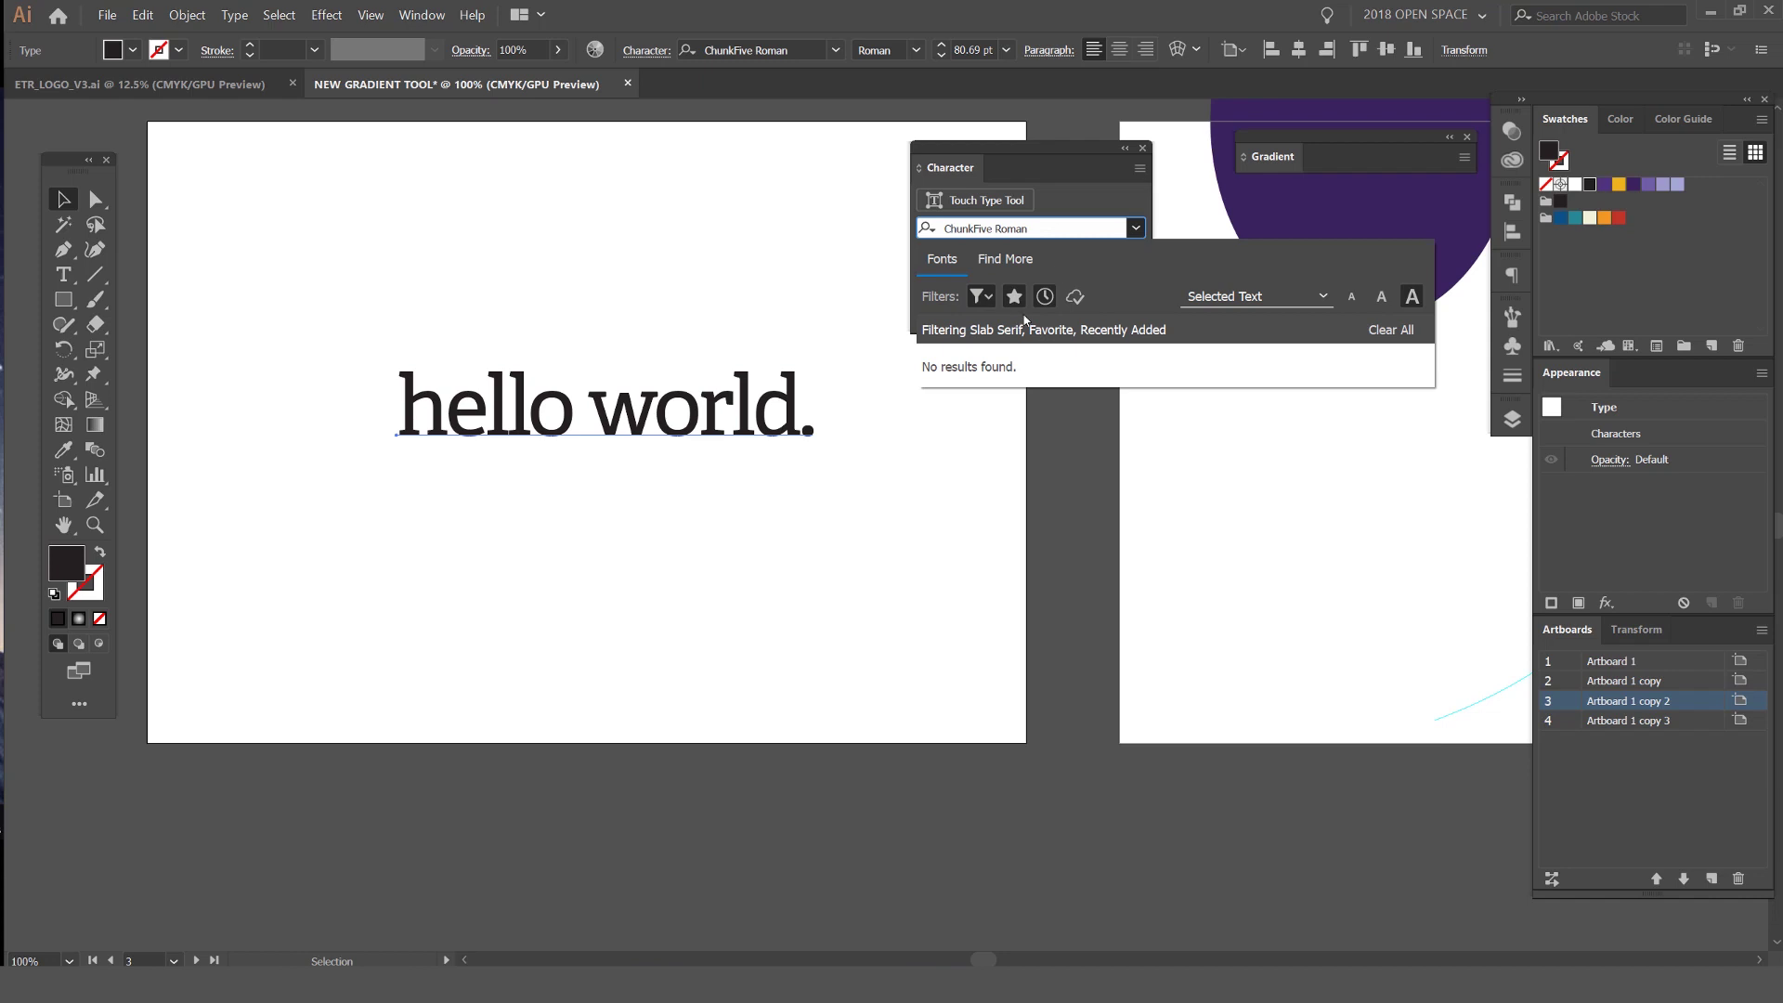
{"action": "left_click", "coordinate": [1044, 296]}
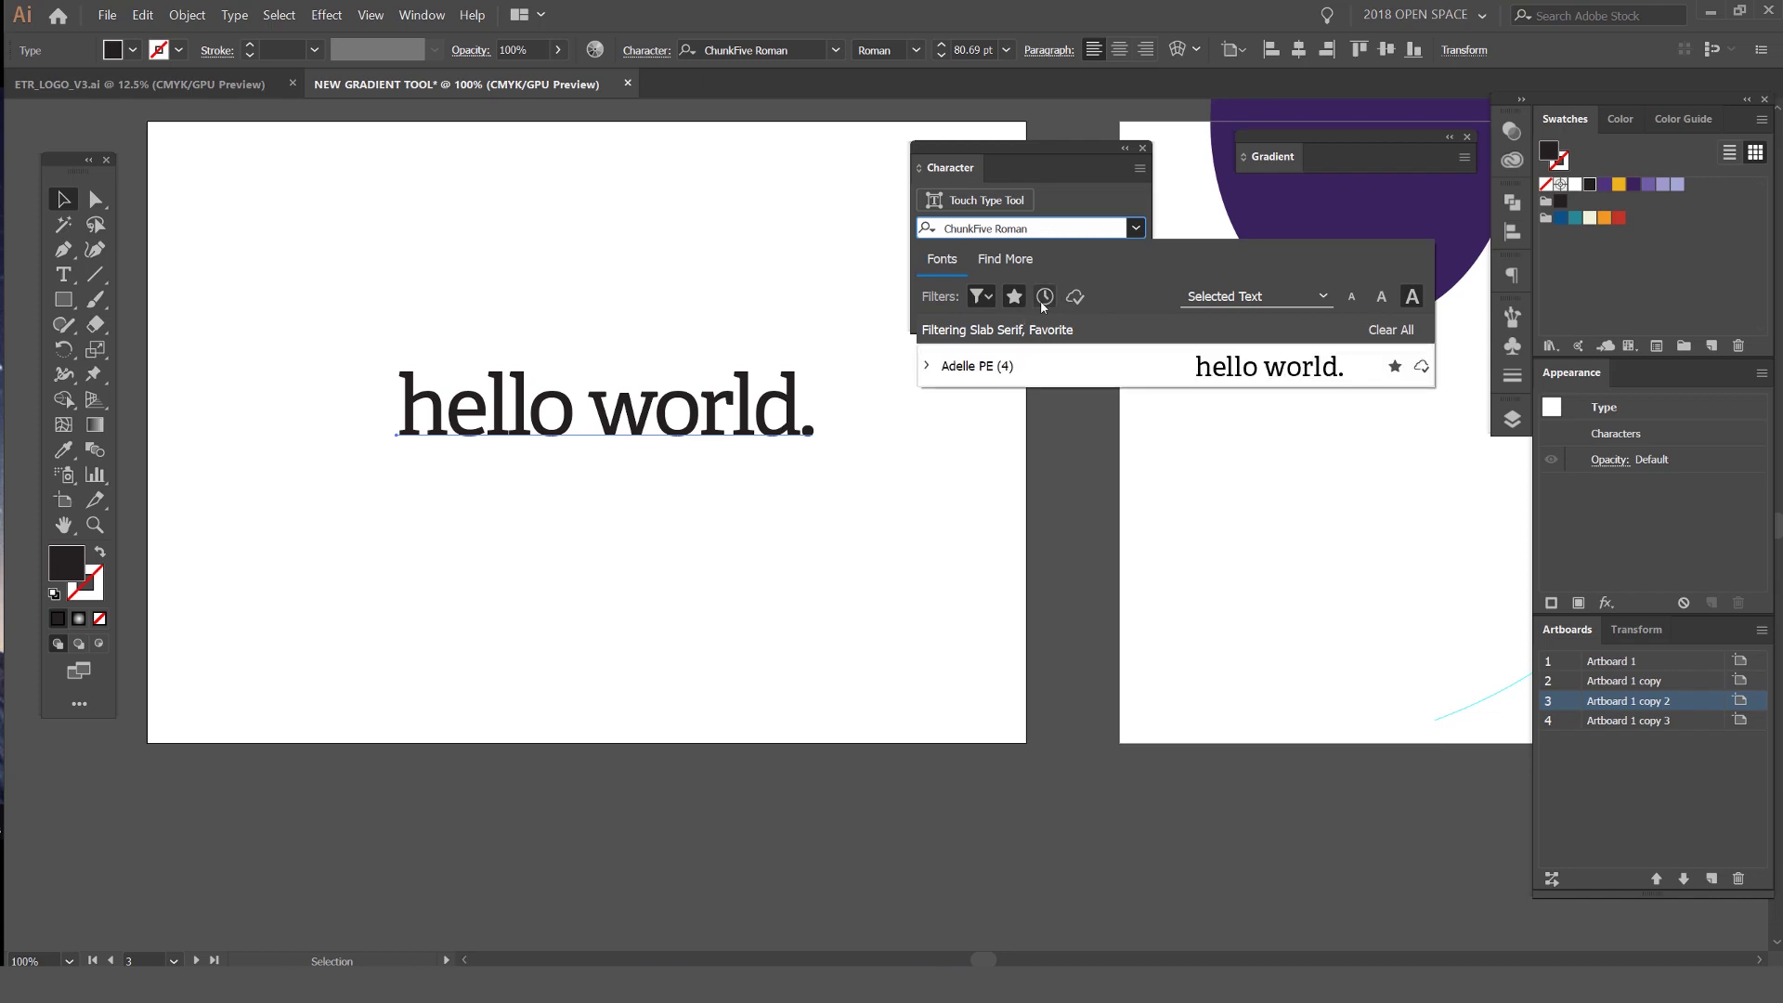
Replace the favorites filter with Active Adobe Fonts and apply Bree Serif to the "hello world." text
{"action": "left_click", "coordinate": [1013, 296]}
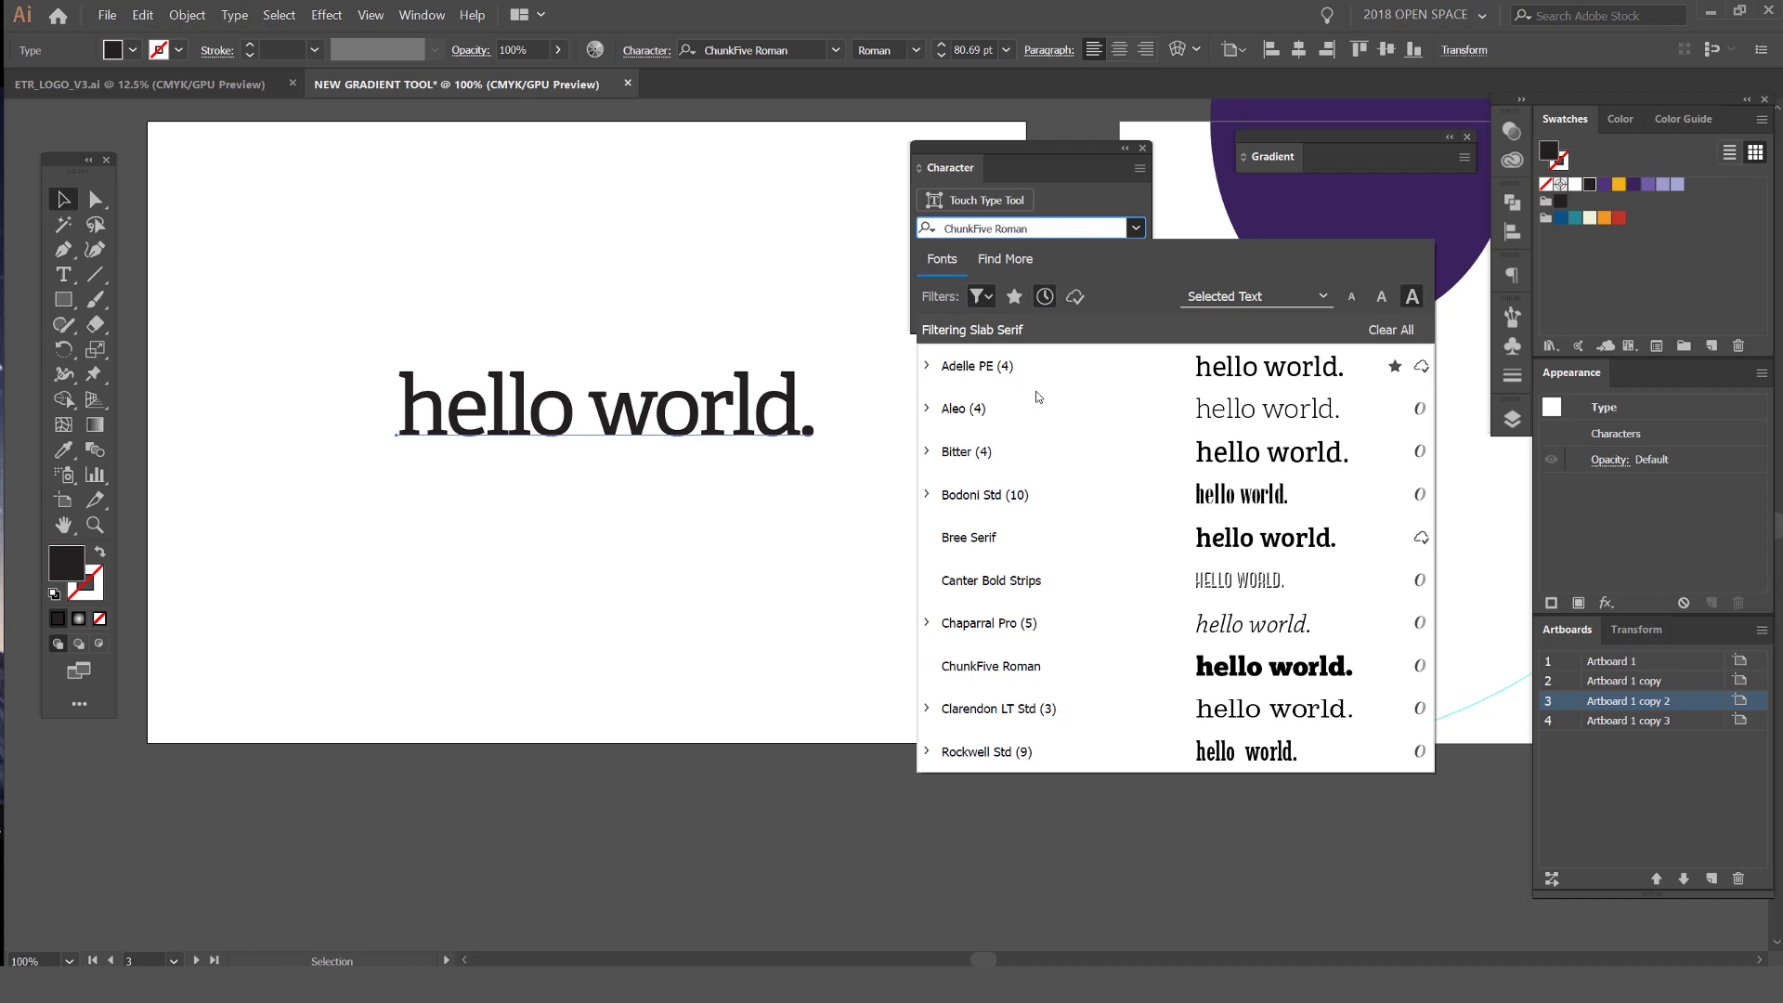
{"action": "left_click", "coordinate": [1077, 297]}
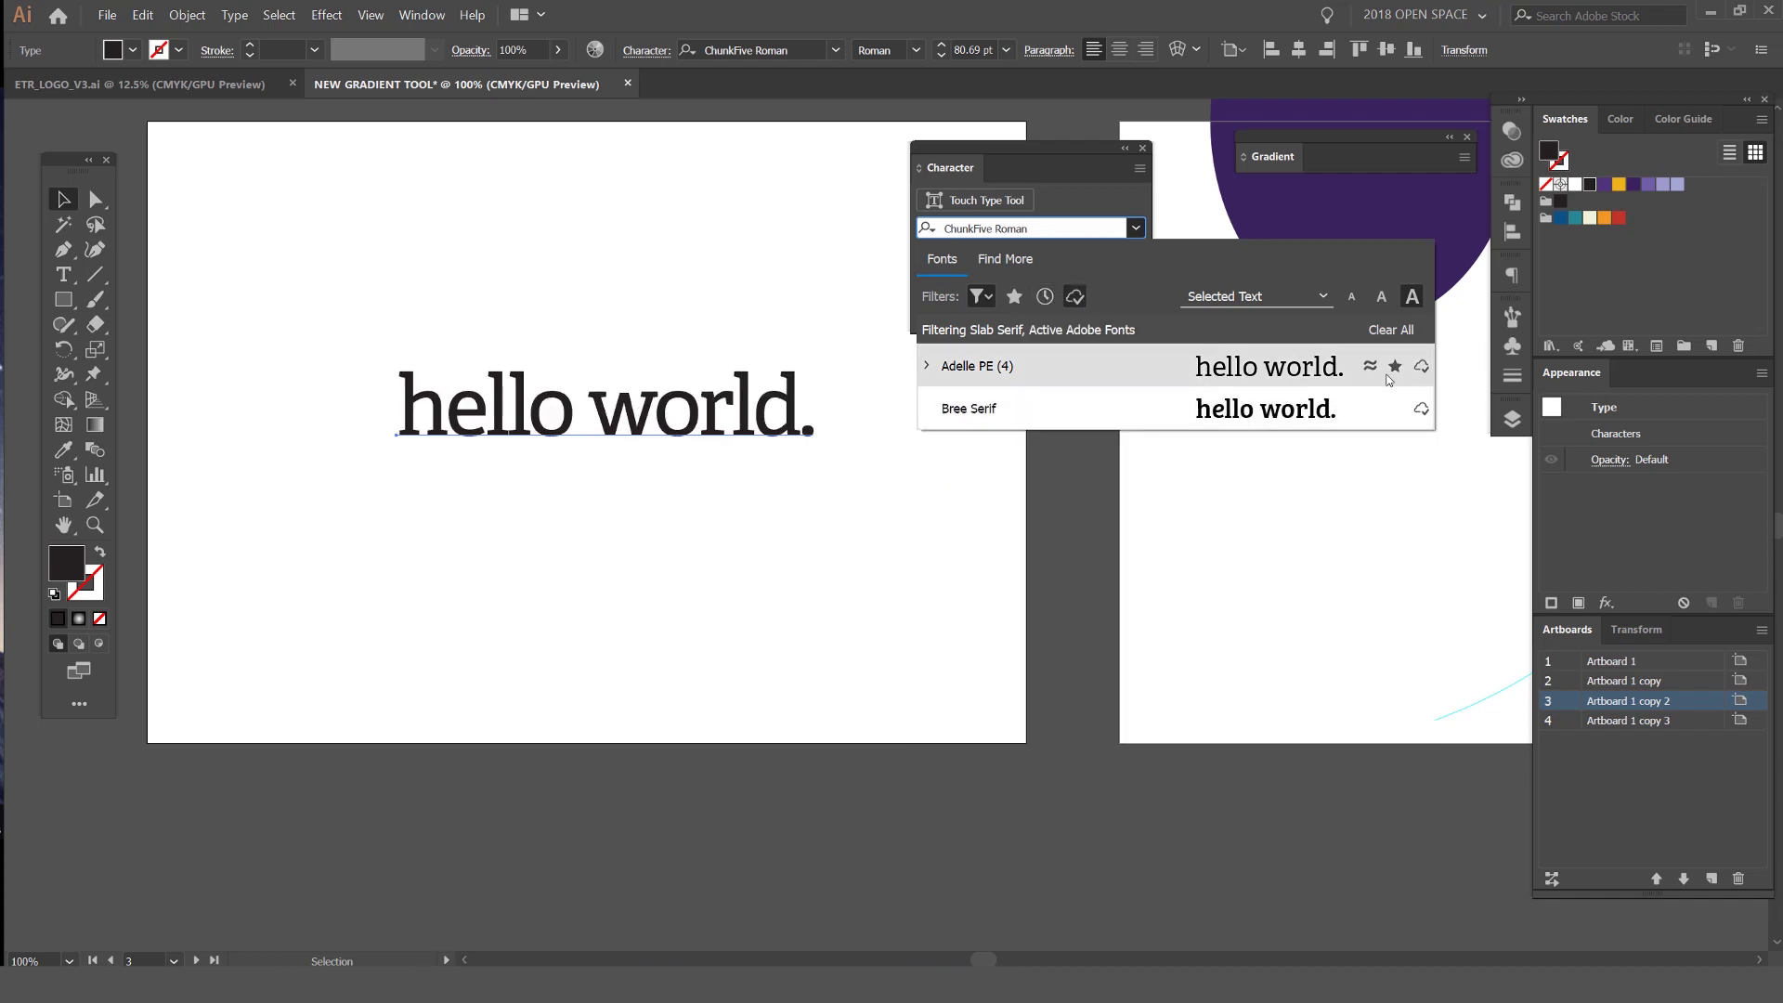
{"action": "left_click", "coordinate": [1423, 418]}
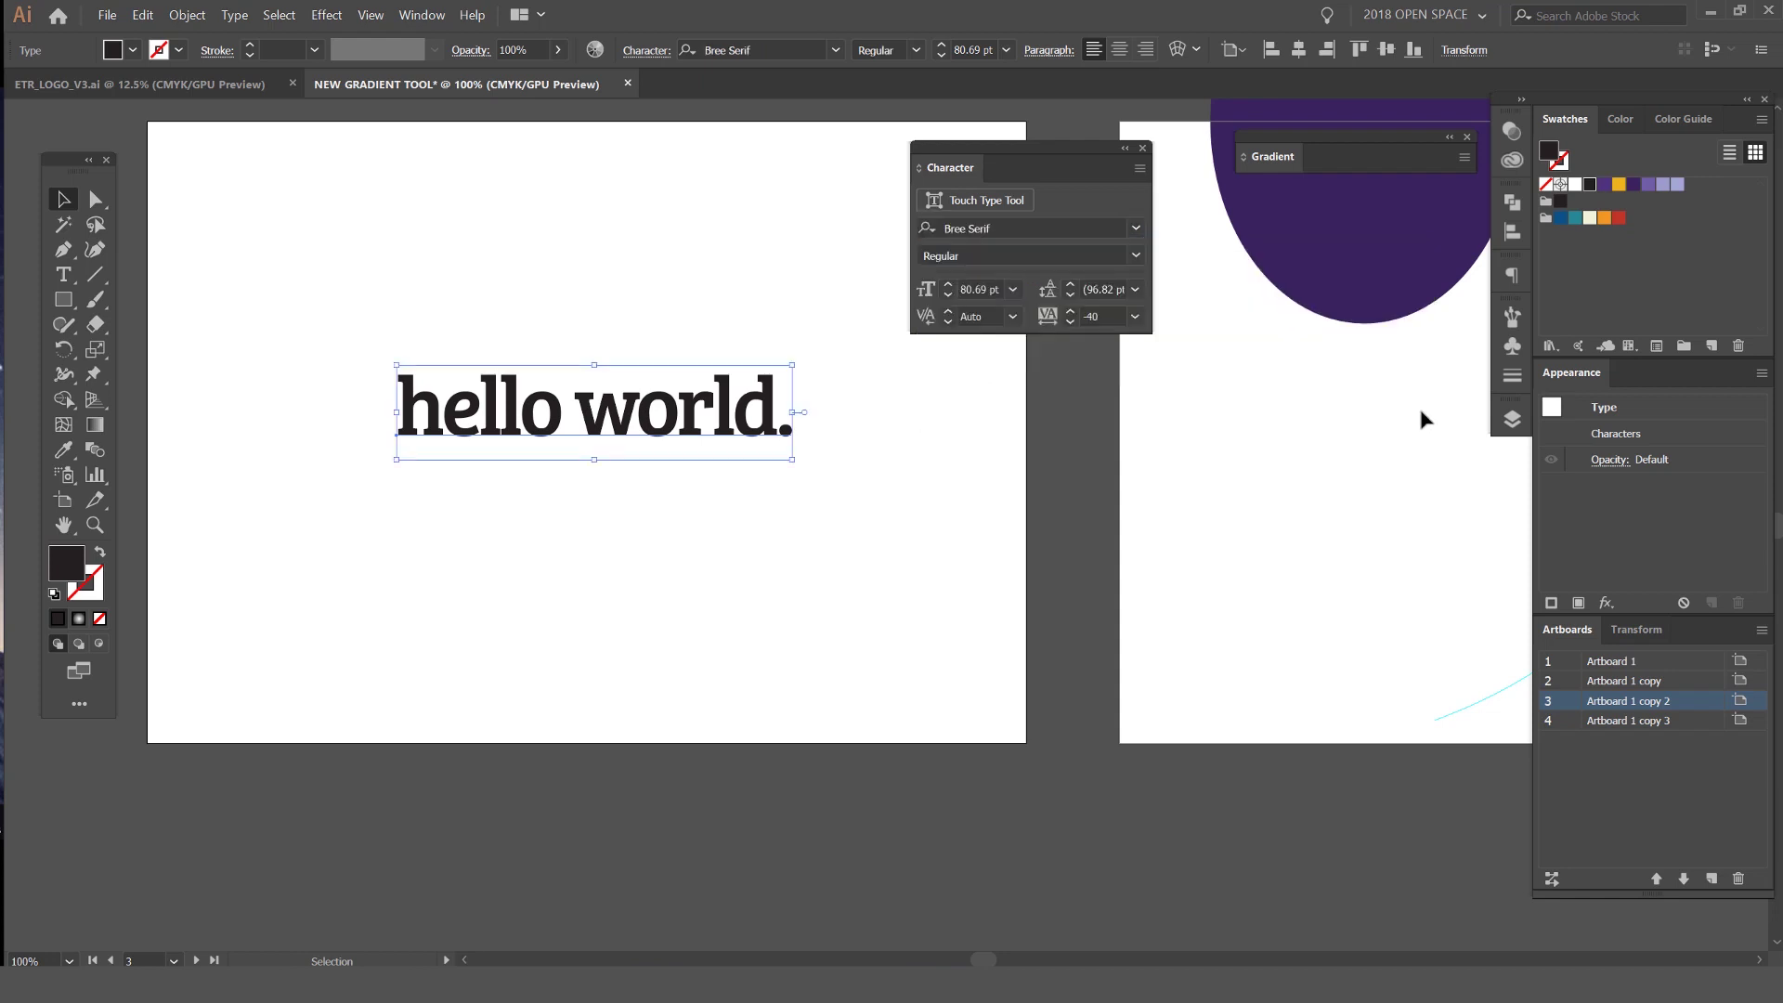
Remove the Active Adobe Fonts filter and browse the slab serif fonts that can be found through Adobe Fonts
{"action": "left_click", "coordinate": [1135, 229]}
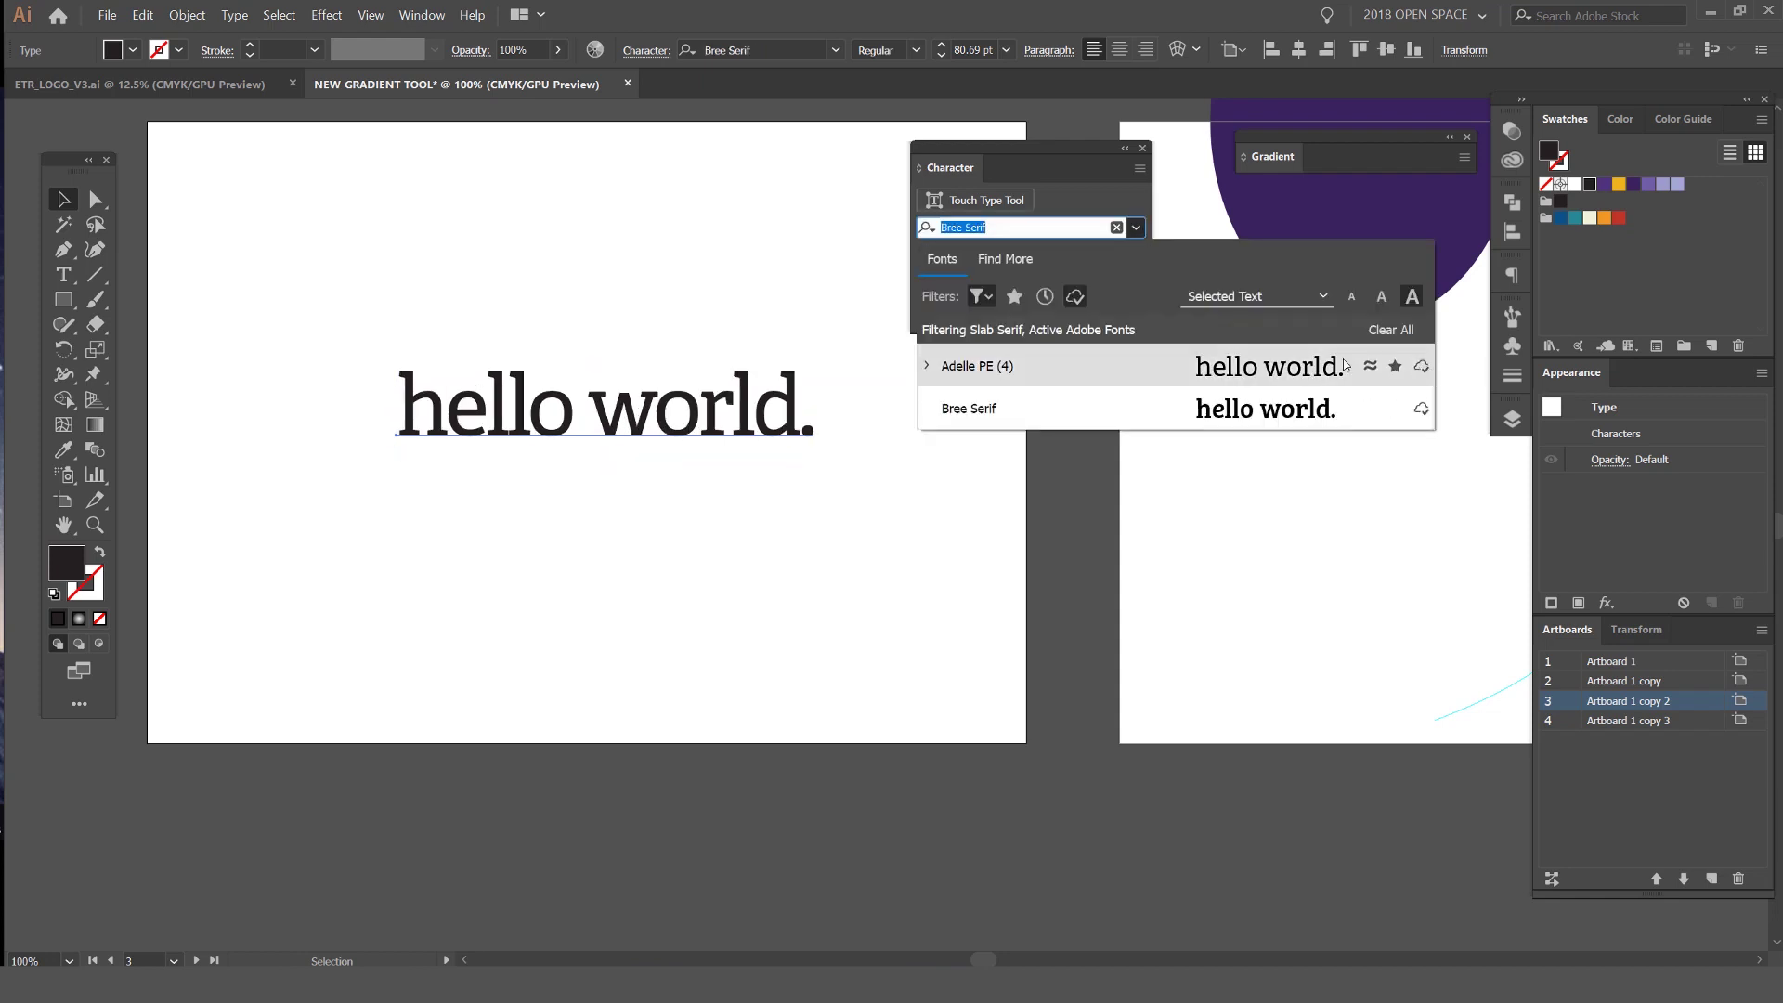
{"action": "left_click", "coordinate": [1074, 296]}
{"action": "left_click", "coordinate": [980, 296]}
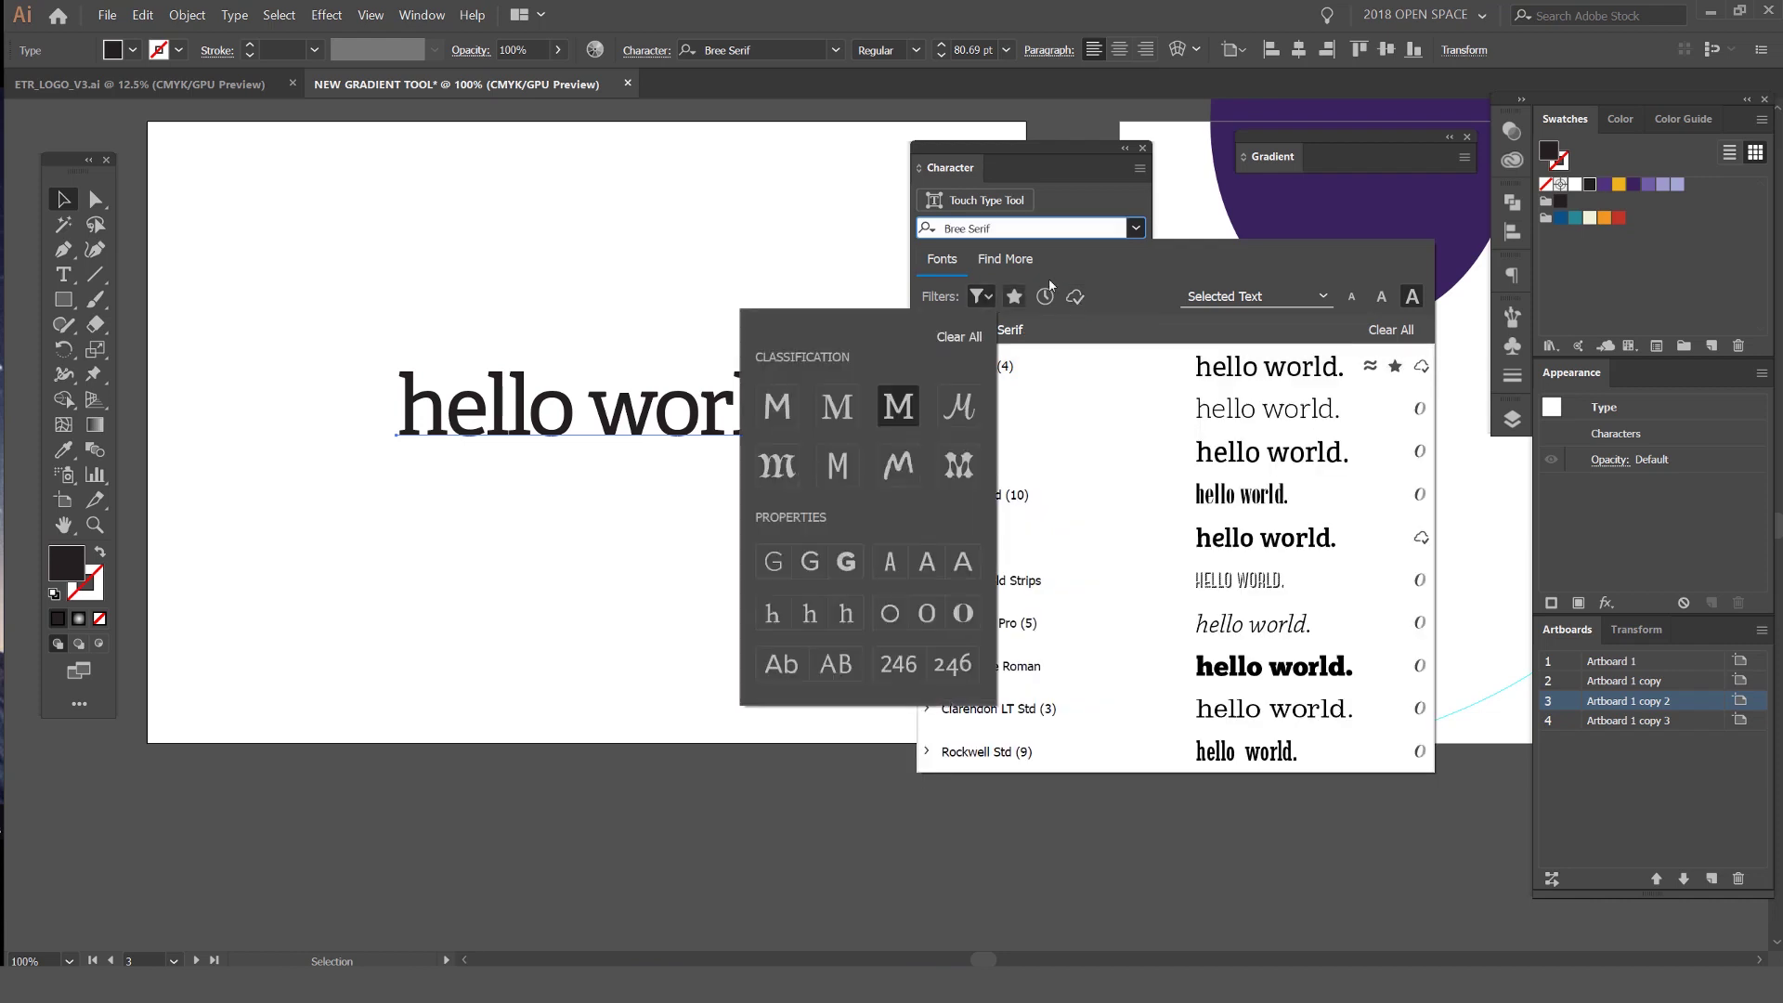
{"action": "left_click", "coordinate": [1022, 262]}
{"action": "left_click", "coordinate": [1001, 261]}
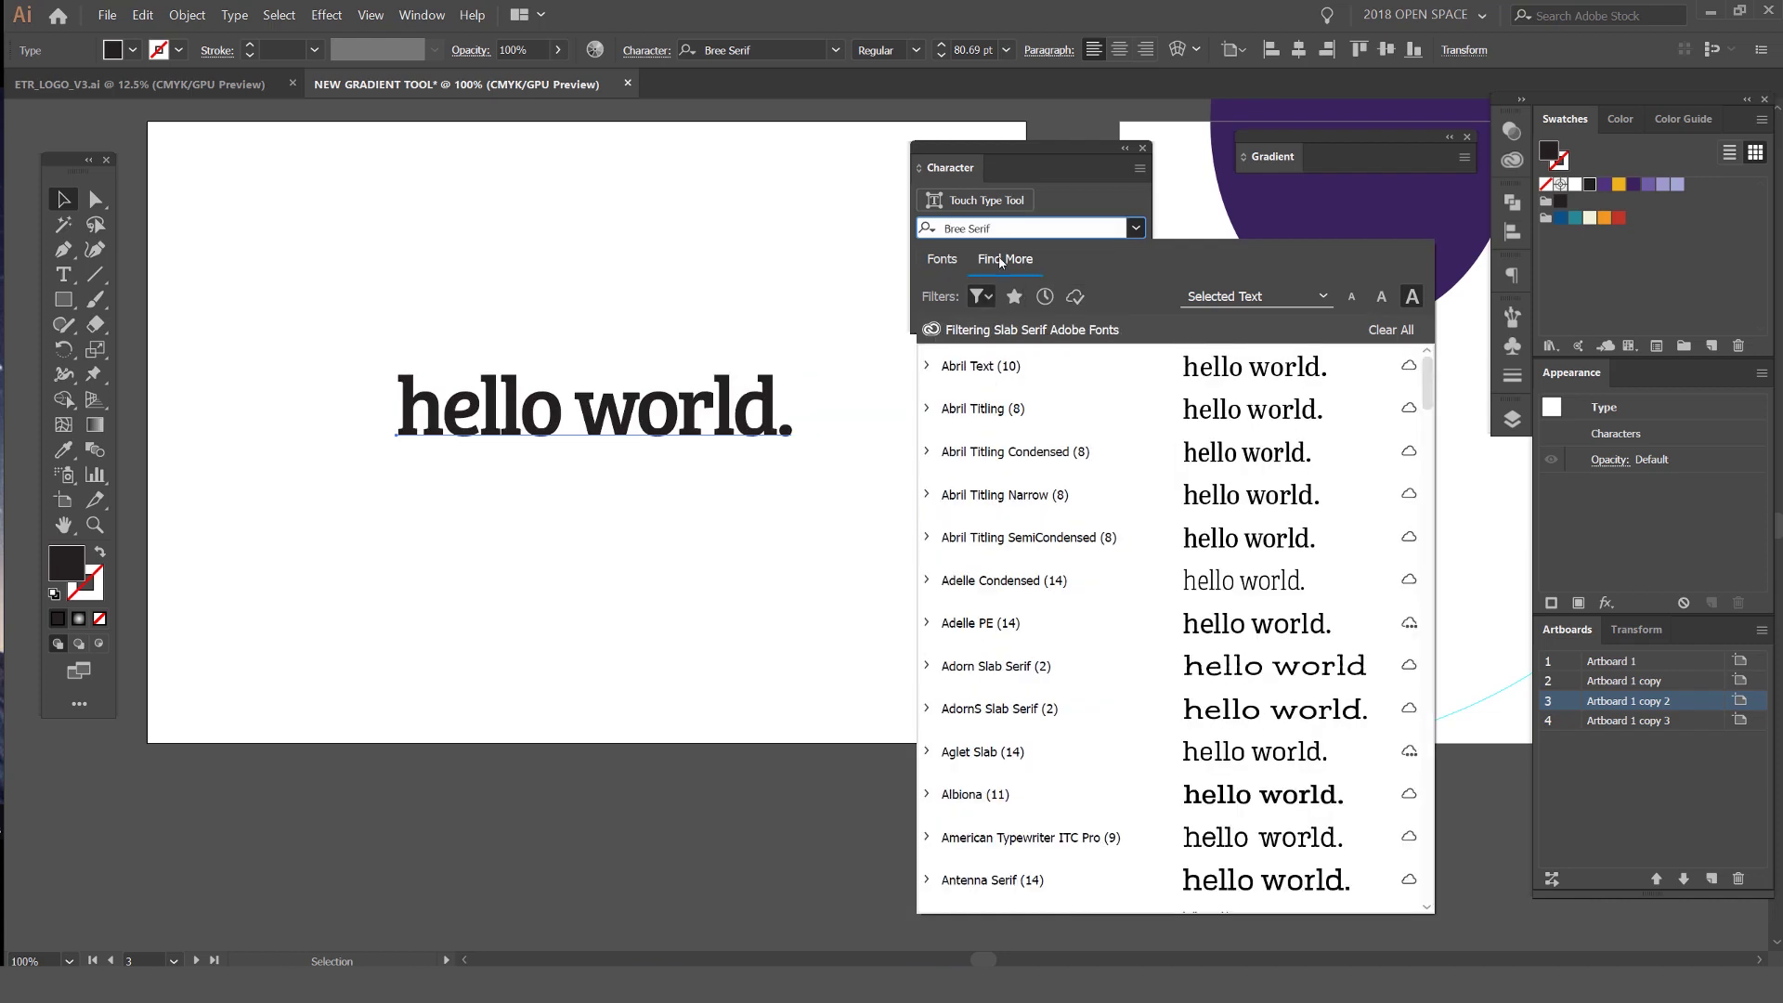
{"action": "scroll", "coordinate": [1300, 603], "scroll_direction": "down", "scroll_amount": 15}
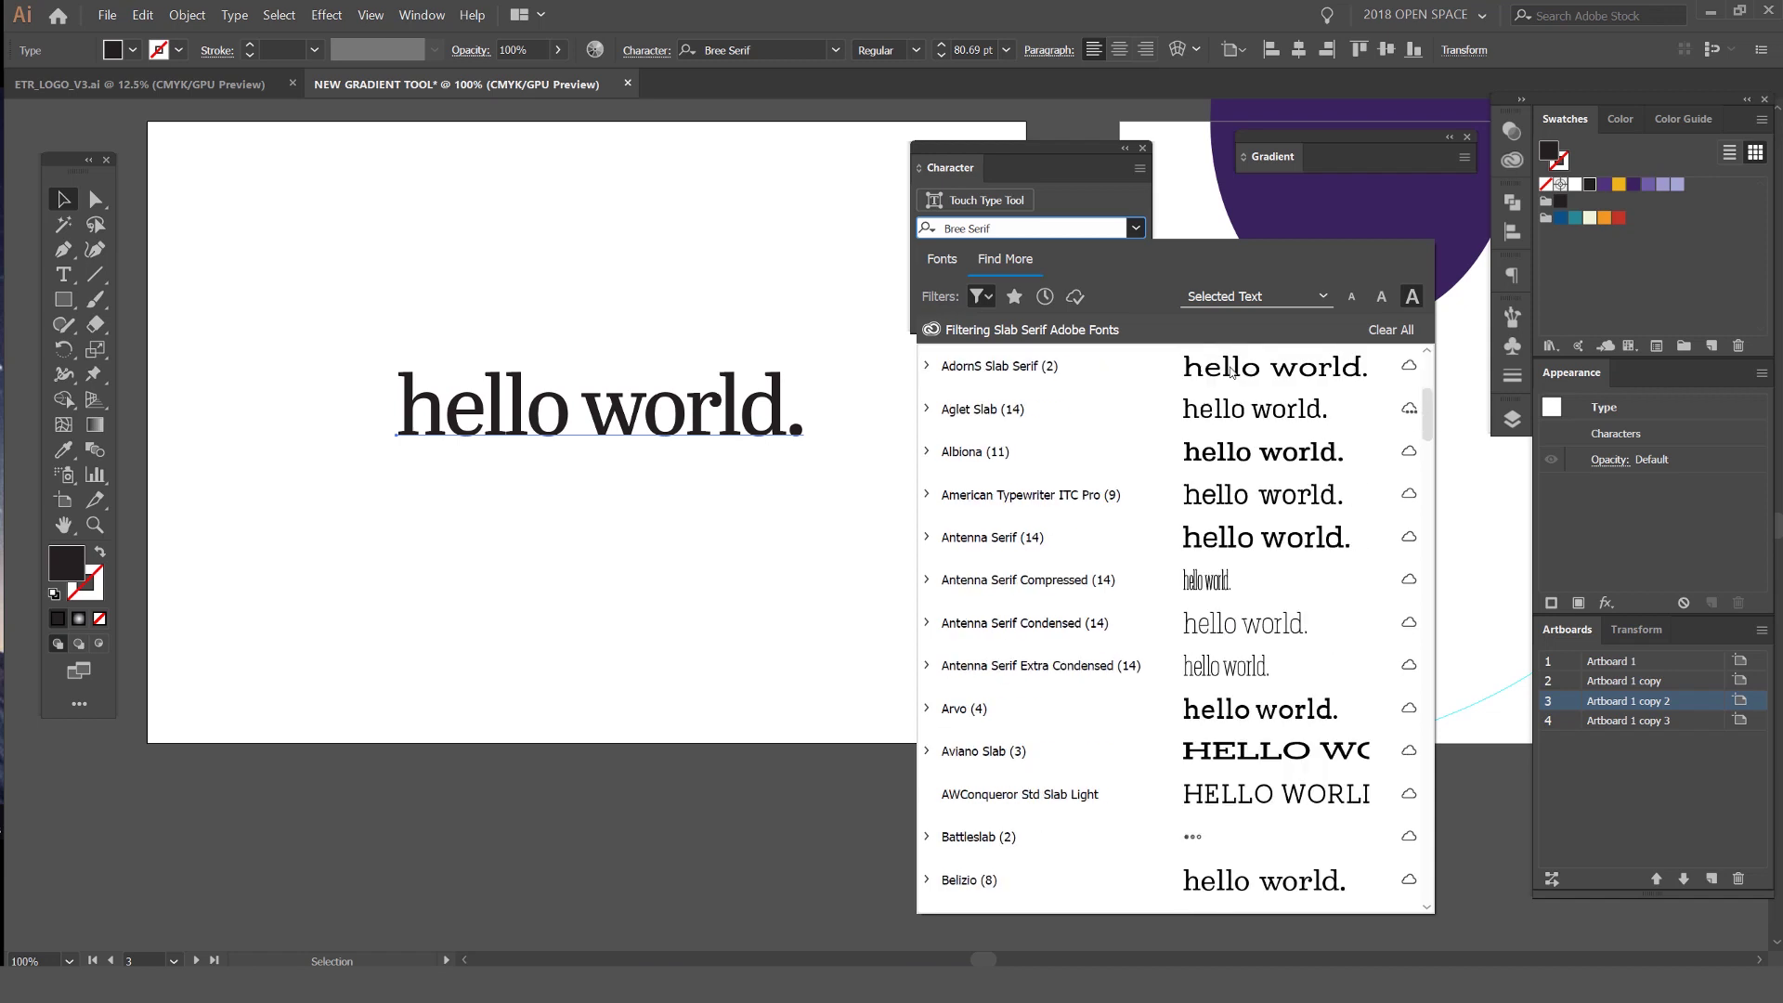
{"action": "scroll", "coordinate": [1408, 725], "scroll_direction": "down", "scroll_amount": 5}
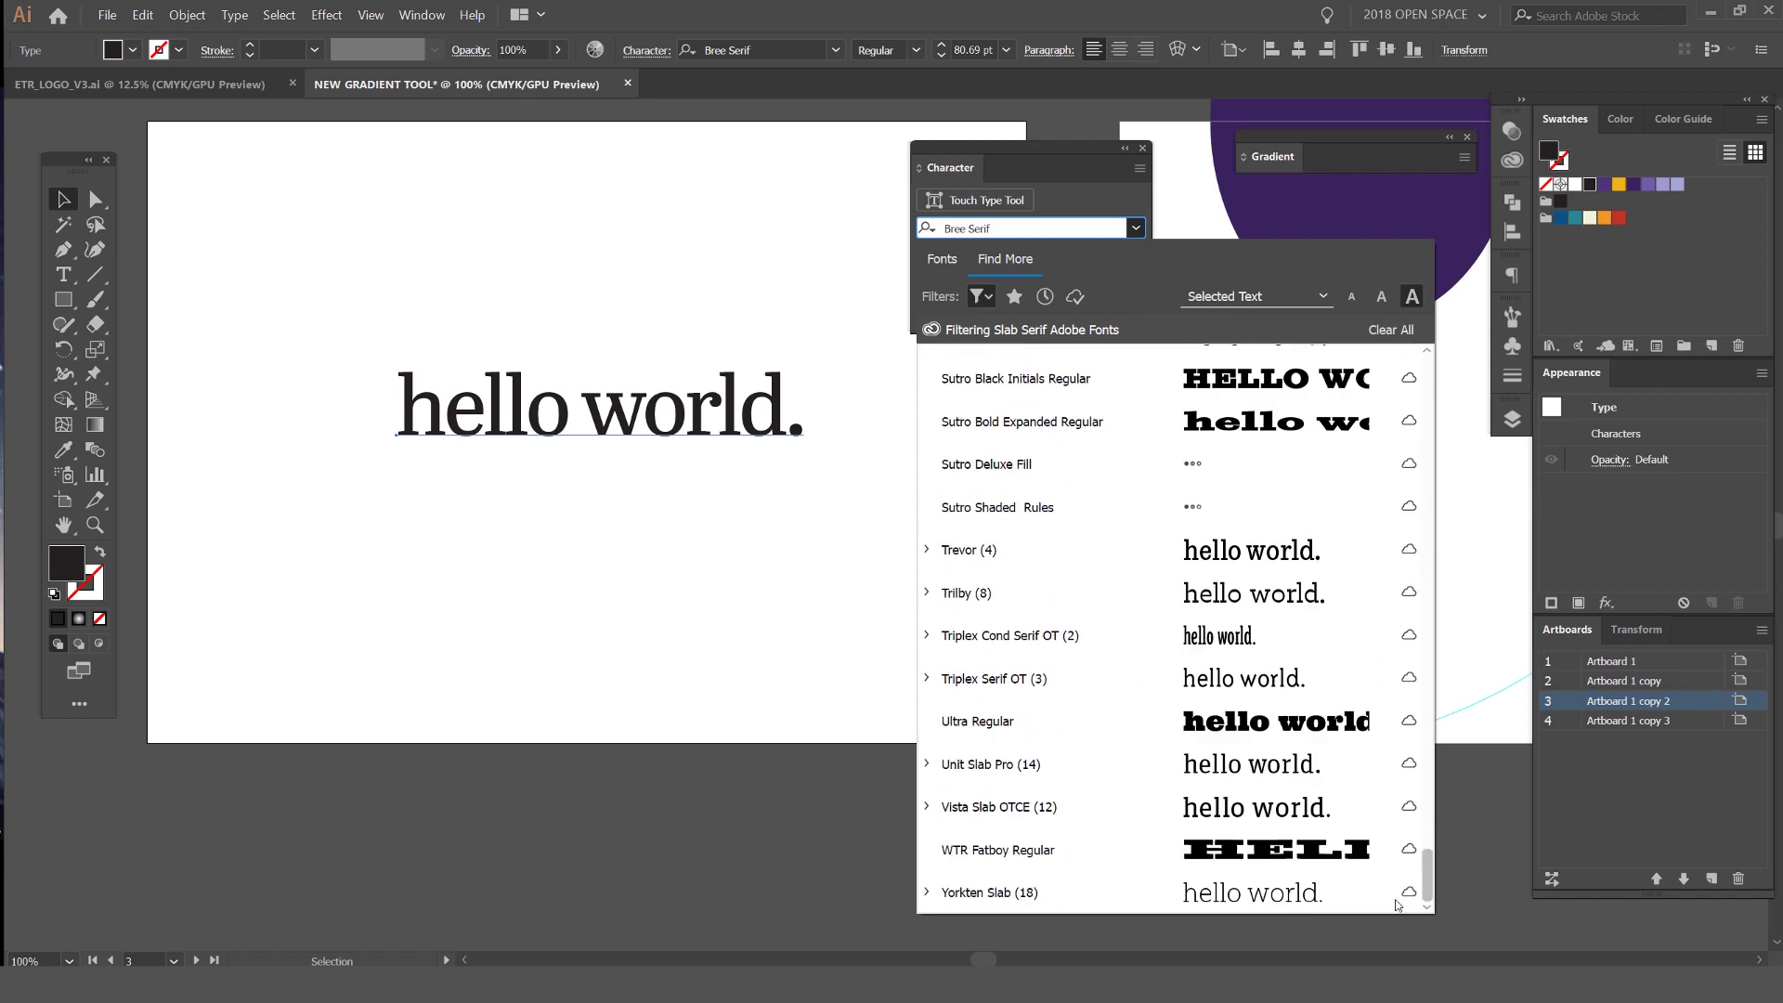
{"action": "scroll", "coordinate": [1300, 603], "scroll_direction": "up", "scroll_amount": 8}
Clear all font filters and browse the full range of Adobe Fonts, leaving the text in Bree Serif
{"action": "left_click", "coordinate": [980, 296]}
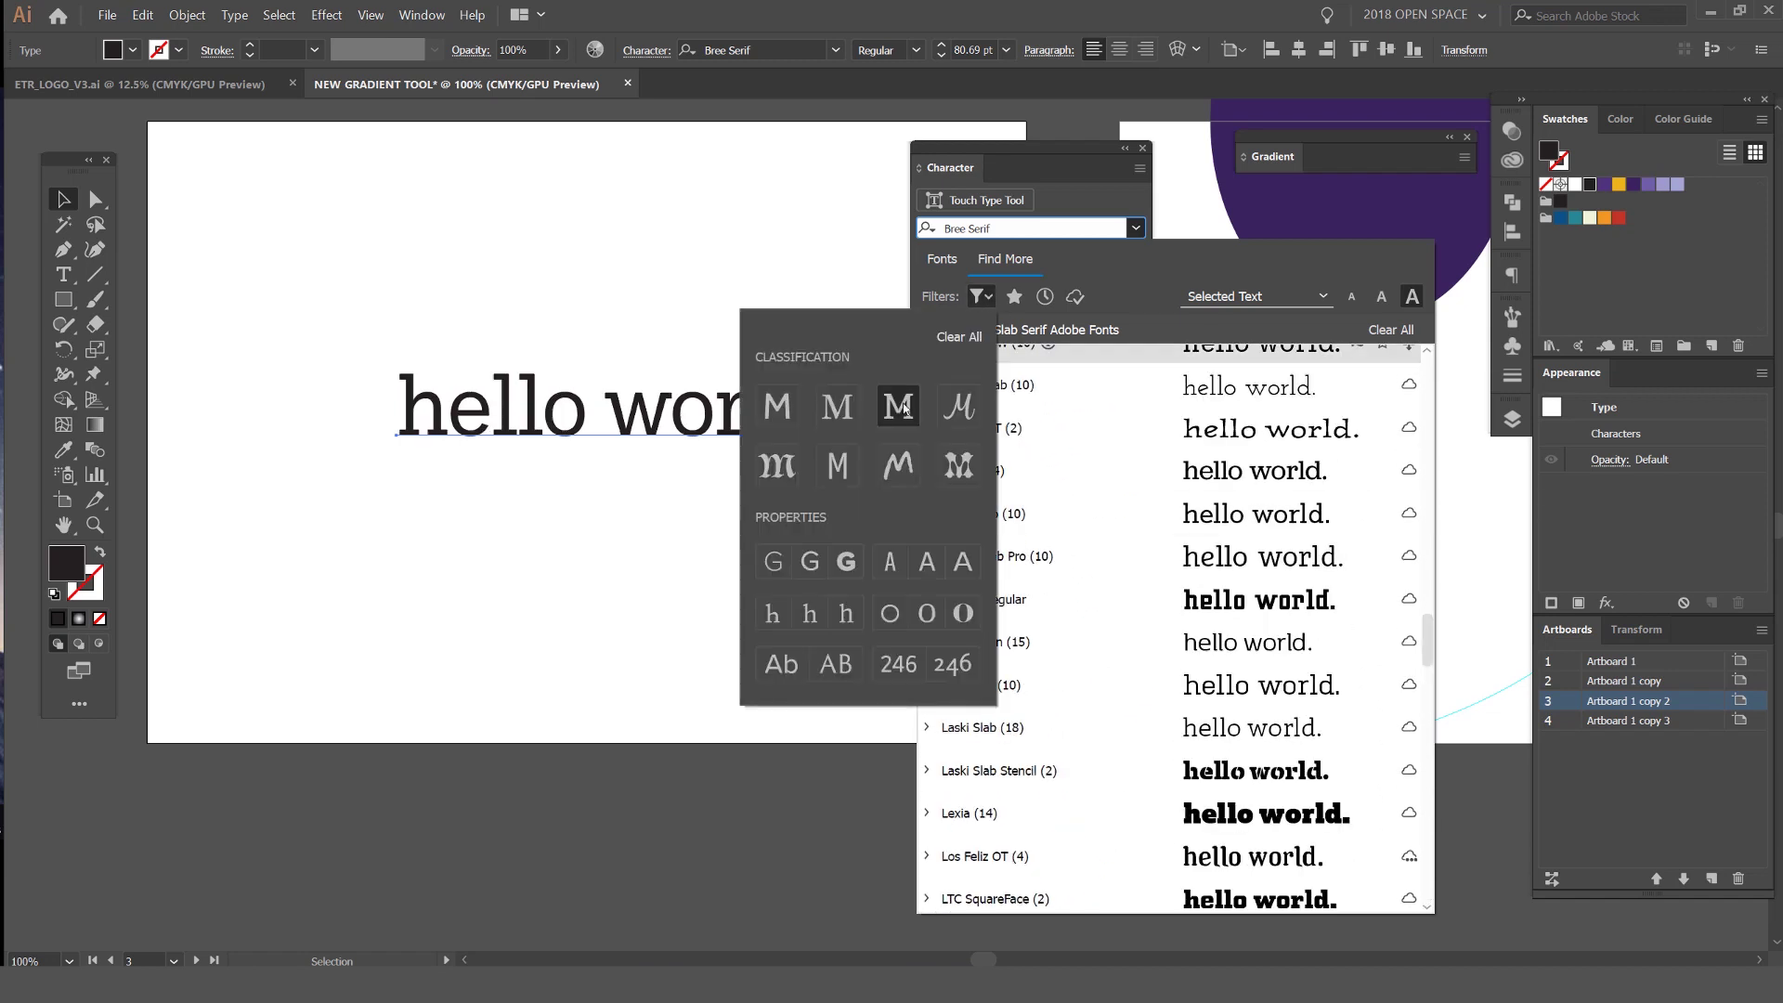
{"action": "left_click", "coordinate": [959, 337]}
{"action": "left_click", "coordinate": [977, 296]}
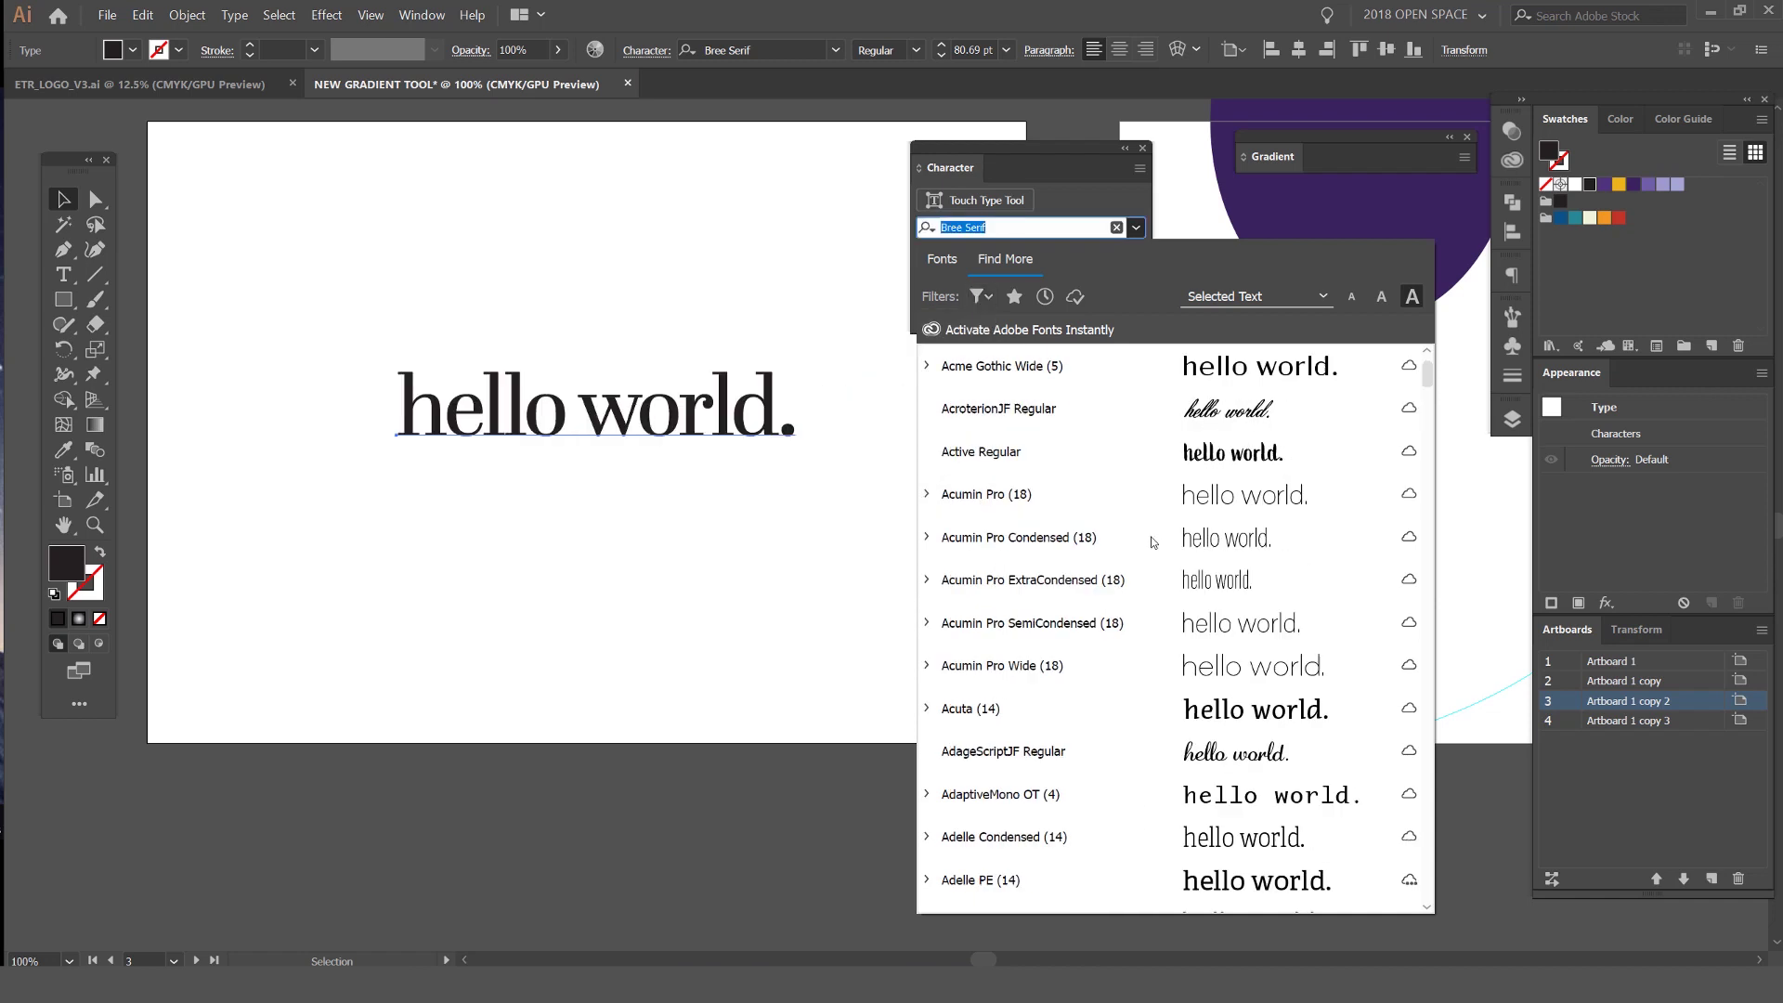
{"action": "scroll", "coordinate": [1152, 542], "scroll_direction": "down", "scroll_amount": 20}
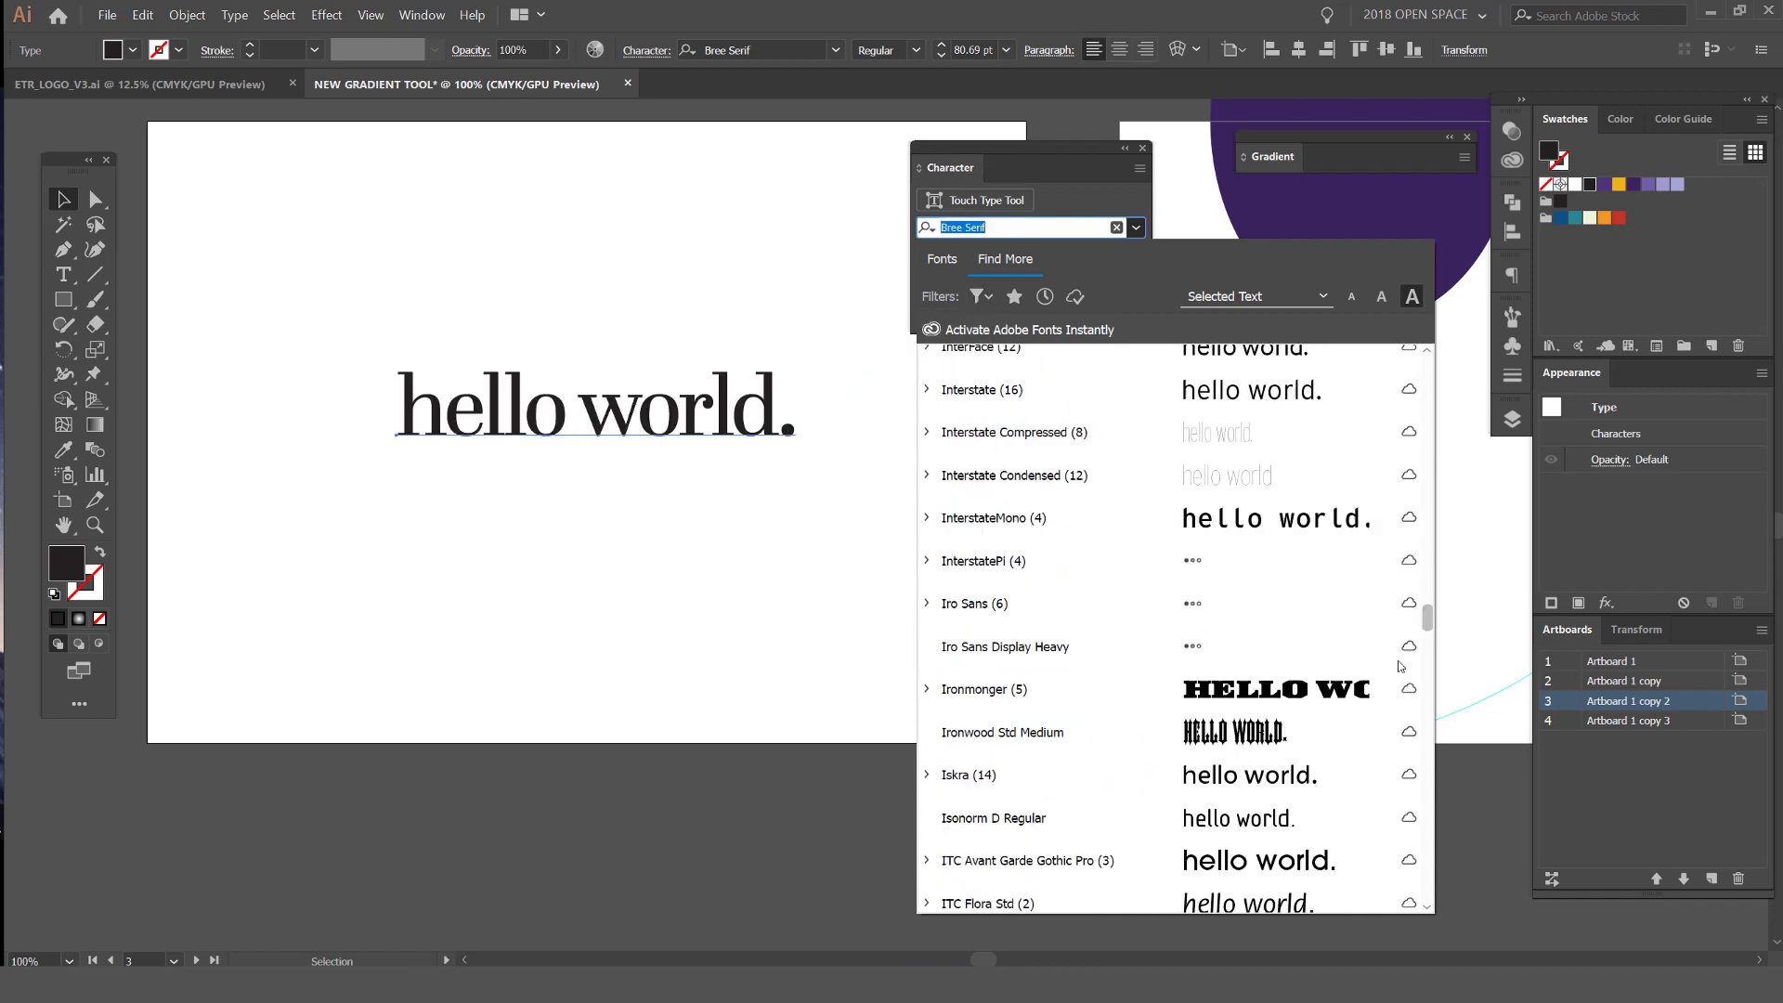
{"action": "scroll", "coordinate": [1401, 666], "scroll_direction": "down", "scroll_amount": 20}
{"action": "left_click_drag", "start_coordinate": [1410, 916], "coordinate": [1448, 501]}
{"action": "scroll", "coordinate": [1393, 464], "scroll_direction": "up", "scroll_amount": 5}
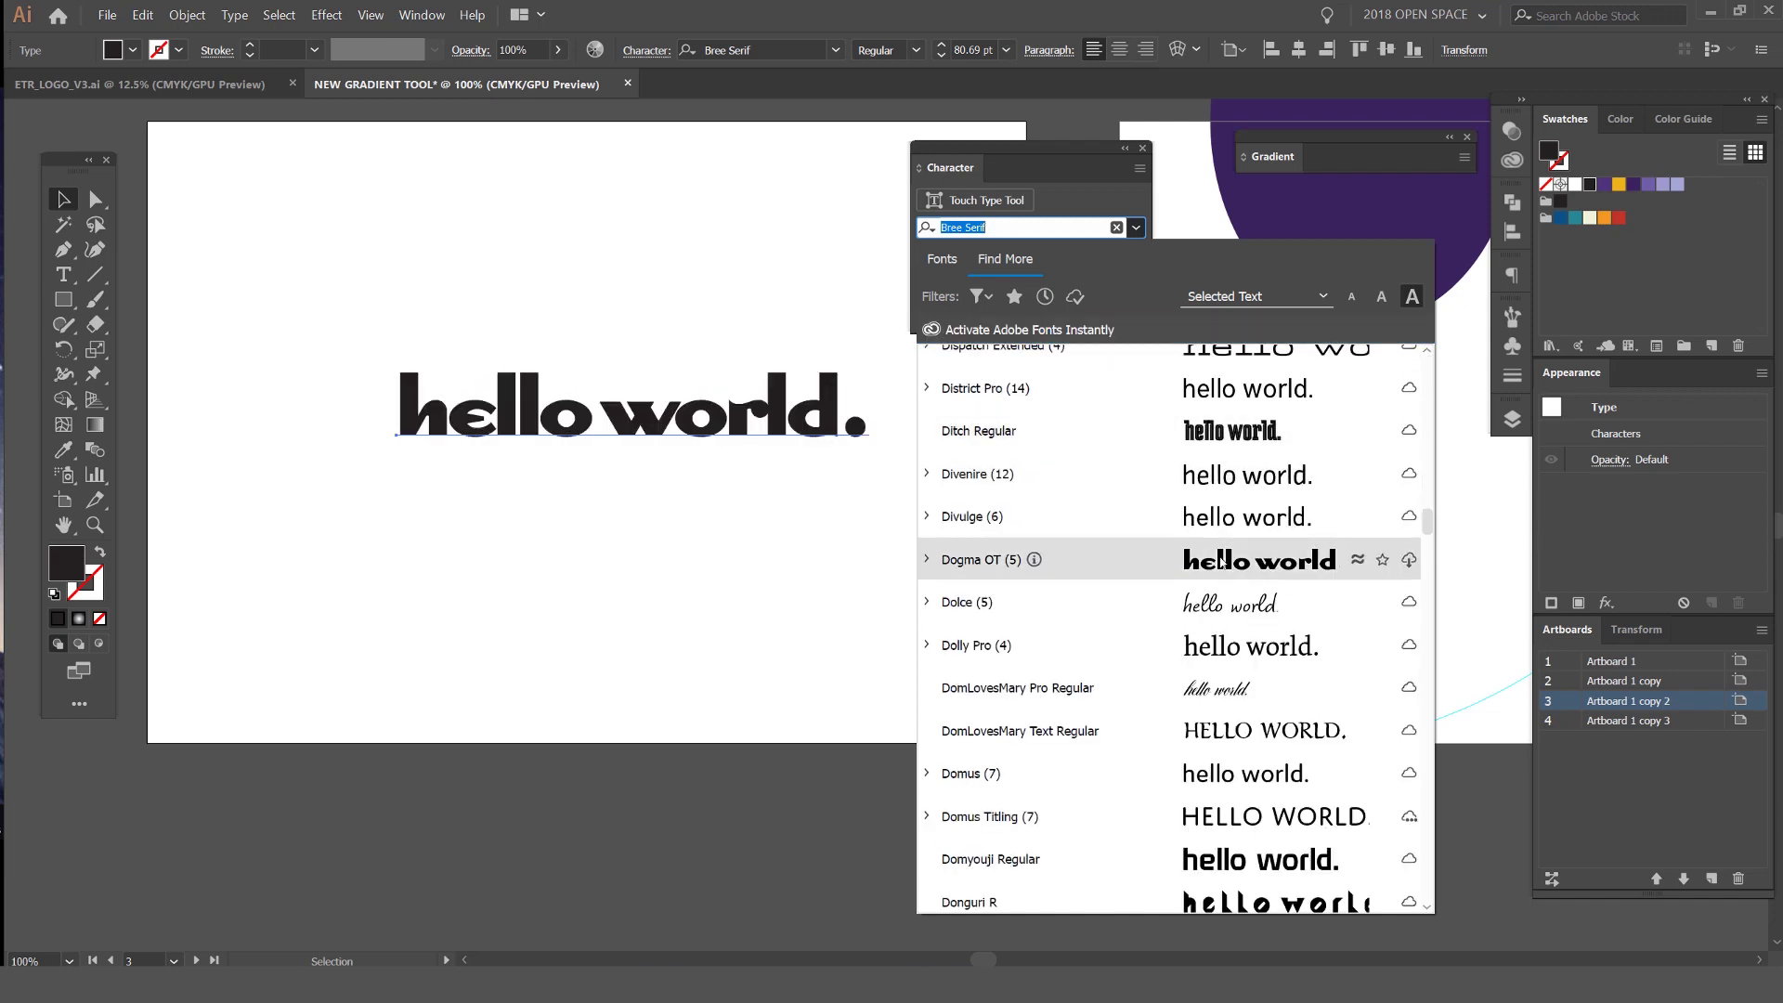
{"action": "scroll", "coordinate": [1226, 564], "scroll_direction": "down", "scroll_amount": 5}
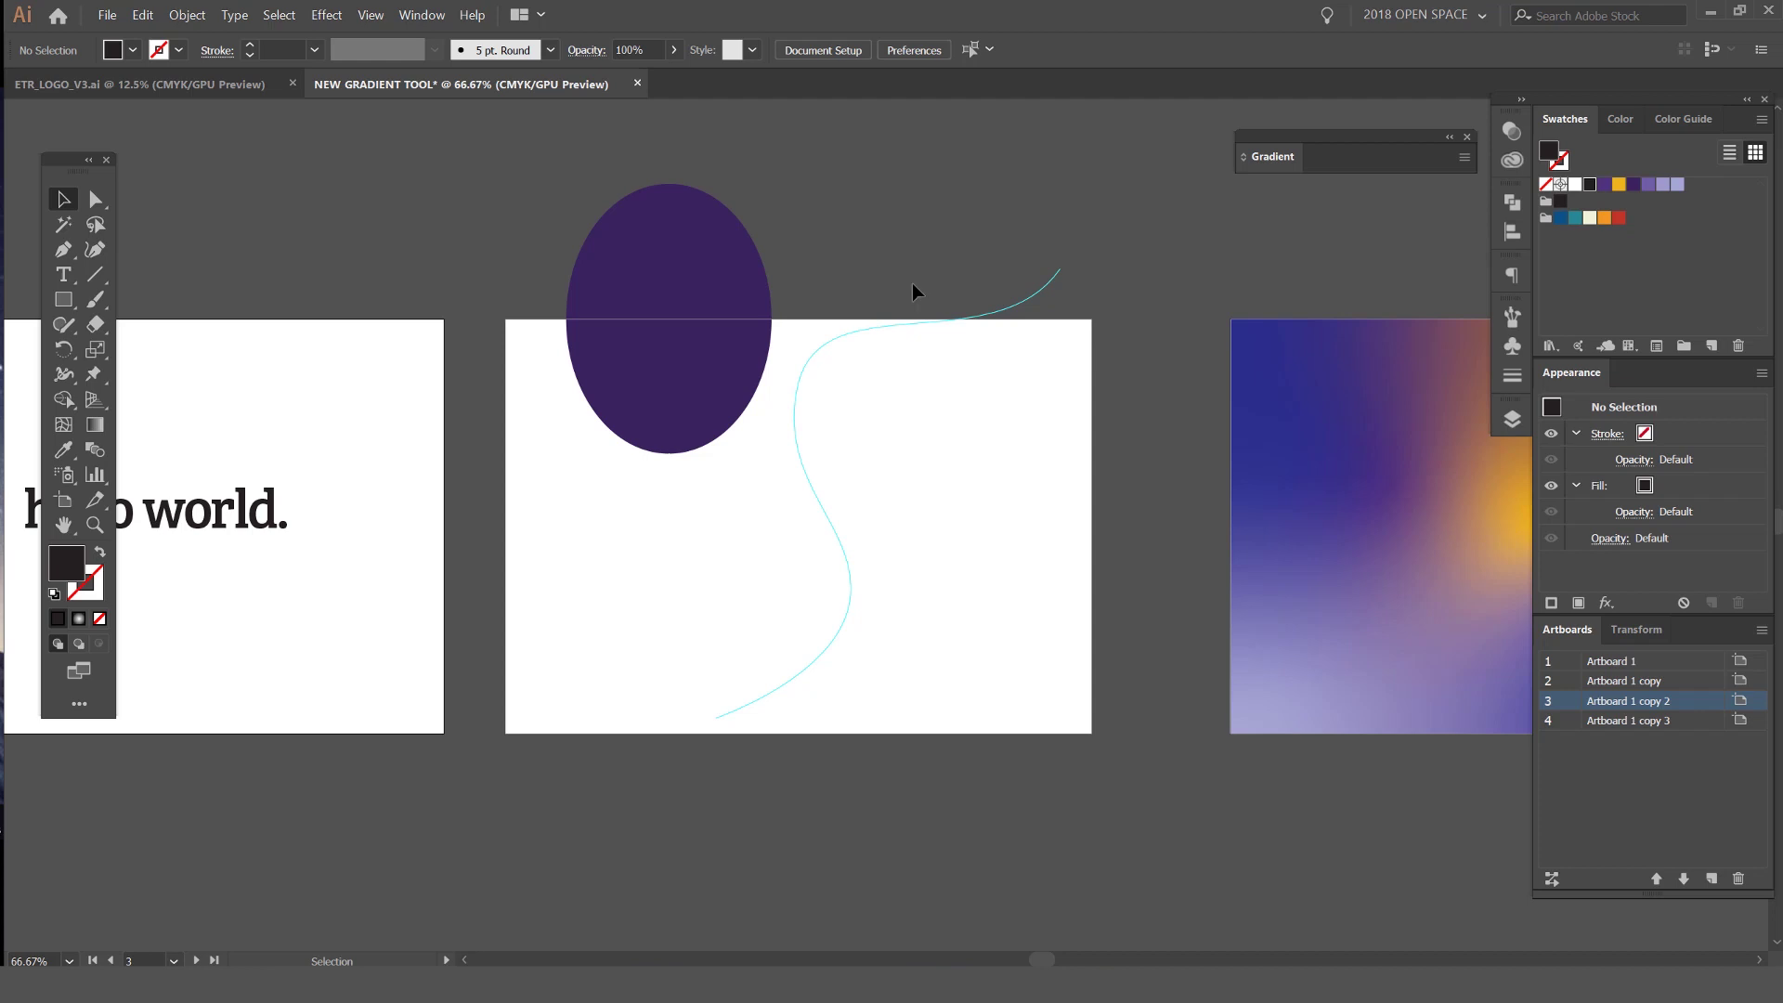
Make the artboard with the purple ellipse active, leave nothing selected, and turn on Trim View
{"action": "scroll", "coordinate": [912, 282], "scroll_direction": "up", "scroll_amount": 1}
{"action": "left_click_drag", "start_coordinate": [912, 282], "coordinate": [941, 239]}
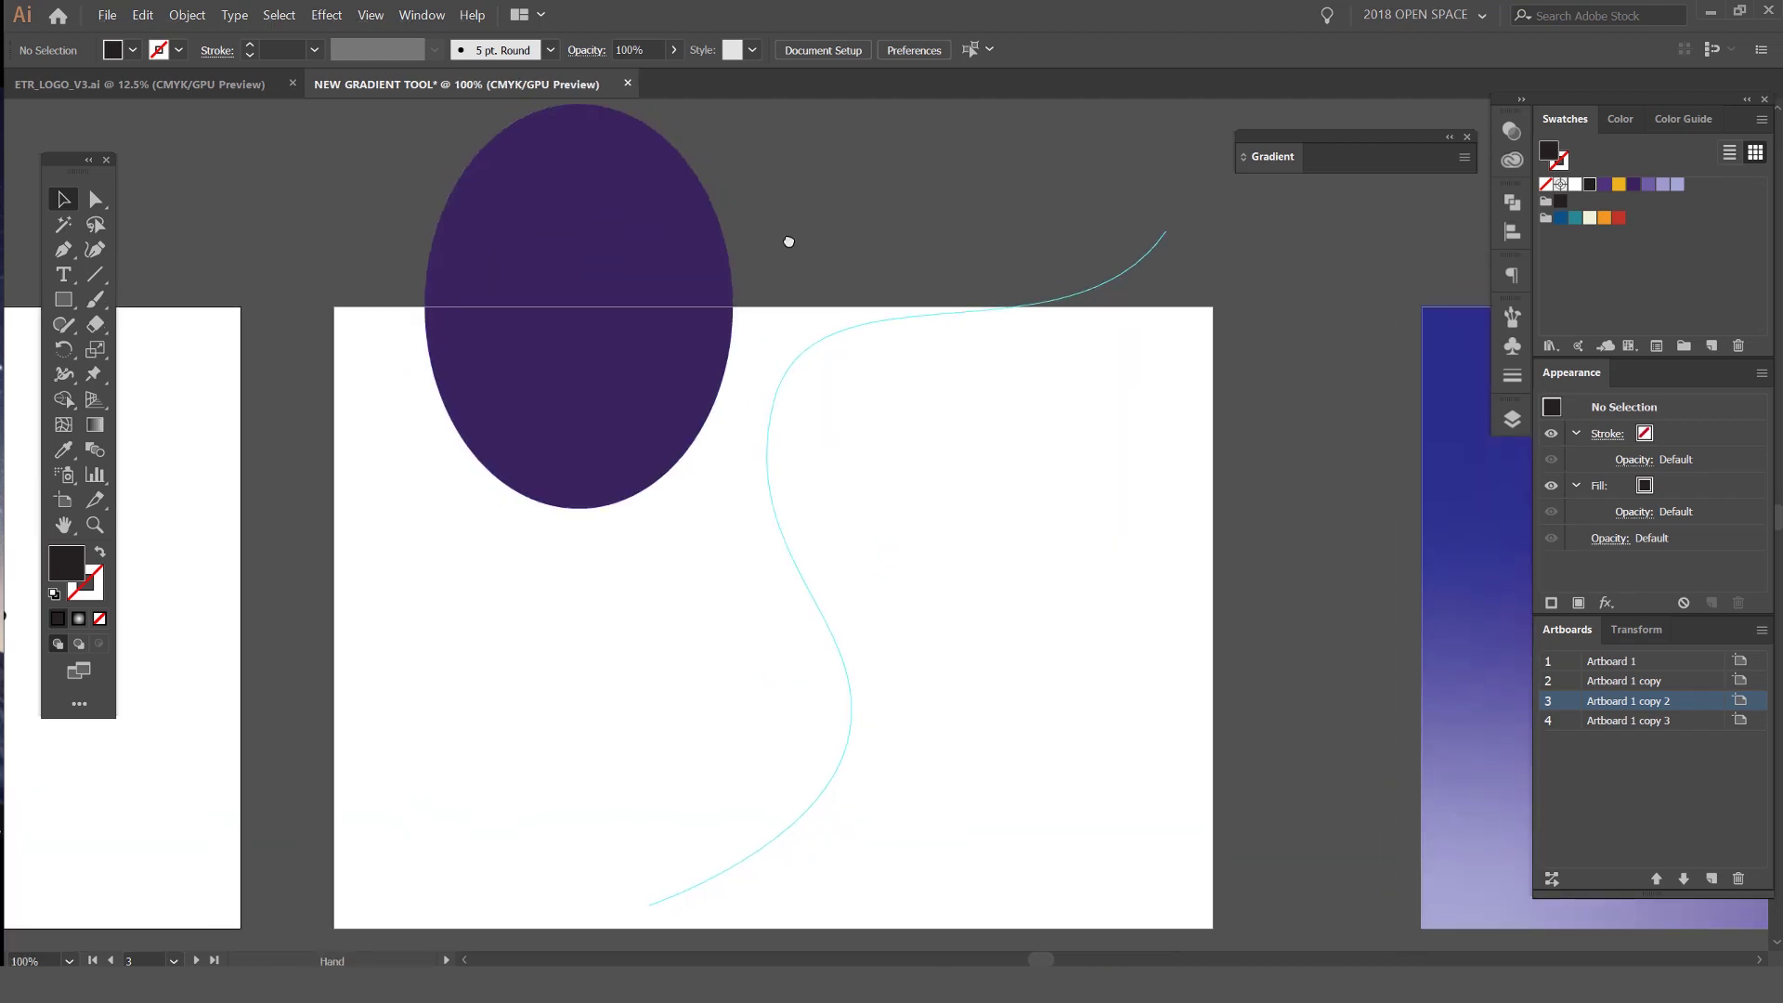
{"action": "left_click", "coordinate": [601, 211]}
{"action": "left_click", "coordinate": [1043, 186]}
{"action": "left_click_drag", "start_coordinate": [1001, 321], "coordinate": [970, 354]}
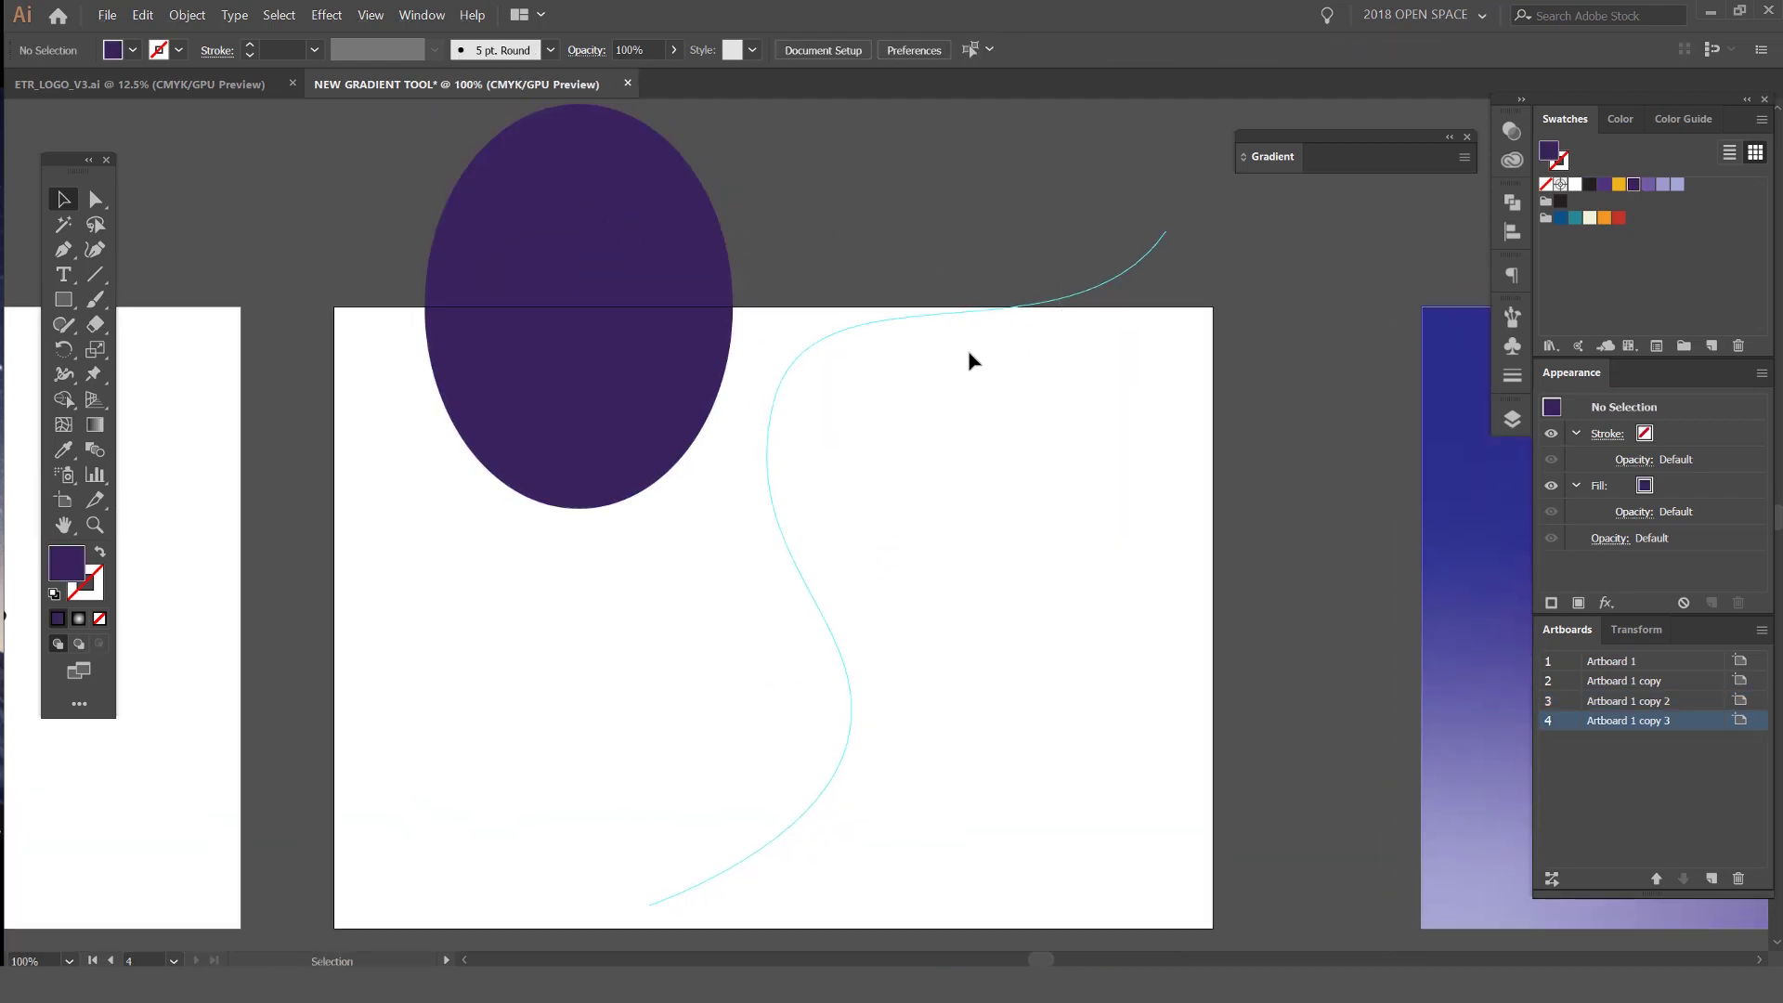
{"action": "left_click_drag", "start_coordinate": [947, 265], "coordinate": [878, 385]}
{"action": "left_click", "coordinate": [380, 17]}
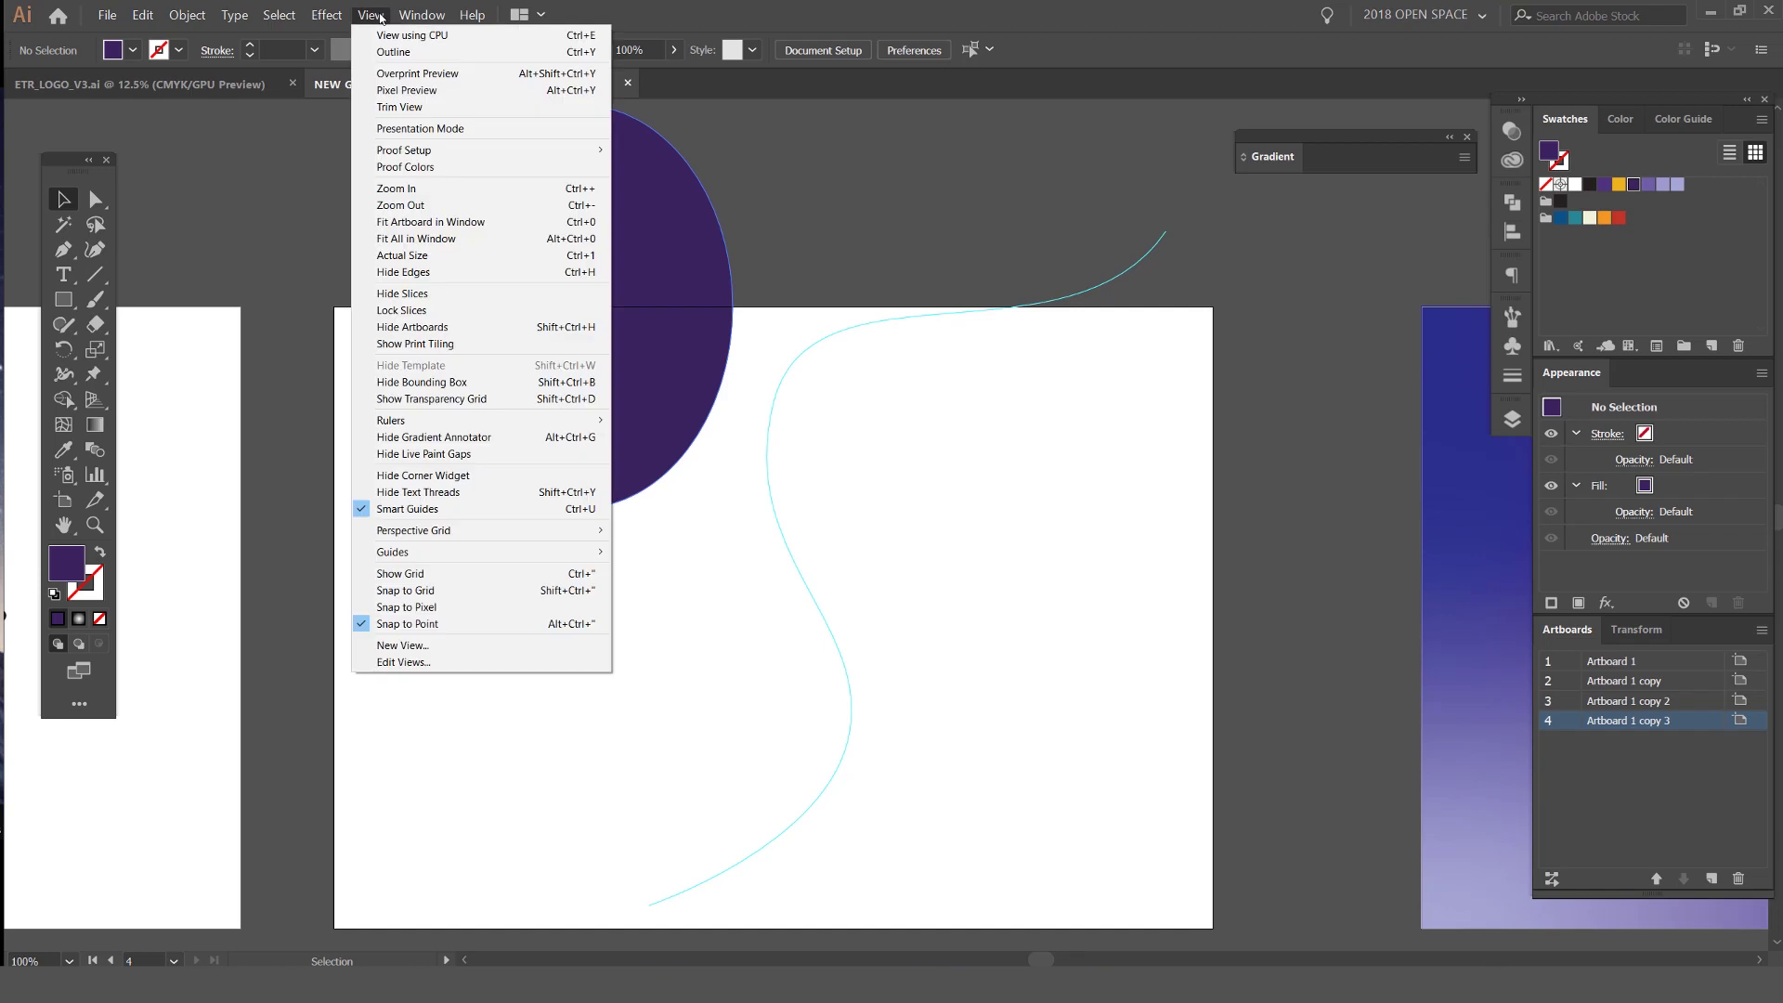
{"action": "left_click", "coordinate": [461, 115]}
Examine how Trim View displays the guides and the ellipse extending past the artboard, and compare the other artboards
{"action": "scroll", "coordinate": [674, 152], "scroll_direction": "down", "scroll_amount": 2}
{"action": "left_click_drag", "start_coordinate": [961, 210], "coordinate": [973, 238]}
{"action": "scroll", "coordinate": [754, 245], "scroll_direction": "up", "scroll_amount": 1}
{"action": "left_click_drag", "start_coordinate": [717, 194], "coordinate": [811, 343]}
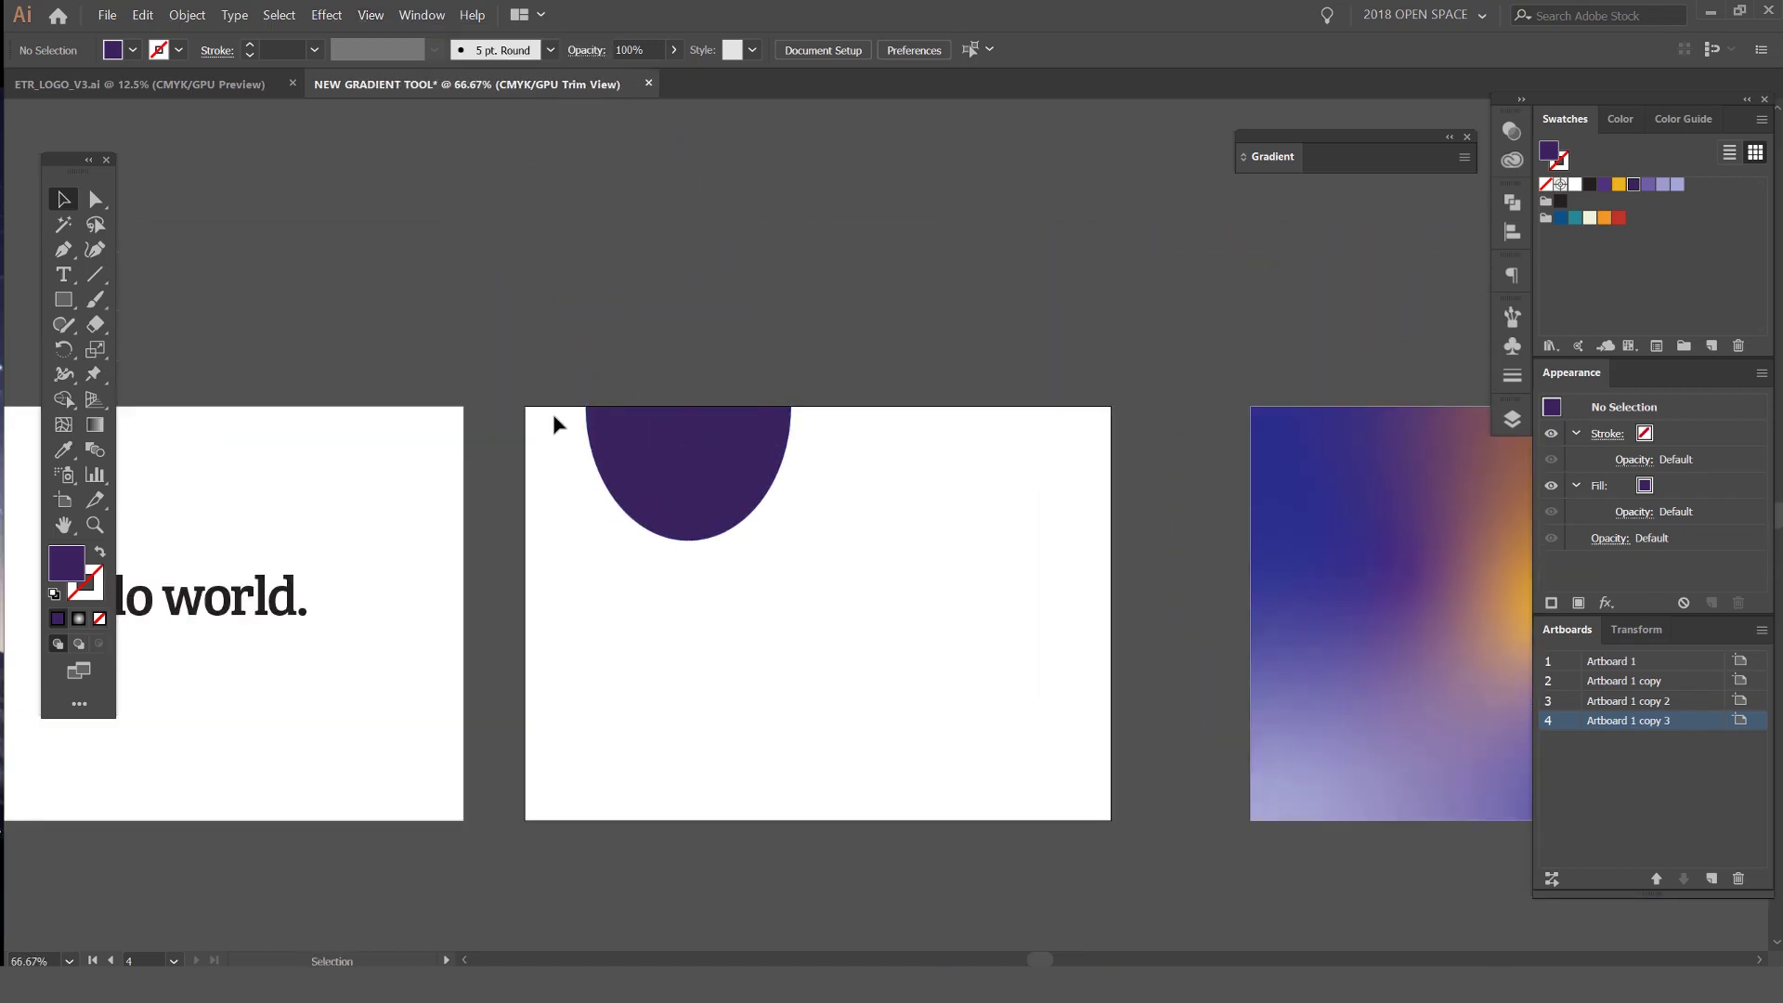
{"action": "key", "text": "ctrl+minus"}
{"action": "key", "text": "ctrl+minus"}
{"action": "key", "text": "ctrl+minus"}
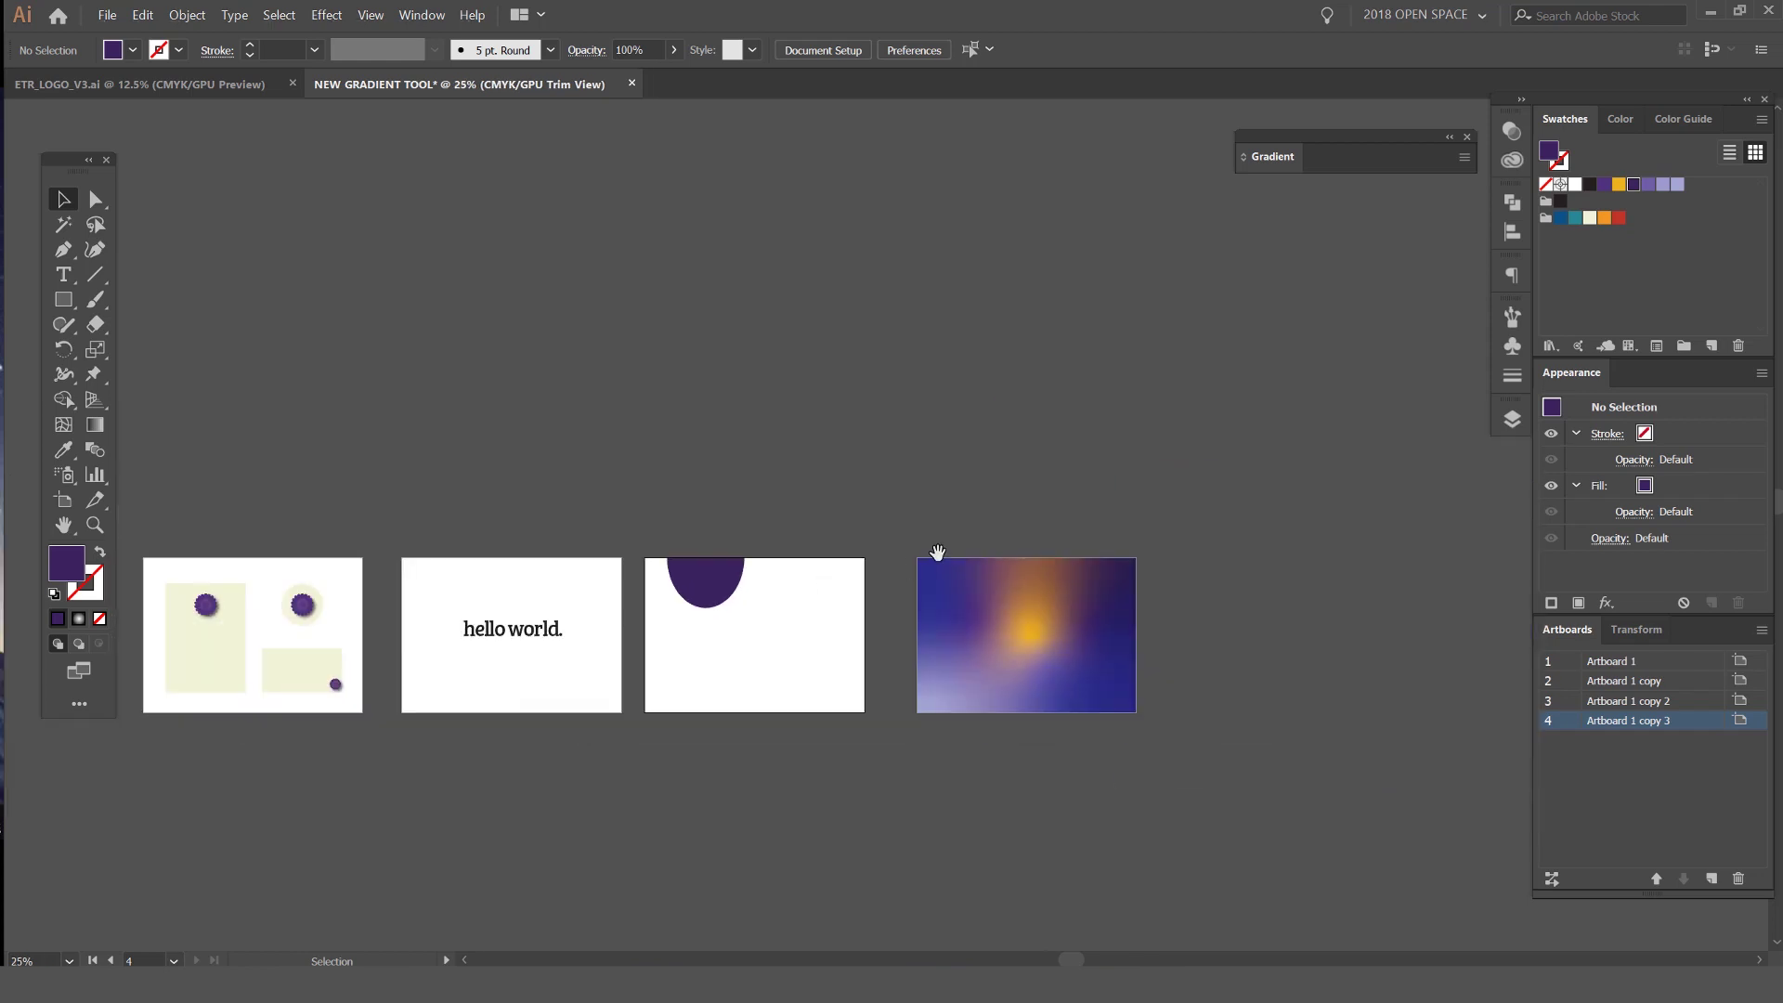
{"action": "key", "text": "ctrl+plus"}
{"action": "key", "text": "ctrl+plus"}
{"action": "key", "text": "ctrl+plus"}
{"action": "scroll", "coordinate": [929, 492], "scroll_direction": "down", "scroll_amount": 2}
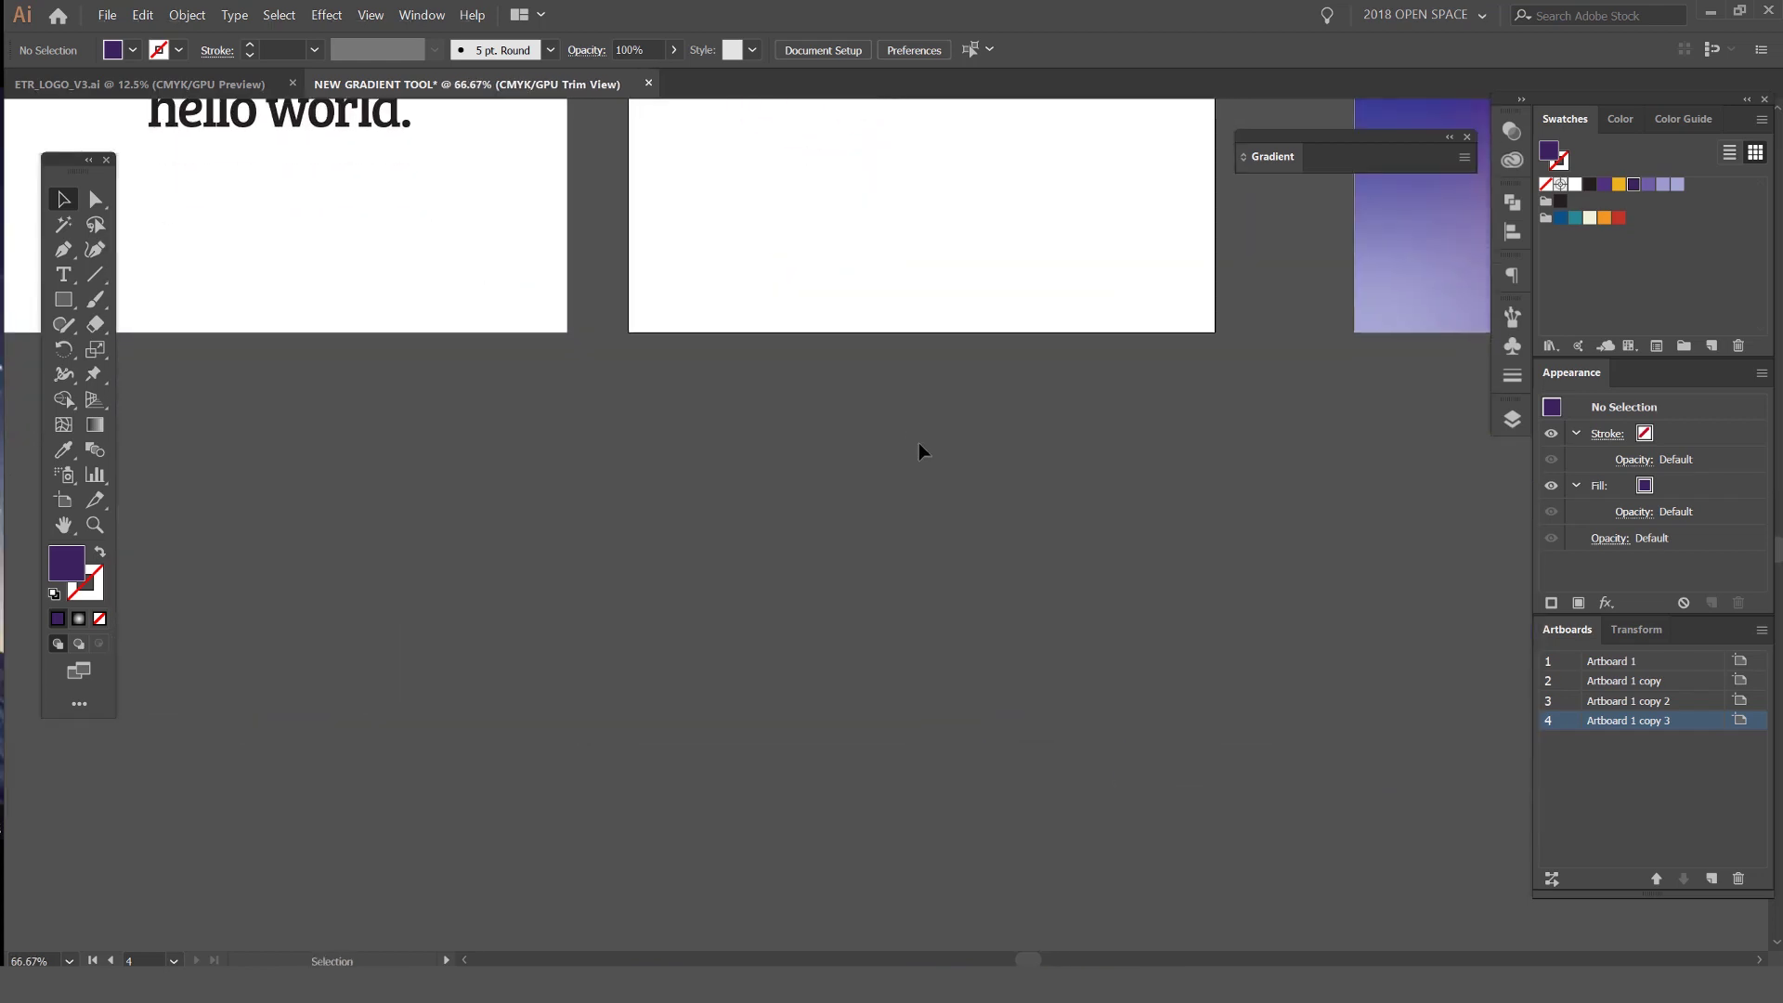
{"action": "key", "text": "ctrl+minus"}
{"action": "left_click_drag", "start_coordinate": [693, 589], "coordinate": [708, 371]}
{"action": "left_click_drag", "start_coordinate": [842, 534], "coordinate": [775, 911]}
{"action": "key", "text": "ctrl+minus"}
{"action": "scroll", "coordinate": [884, 443], "scroll_direction": "up", "scroll_amount": 2}
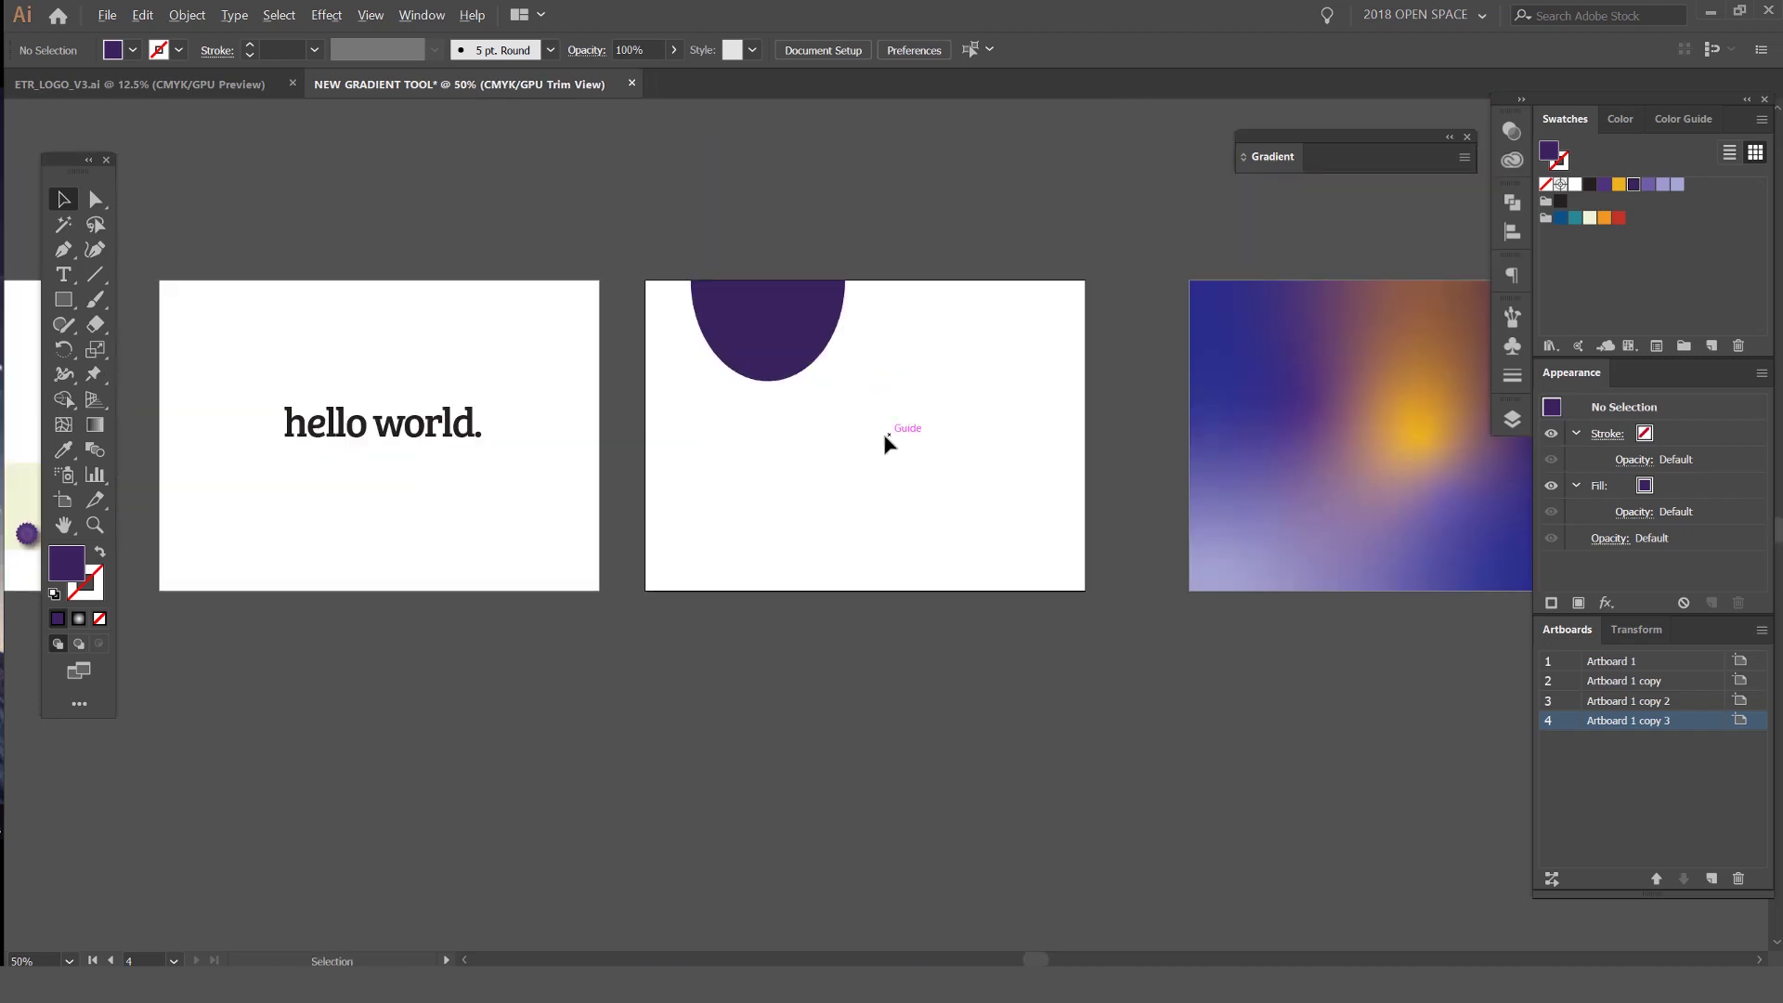
Move the purple ellipse to the right half of its artboard, overhanging the upper edge, and deselect it
{"action": "scroll", "coordinate": [843, 326], "scroll_direction": "up", "scroll_amount": 1}
{"action": "scroll", "coordinate": [938, 227], "scroll_direction": "up", "scroll_amount": 1}
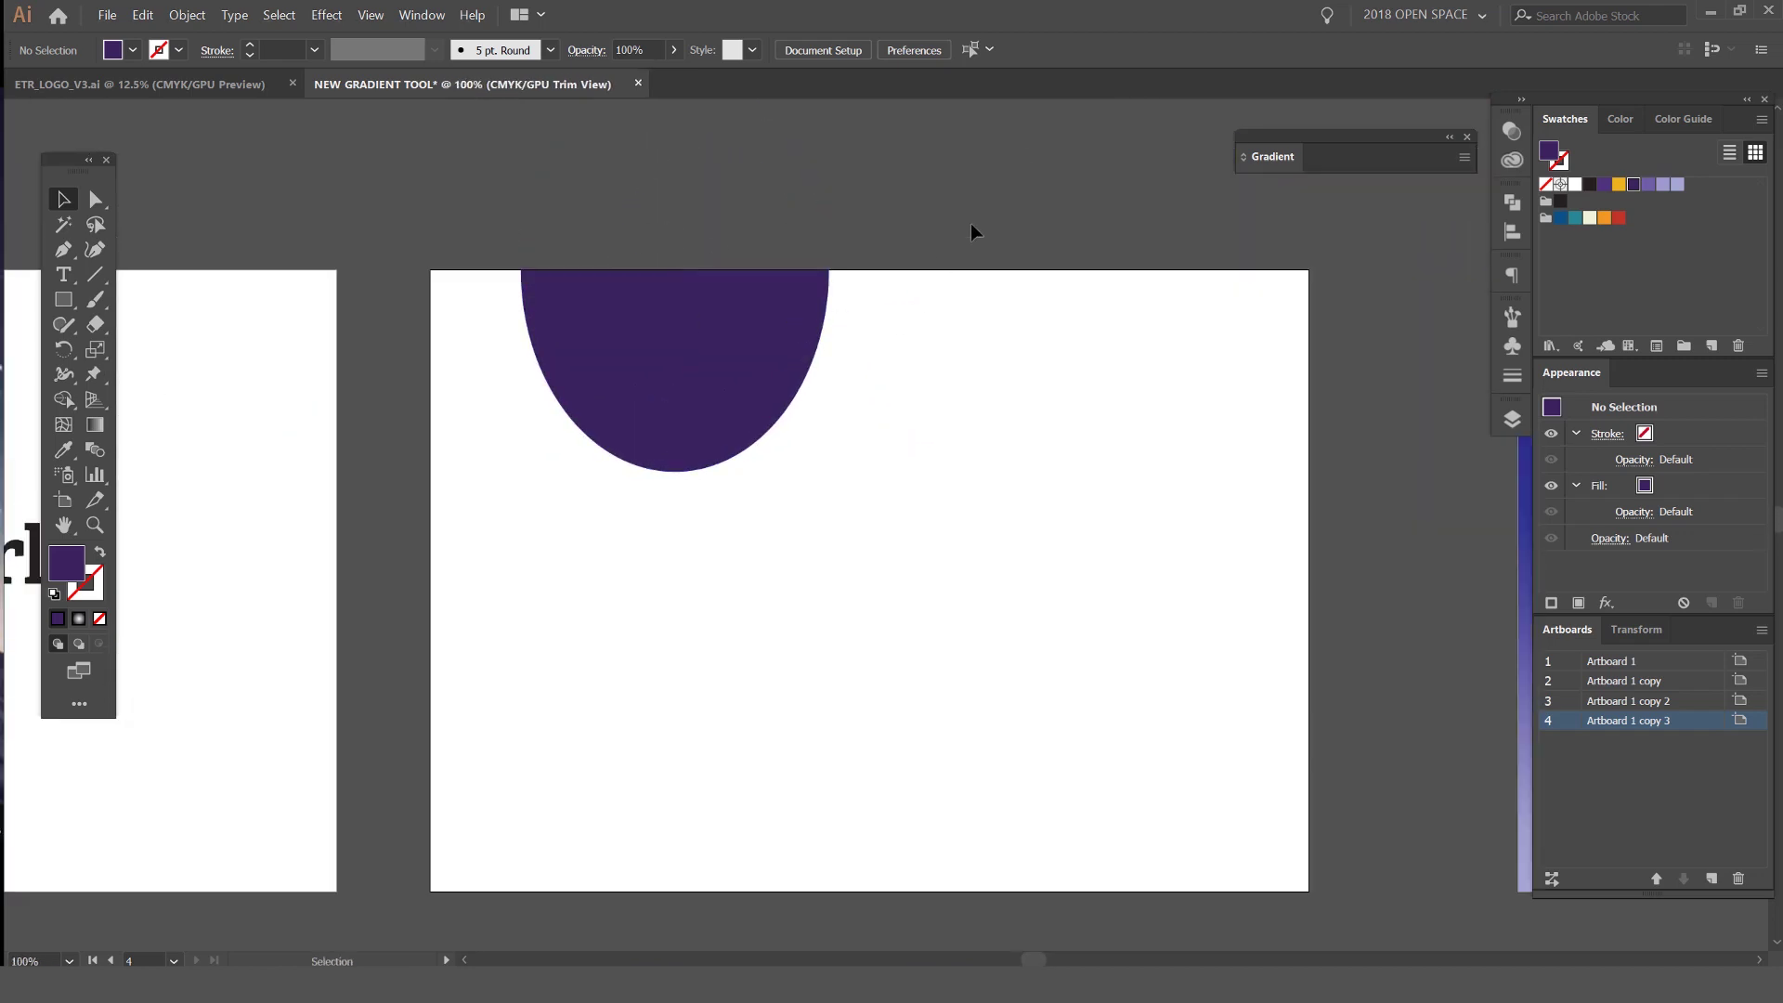
{"action": "scroll", "coordinate": [911, 232], "scroll_direction": "down", "scroll_amount": 1}
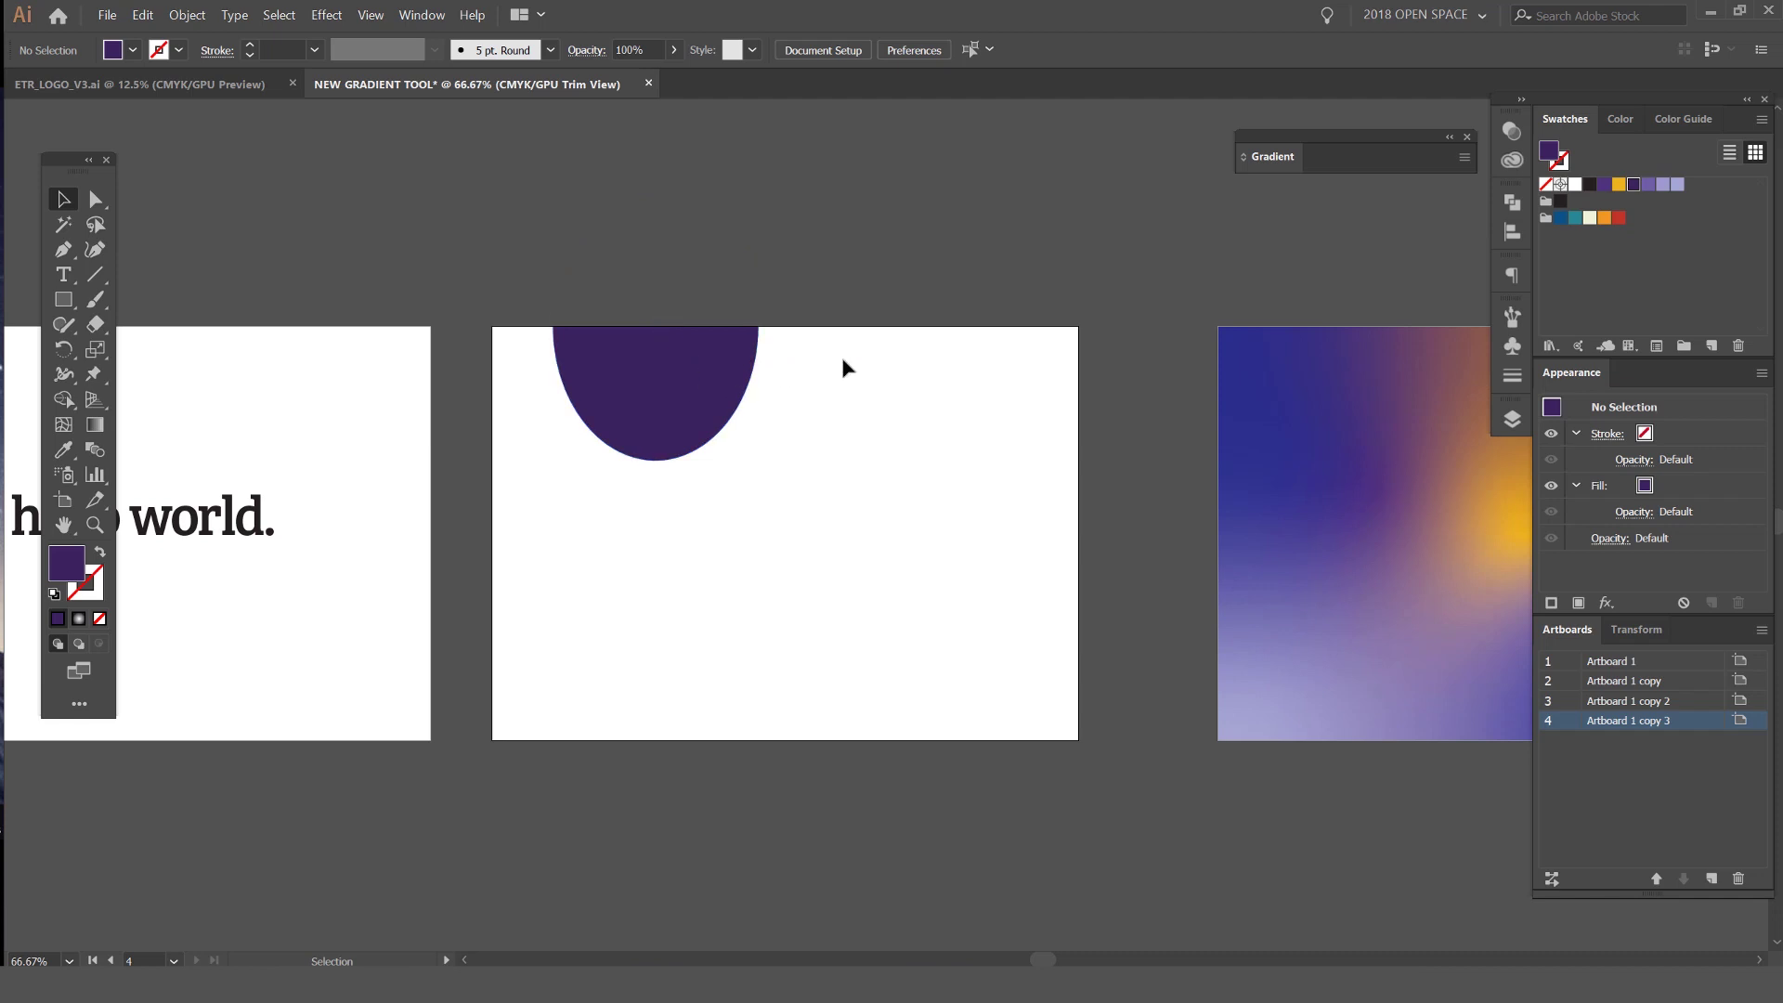
{"action": "left_click_drag", "start_coordinate": [688, 394], "coordinate": [594, 358]}
{"action": "scroll", "coordinate": [962, 383], "scroll_direction": "up", "scroll_amount": 1}
{"action": "left_click", "coordinate": [815, 442]}
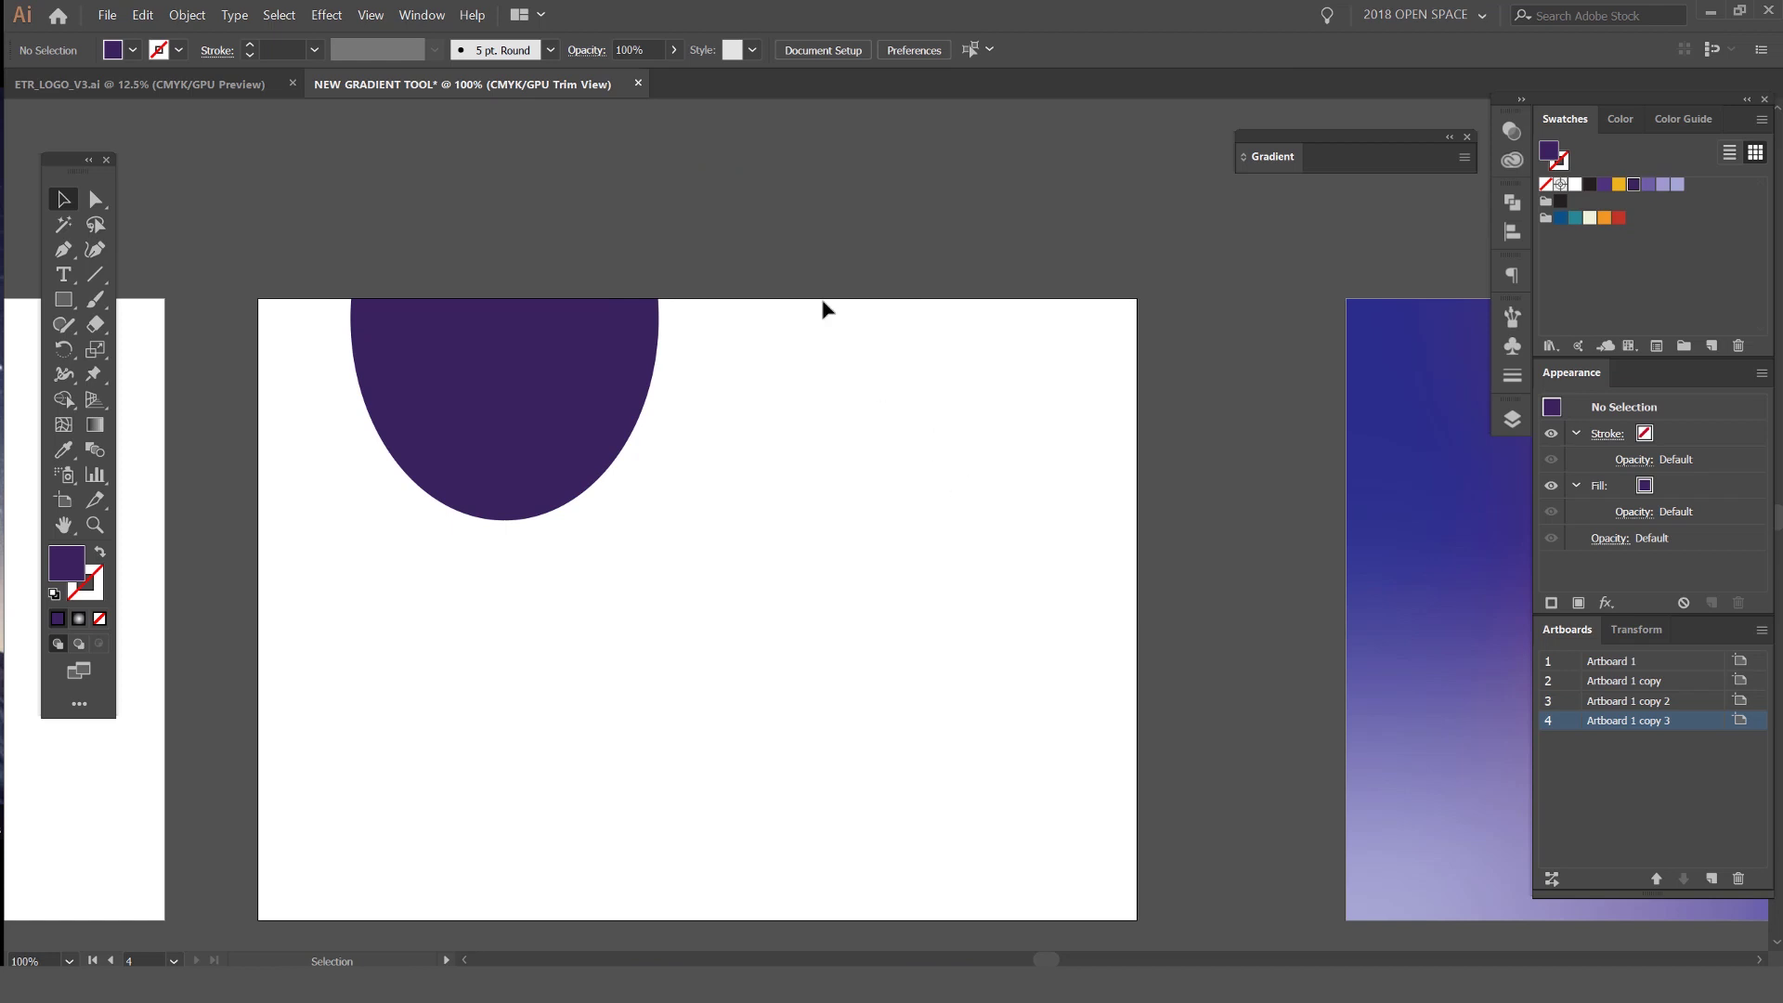
{"action": "left_click_drag", "start_coordinate": [654, 351], "coordinate": [985, 472]}
{"action": "left_click", "coordinate": [1122, 434]}
Draw a purple rectangle about 137 by 62 mm overlapping the ellipse and extending past the artboard's right edge, and deselect it
{"action": "key", "text": "space"}
{"action": "key", "text": "m"}
{"action": "left_click_drag", "start_coordinate": [785, 454], "coordinate": [1194, 637]}
{"action": "key", "text": "v"}
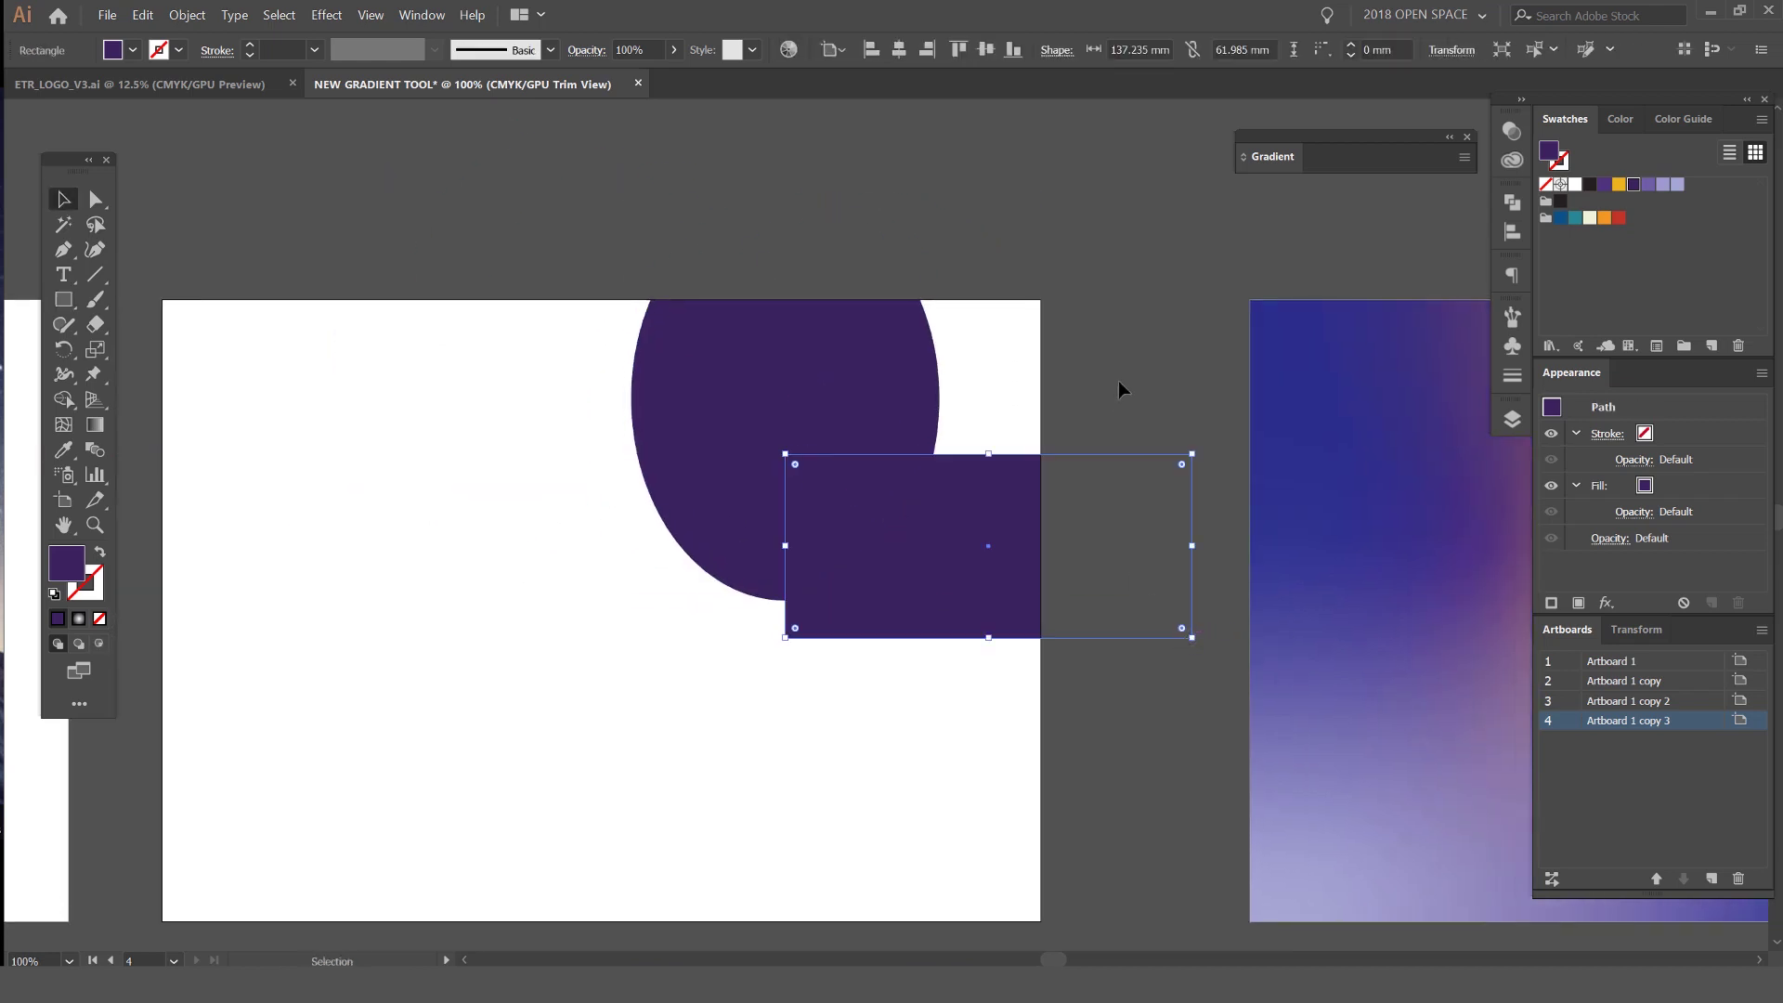
{"action": "left_click", "coordinate": [1118, 386]}
{"action": "scroll", "coordinate": [1042, 455], "scroll_direction": "up", "scroll_amount": 2}
{"action": "scroll", "coordinate": [1048, 483], "scroll_direction": "down", "scroll_amount": 2}
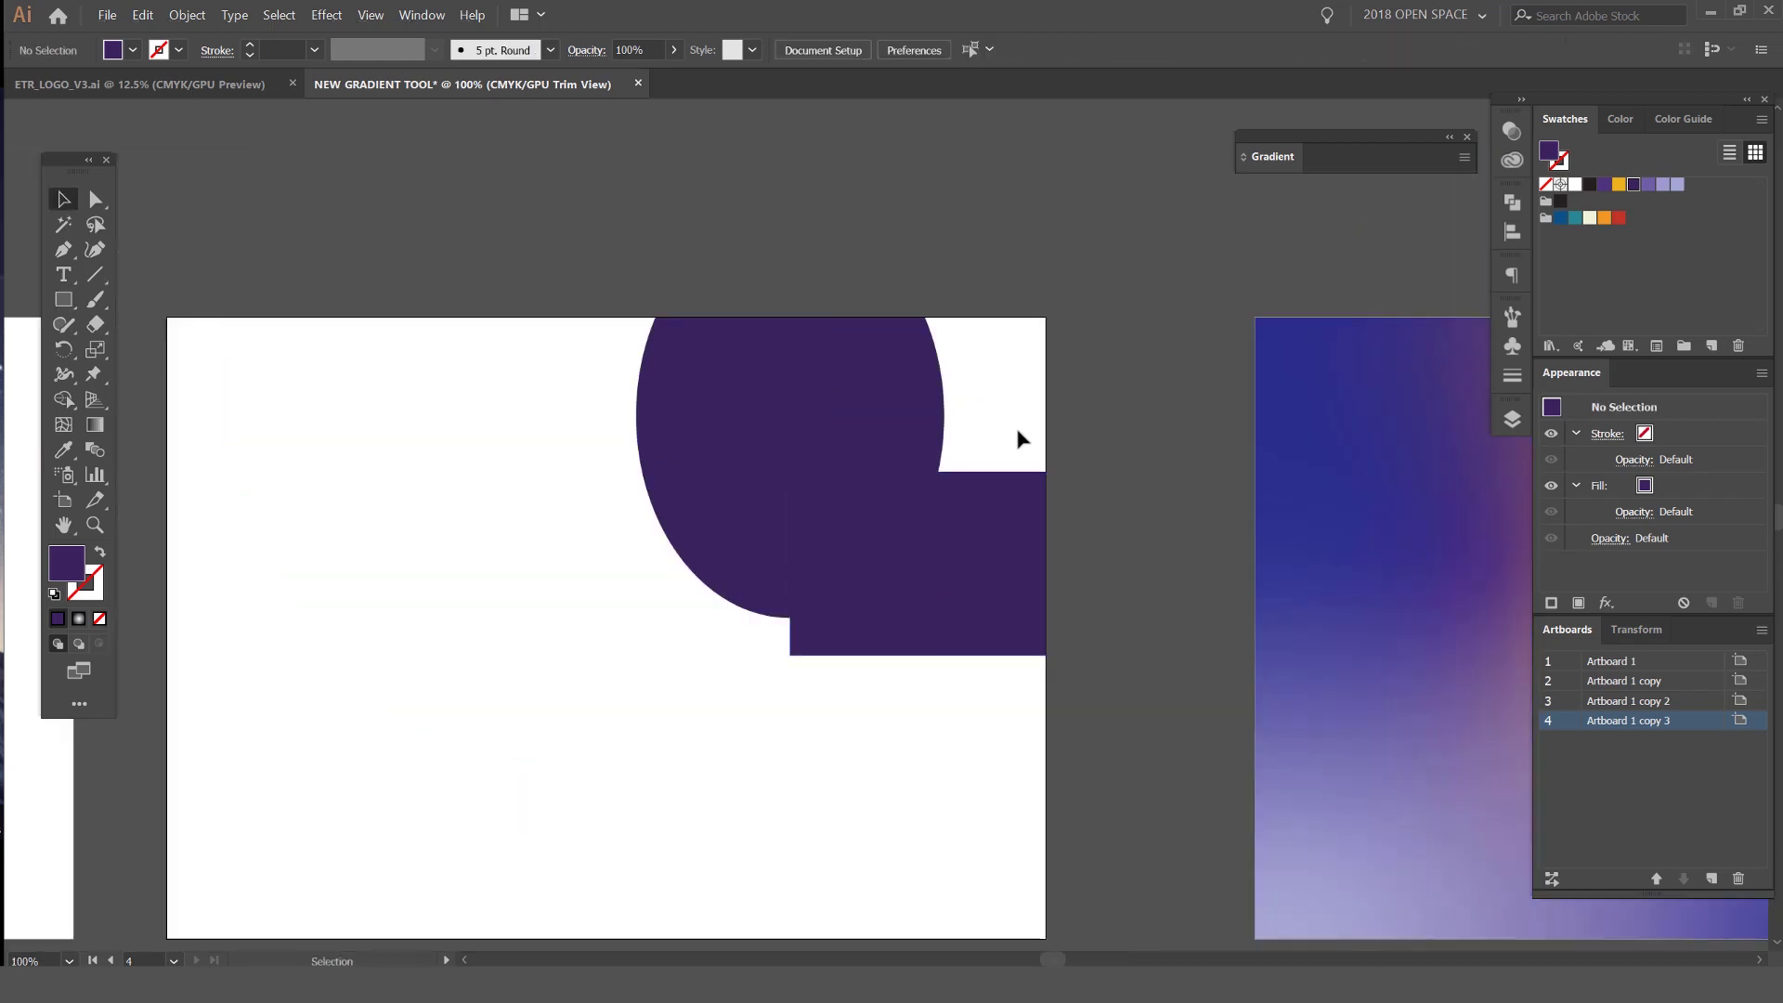
Turn off Trim View and examine the guide, ellipse and rectangle where they extend beyond the artboard
{"action": "left_click", "coordinate": [371, 15]}
{"action": "left_click", "coordinate": [409, 110]}
{"action": "scroll", "coordinate": [706, 143], "scroll_direction": "down", "scroll_amount": 2}
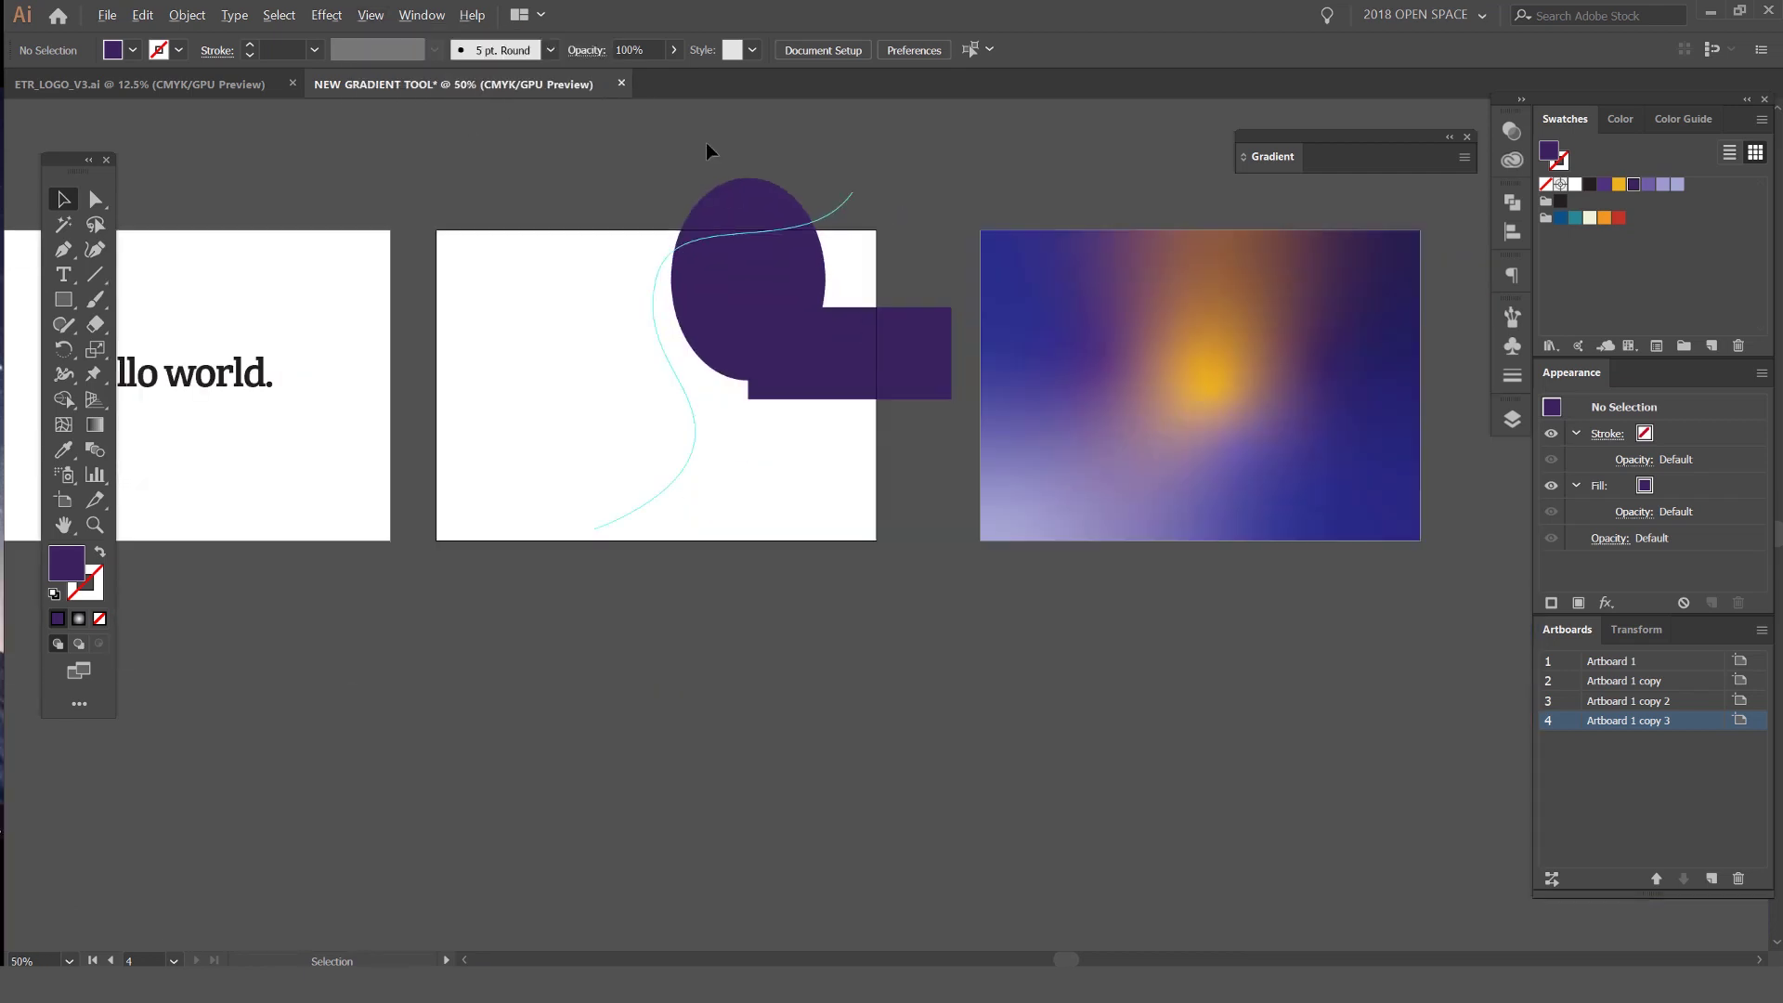
{"action": "scroll", "coordinate": [588, 347], "scroll_direction": "up", "scroll_amount": 2}
{"action": "scroll", "coordinate": [547, 325], "scroll_direction": "down", "scroll_amount": 2}
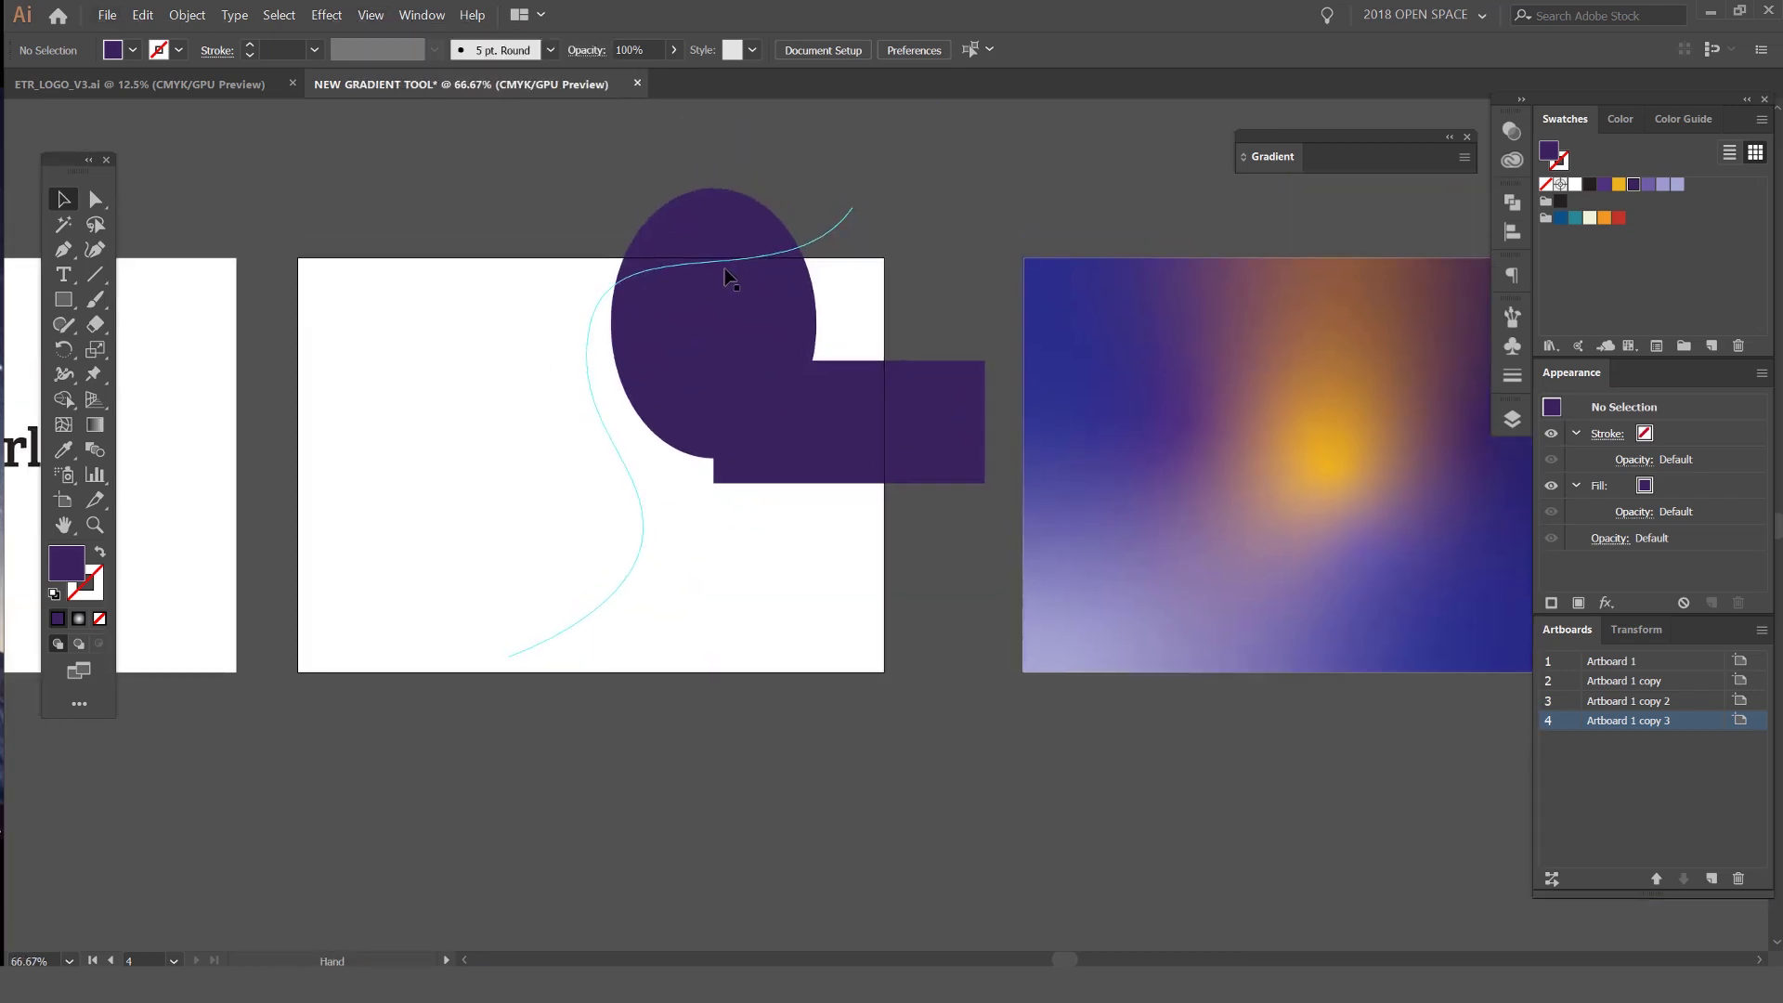
Try moving the purple ellipse further up beyond the artboard, and undo the move
{"action": "scroll", "coordinate": [724, 275], "scroll_direction": "up", "scroll_amount": 3}
{"action": "left_click", "coordinate": [597, 240]}
{"action": "left_click_drag", "start_coordinate": [760, 302], "coordinate": [771, 227]}
{"action": "key", "text": "ctrl+z"}
{"action": "scroll", "coordinate": [645, 244], "scroll_direction": "down", "scroll_amount": 1}
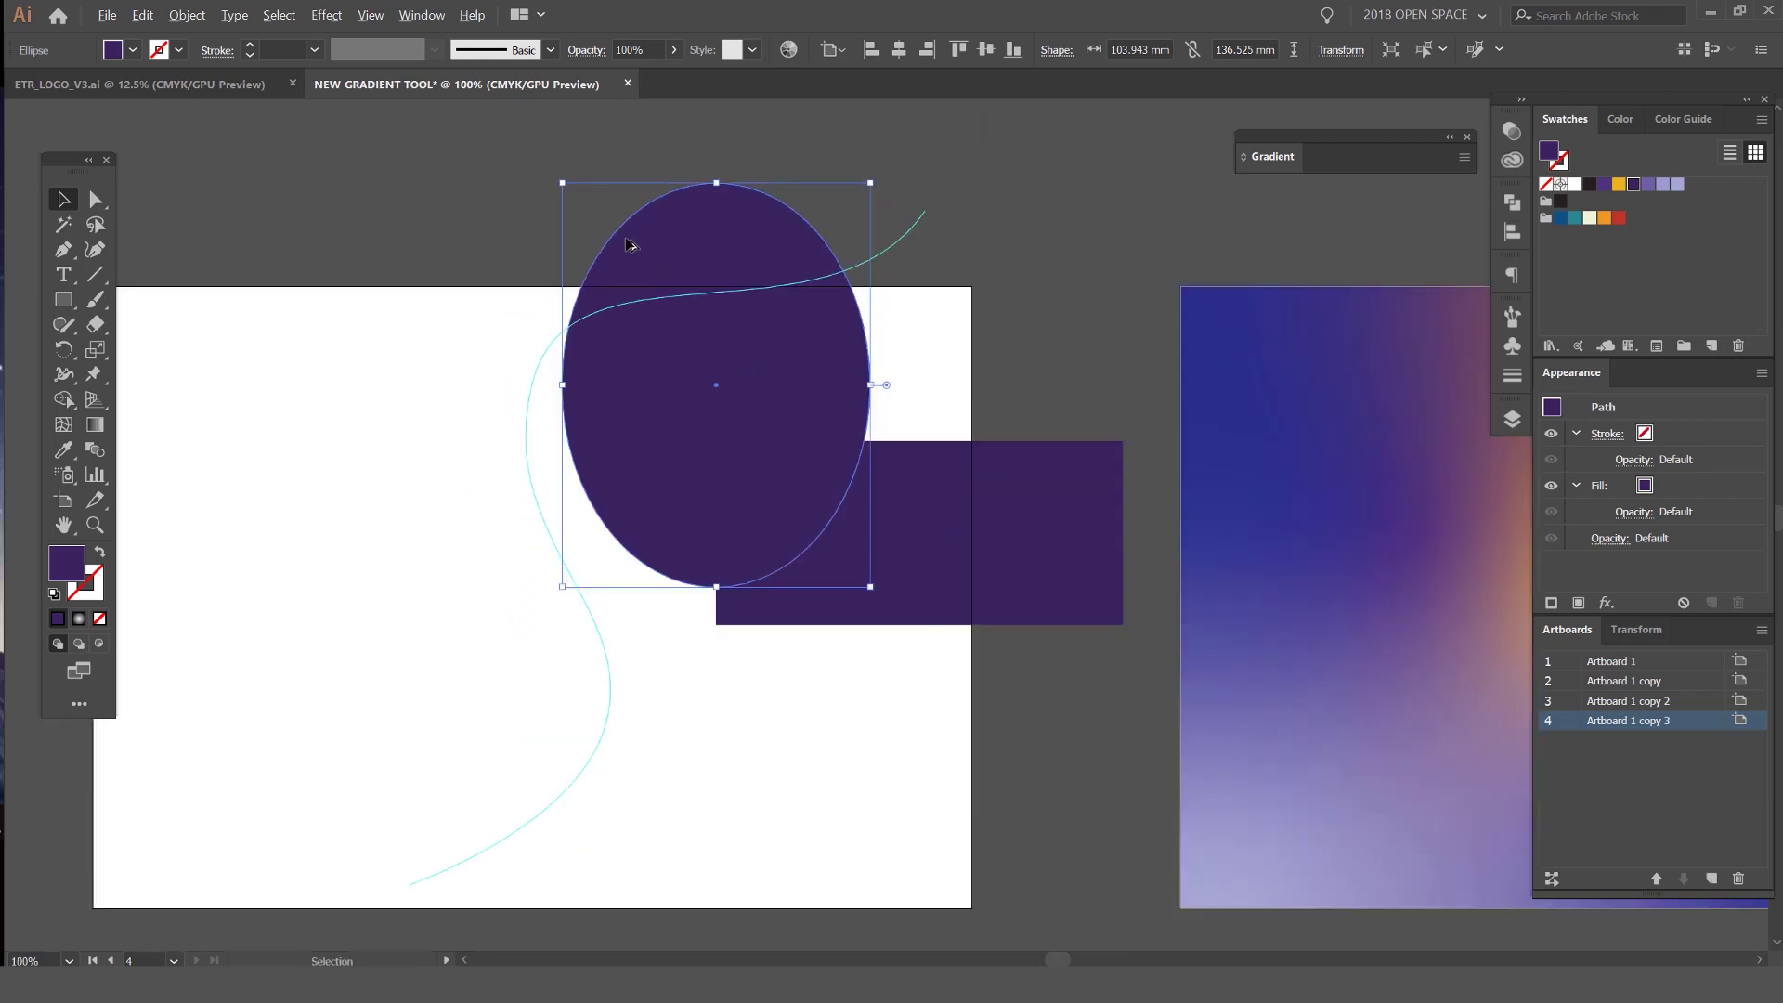
Preview the artboards in Presentation Mode and return to the normal editing view
{"action": "left_click", "coordinate": [371, 17]}
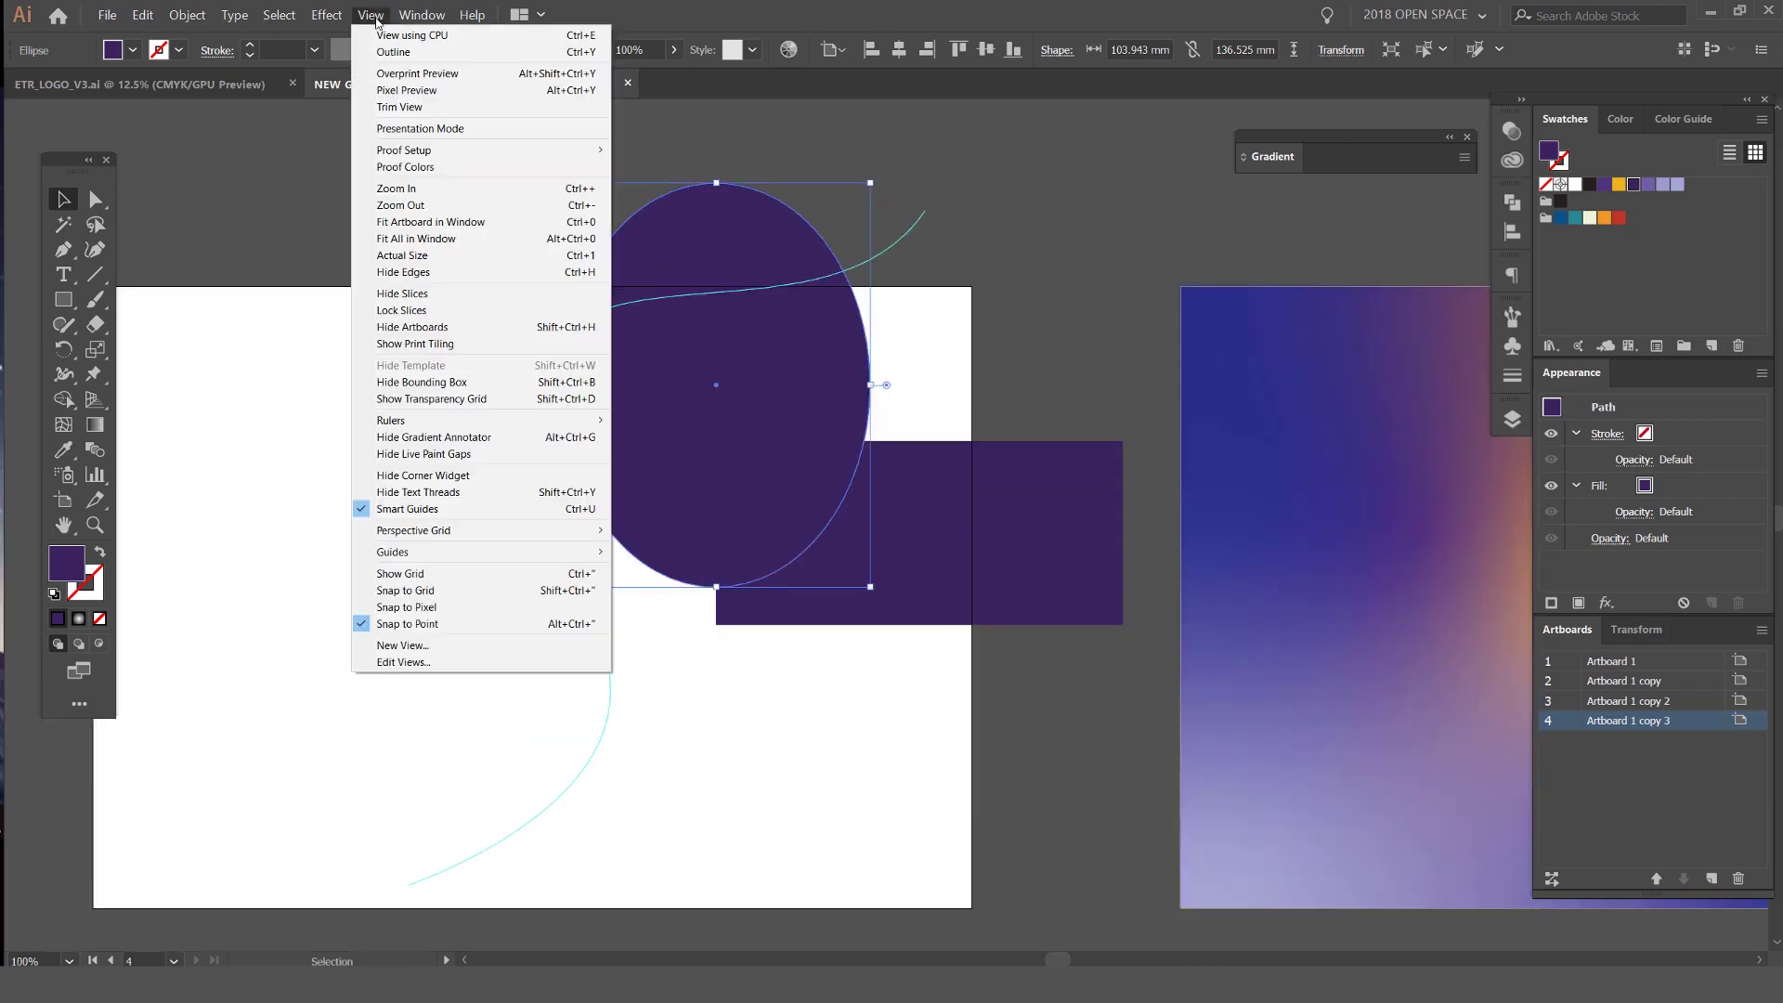
{"action": "left_click", "coordinate": [451, 131]}
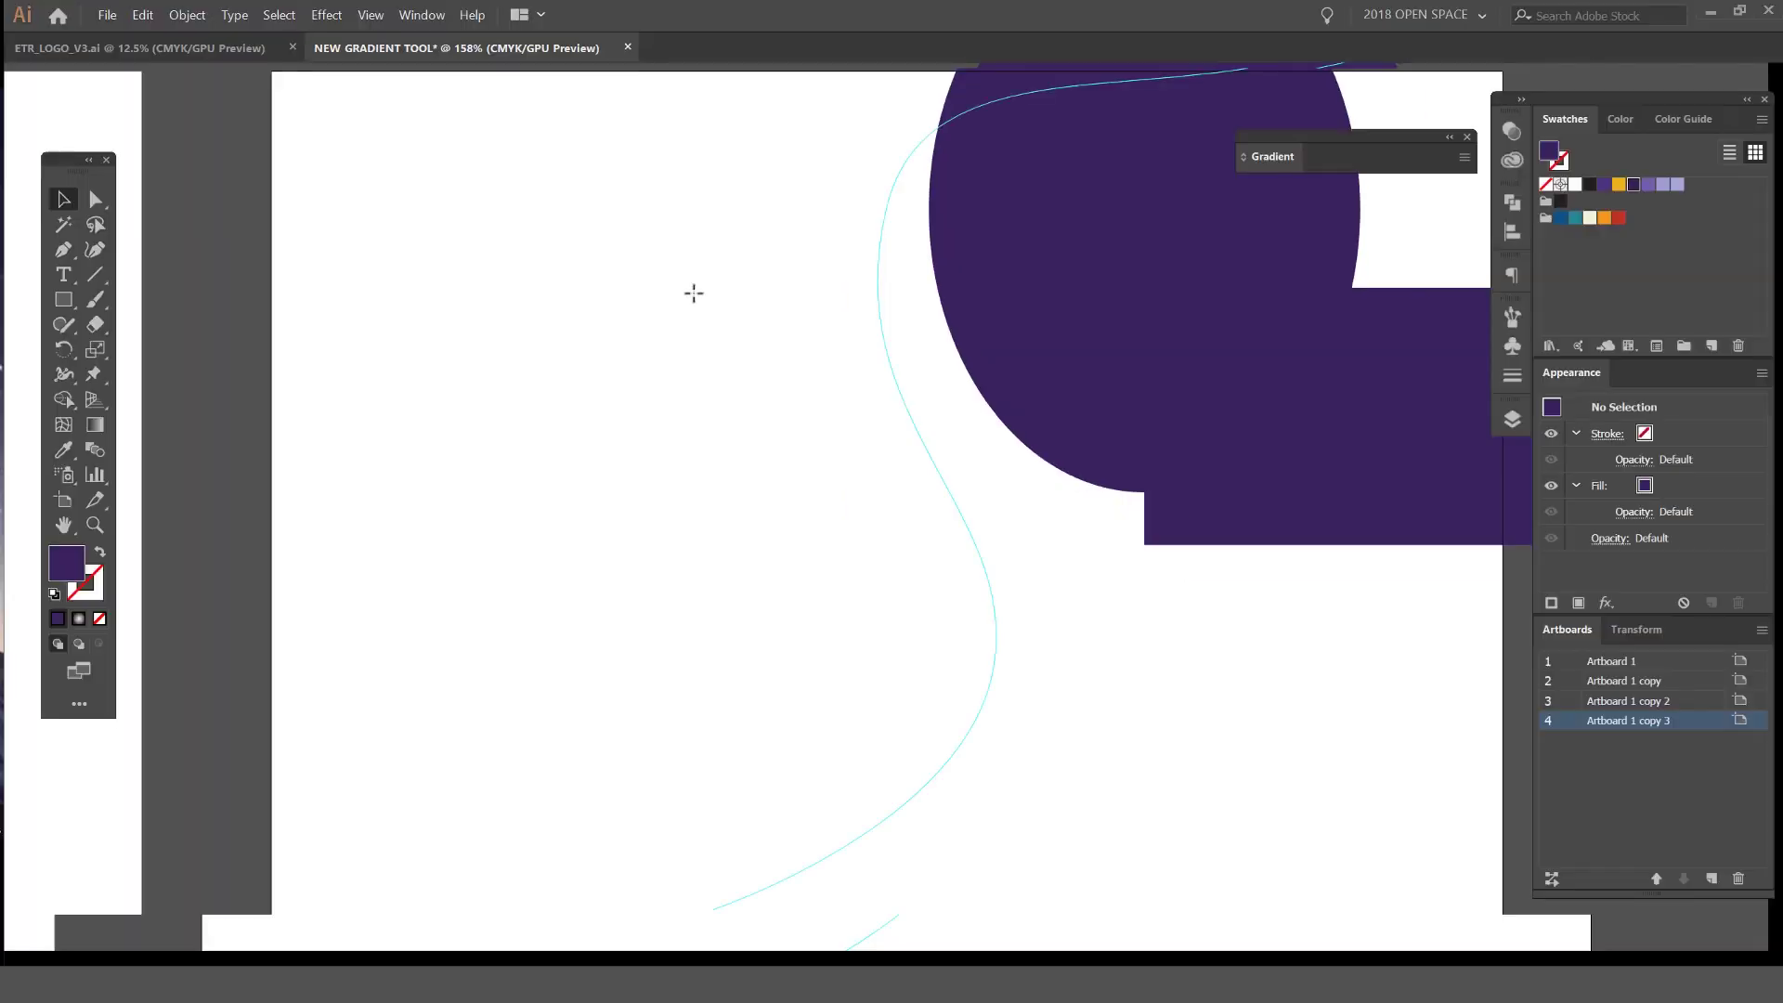
{"action": "scroll", "coordinate": [748, 310], "scroll_direction": "down", "scroll_amount": 3}
{"action": "scroll", "coordinate": [1048, 243], "scroll_direction": "up", "scroll_amount": 1}
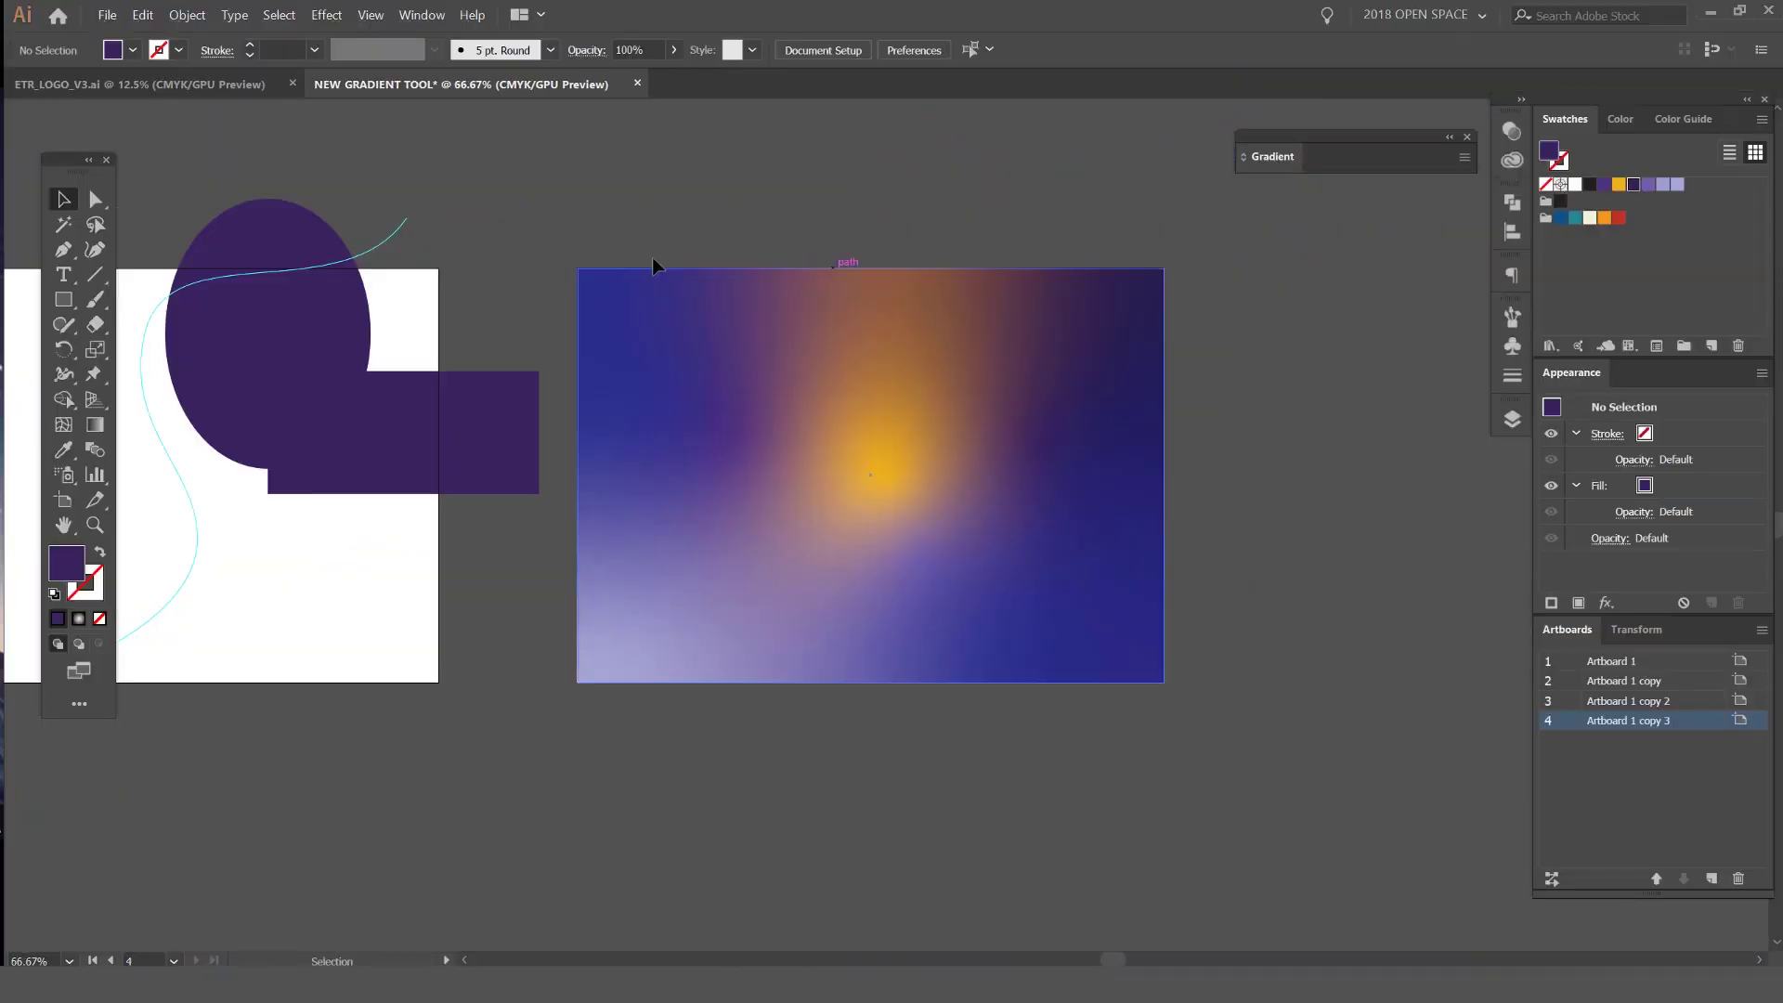
Move the ellipse and rectangle together to the left so the rectangle lies inside the artboard, and deselect them
{"action": "left_click_drag", "start_coordinate": [557, 275], "coordinate": [295, 480]}
{"action": "left_click_drag", "start_coordinate": [386, 421], "coordinate": [149, 446]}
{"action": "left_click", "coordinate": [1209, 297]}
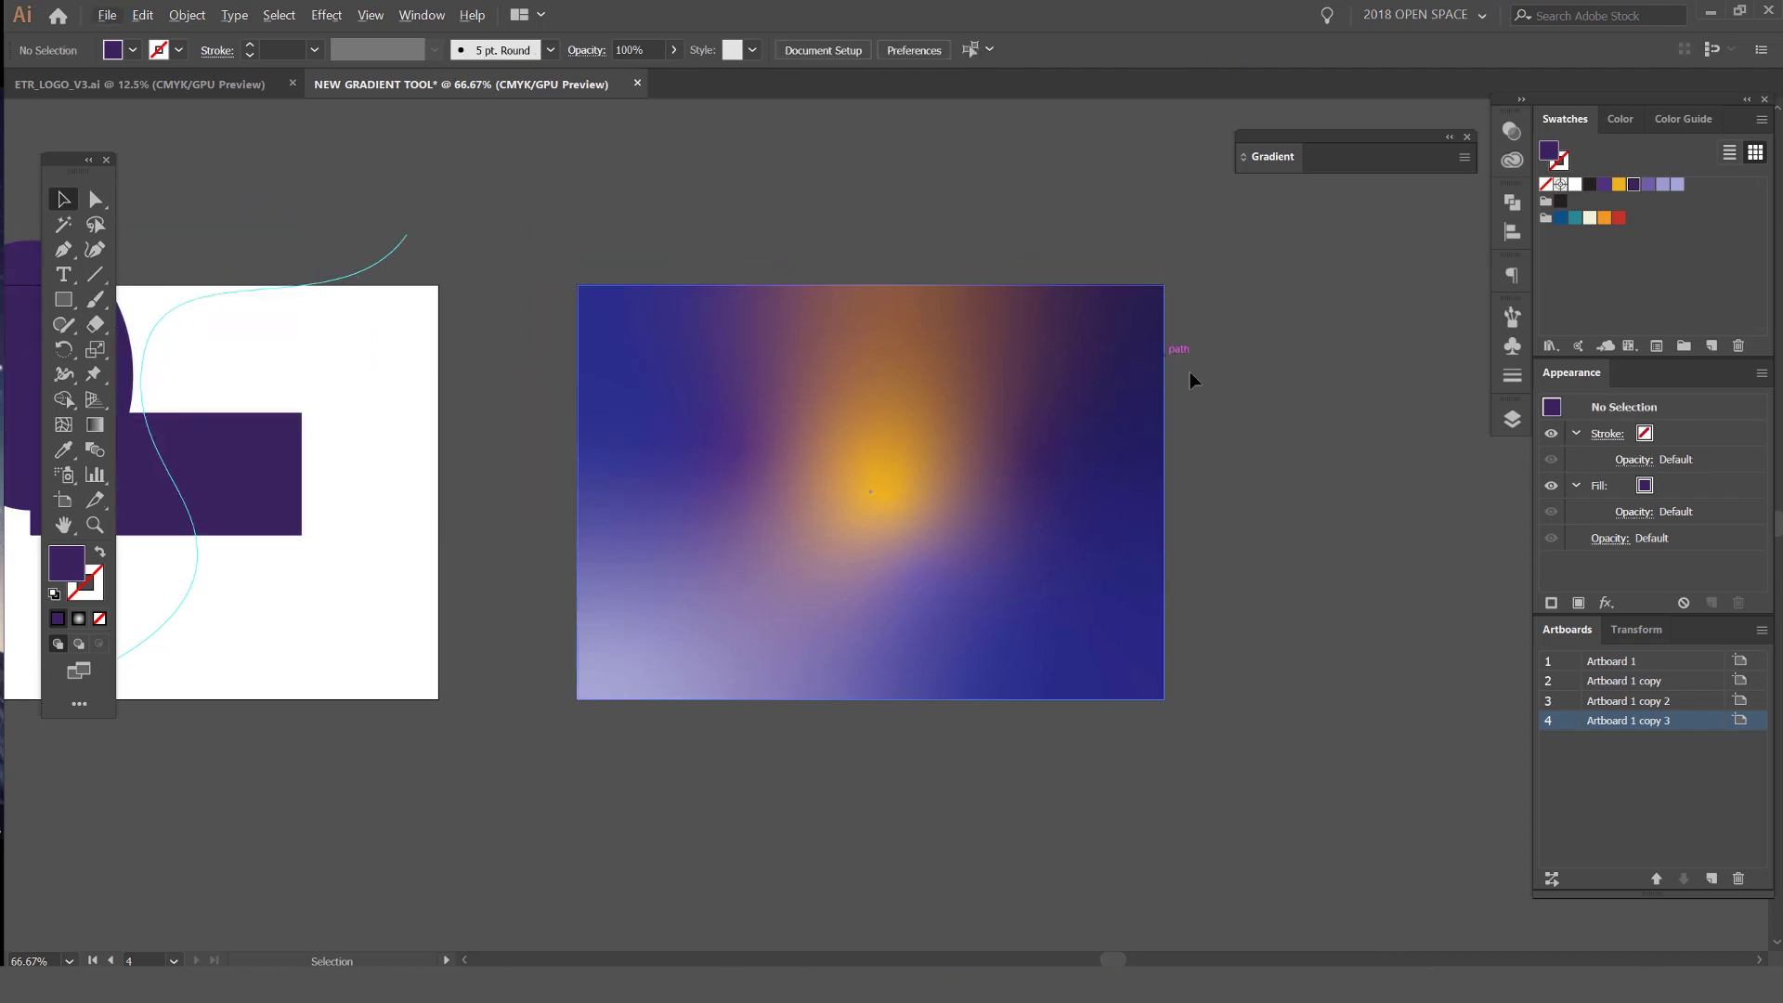
Select the gradient-filled rectangle on Artboard 1, show its Gradient settings and reposition them slightly lower
{"action": "scroll", "coordinate": [1170, 386], "scroll_direction": "up", "scroll_amount": 1}
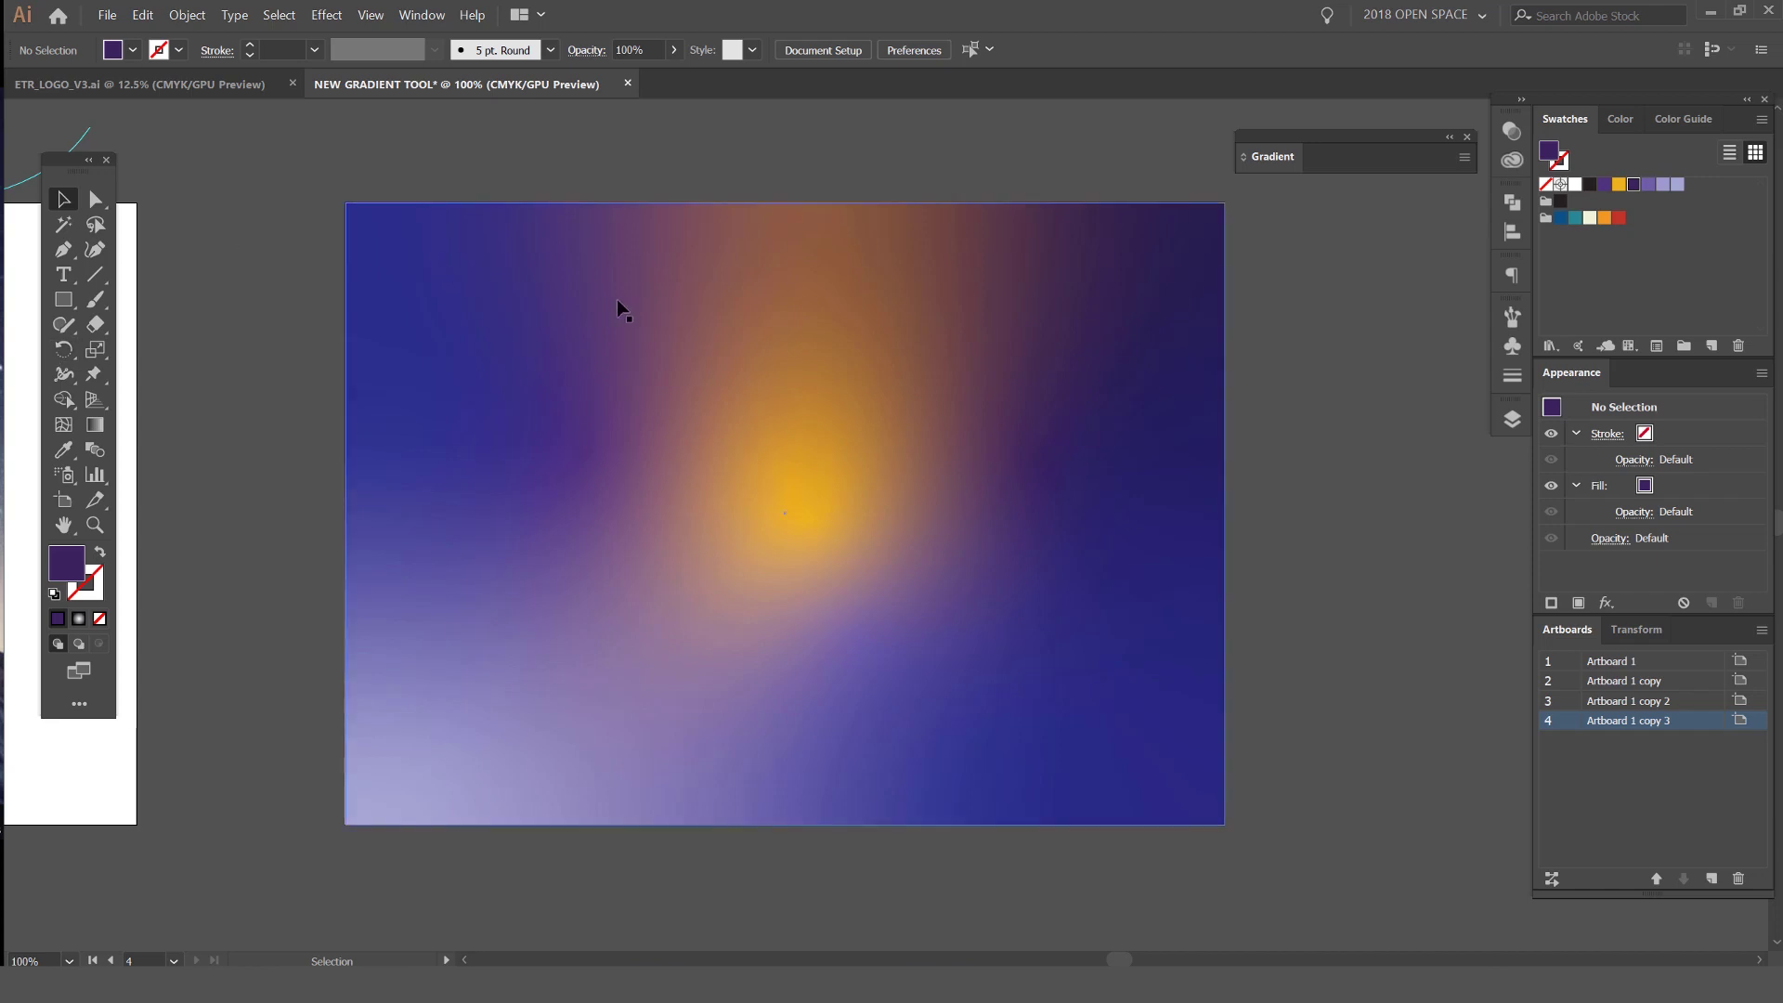
{"action": "left_click", "coordinate": [358, 340]}
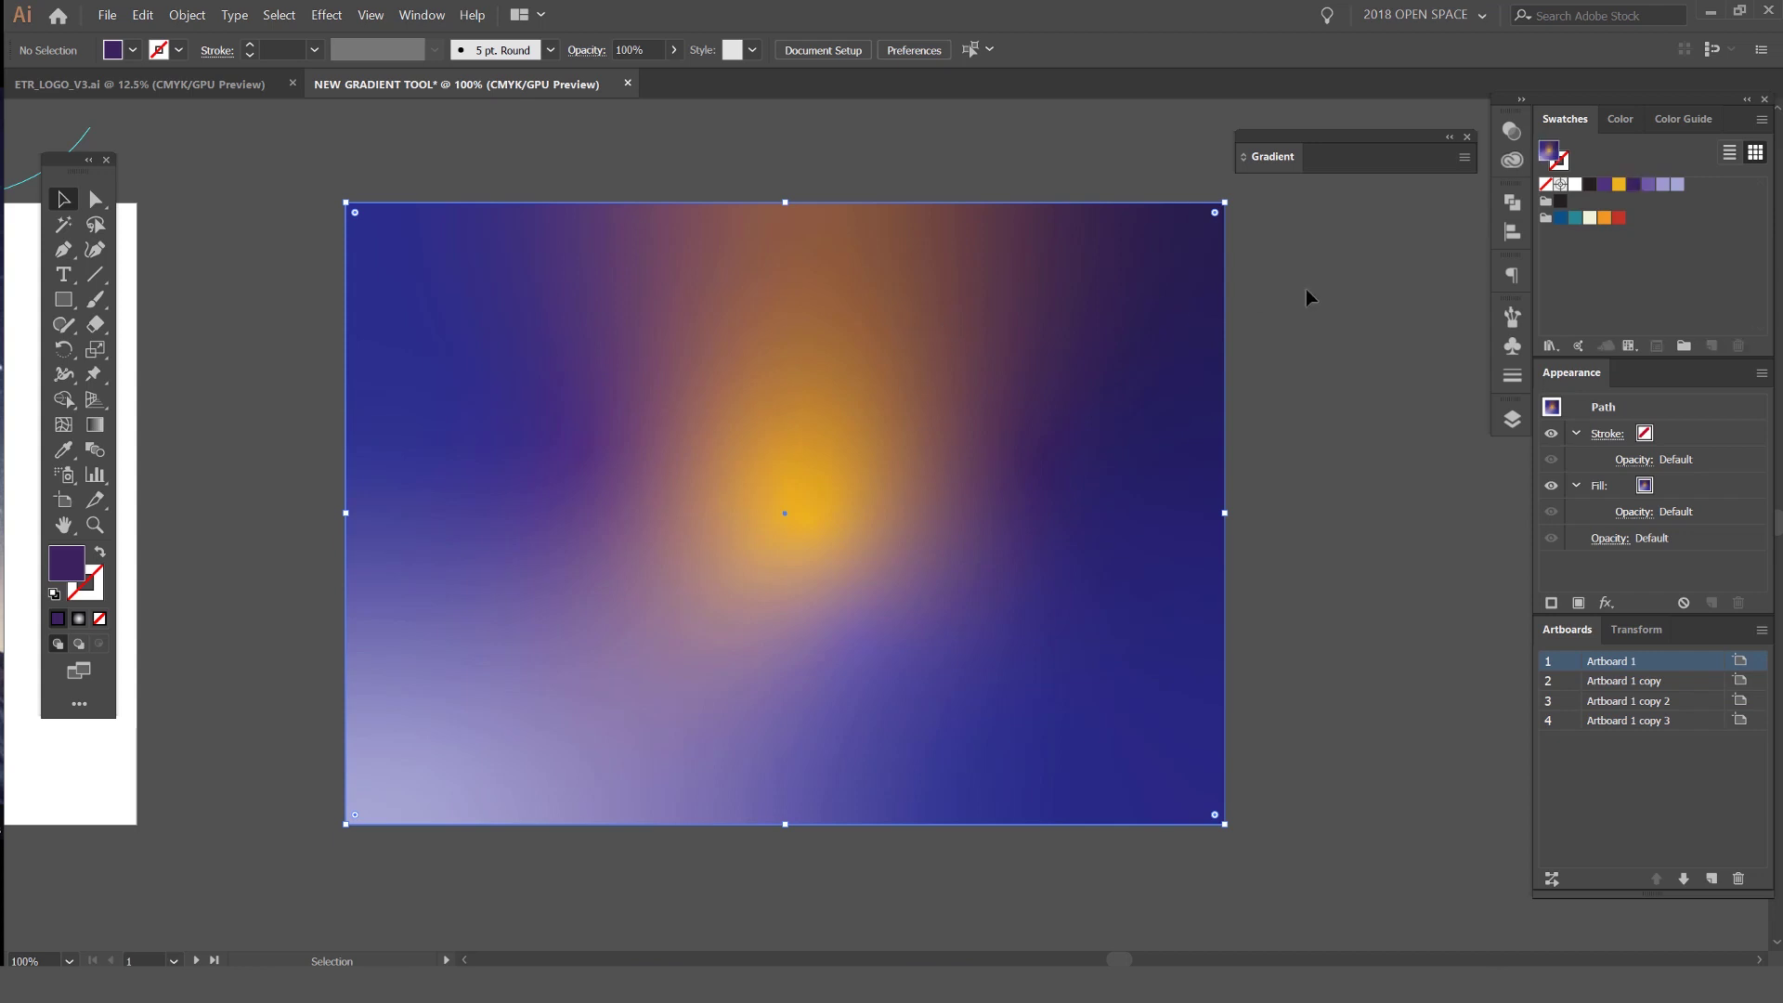
{"action": "left_click", "coordinate": [1276, 158]}
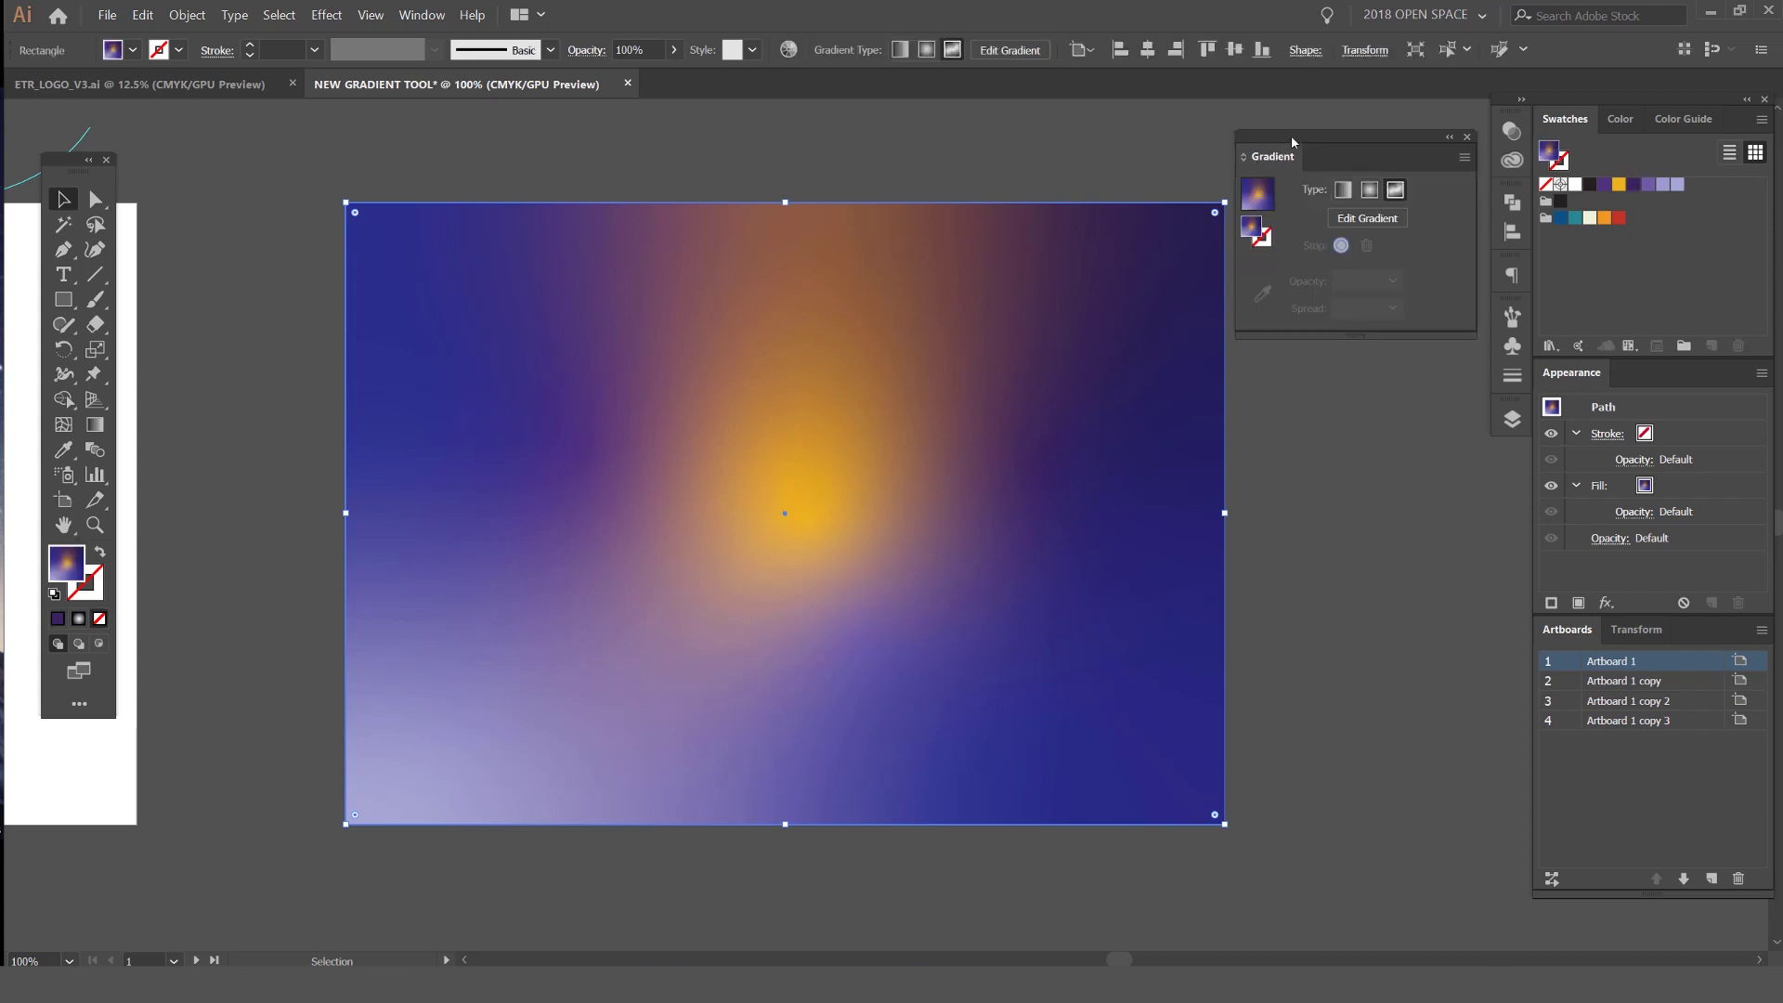
{"action": "left_click", "coordinate": [422, 15]}
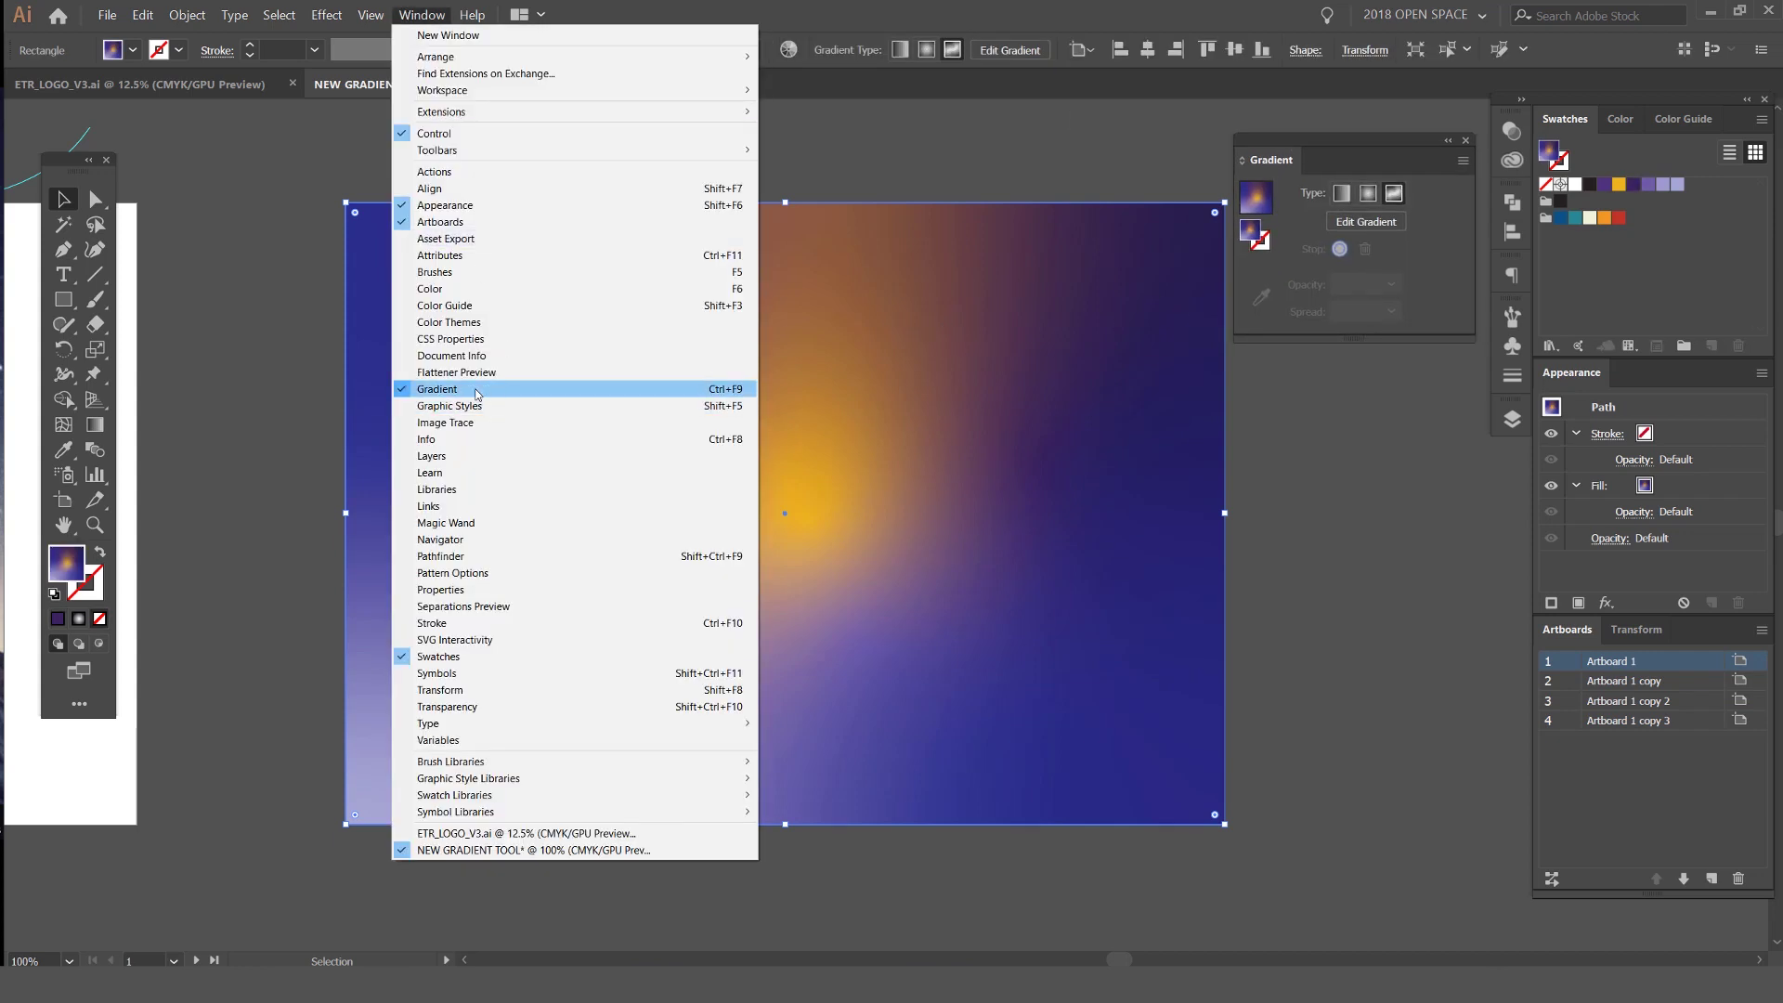
{"action": "left_click", "coordinate": [1353, 141]}
{"action": "left_click_drag", "start_coordinate": [1346, 143], "coordinate": [1344, 161]}
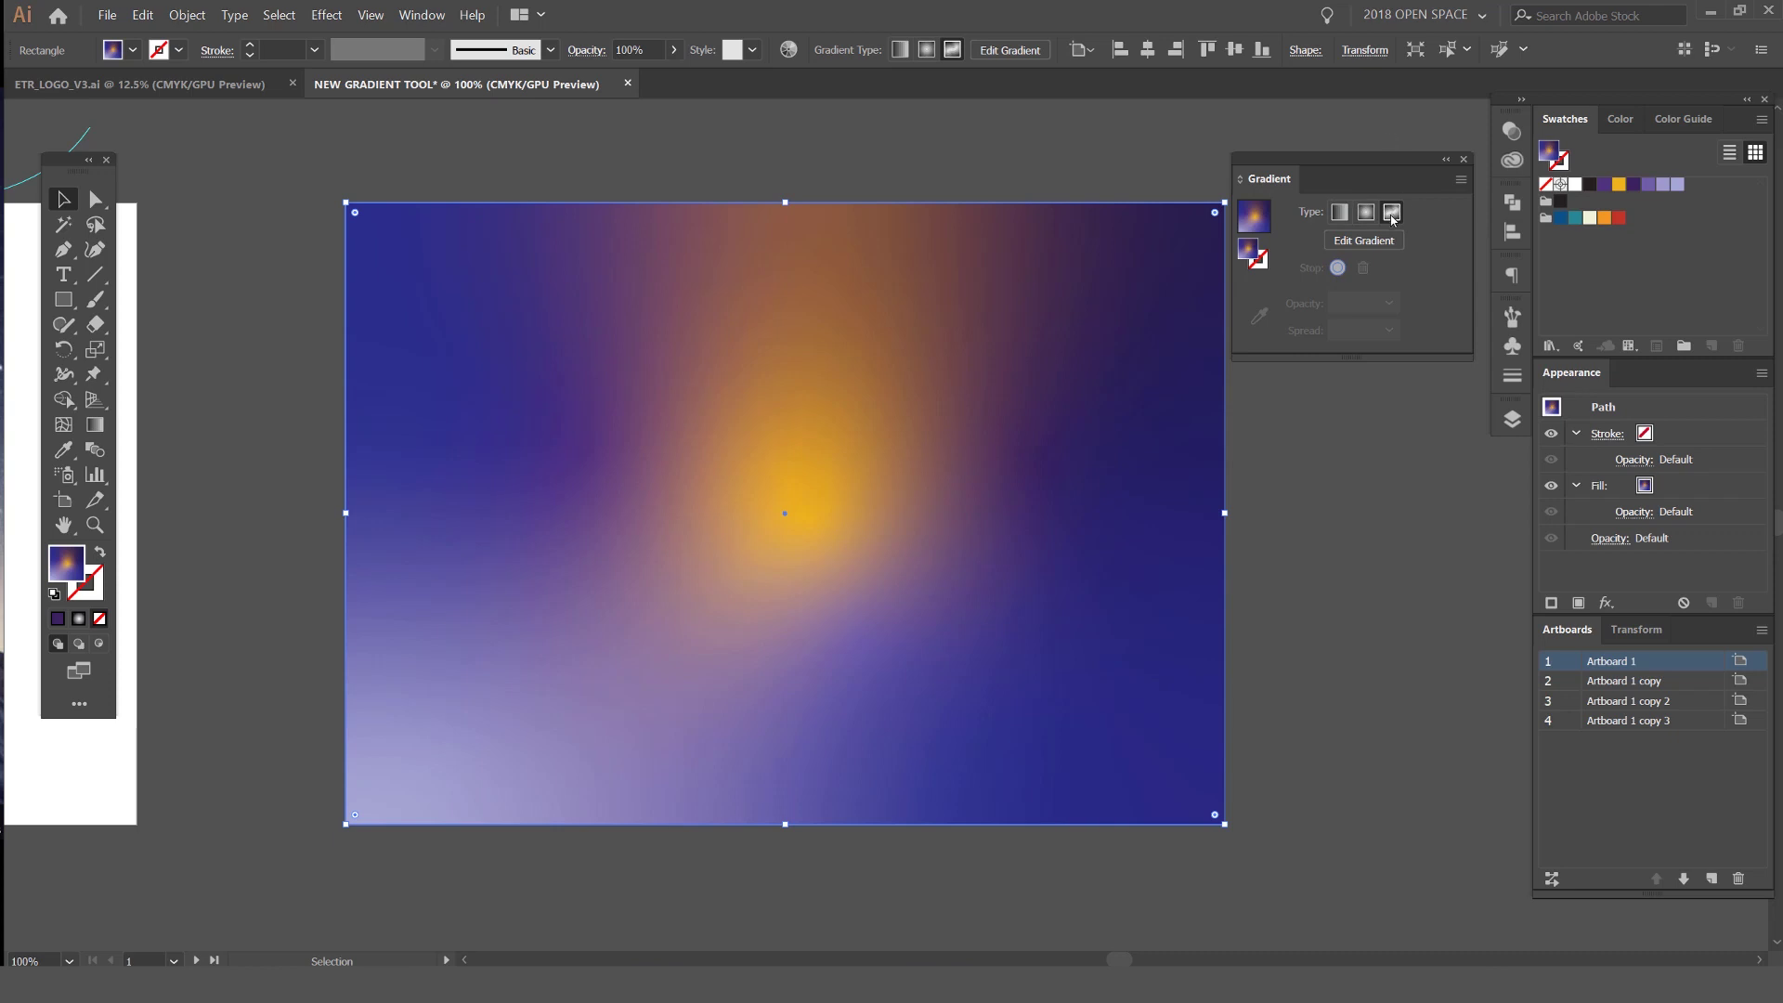
Edit the rectangle's freeform gradient in points mode and move the left purple color stop slightly up and right
{"action": "left_click", "coordinate": [1096, 190]}
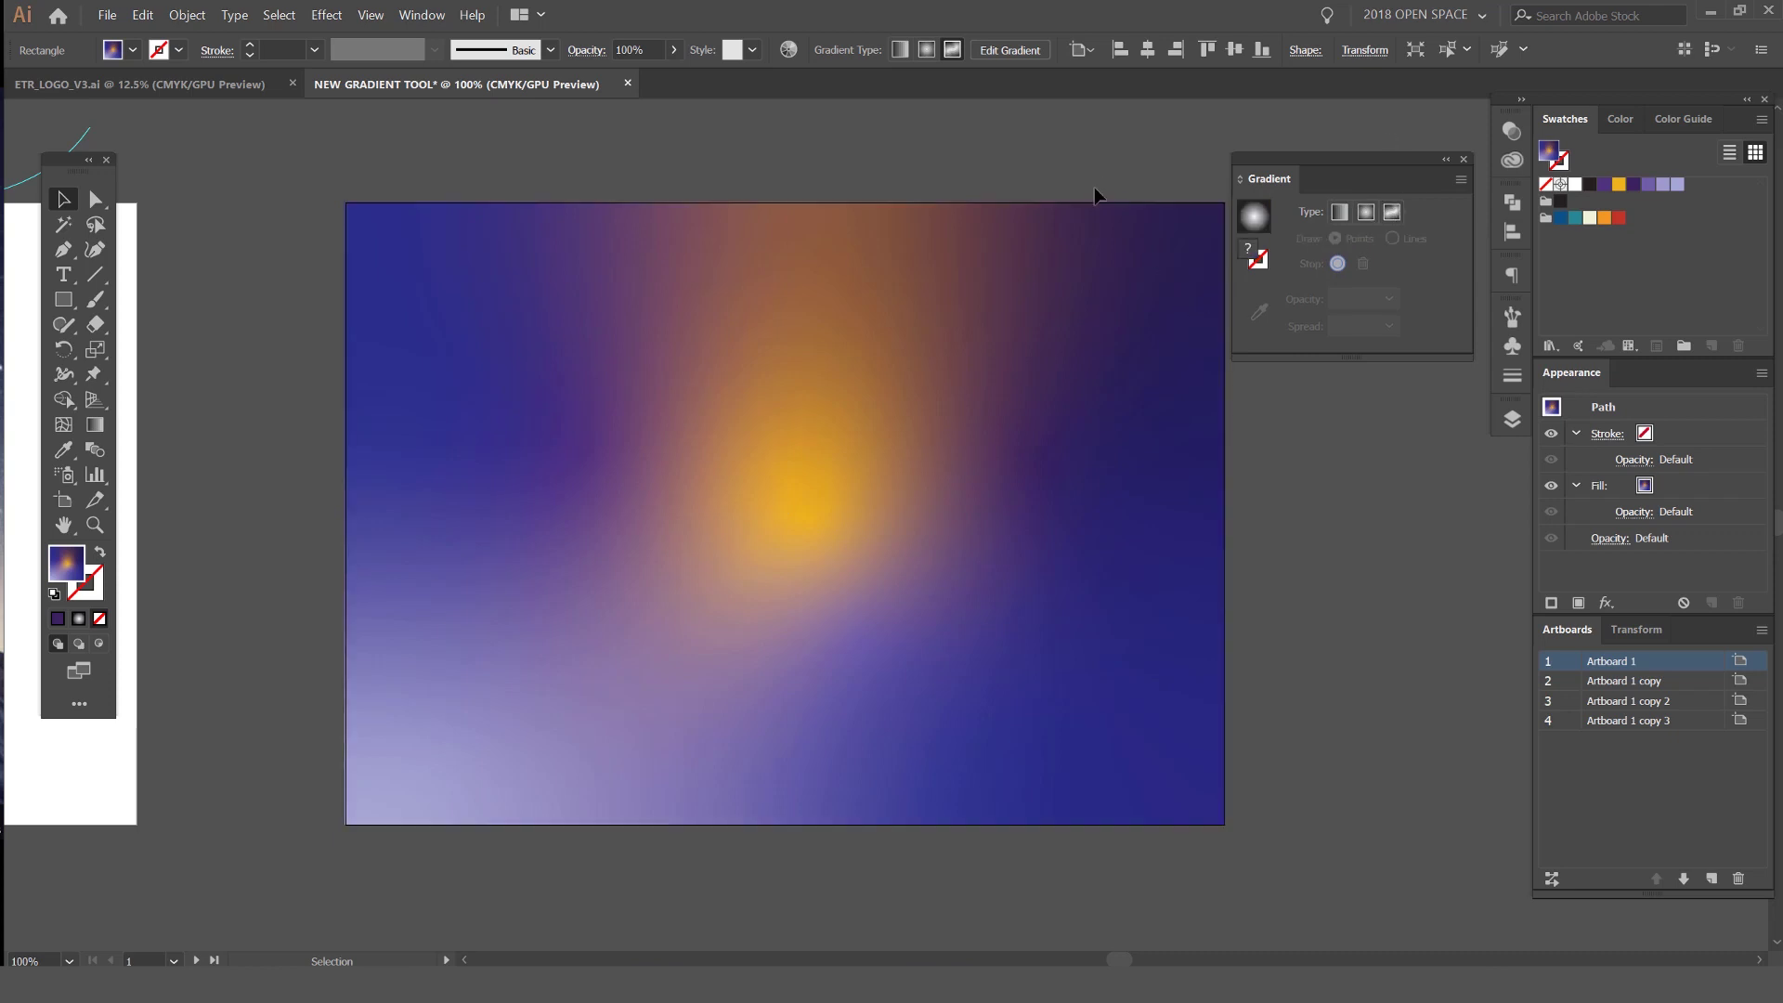
{"action": "left_click", "coordinate": [1391, 213]}
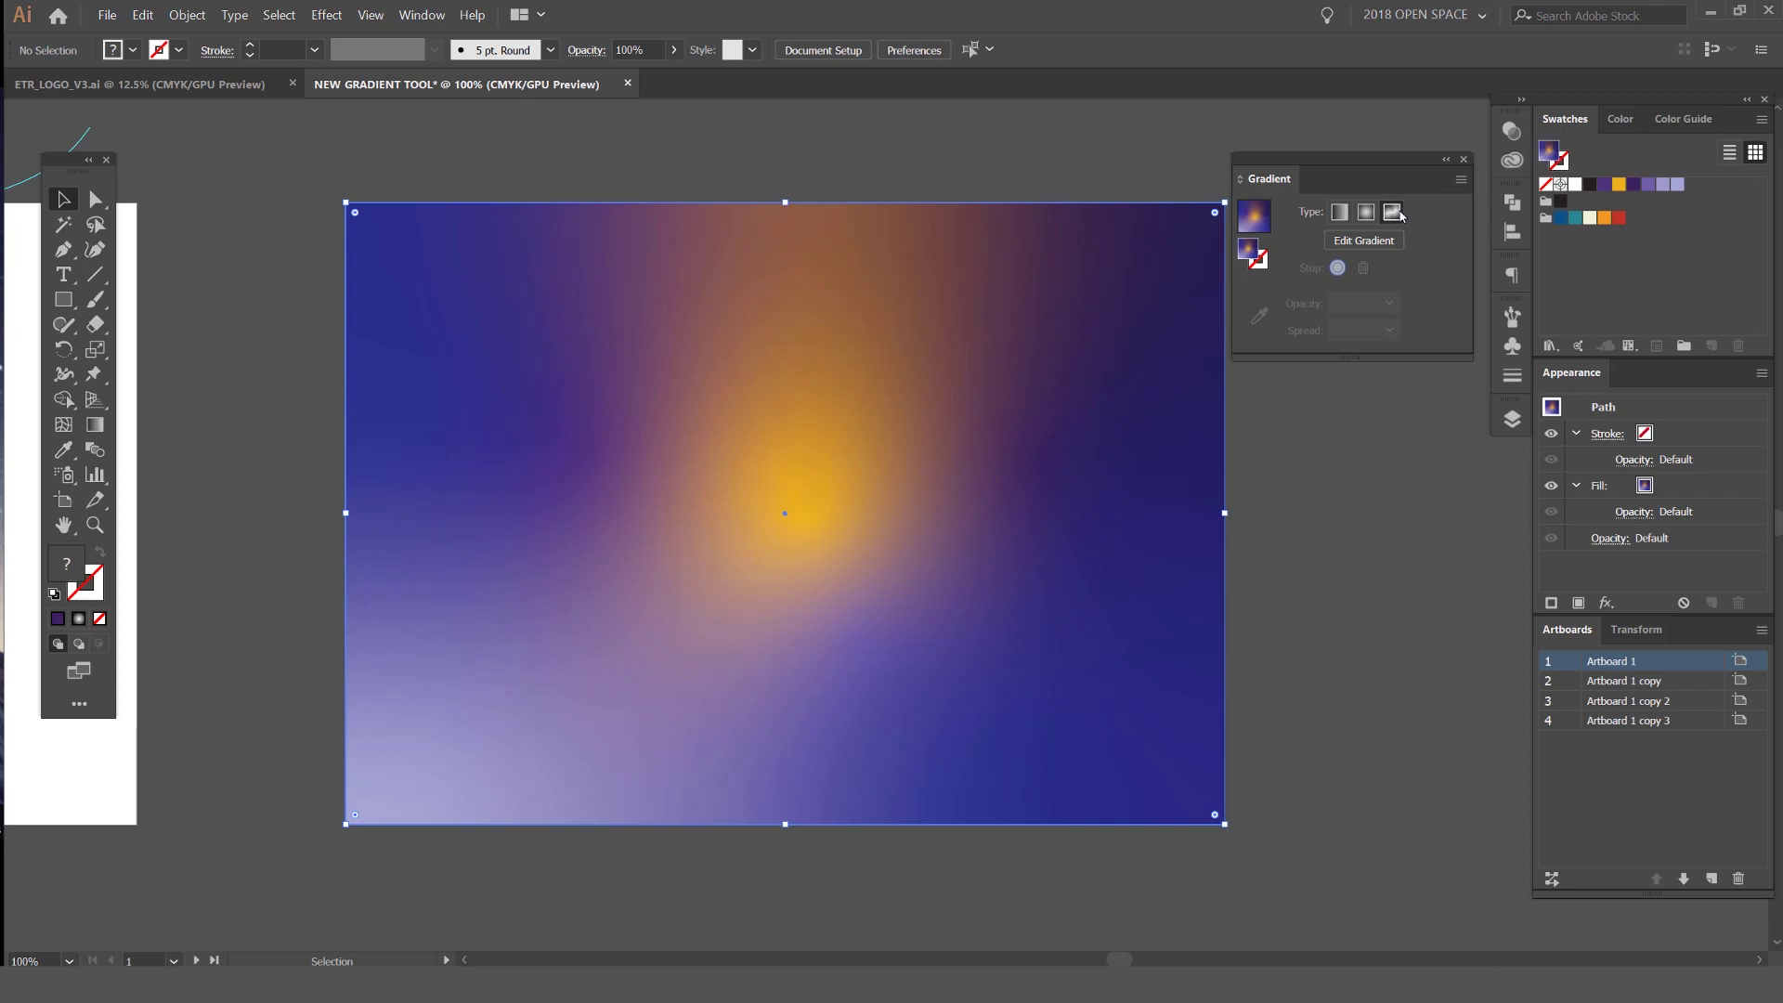
{"action": "left_click", "coordinate": [1356, 244]}
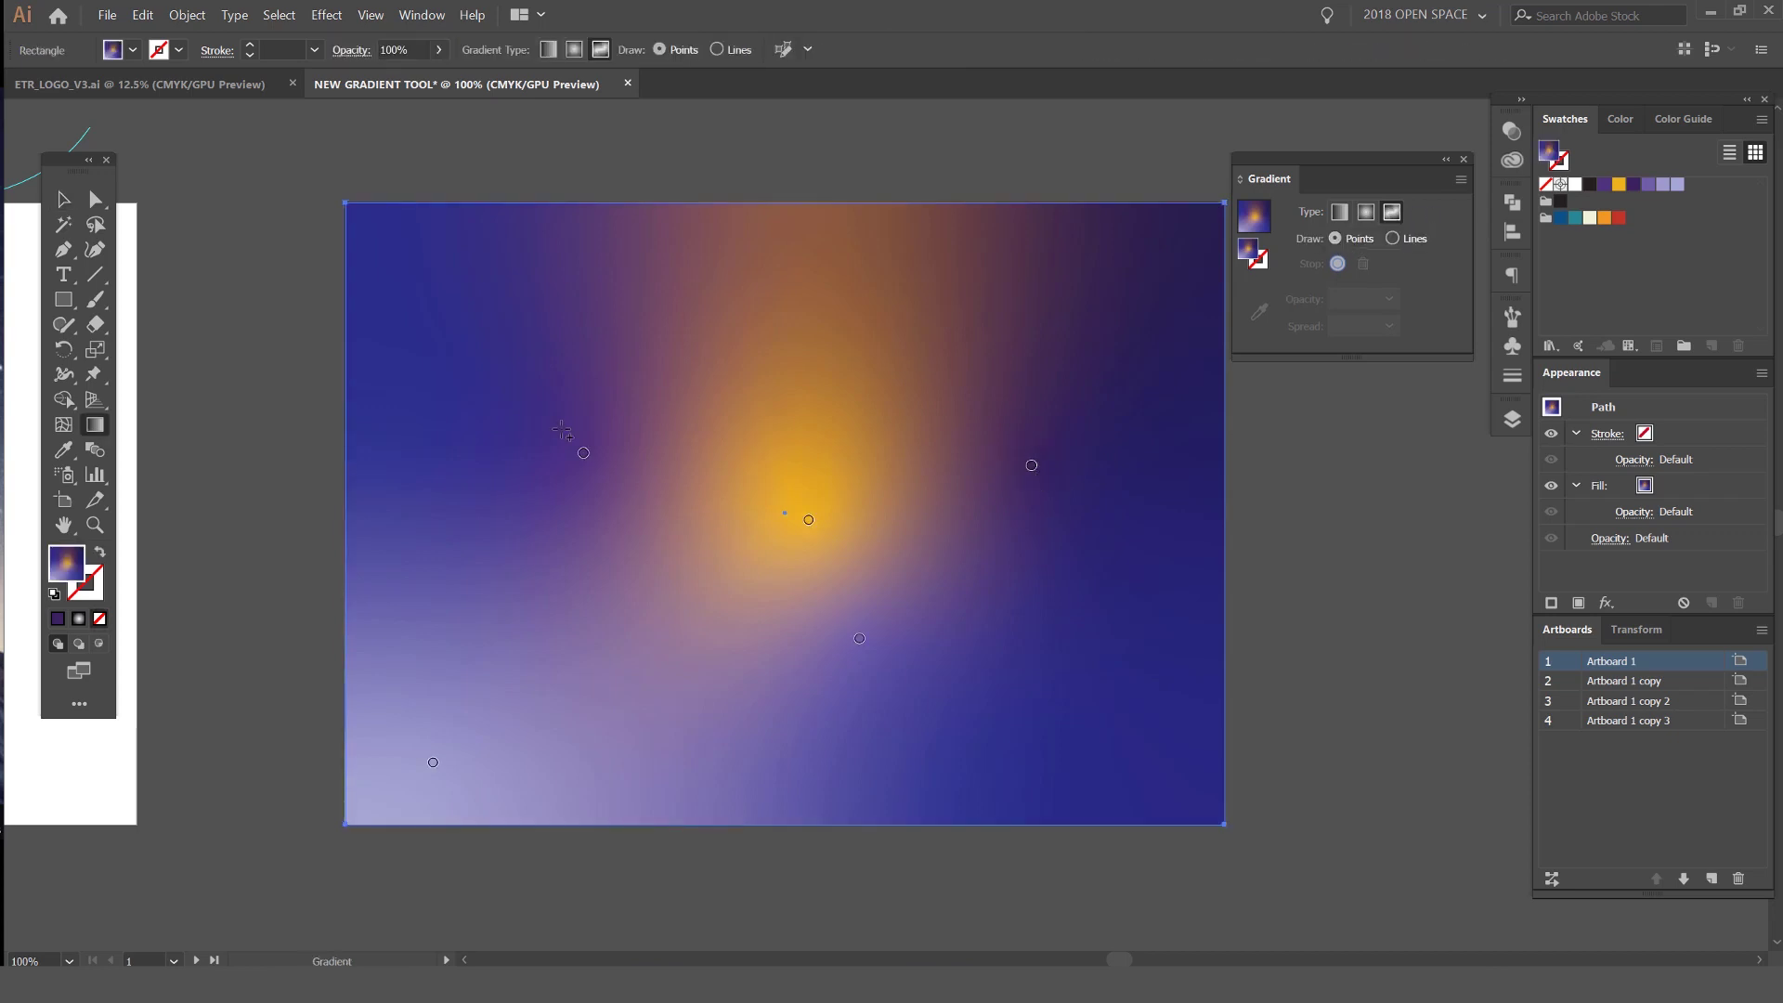
{"action": "left_click_drag", "start_coordinate": [585, 465], "coordinate": [474, 296]}
{"action": "left_click_drag", "start_coordinate": [448, 317], "coordinate": [605, 393]}
{"action": "scroll", "coordinate": [474, 375], "scroll_direction": "up", "scroll_amount": 1}
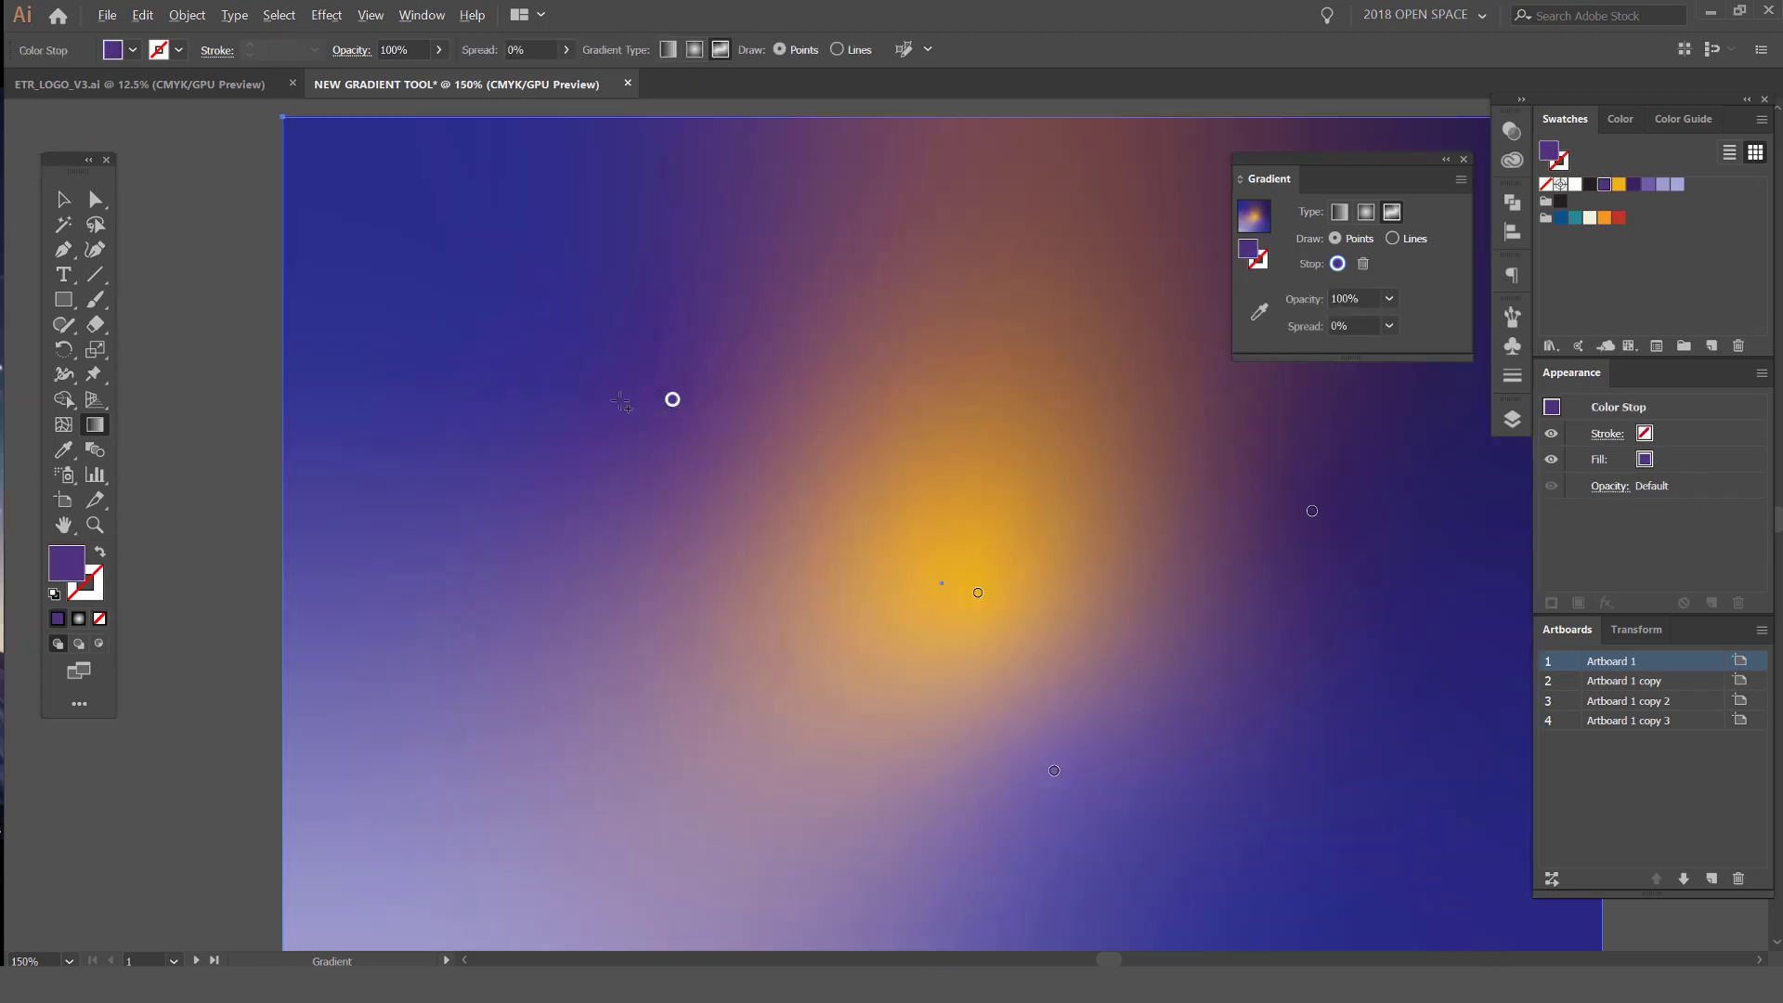
Recolor the freeform gradient's stops: left one blue, lower middle one teal, central one dark purple and right one red
{"action": "left_click", "coordinate": [1561, 218]}
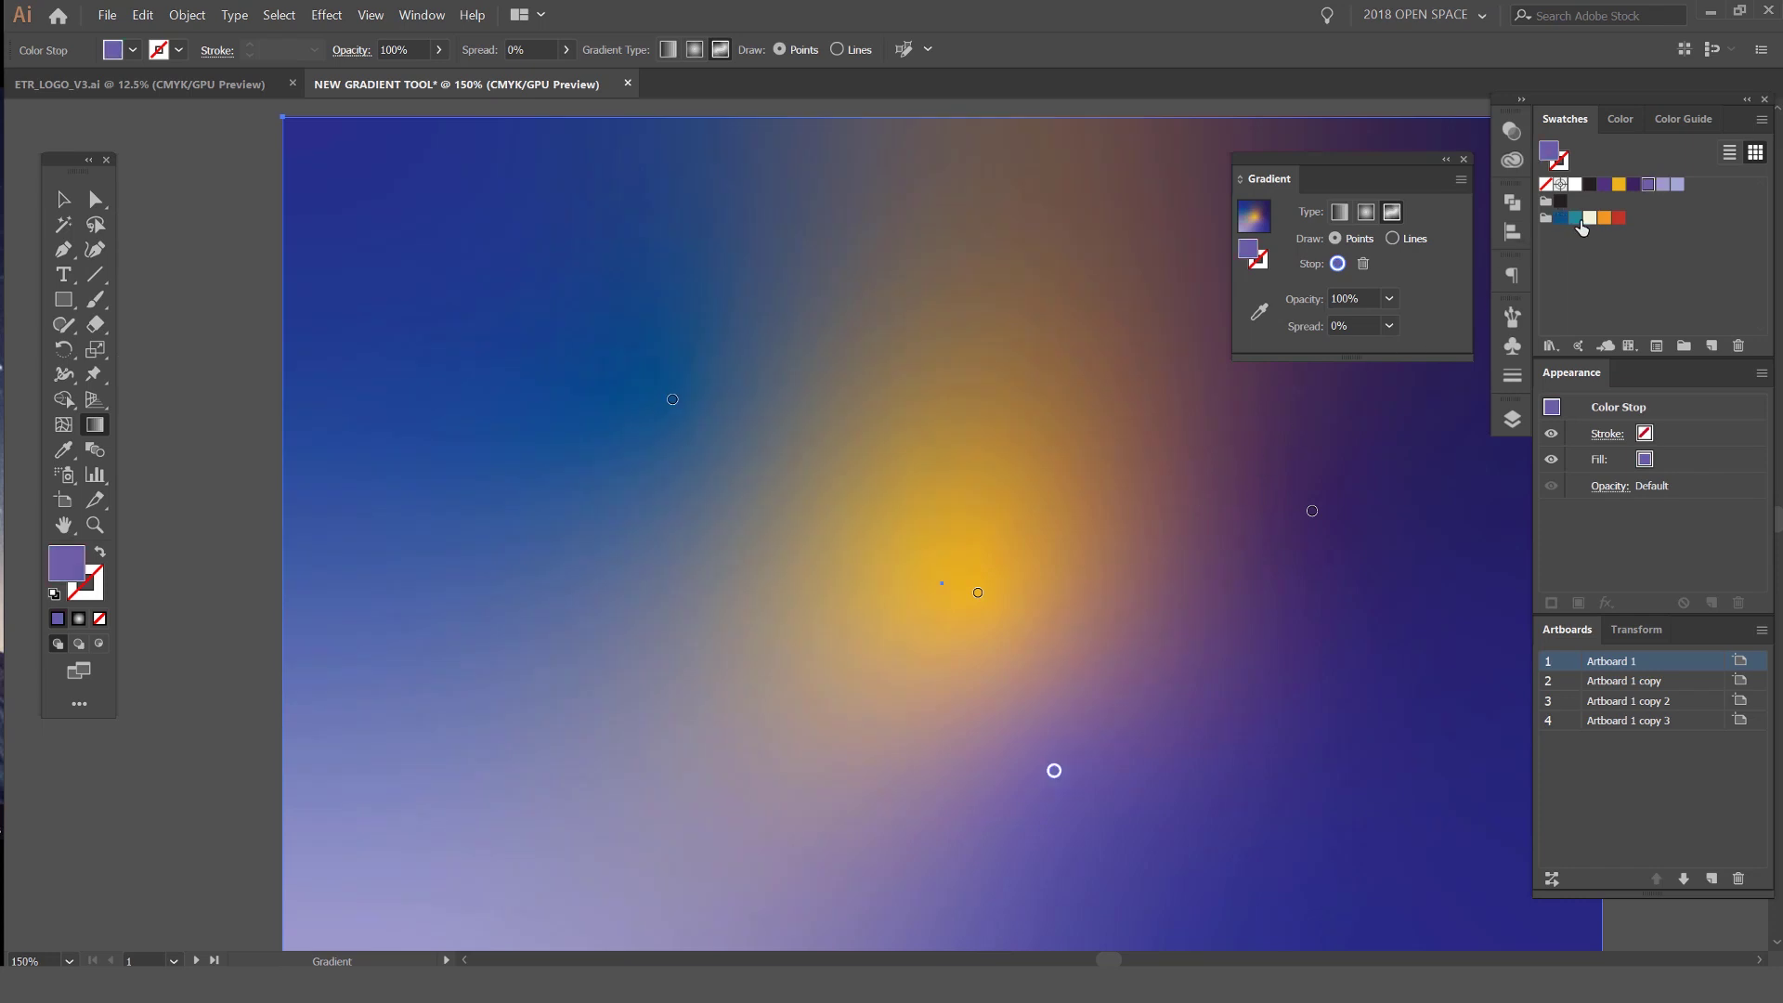
{"action": "left_click", "coordinate": [980, 596]}
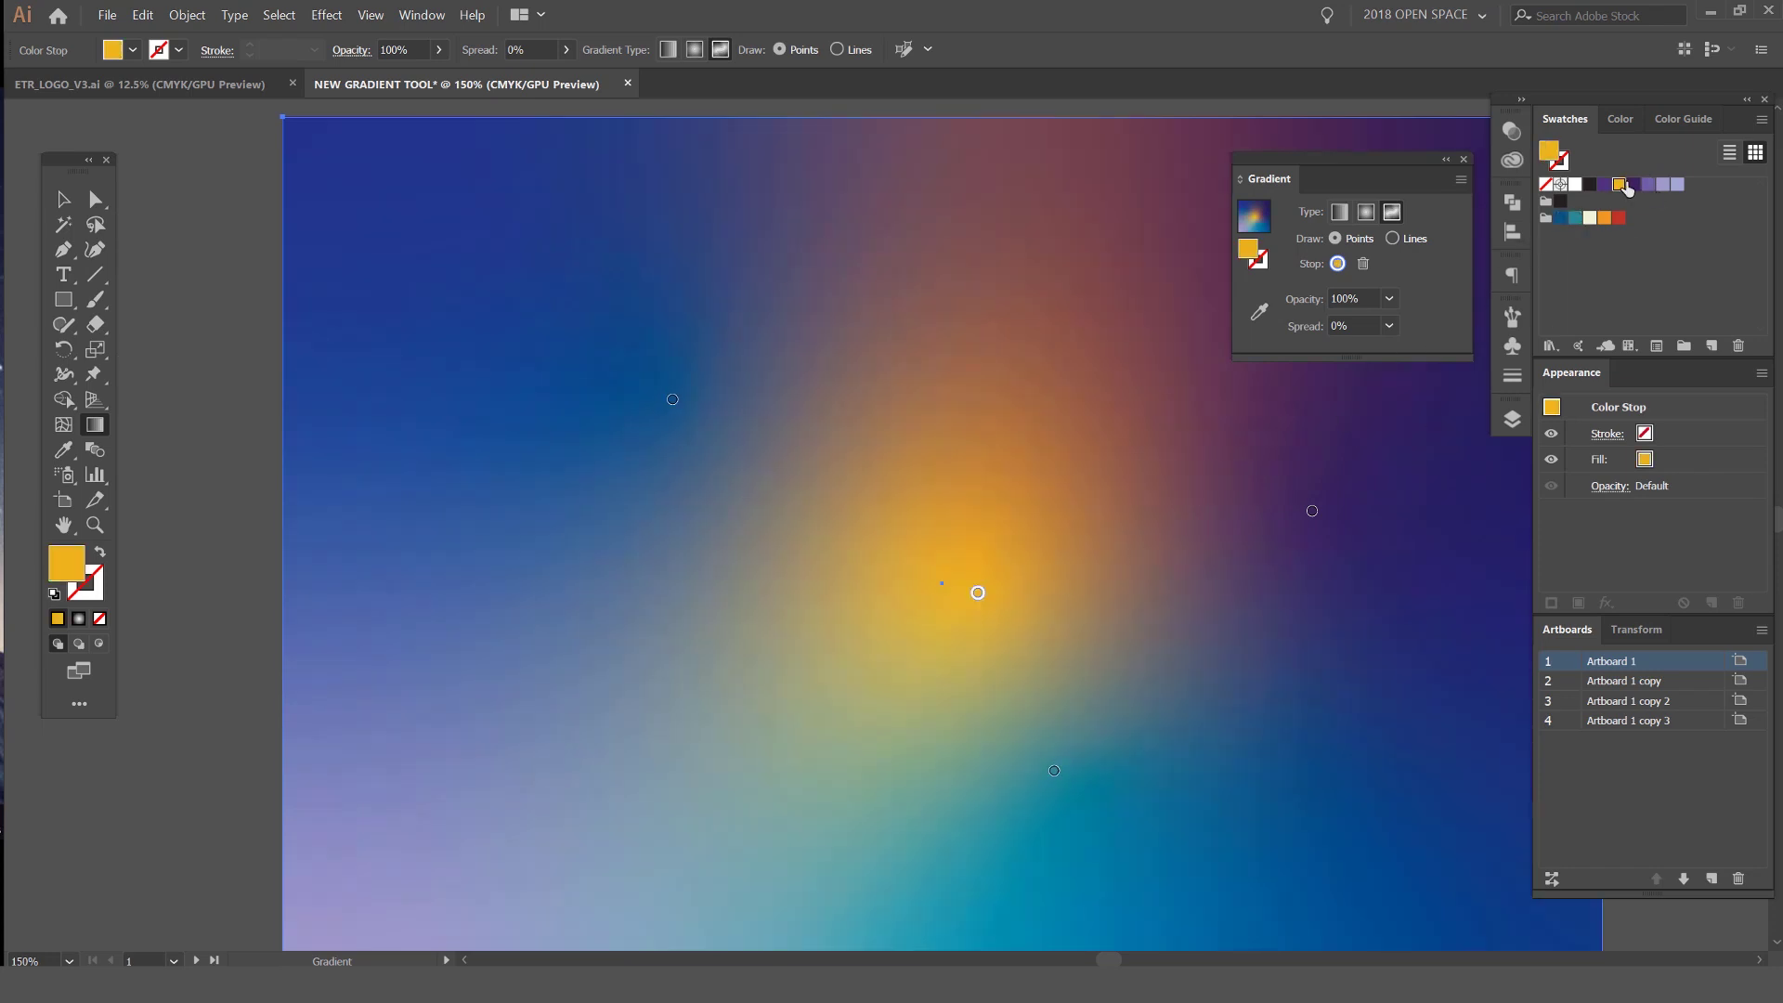
{"action": "left_click", "coordinate": [1631, 185]}
{"action": "left_click", "coordinate": [1312, 511]}
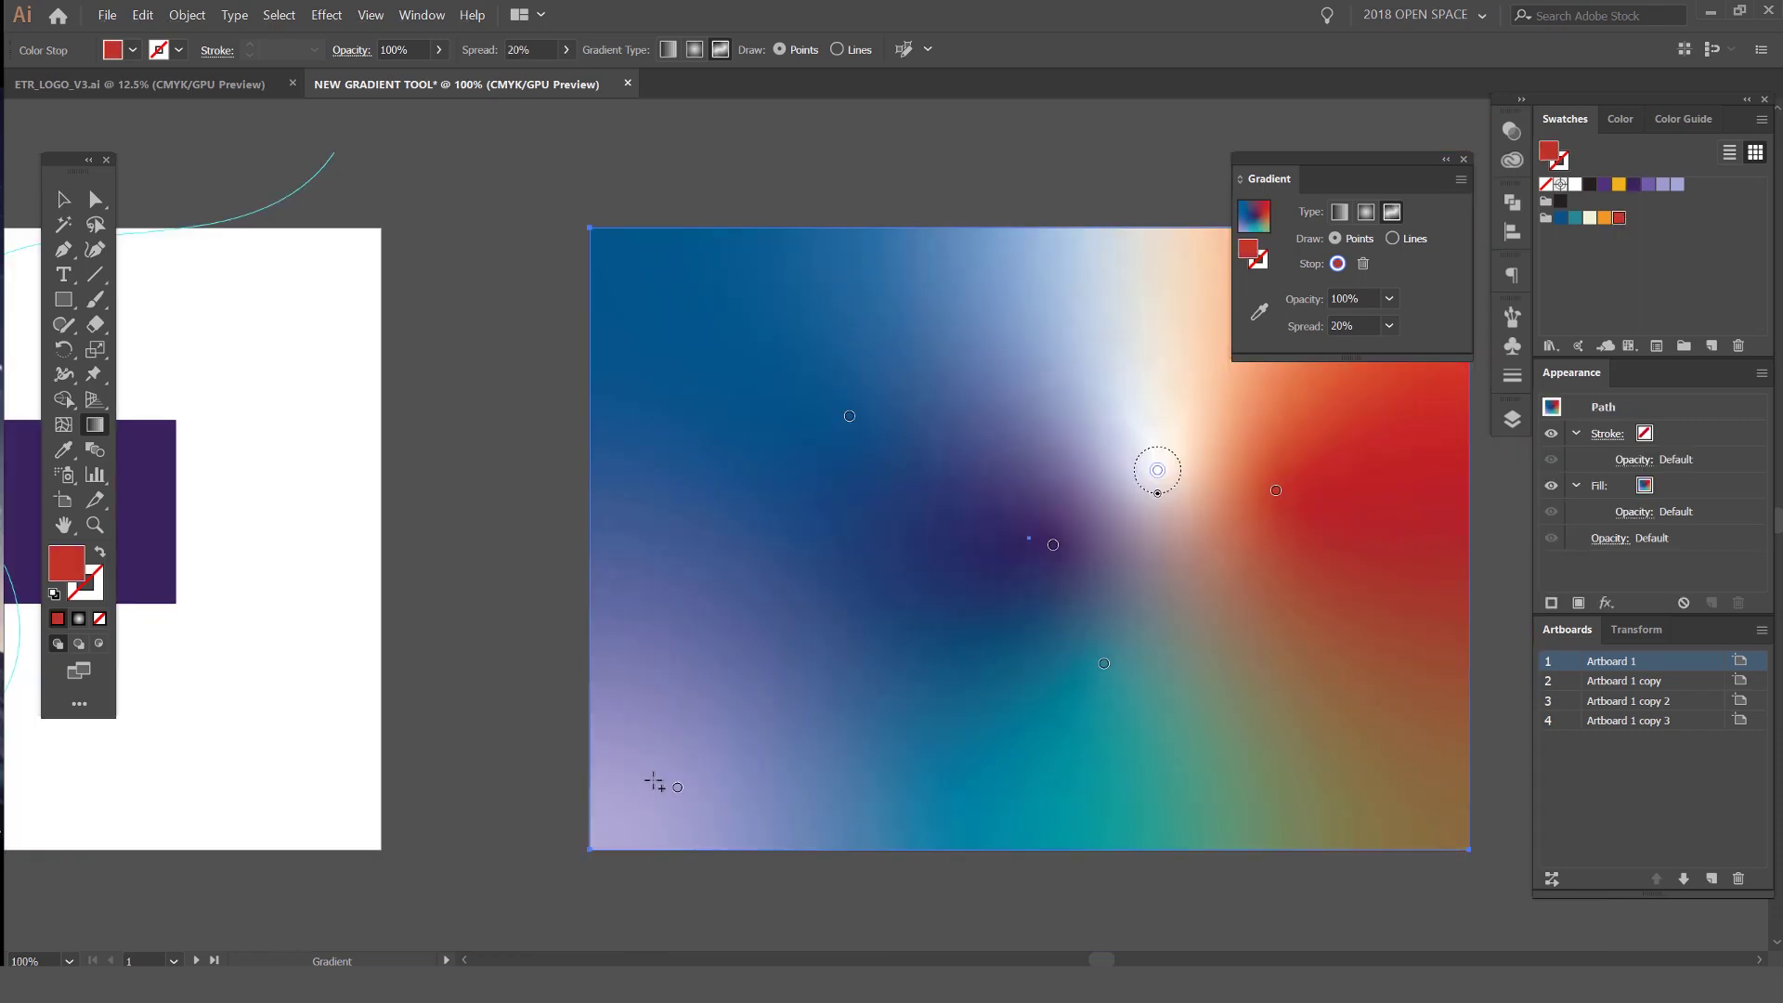
Color the lower-left stop cream and the white stop between the central and red stops yellow
{"action": "left_click", "coordinate": [678, 786]}
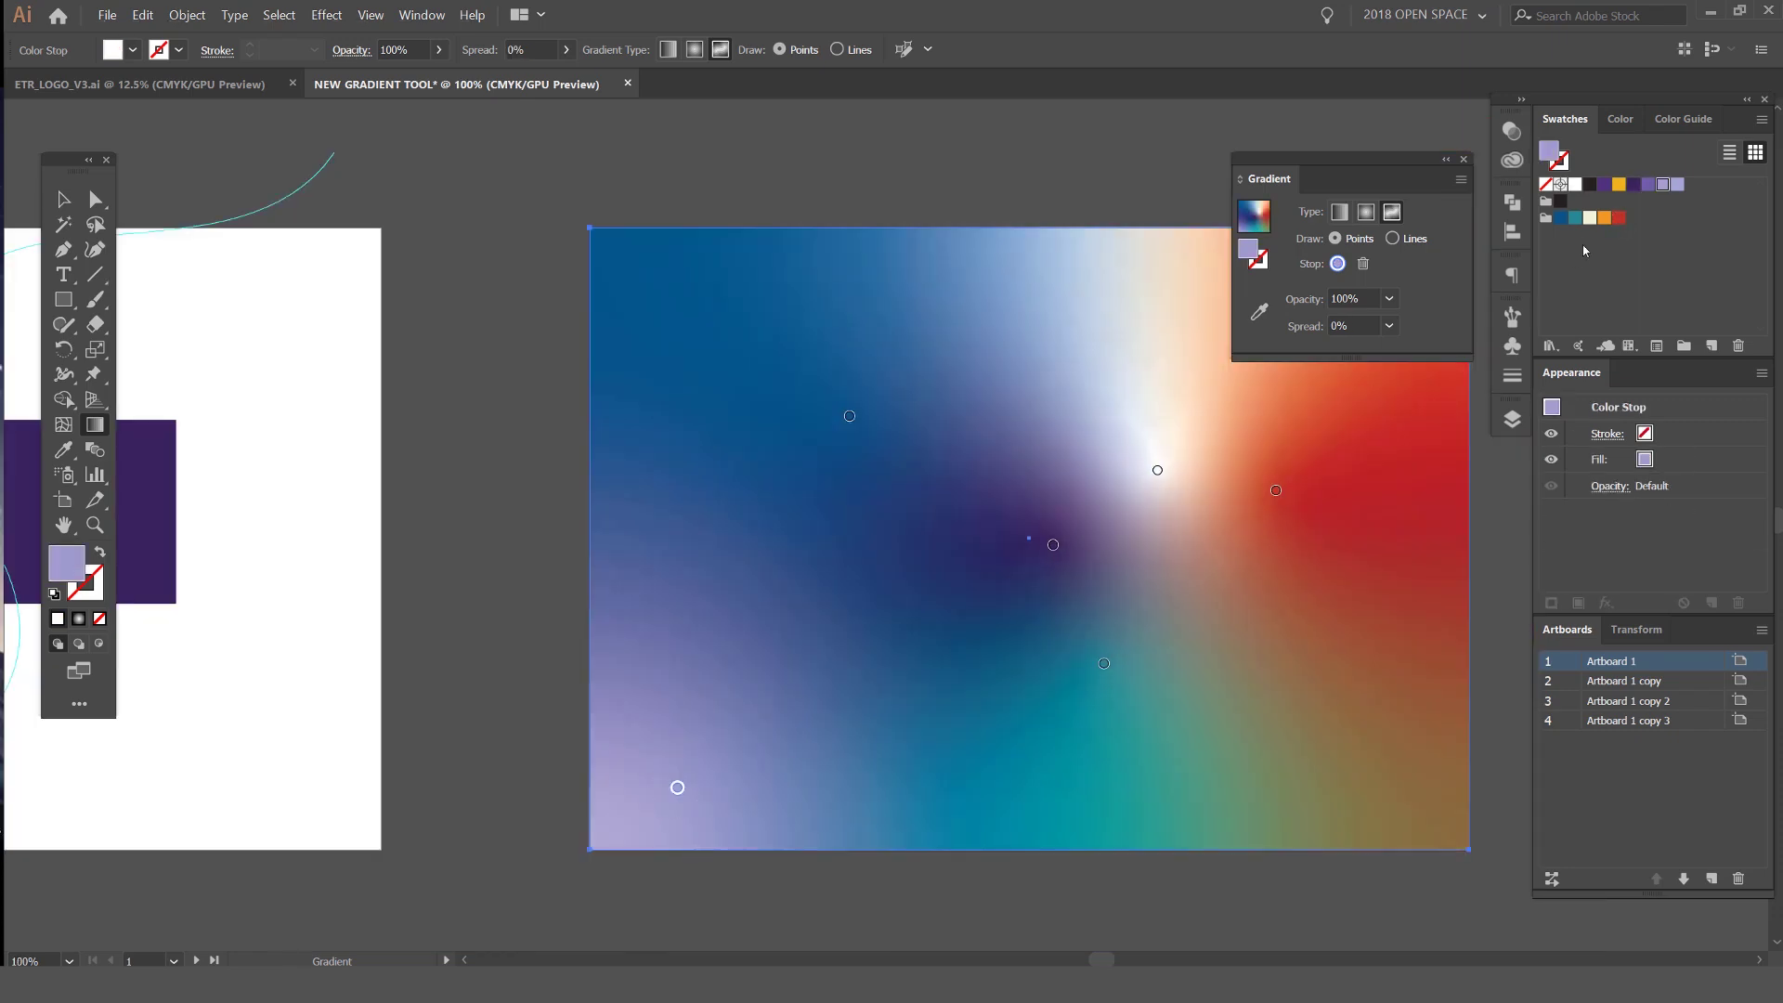
{"action": "left_click", "coordinate": [1589, 217]}
{"action": "left_click", "coordinate": [1157, 470]}
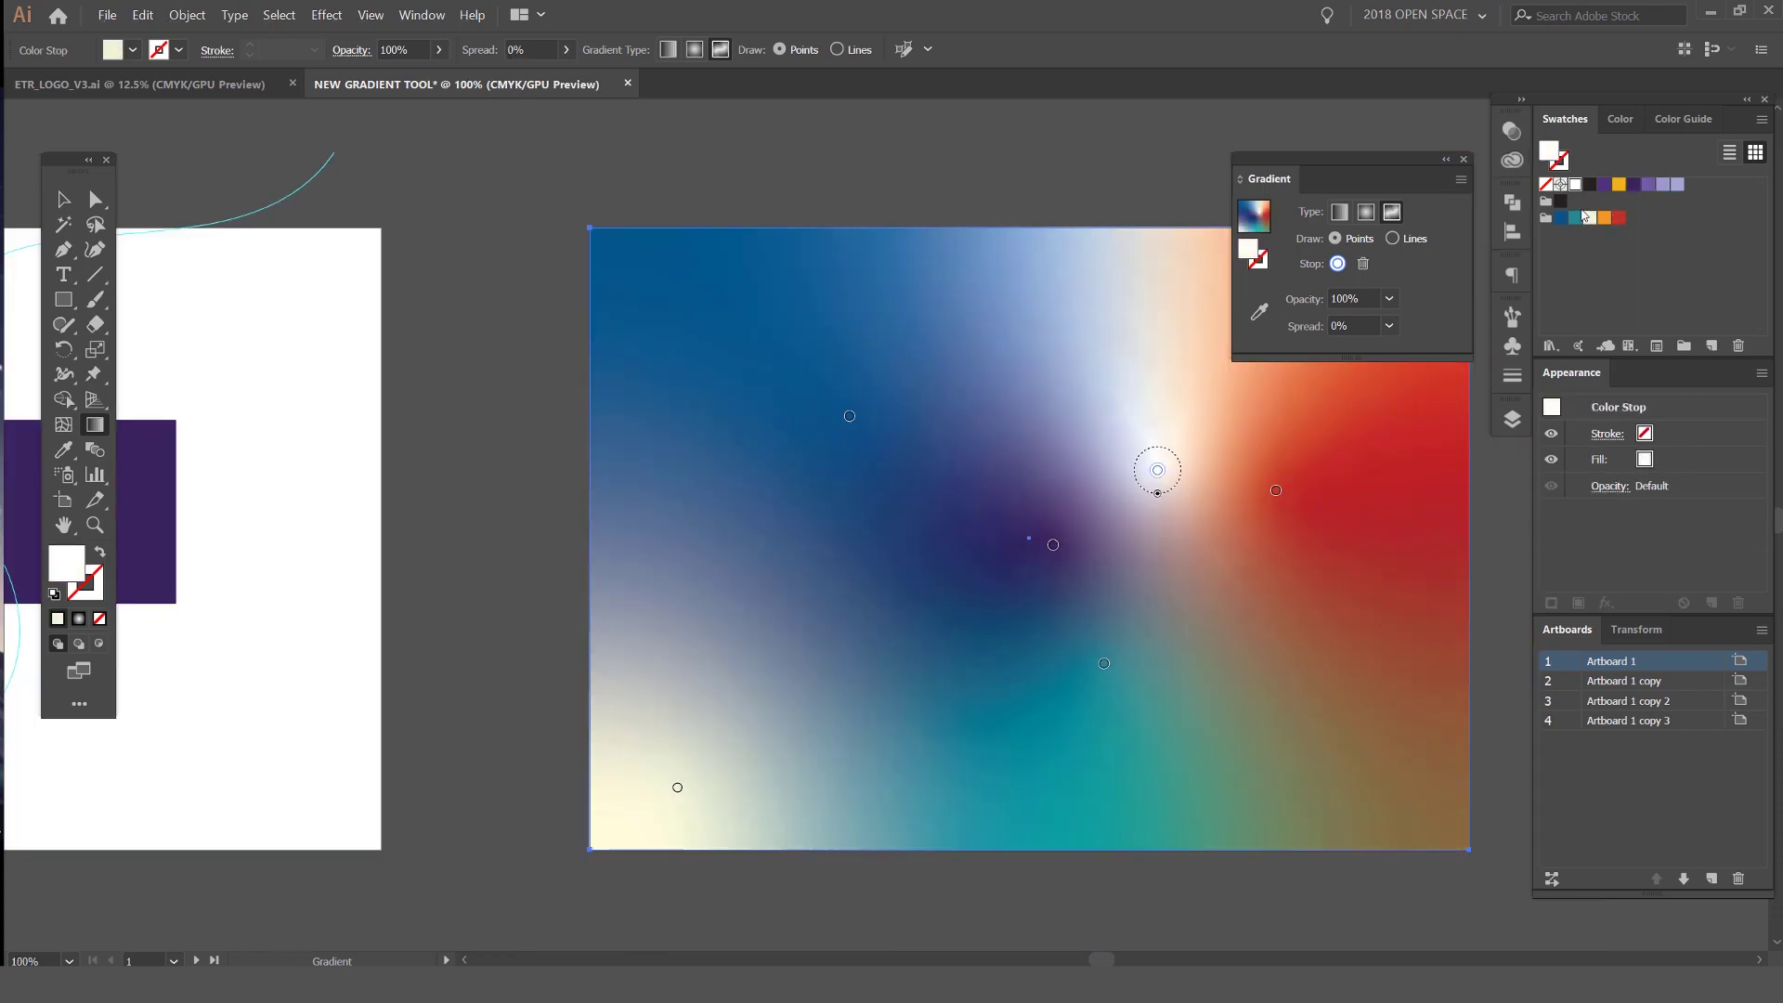
{"action": "left_click", "coordinate": [1575, 218]}
{"action": "left_click", "coordinate": [1617, 185]}
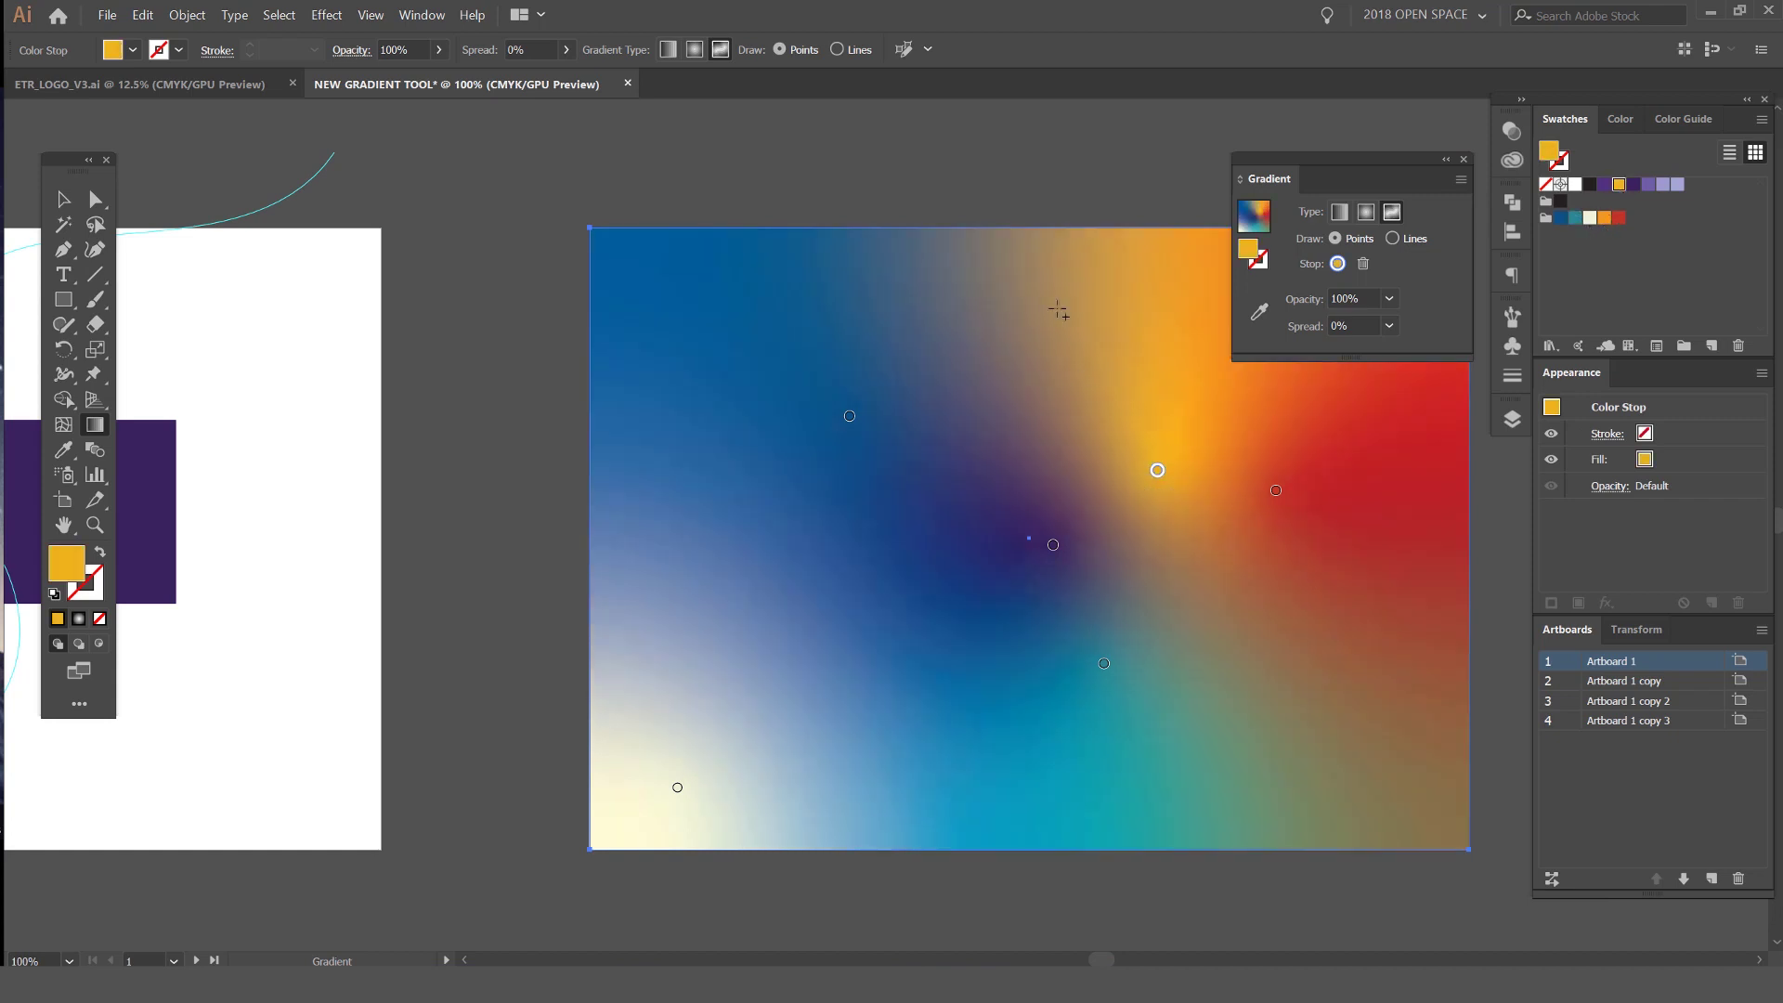
Set the spread of the blue color stop to 100%
{"action": "left_click", "coordinate": [850, 416]}
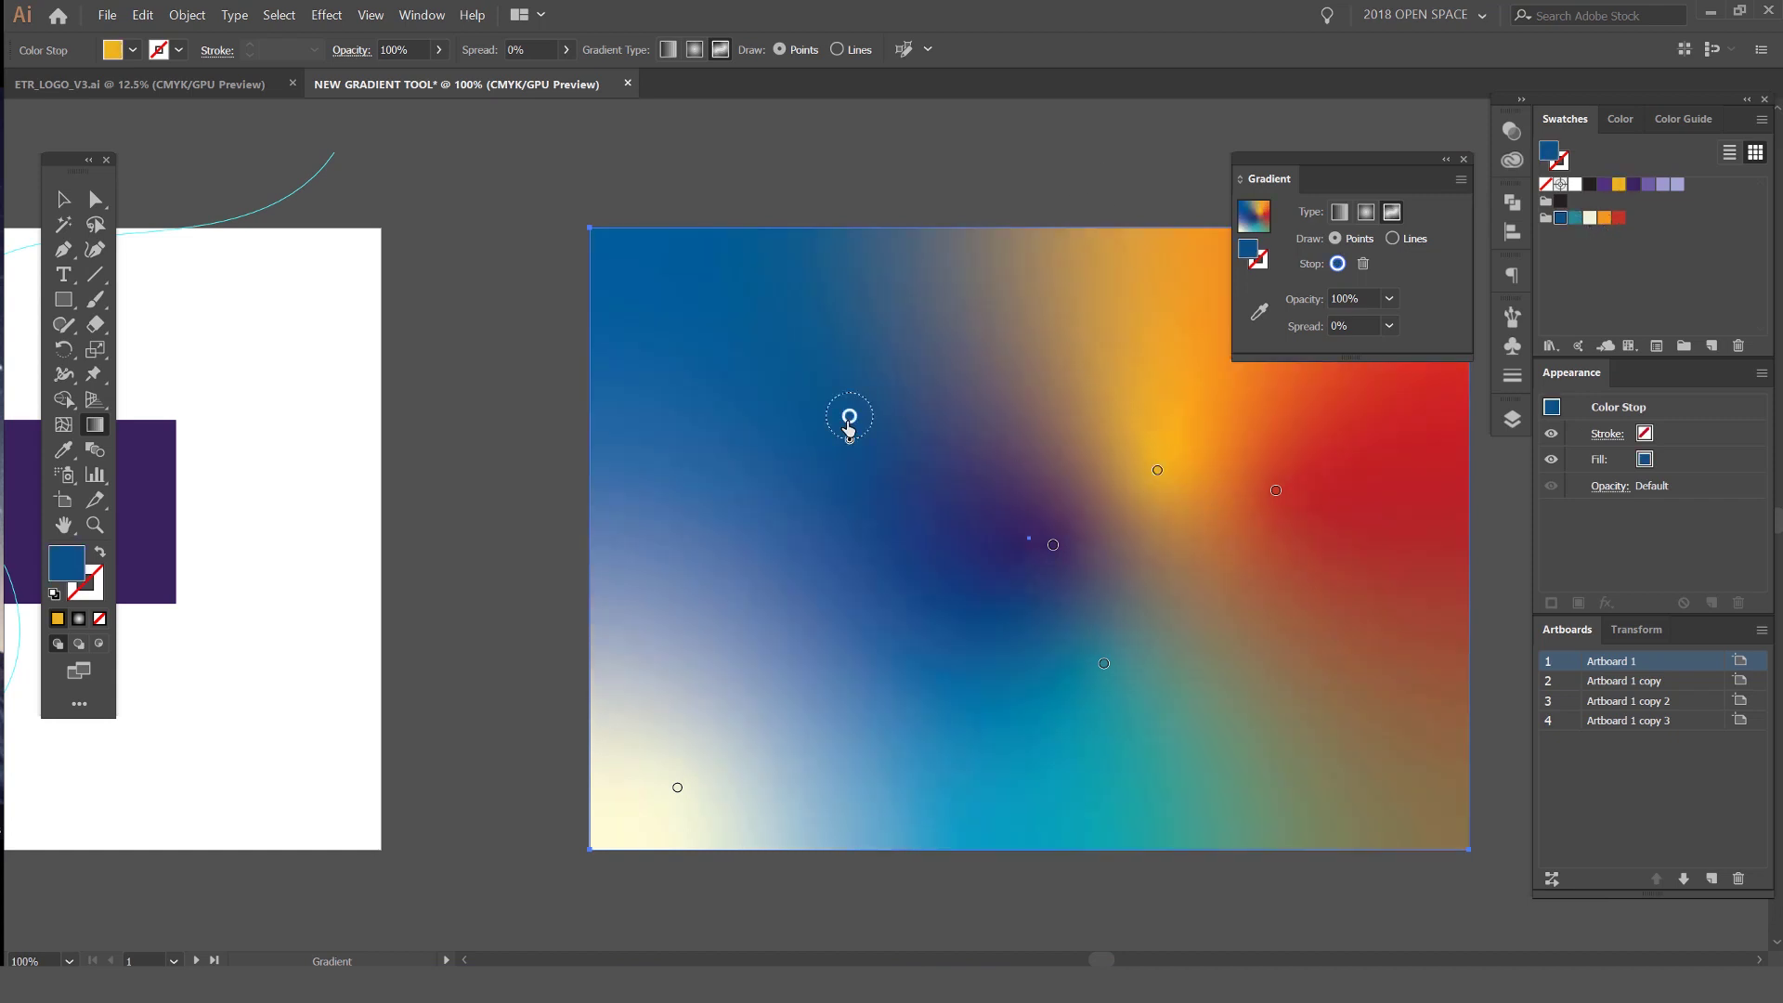
{"action": "scroll", "coordinate": [851, 422], "scroll_direction": "up", "scroll_amount": 1}
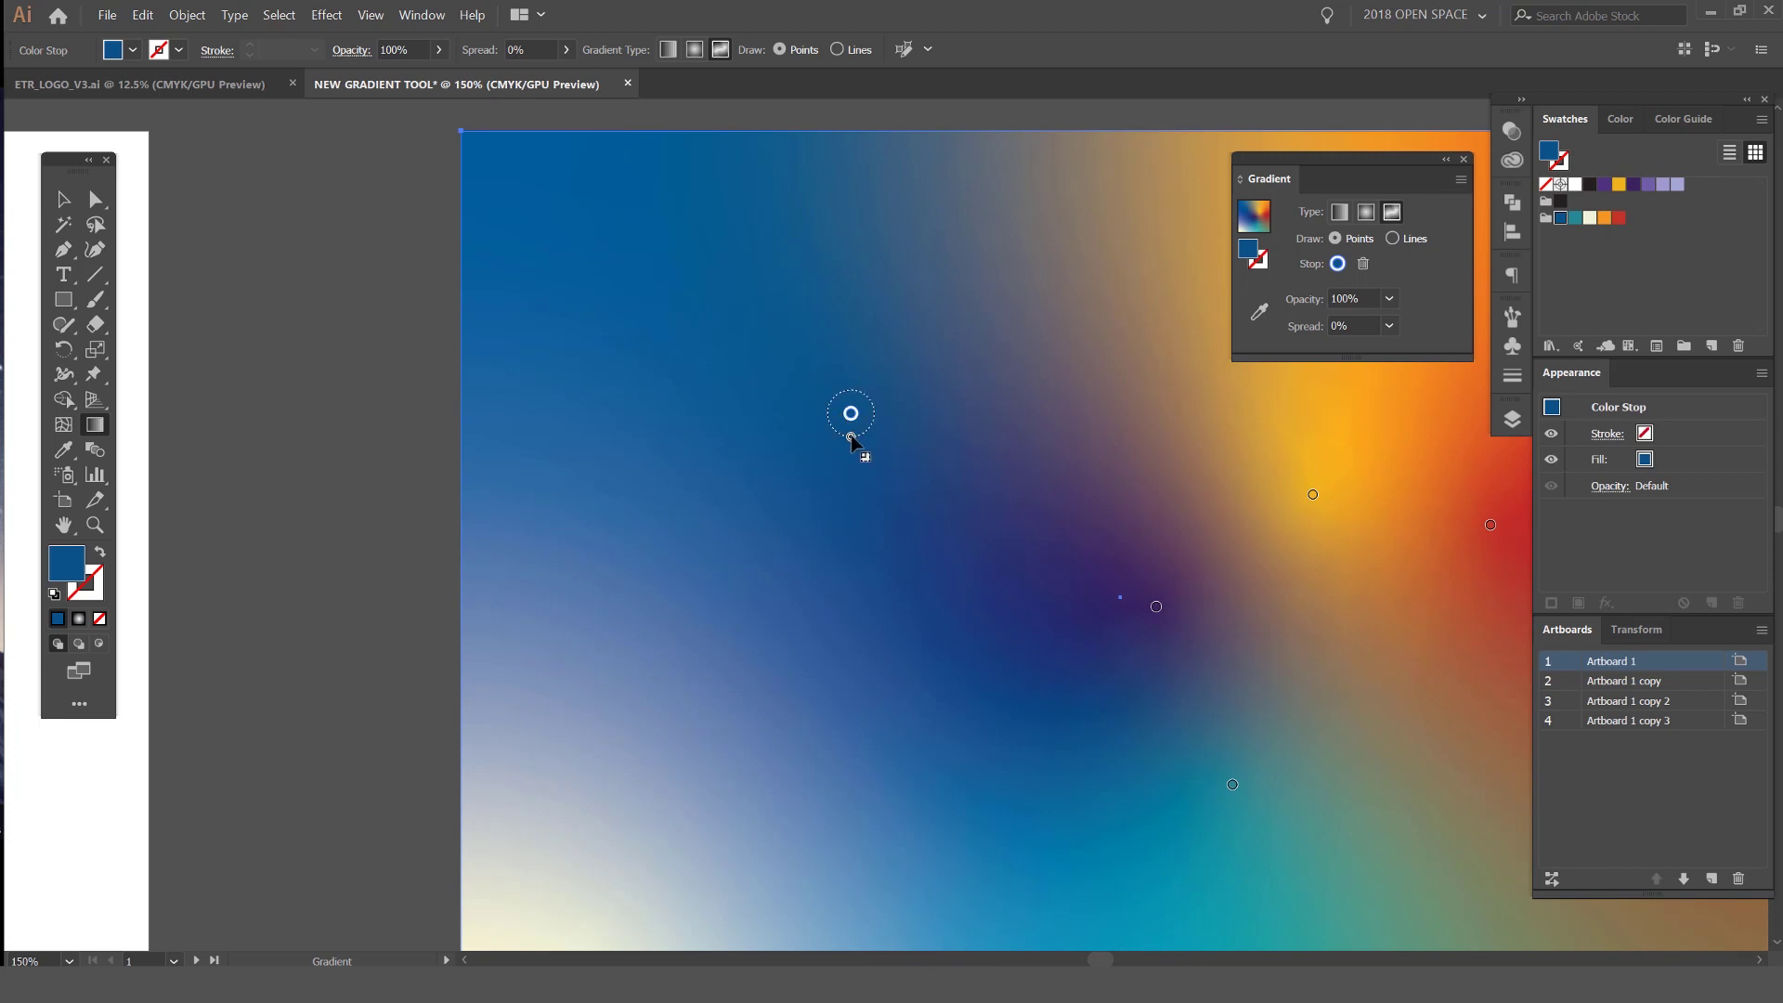
{"action": "left_click_drag", "start_coordinate": [851, 438], "coordinate": [882, 531]}
Move the Gradient settings over the artwork and reduce the blue stop's opacity in stages to 0%
{"action": "scroll", "coordinate": [883, 548], "scroll_direction": "down", "scroll_amount": 1}
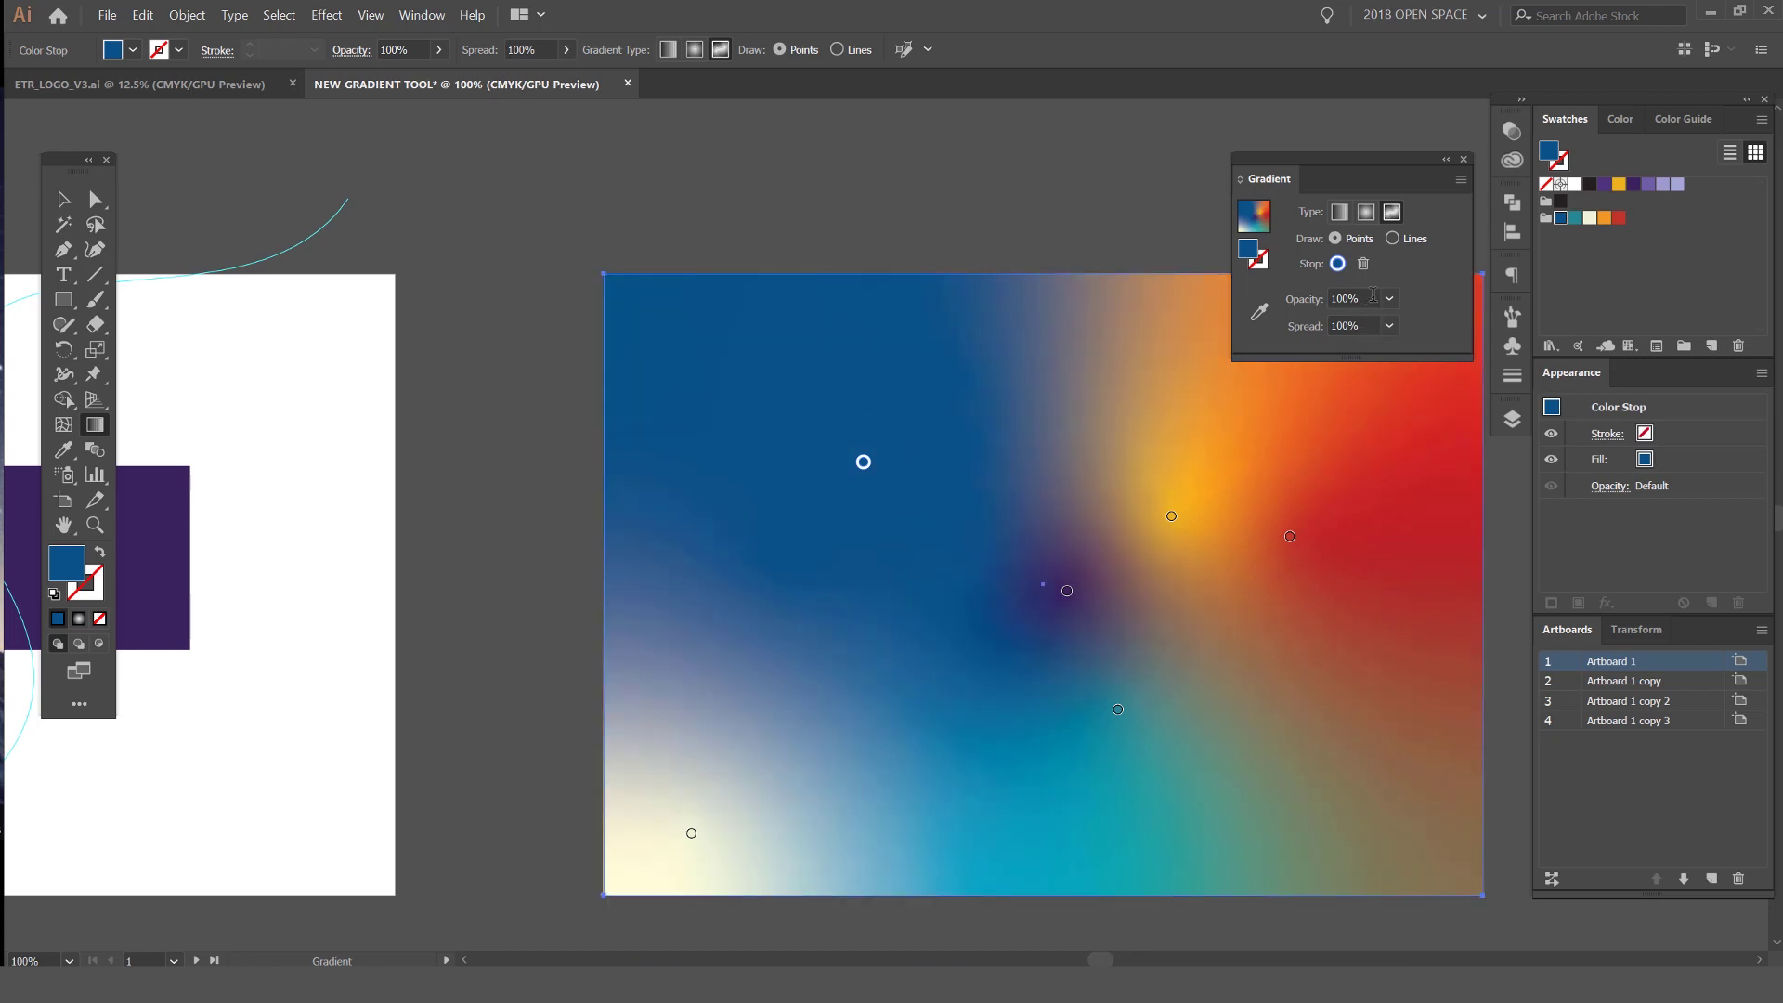
{"action": "left_click_drag", "start_coordinate": [1345, 170], "coordinate": [1008, 201]}
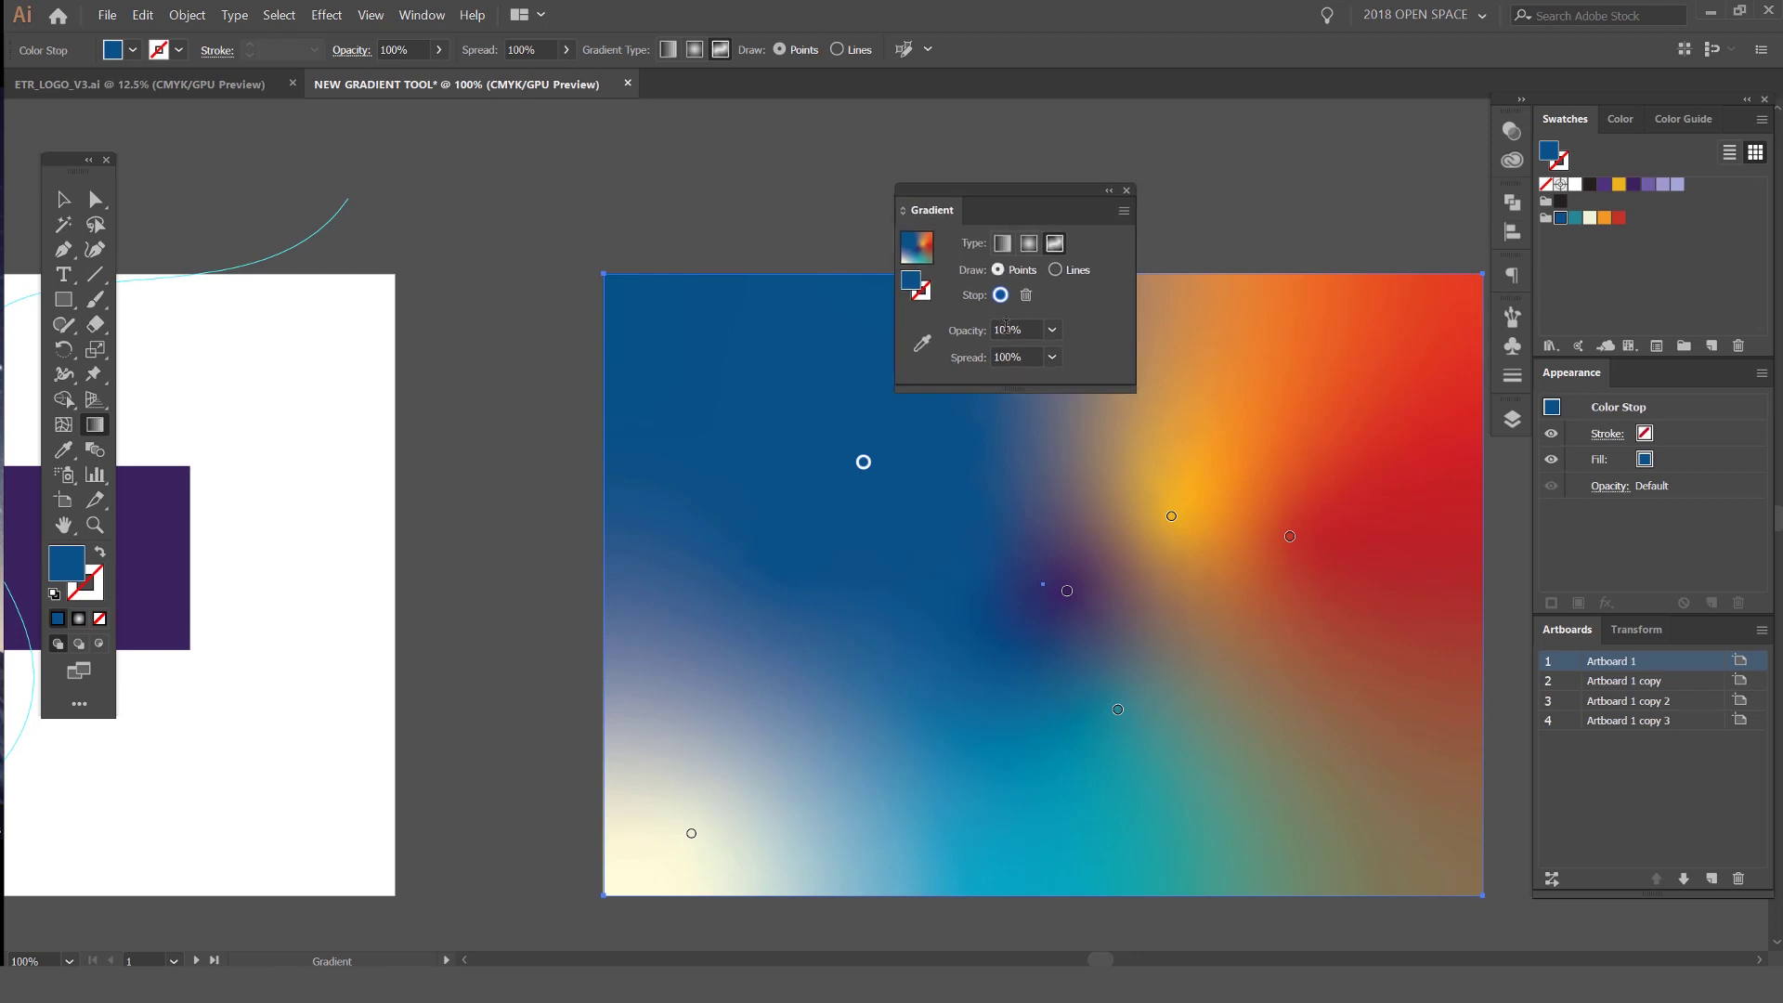
{"action": "left_click", "coordinate": [1052, 330]}
{"action": "left_click", "coordinate": [1066, 438]}
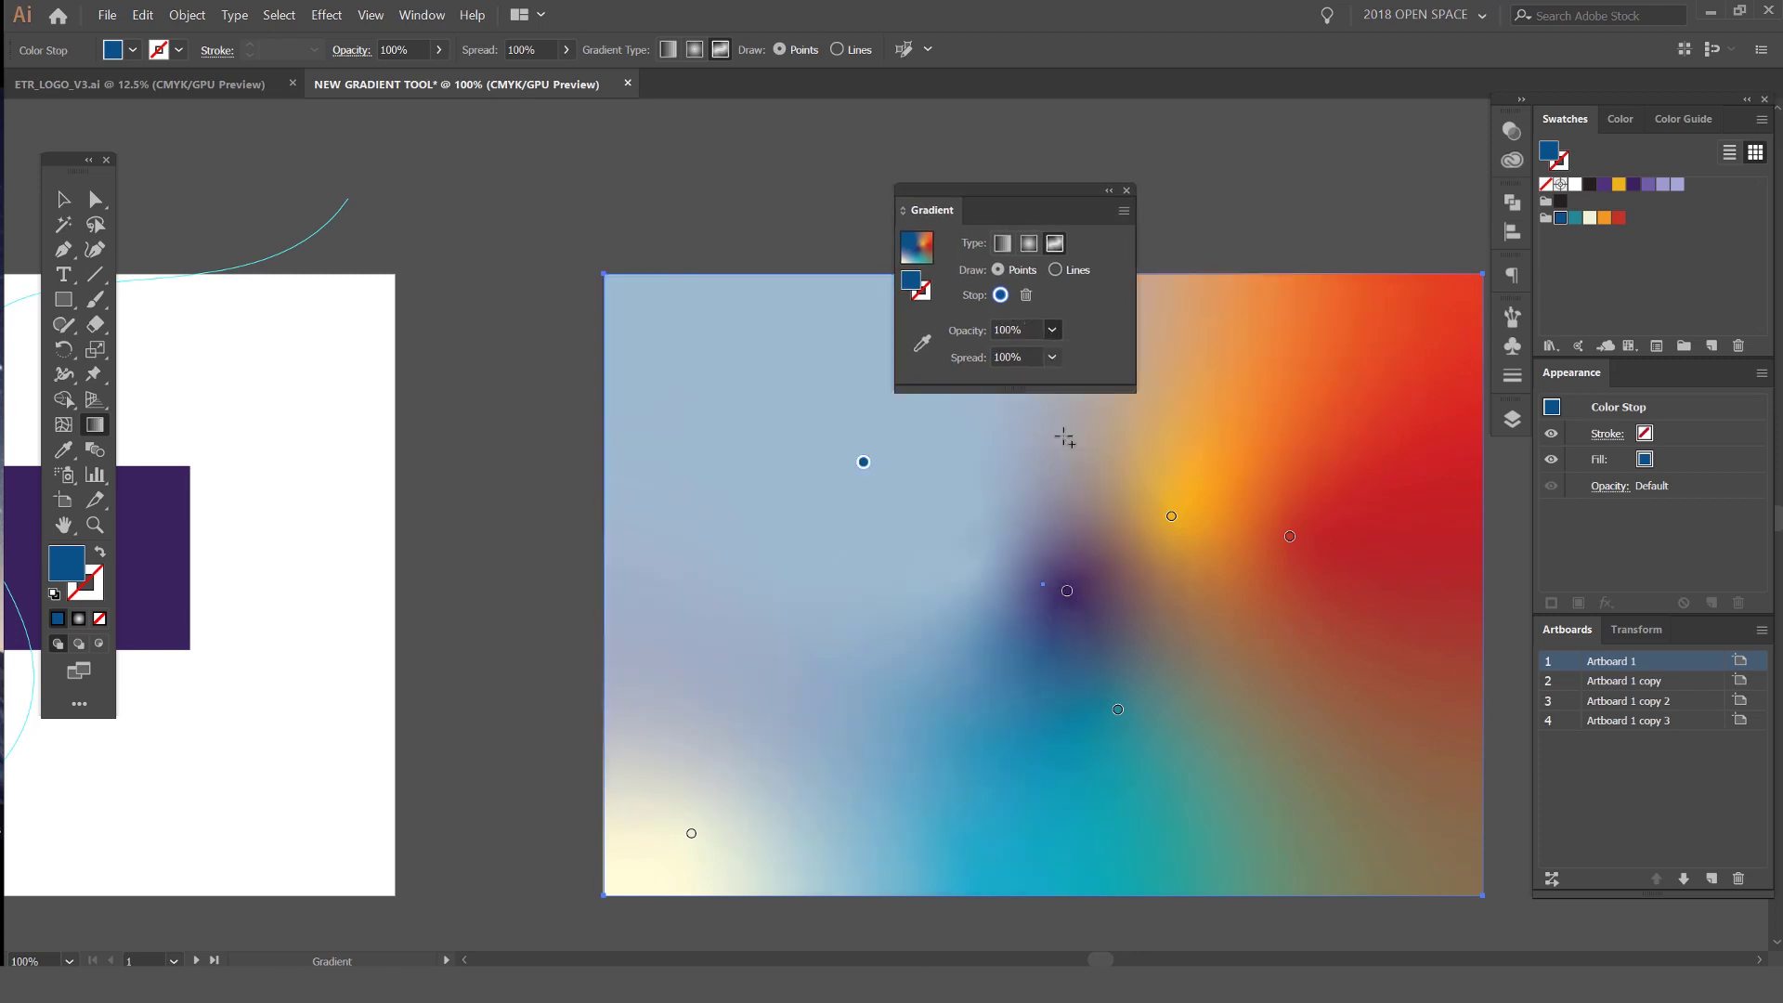
{"action": "left_click", "coordinate": [1052, 330]}
{"action": "left_click", "coordinate": [1076, 352]}
Move the central dark purple color stop up and left into the gradient's upper-left area
{"action": "left_click", "coordinate": [1067, 591]}
{"action": "left_click", "coordinate": [1053, 330]}
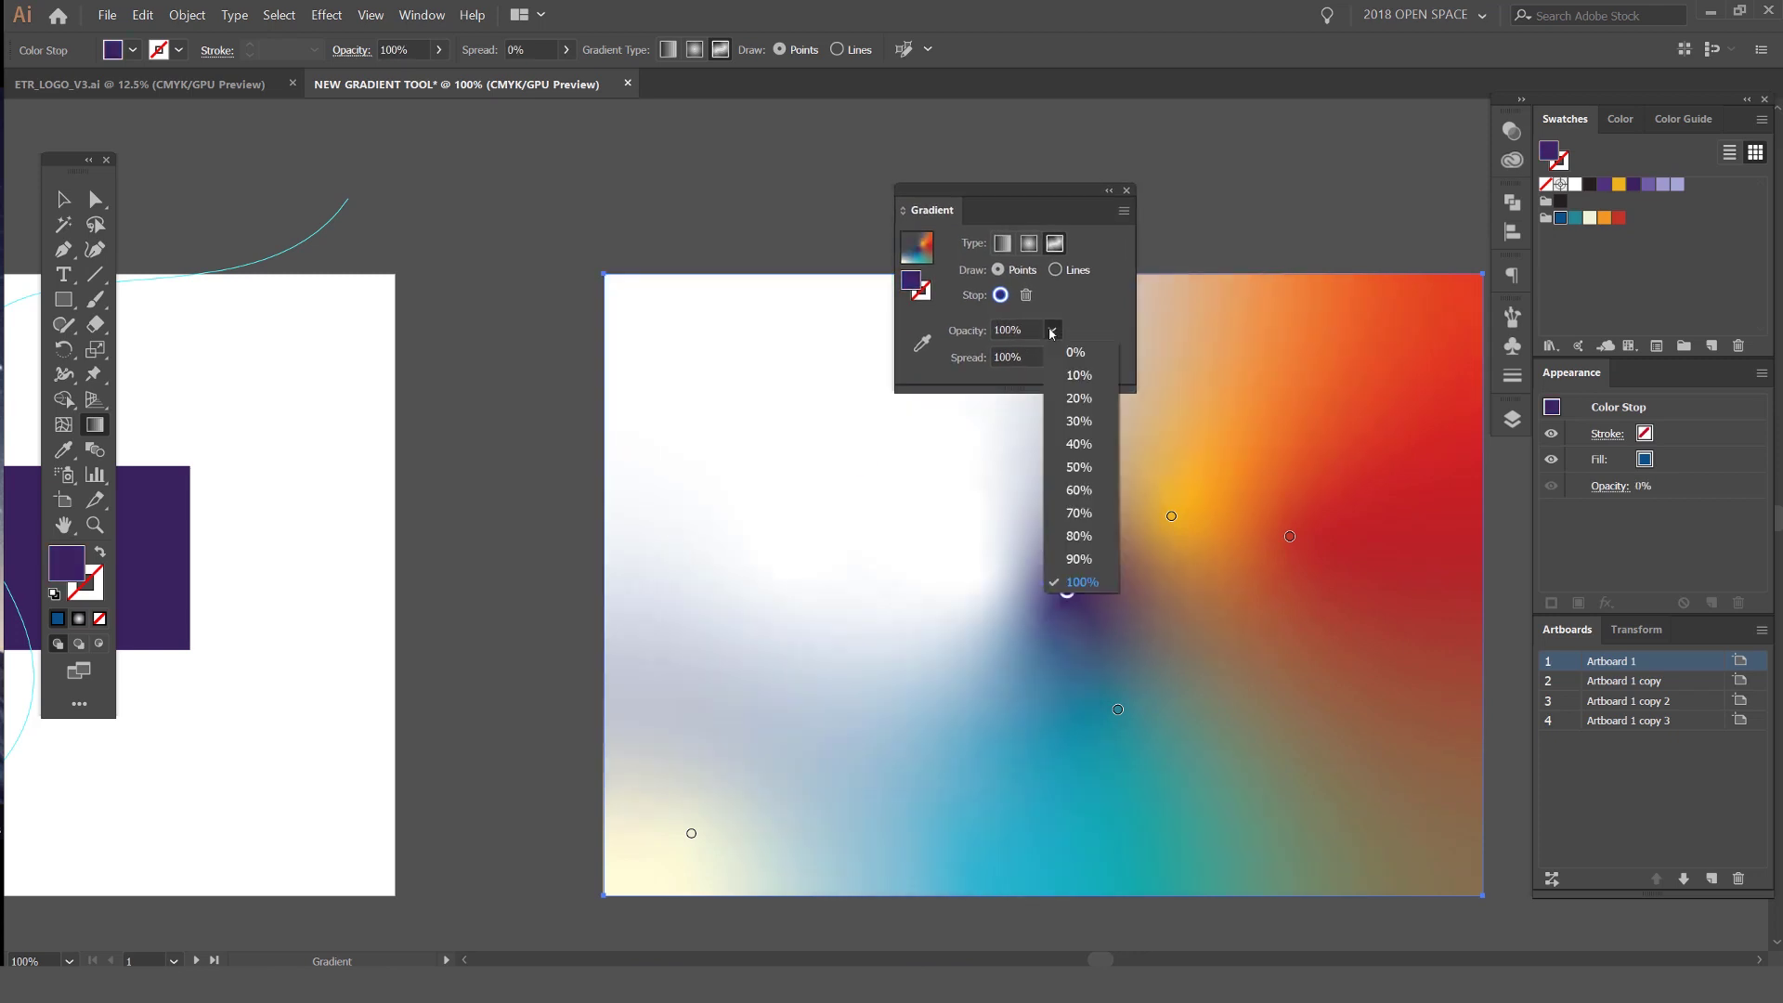
{"action": "left_click", "coordinate": [1052, 329]}
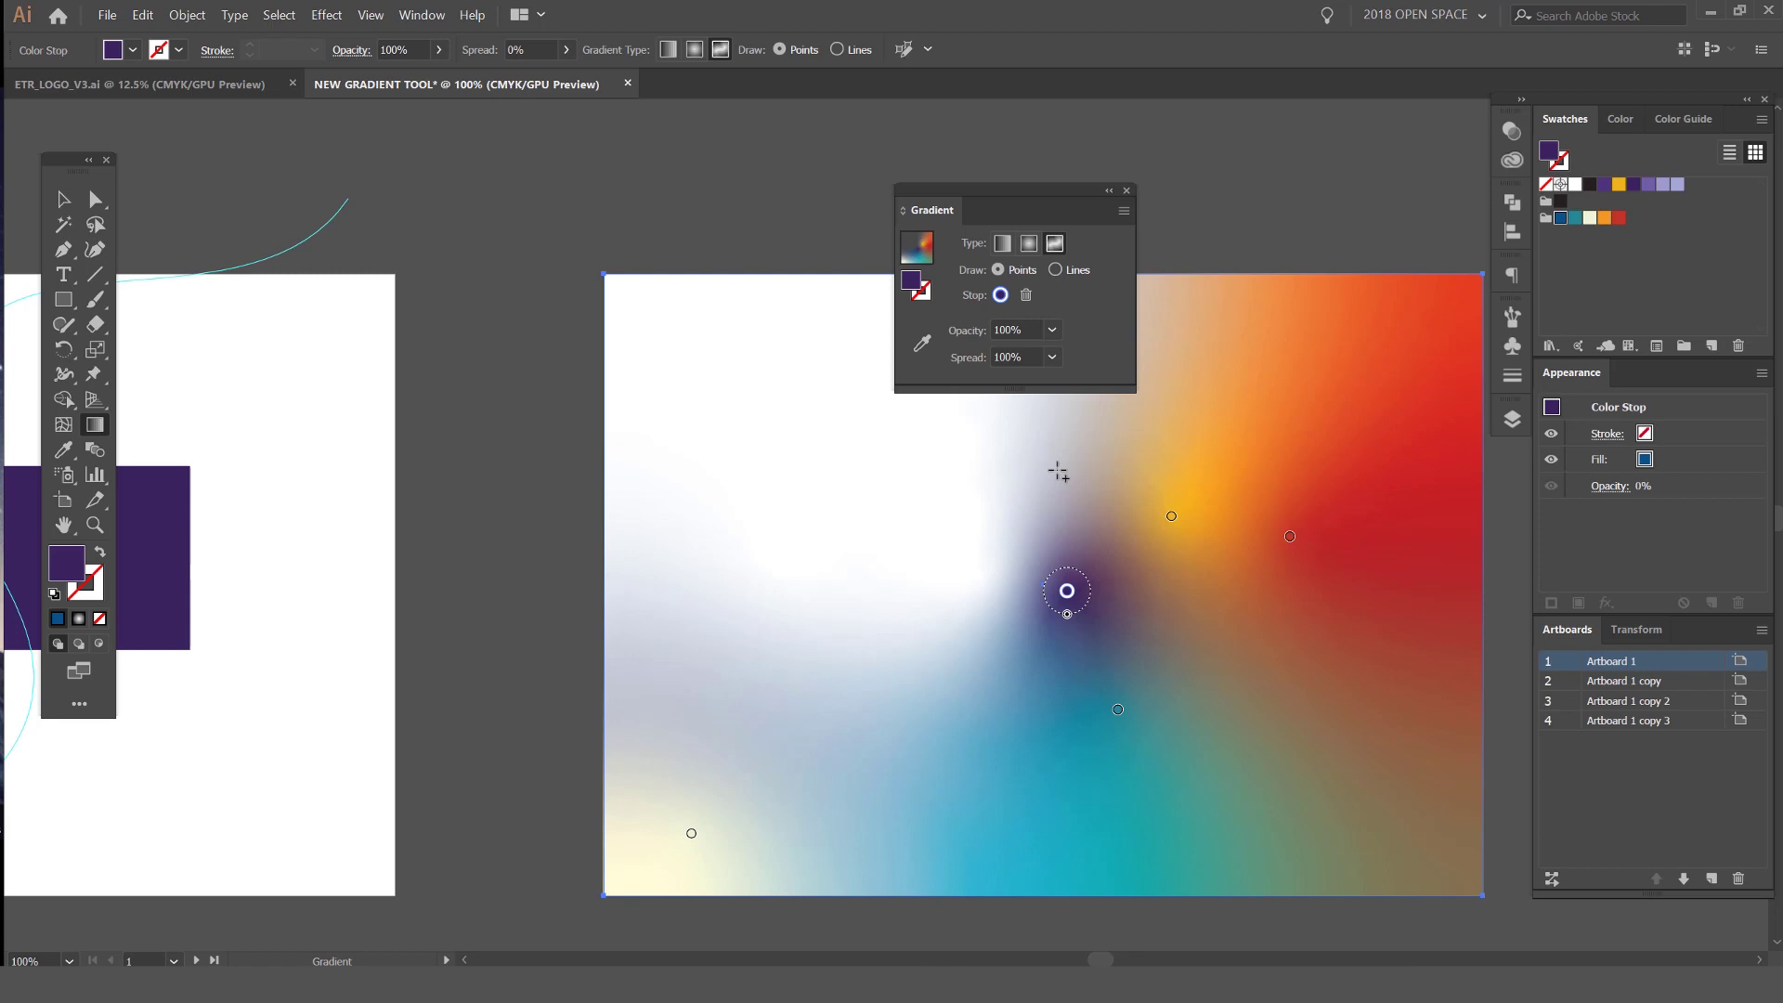
{"action": "left_click", "coordinate": [1053, 358]}
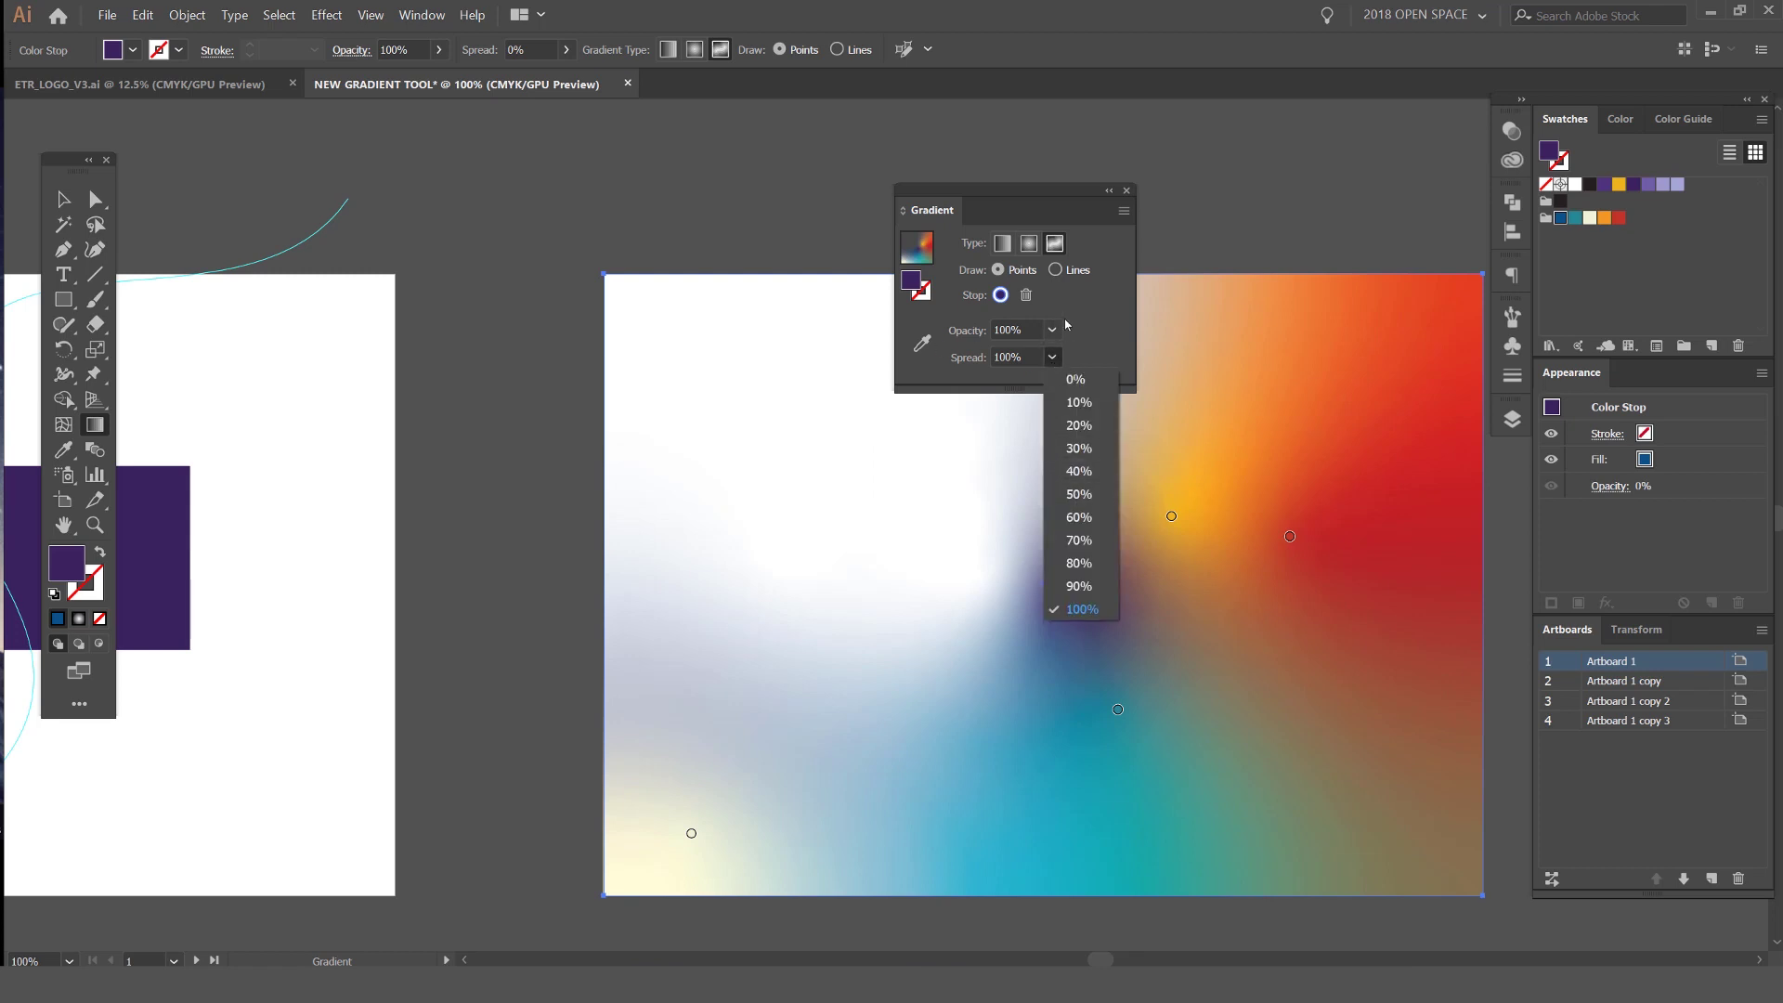
{"action": "left_click", "coordinate": [1053, 359]}
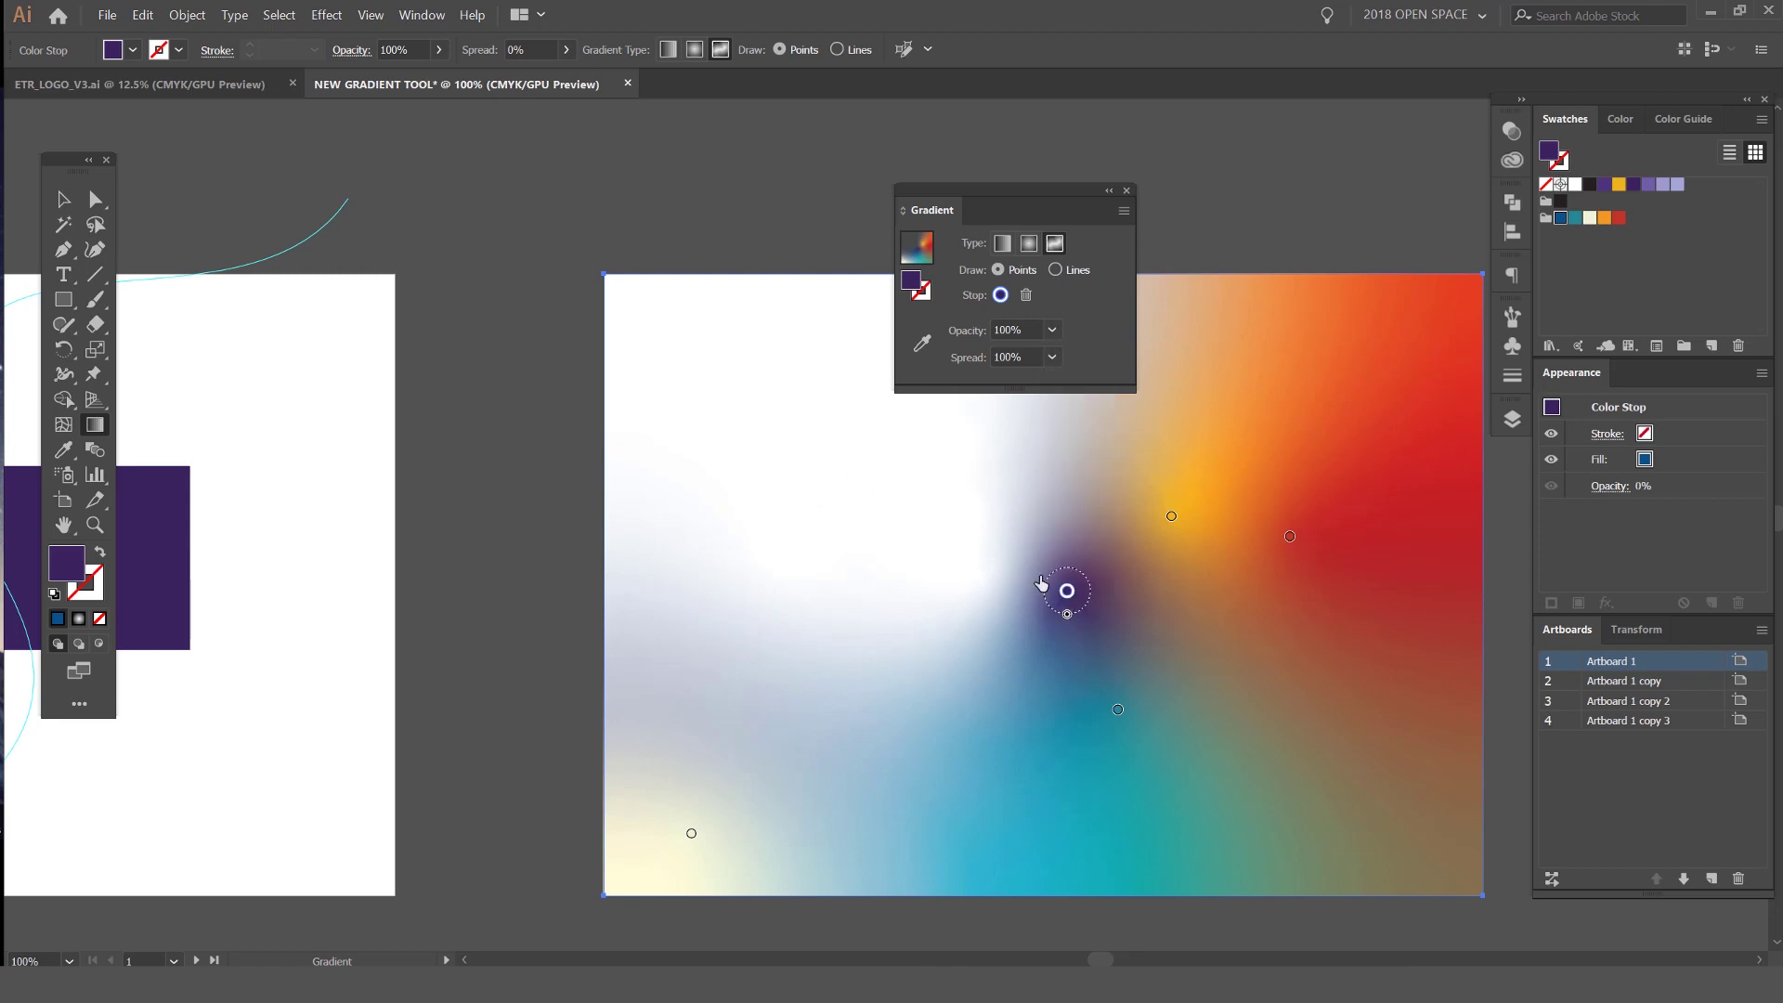
{"action": "left_click_drag", "start_coordinate": [1066, 591], "coordinate": [873, 512]}
Try 20% opacity on the moved dark purple stop and return it to 100%
{"action": "left_click", "coordinate": [1052, 330]}
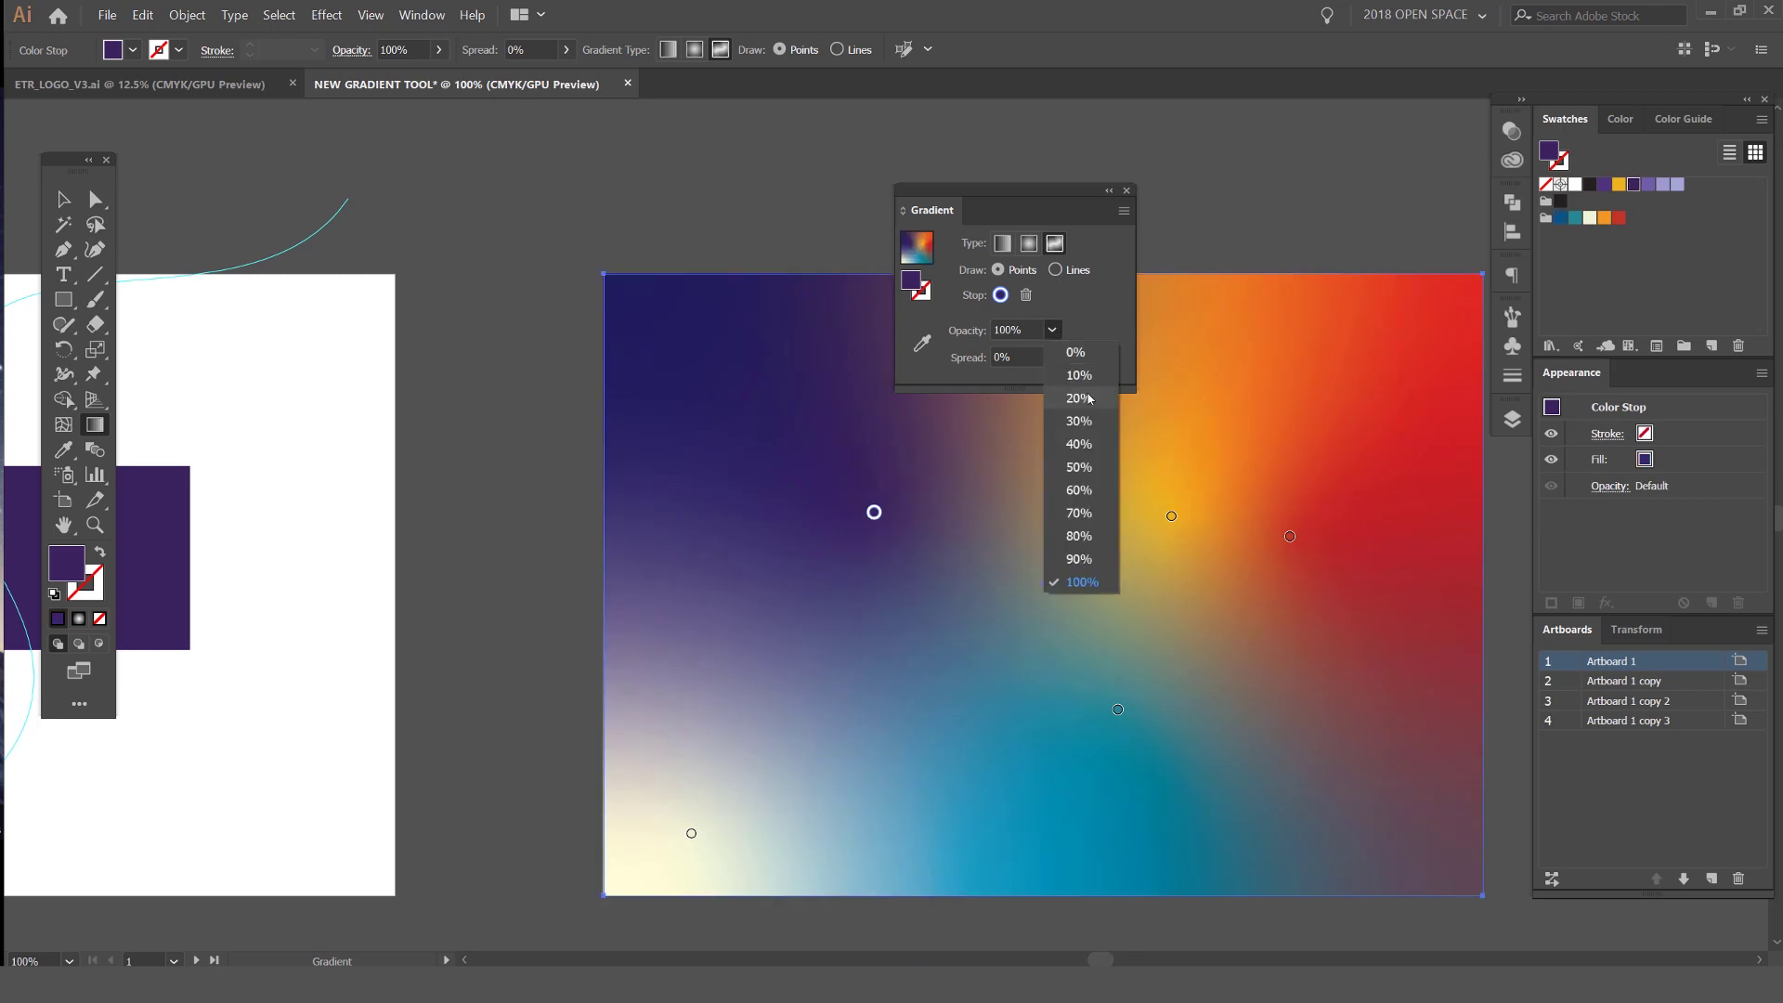
{"action": "left_click", "coordinate": [1078, 398]}
{"action": "left_click", "coordinate": [1052, 330]}
{"action": "left_click", "coordinate": [1080, 581]}
Vary the dark purple stop's spread through 50%, 100% and 70%, and leave it at 90%
{"action": "left_click", "coordinate": [1052, 358]}
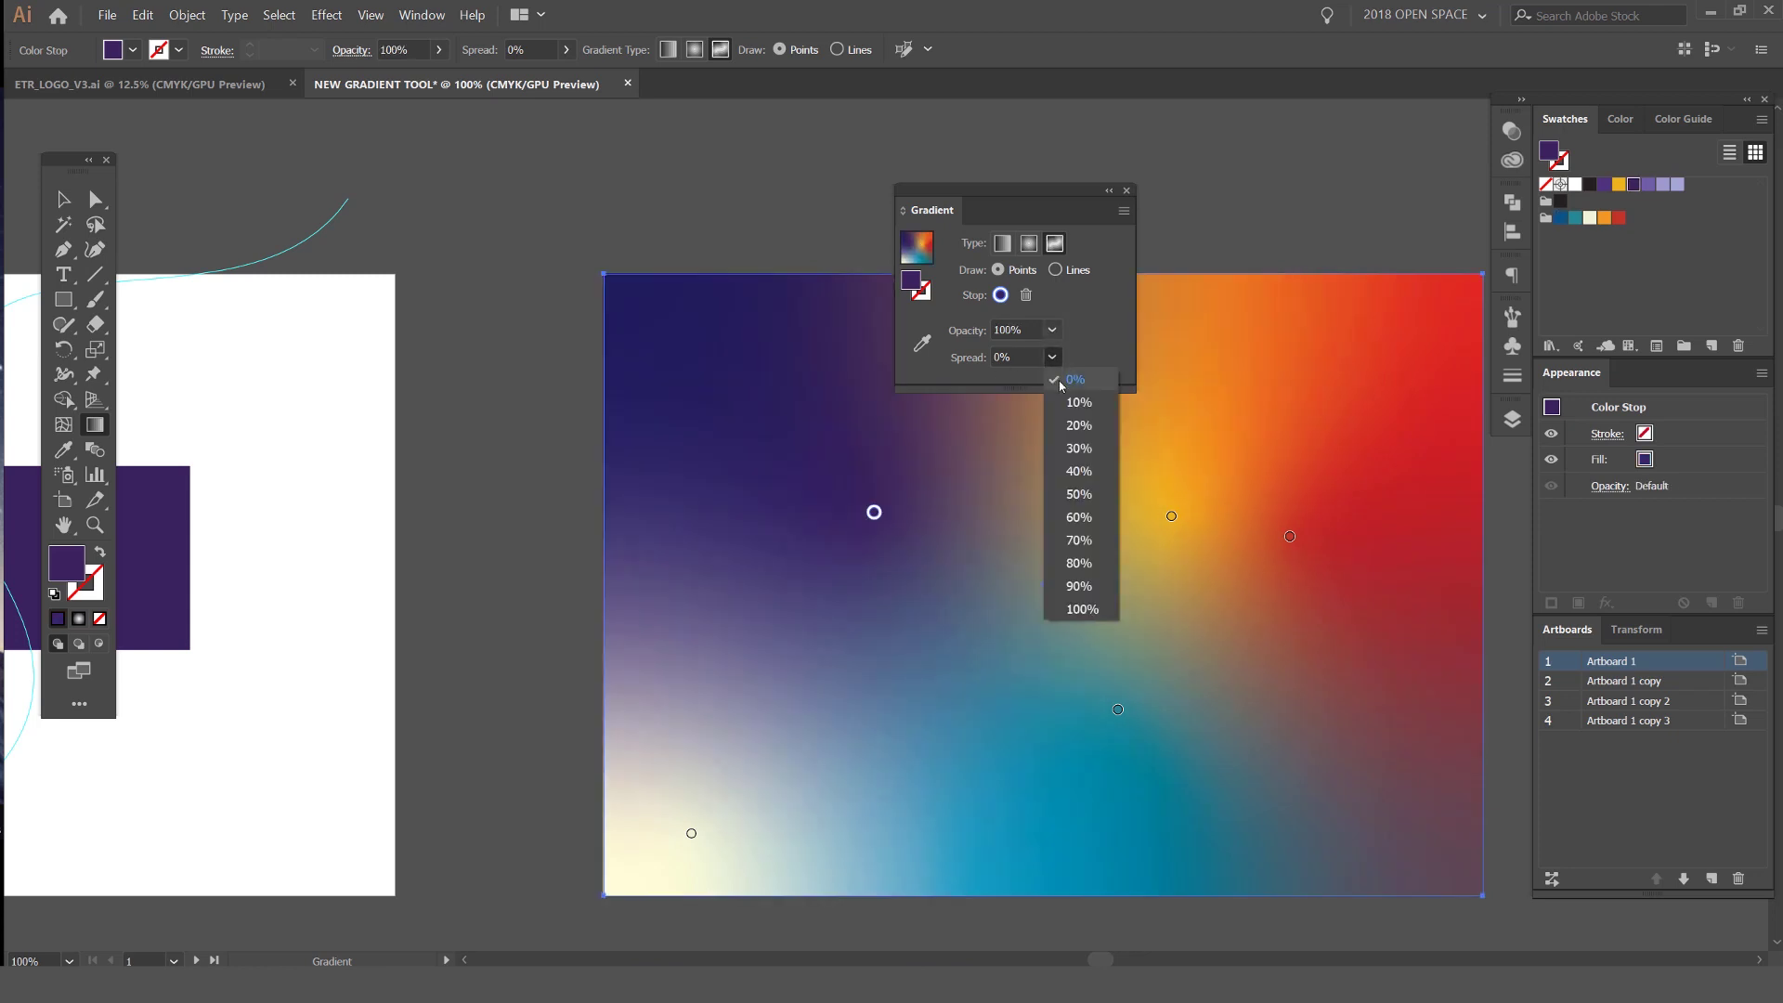
{"action": "left_click", "coordinate": [1077, 493]}
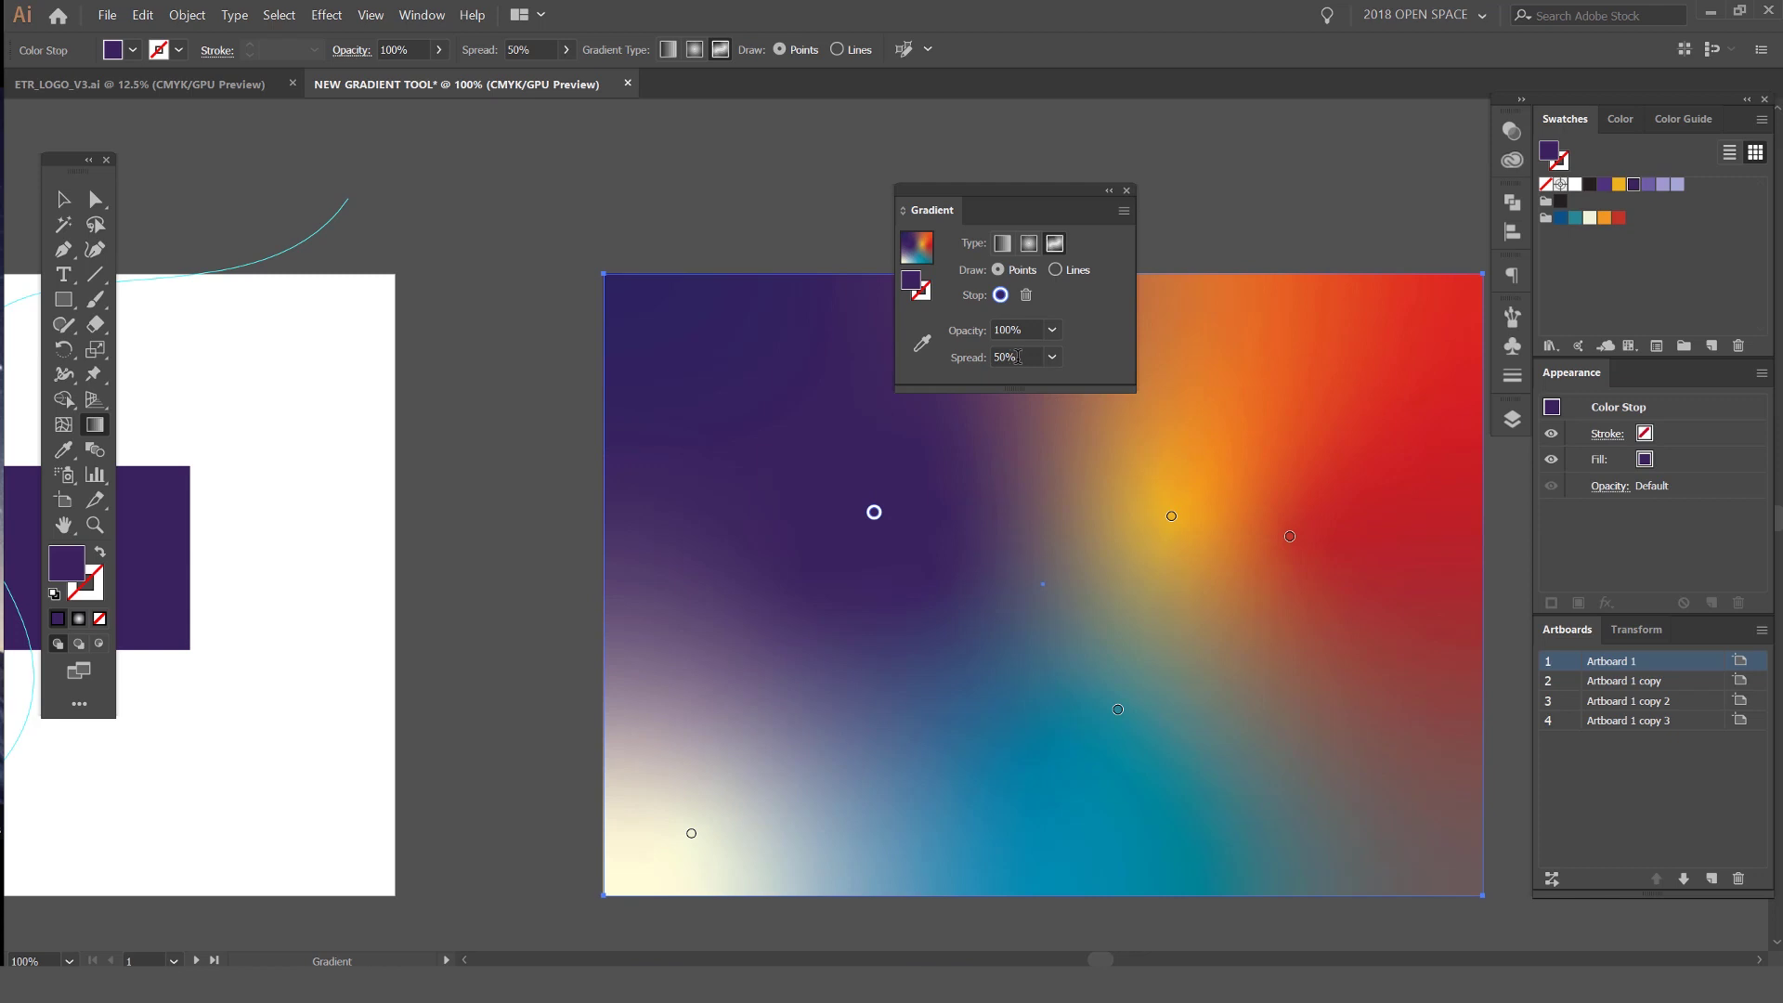
{"action": "scroll", "coordinate": [1019, 356], "scroll_direction": "up", "scroll_amount": 8}
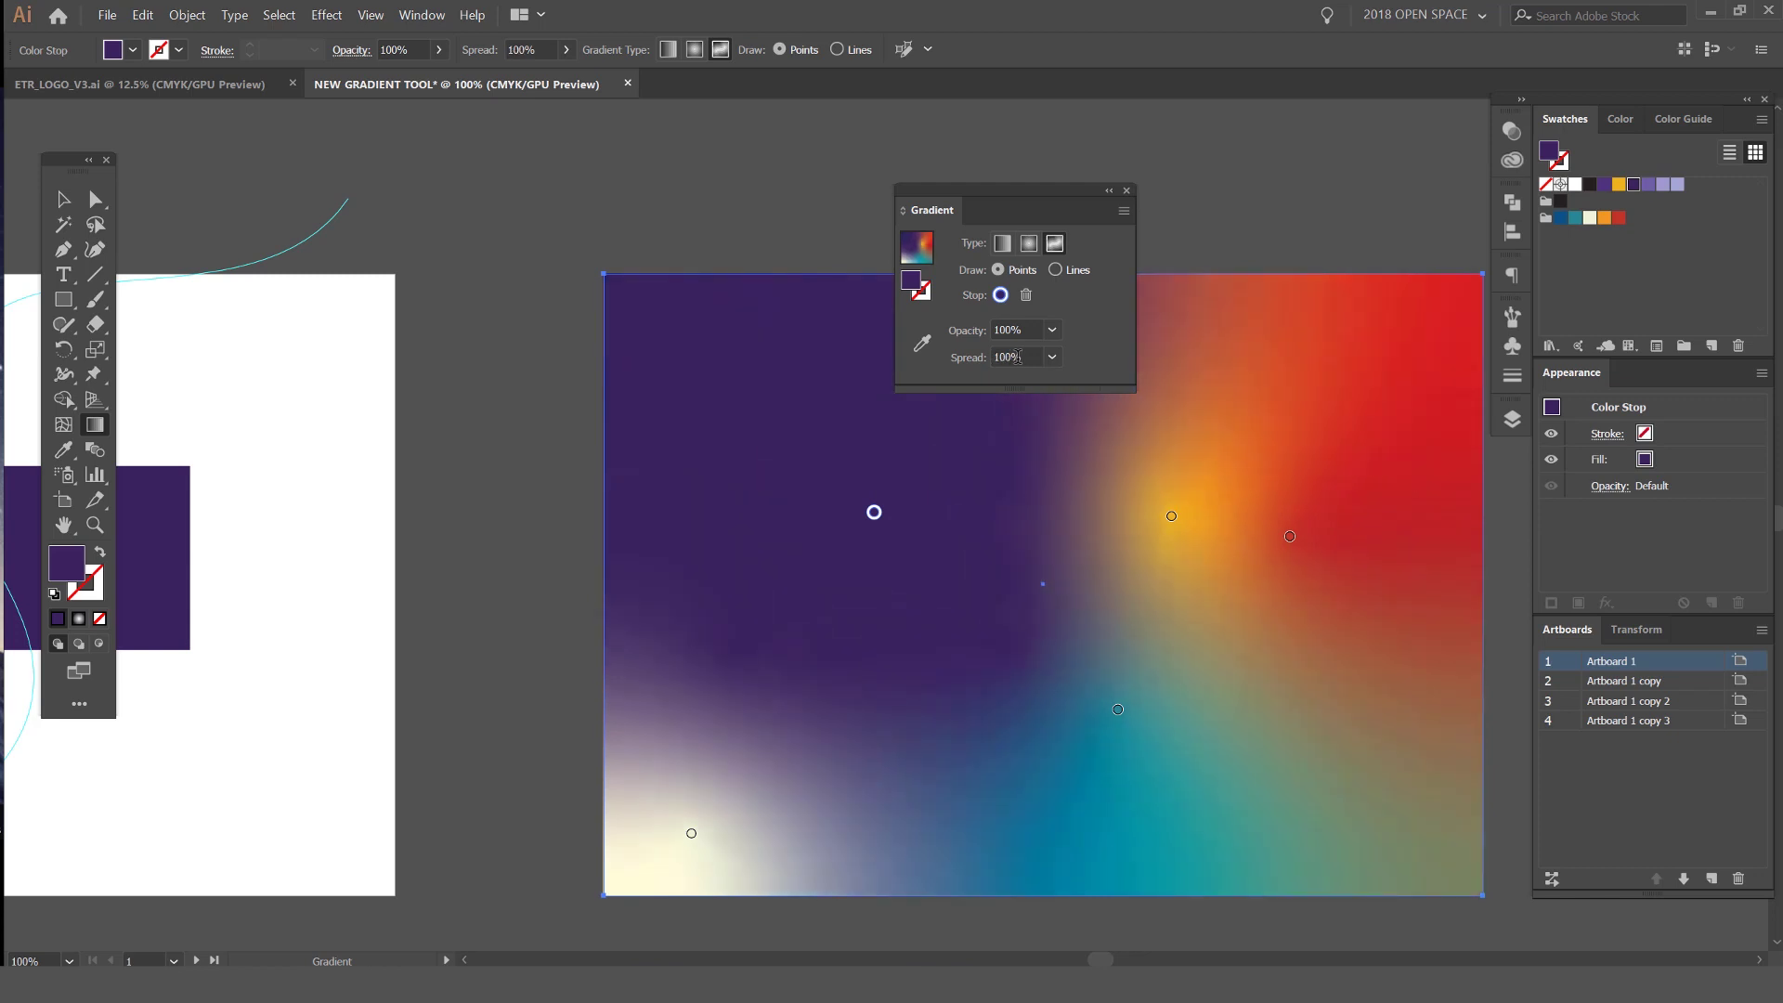
{"action": "scroll", "coordinate": [1018, 357], "scroll_direction": "down", "scroll_amount": 20}
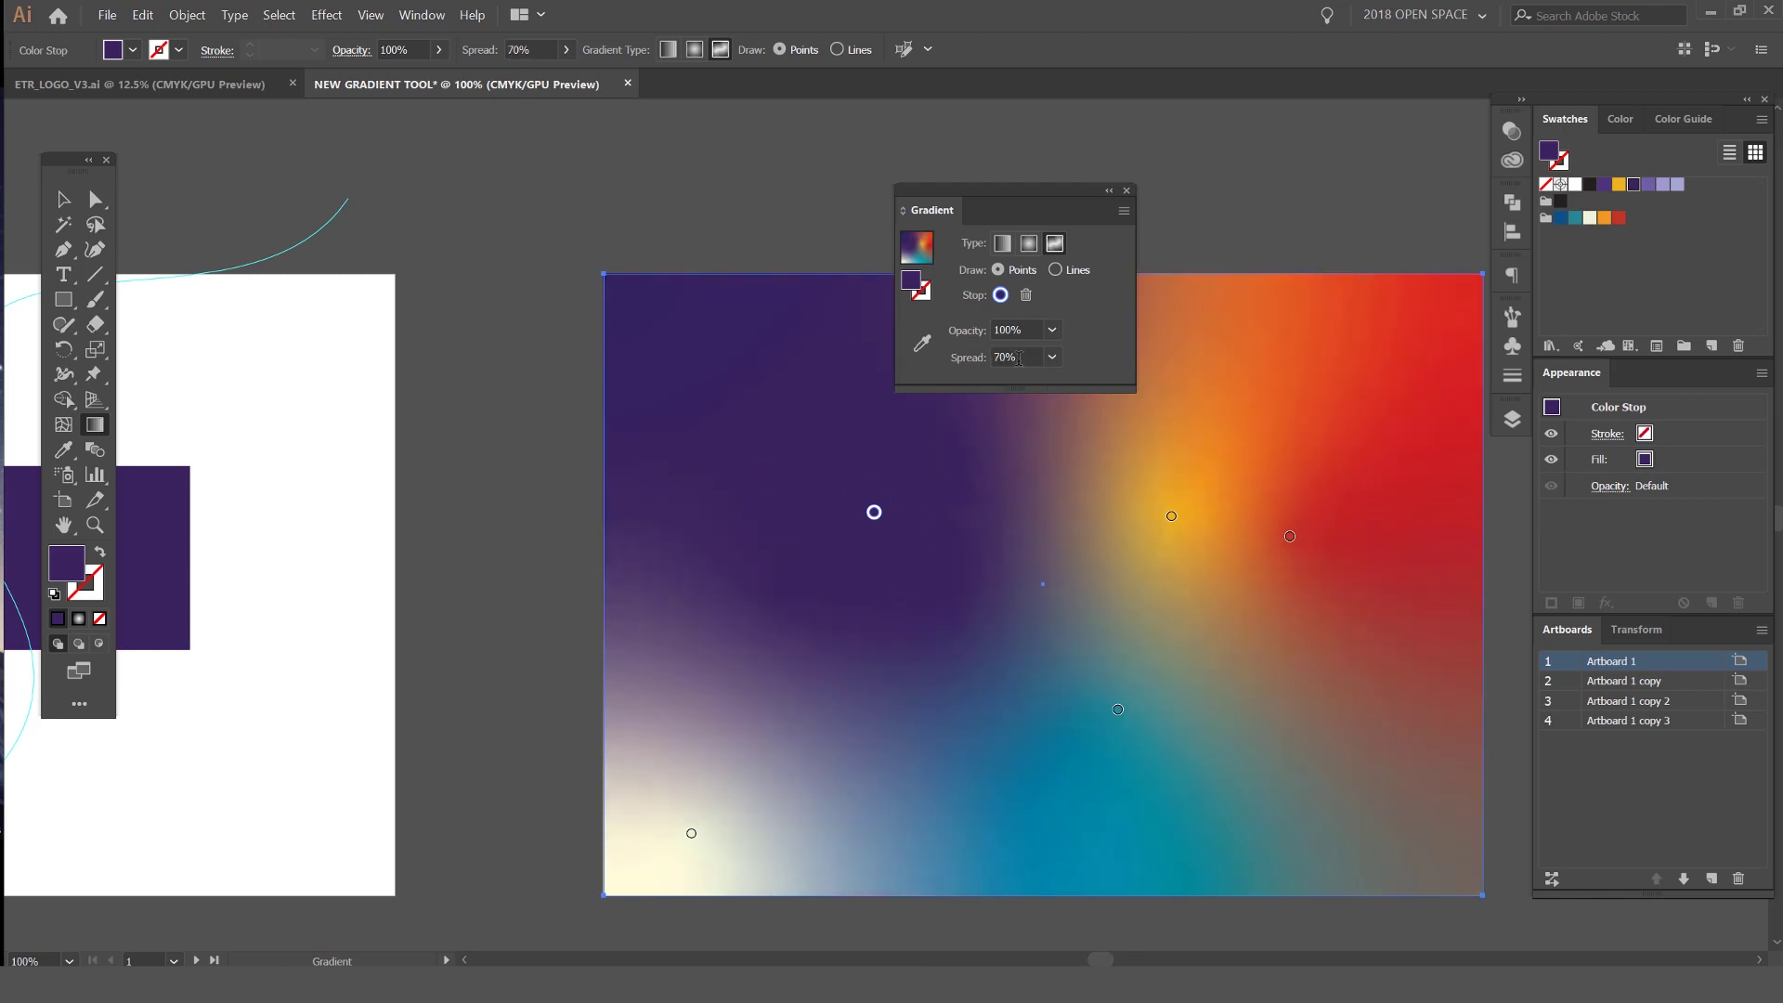
{"action": "scroll", "coordinate": [1019, 358], "scroll_direction": "down", "scroll_amount": 20}
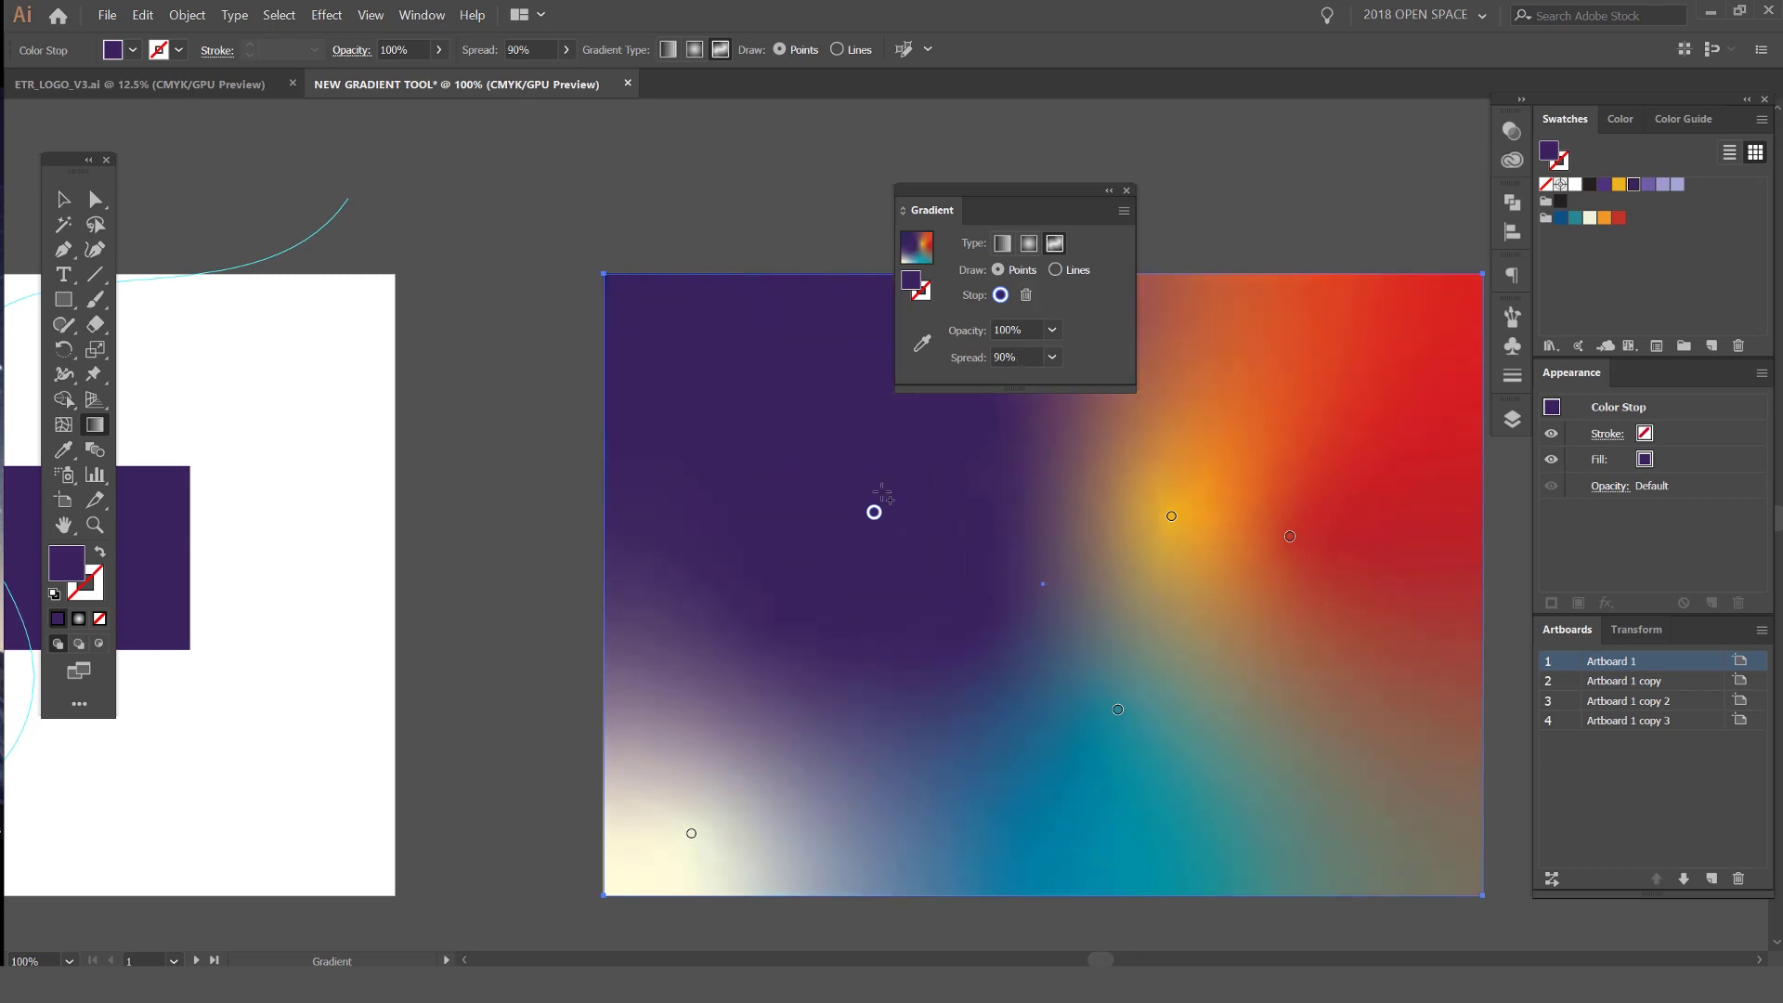
Delete the dark purple stop, a white stop added in its place, and the cream stop at the lower left
{"action": "mouse_move", "coordinate": [878, 519]}
{"action": "left_click", "coordinate": [1027, 295]}
{"action": "left_click", "coordinate": [878, 518]}
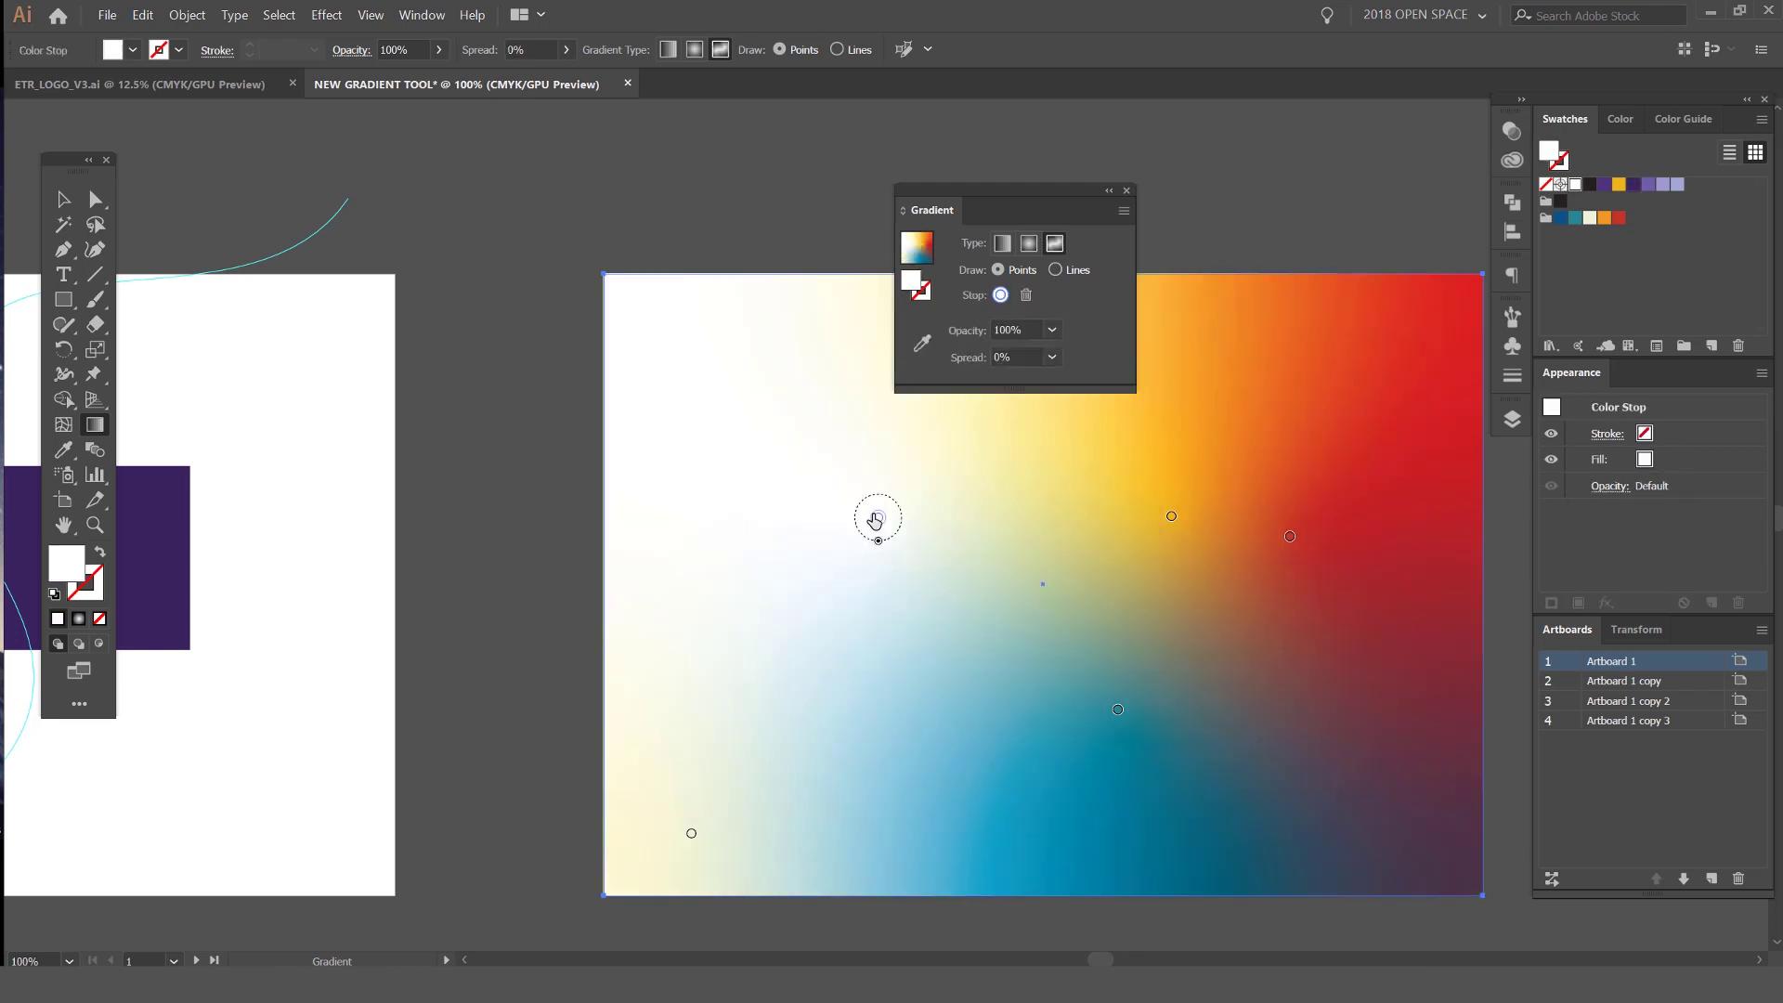
{"action": "key", "text": "Delete"}
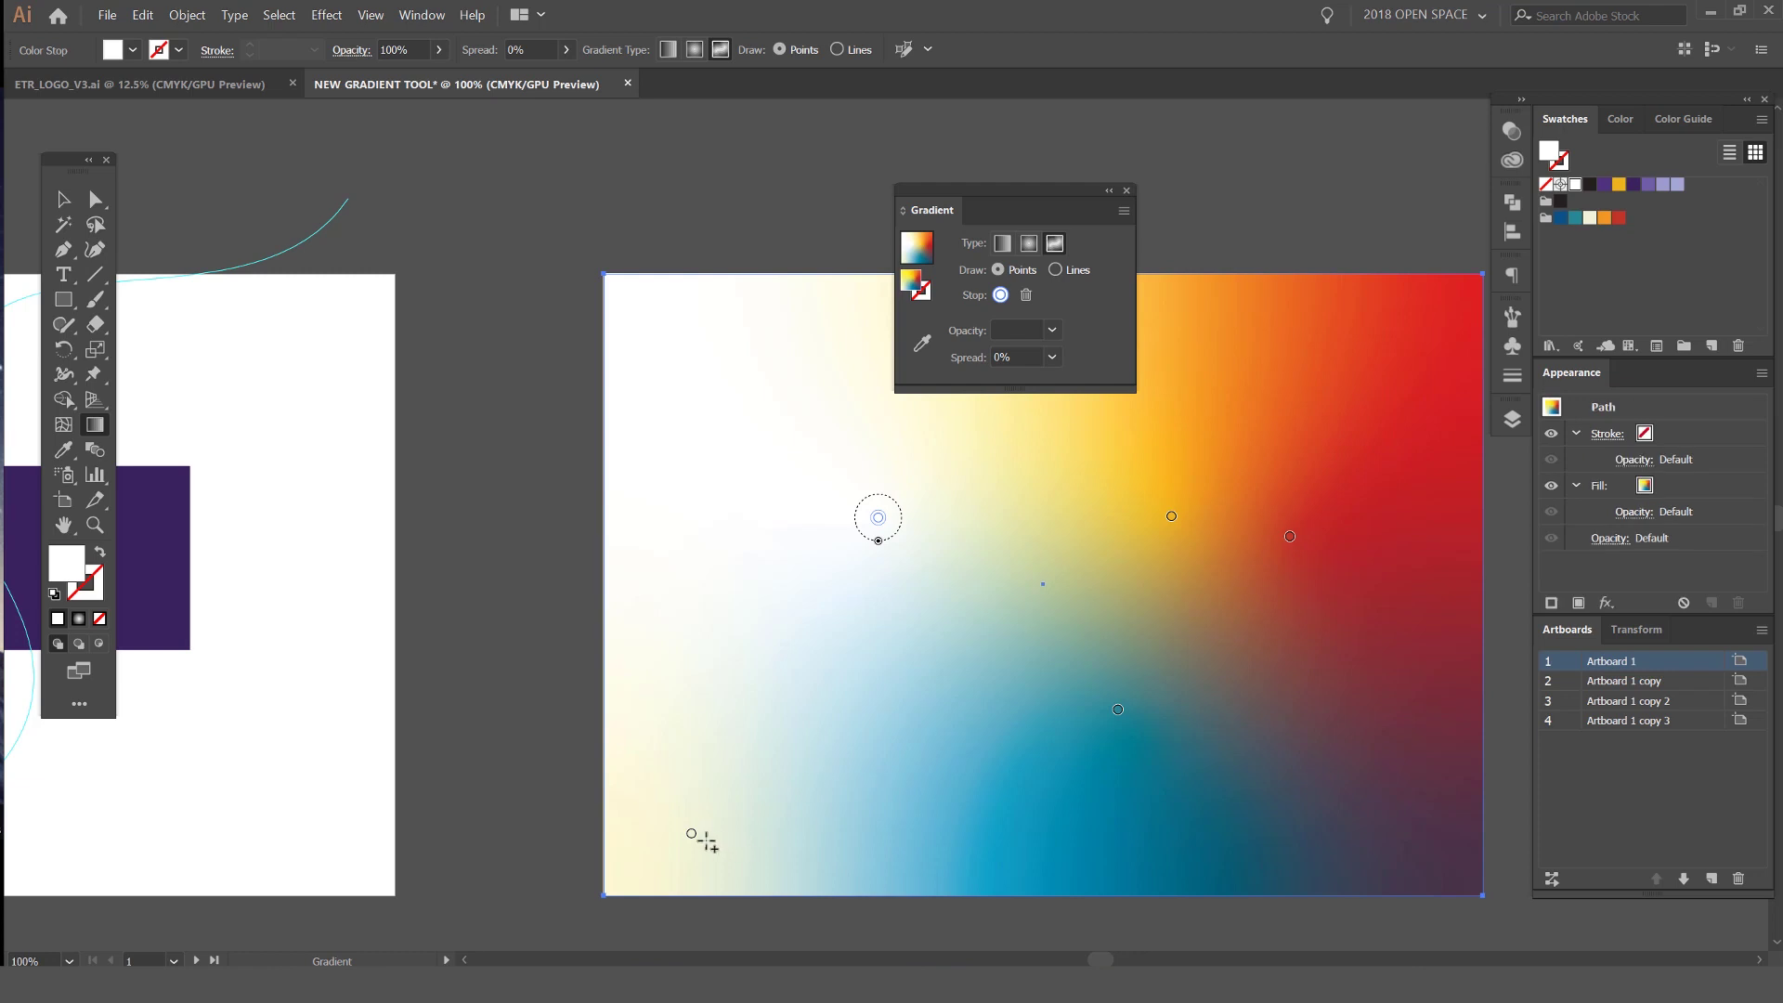
{"action": "left_click", "coordinate": [692, 838]}
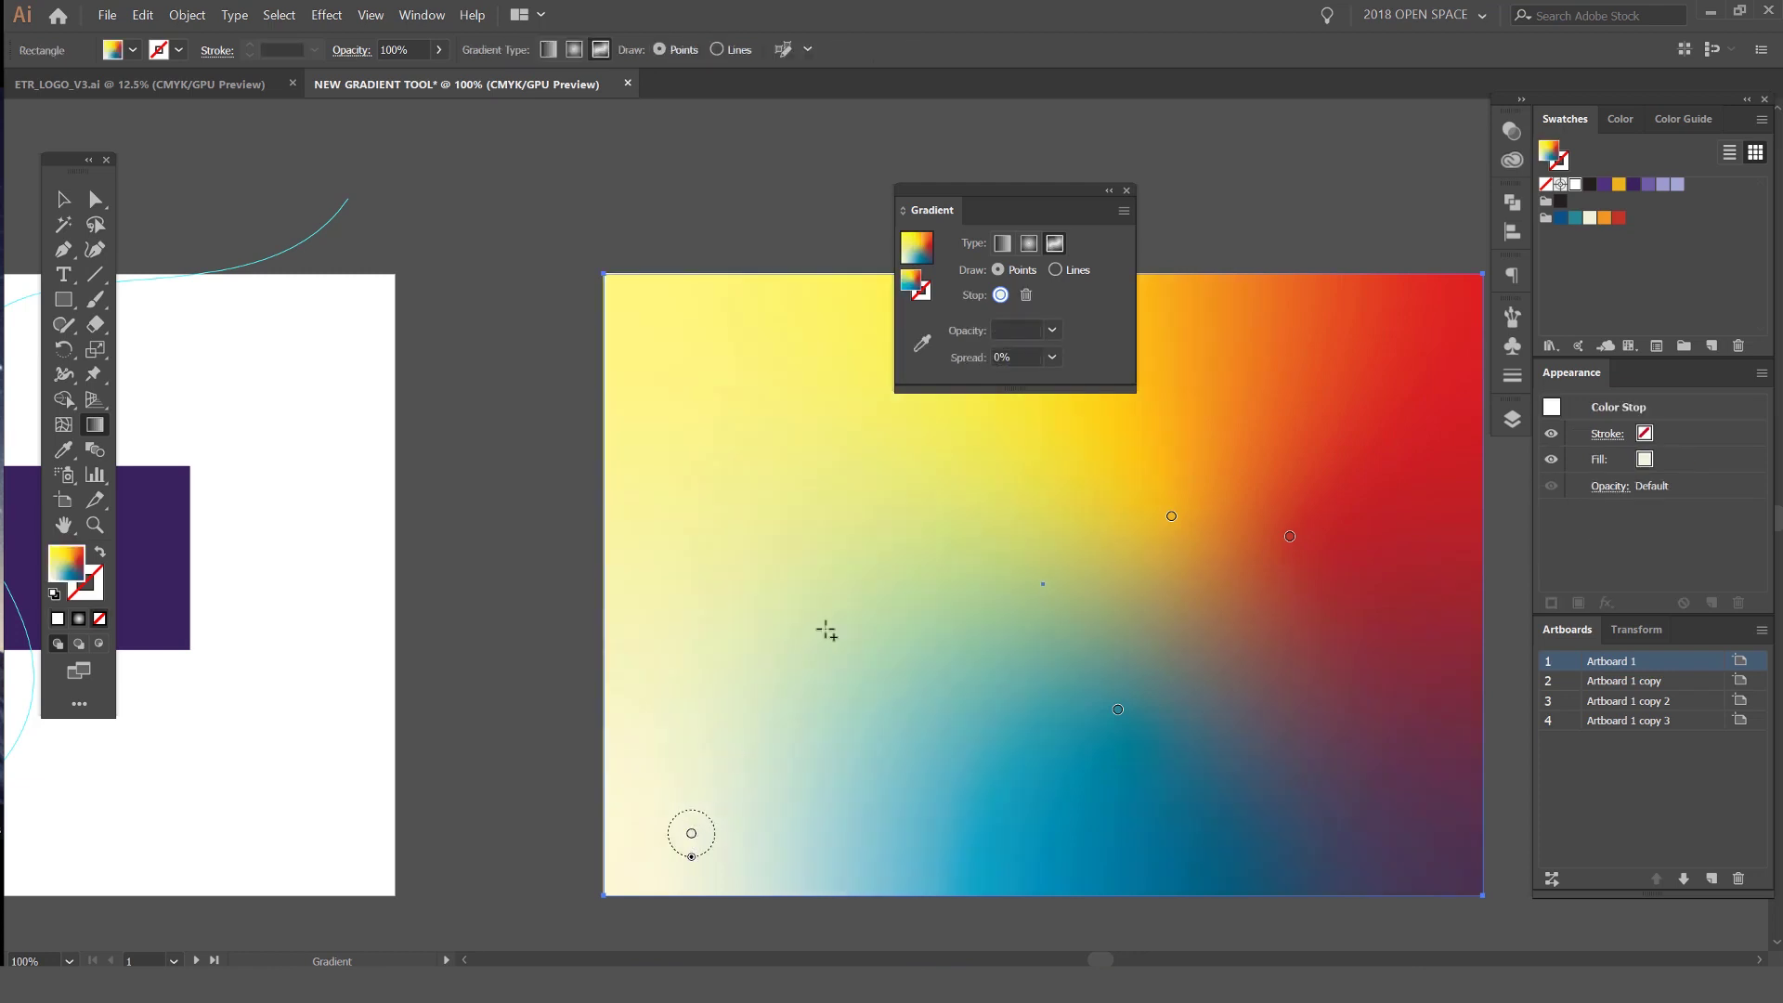
{"action": "key", "text": "Delete"}
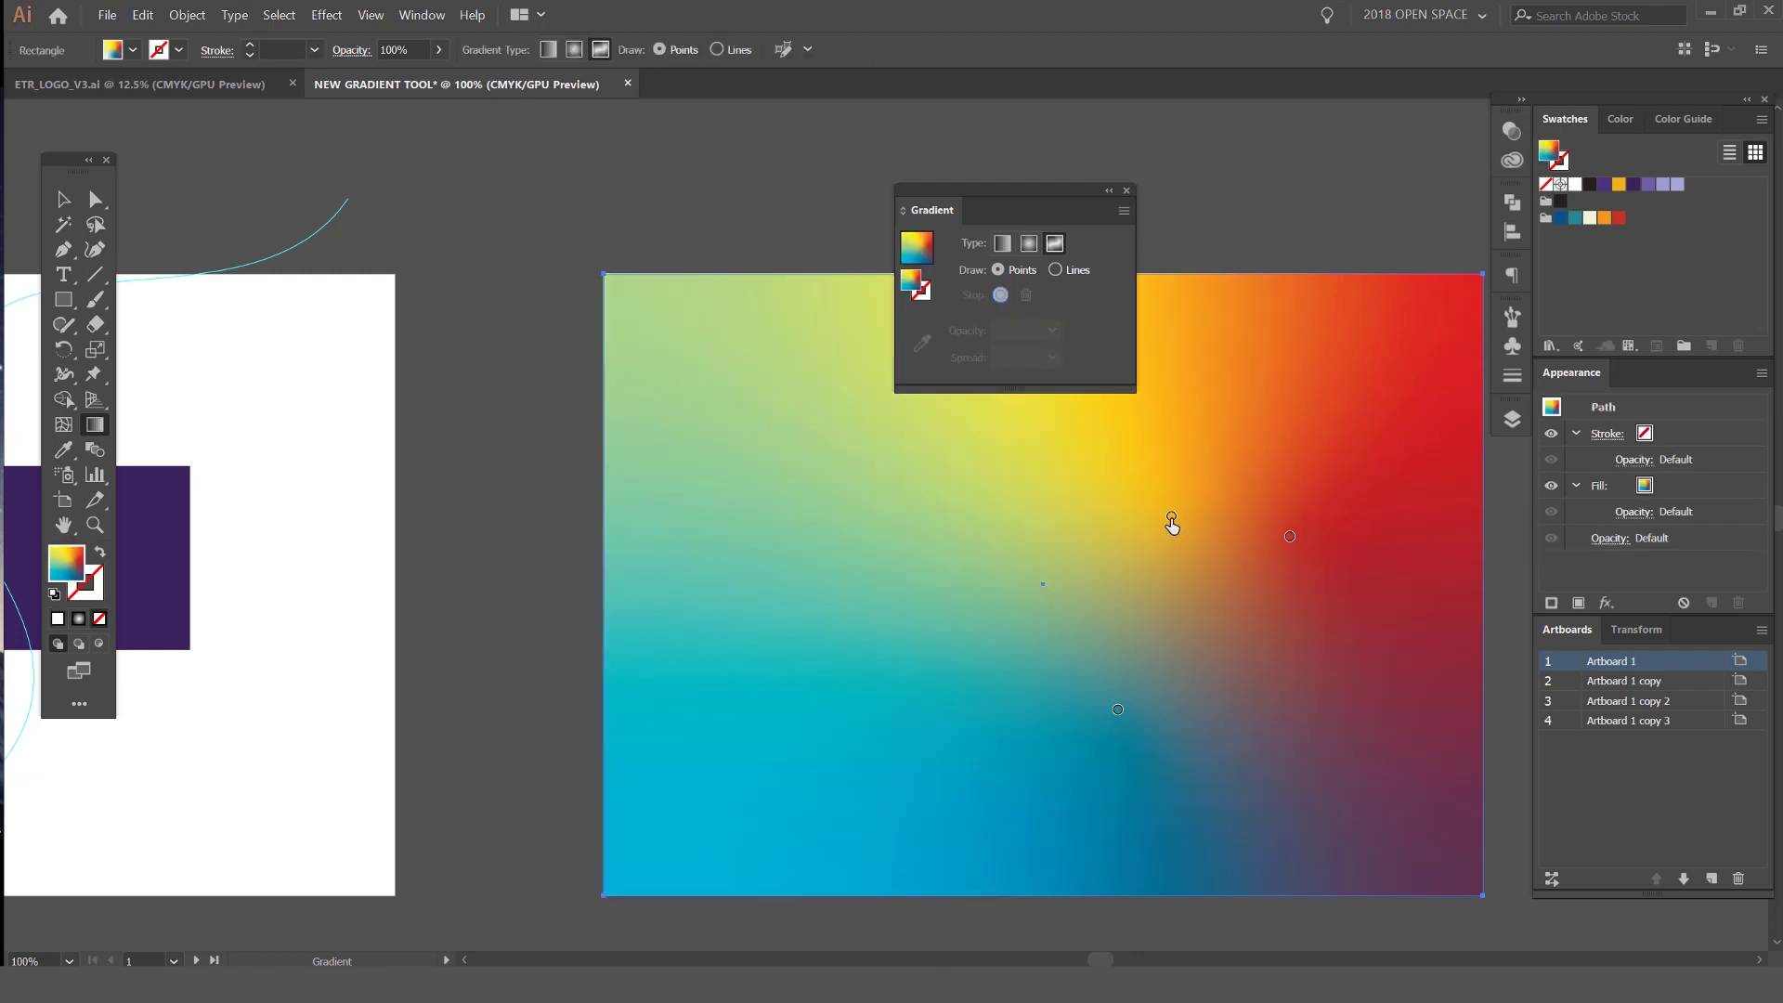
Move the yellow stop to the gradient's upper left and shift the teal stop slightly left
{"action": "left_click_drag", "start_coordinate": [1170, 518], "coordinate": [777, 481]}
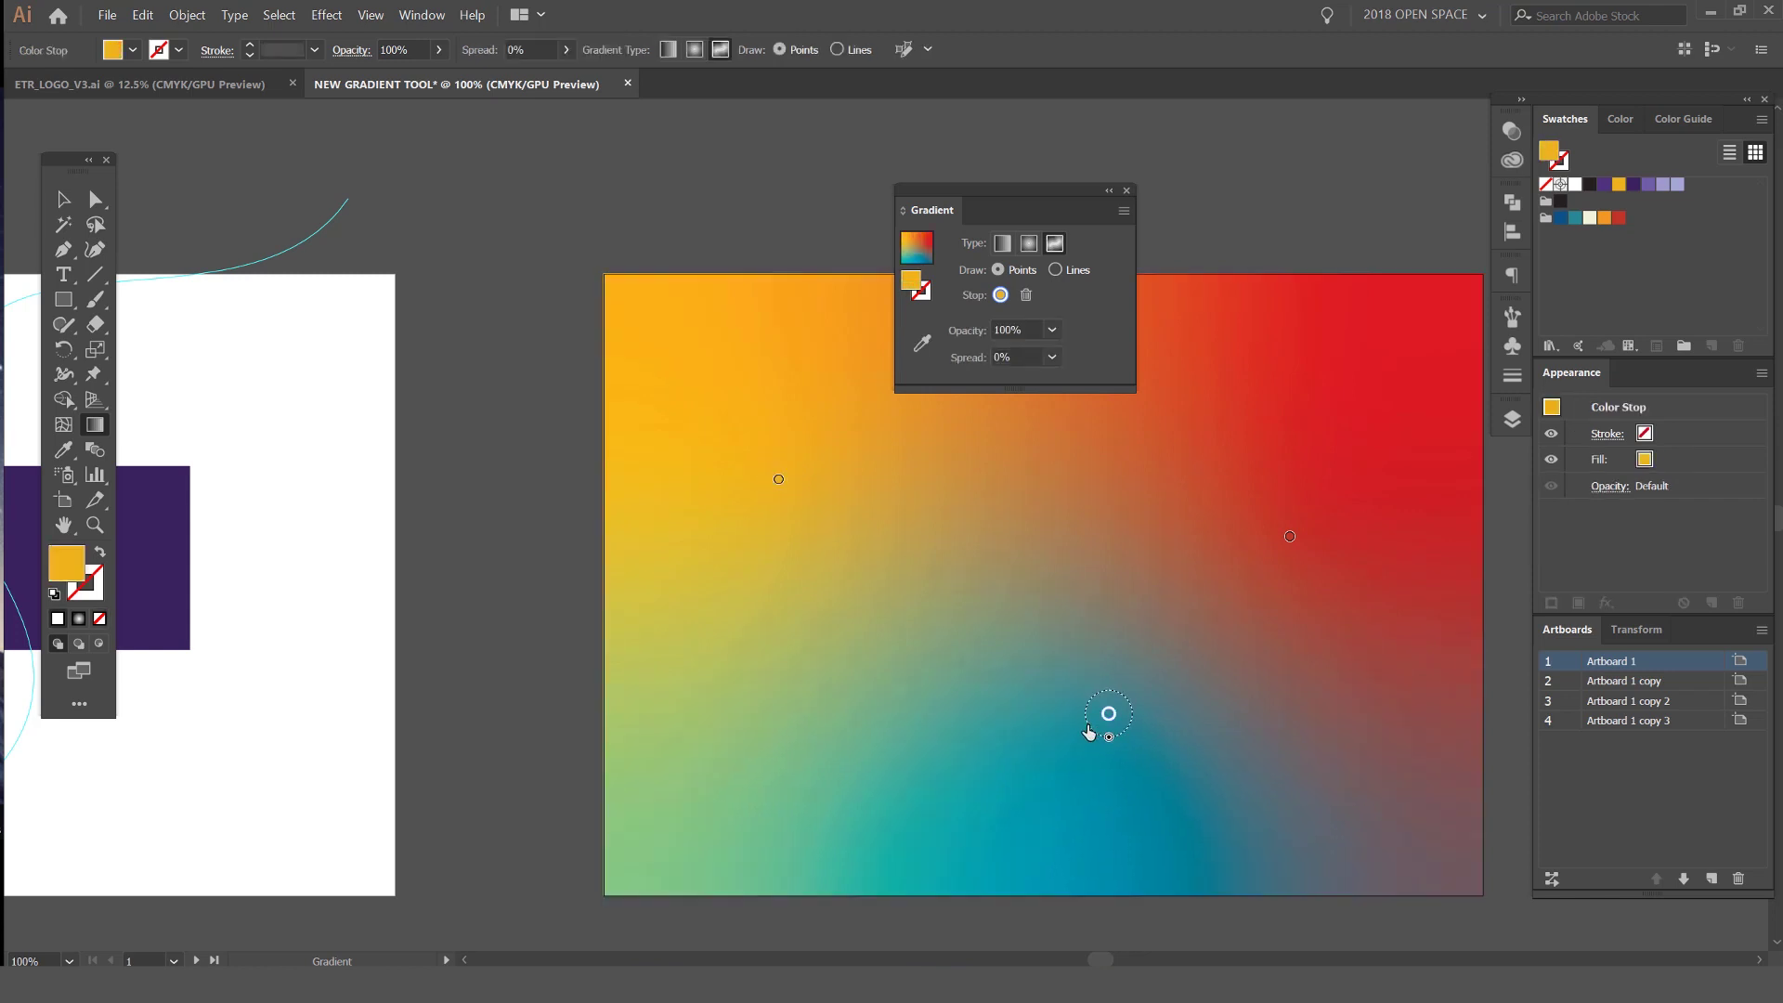
{"action": "left_click_drag", "start_coordinate": [1113, 712], "coordinate": [1066, 723]}
Add three color stops to the gradient: one at upper middle, one between the teal and red stops, one at lower left
{"action": "left_click_drag", "start_coordinate": [1014, 193], "coordinate": [1031, 128]}
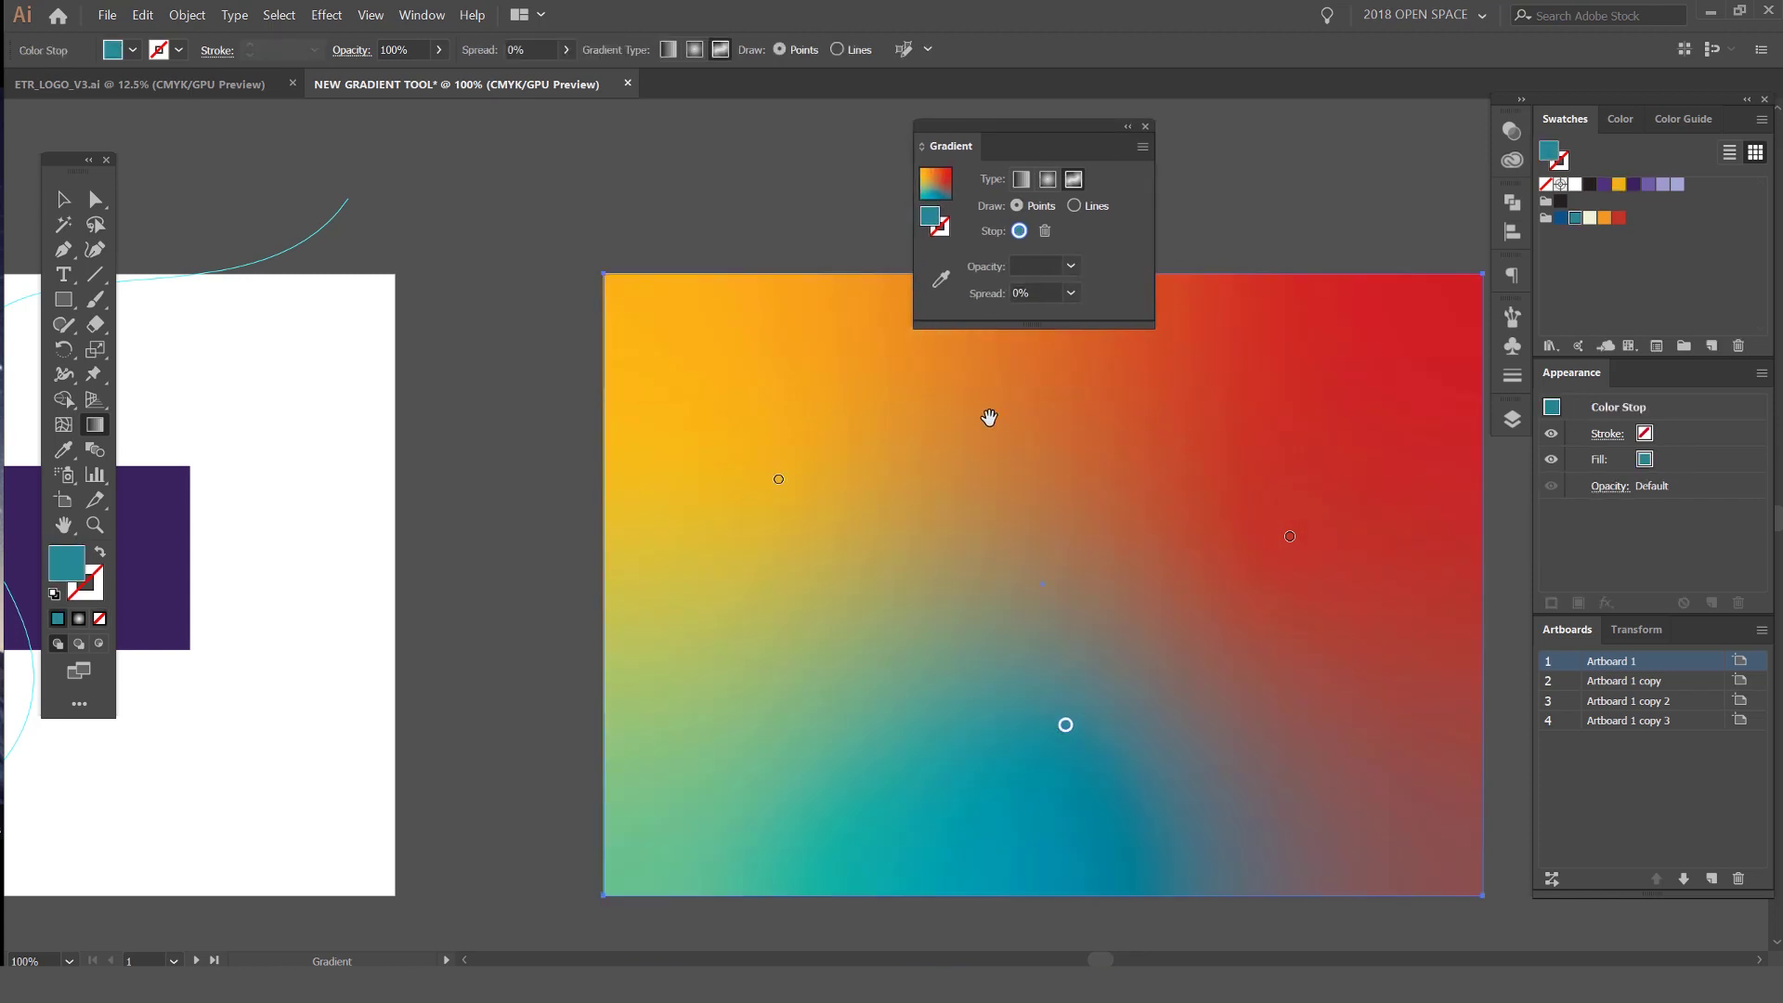
{"action": "left_click_drag", "start_coordinate": [1113, 486], "coordinate": [899, 465]}
{"action": "left_click", "coordinate": [785, 430]}
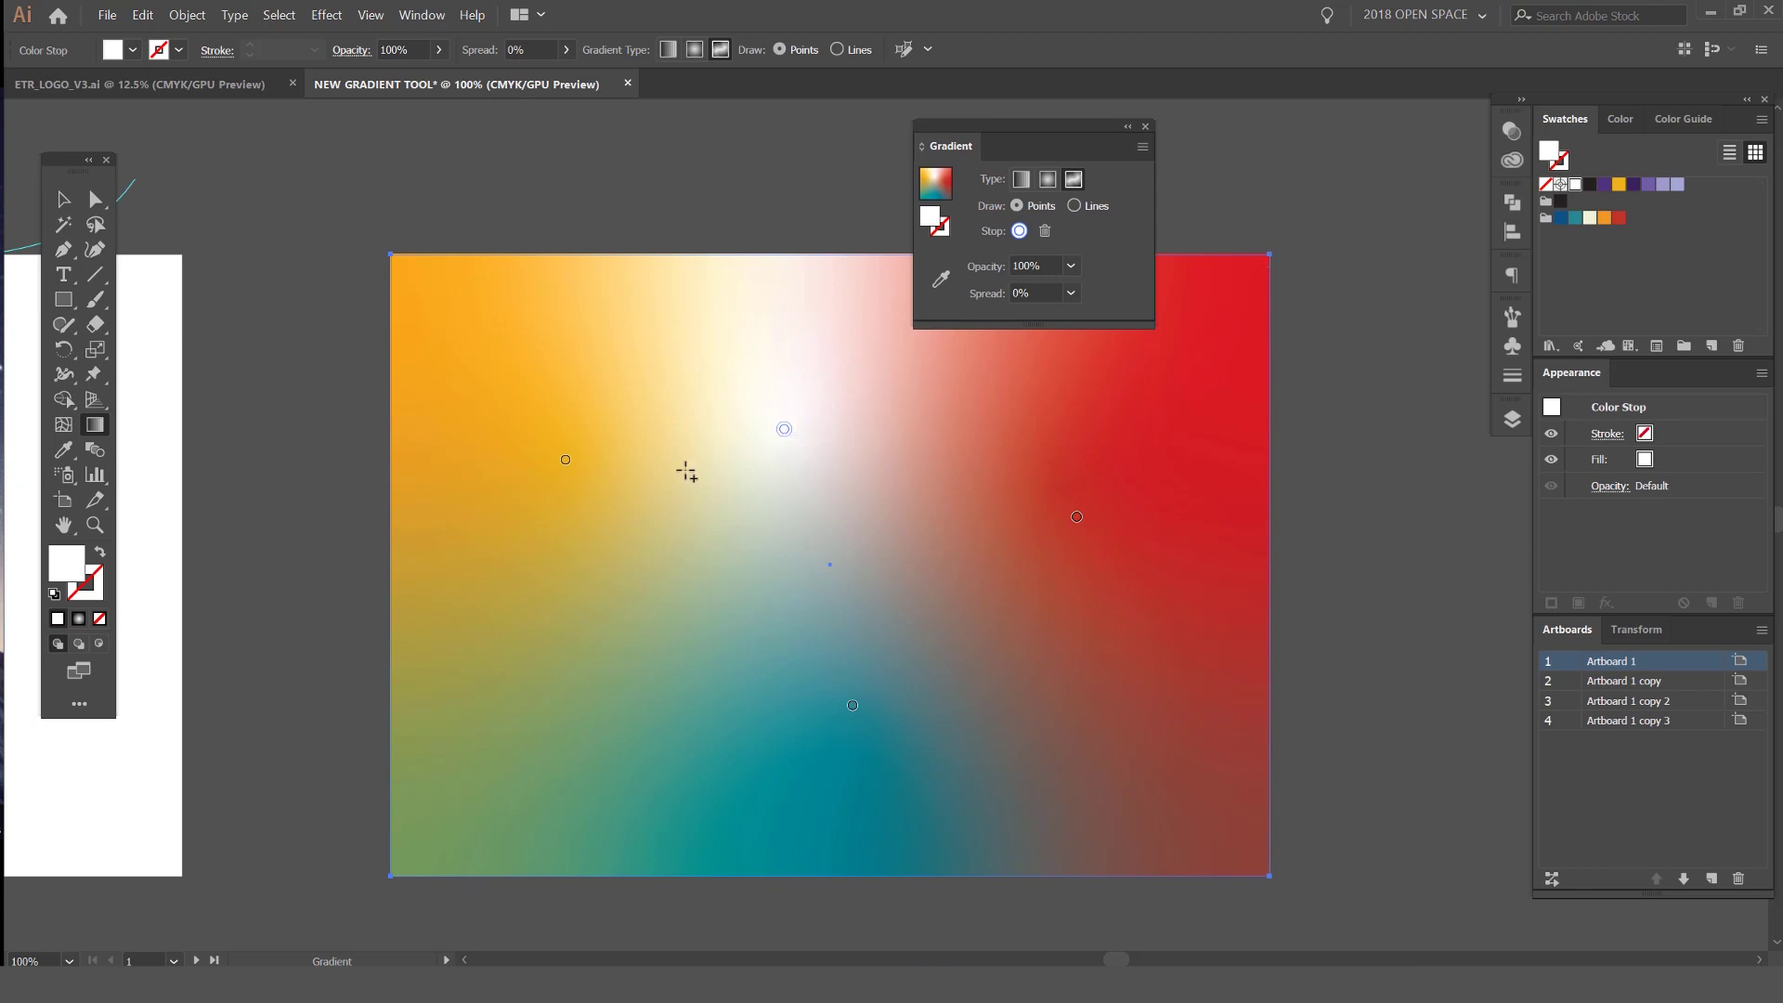
{"action": "left_click", "coordinate": [1016, 617]}
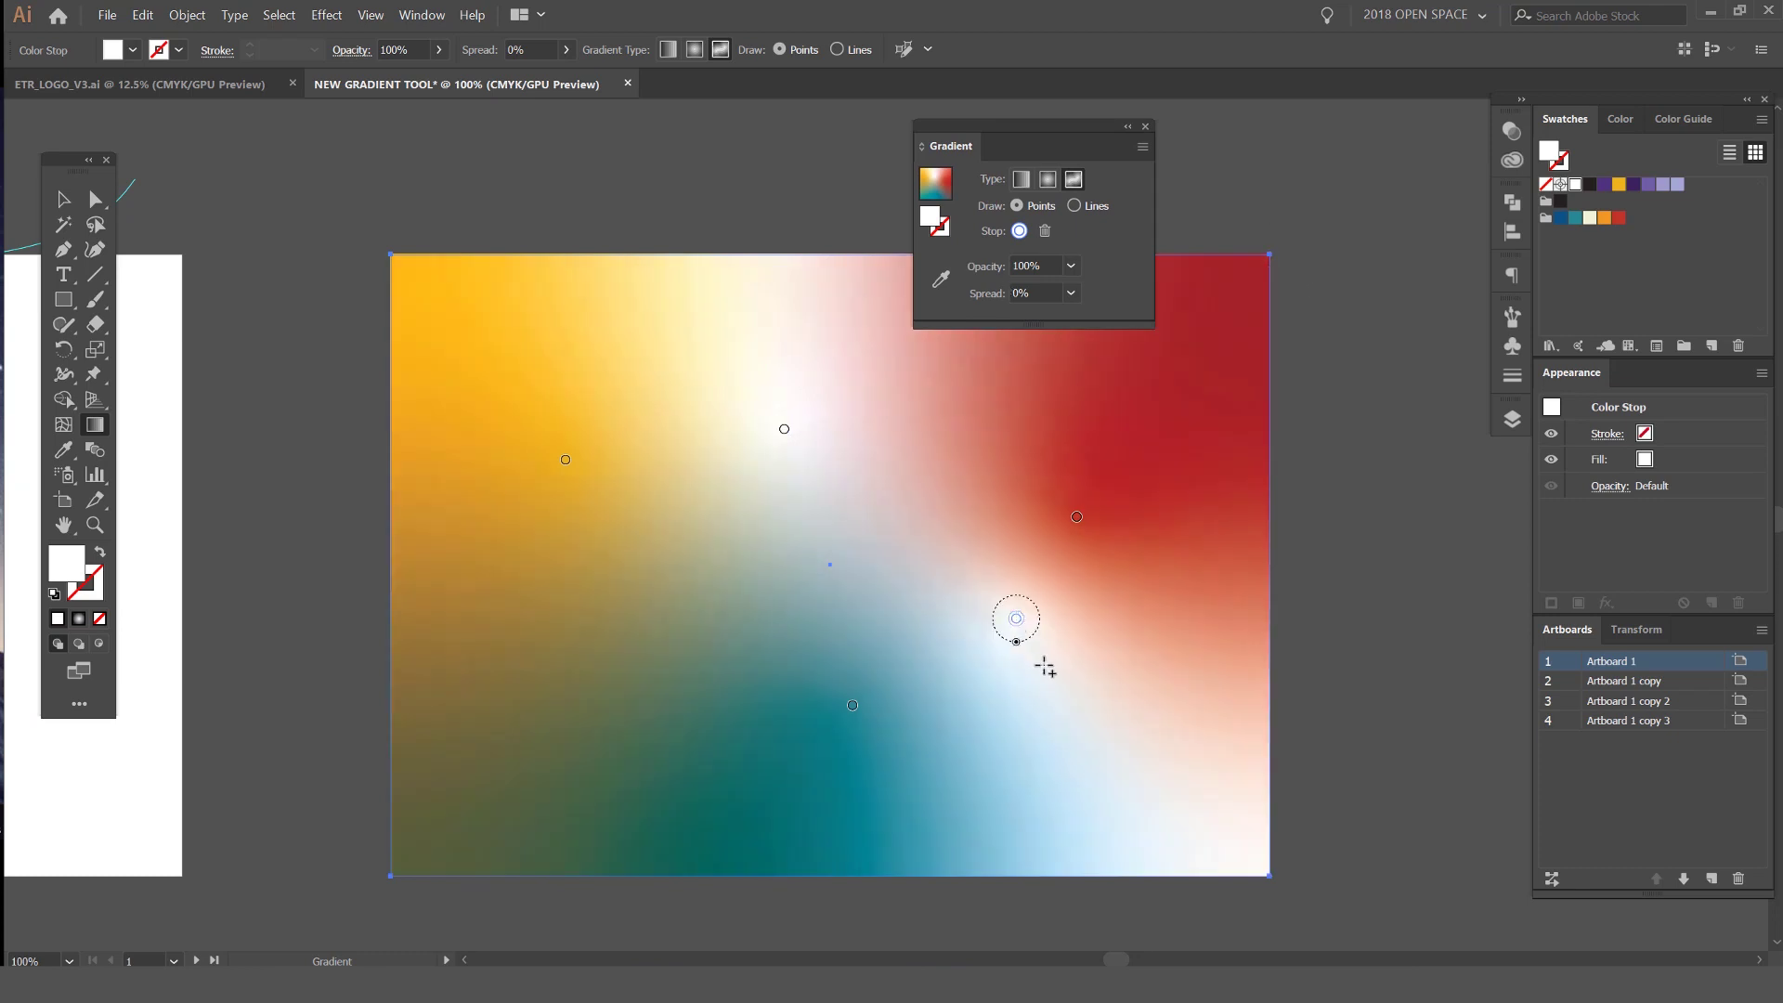
{"action": "left_click", "coordinate": [590, 746]}
Color the new lower-left stop orange, the lower-right one purple and the upper-middle one red, nudging the red one up and left
{"action": "left_click", "coordinate": [1604, 217]}
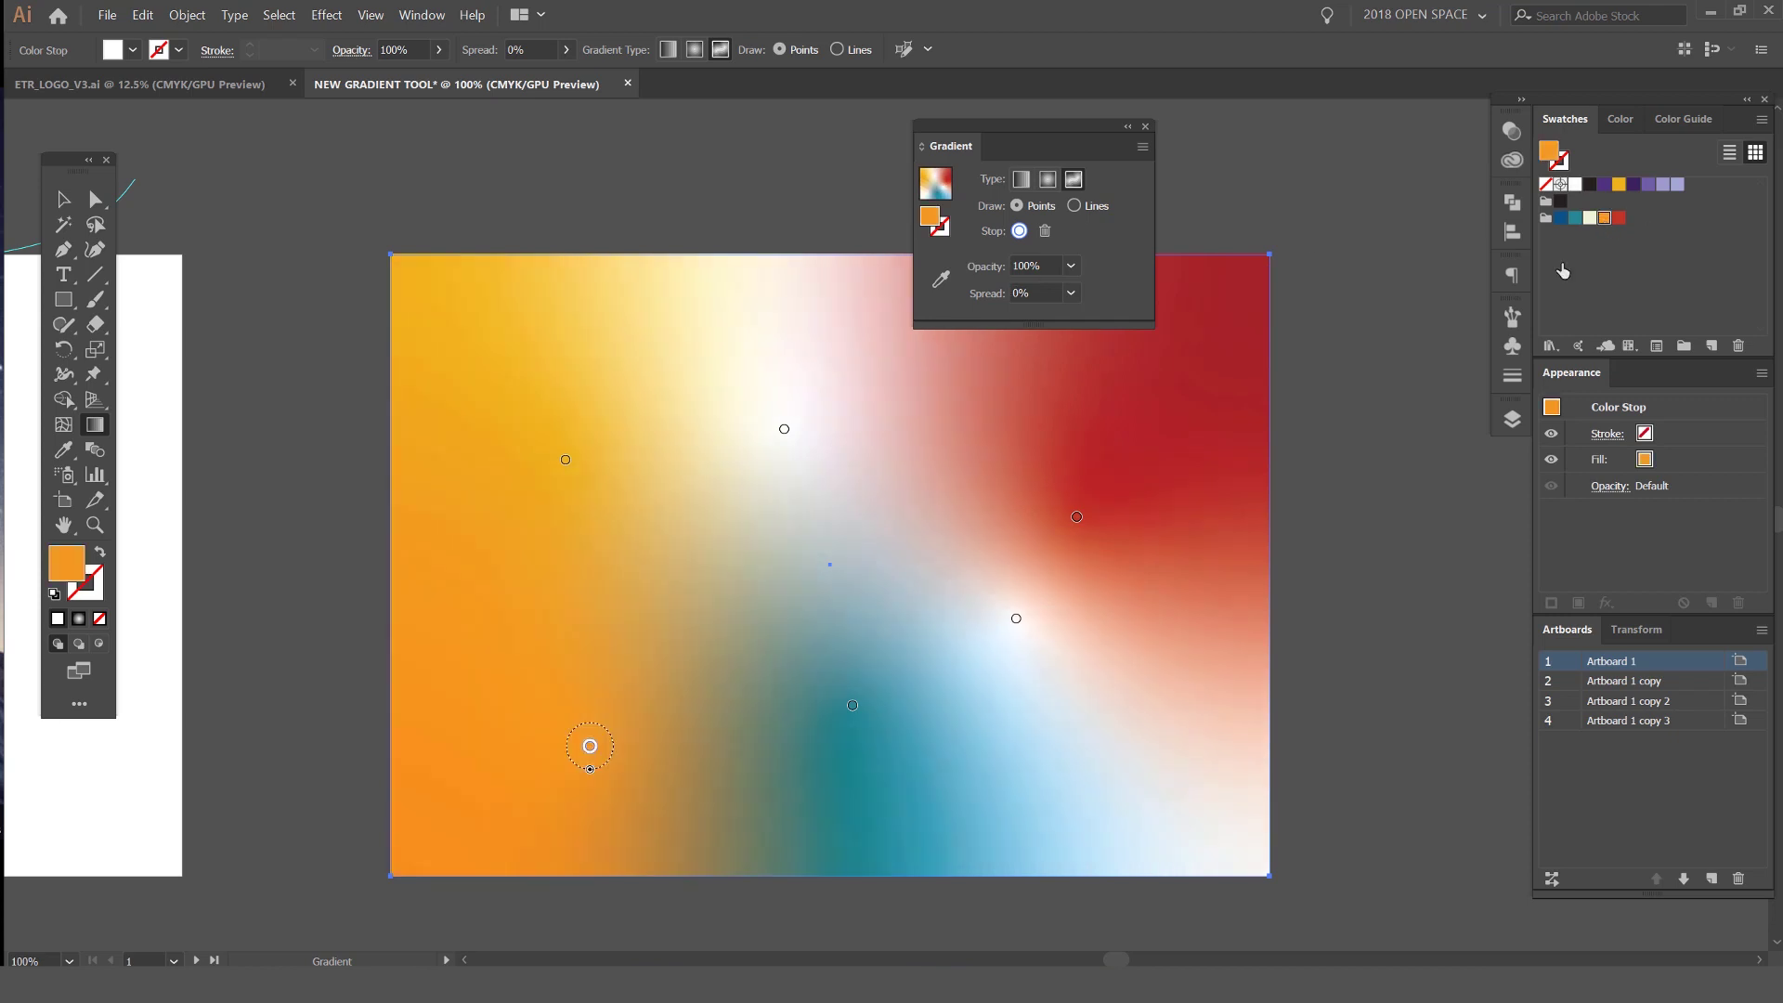
{"action": "left_click", "coordinate": [1016, 618]}
{"action": "left_click", "coordinate": [1636, 185]}
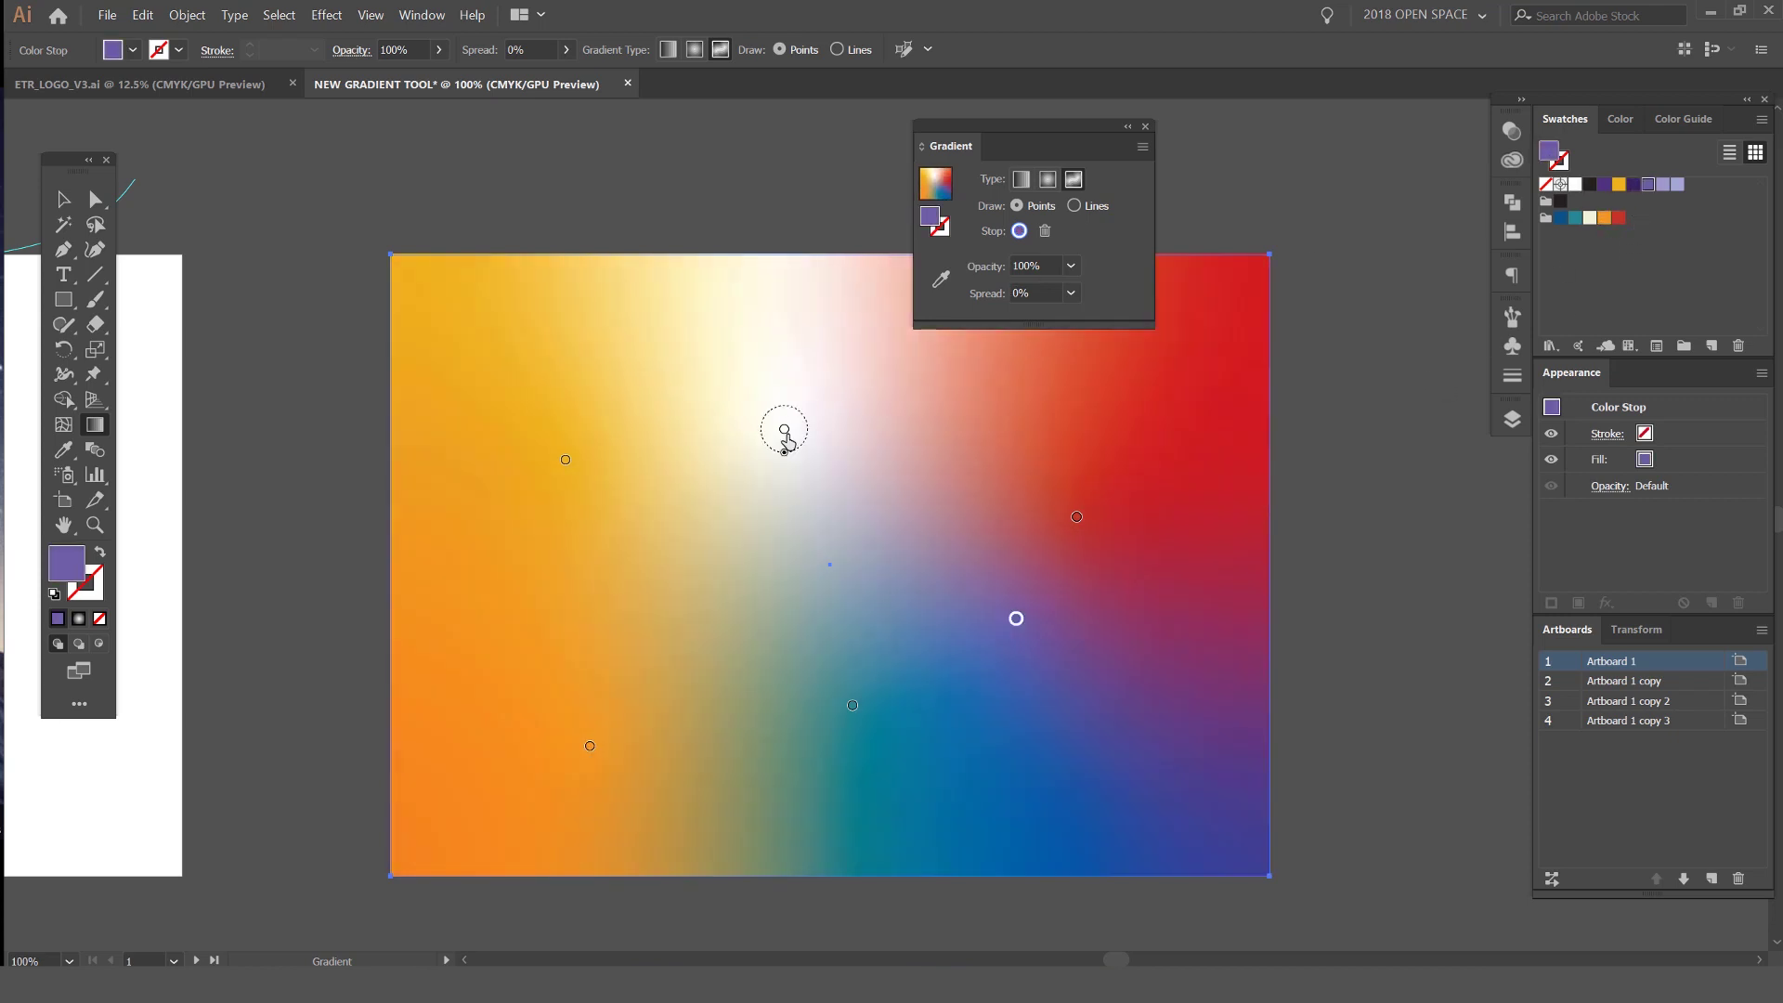
{"action": "left_click", "coordinate": [783, 429]}
{"action": "left_click", "coordinate": [1618, 217]}
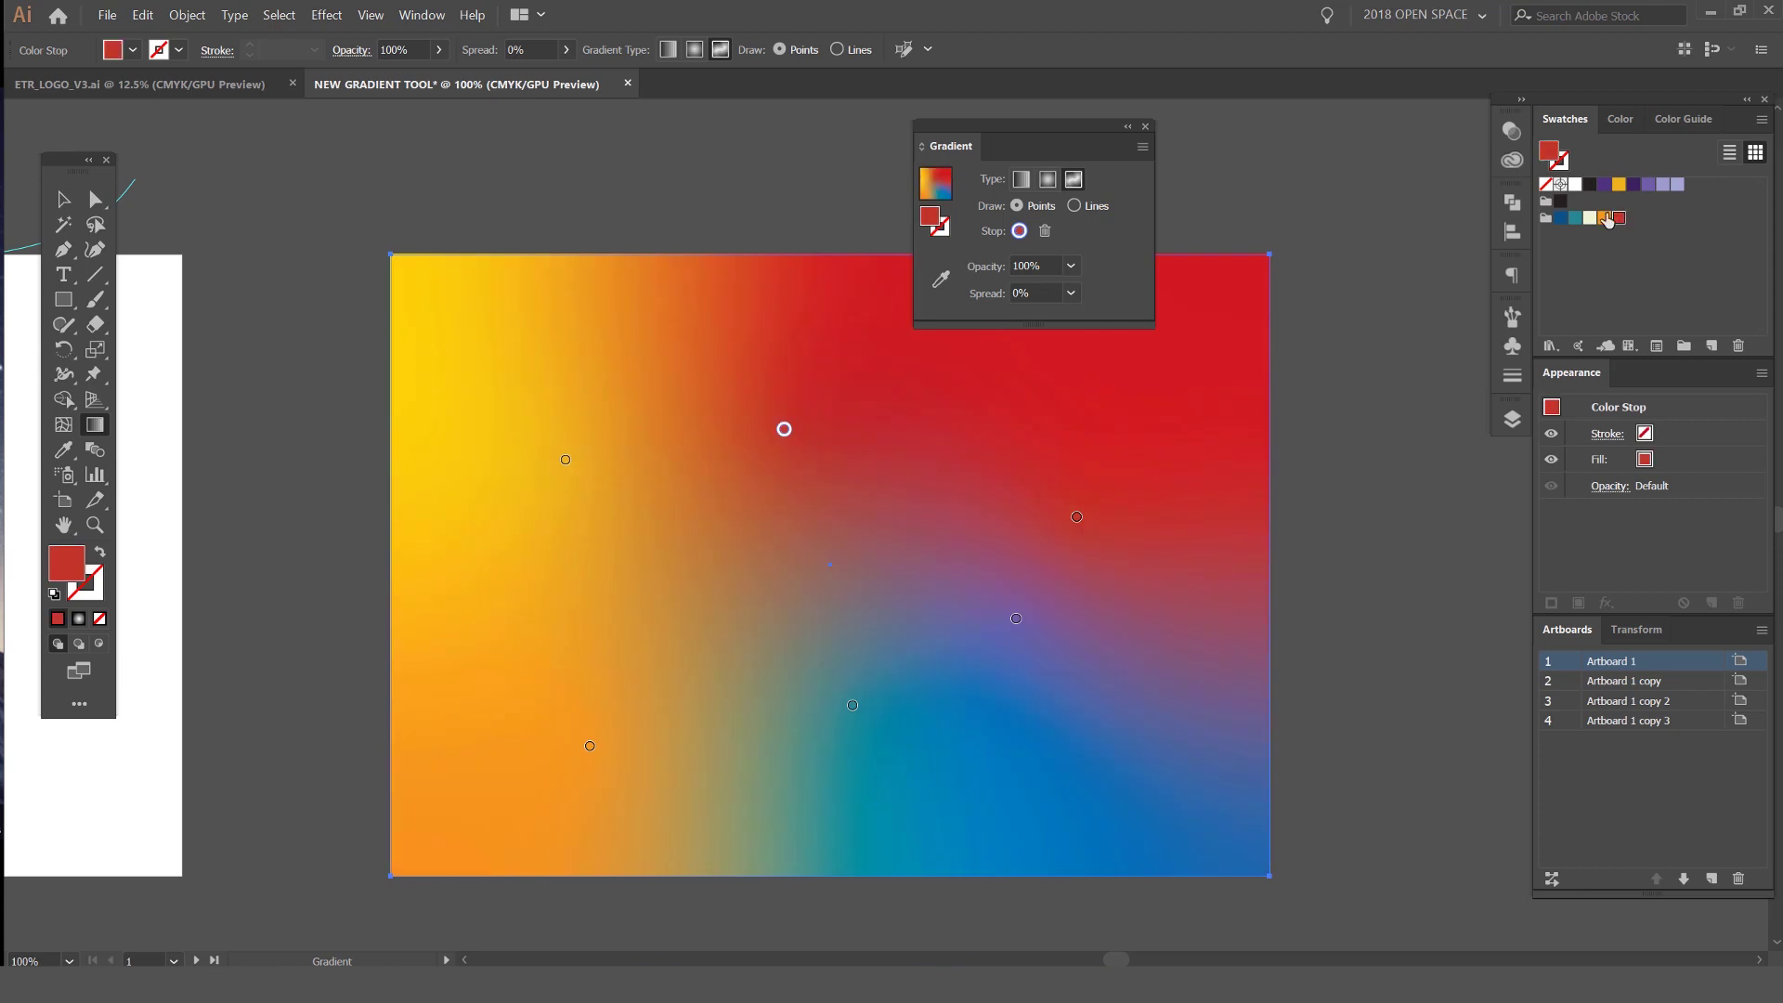
{"action": "left_click_drag", "start_coordinate": [1073, 131], "coordinate": [1064, 195]}
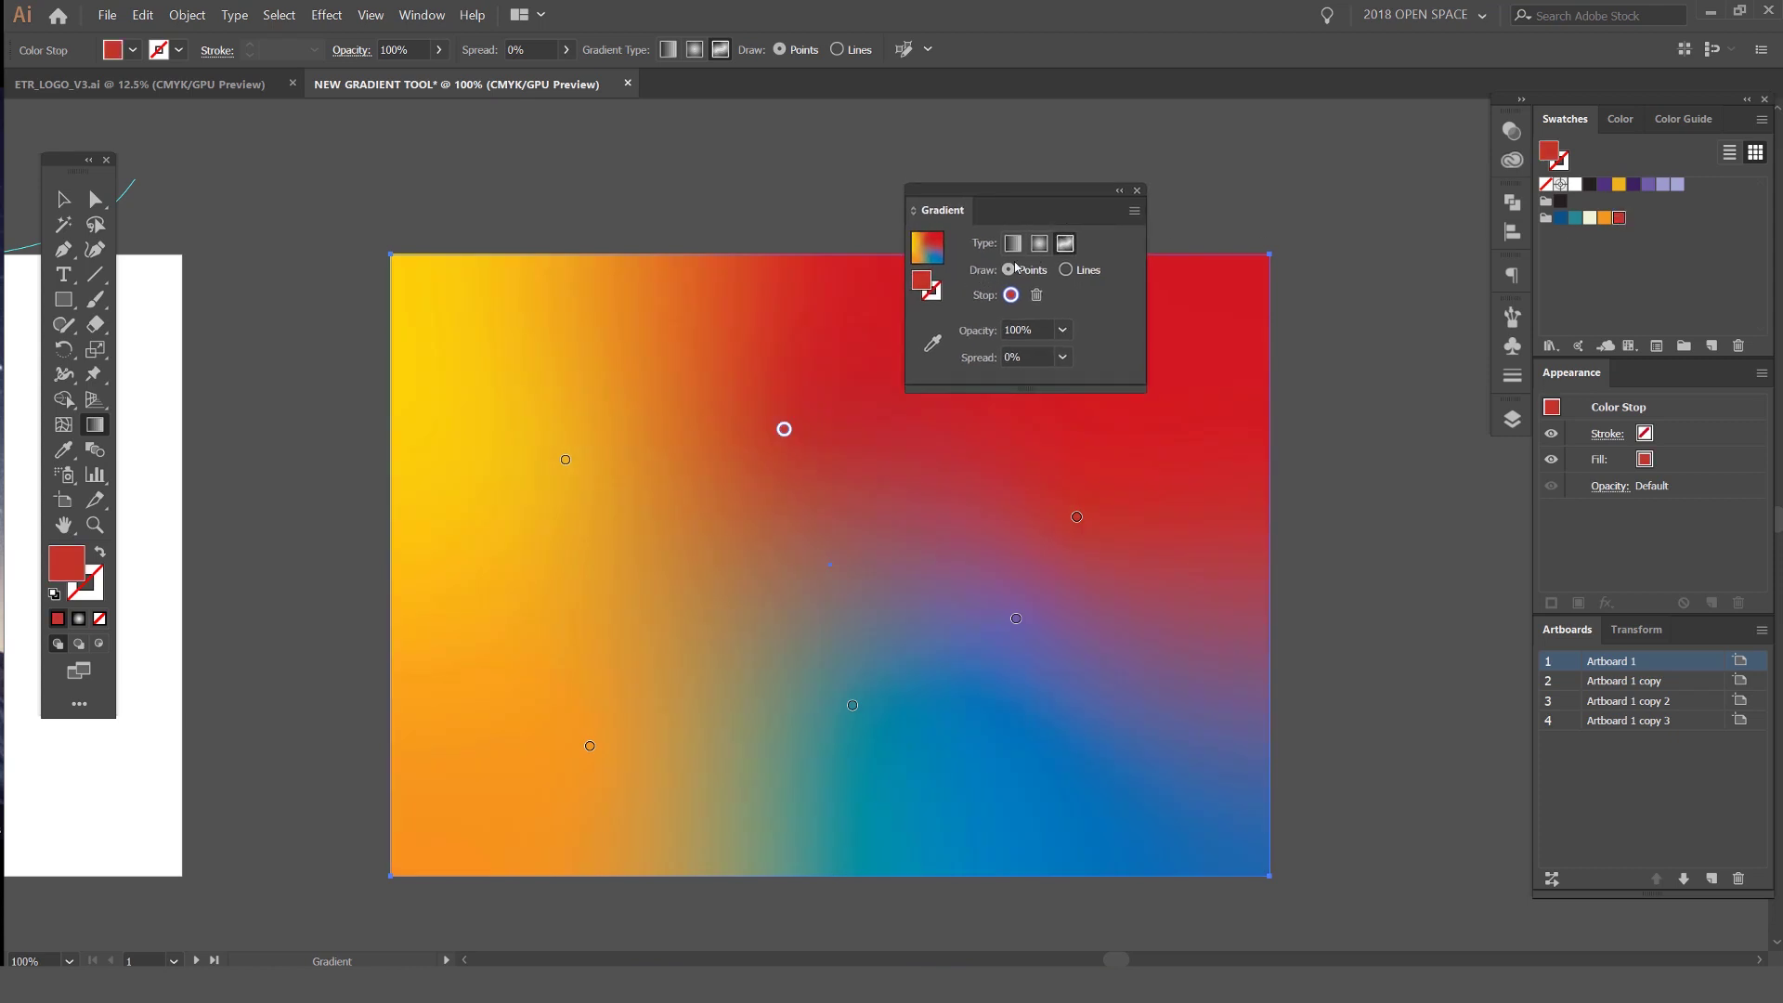
{"action": "left_click_drag", "start_coordinate": [784, 430], "coordinate": [764, 400]}
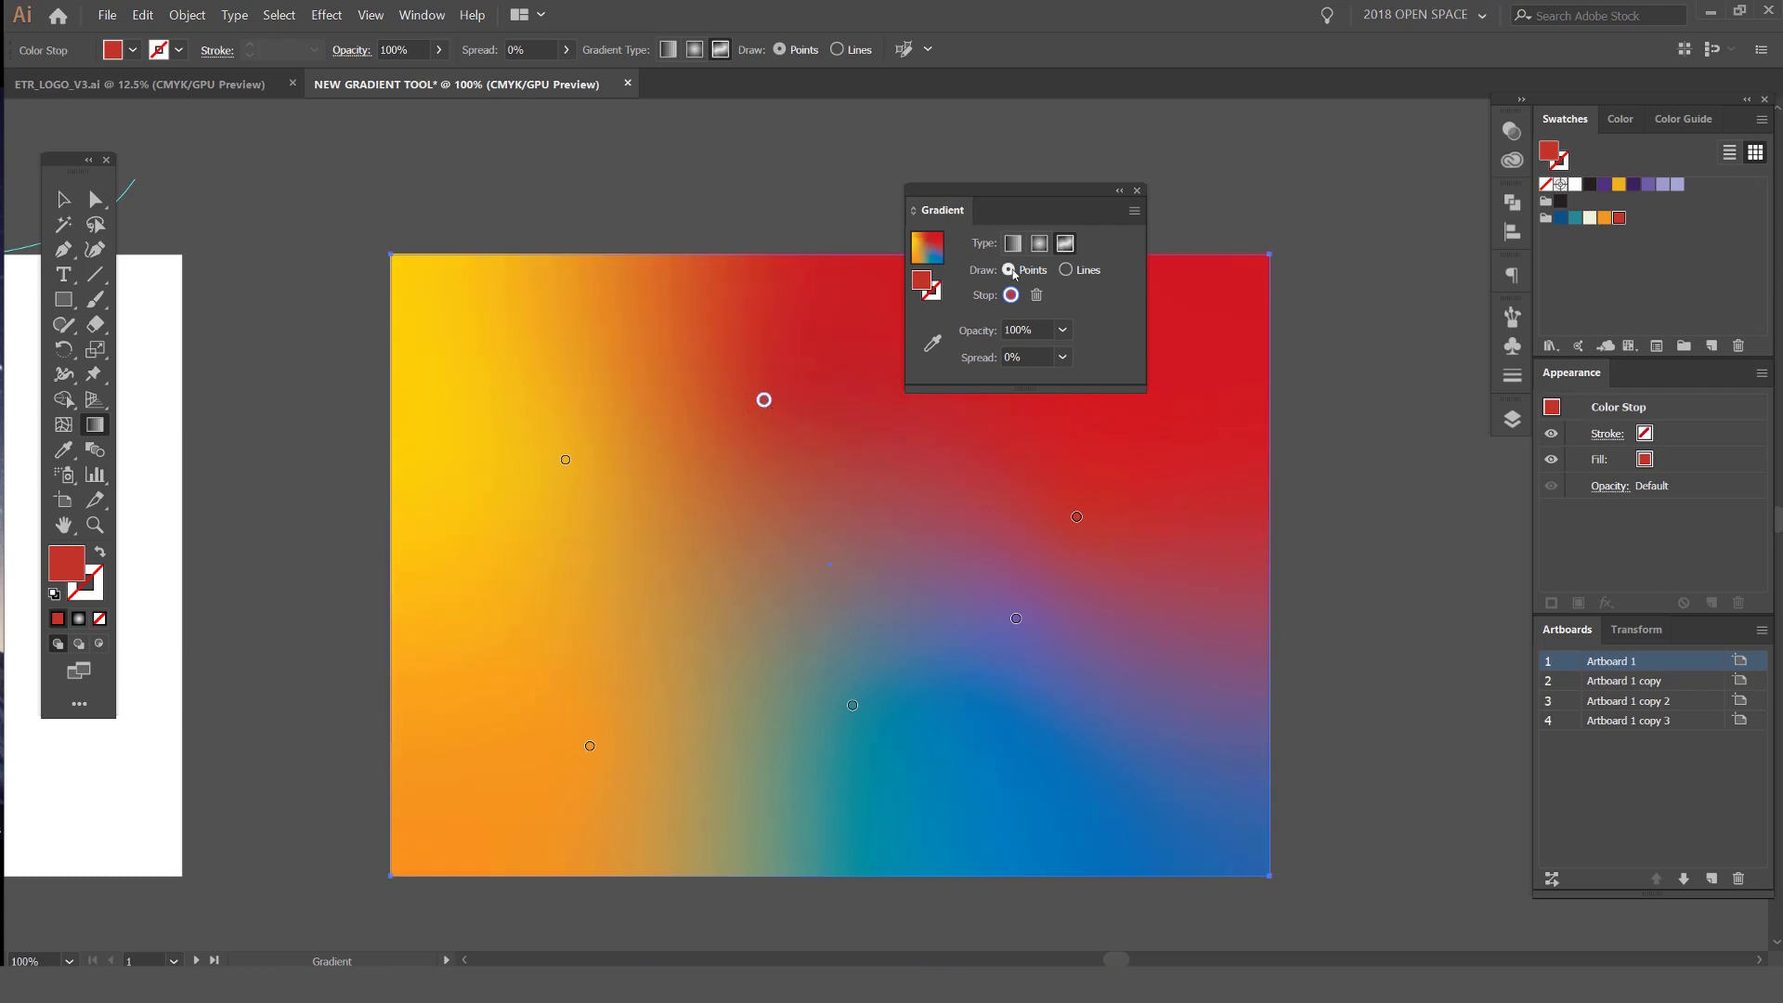
Draw a winding freeform gradient line of seven white color stops from the artwork's upper left to its upper right
{"action": "left_click", "coordinate": [1066, 270]}
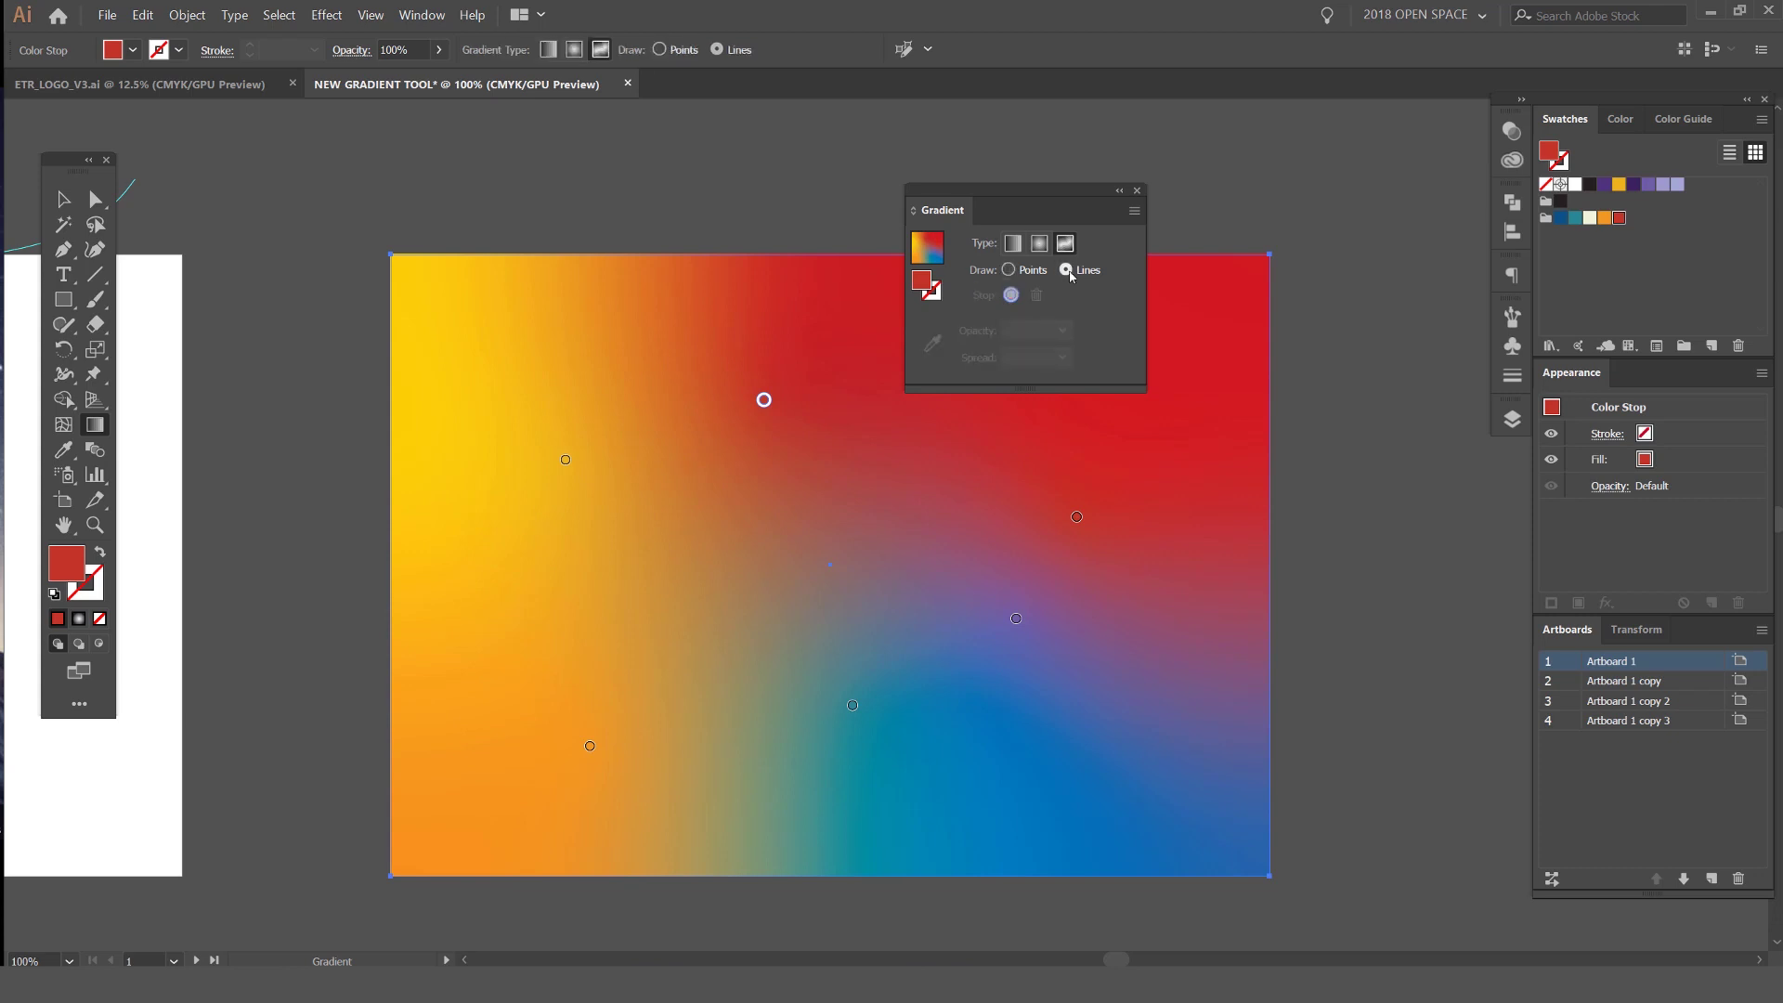
{"action": "left_click", "coordinate": [484, 348]}
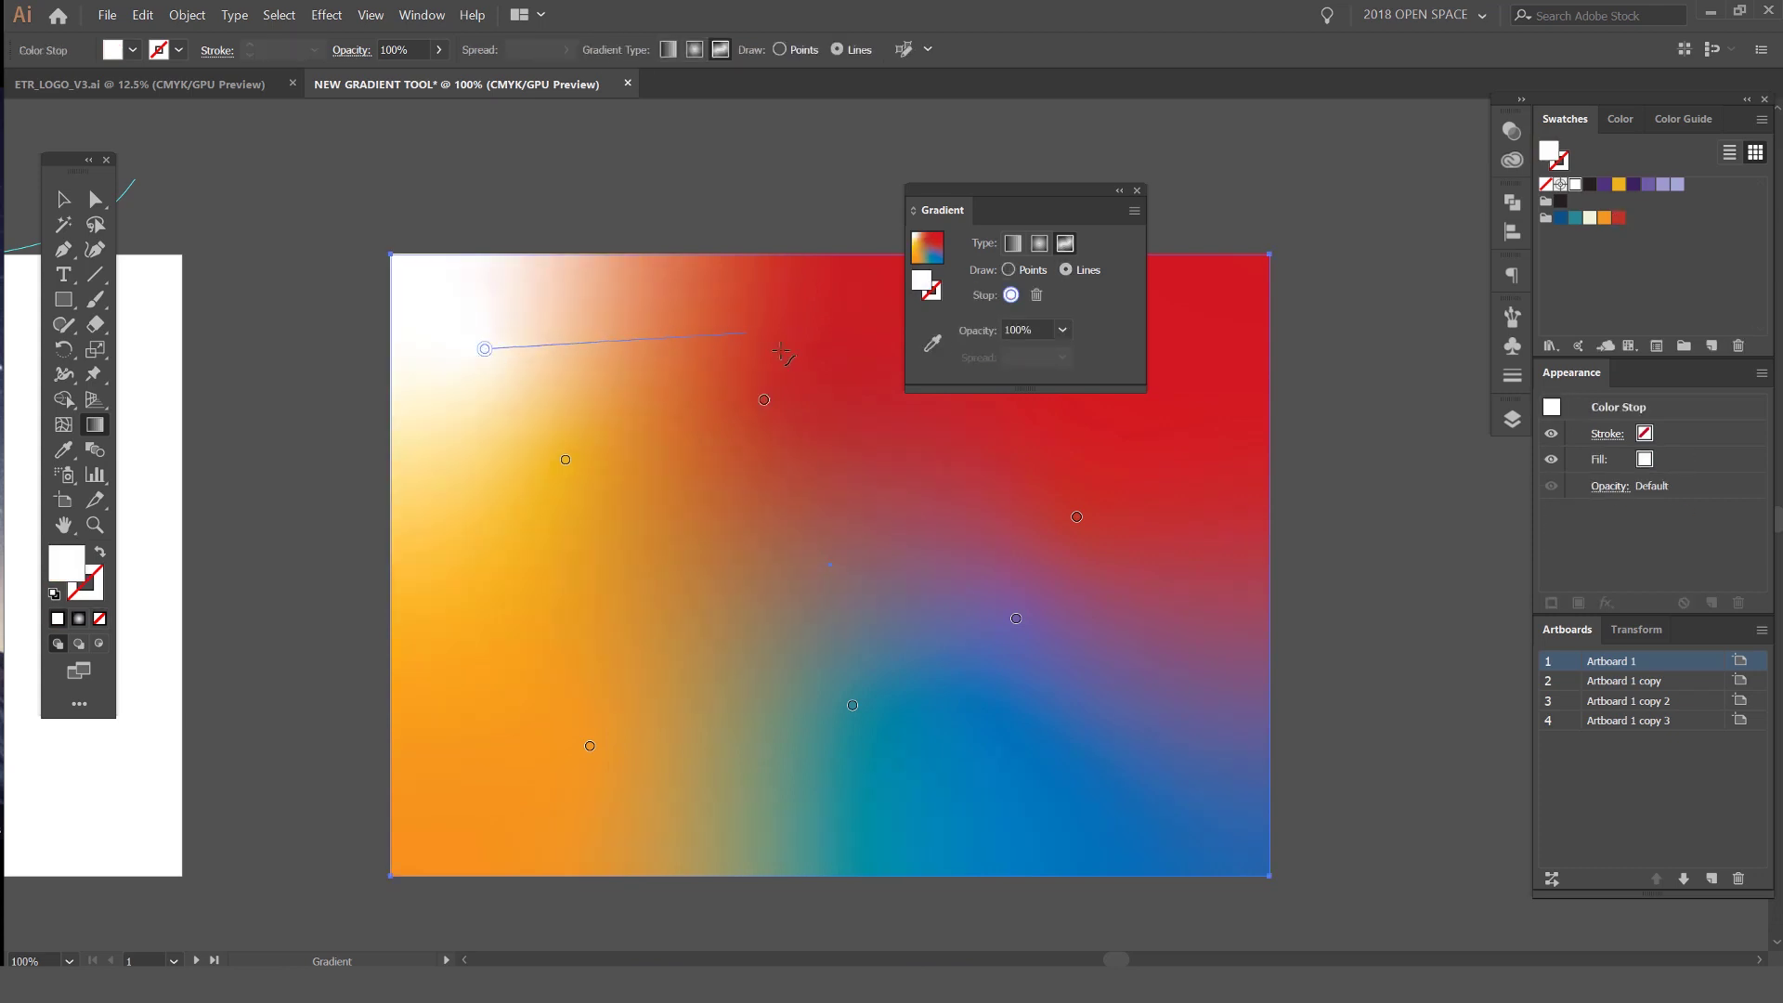
{"action": "left_click", "coordinate": [781, 330]}
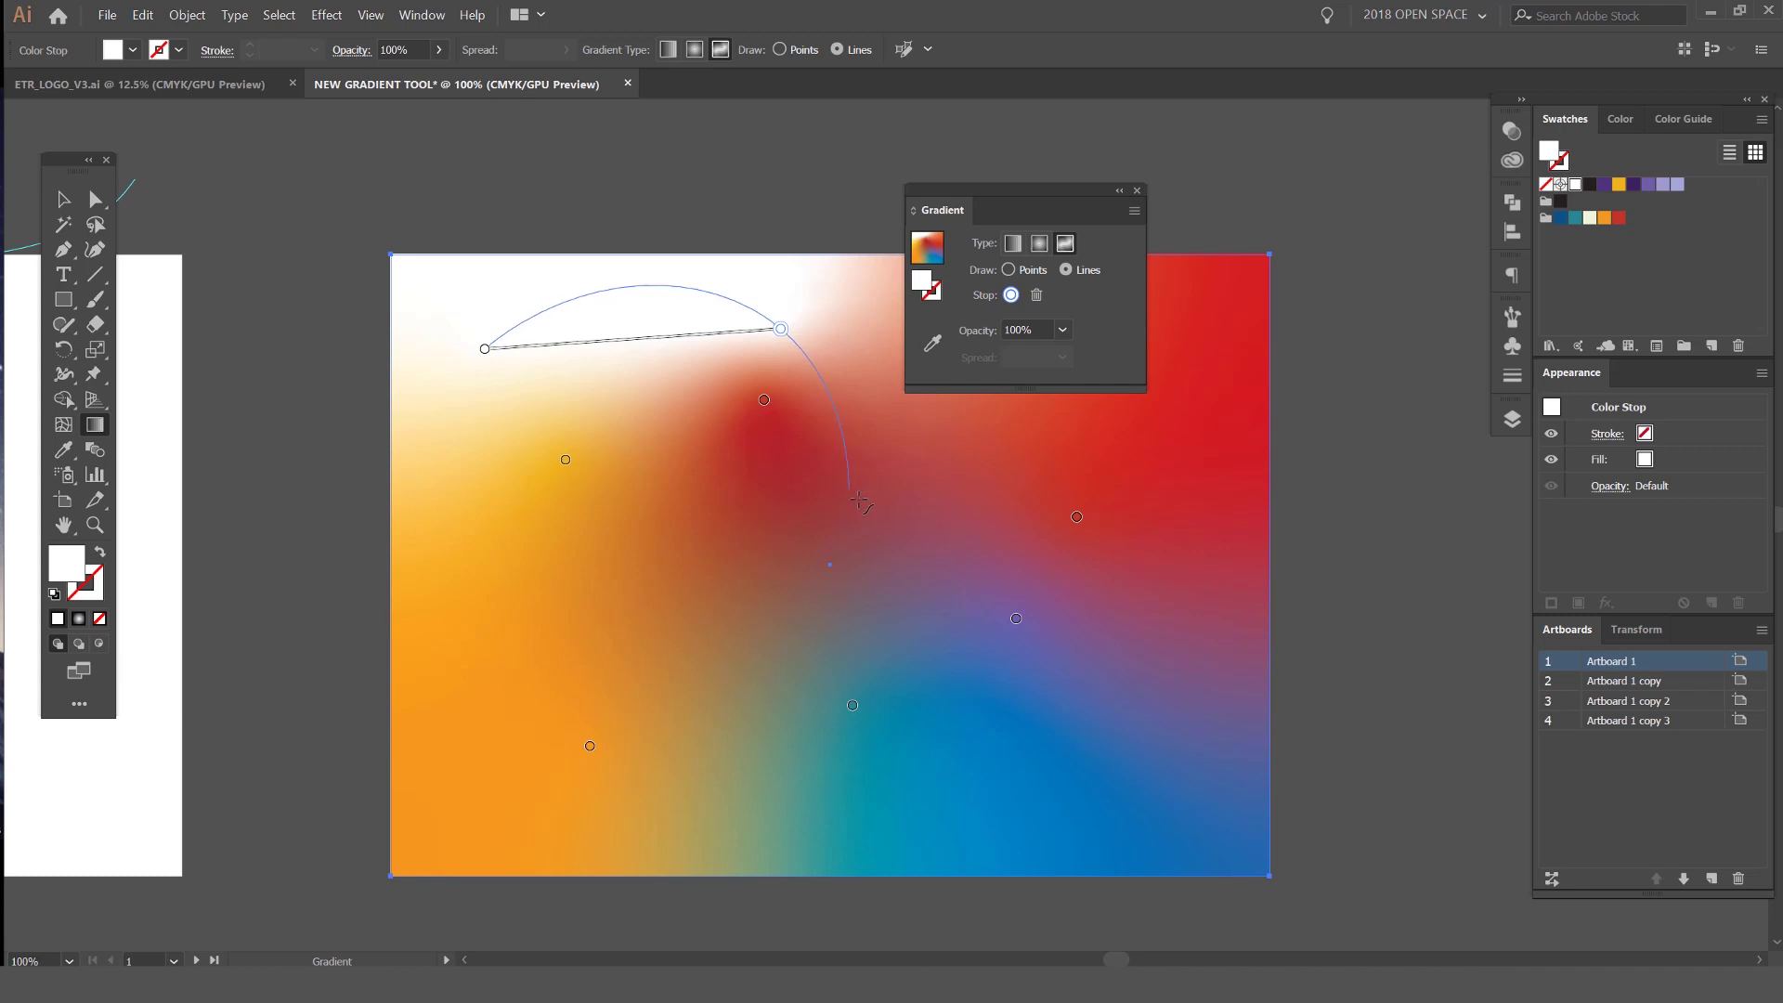
{"action": "left_click", "coordinate": [829, 498]}
{"action": "left_click", "coordinate": [585, 672]}
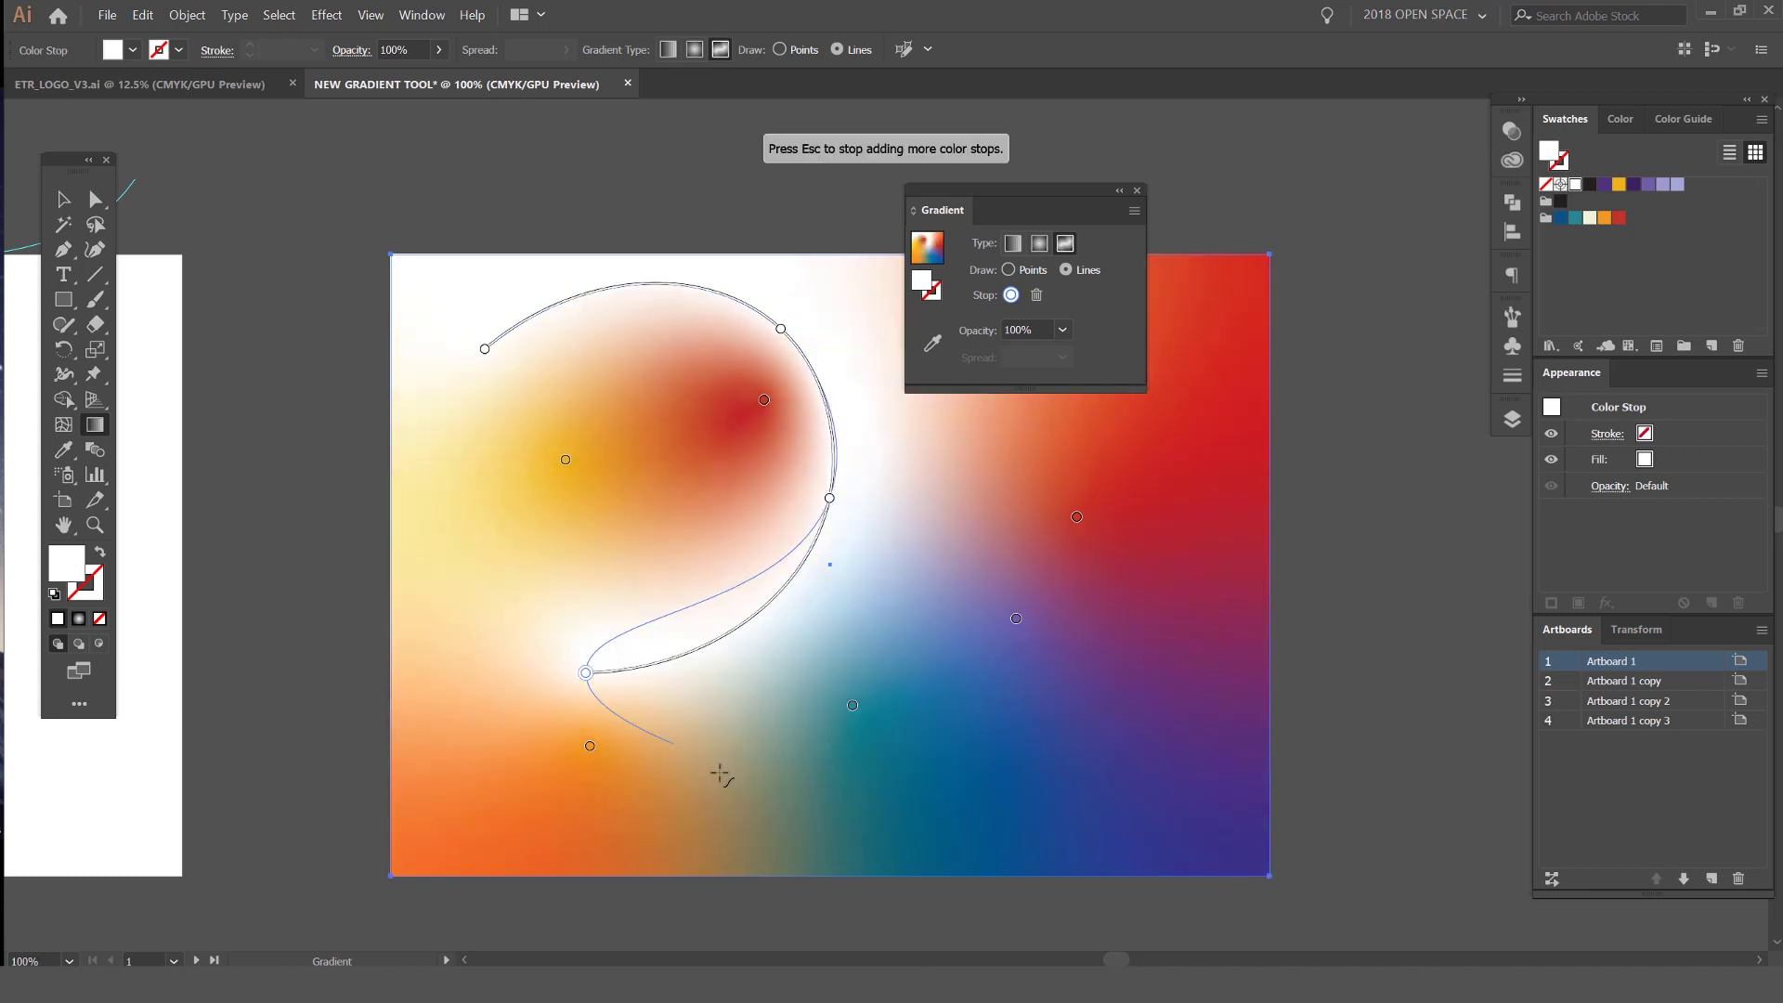
{"action": "left_click", "coordinate": [916, 789]}
{"action": "left_click", "coordinate": [1154, 476]}
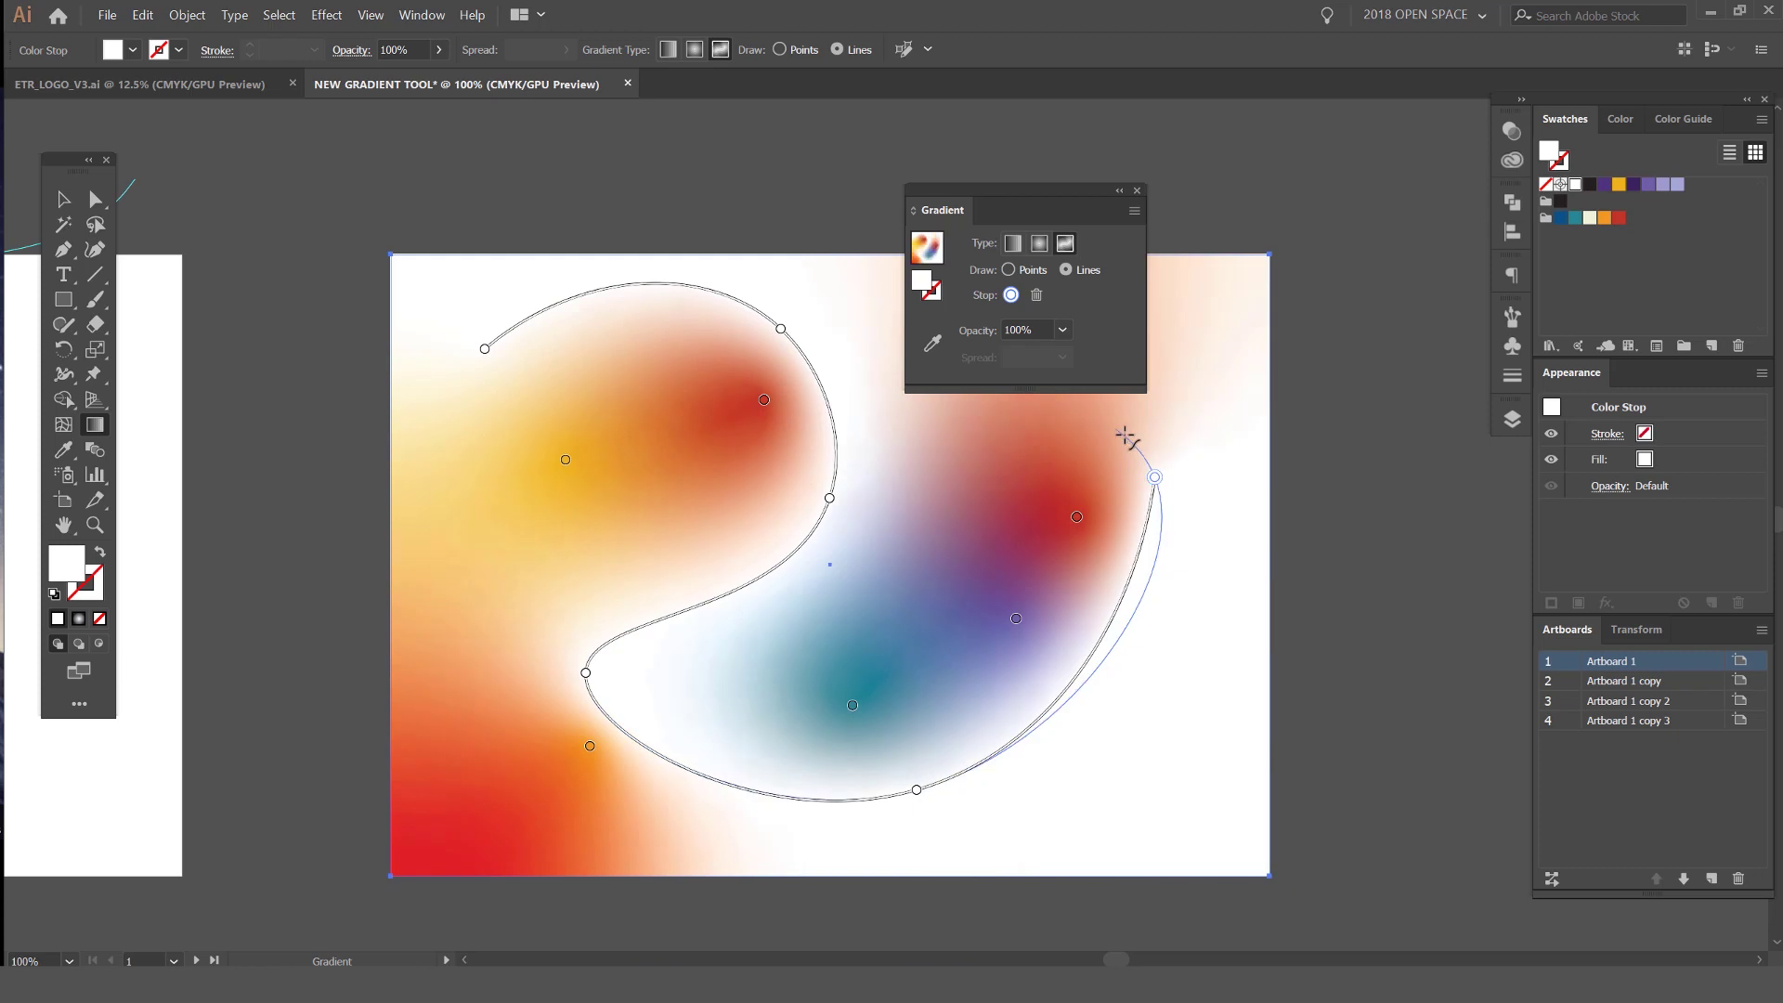
{"action": "left_click", "coordinate": [1214, 273]}
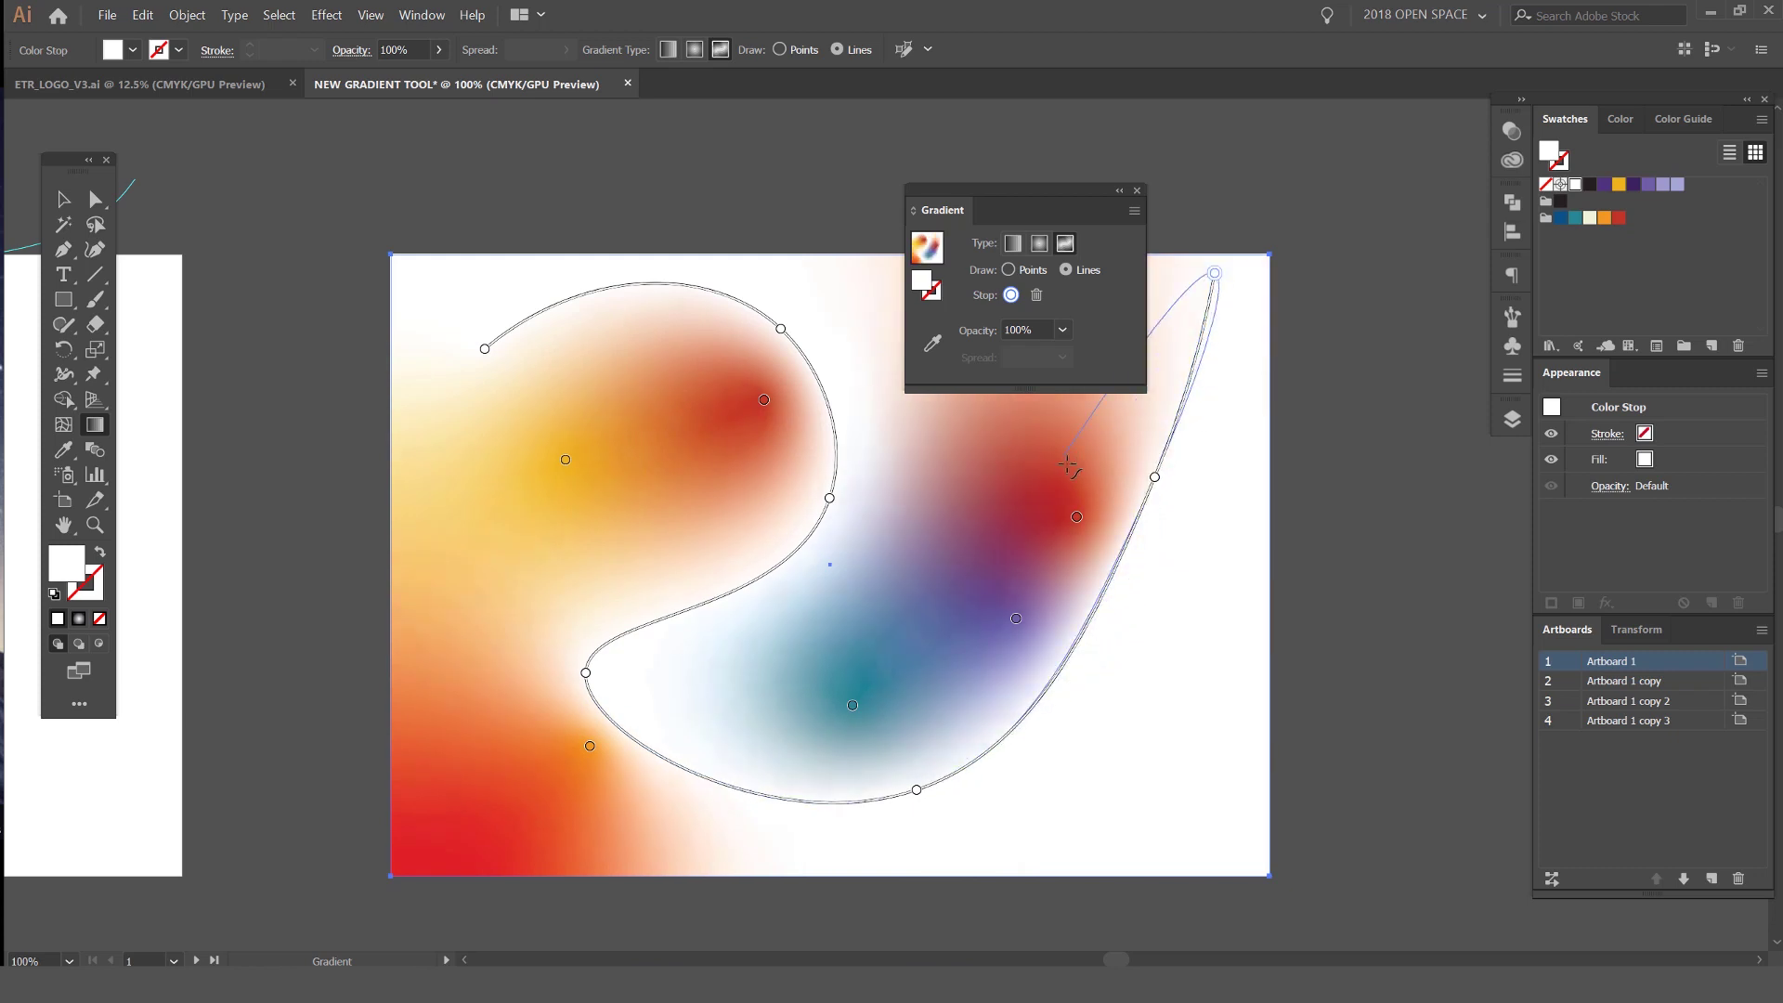
{"action": "key", "text": "Escape"}
Resume editing the gradient, move the line's second stop down and left, and color it orange
{"action": "key", "text": "v"}
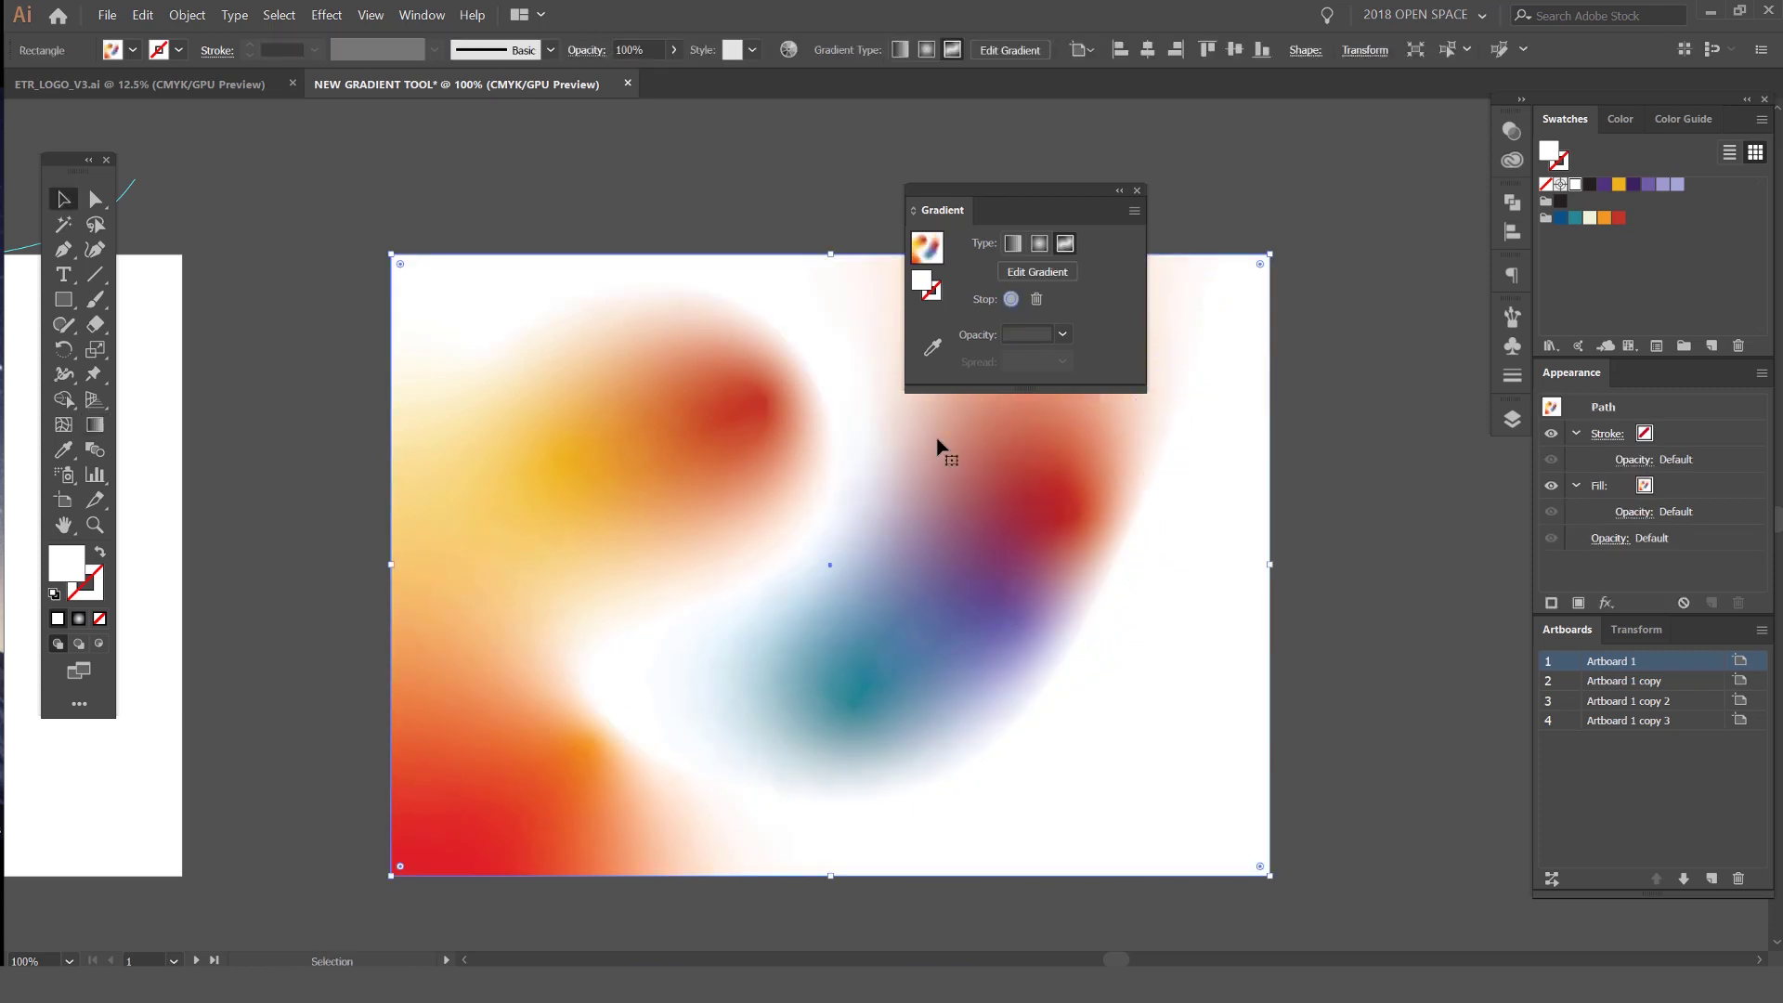
{"action": "left_click", "coordinate": [1037, 271]}
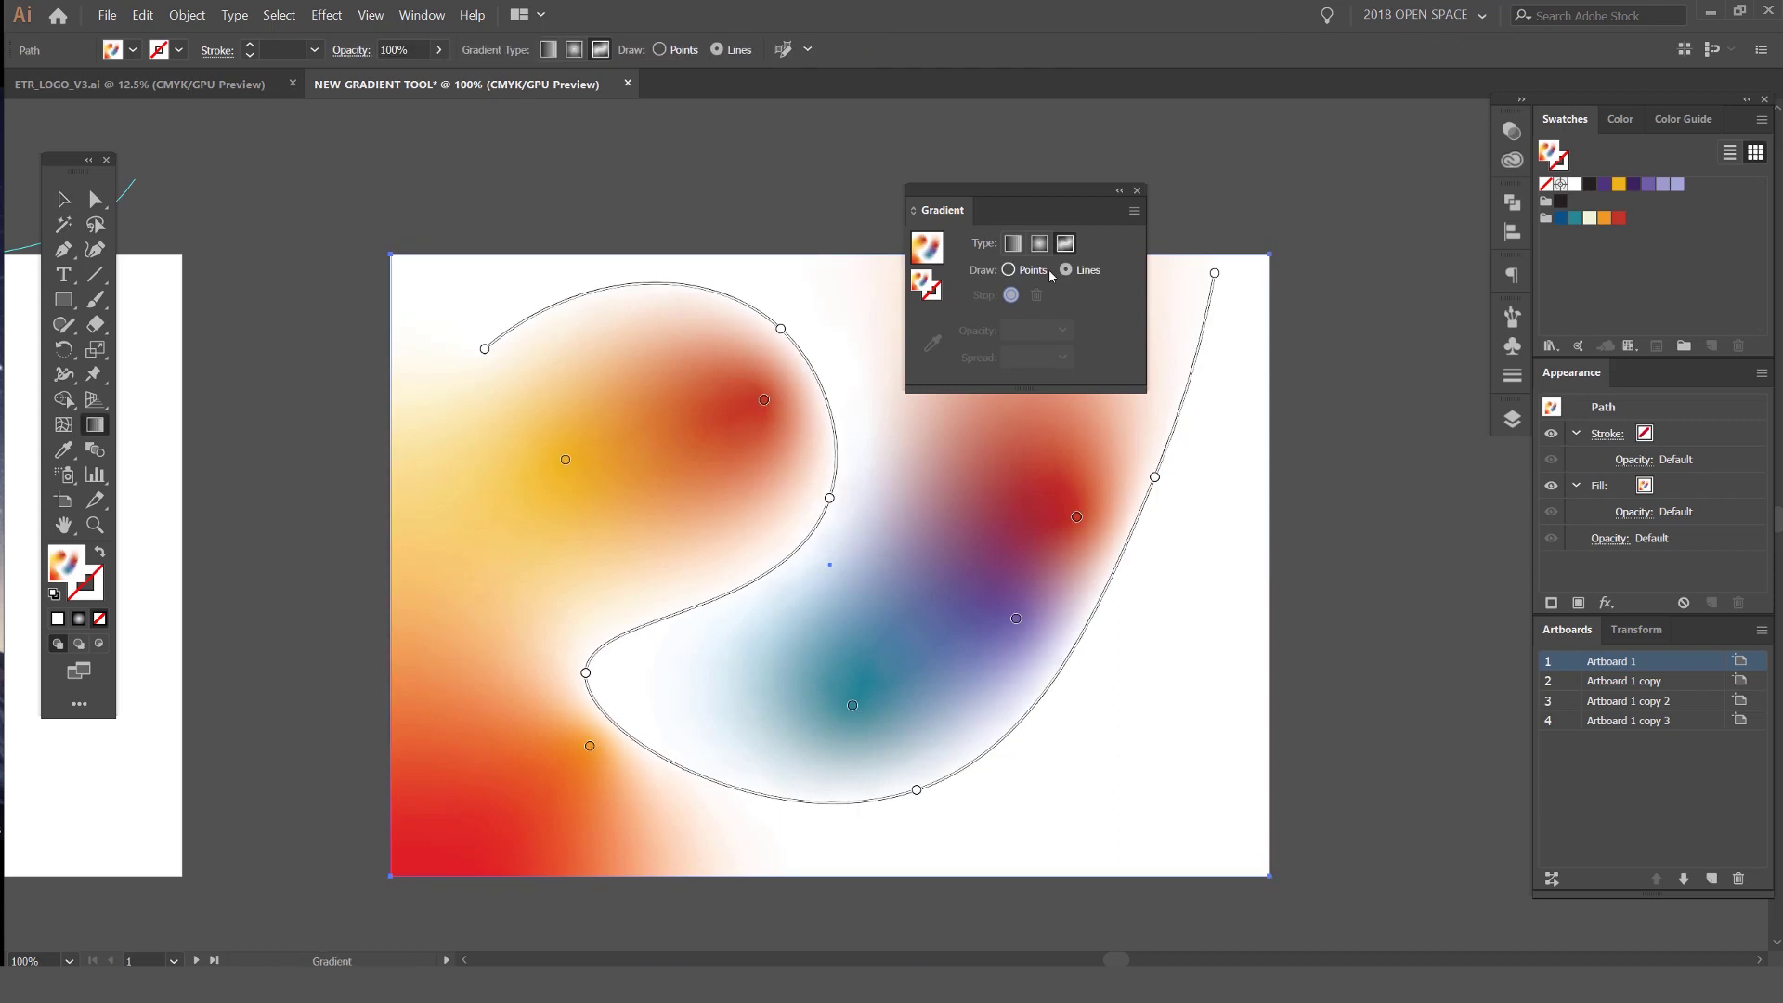
{"action": "left_click", "coordinate": [781, 328]}
{"action": "left_click_drag", "start_coordinate": [779, 332], "coordinate": [705, 425]}
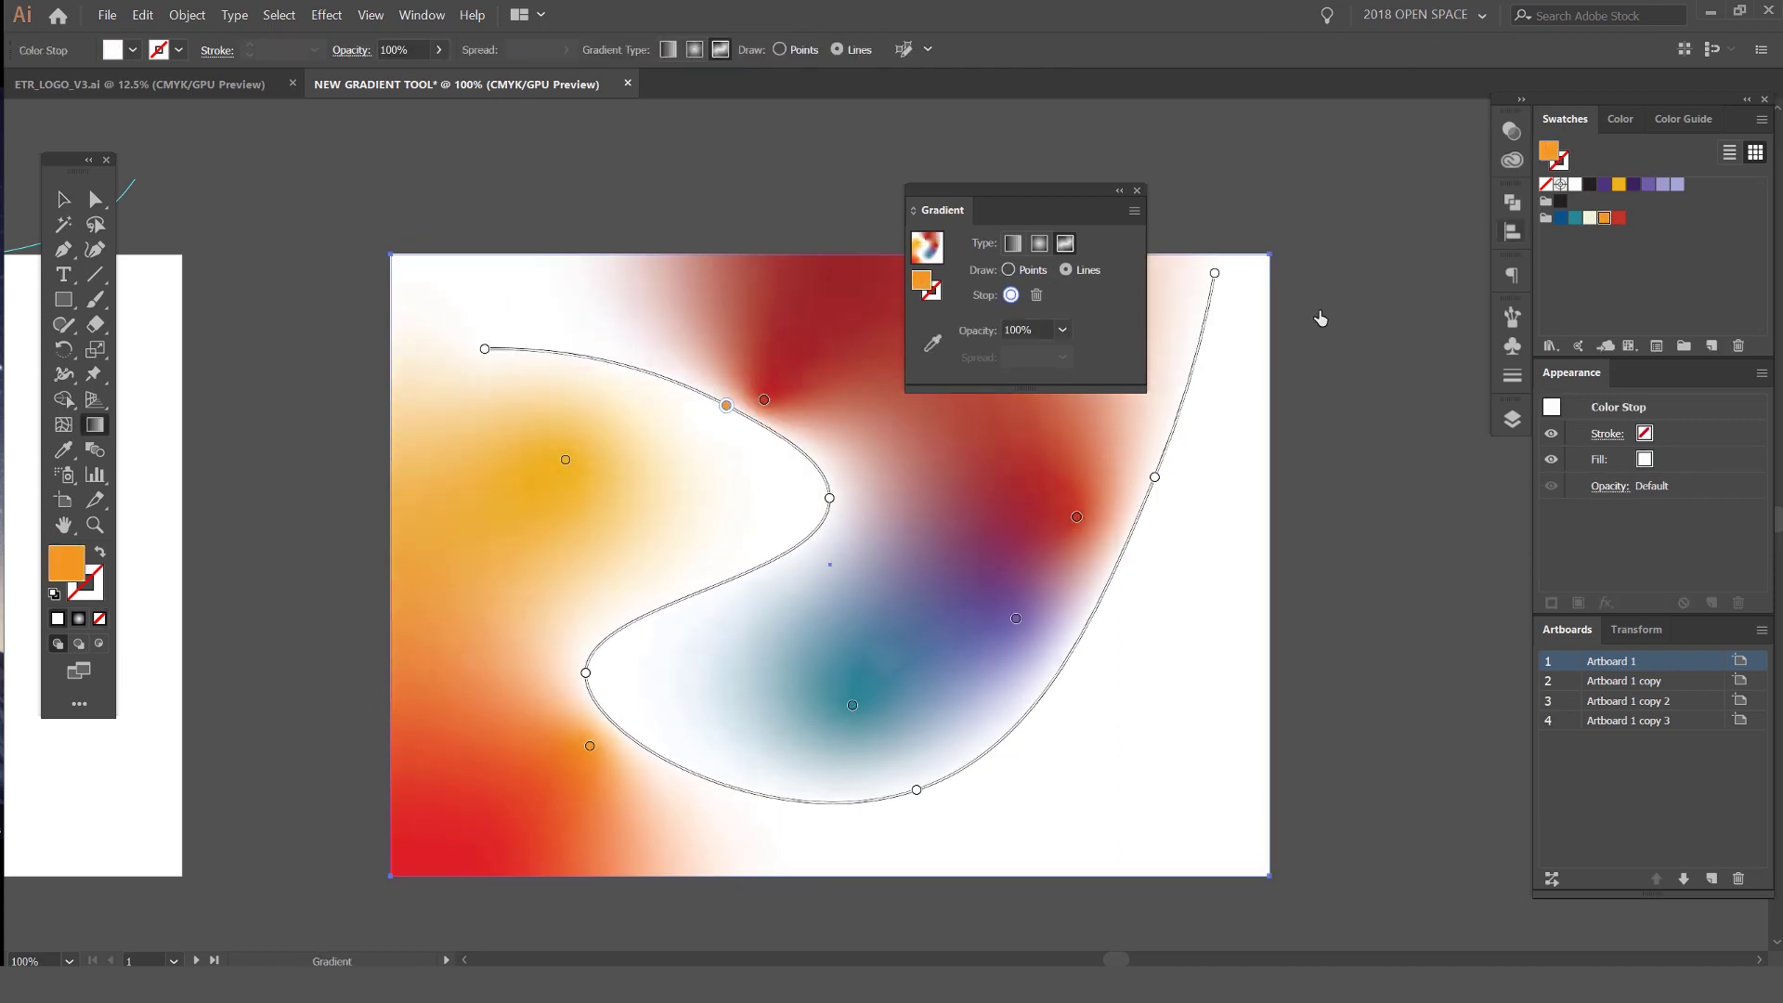
Add an orange stop just left of the line's third stop and color the third stop purple
{"action": "left_click", "coordinate": [813, 491]}
{"action": "left_click", "coordinate": [829, 498]}
{"action": "left_click", "coordinate": [1662, 184]}
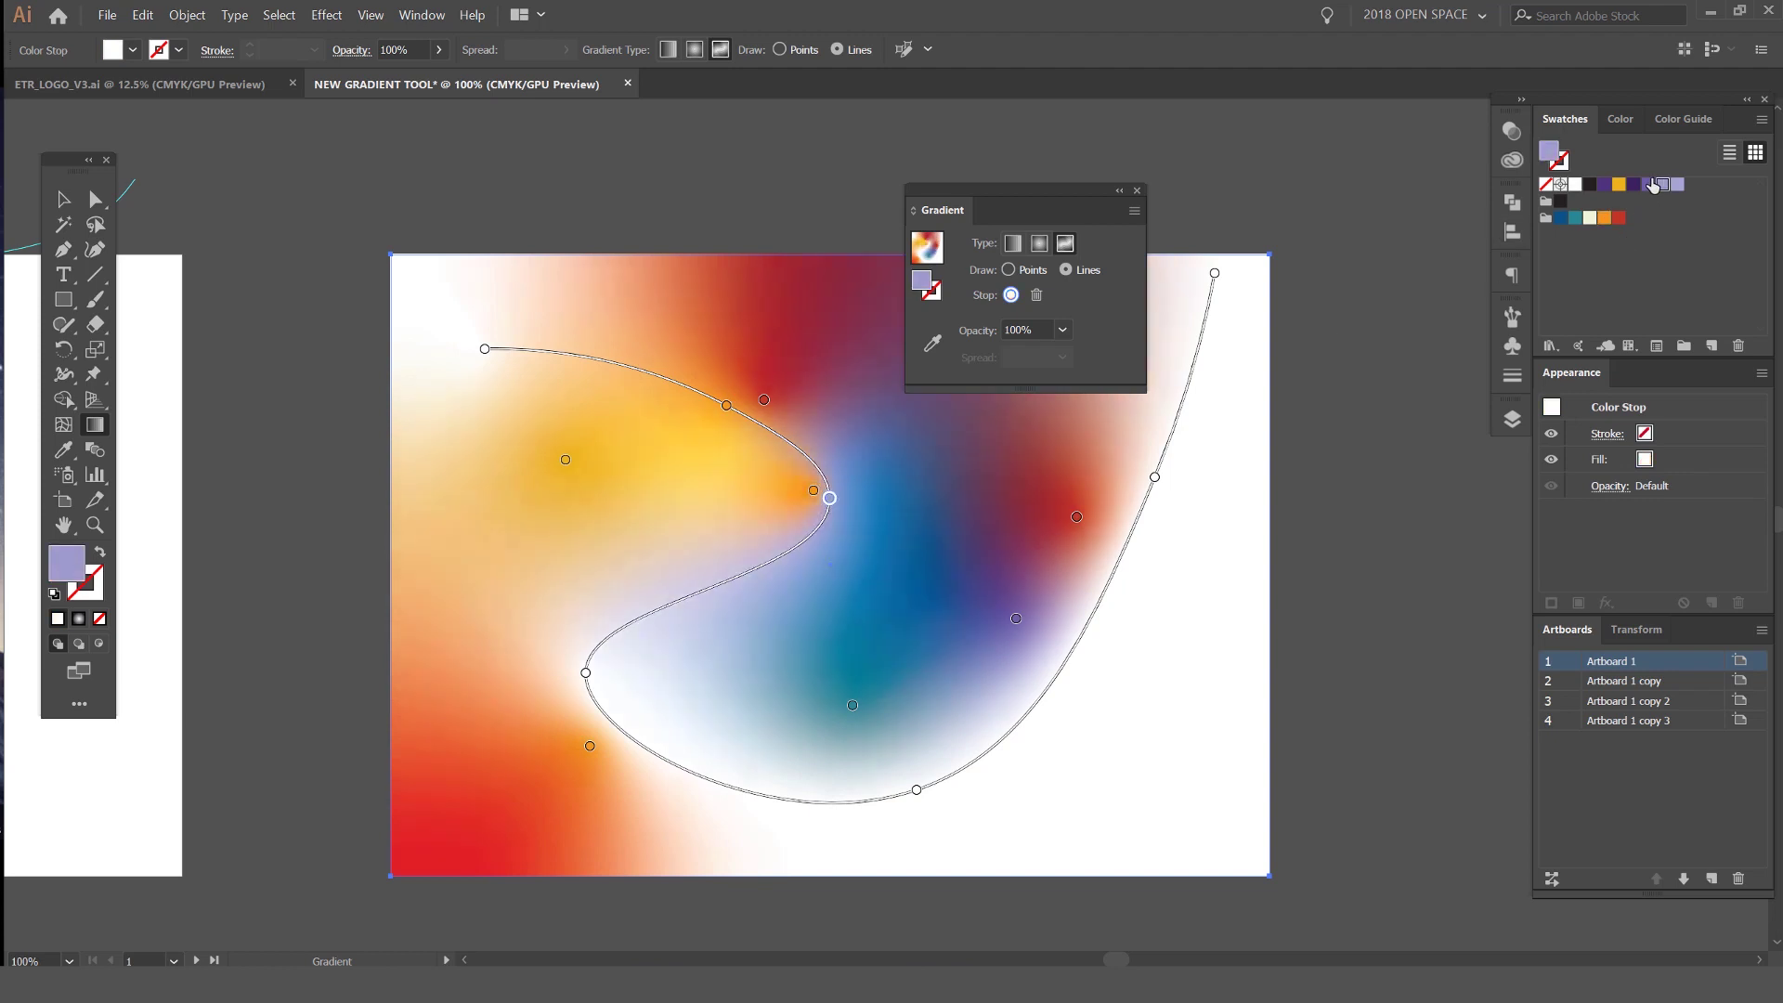
{"action": "left_click", "coordinate": [1649, 184]}
Color the line's sixth stop, on the right side, yellow and its fifth stop, at the lower middle, red
{"action": "left_click", "coordinate": [1155, 477]}
{"action": "left_click", "coordinate": [1619, 184]}
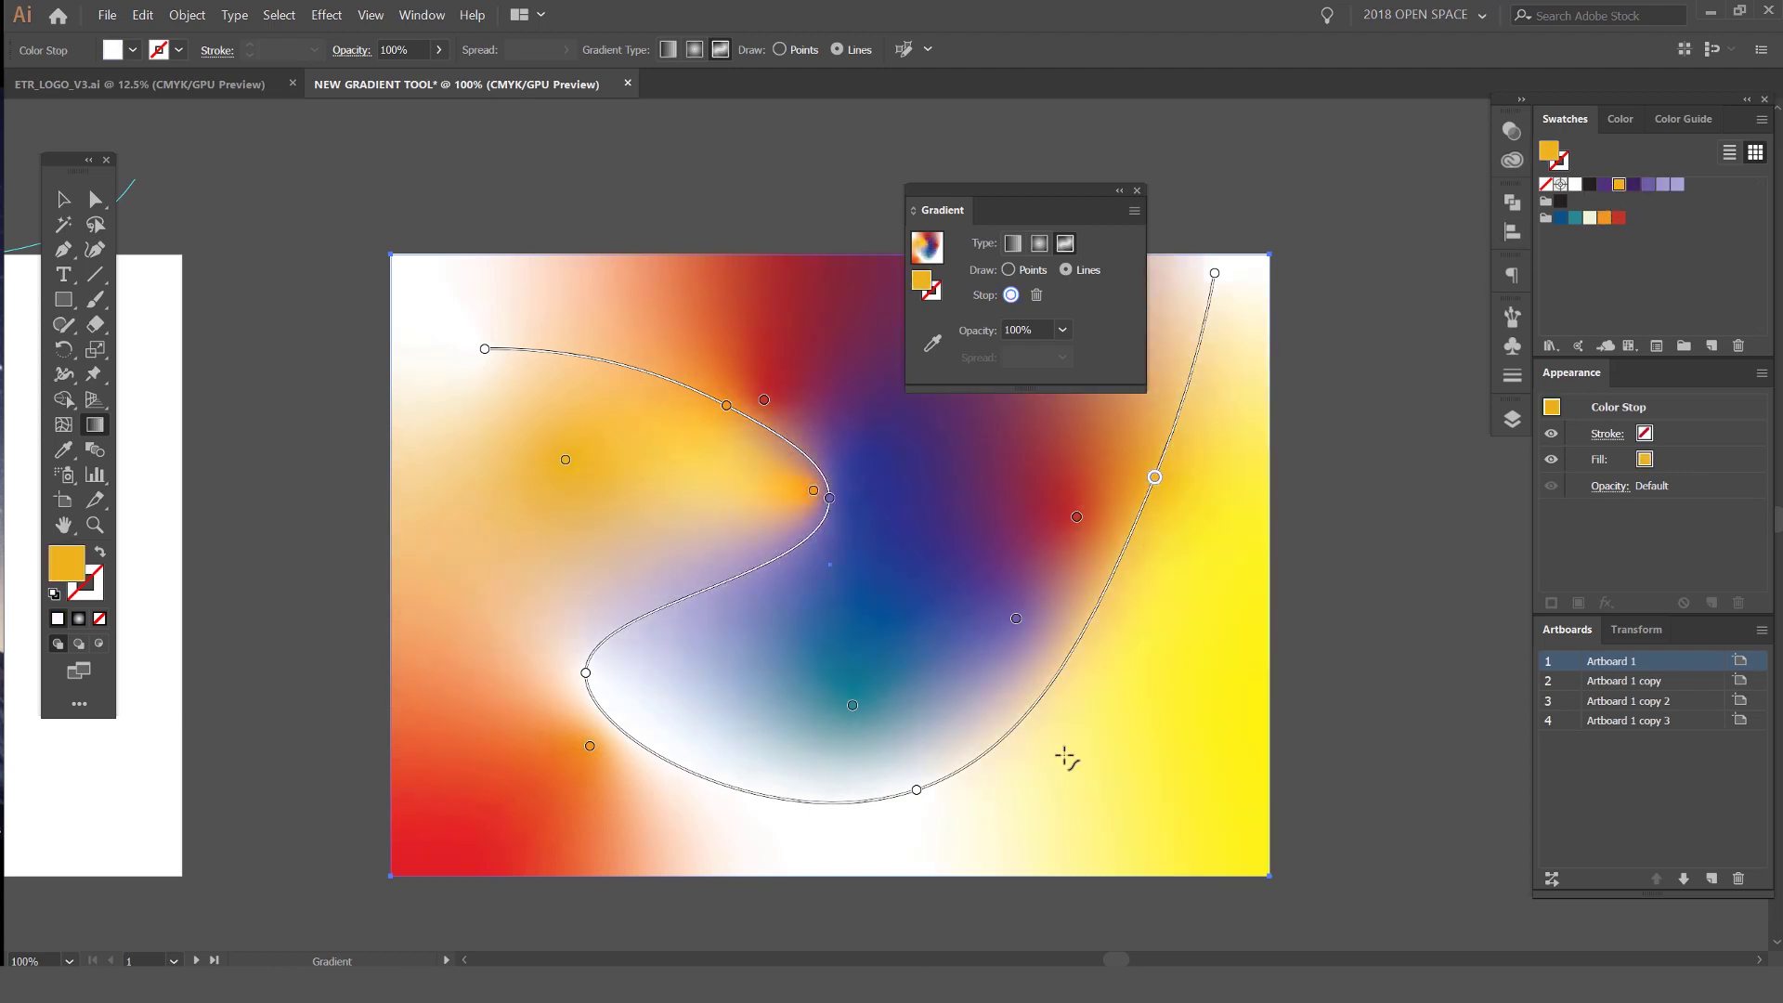
{"action": "left_click", "coordinate": [916, 789]}
{"action": "left_click", "coordinate": [1619, 217]}
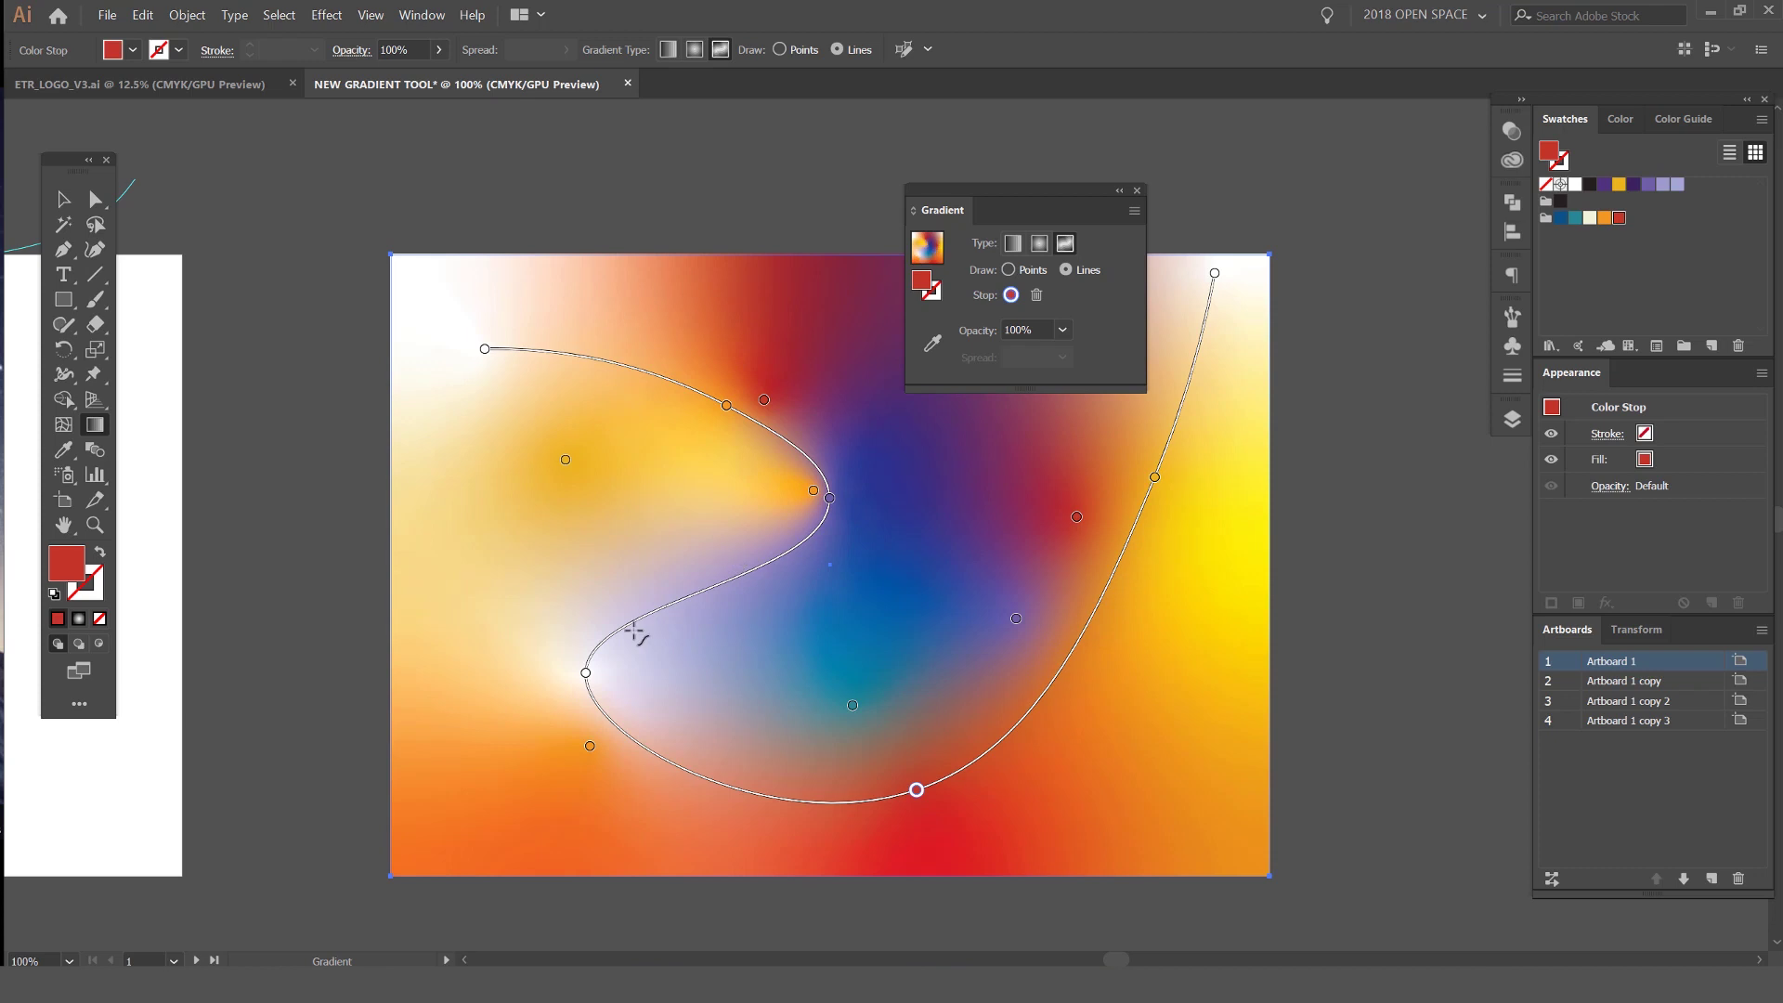
Reposition the line's purple third stop and add a purple stop just above the line between its third and fourth stops
{"action": "left_click_drag", "start_coordinate": [825, 496], "coordinate": [949, 537]}
{"action": "scroll", "coordinate": [734, 618], "scroll_direction": "up", "scroll_amount": 2}
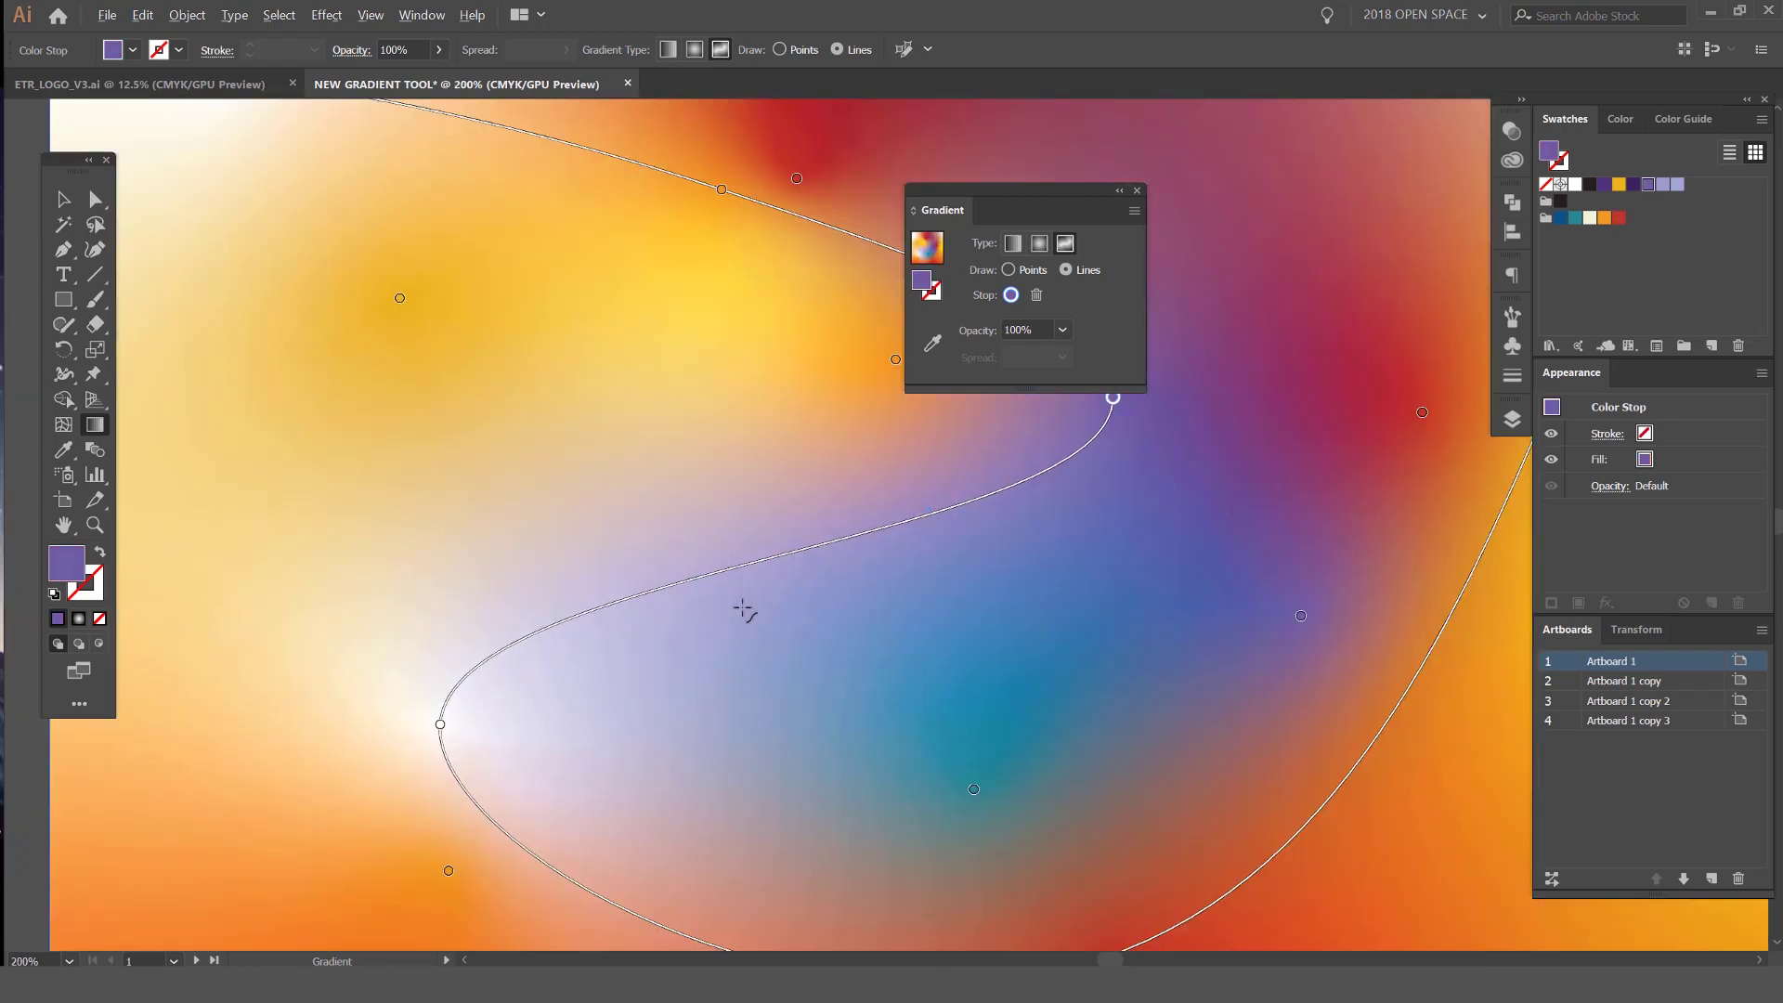
{"action": "left_click", "coordinate": [764, 549]}
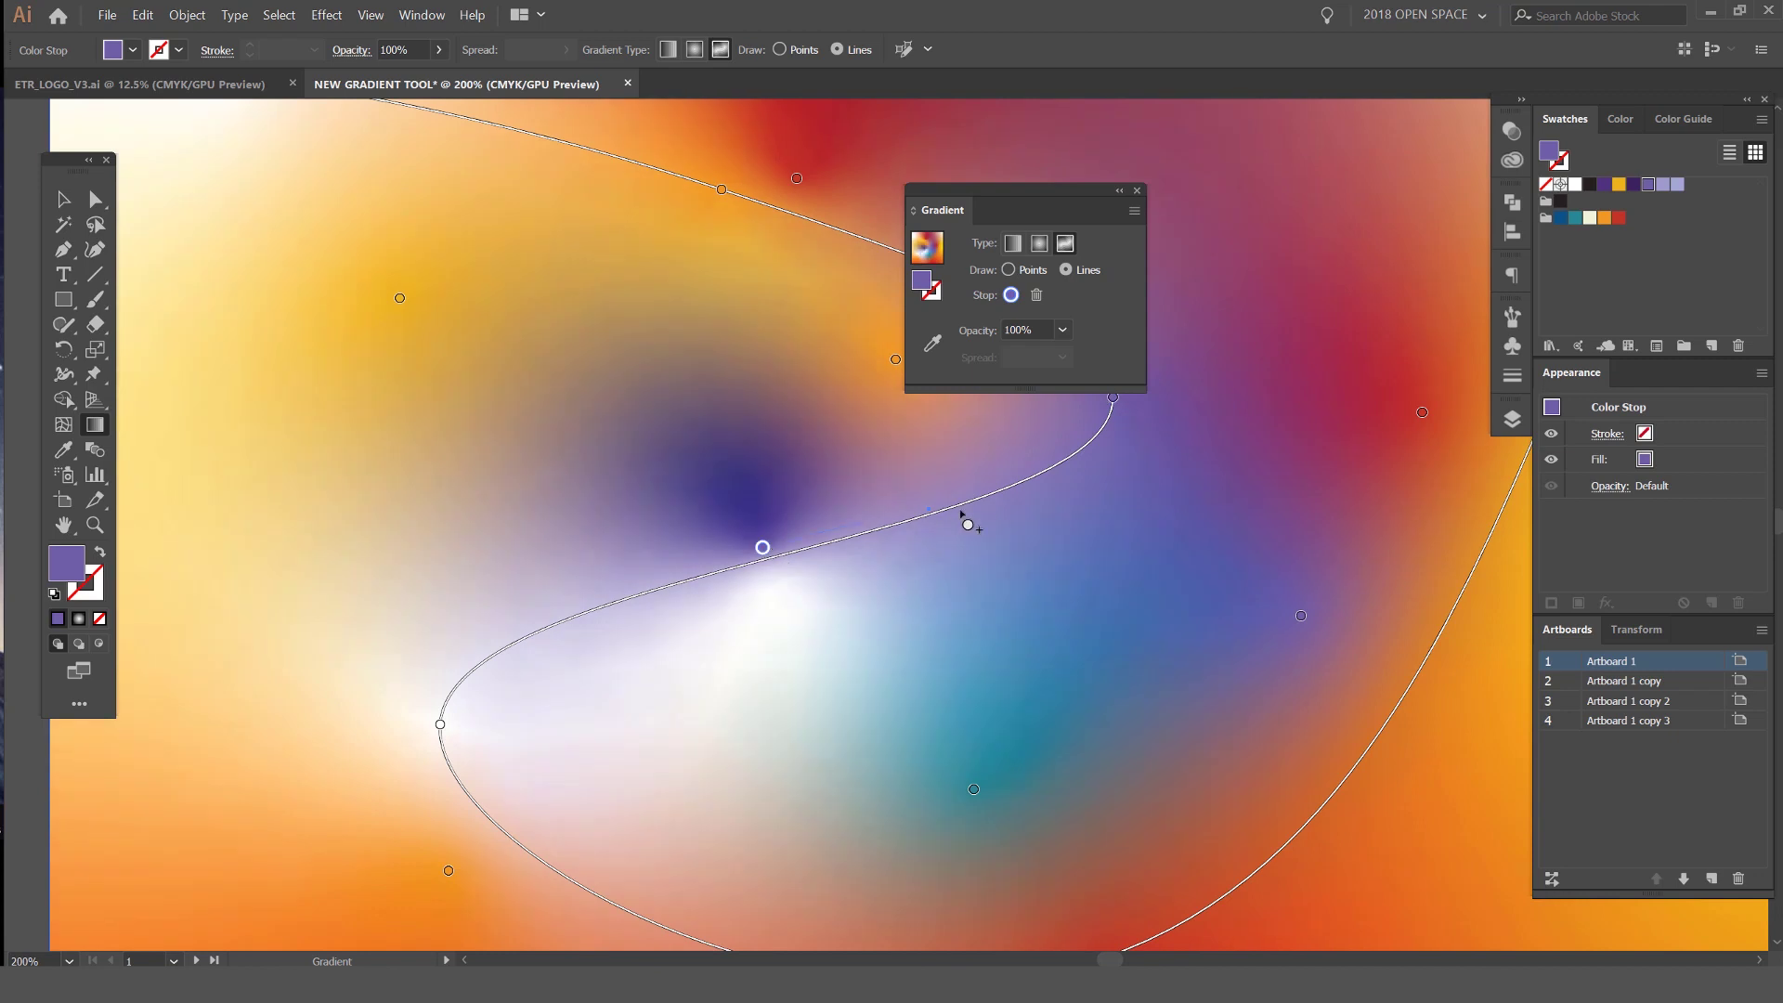
{"action": "left_click_drag", "start_coordinate": [1115, 405], "coordinate": [896, 469]}
{"action": "scroll", "coordinate": [749, 515], "scroll_direction": "down", "scroll_amount": 1}
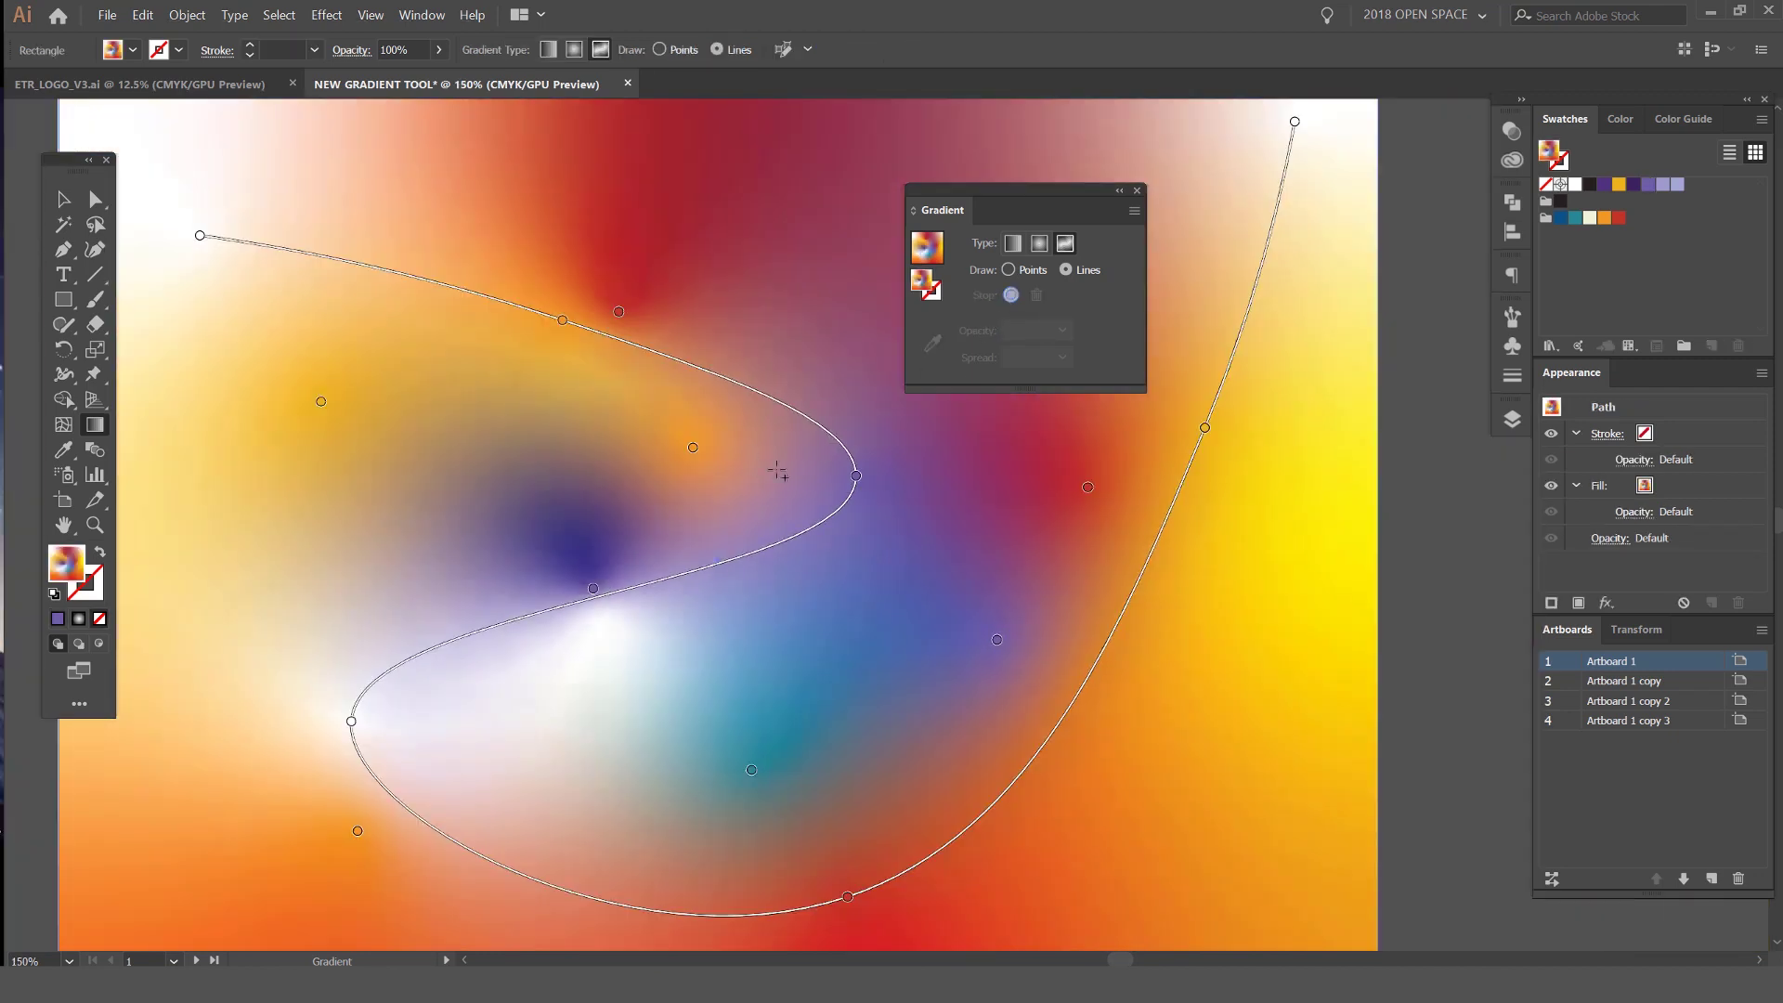
Draw a second white gradient line of three stops inside the upper-left curve and add a separate white stop left of the yellow-orange one
{"action": "left_click", "coordinate": [536, 485]}
{"action": "left_click", "coordinate": [258, 602]}
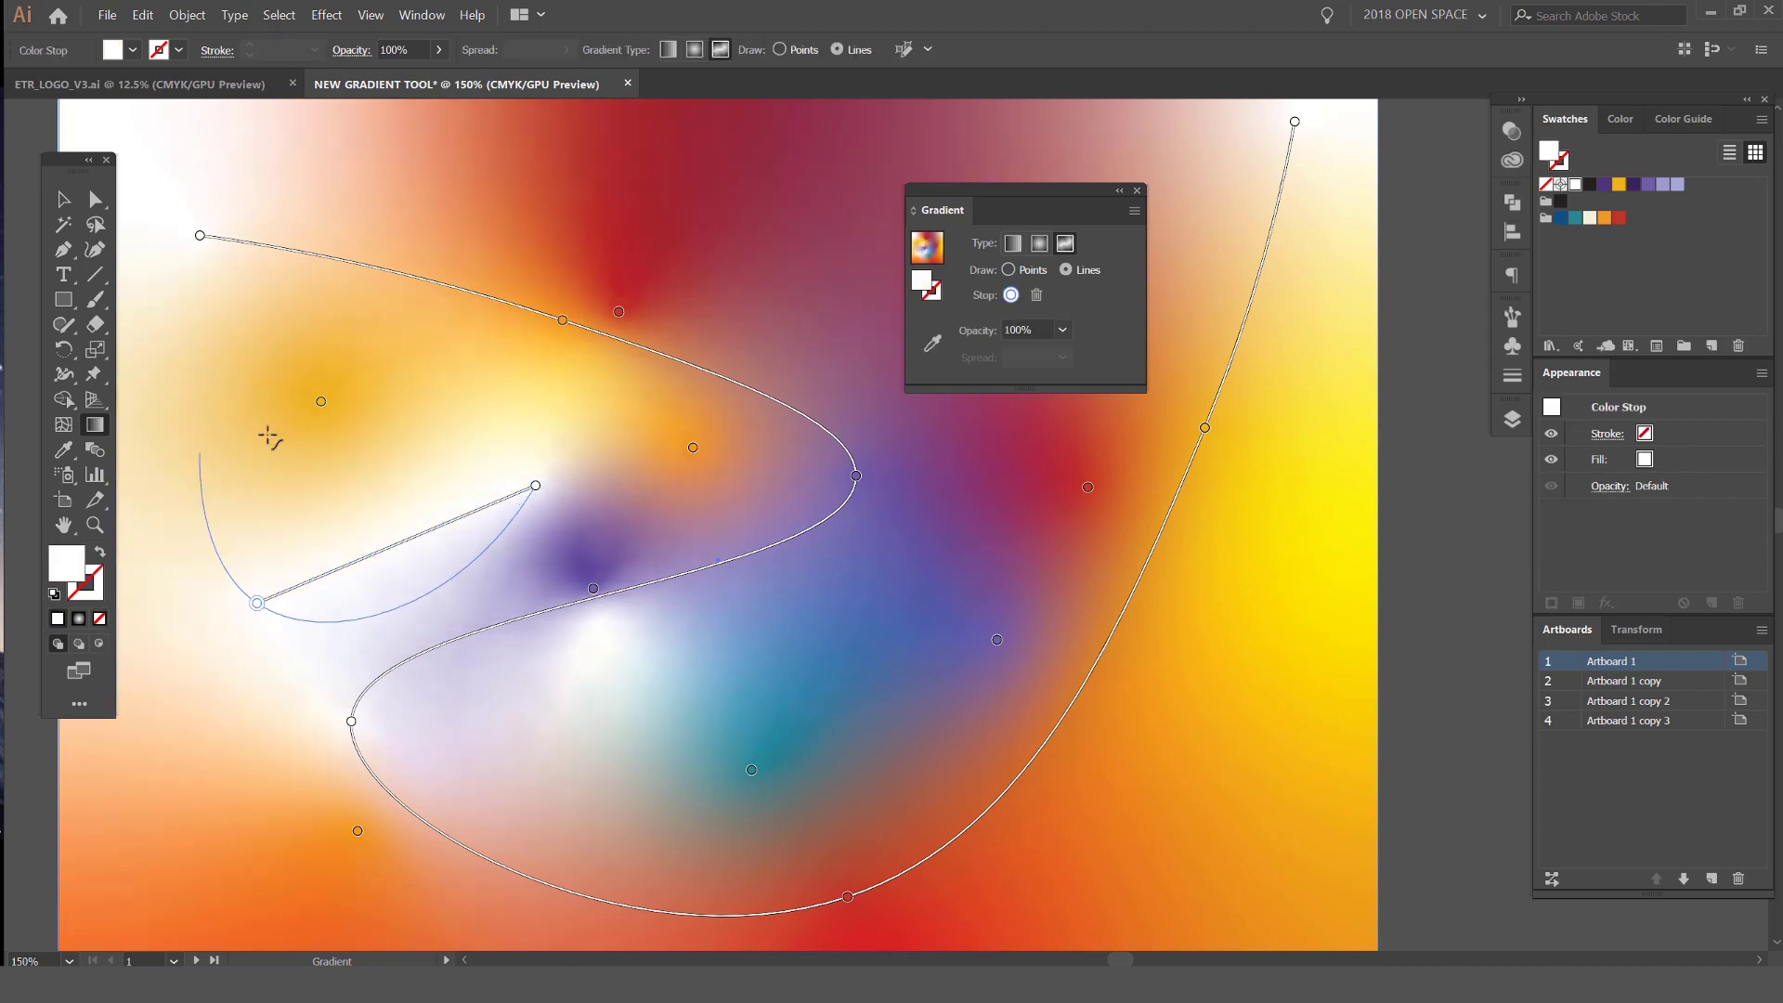
{"action": "left_click", "coordinate": [416, 404]}
{"action": "left_click_drag", "start_coordinate": [185, 370], "coordinate": [374, 402]}
{"action": "left_click", "coordinate": [326, 433]}
{"action": "scroll", "coordinate": [460, 483], "scroll_direction": "down", "scroll_amount": 1}
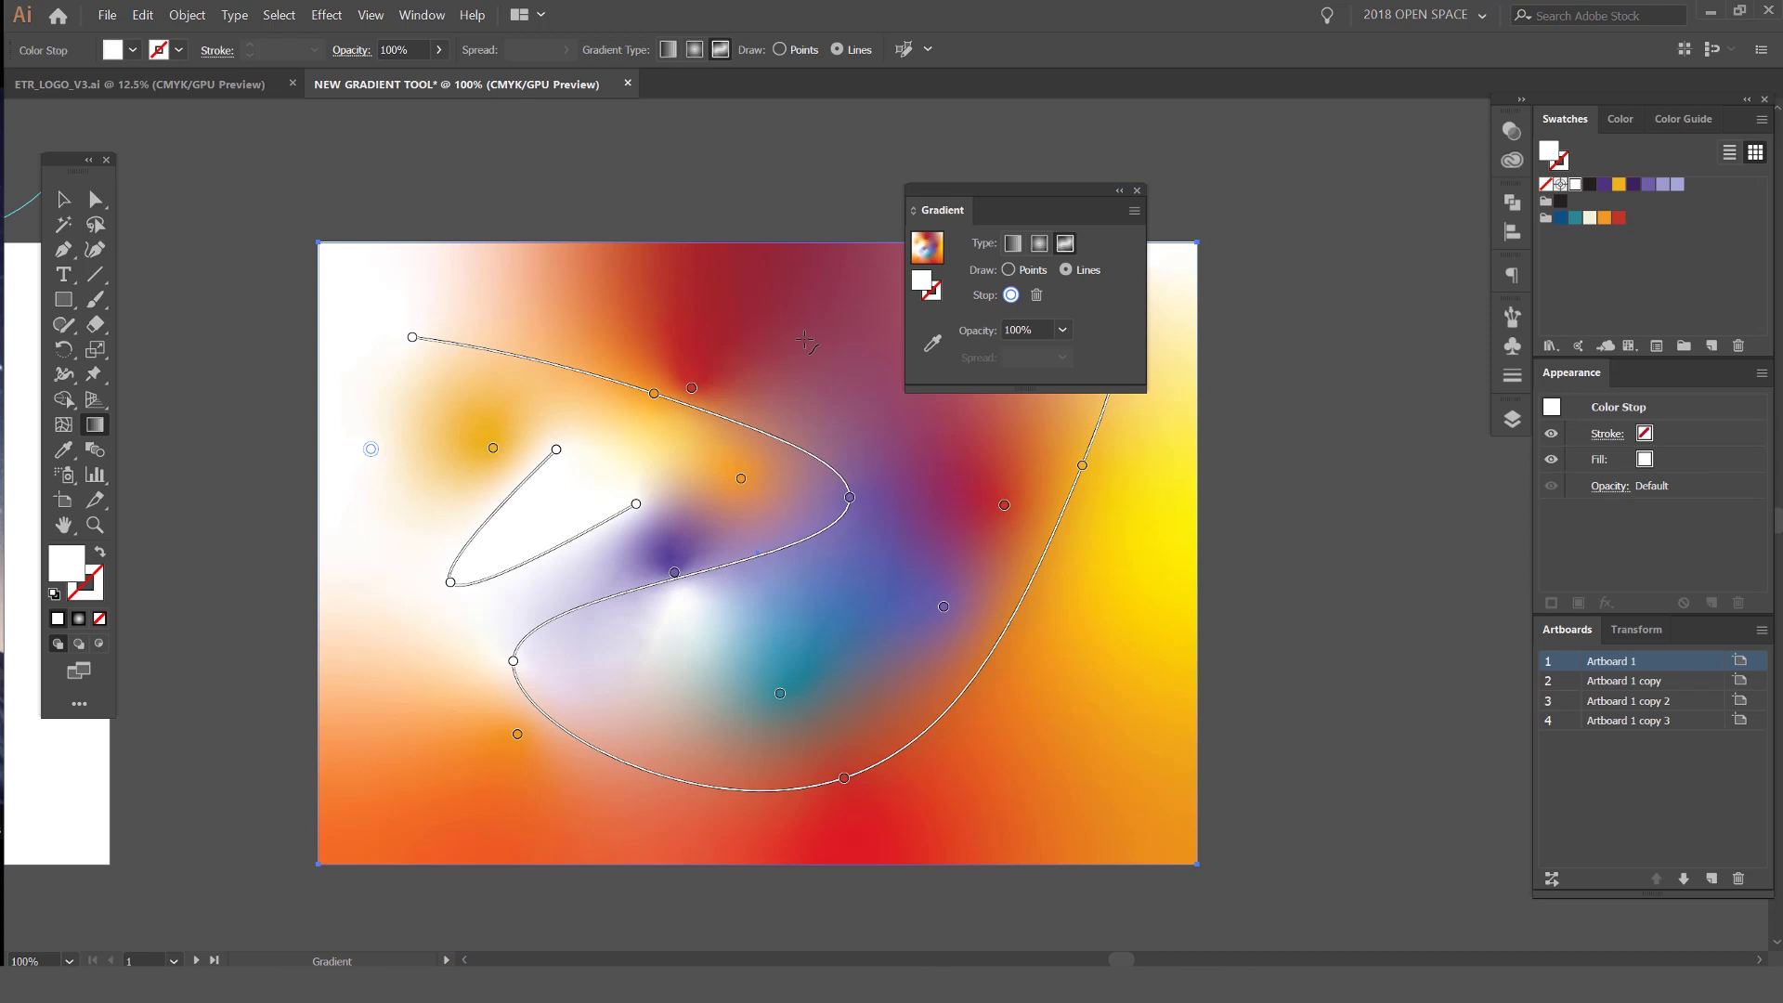
Move the Gradient panel aside, resume editing the gradient, and shift the winding line's third stop up with another purple stop just before it
{"action": "key", "text": "v"}
{"action": "left_click_drag", "start_coordinate": [1021, 189], "coordinate": [1154, 184]}
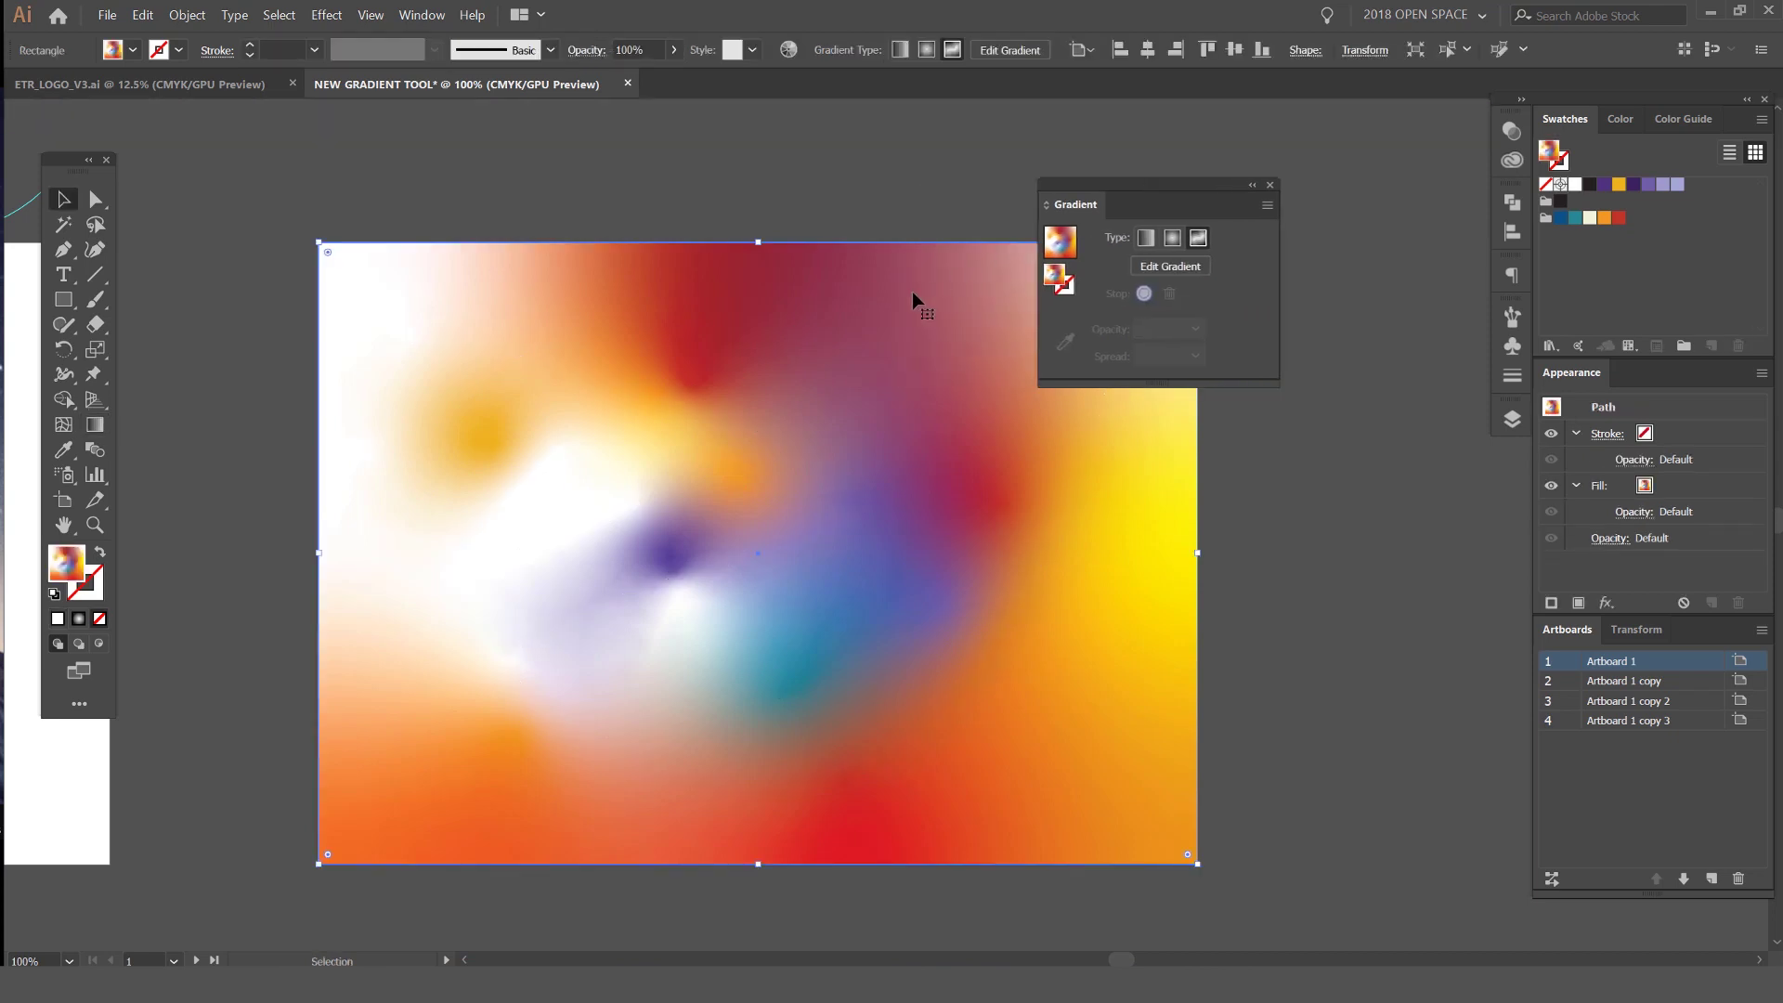
{"action": "left_click", "coordinate": [1137, 268]}
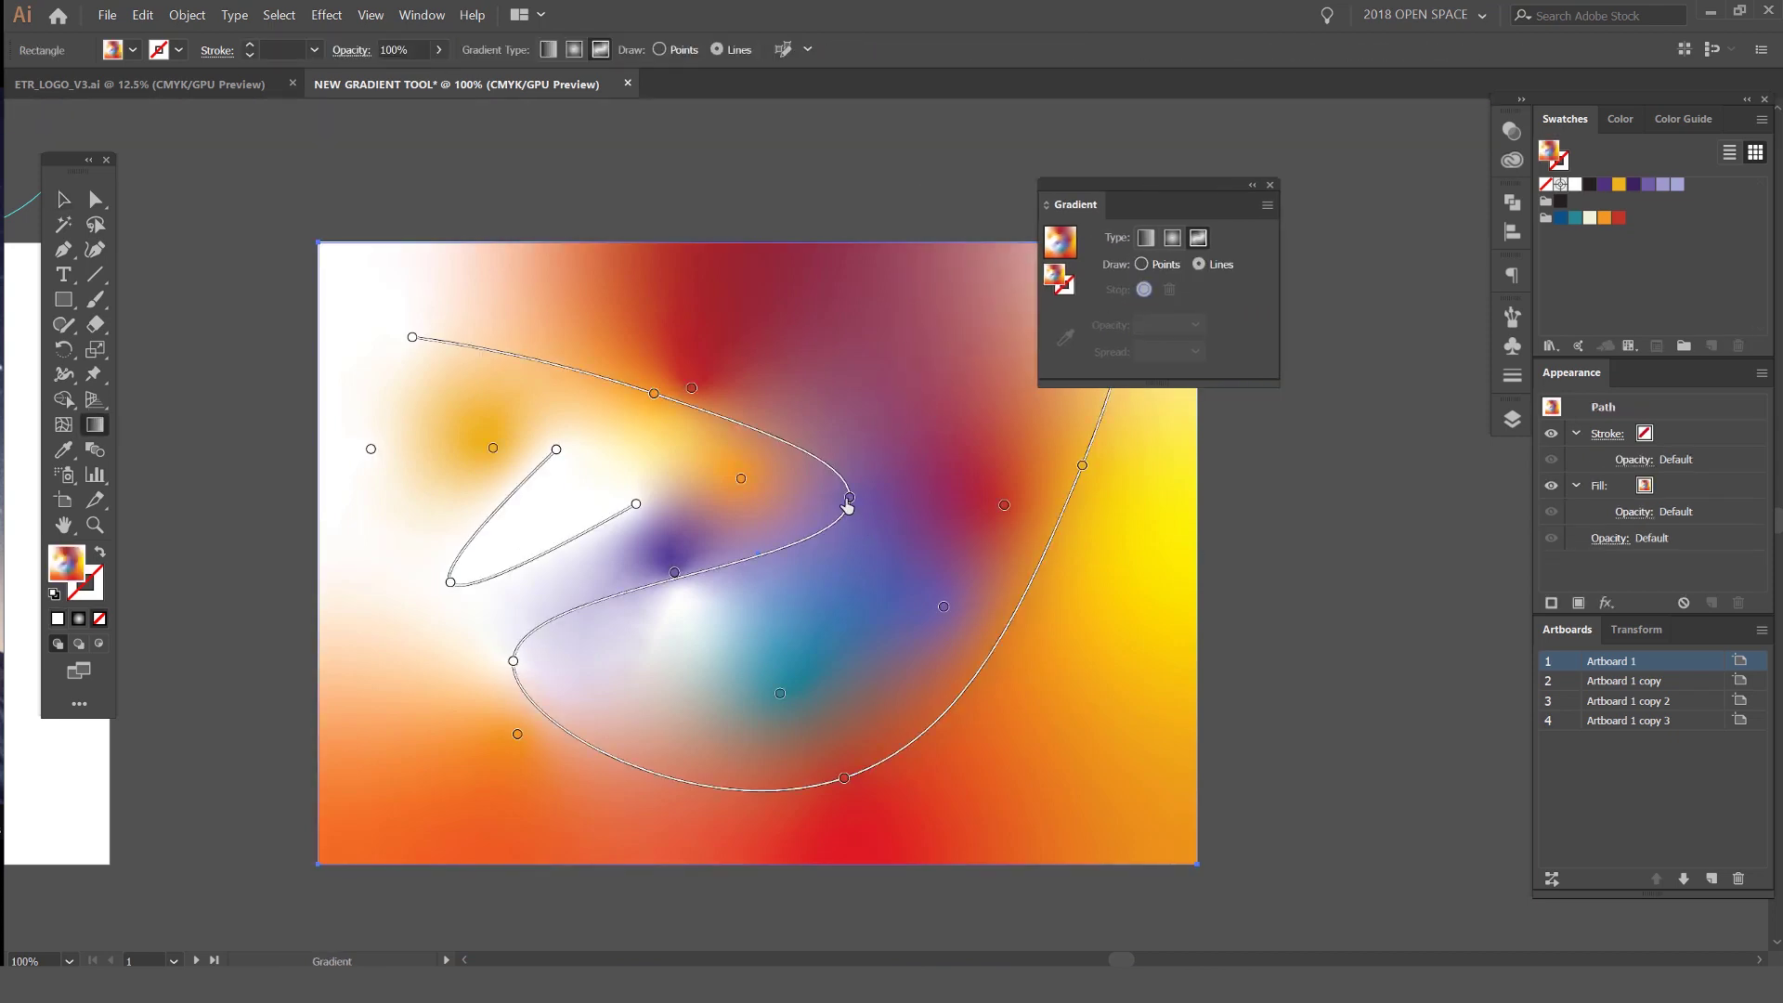
{"action": "left_click_drag", "start_coordinate": [847, 502], "coordinate": [776, 414]}
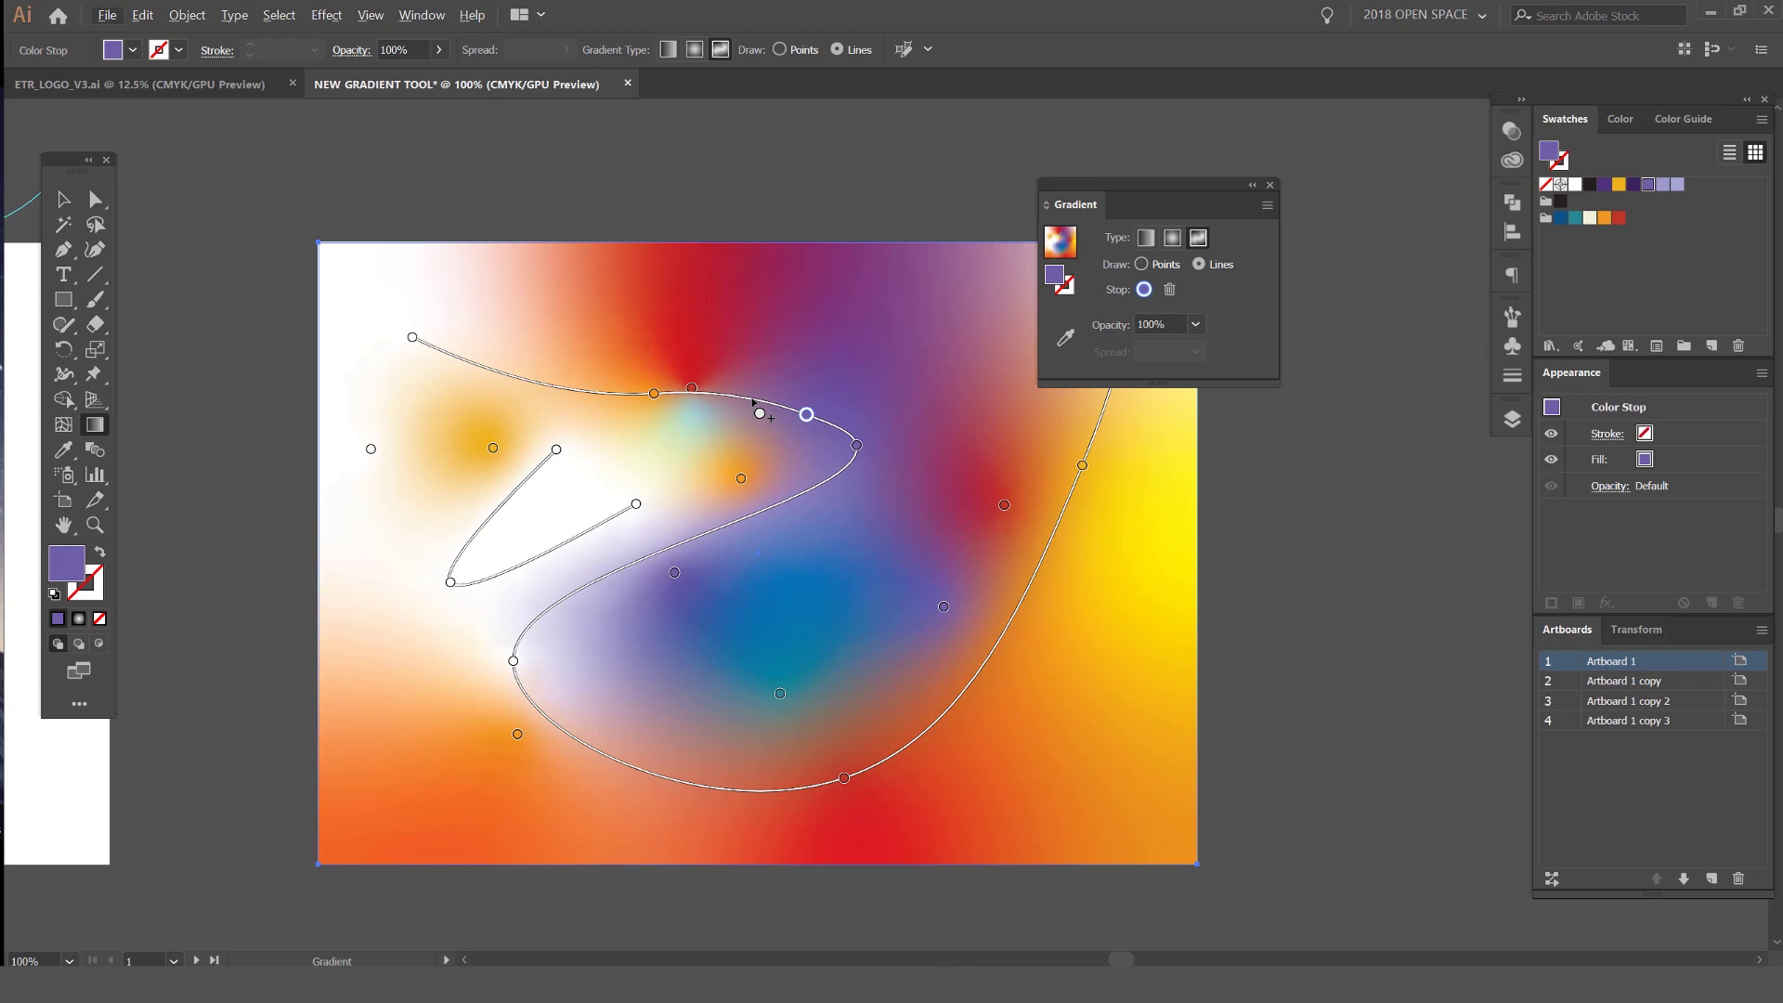
Add another purple stop on the winding line right of its orange stop and pull it up and right
{"action": "double_click", "coordinate": [750, 397]}
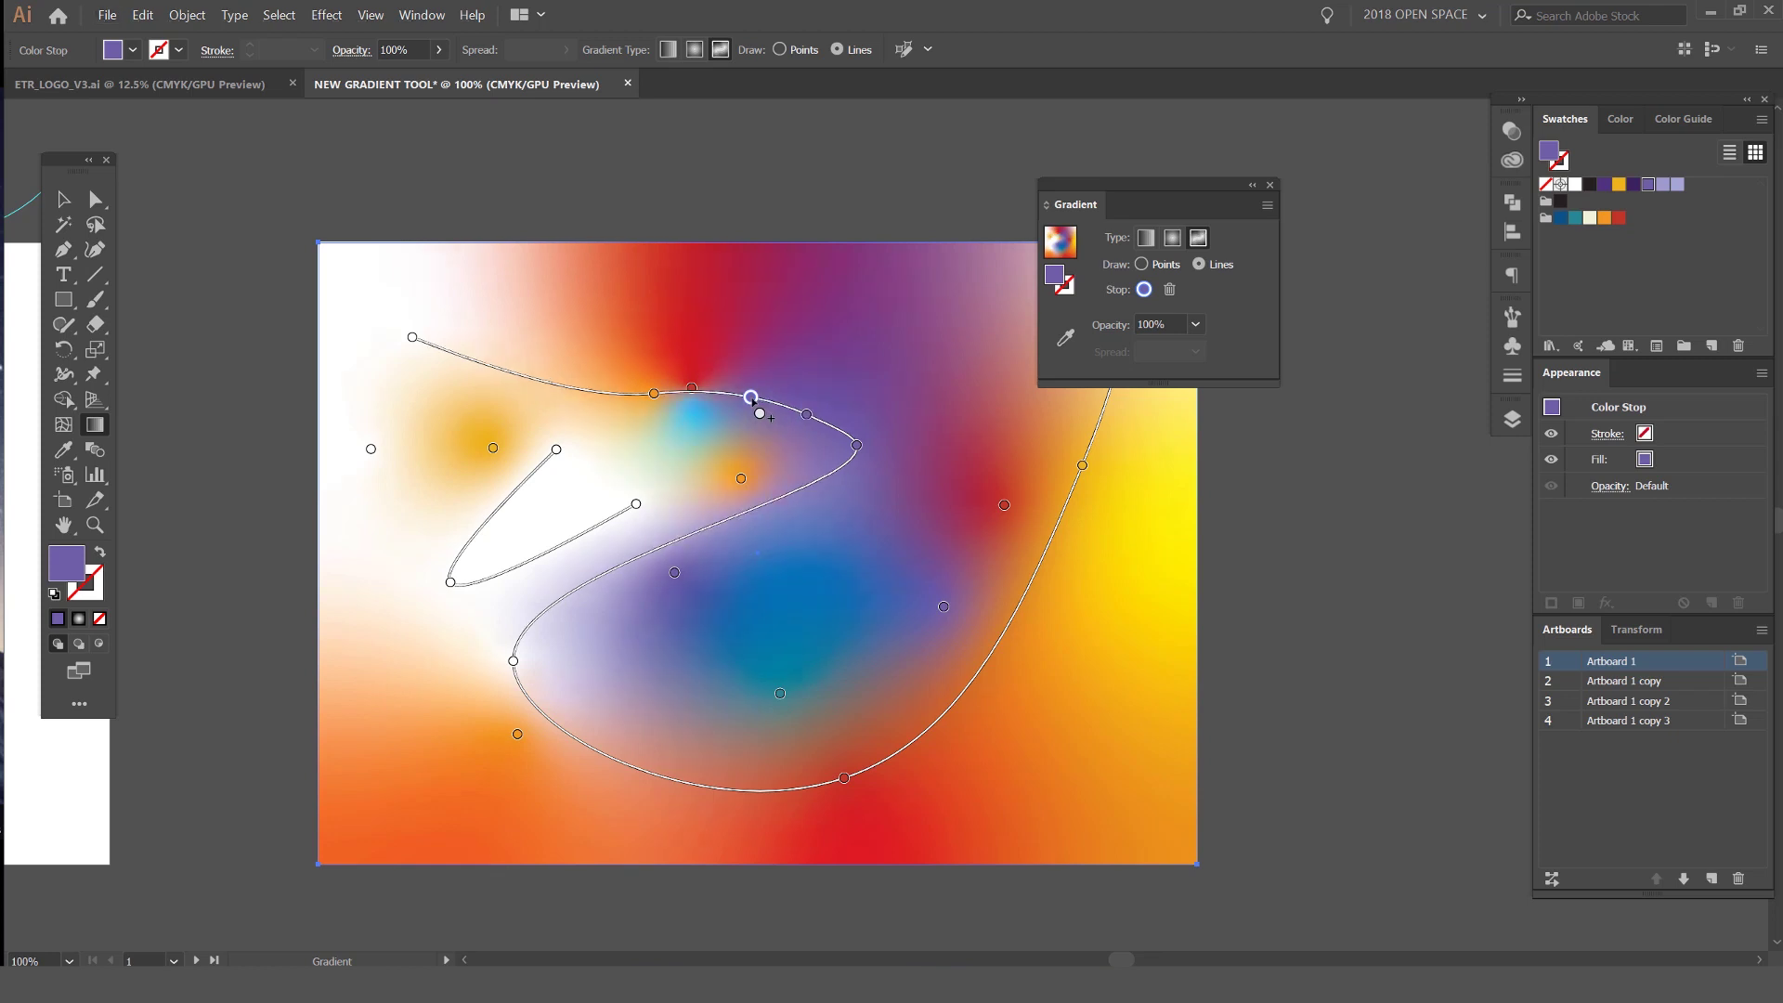
{"action": "left_click", "coordinate": [755, 399]}
{"action": "left_click_drag", "start_coordinate": [752, 397], "coordinate": [824, 337]}
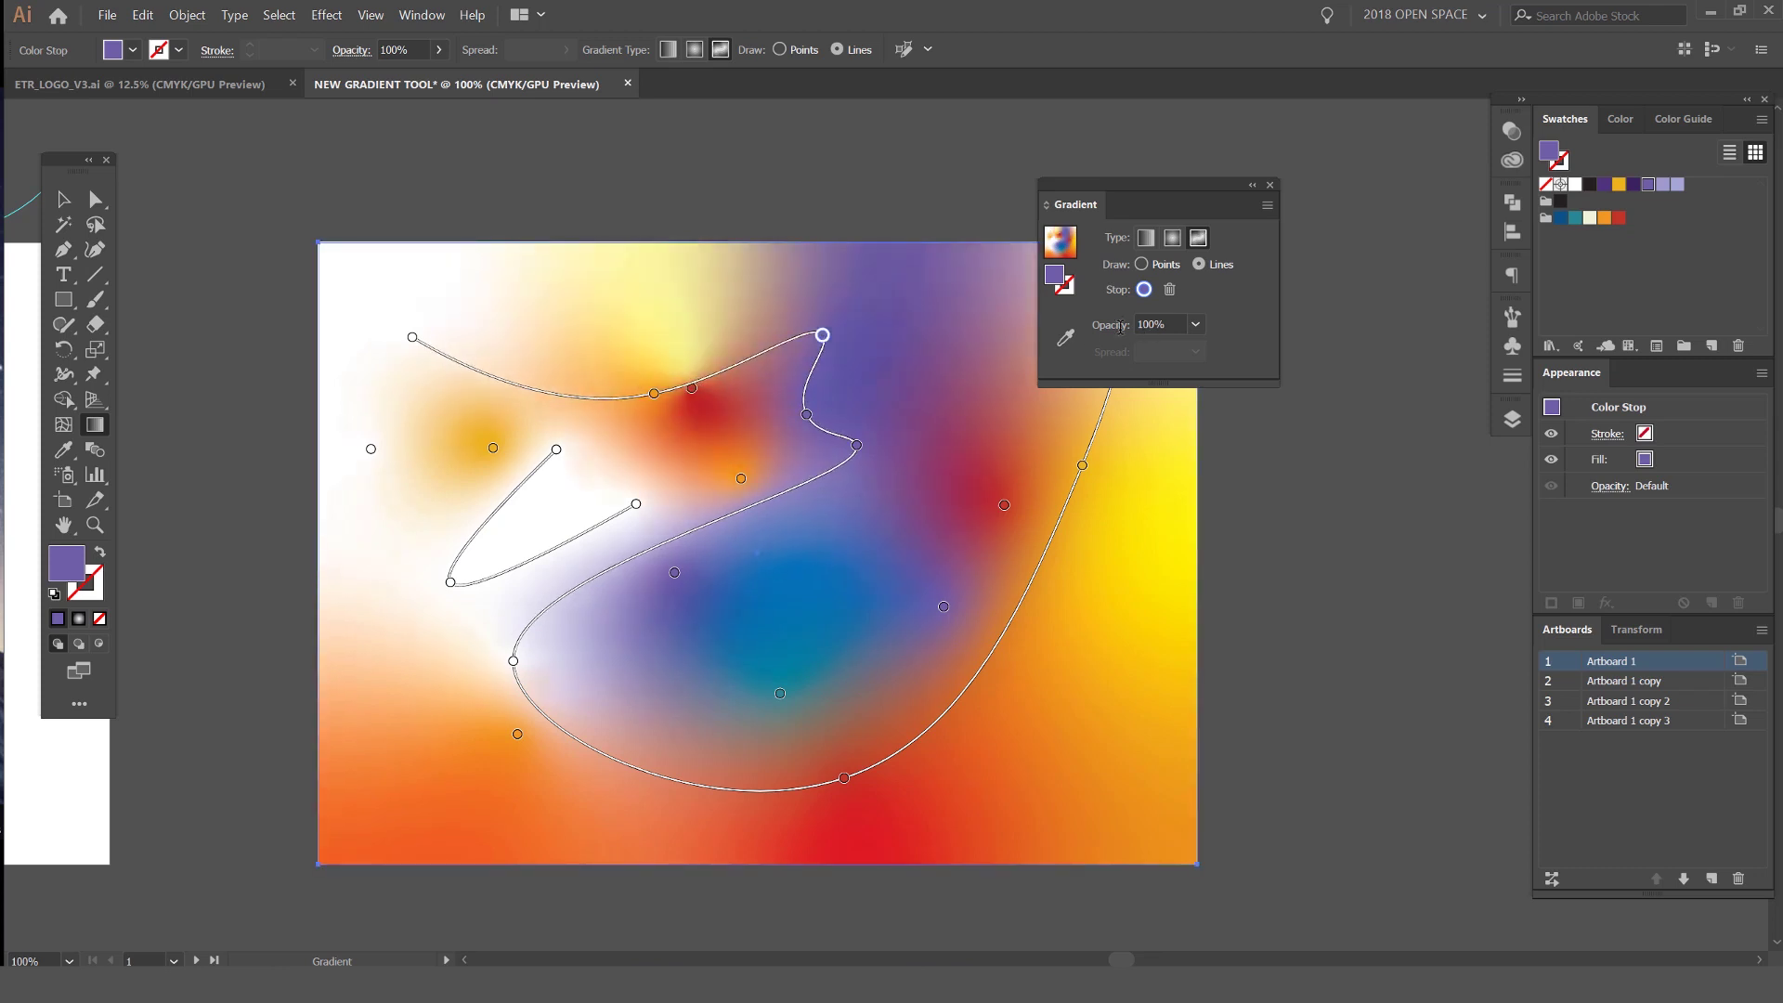
Delete the two extra purple stops and the orange second stop from the winding line
{"action": "key", "text": "Delete"}
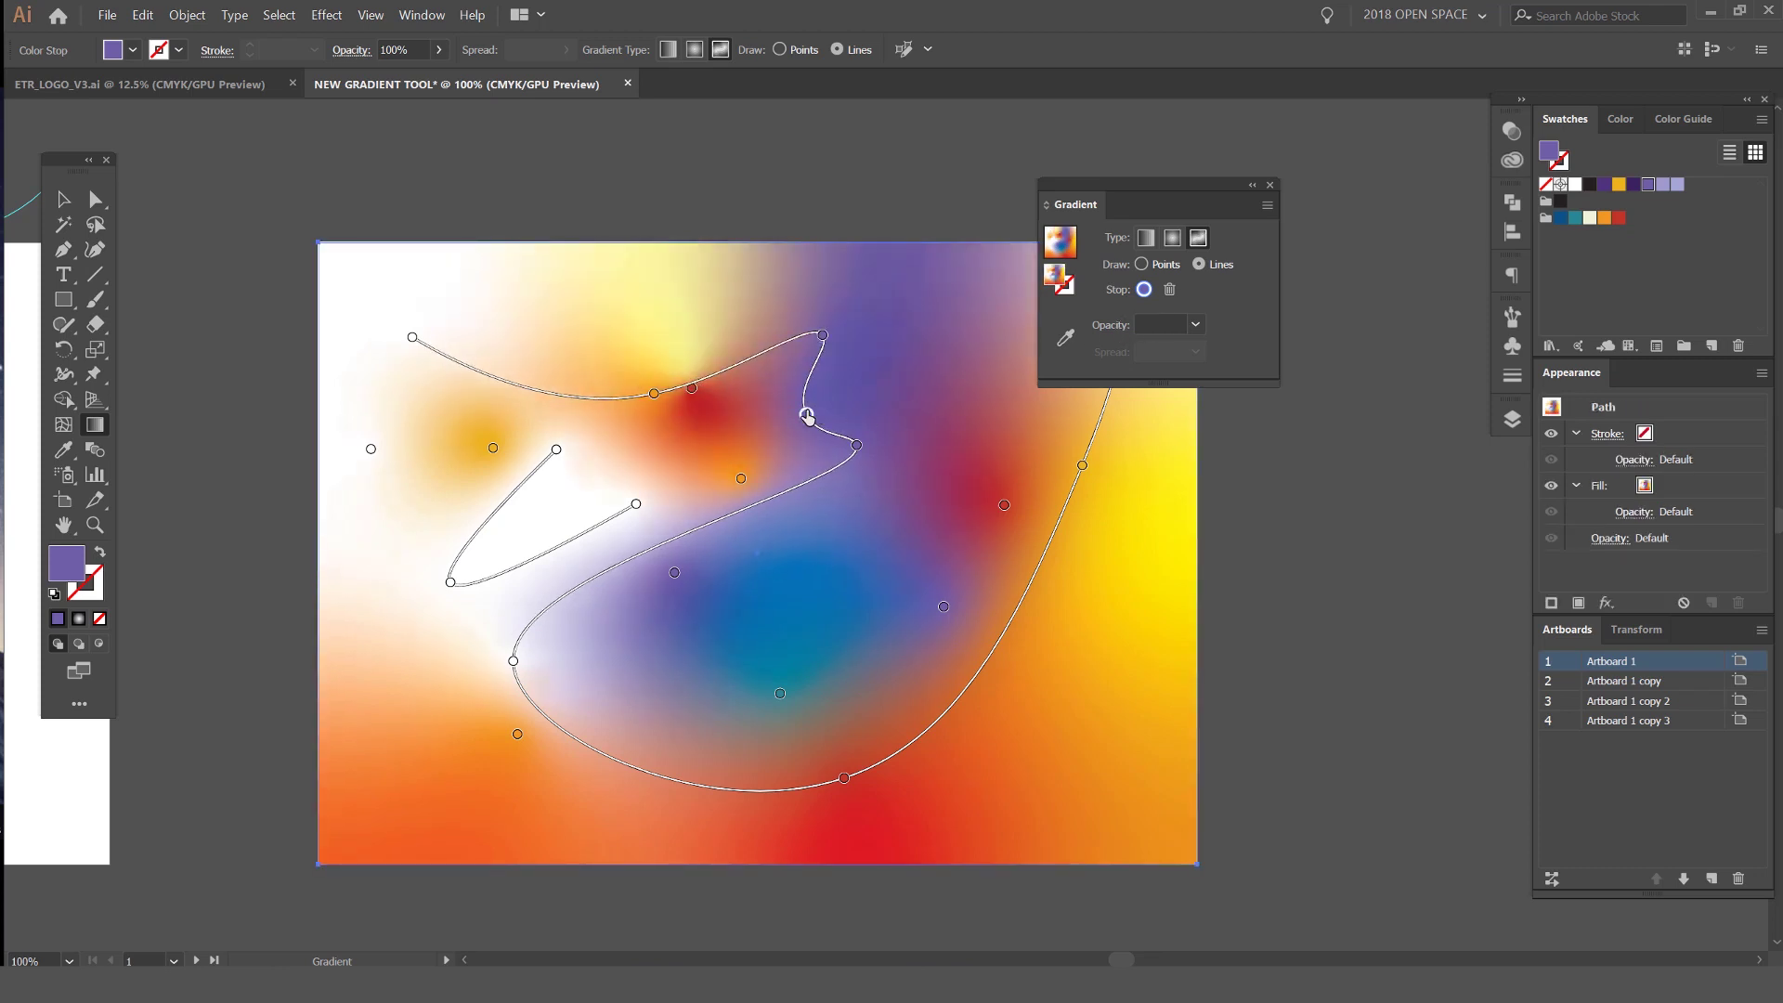
{"action": "left_click", "coordinate": [823, 337]}
{"action": "key", "text": "Delete"}
{"action": "left_click", "coordinate": [656, 394]}
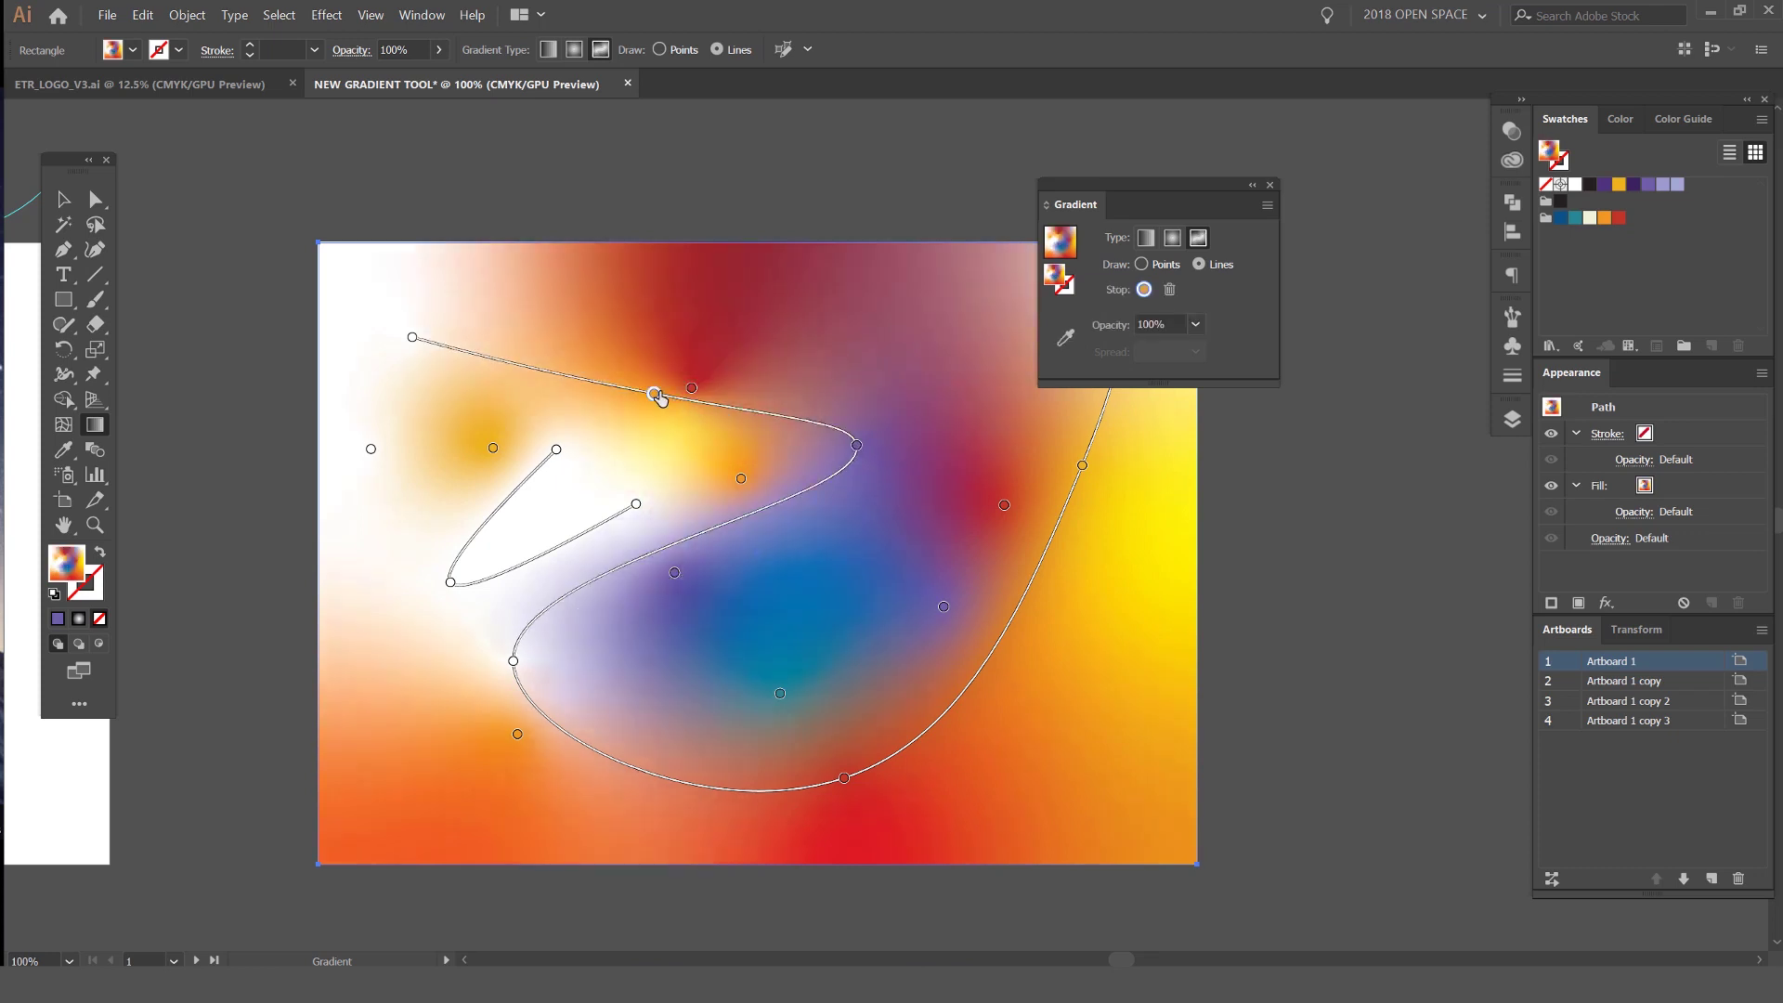
{"action": "key", "text": "Delete"}
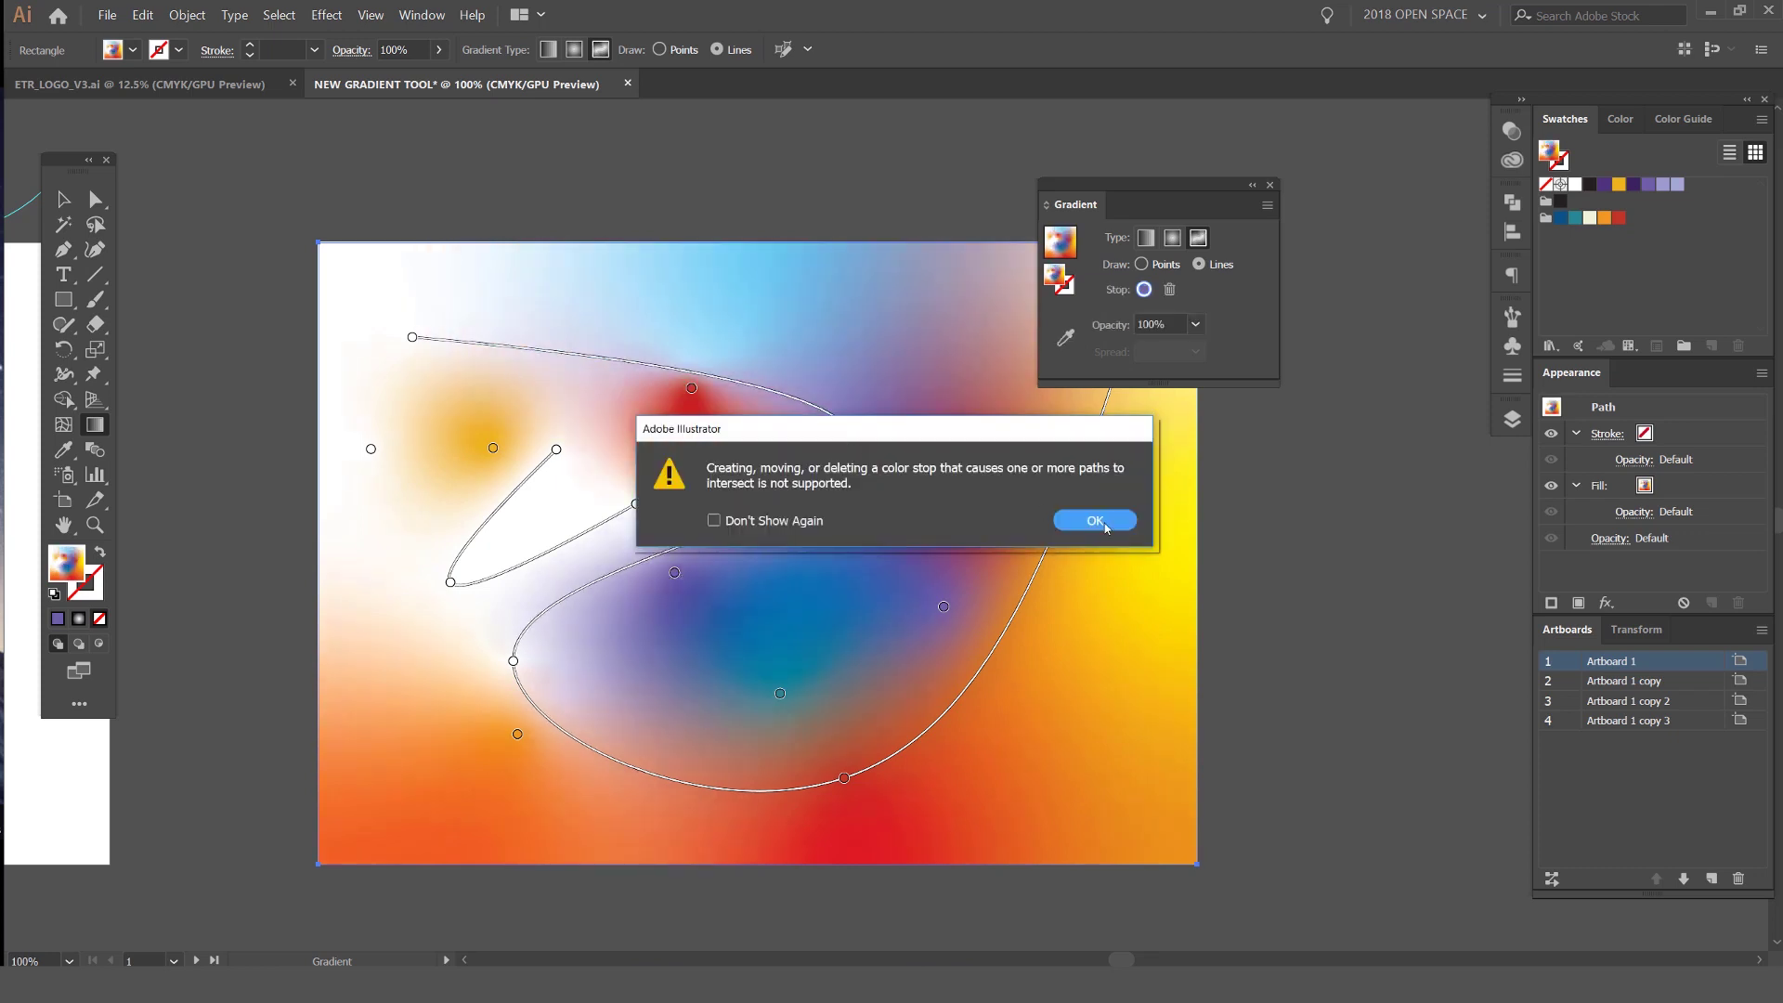
{"action": "left_click", "coordinate": [1095, 521]}
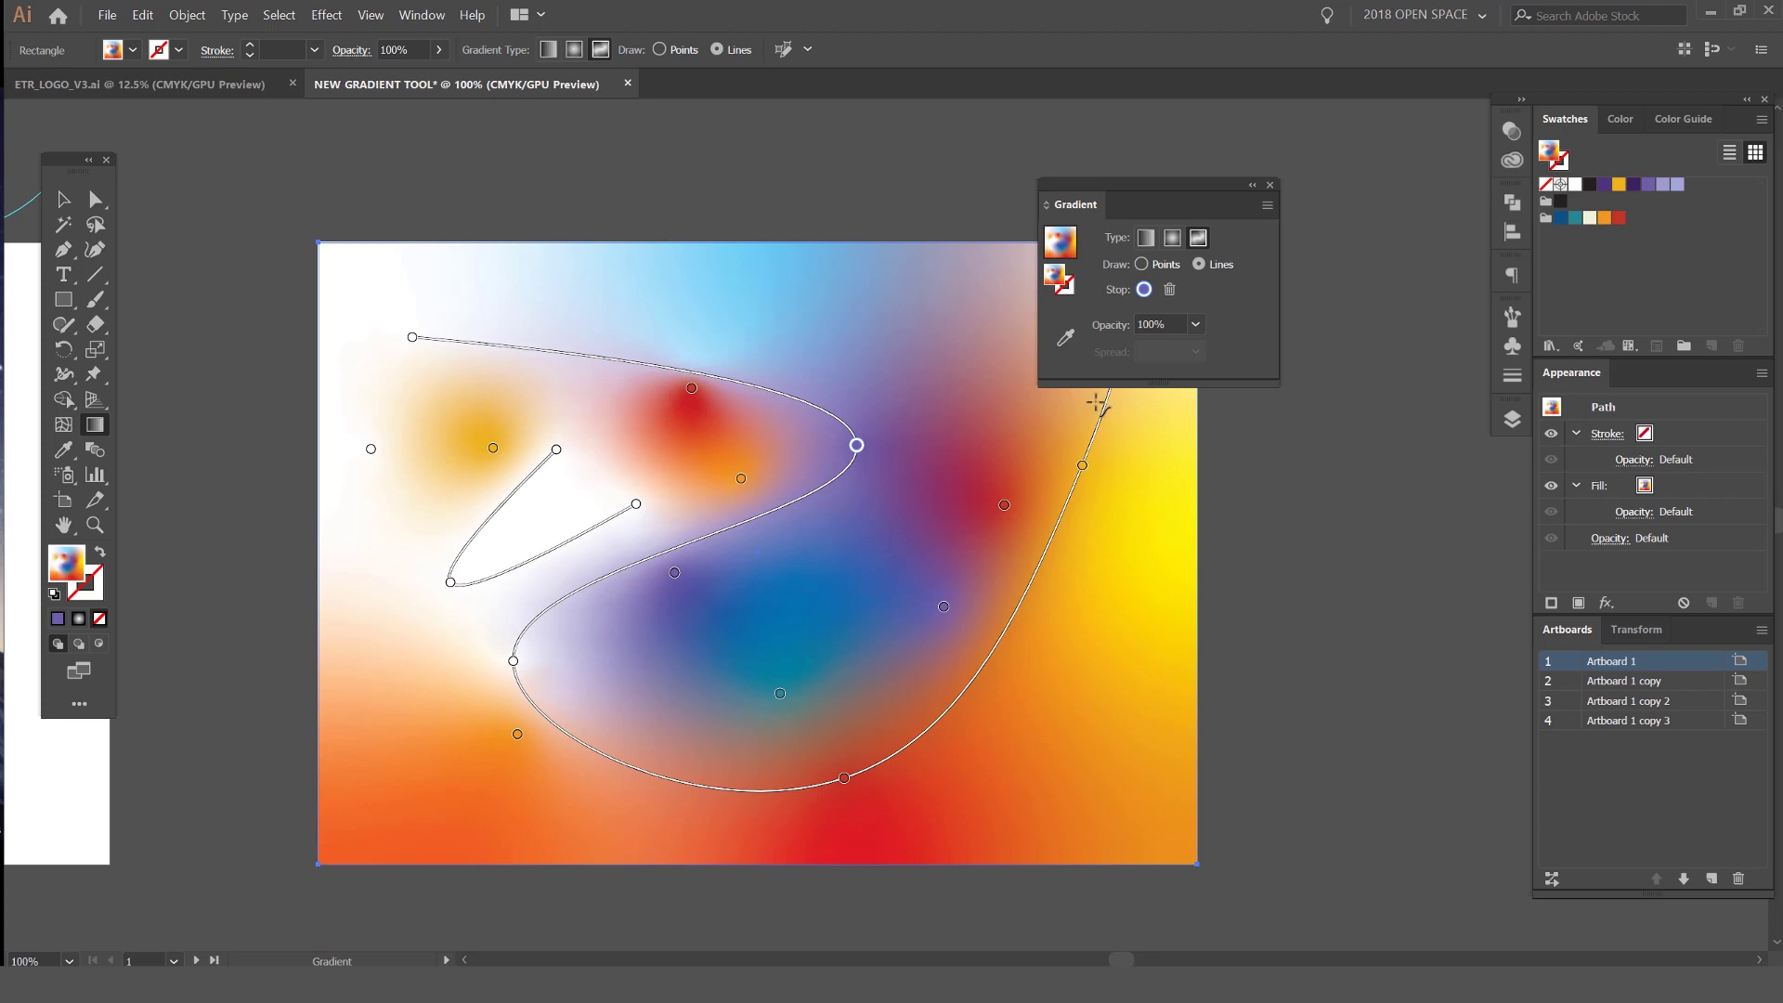
Close the Gradient panel, leave gradient editing, and deselect the artwork to show the finished gradient
{"action": "left_click", "coordinate": [1270, 186]}
{"action": "scroll", "coordinate": [1224, 223], "scroll_direction": "down", "scroll_amount": 3}
{"action": "key", "text": "v"}
{"action": "left_click", "coordinate": [1211, 188]}
{"action": "left_click_drag", "start_coordinate": [1244, 165], "coordinate": [1055, 287]}
{"action": "scroll", "coordinate": [1098, 320], "scroll_direction": "up", "scroll_amount": 2}
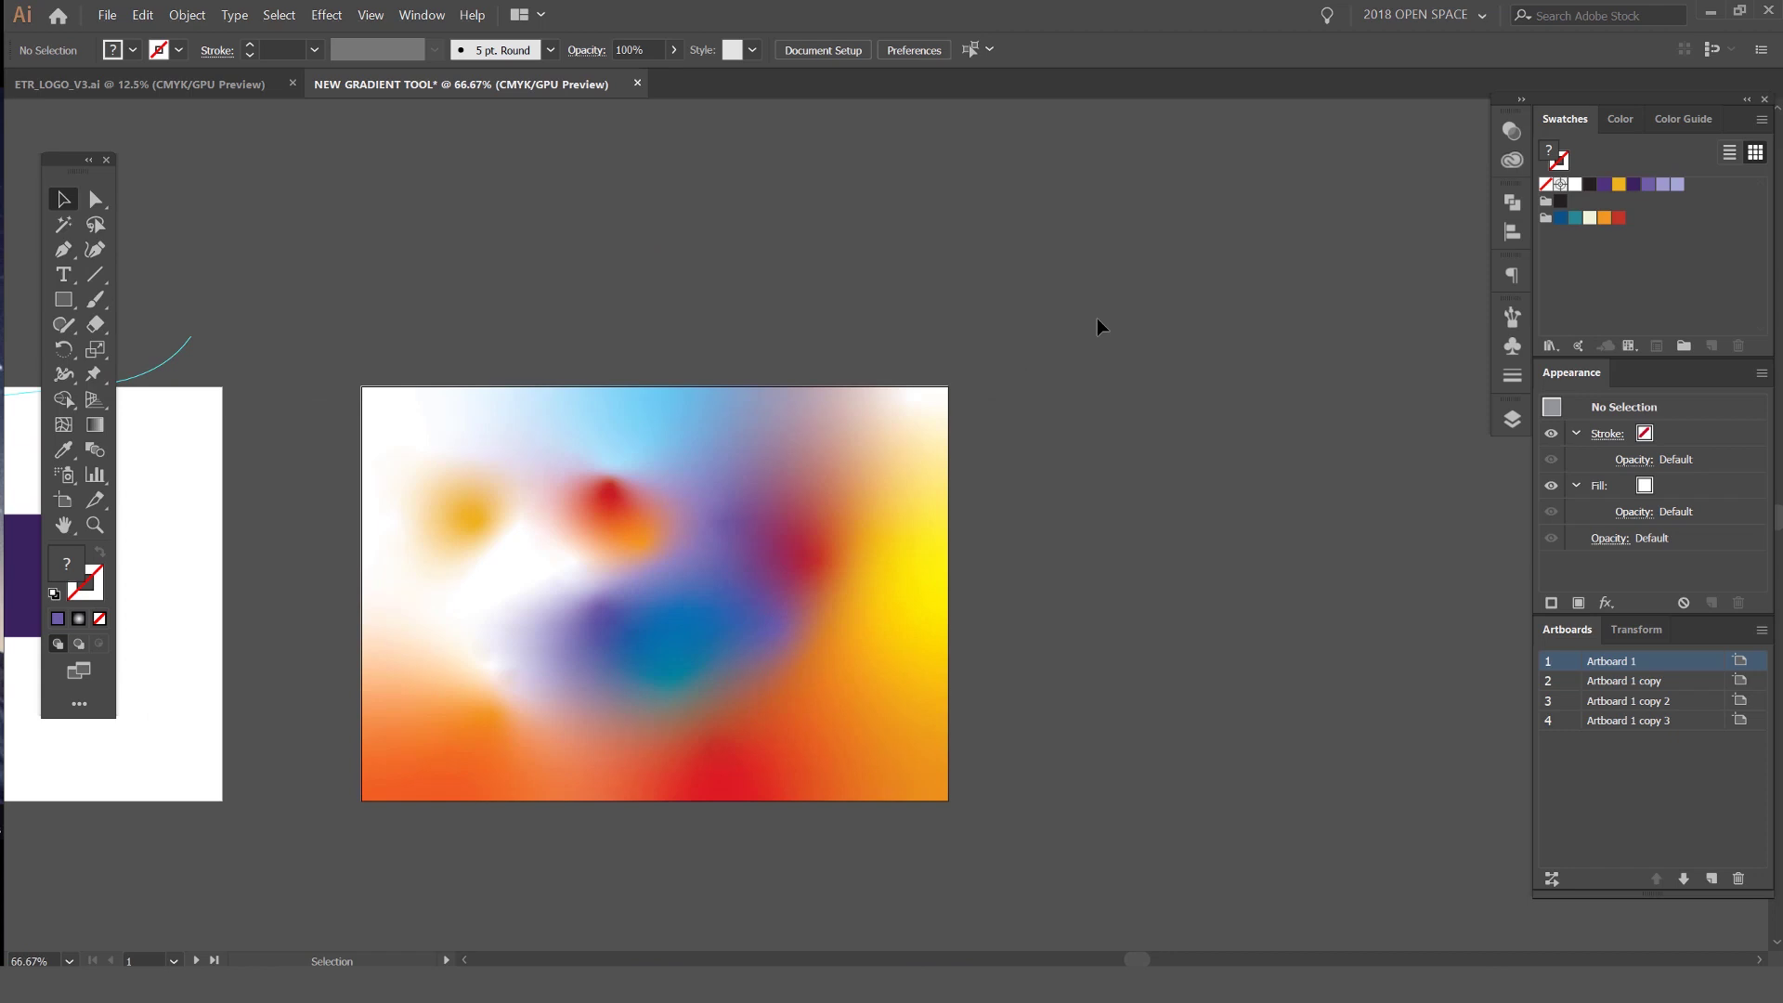